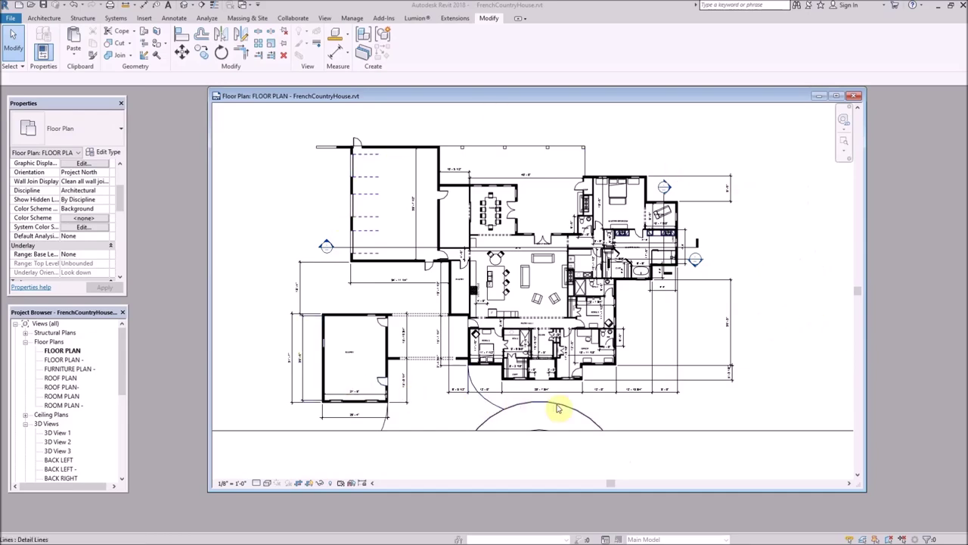
Examine the master bath and the surrounding rooms on the floor plan.
scroll(706, 258, up, 2)
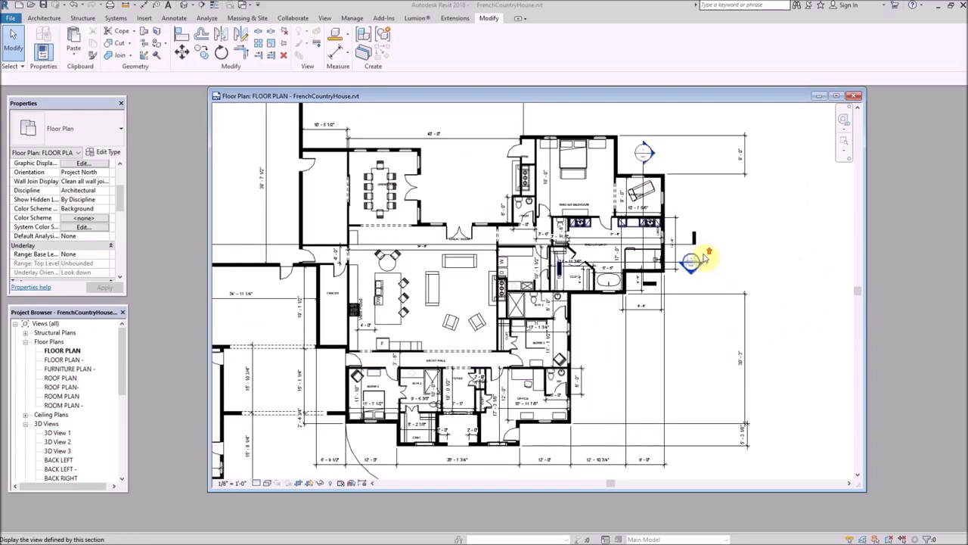
scroll(488, 422, up, 2)
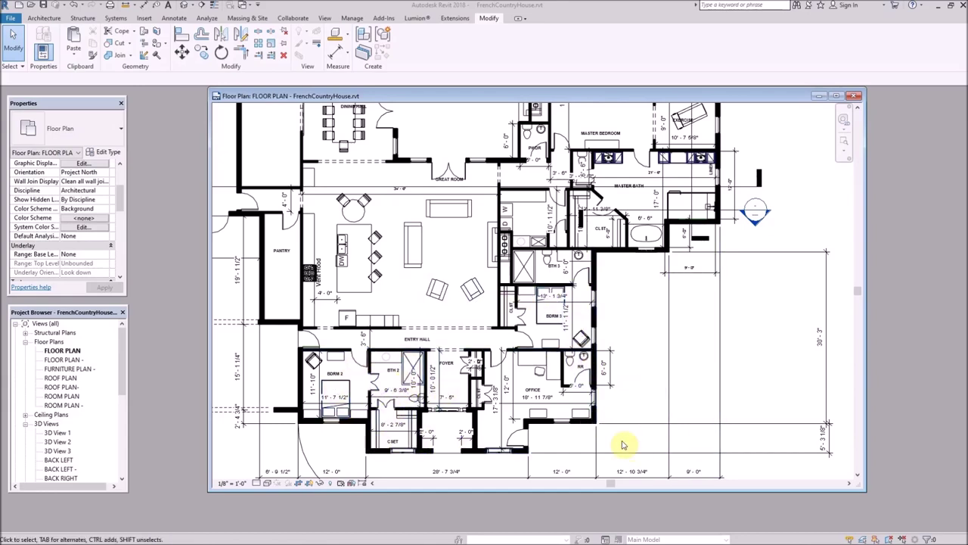
scroll(622, 445, up, 1)
scroll(702, 162, up, 2)
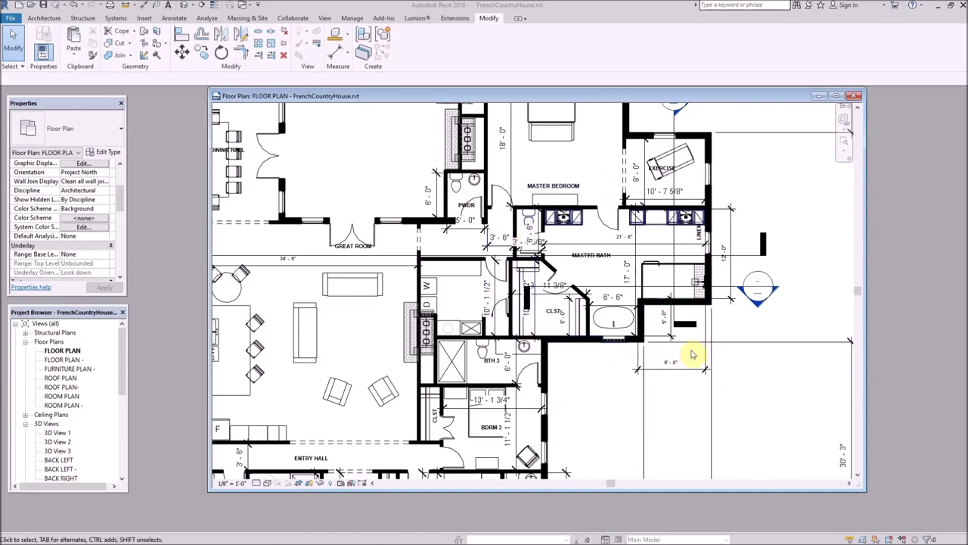
scroll(611, 353, down, 3)
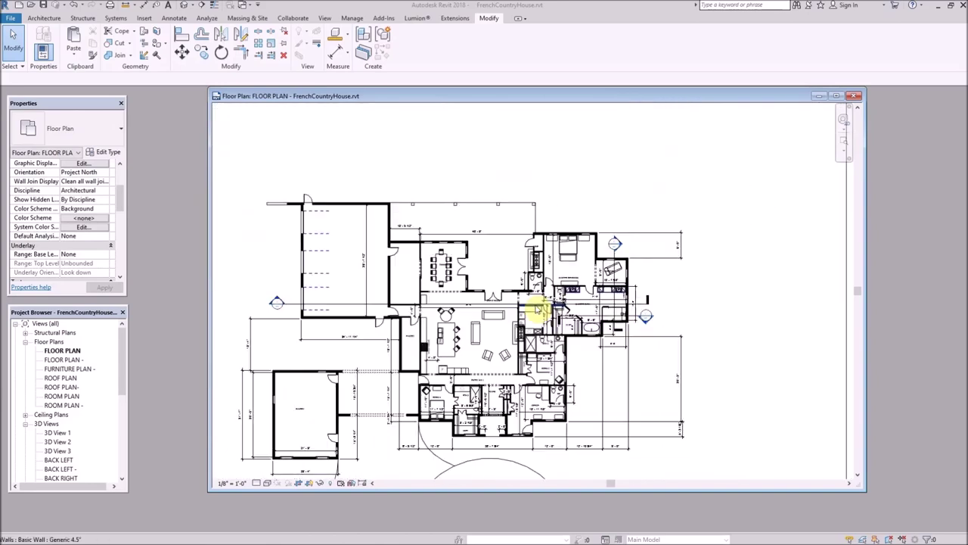
scroll(493, 471, up, 2)
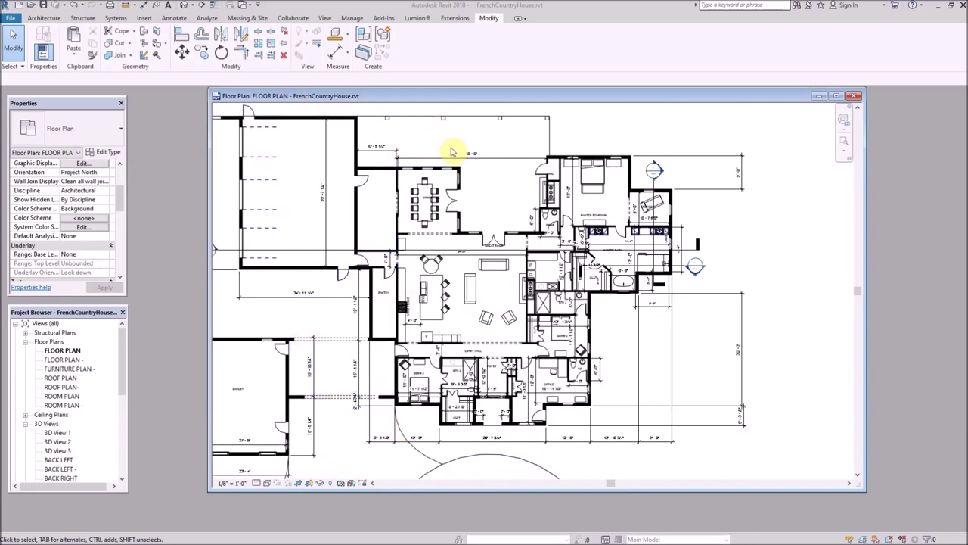
Open the default 3D view and place its window beside the palettes with the whole house in view.
click(184, 8)
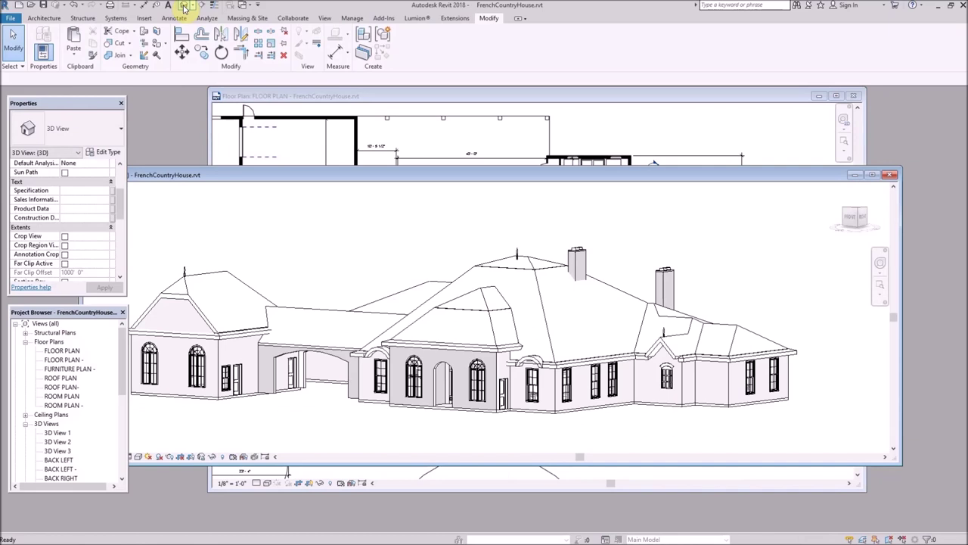
drag(426, 179, 460, 119)
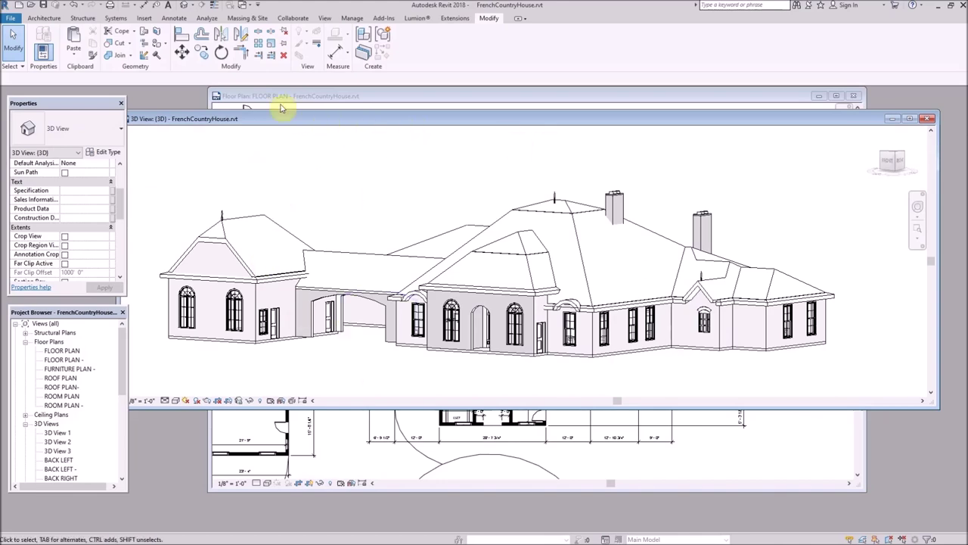
drag(937, 118, 808, 104)
drag(444, 113, 535, 104)
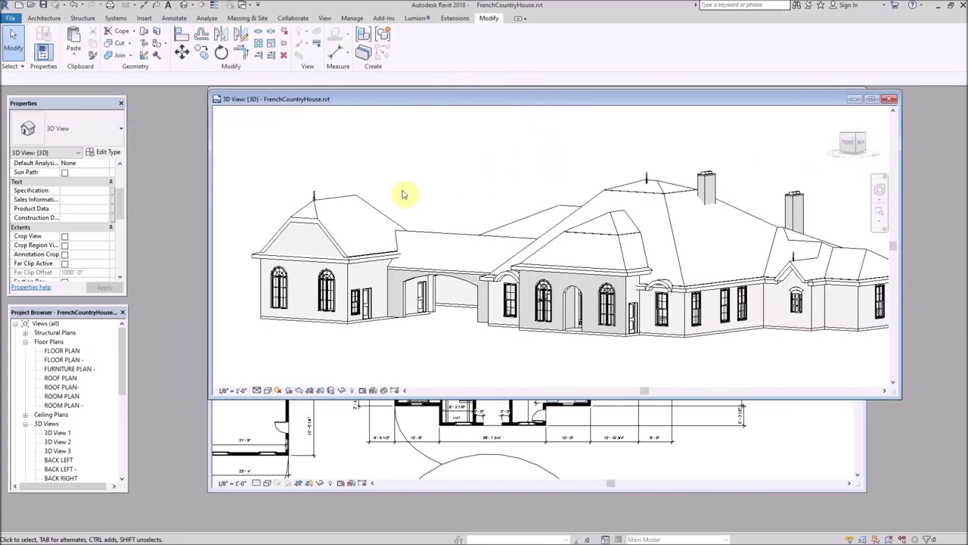
scroll(276, 211, down, 2)
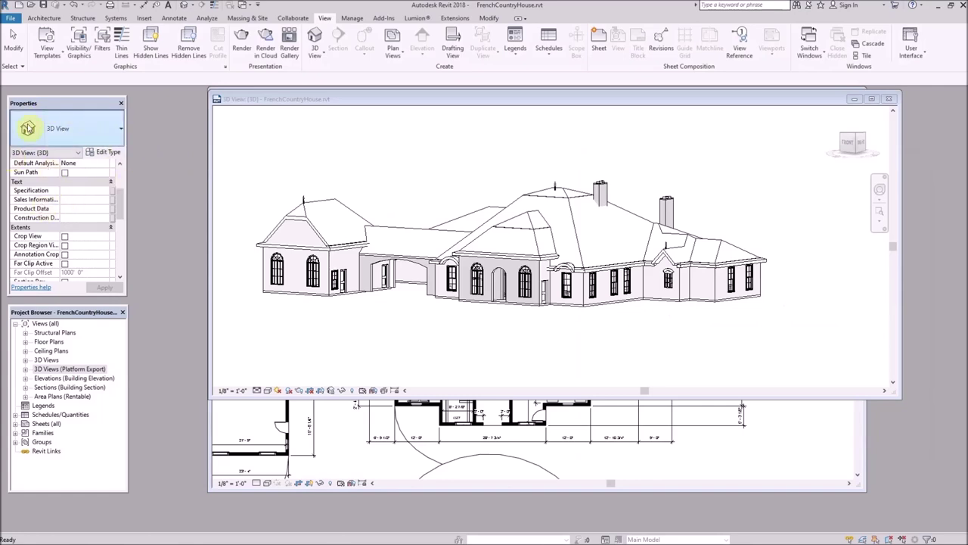
Duplicate the 3D View type as a new type named Export and apply it to the current view.
click(113, 154)
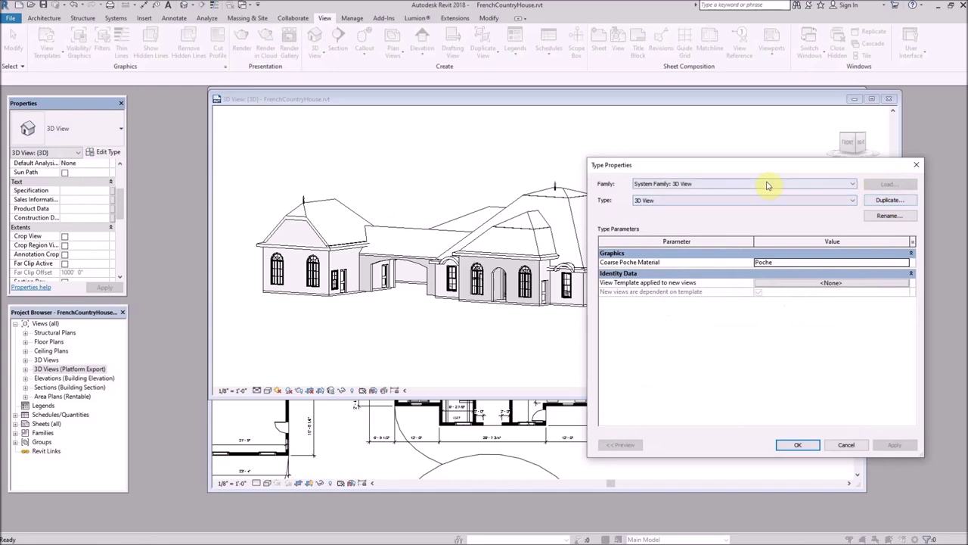
click(889, 201)
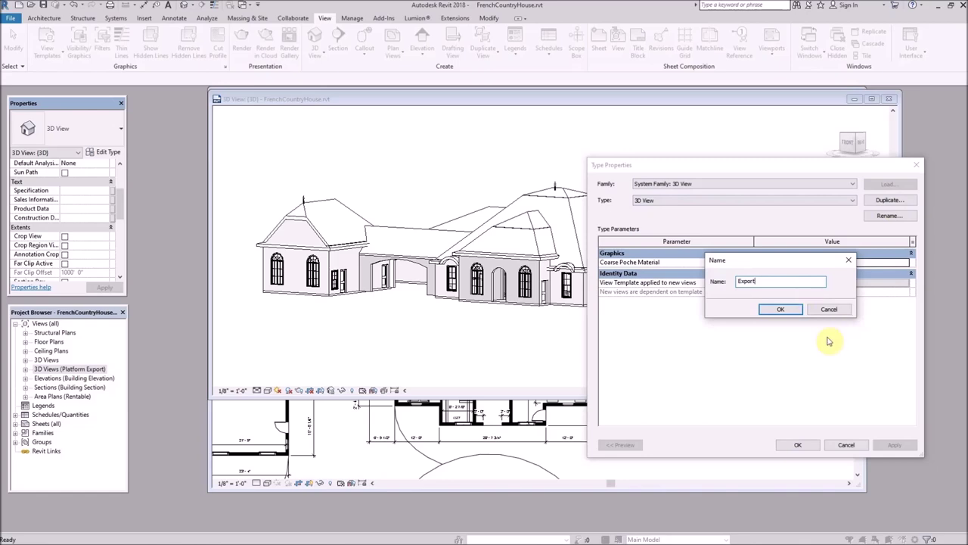
click(784, 309)
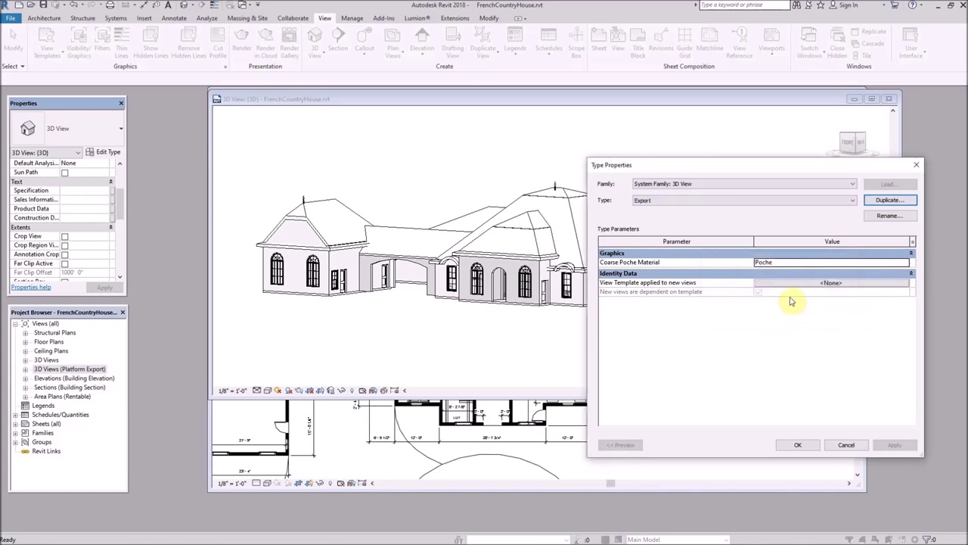
click(802, 445)
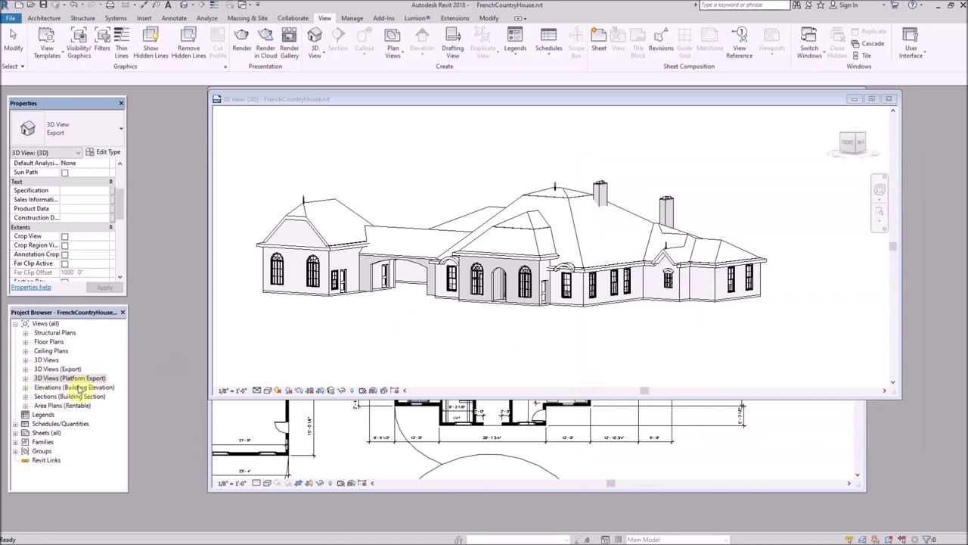
Rename the {3D} view in the 3D Views (Export) group to Master Bath.
click(26, 369)
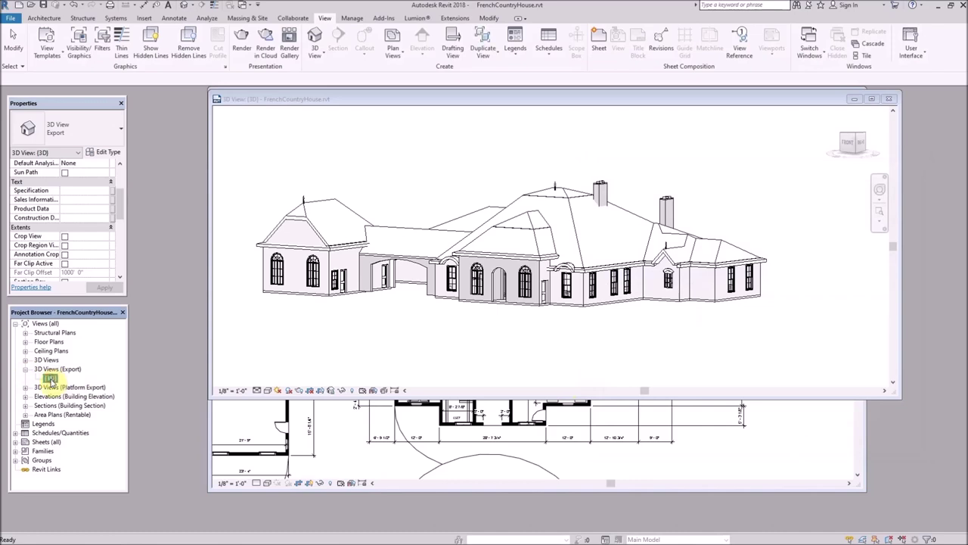
double_click(50, 378)
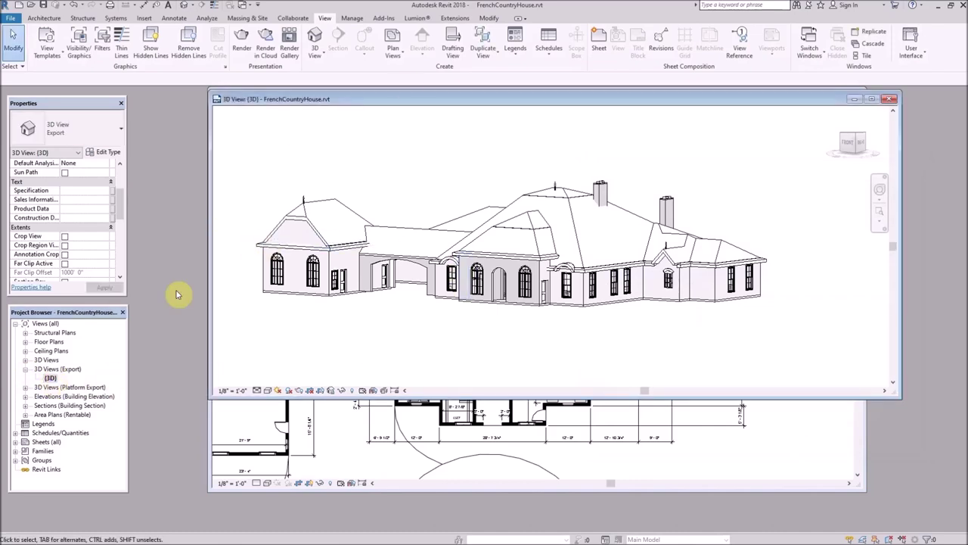
right_click(50, 378)
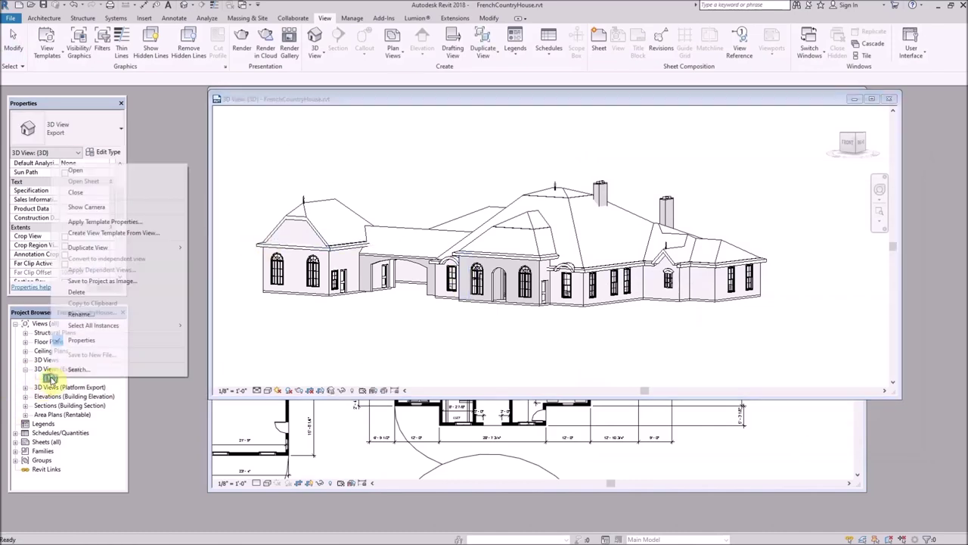
click(107, 318)
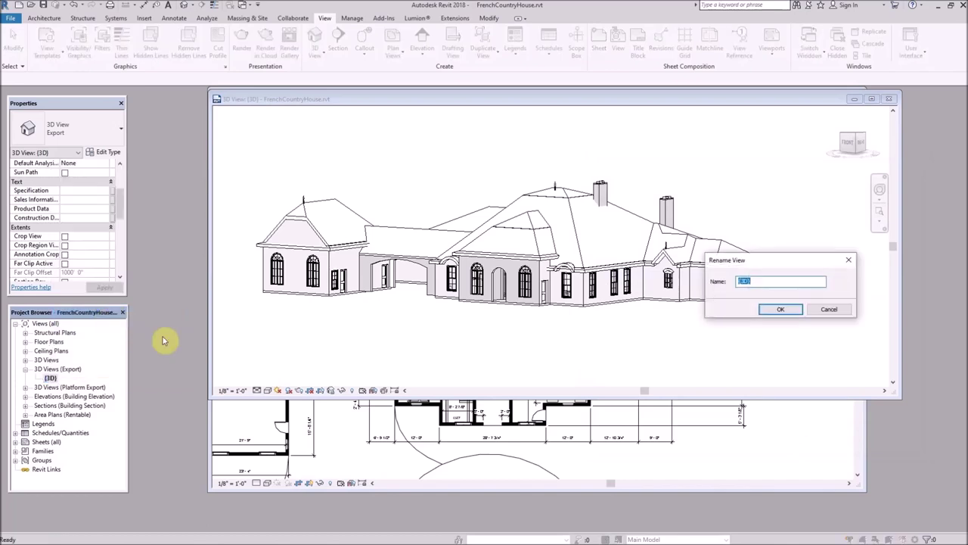
text(Master Bath)
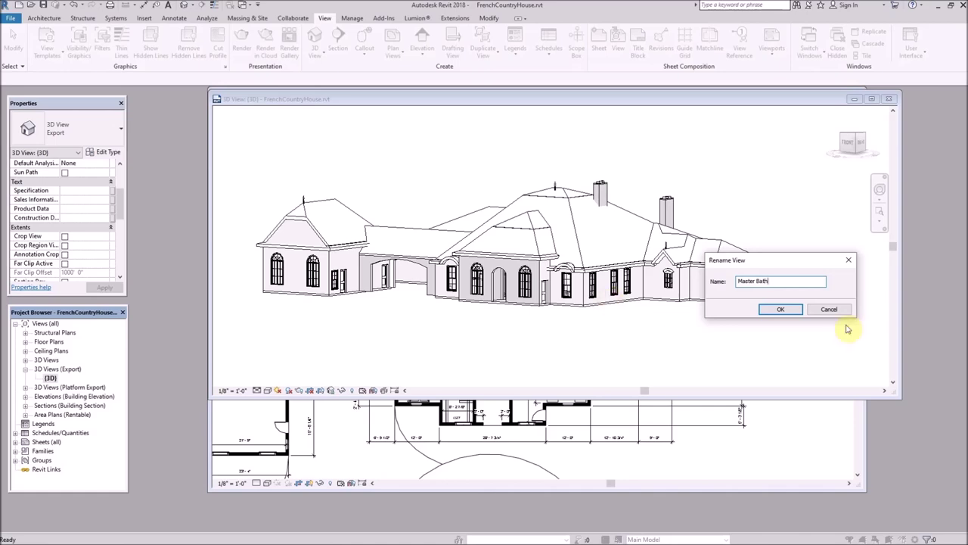
click(781, 310)
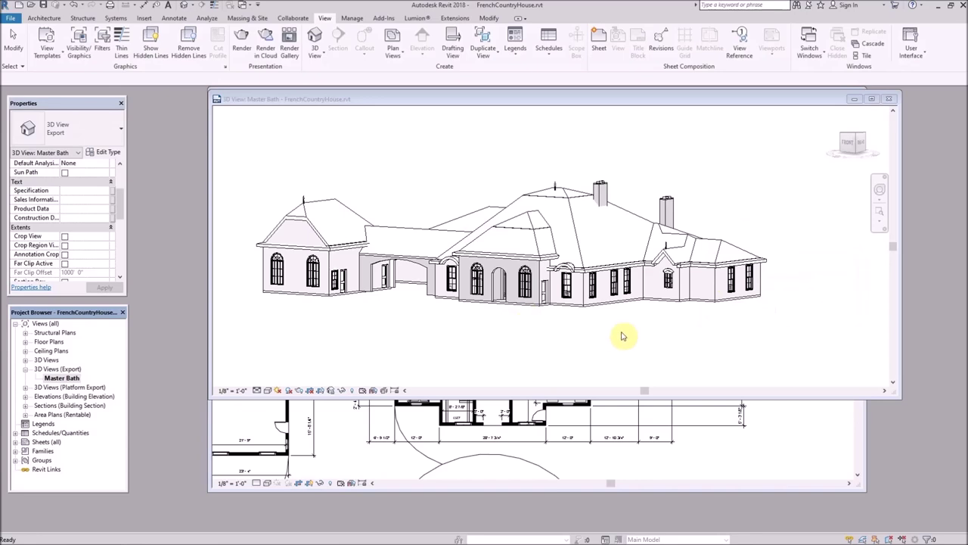
Set the visual style of the Master Bath 3D view to Realistic.
click(428, 339)
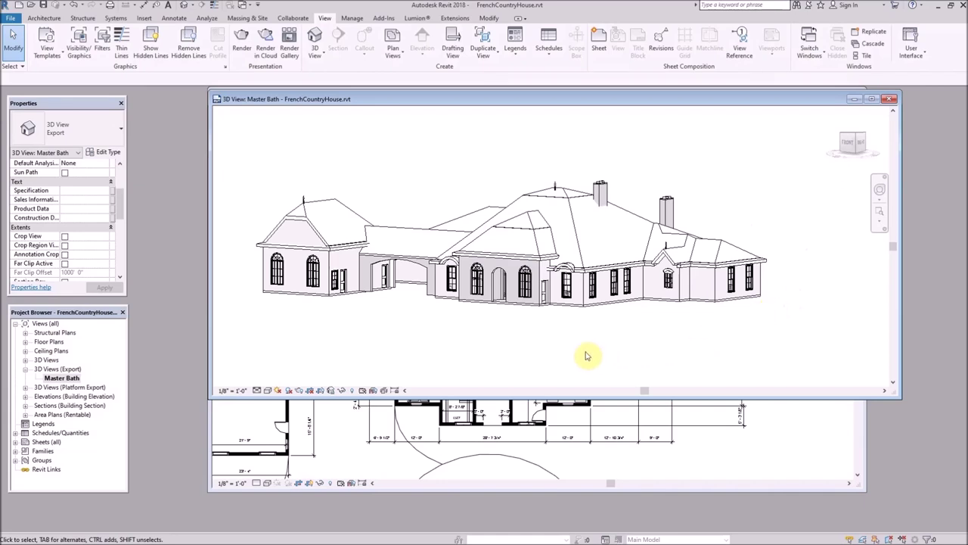
click(269, 394)
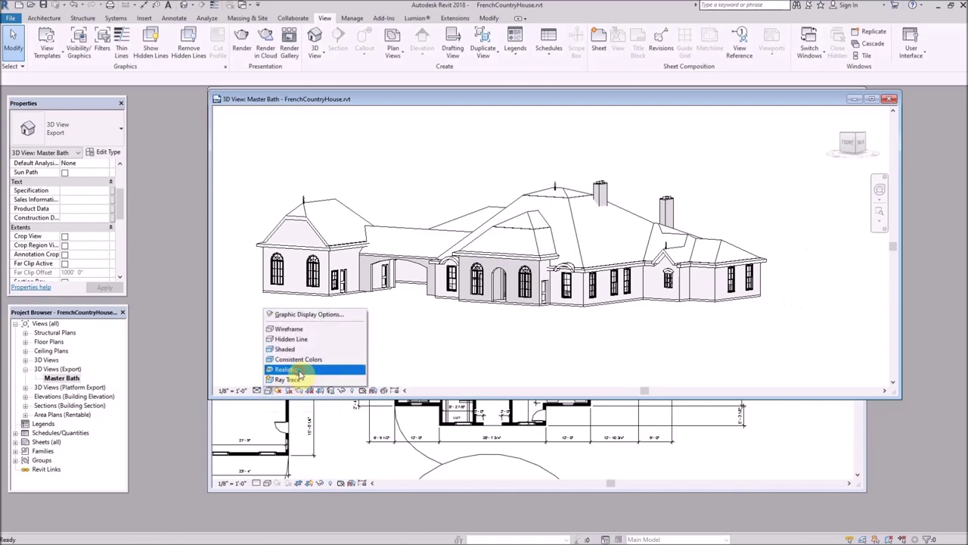
click(286, 369)
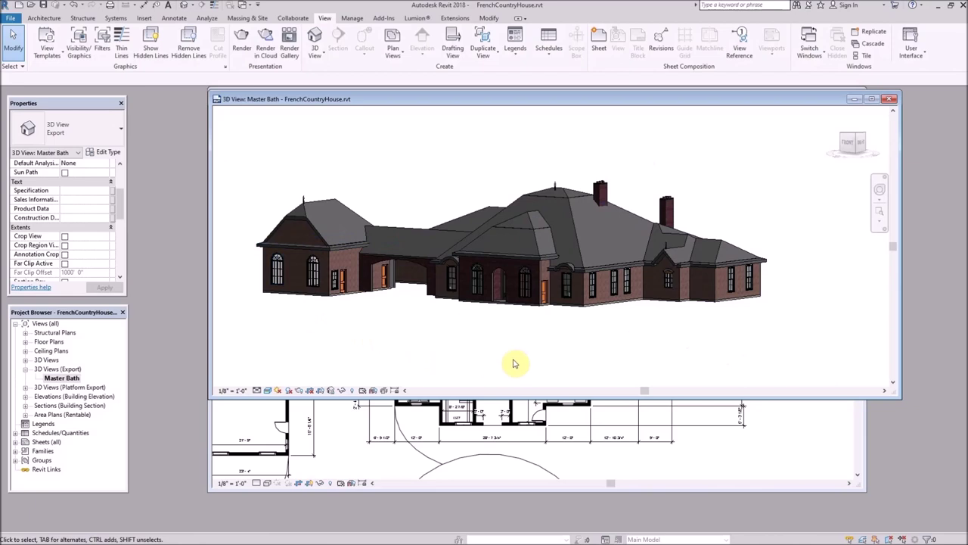
Hide the entire roof category in the Master Bath 3D view.
click(632, 221)
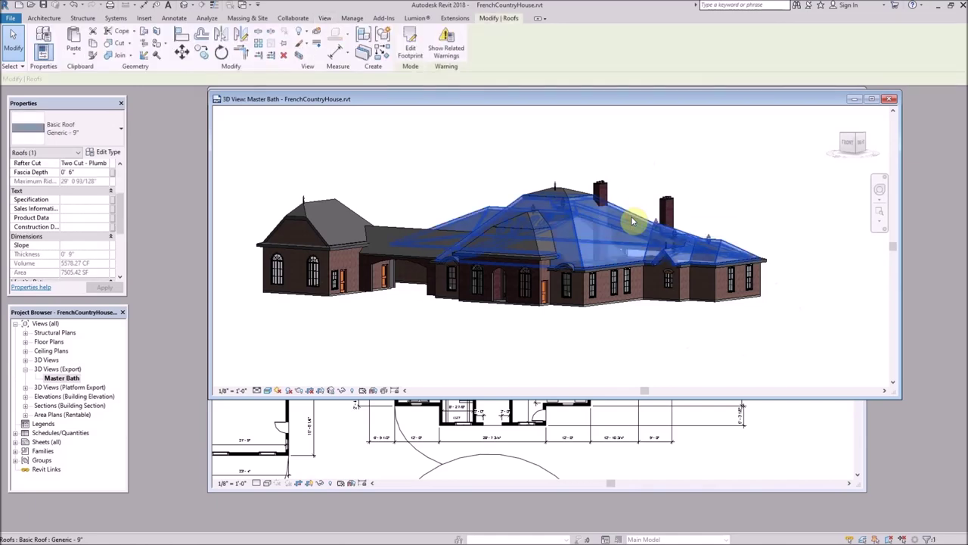
right_click(633, 221)
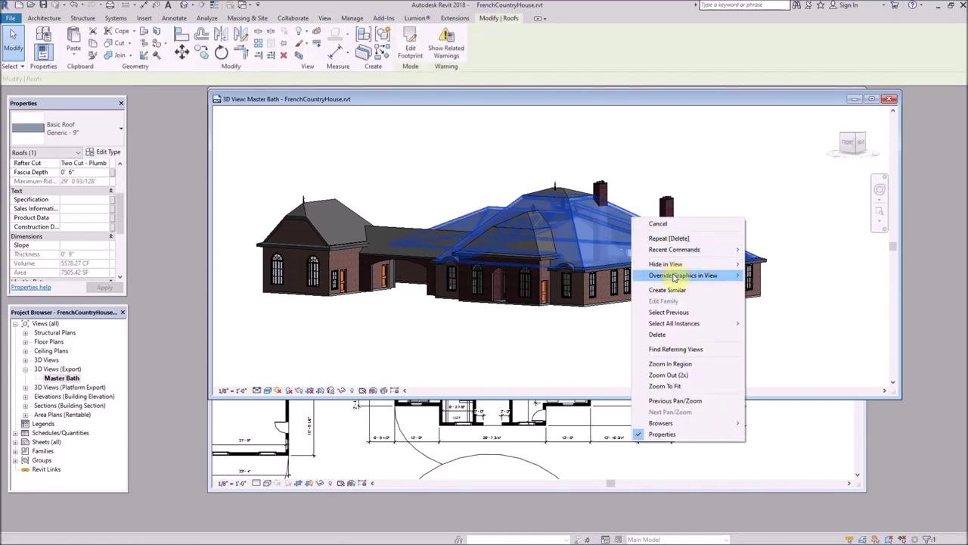
mouse_move(685, 270)
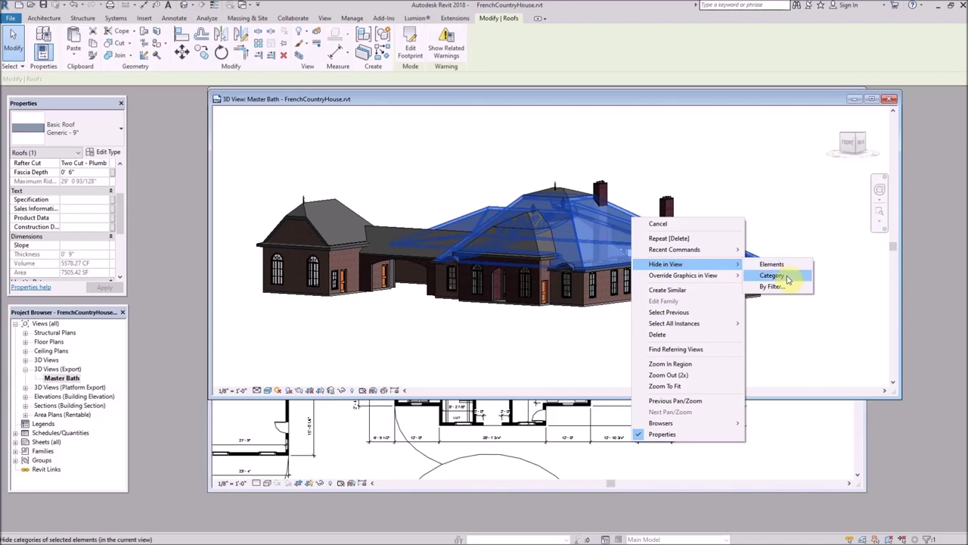
click(787, 279)
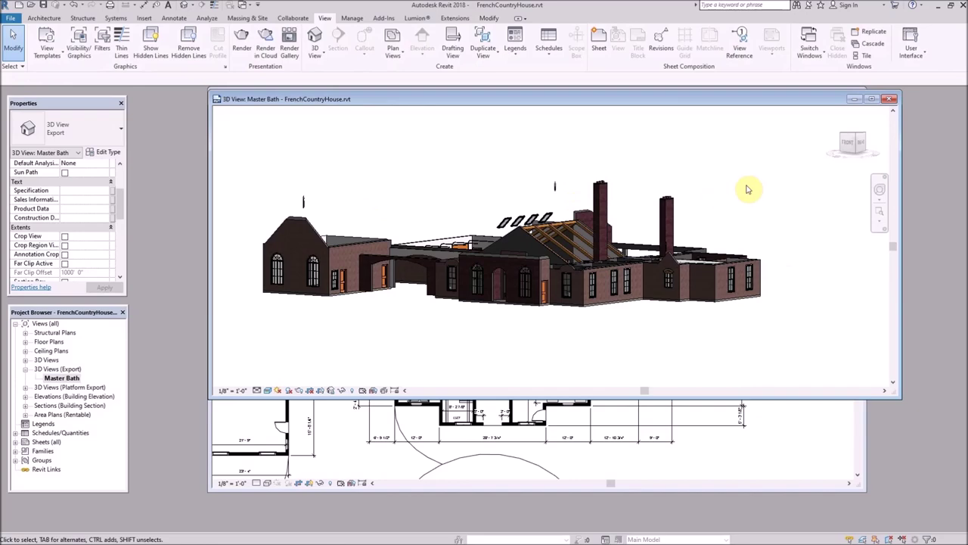
Hide the entire ceiling category in the Master Bath view, using the white ceiling over the master bath as the reference element.
shift+middle_drag(764, 198, 577, 329)
scroll(412, 279, up, 8)
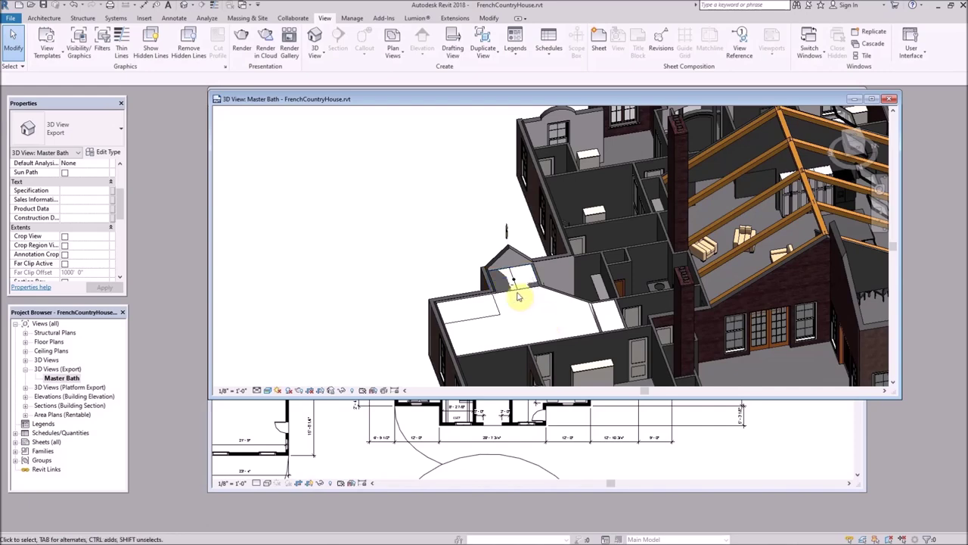
click(463, 322)
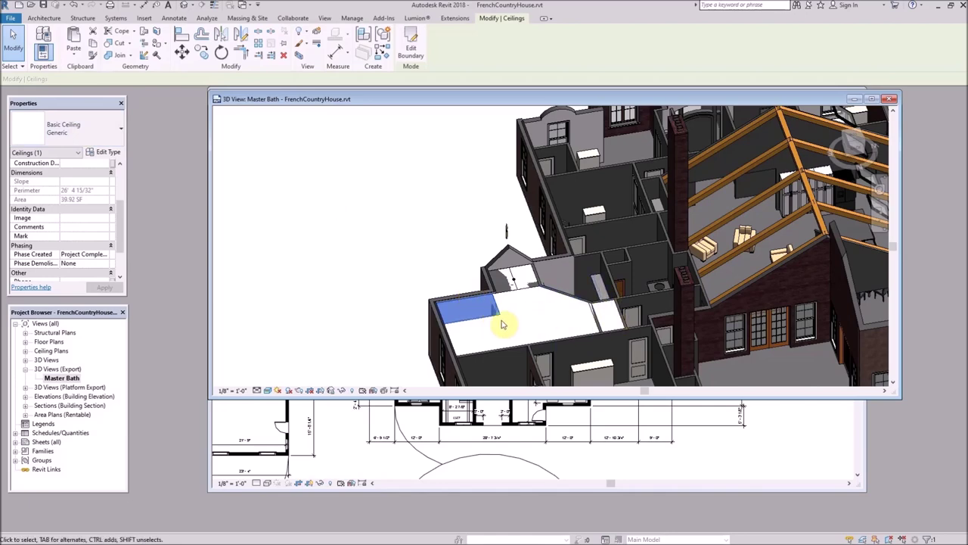
right_click(487, 317)
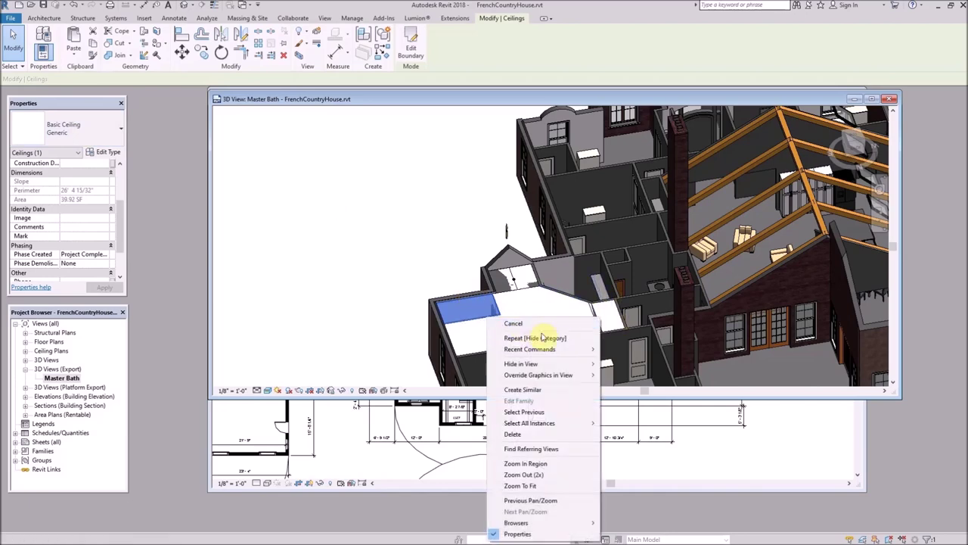
mouse_move(550, 353)
mouse_move(523, 364)
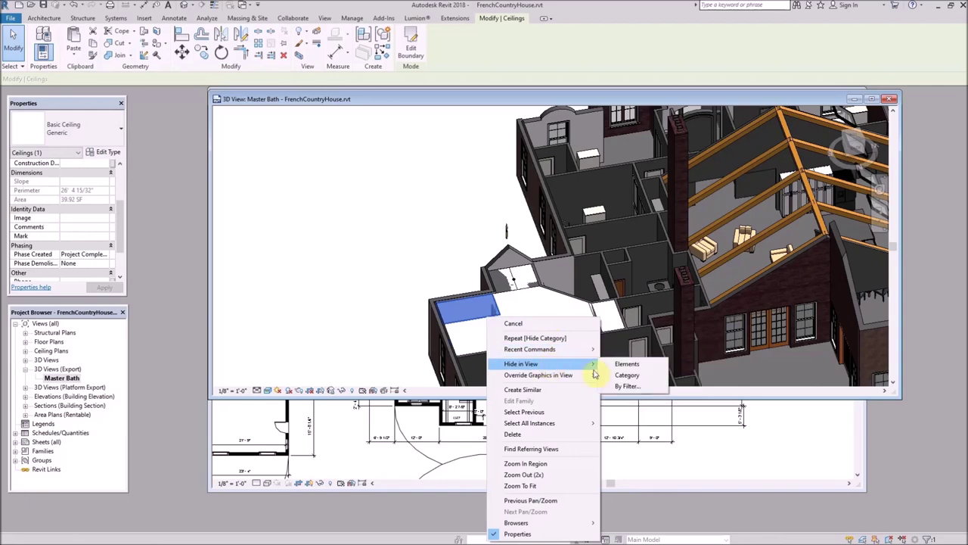
click(632, 373)
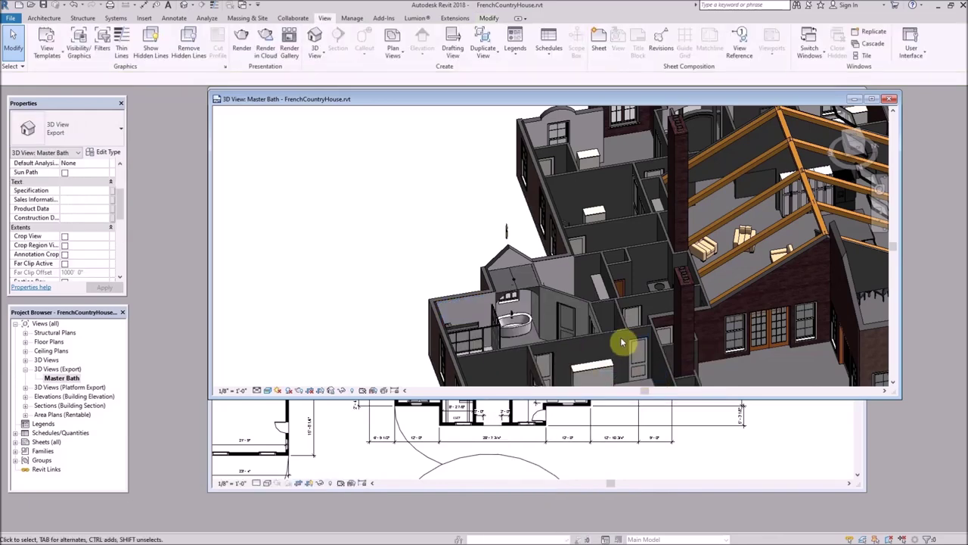
Enlarge the 3D view window vertically and inspect the master bath and the open house interior from several angles.
shift+middle_drag(648, 303, 805, 391)
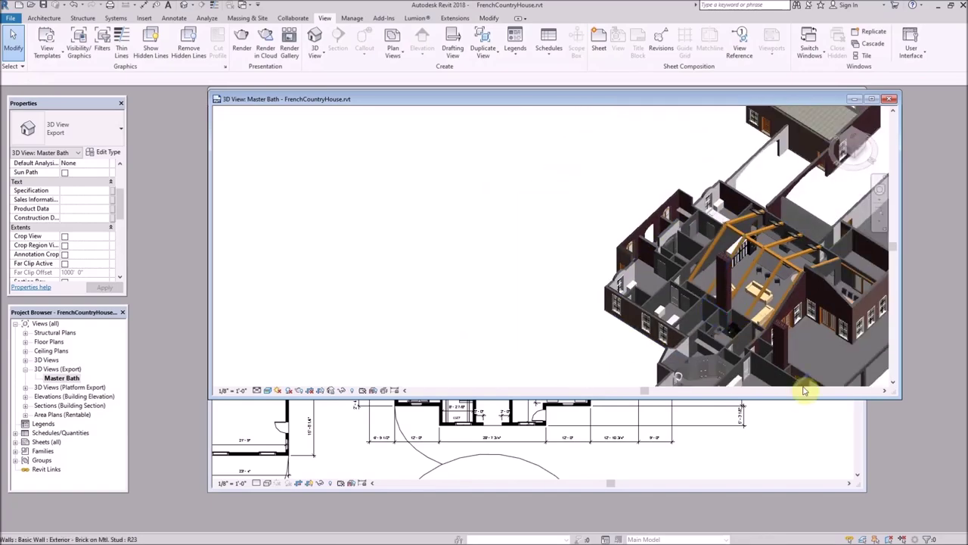
drag(804, 395, 795, 480)
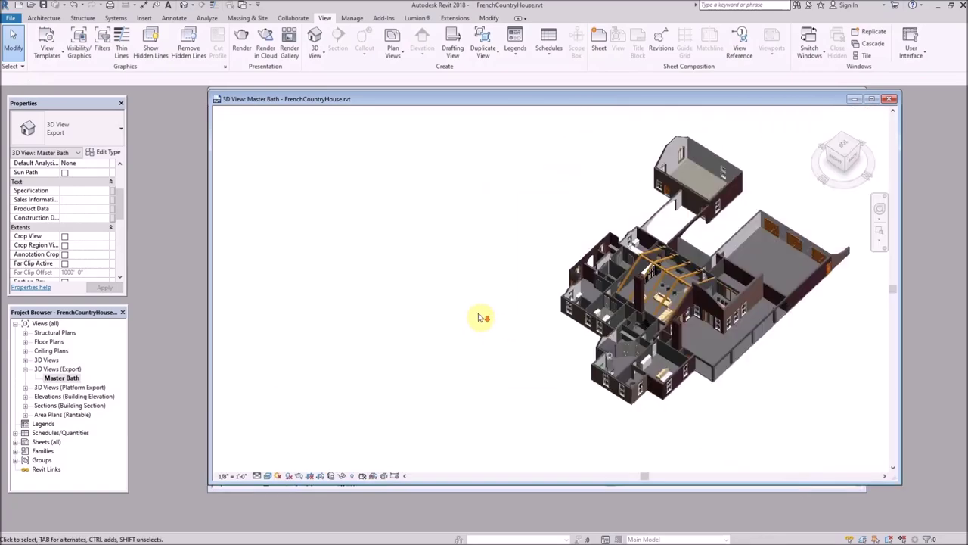
scroll(642, 364, up, 2)
scroll(590, 362, up, 2)
scroll(590, 361, up, 2)
shift+middle_drag(648, 328, 533, 348)
scroll(615, 367, down, 8)
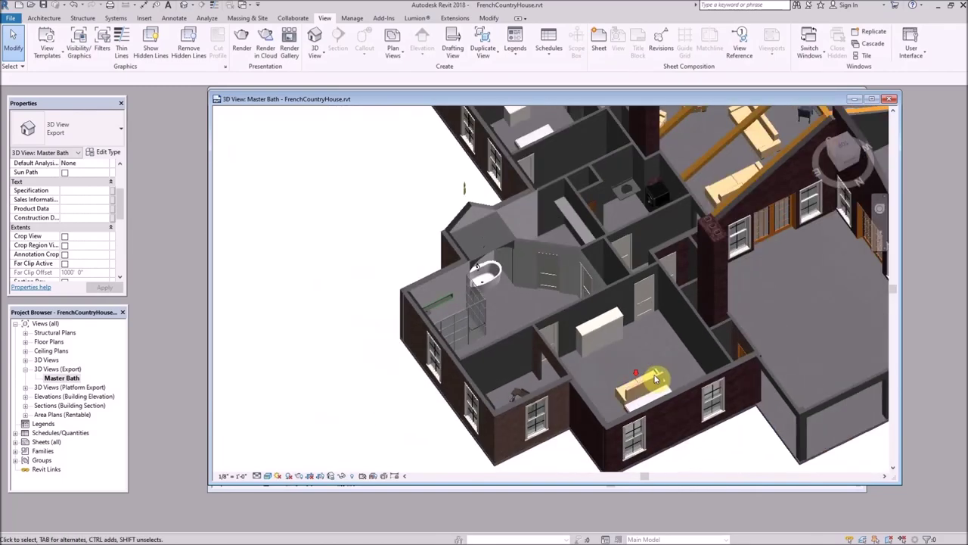
shift+middle_drag(752, 304, 764, 186)
scroll(724, 257, up, 10)
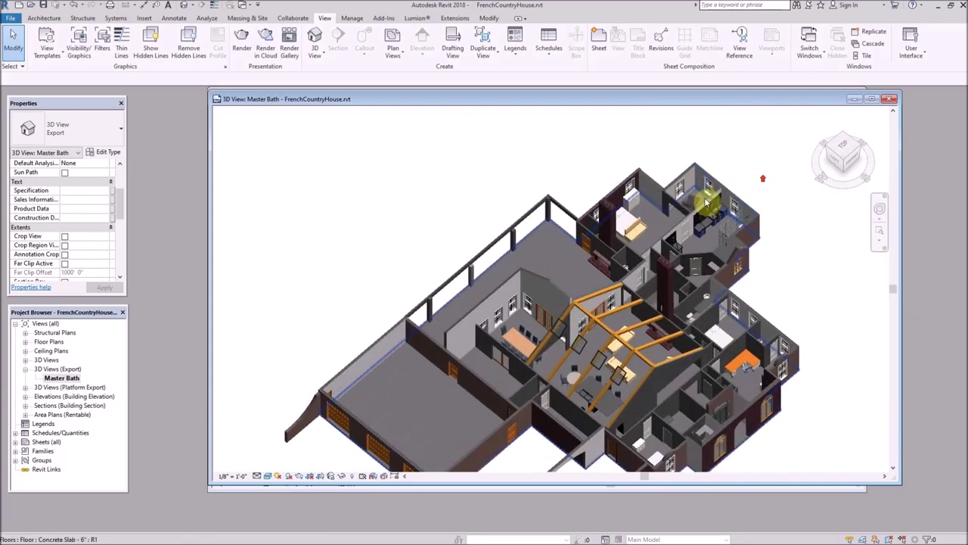
Examine the master bath's vanities, glass shower enclosure and bathtub niche from several angles.
scroll(728, 263, up, 4)
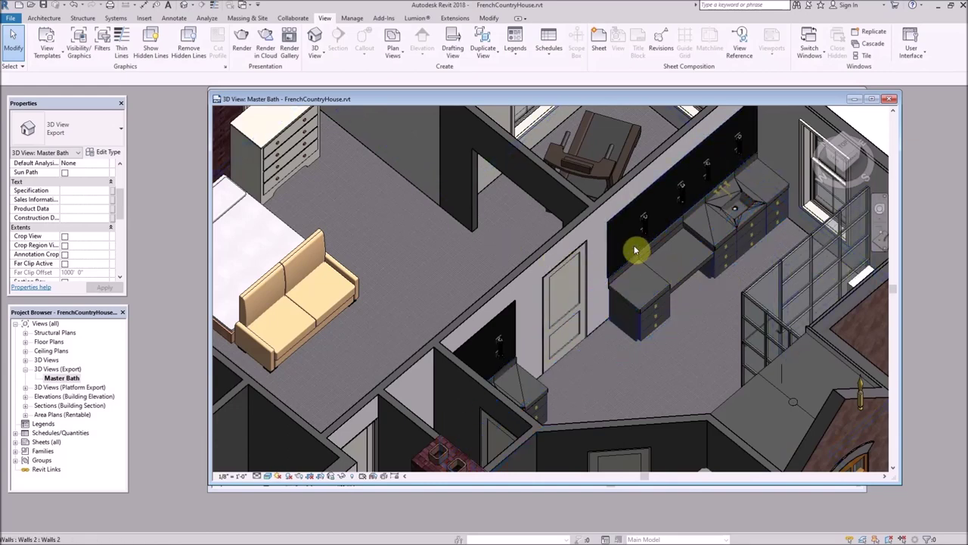
scroll(598, 318, down, 3)
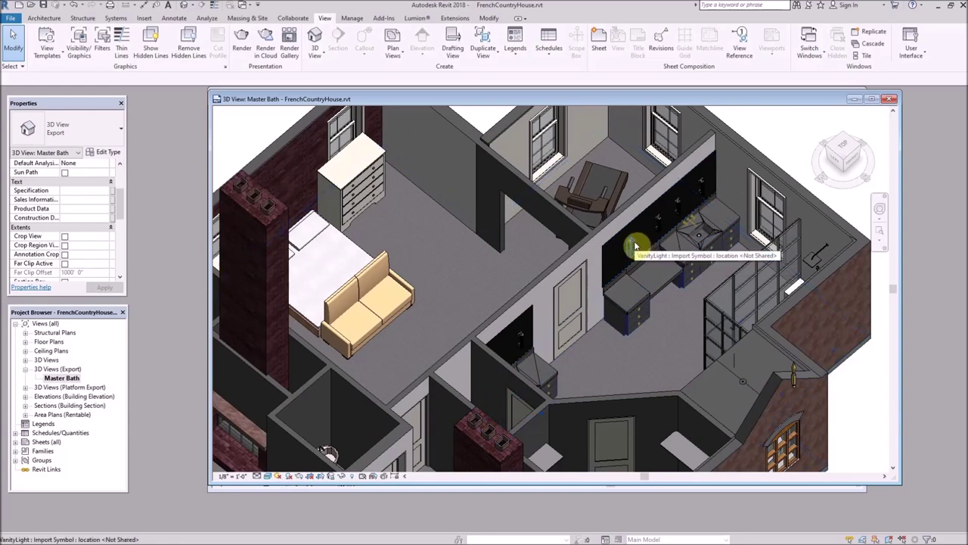
key(Tab)
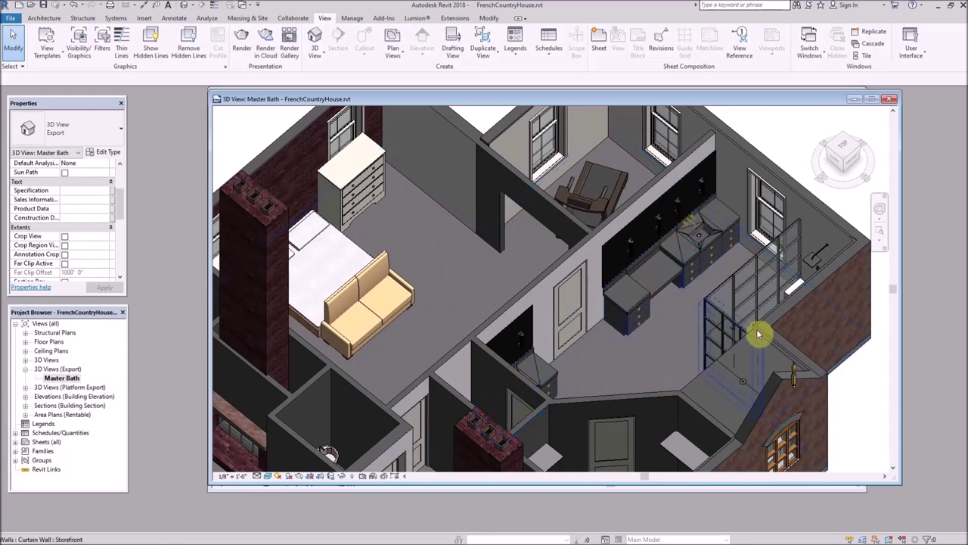
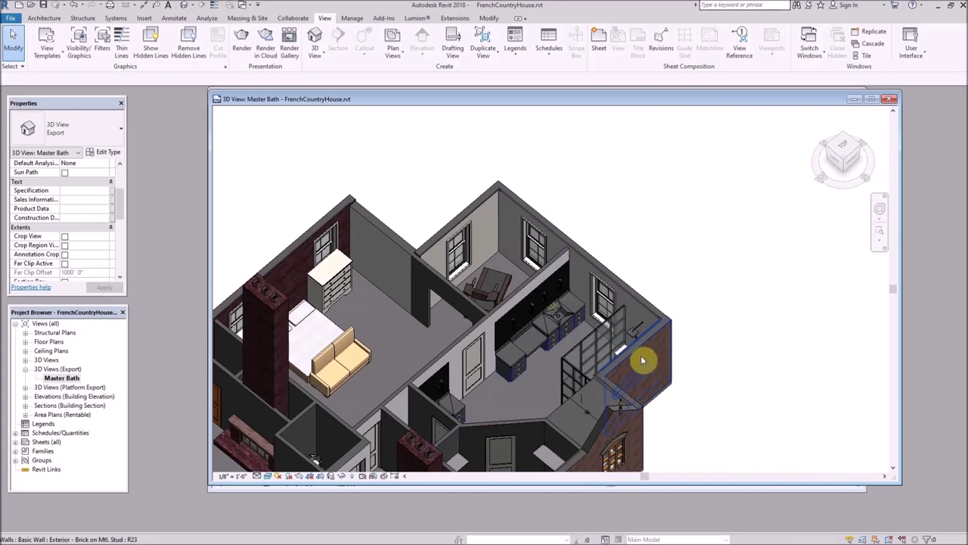
shift+middle_drag(504, 351, 810, 327)
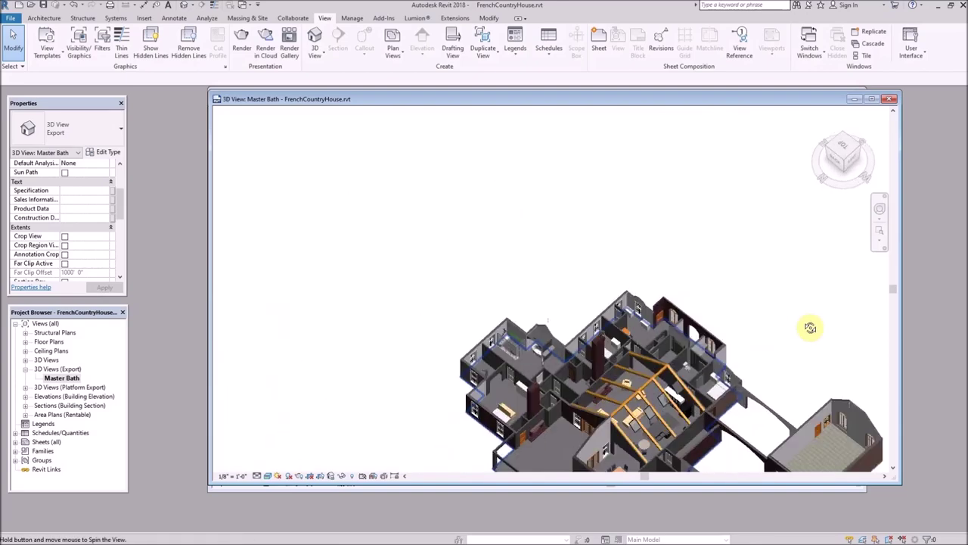
scroll(573, 342, up, 2)
scroll(469, 336, up, 6)
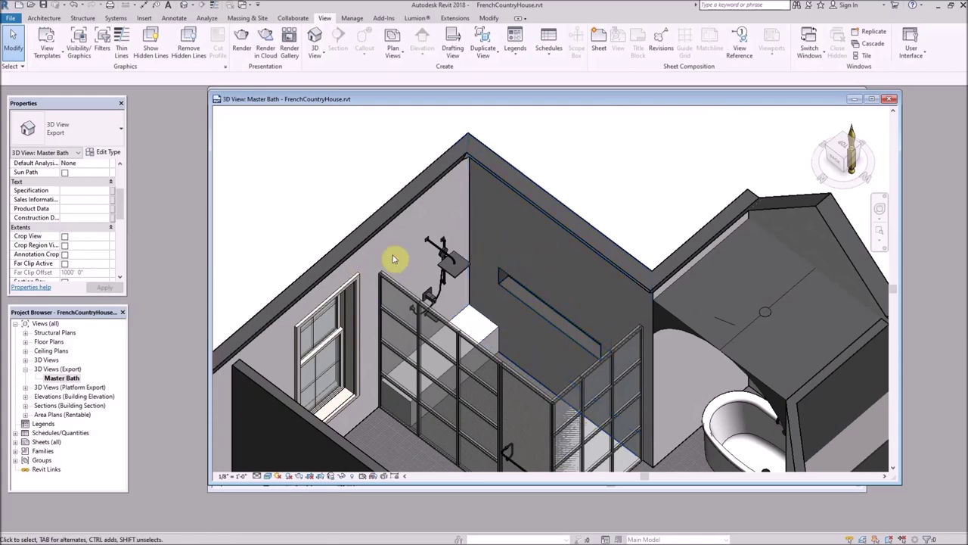
shift+middle_drag(465, 246, 598, 233)
scroll(558, 214, up, 2)
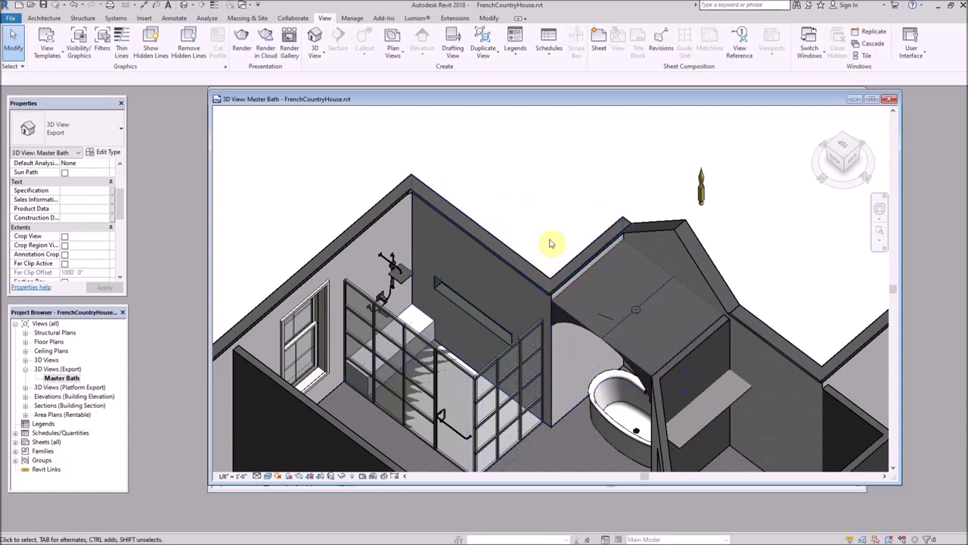
shift+middle_drag(553, 242, 573, 261)
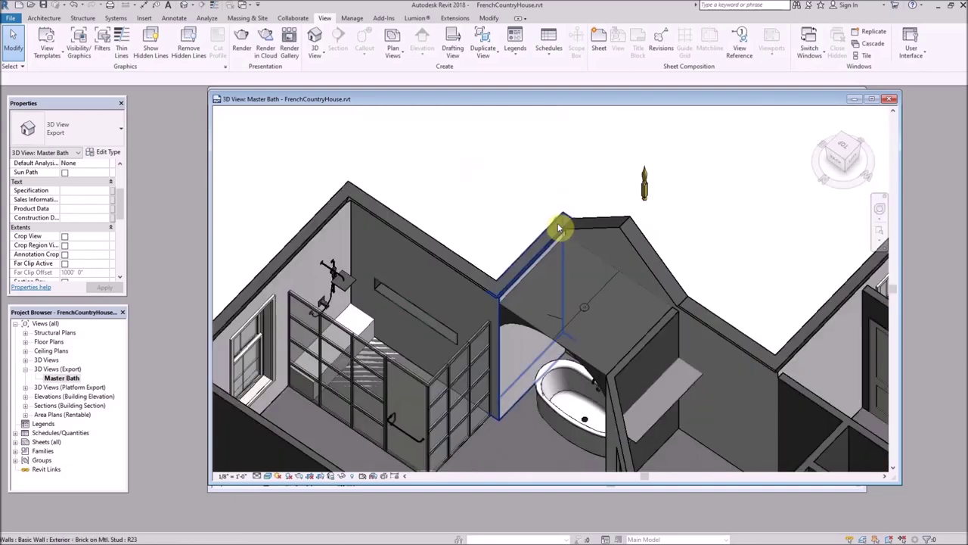
scroll(558, 222, down, 2)
scroll(579, 348, up, 2)
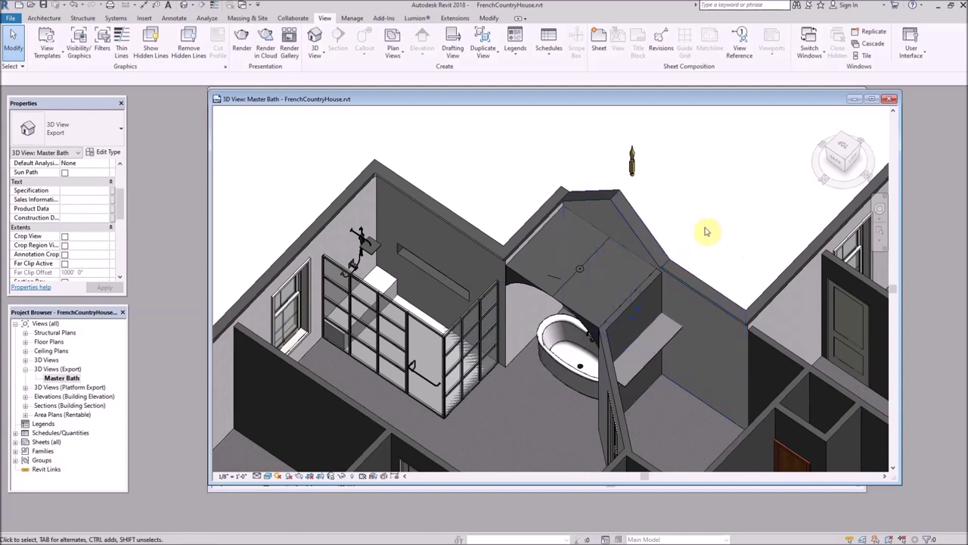
scroll(712, 224, down, 6)
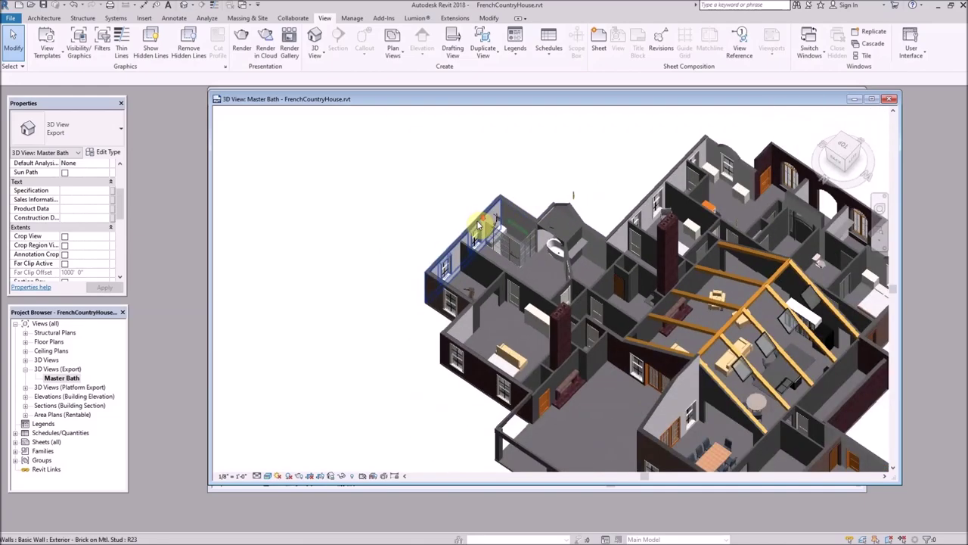
Hide the house elements outside the master suite wing in the Master Bath view, including the garage, outbuilding and central rooms.
shift+middle_drag(828, 250, 585, 209)
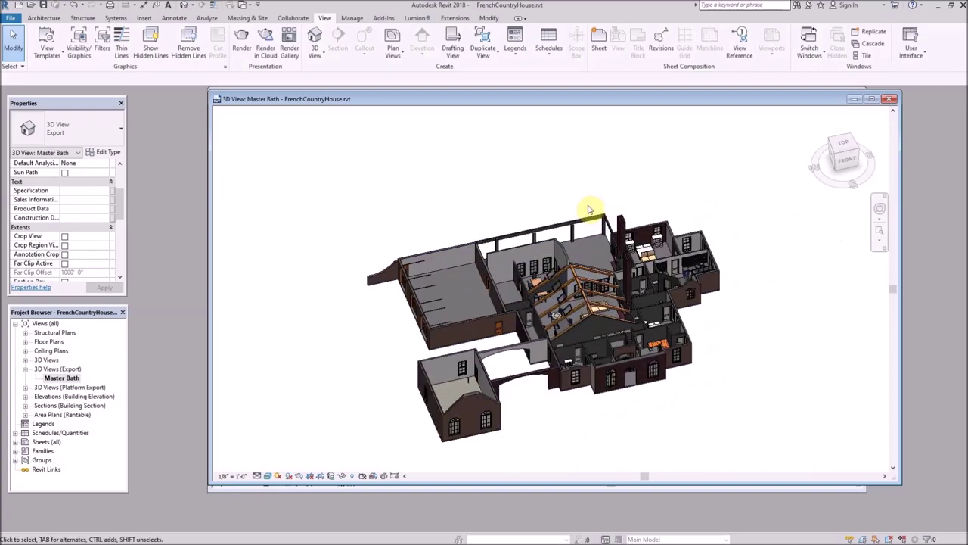
mouse_move(746, 371)
shift+middle_down()
mouse_move(712, 381)
mouse_move(683, 368)
mouse_move(687, 345)
mouse_move(680, 391)
mouse_move(679, 382)
mouse_move(701, 374)
shift+middle_up()
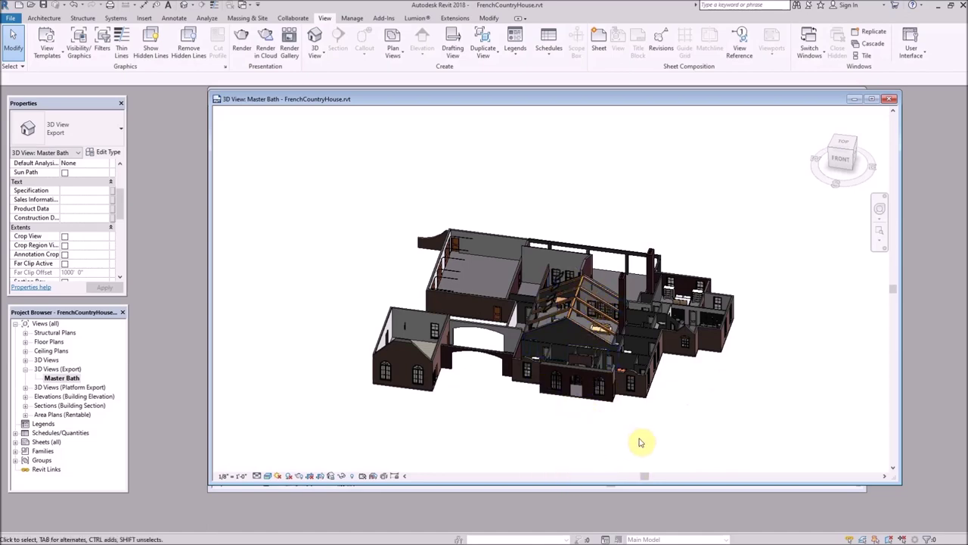
drag(654, 445, 335, 157)
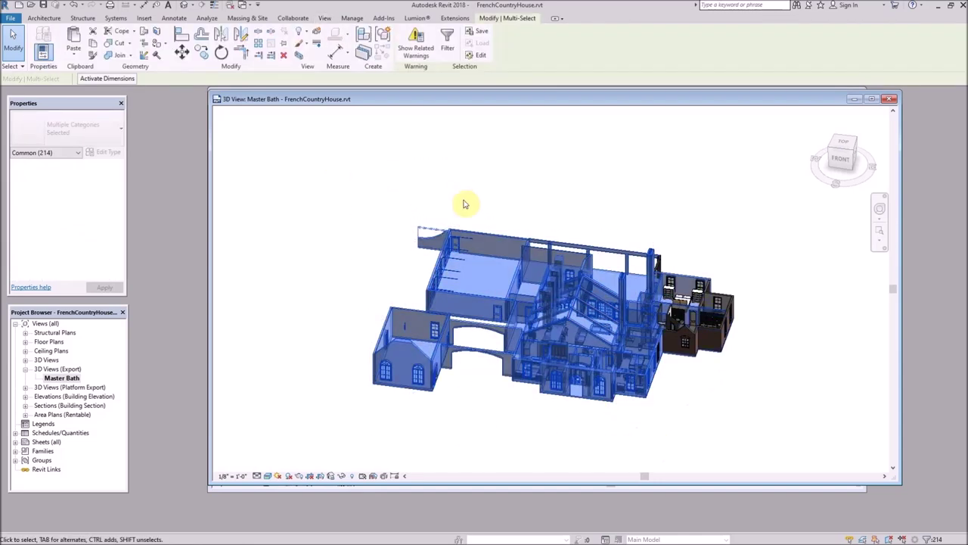
right_click(491, 283)
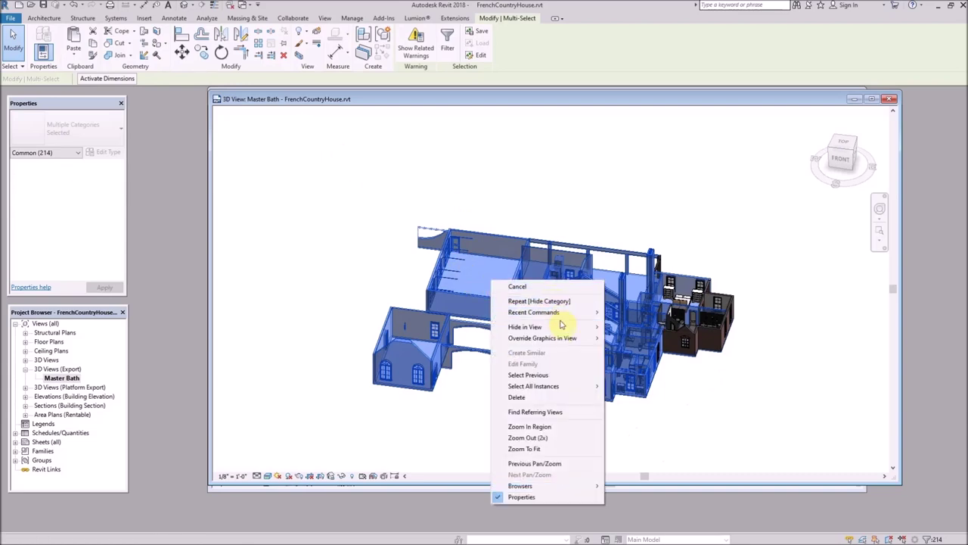
mouse_move(561, 328)
click(631, 327)
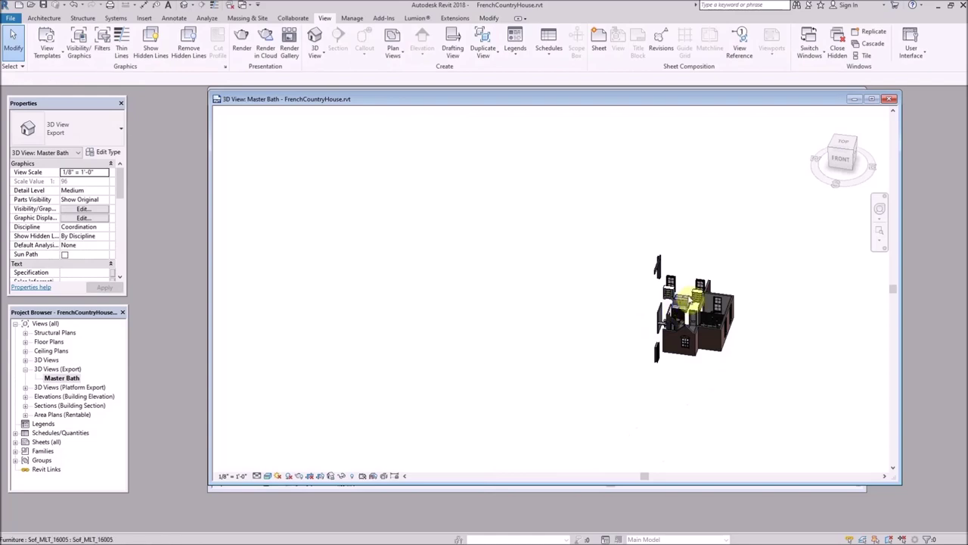
Check the hidden elements with Reveal Hidden Elements, switch the mode off again and inspect the remaining master suite.
click(352, 478)
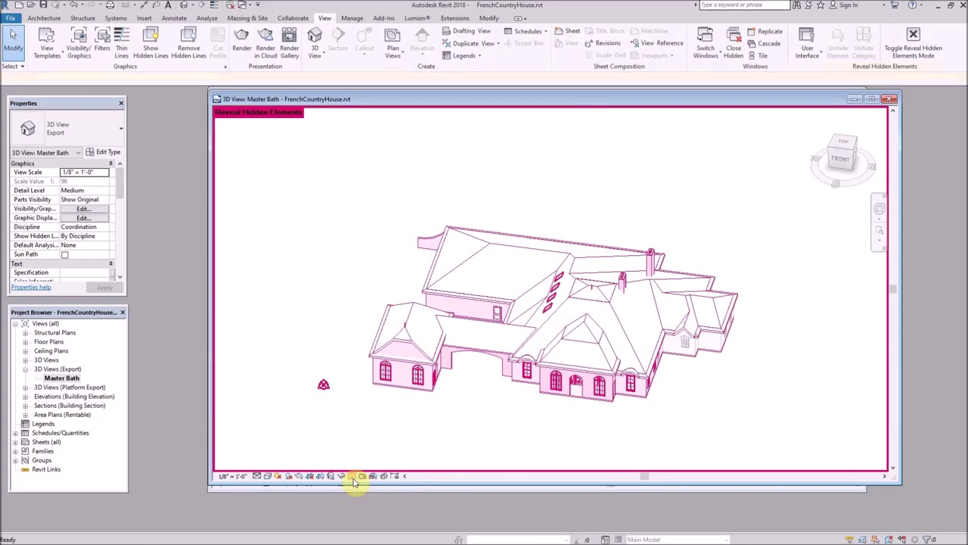
click(353, 478)
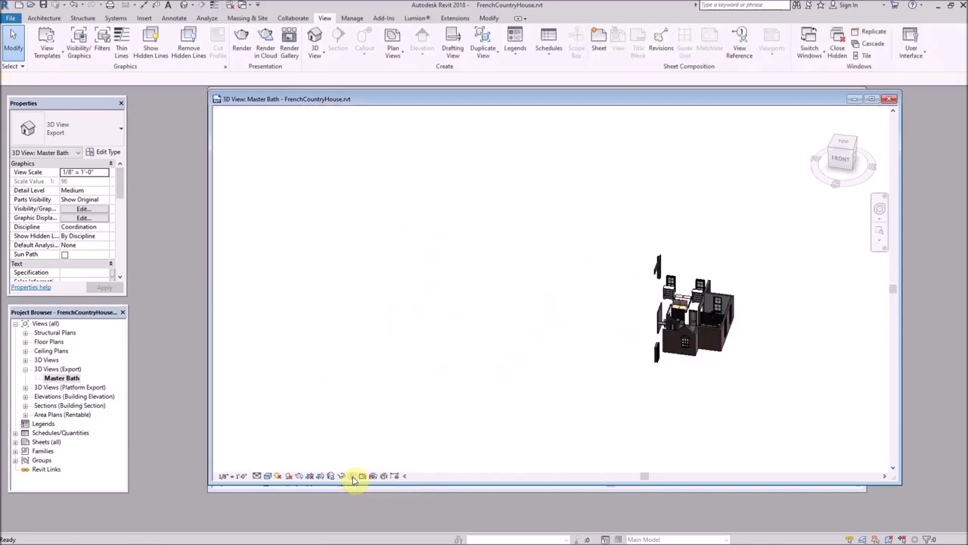
scroll(696, 333, up, 4)
shift+middle_drag(710, 260, 478, 346)
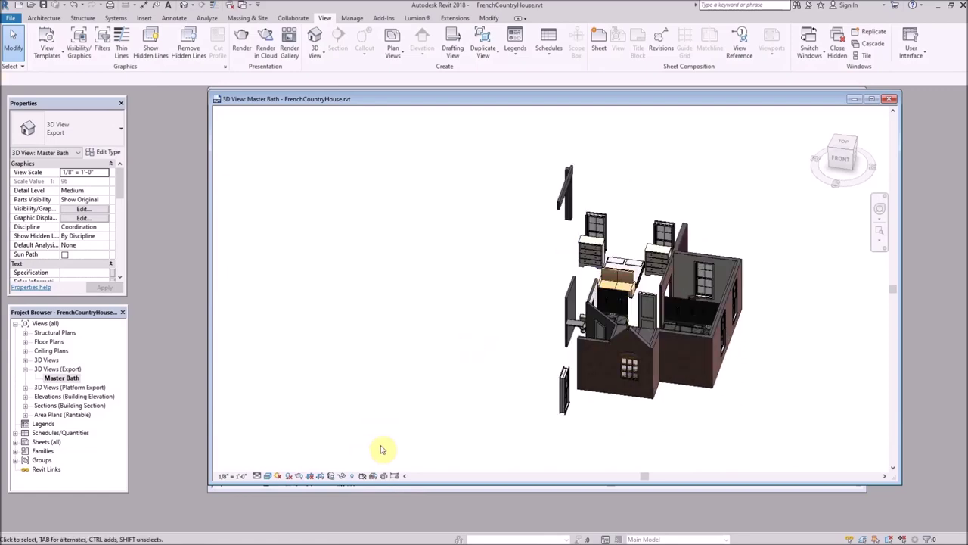
From the top view, hide the bed, sofa, nightstands, lounge chair and the bedroom and outer walls and windows north of the bath.
click(846, 146)
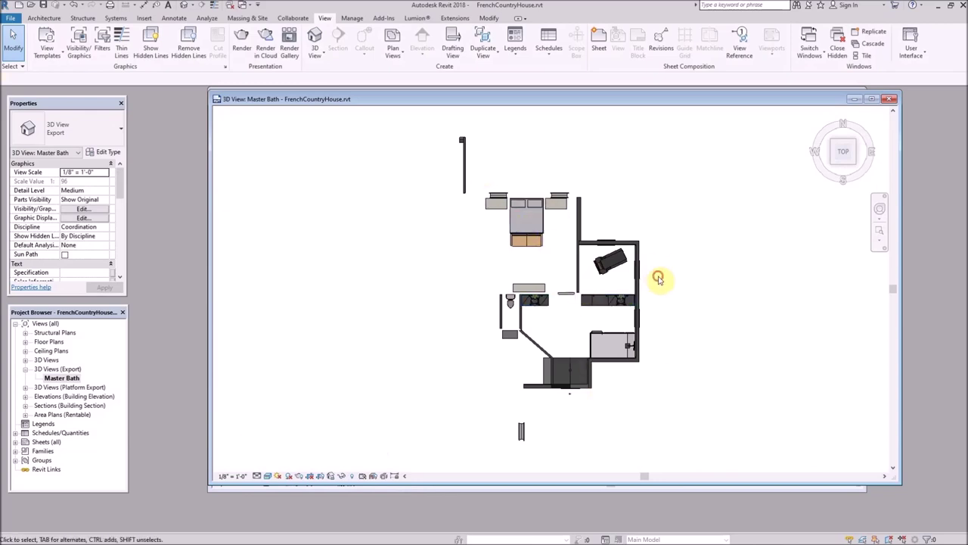
drag(658, 277, 435, 131)
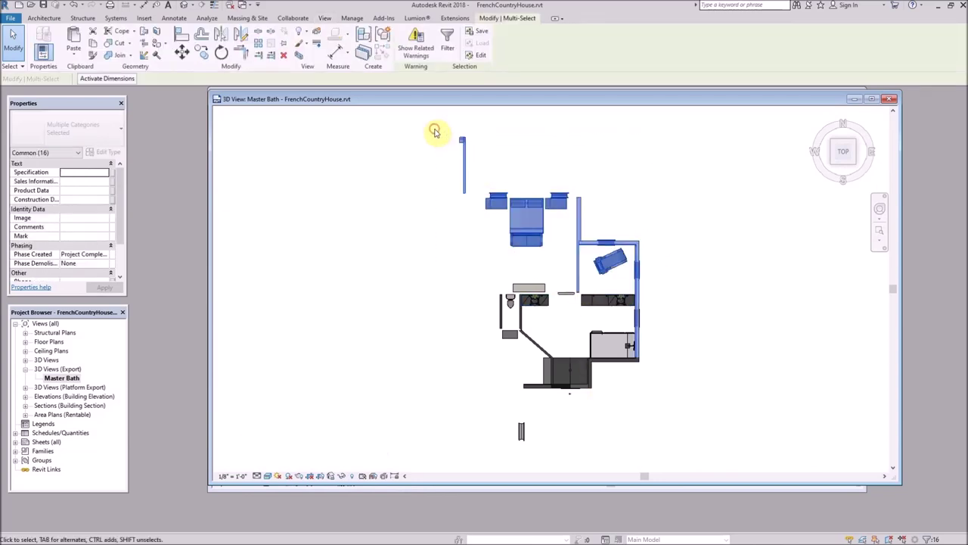
right_click(521, 229)
mouse_move(575, 272)
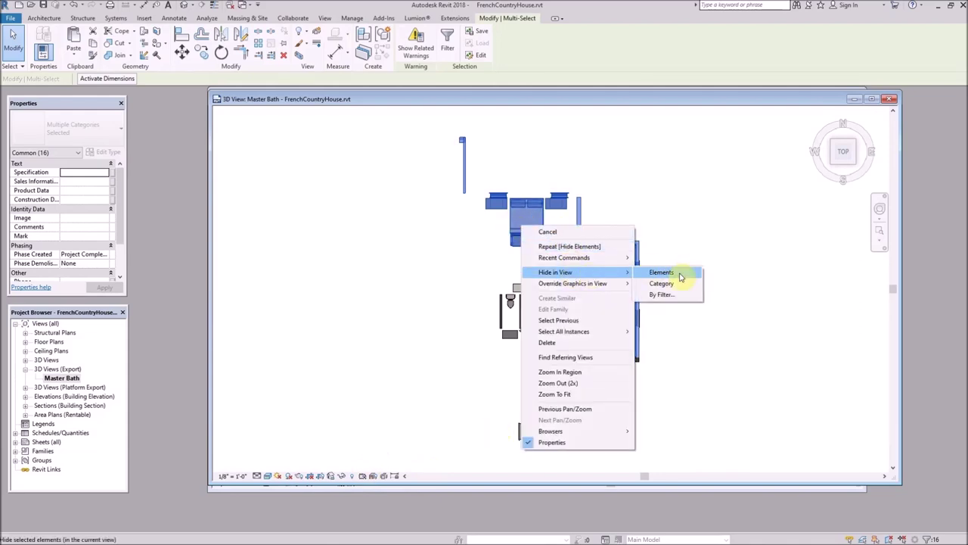
click(679, 274)
Hide the interior door, east window, dresser, toilet, toilet-room and diagonal walls, the shelf-like blocks, the brick wall by the tub and its outside fixture.
scroll(658, 295, up, 3)
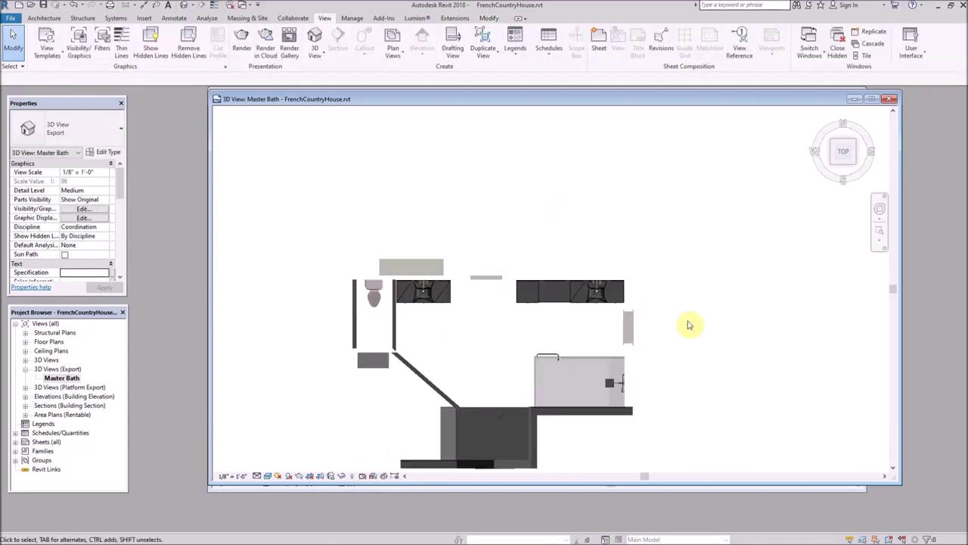
scroll(693, 317, down, 2)
scroll(589, 449, up, 1)
scroll(589, 449, up, 1)
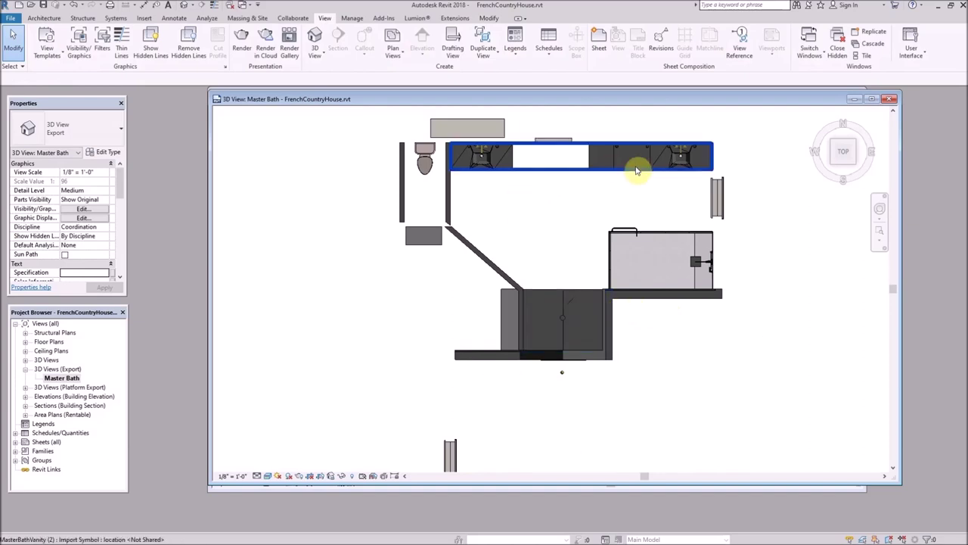
scroll(650, 273, up, 2)
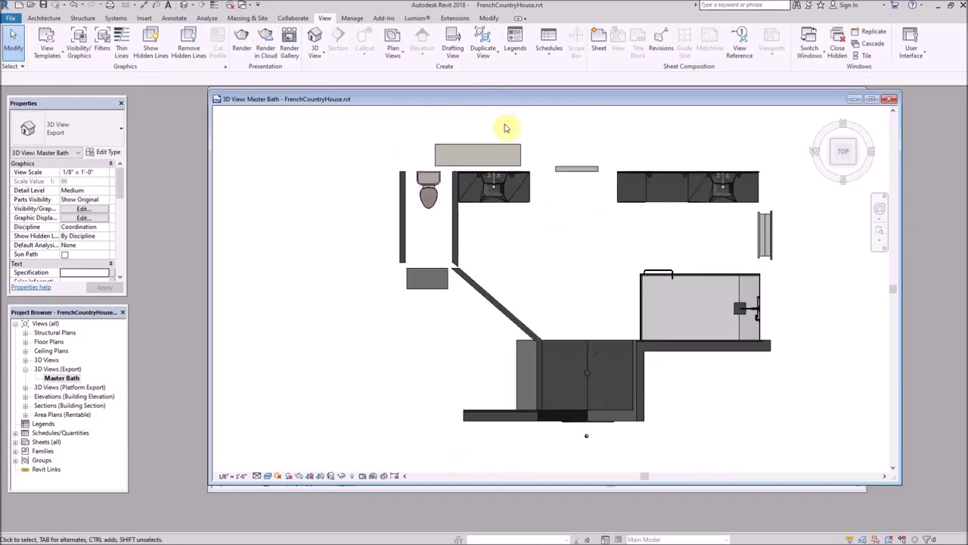
click(585, 170)
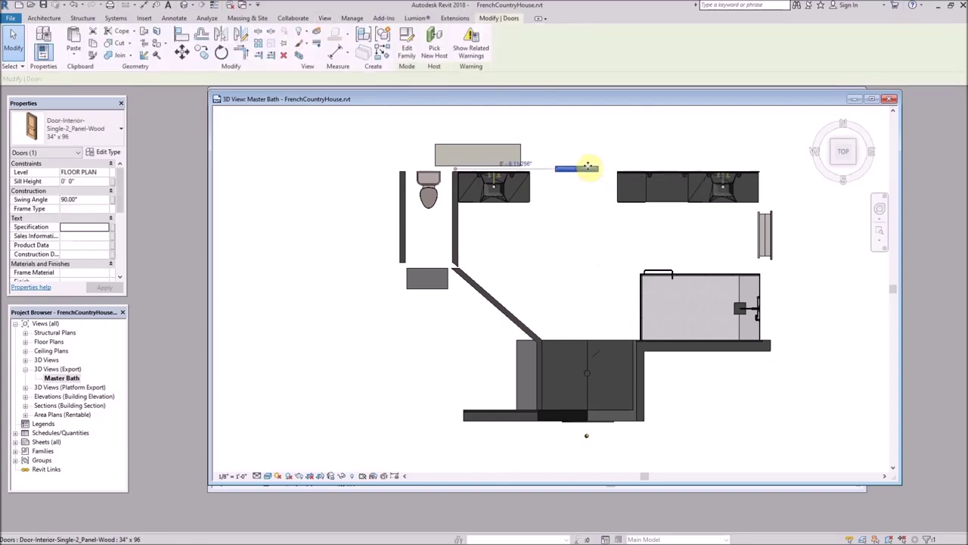
ctrl+click(765, 235)
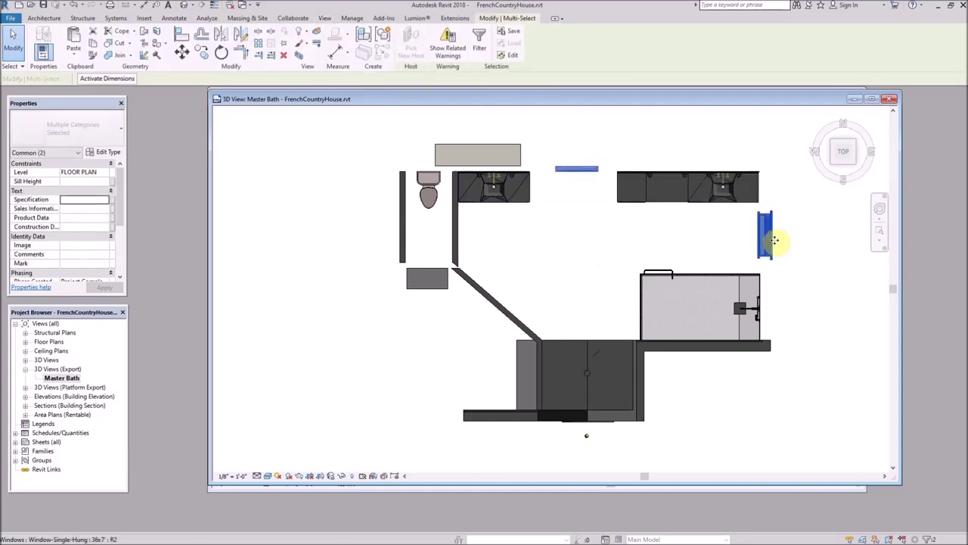
ctrl+click(508, 155)
ctrl+click(427, 190)
ctrl+click(402, 230)
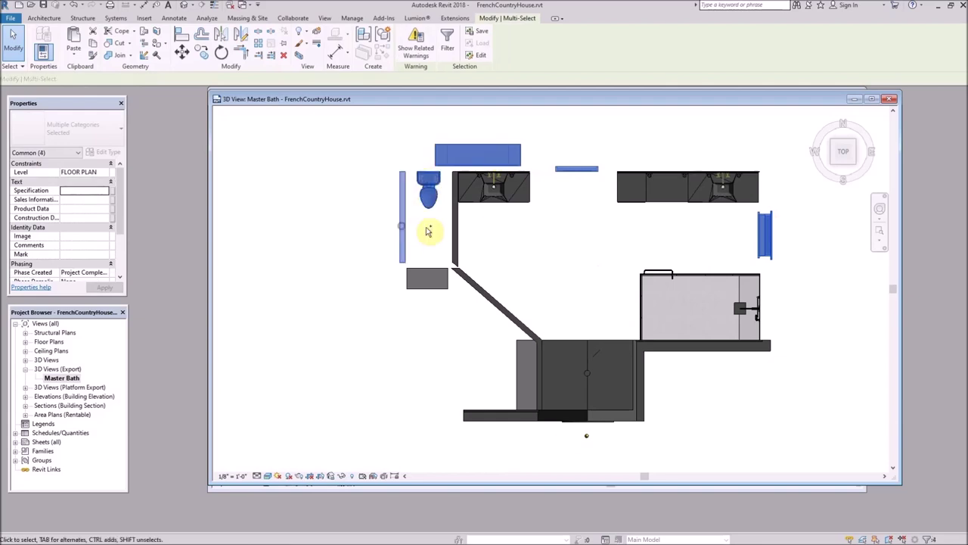
ctrl+click(455, 238)
ctrl+click(469, 280)
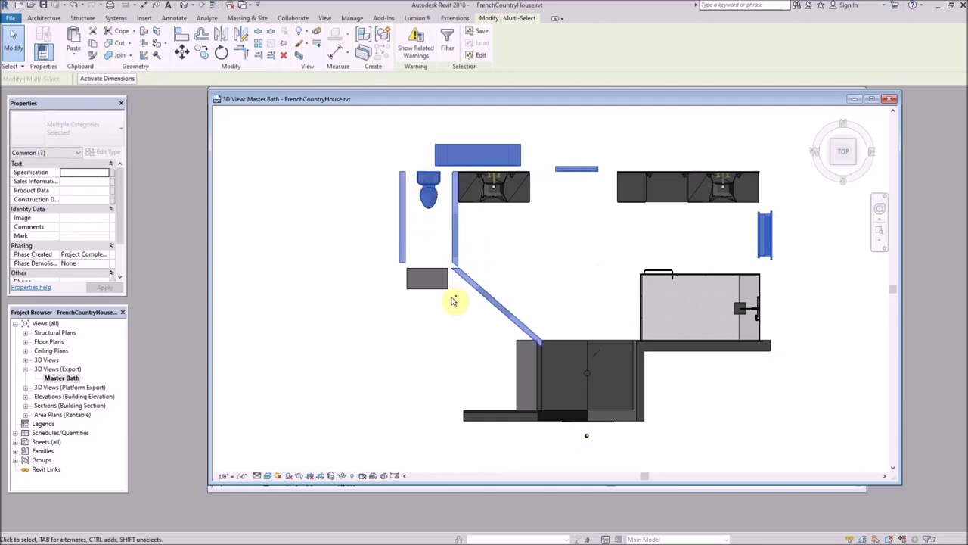
ctrl+click(519, 392)
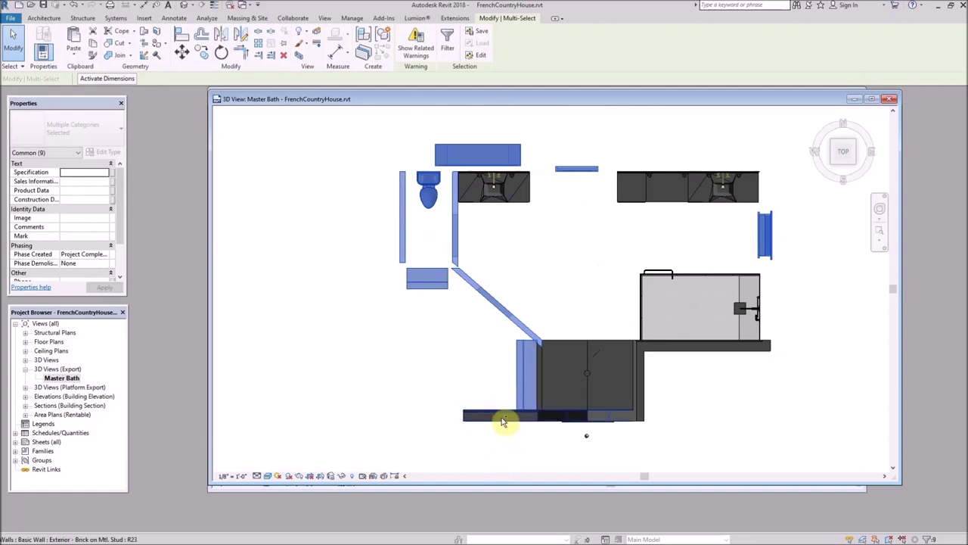
ctrl+click(503, 421)
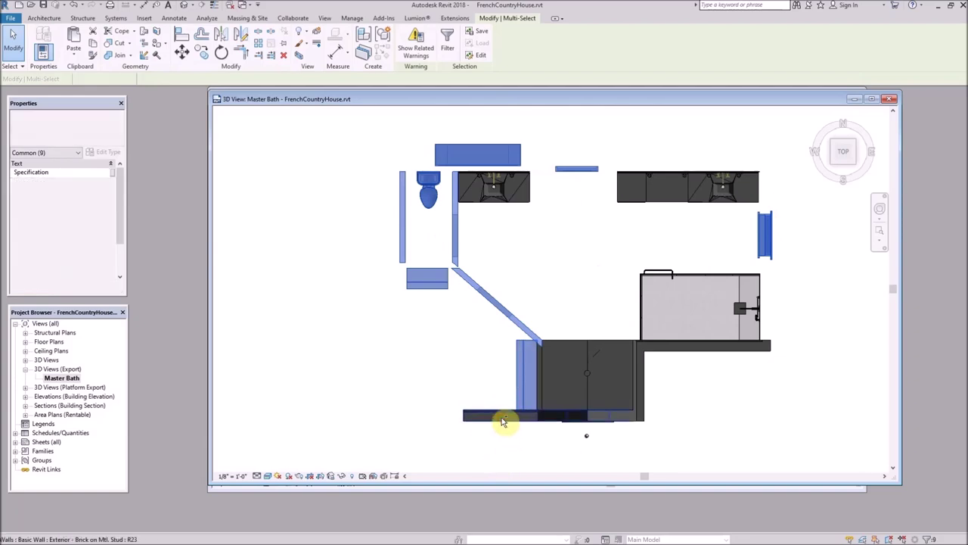
ctrl+click(588, 436)
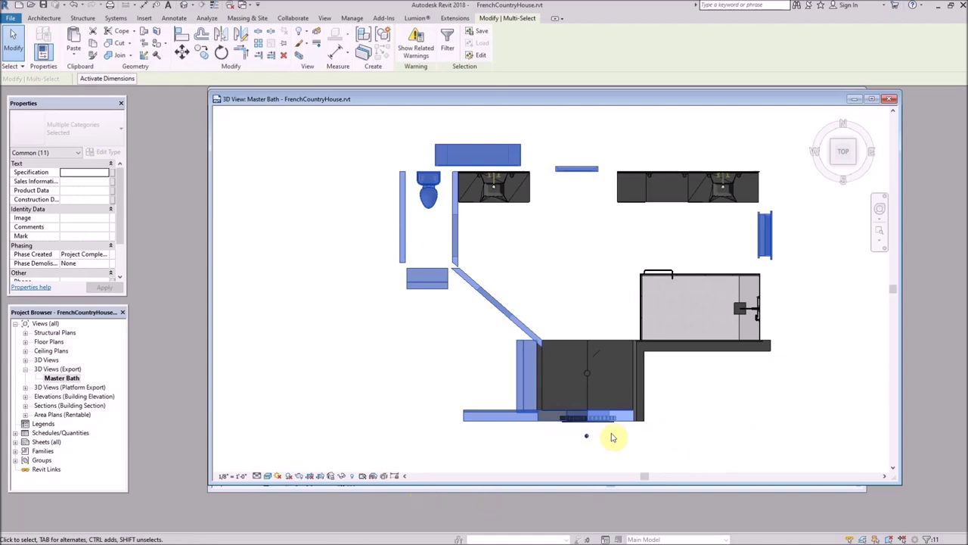
right_click(513, 417)
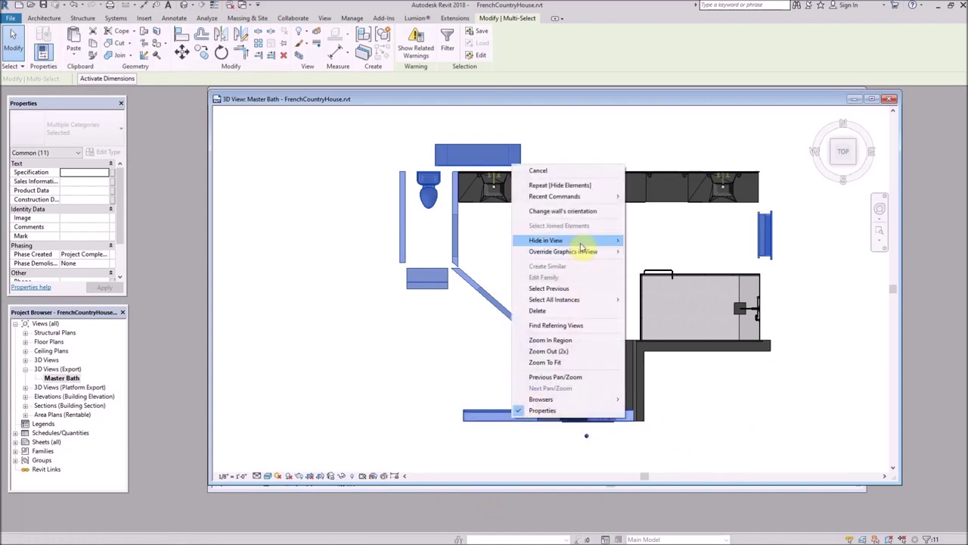
mouse_move(582, 242)
click(653, 239)
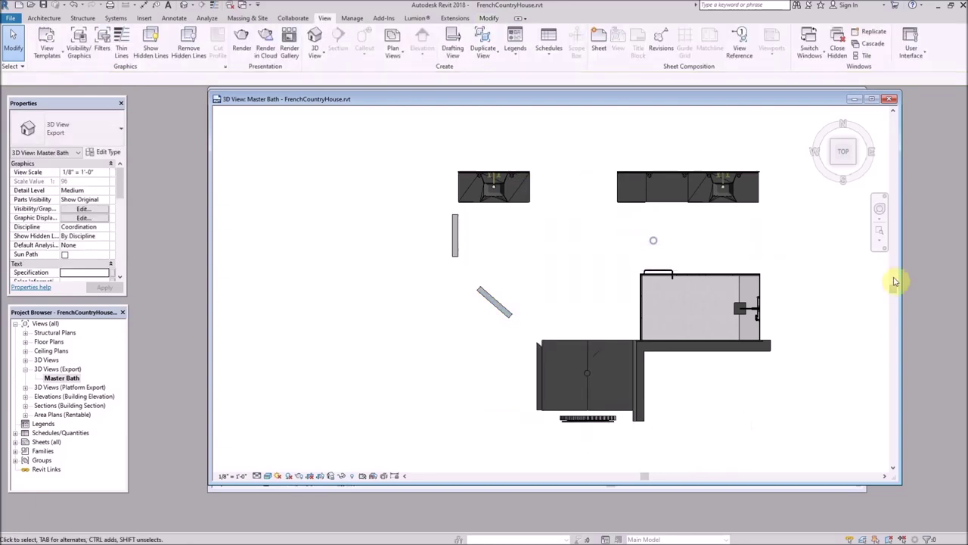
Hide the arched window beside the bathtub niche in the Master Bath view.
click(605, 417)
right_click(605, 417)
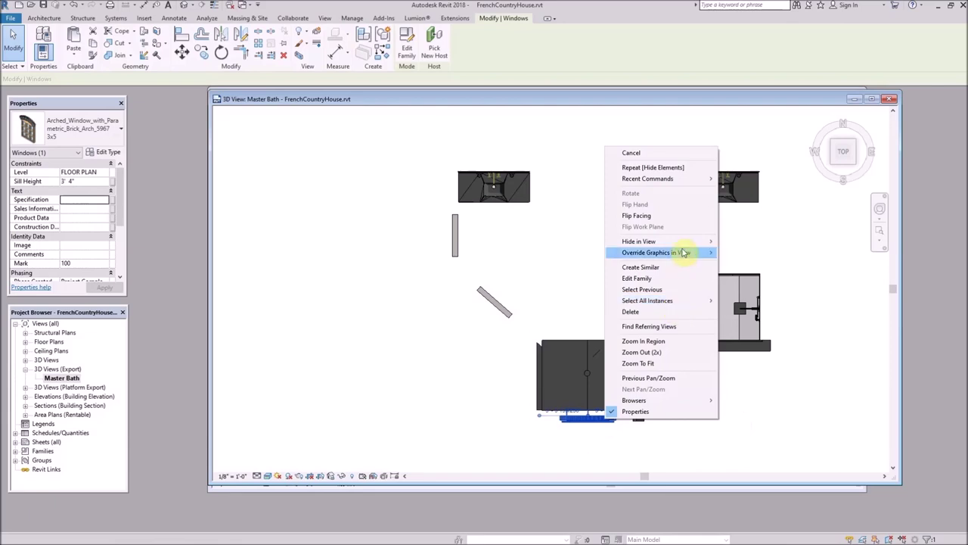
mouse_move(651, 240)
click(751, 242)
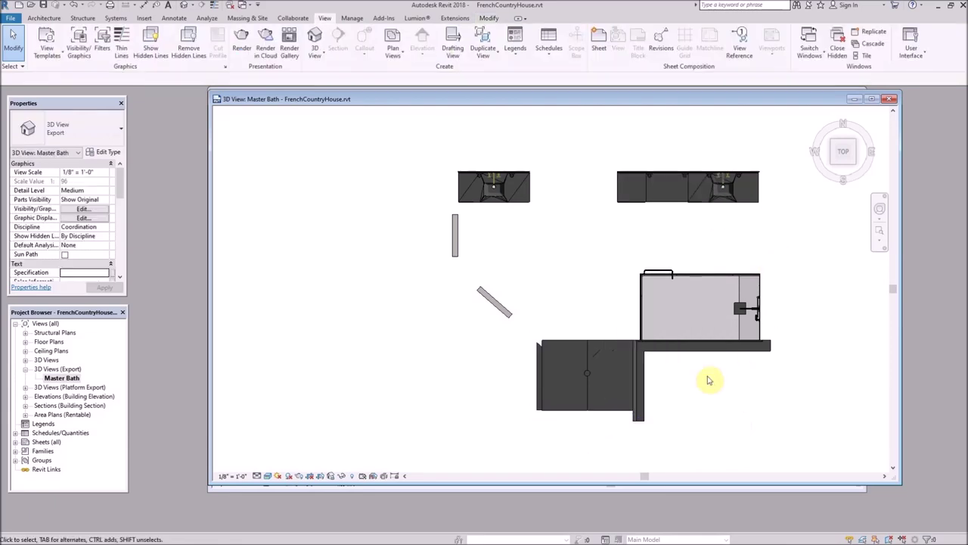
Hide the two remaining interior two-panel wood doors west of the shower and tub area.
click(496, 310)
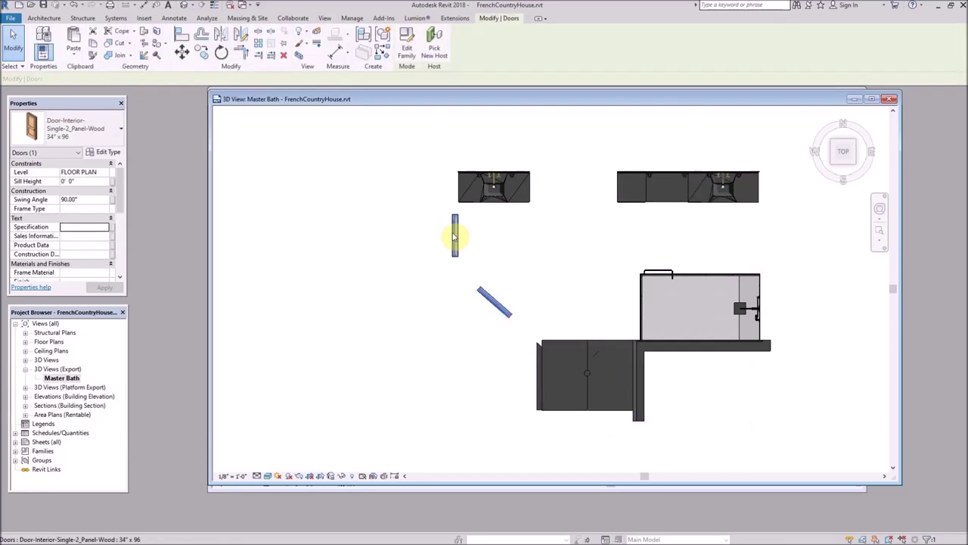
ctrl+click(454, 236)
right_click(454, 236)
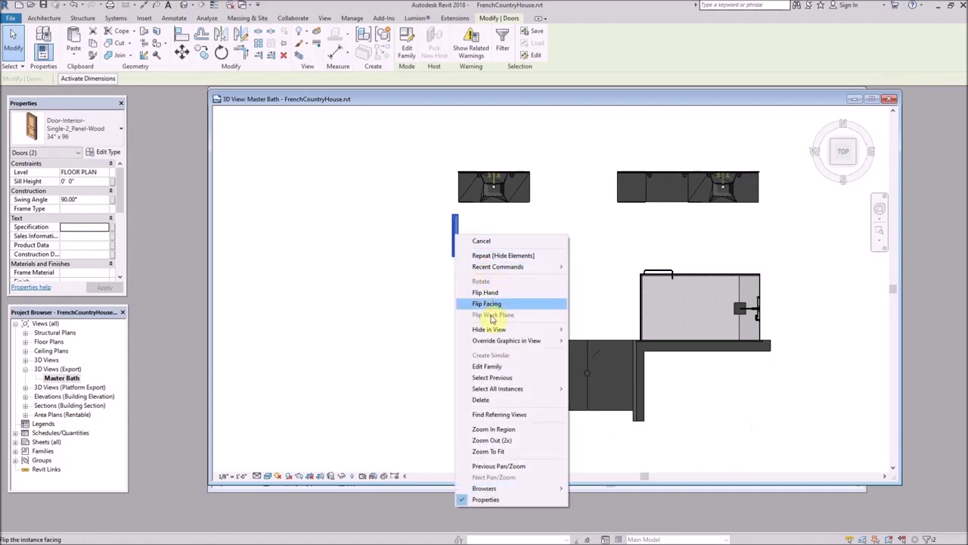
mouse_move(493, 333)
click(616, 329)
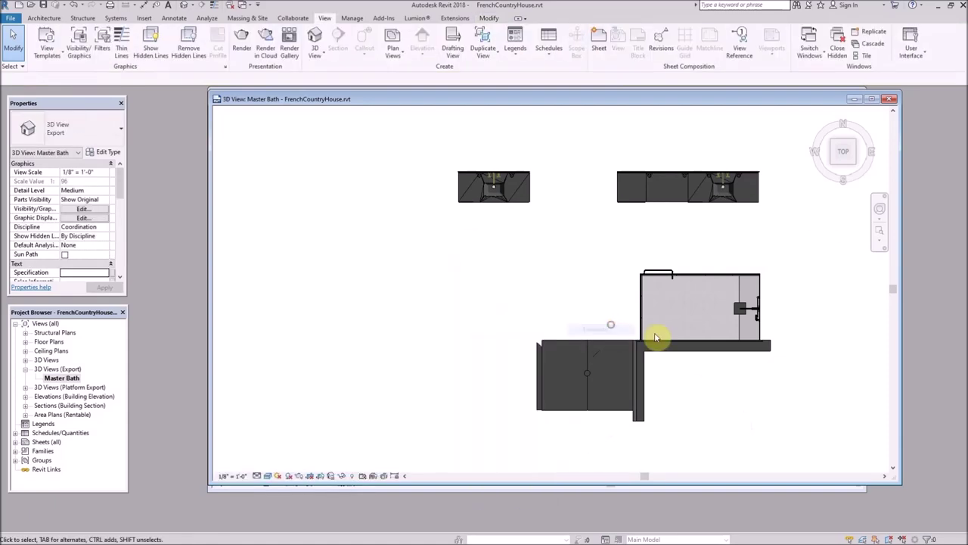
Hide the isolated single-hung window standing apart from the bathroom elements.
scroll(658, 295, up, 3)
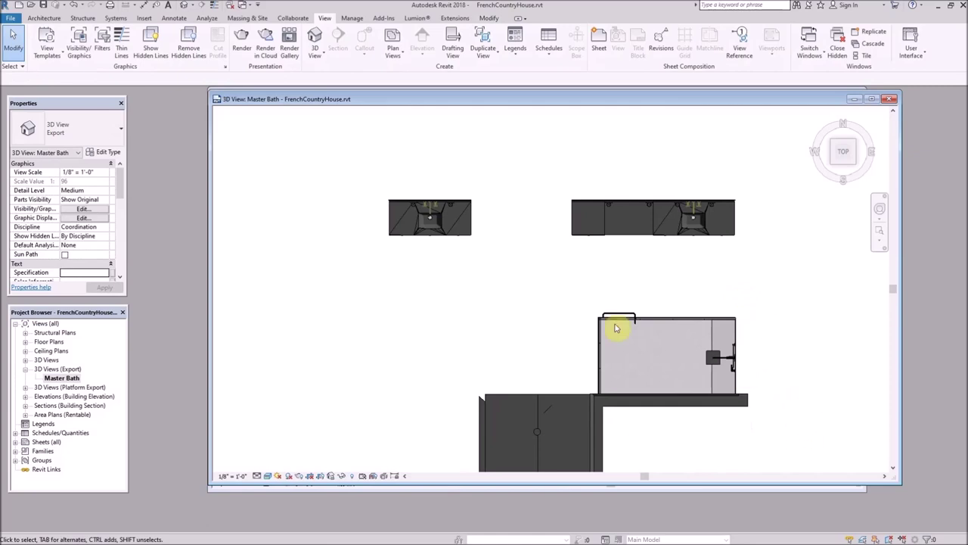
scroll(501, 308, down, 2)
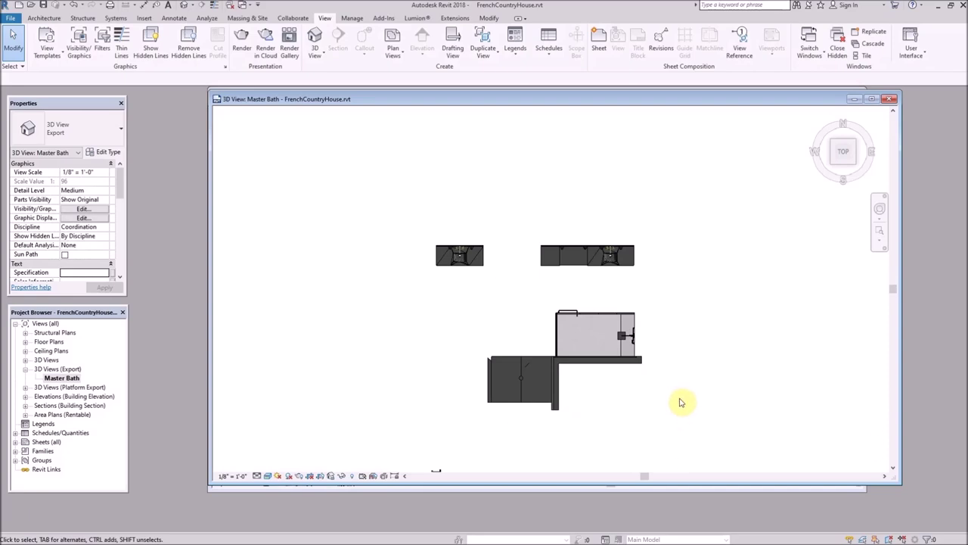
shift+middle_drag(679, 413, 376, 291)
click(373, 294)
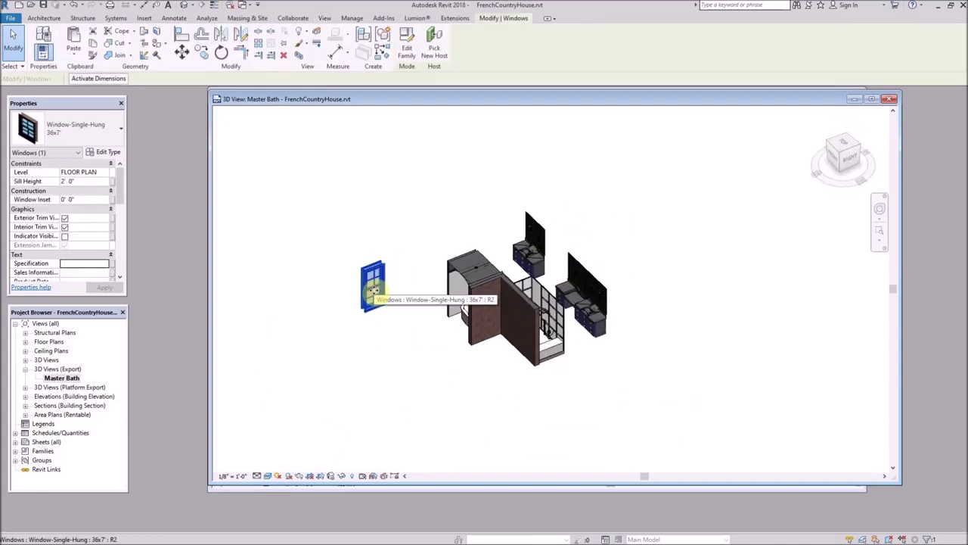
right_click(374, 294)
mouse_move(458, 116)
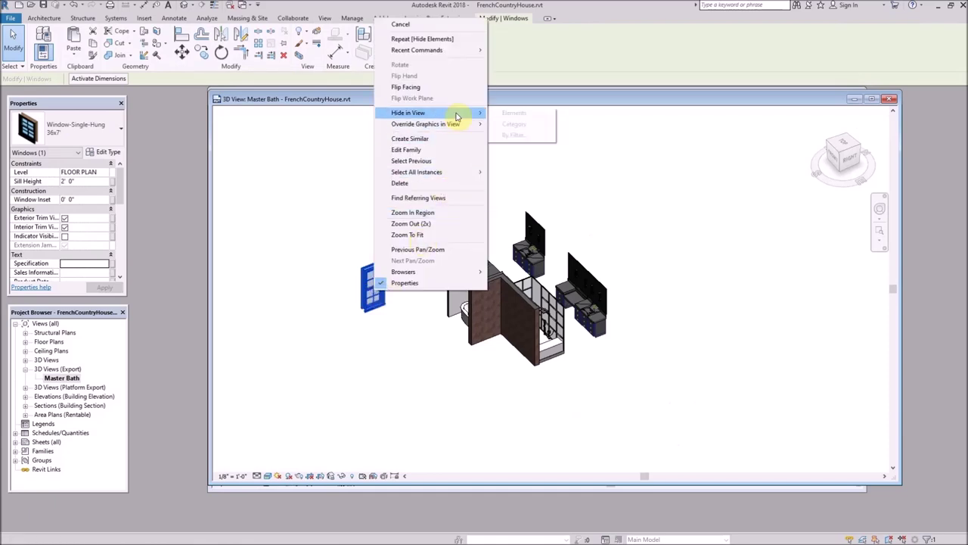
click(522, 124)
Hide the 6" concrete slab floor beneath the glass shower enclosure.
shift+middle_drag(609, 282, 341, 371)
shift+middle_drag(736, 288, 667, 236)
scroll(670, 146, up, 5)
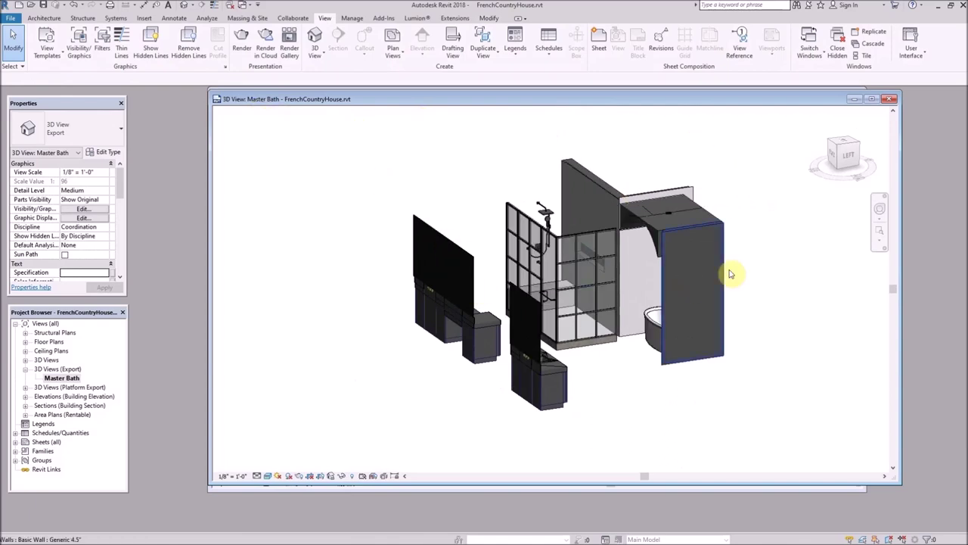
scroll(619, 342, down, 1)
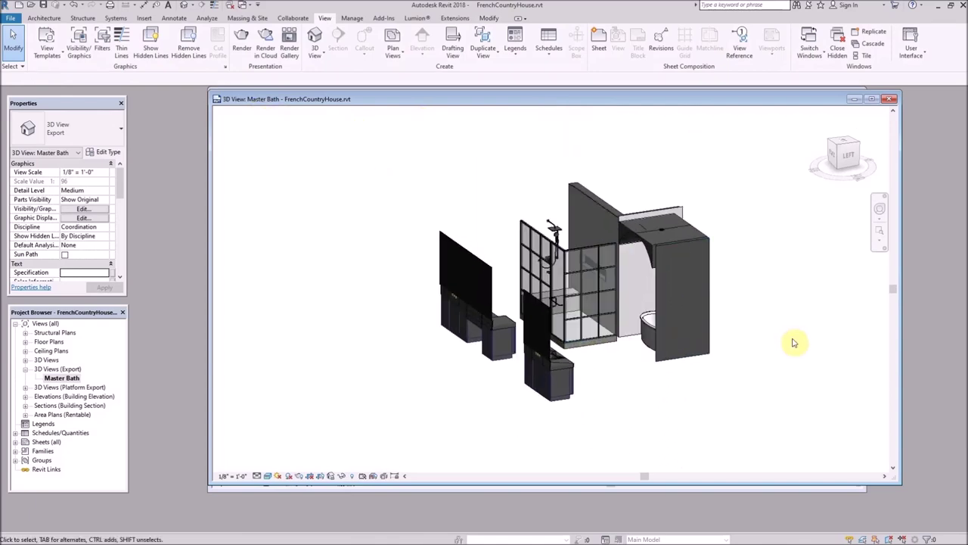
shift+middle_drag(752, 361, 643, 416)
scroll(620, 335, up, 4)
shift+middle_drag(624, 336, 633, 311)
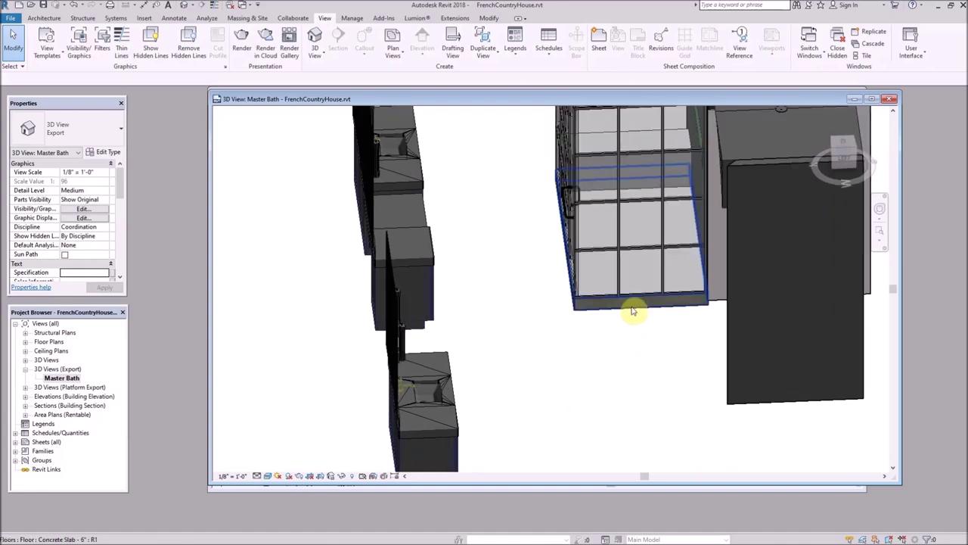
click(631, 310)
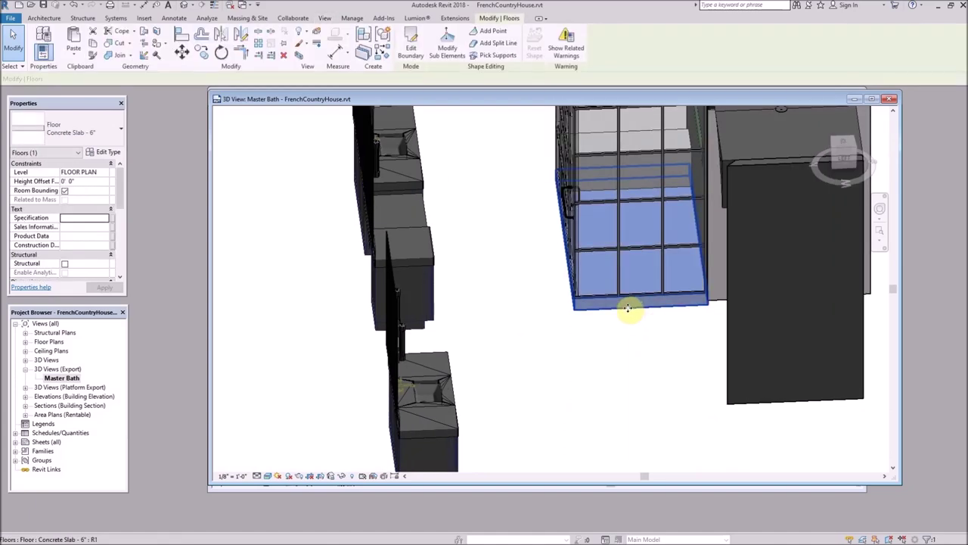
right_click(628, 308)
mouse_move(679, 356)
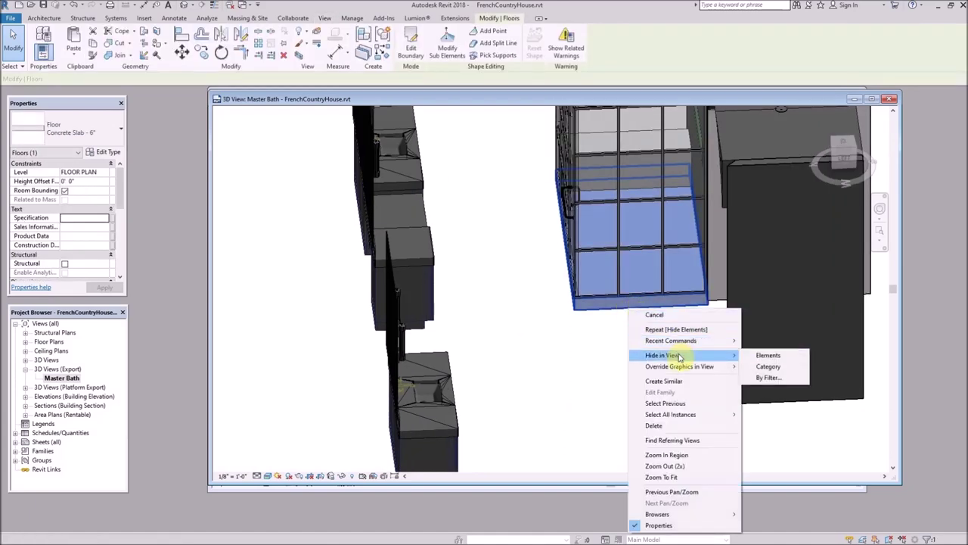
click(768, 356)
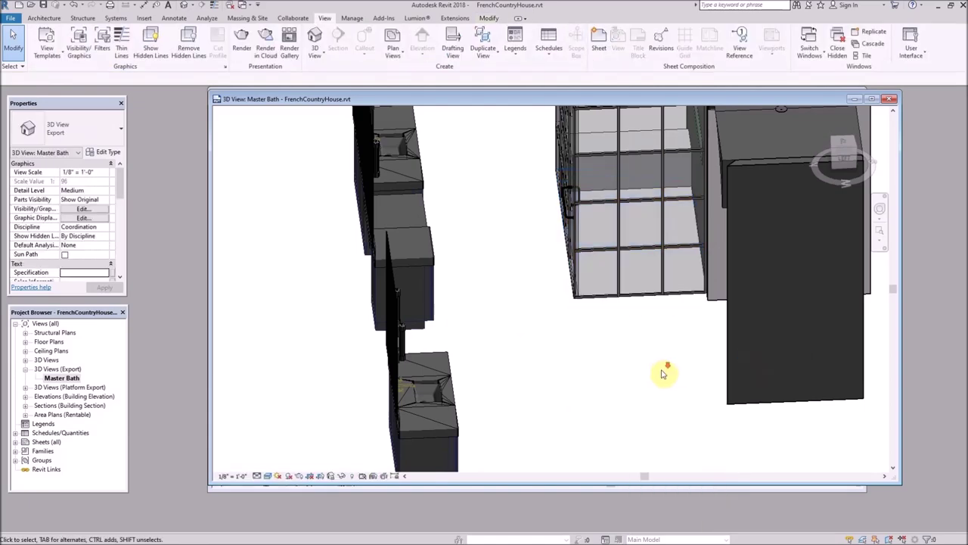
Examine the remaining bathroom elements from the back, the front and the left for anything that should still be hidden.
shift+middle_drag(666, 371, 527, 292)
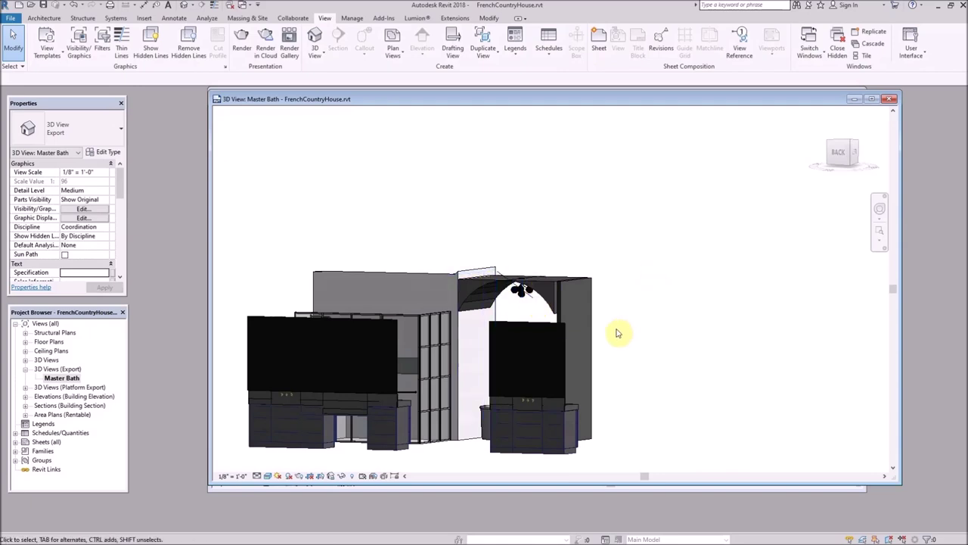
scroll(614, 322, up, 3)
scroll(635, 301, down, 5)
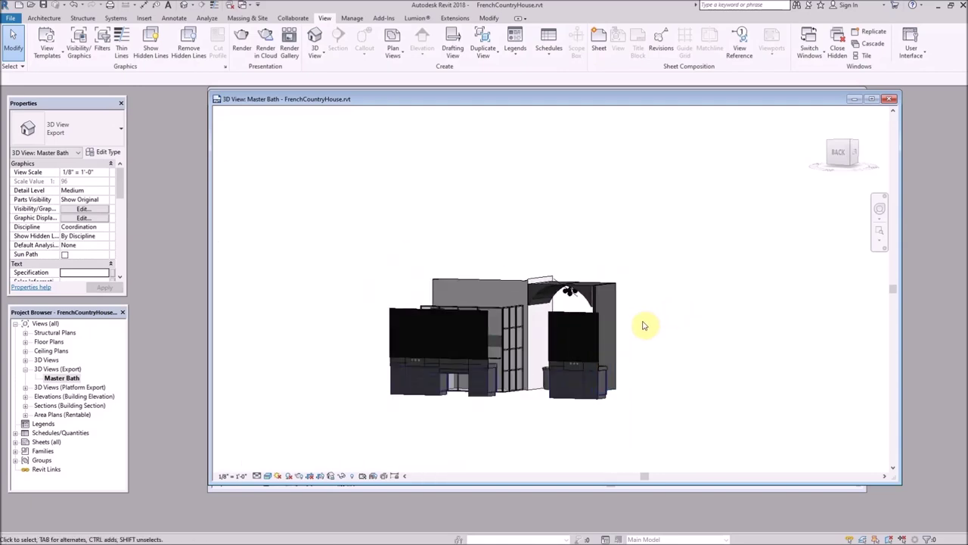
shift+middle_drag(658, 325, 540, 292)
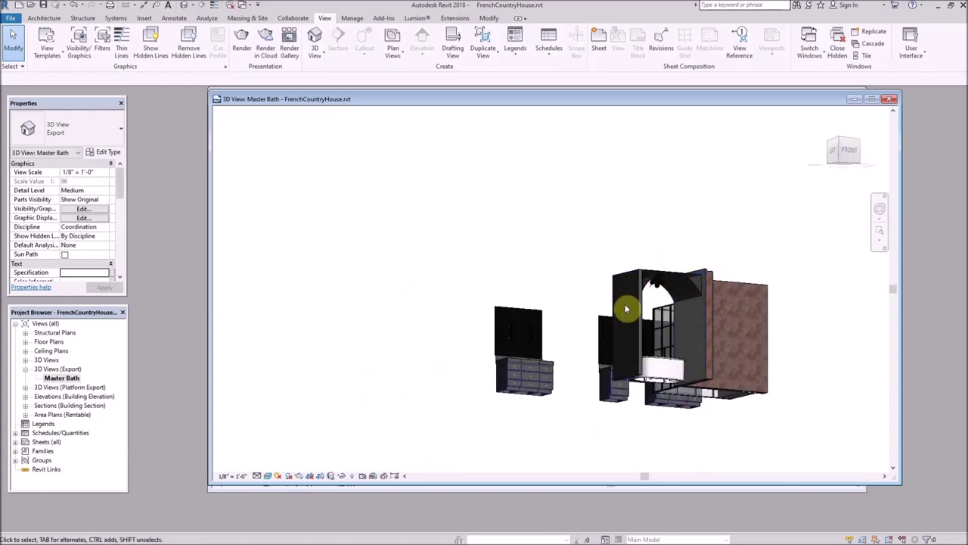
click(695, 290)
click(658, 238)
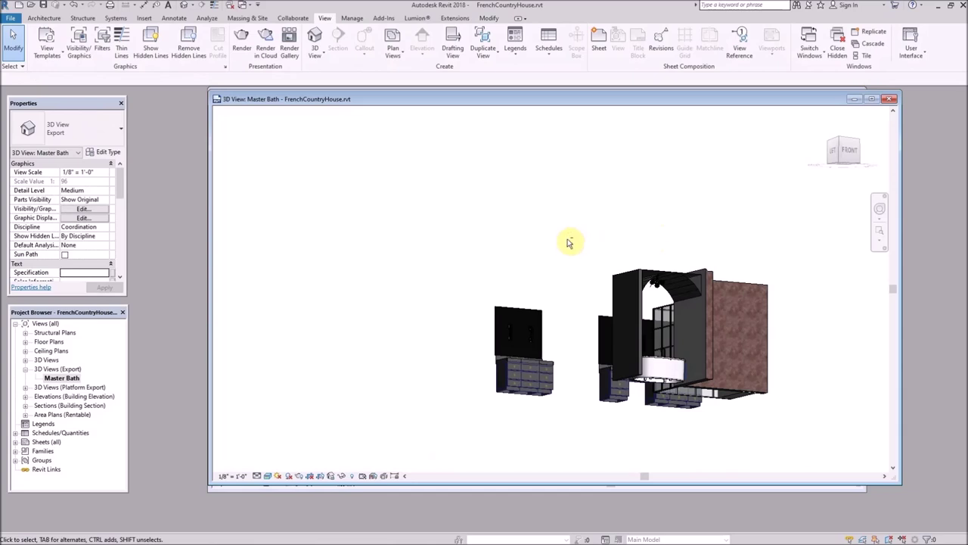
shift+middle_drag(569, 242, 566, 244)
shift+middle_drag(715, 331, 733, 383)
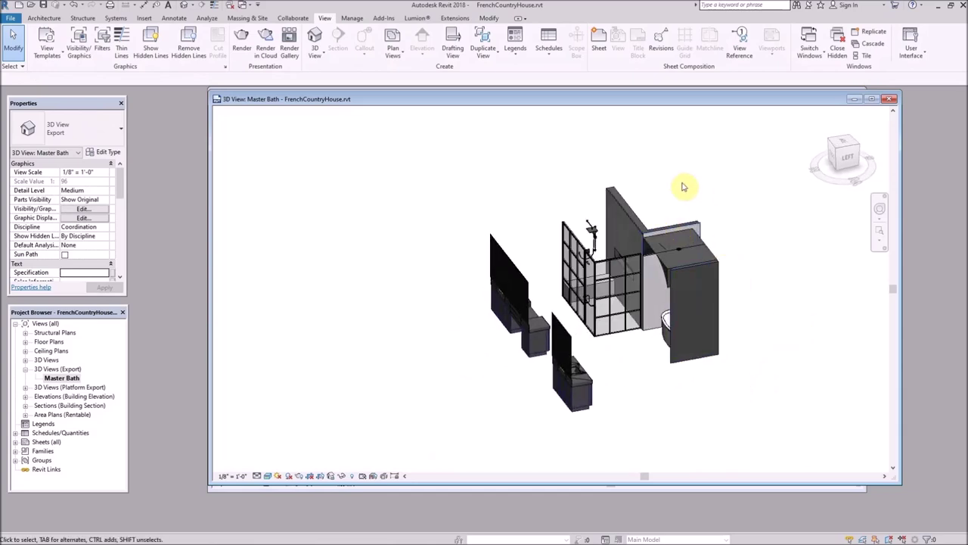
Inspect the glass shower enclosure, the brick wall behind it and the walls of the arched bathtub niche up close.
middle_drag(688, 180, 691, 199)
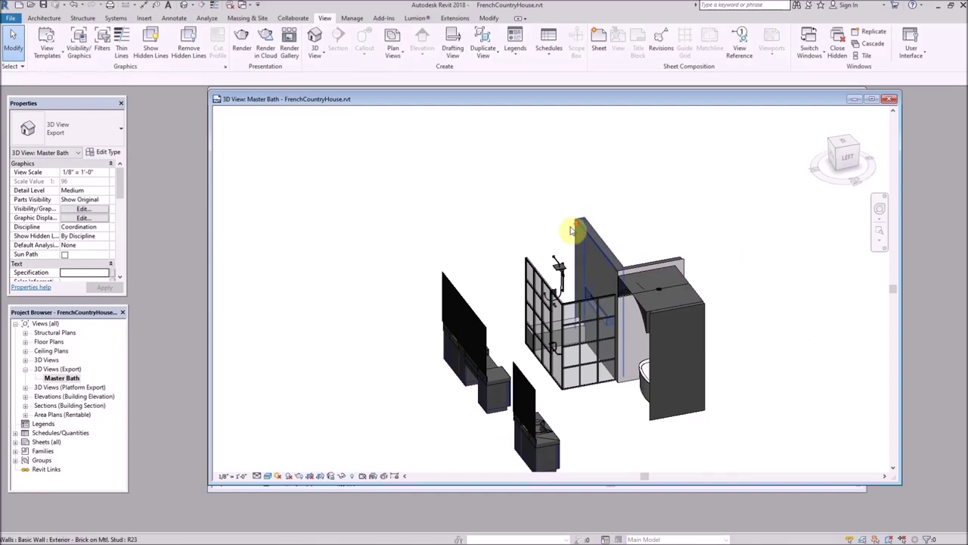
scroll(573, 222, down, 1)
scroll(613, 419, up, 1)
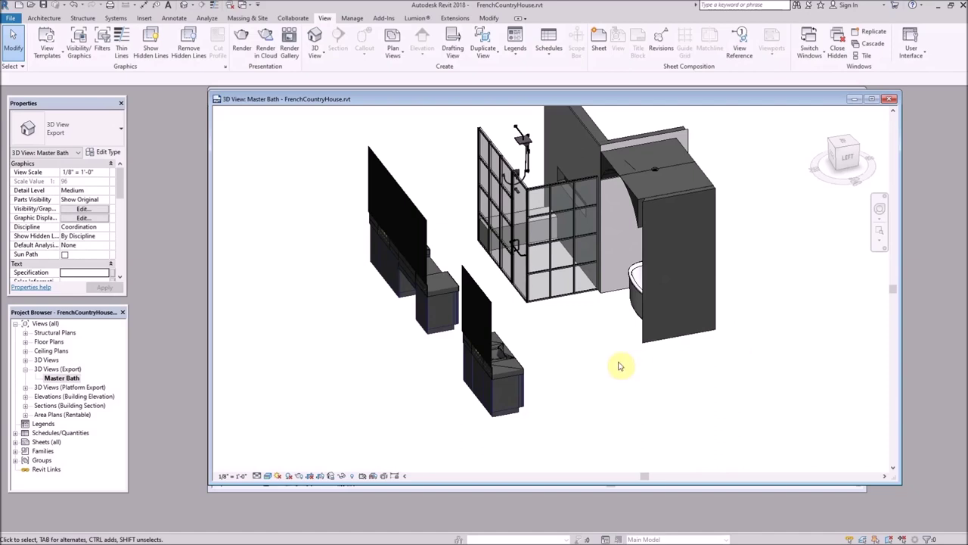
middle_drag(512, 372, 427, 416)
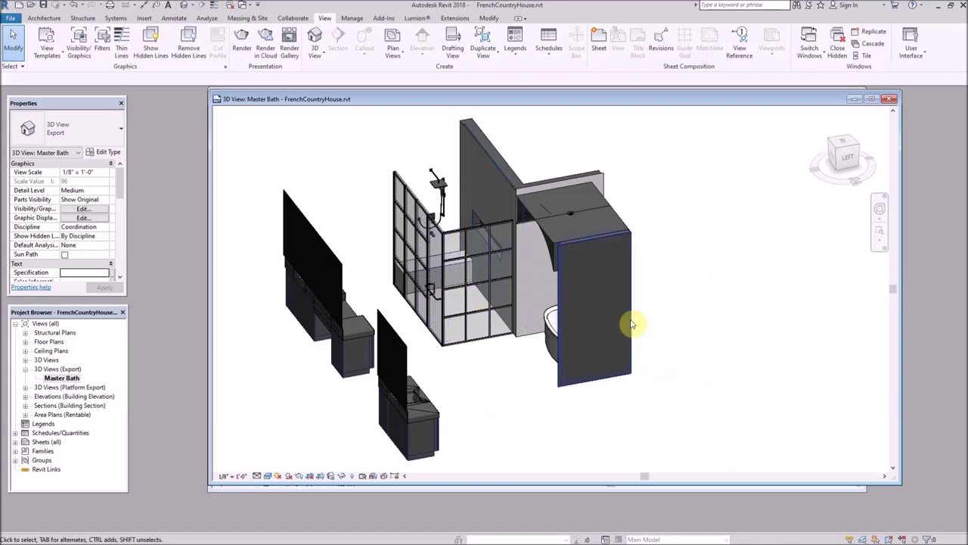
scroll(670, 316, up, 2)
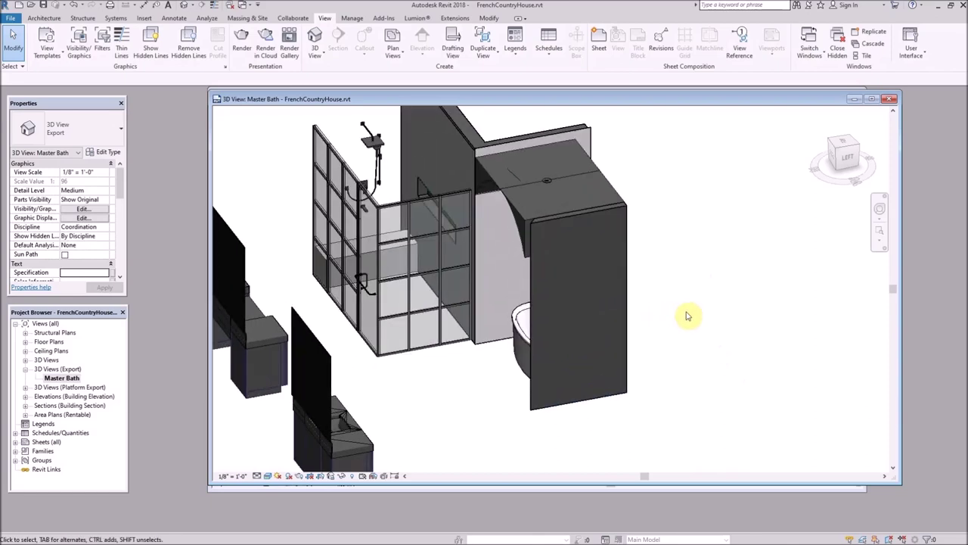
scroll(687, 316, down, 2)
shift+middle_drag(665, 331, 643, 318)
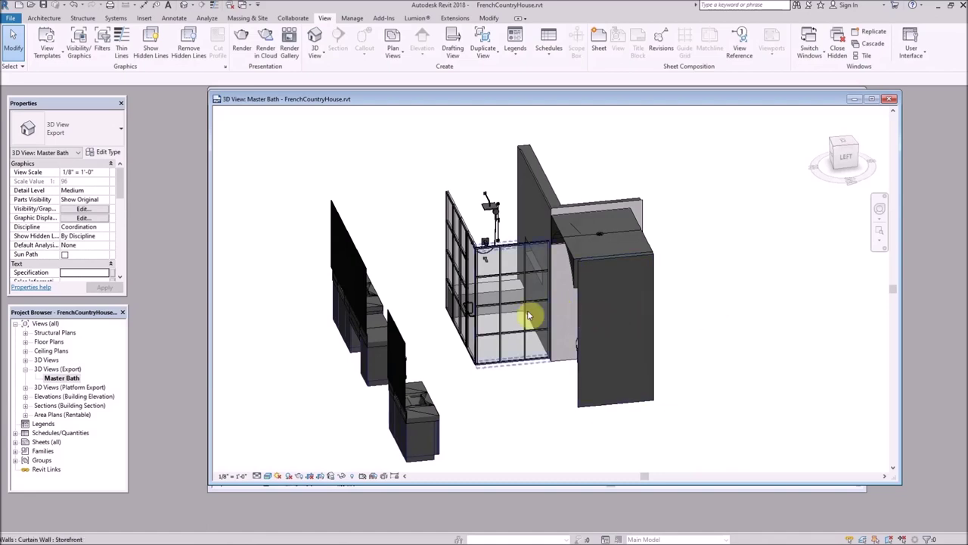
scroll(552, 340, up, 5)
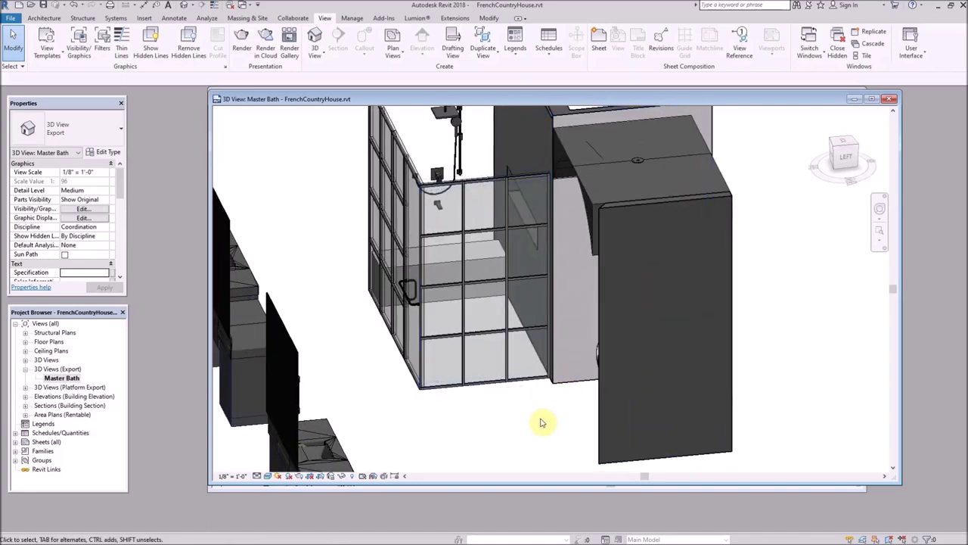
scroll(530, 405, down, 2)
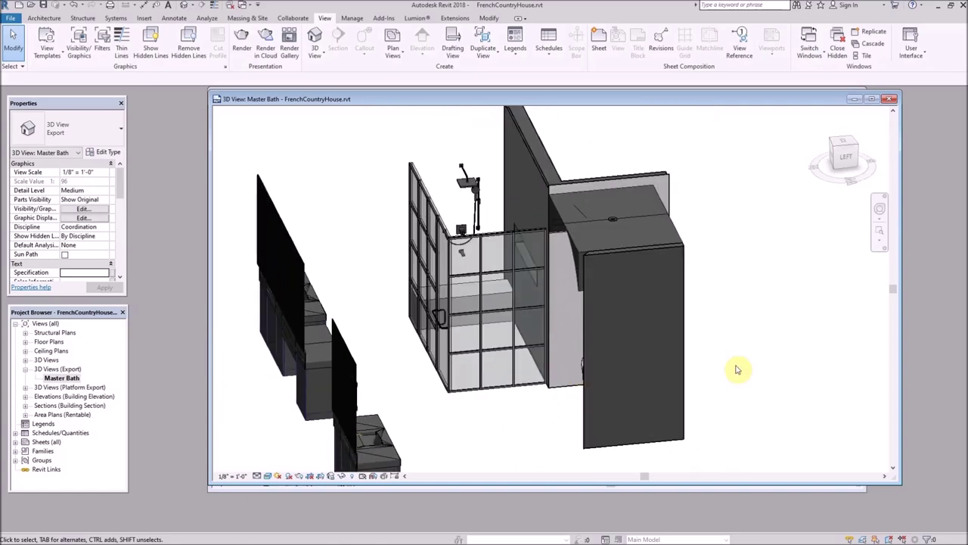
Inspect the two vanities, their mirror panels and the bathtub from the front-left side.
shift+middle_drag(748, 388, 652, 371)
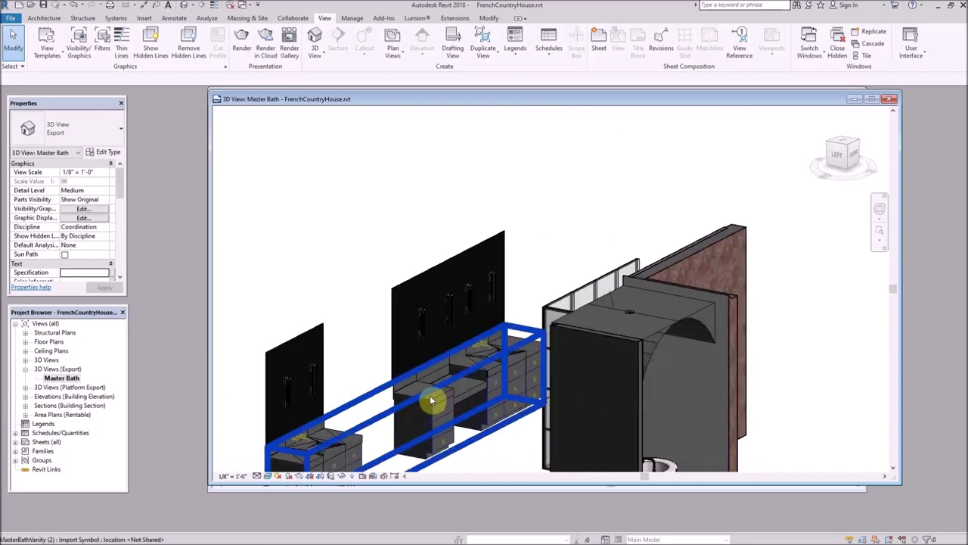
shift+middle_drag(429, 400, 488, 378)
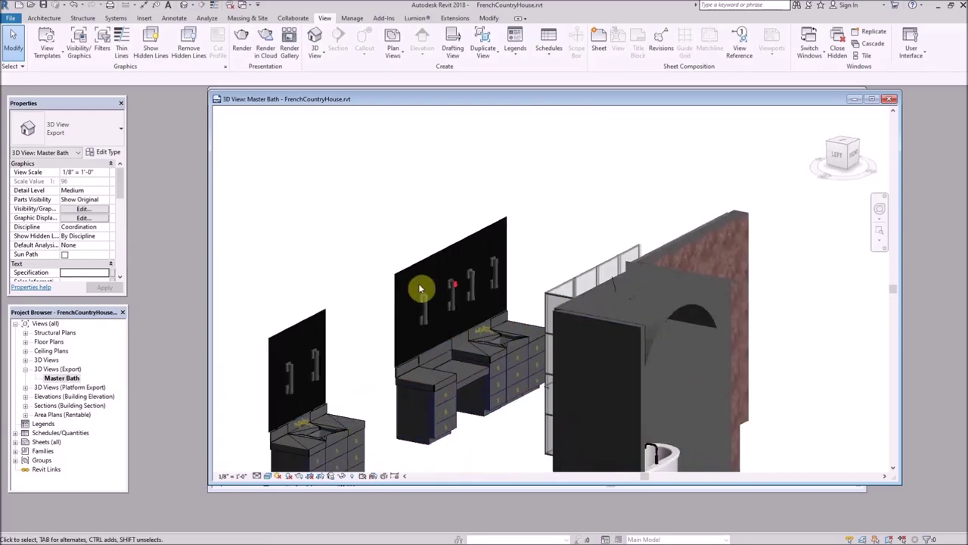
shift+middle_drag(420, 288, 616, 335)
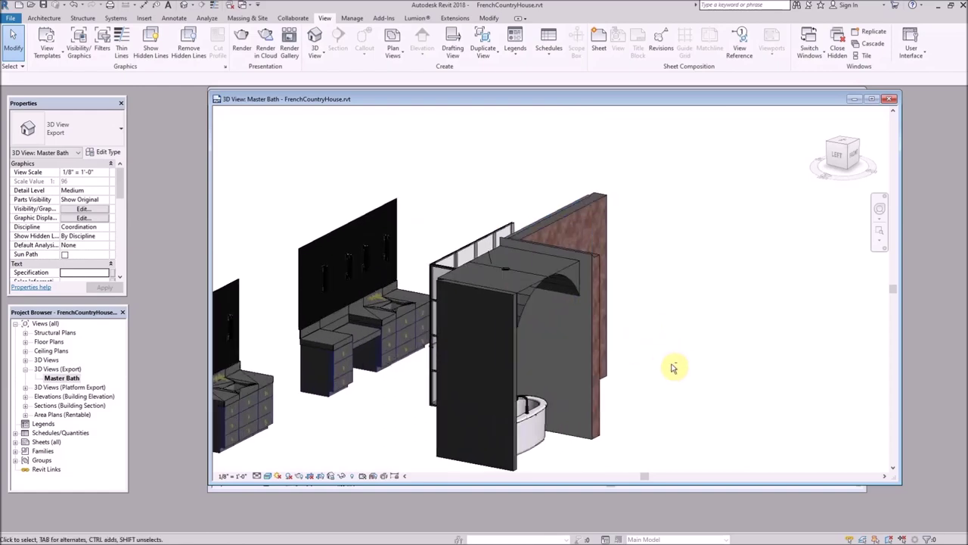
shift+middle_drag(674, 367, 704, 351)
scroll(696, 353, down, 3)
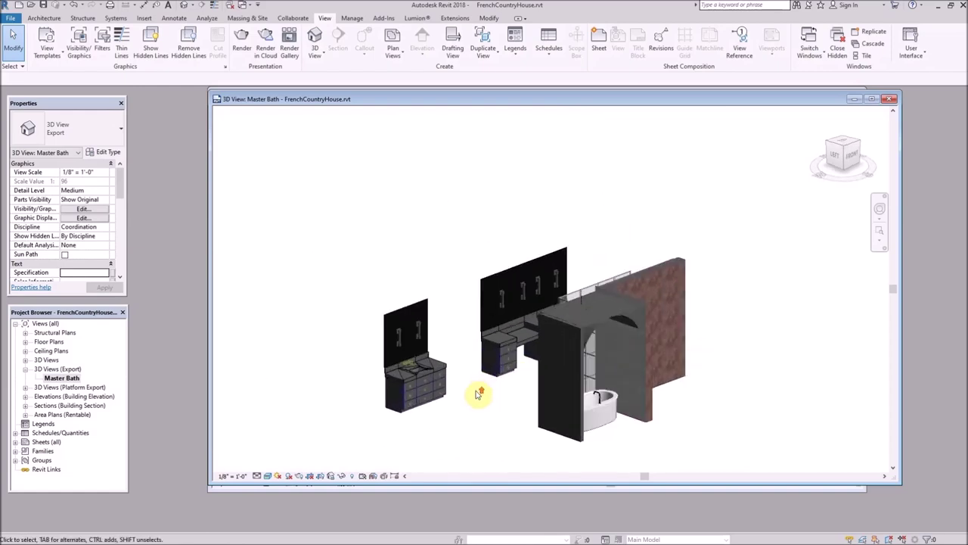
shift+middle_drag(478, 393, 492, 389)
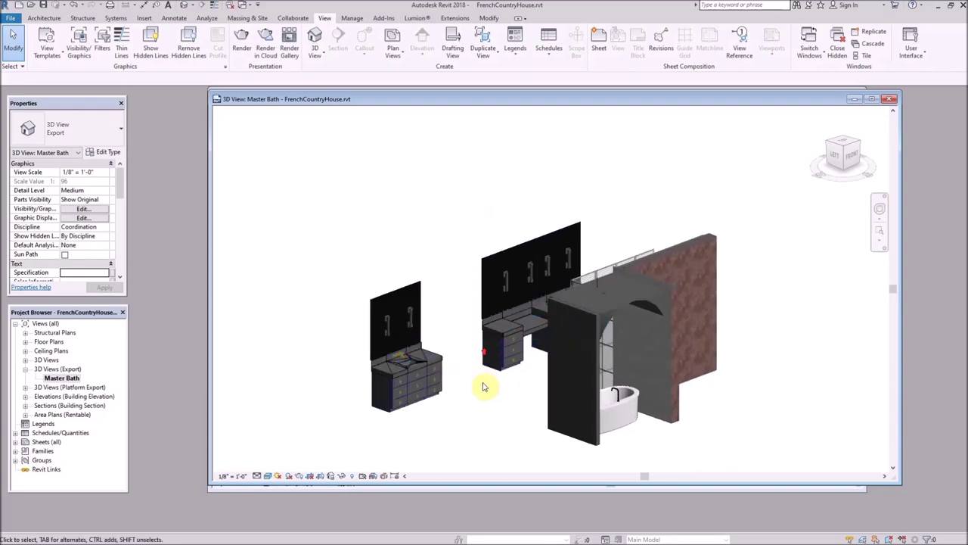
Hide the freestanding Generic 4.5" side wall of the bathtub niche, opposite the shower.
shift+middle_drag(487, 388, 683, 372)
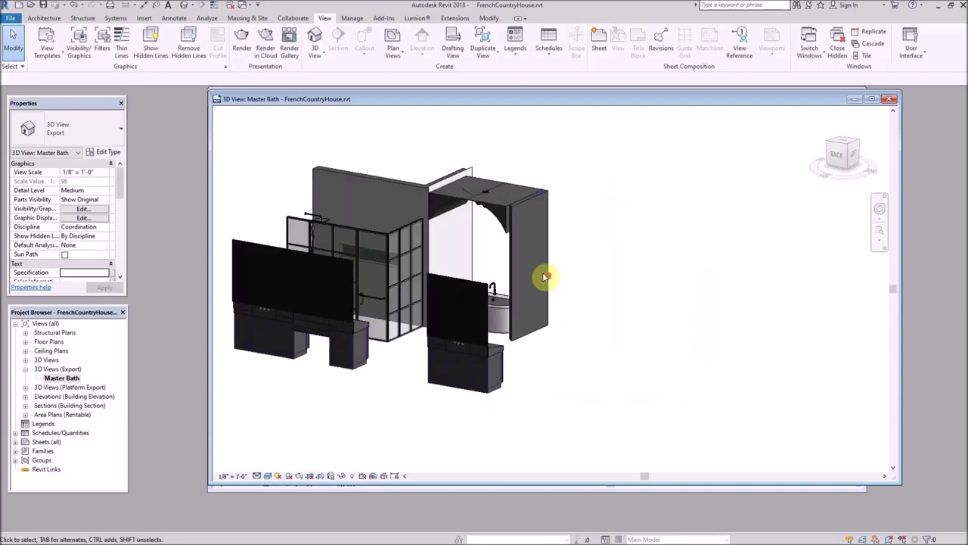
scroll(515, 298, up, 5)
click(498, 297)
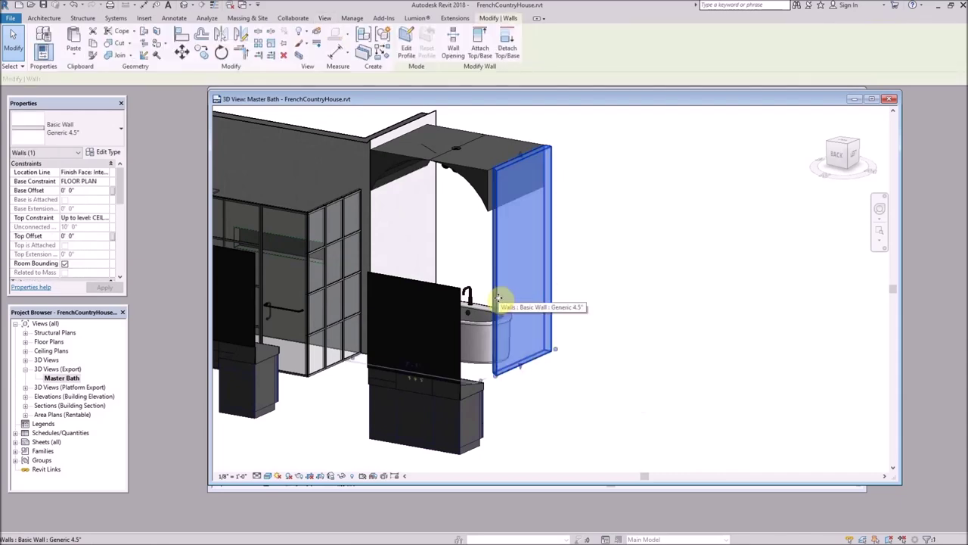
right_click(532, 296)
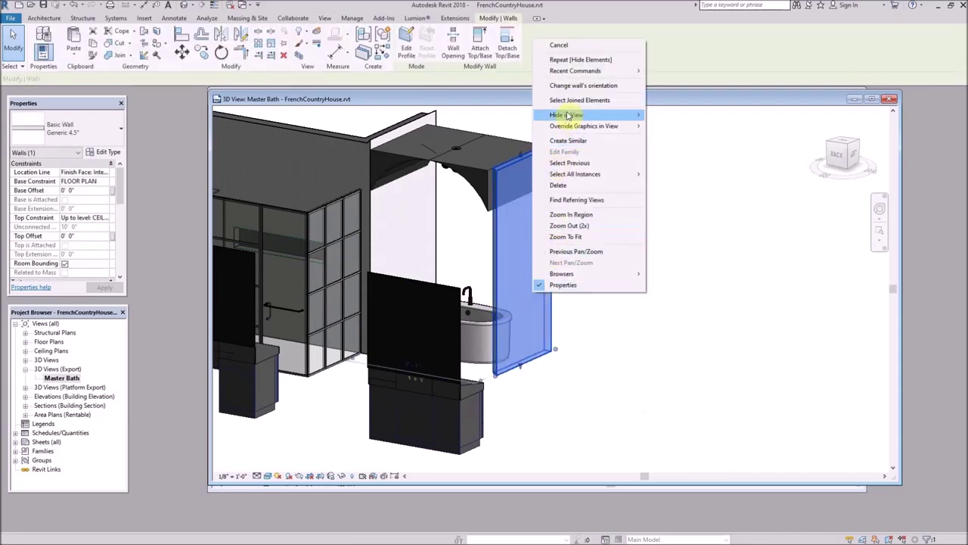
mouse_move(597, 115)
click(674, 115)
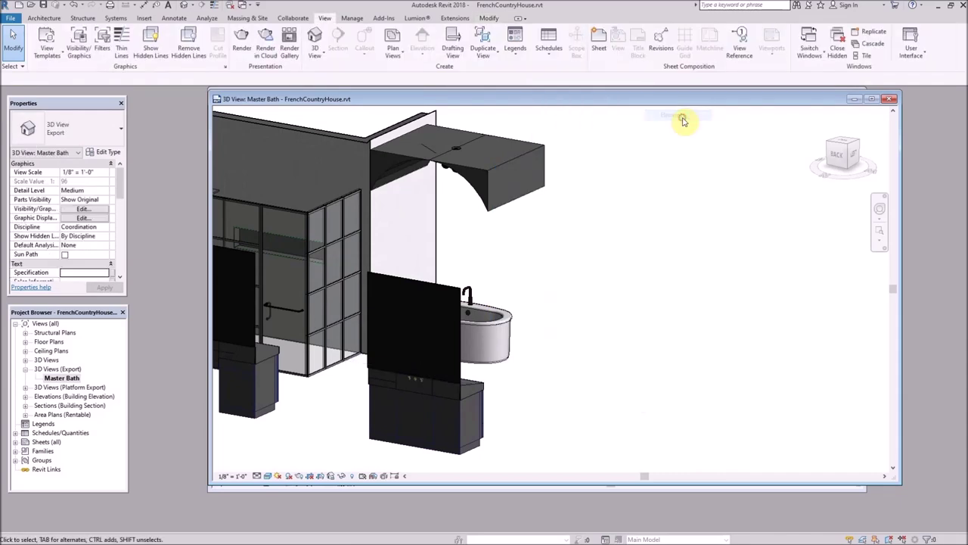
scroll(627, 313, down, 3)
scroll(598, 284, up, 3)
shift+middle_drag(614, 283, 475, 218)
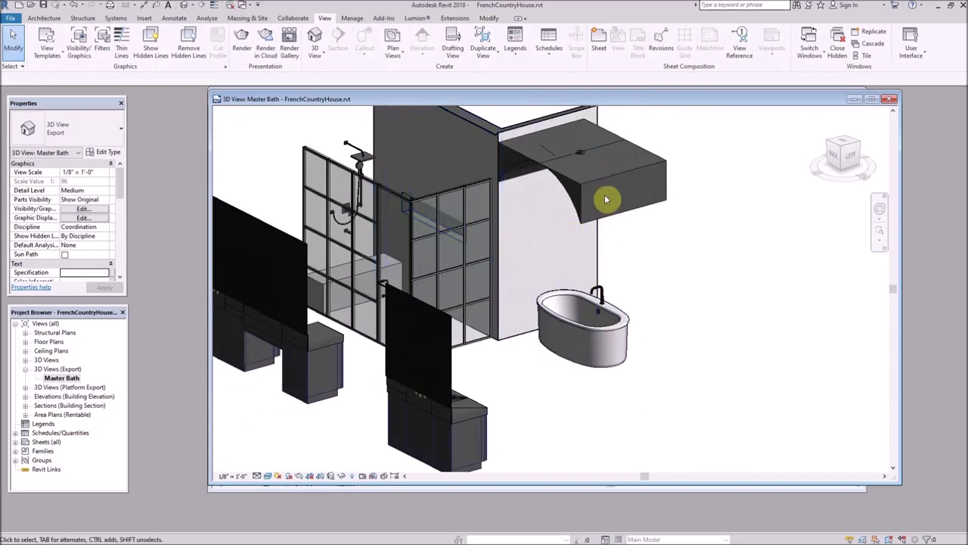
Start a DWG export of only the current Master Bath 3D view with the in-session export setup.
scroll(676, 396, down, 3)
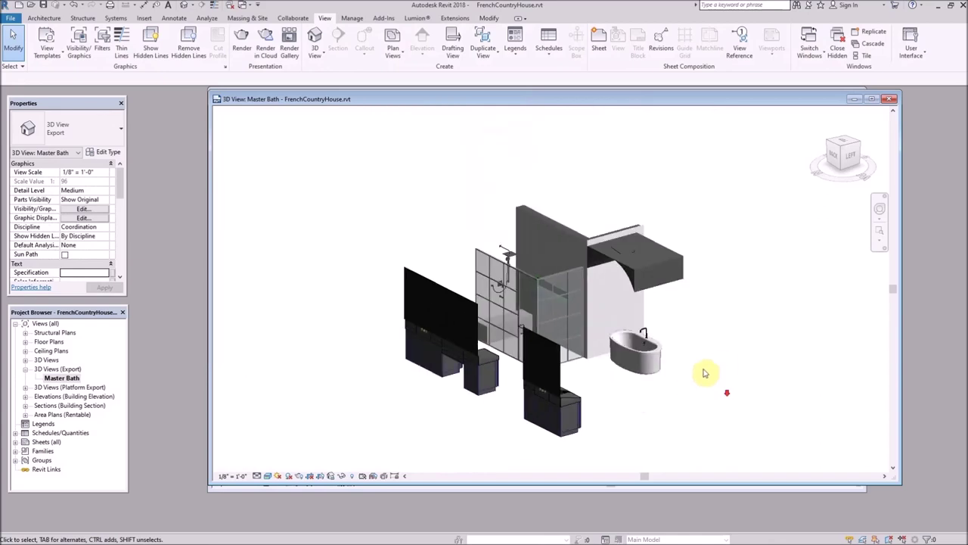
shift+middle_drag(644, 371, 579, 346)
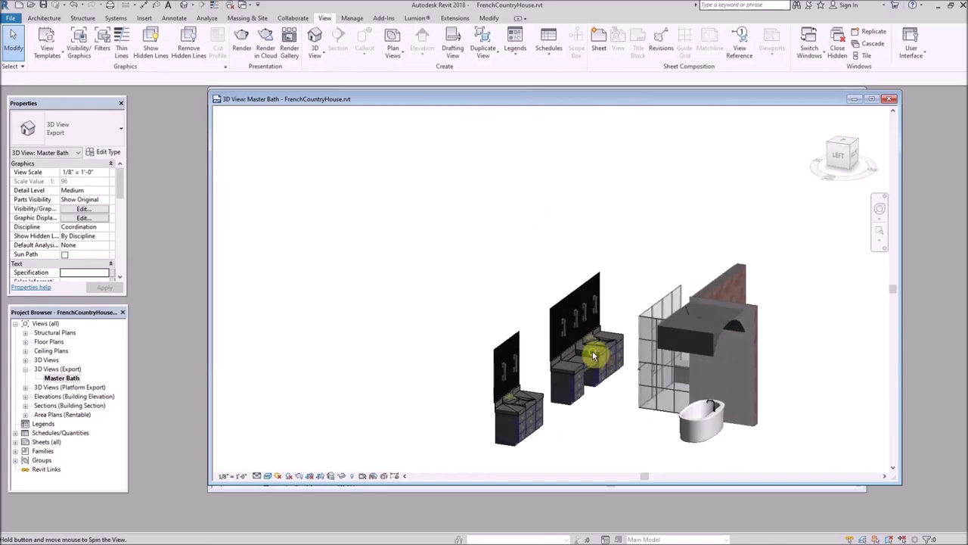
scroll(438, 328, down, 2)
scroll(611, 432, up, 2)
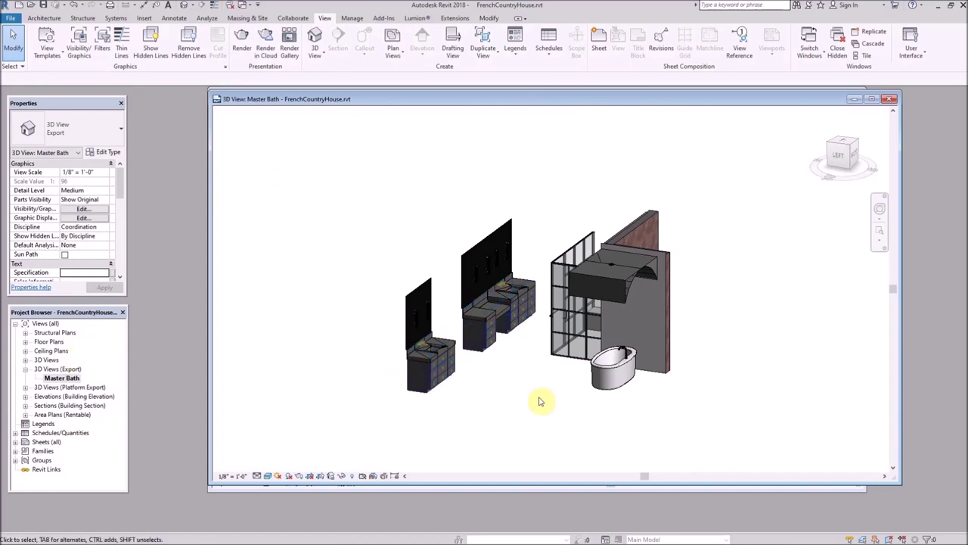
click(10, 19)
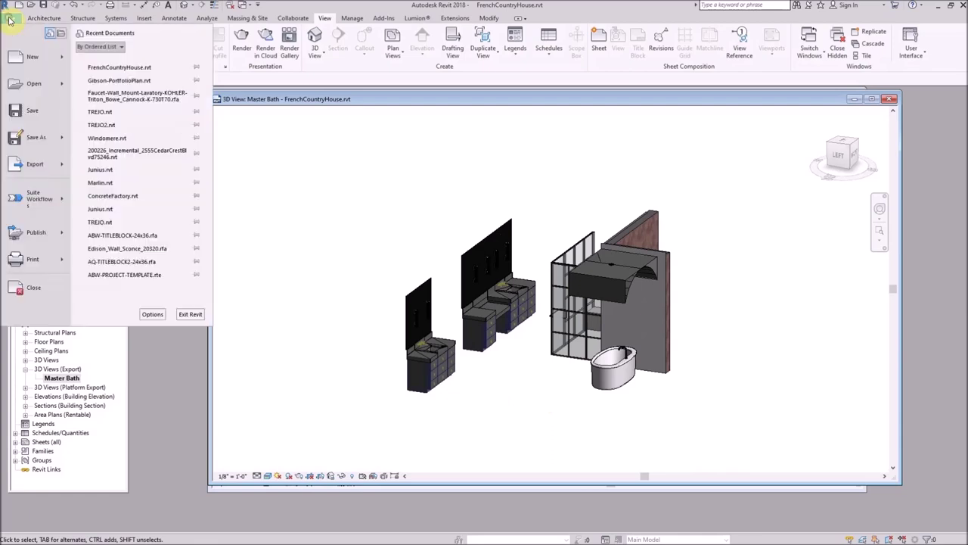
mouse_move(42, 171)
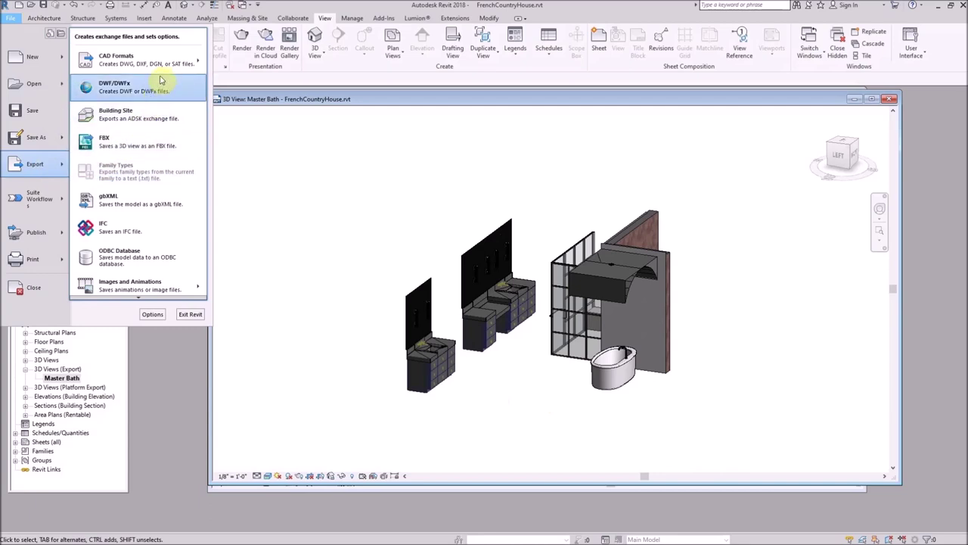
mouse_move(161, 67)
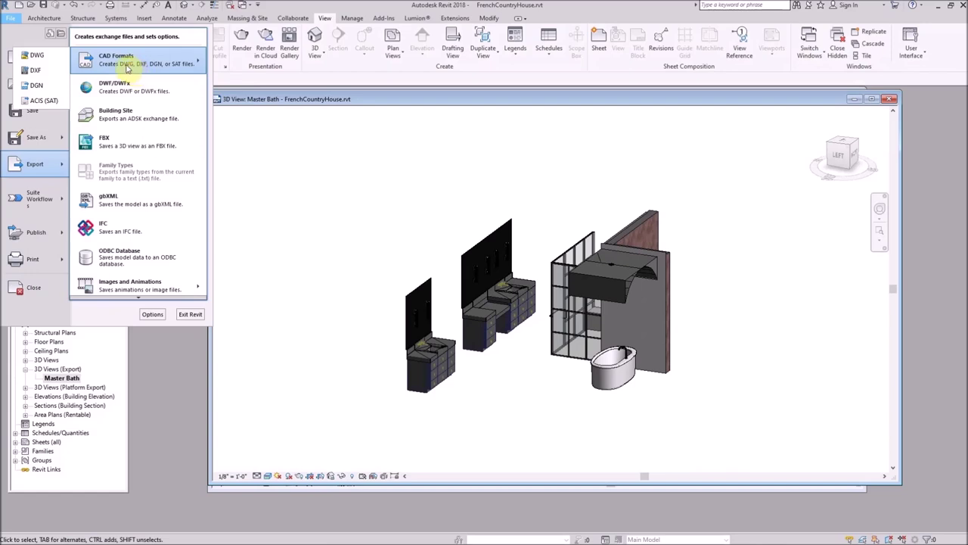
click(36, 55)
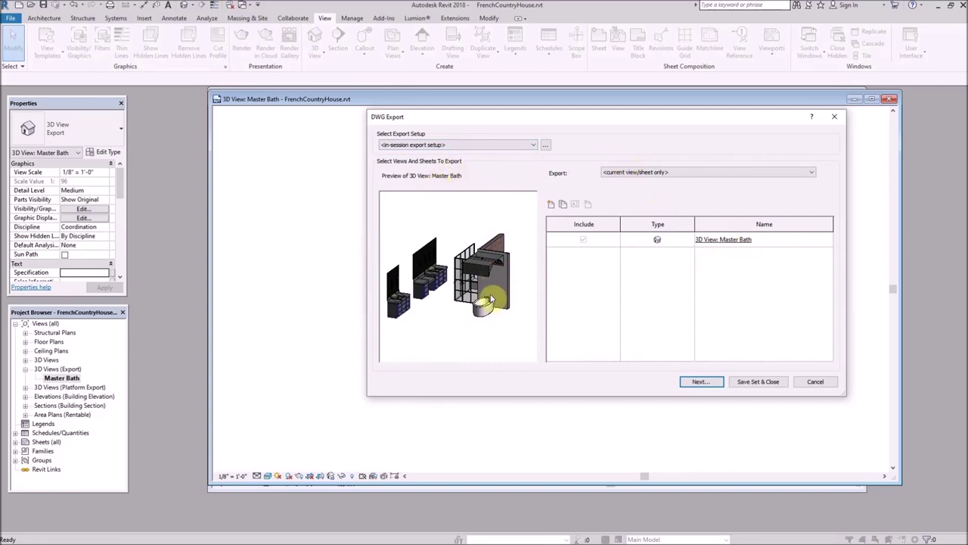
click(699, 382)
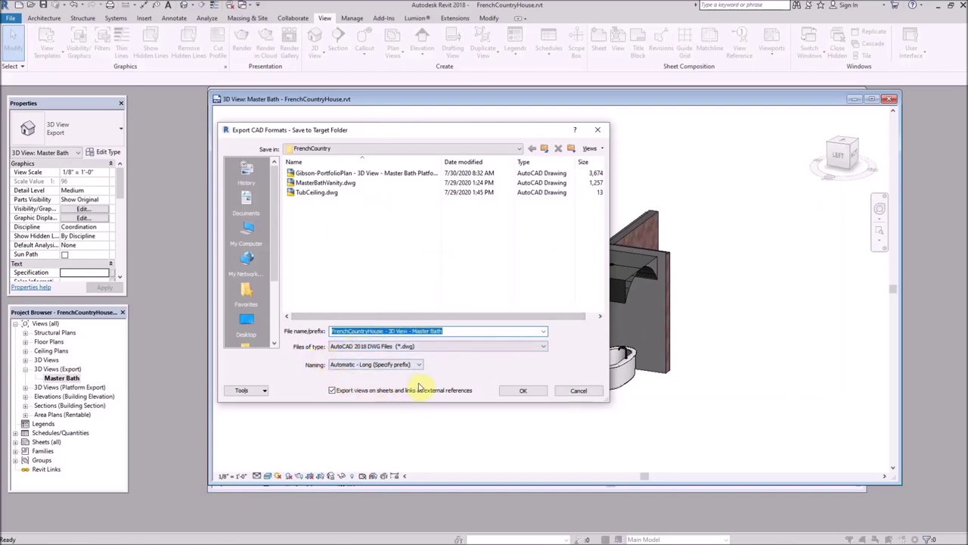
Set the export file type to AutoCAD 2007 DWG and save FrenchCountryHouse - 3D View - Master Bath in the FrenchCountry folder.
click(544, 346)
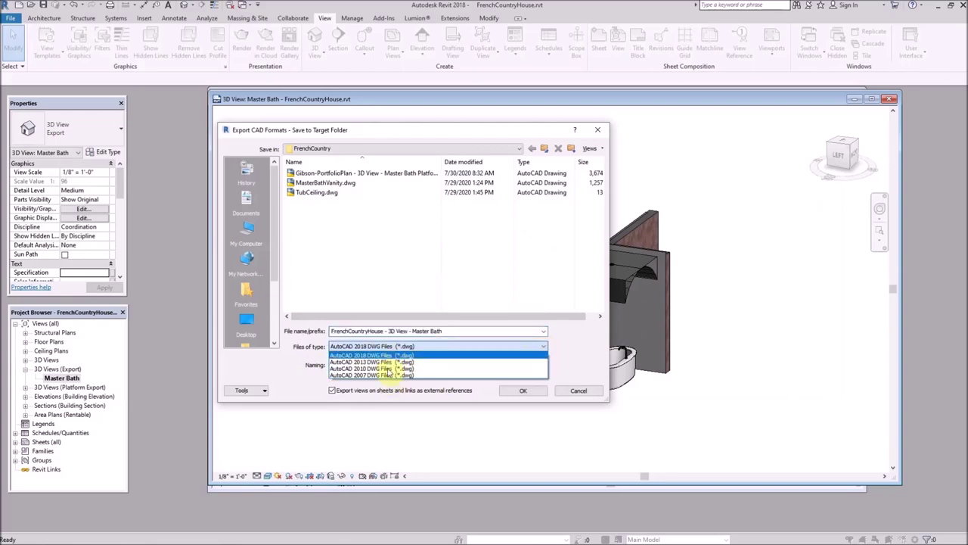
click(387, 375)
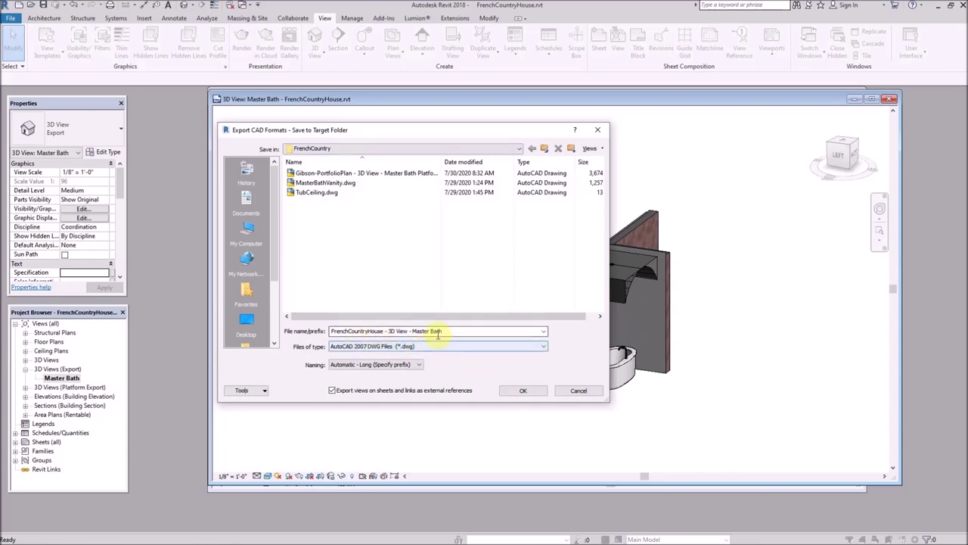
click(522, 391)
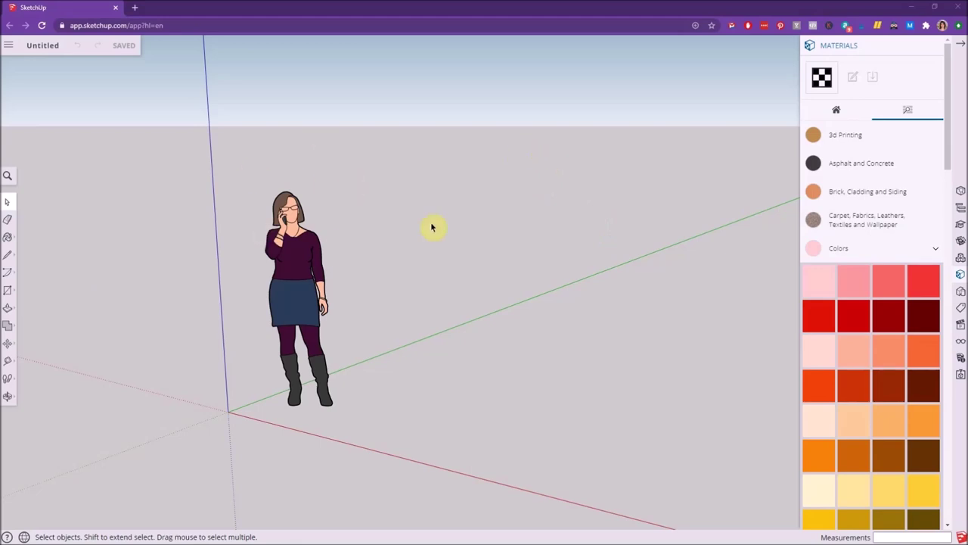
scroll(470, 244, down, 2)
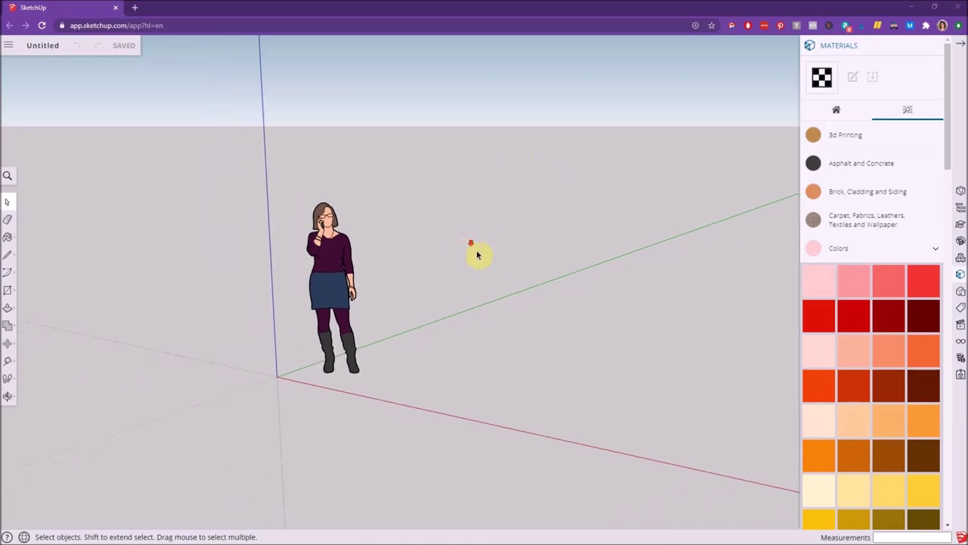
scroll(475, 256, up, 1)
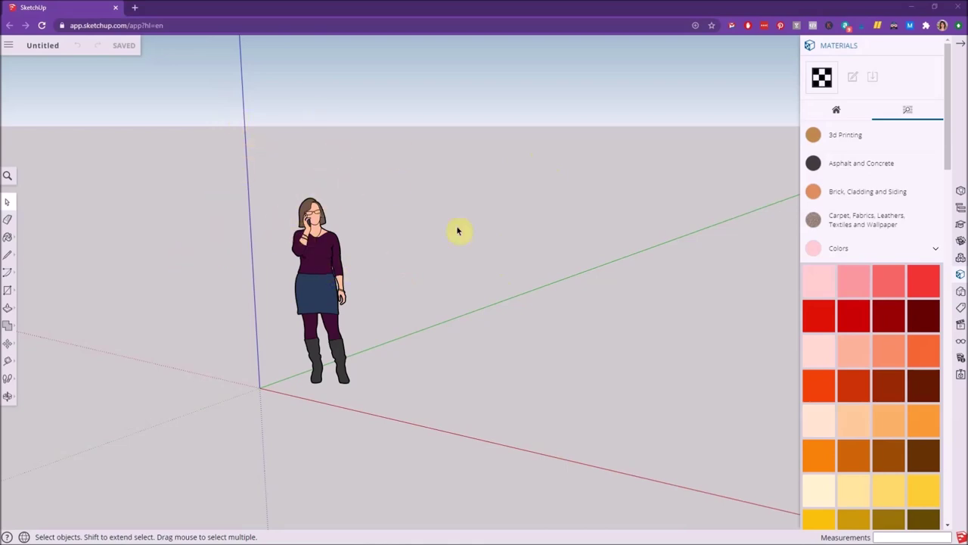
scroll(303, 246, down, 2)
scroll(370, 269, down, 1)
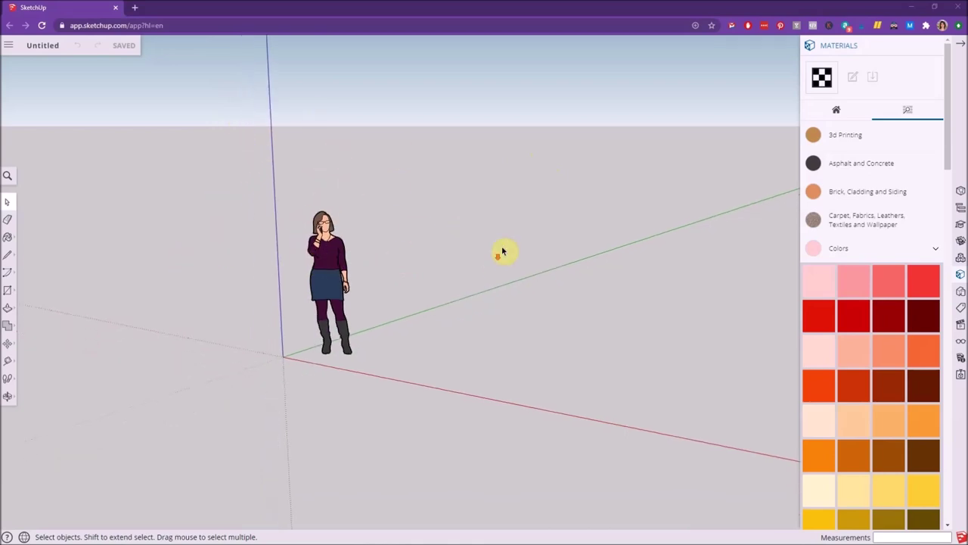
scroll(603, 209, up, 2)
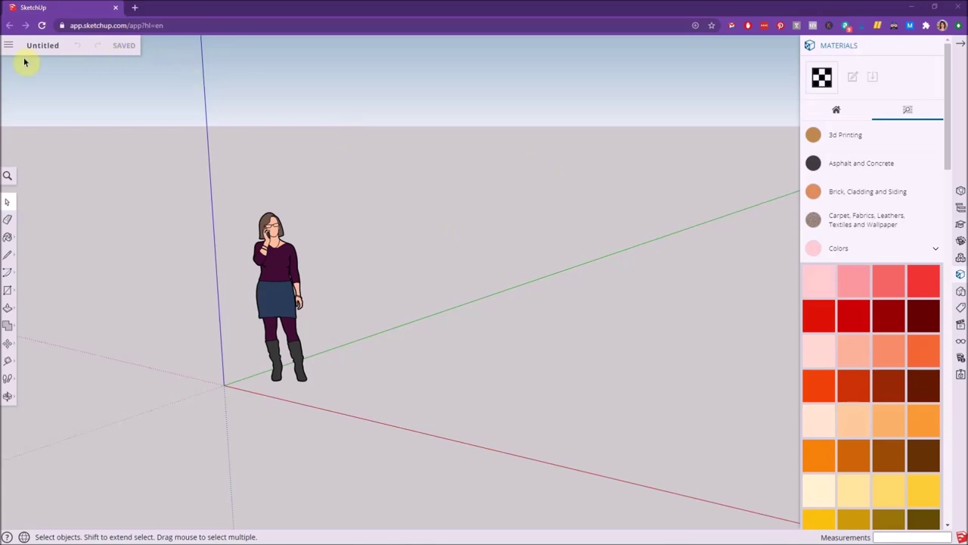
click(109, 98)
In SketchUp, choose FrenchCountryHouse - 3D View - Master Bath.dwg from the computer to insert as a component.
click(10, 50)
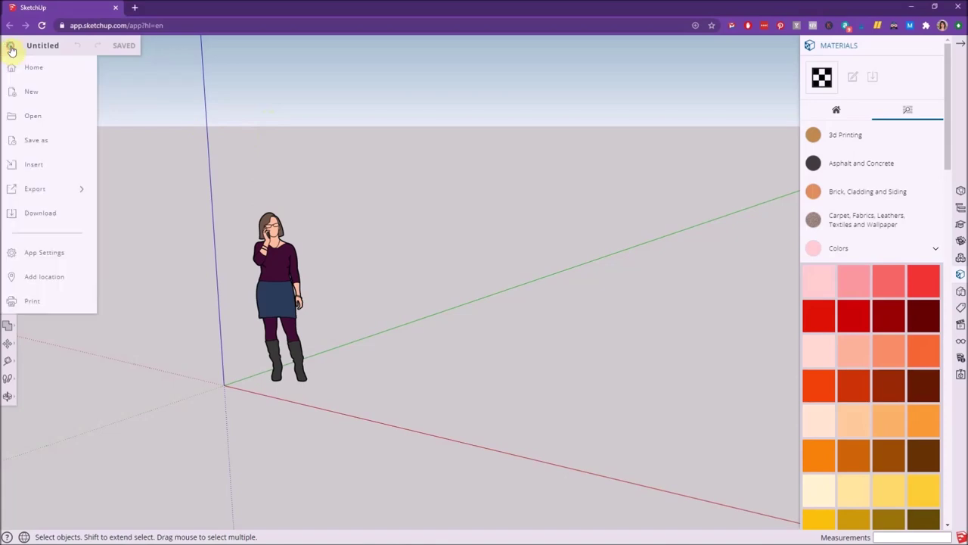
click(51, 168)
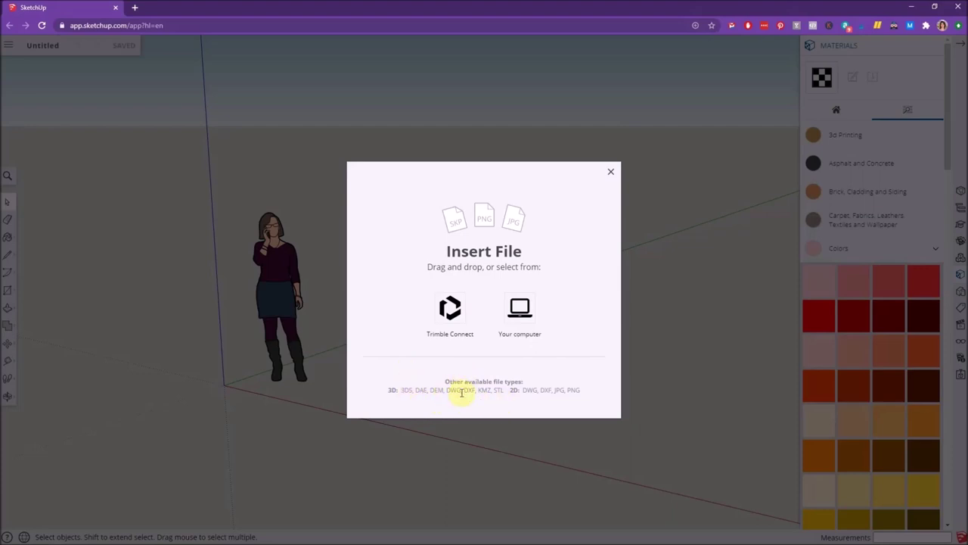
click(522, 310)
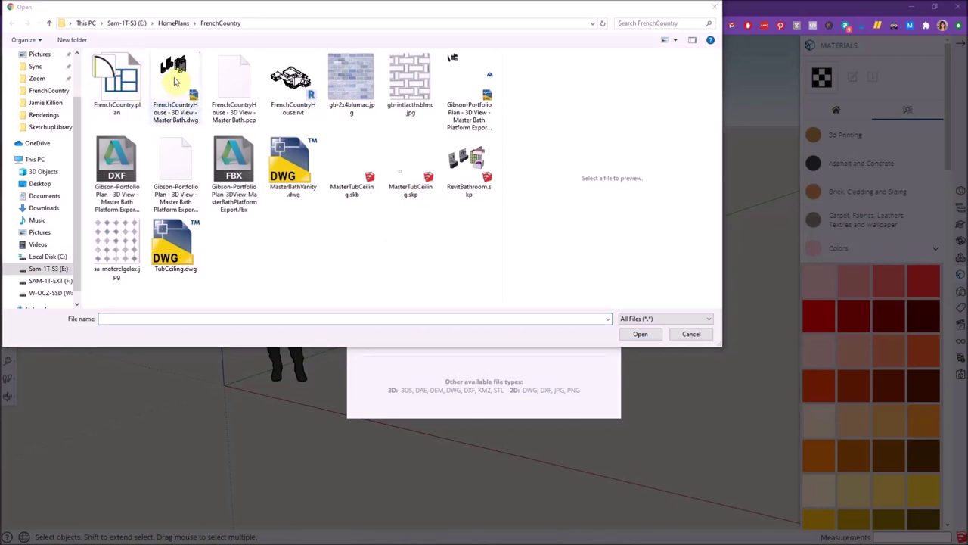
click(186, 85)
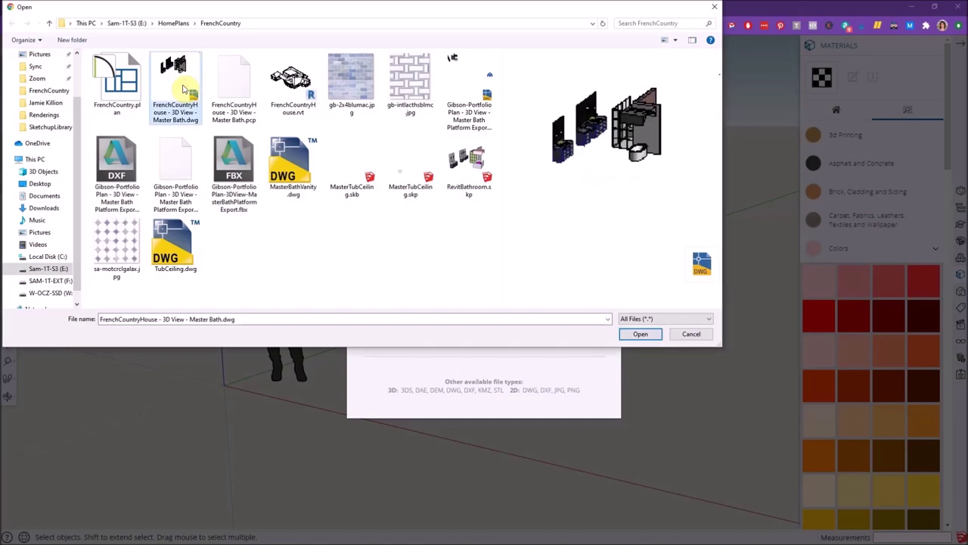
click(647, 335)
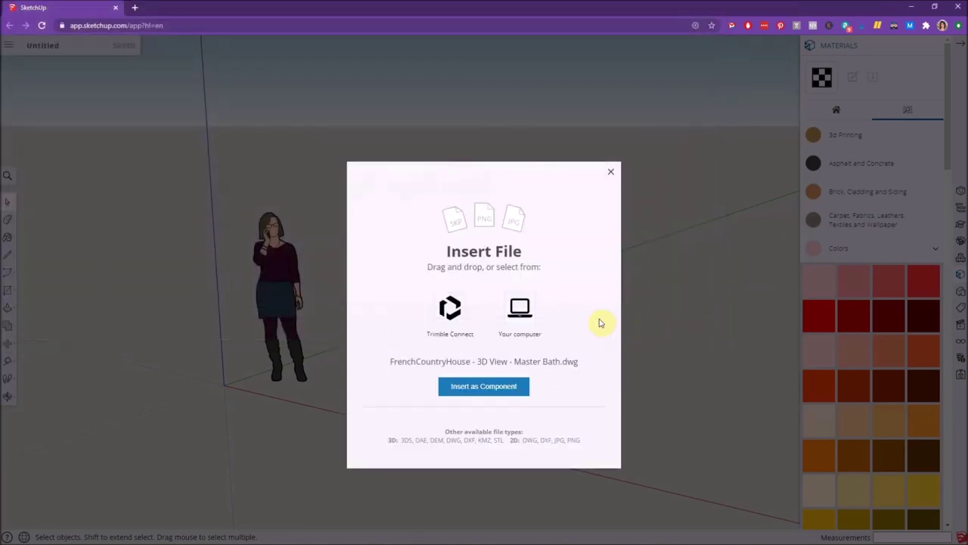
click(490, 394)
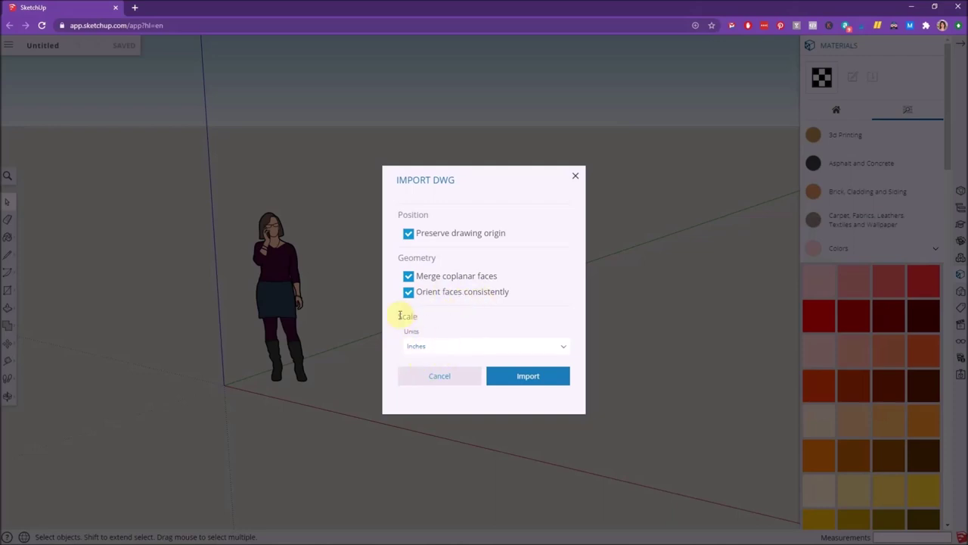
Review the available scale units, keep Inches, and import the DWG, starting its cloud conversion.
click(560, 348)
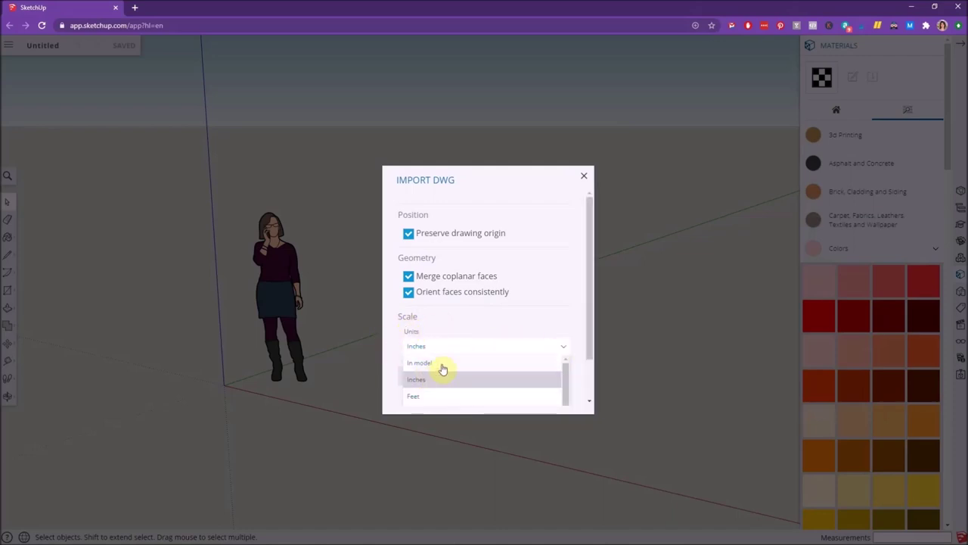
scroll(499, 384, down, 3)
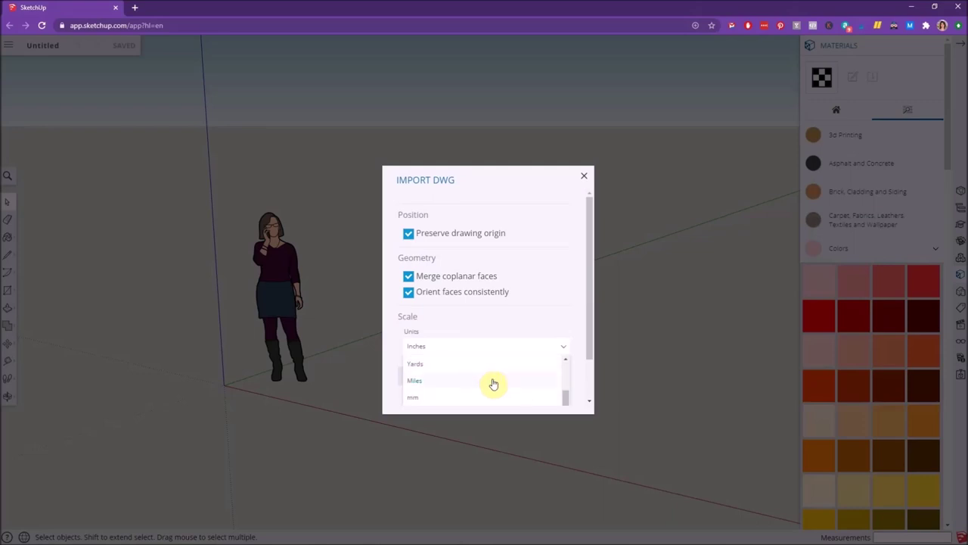
scroll(453, 386, down, 2)
scroll(433, 378, up, 3)
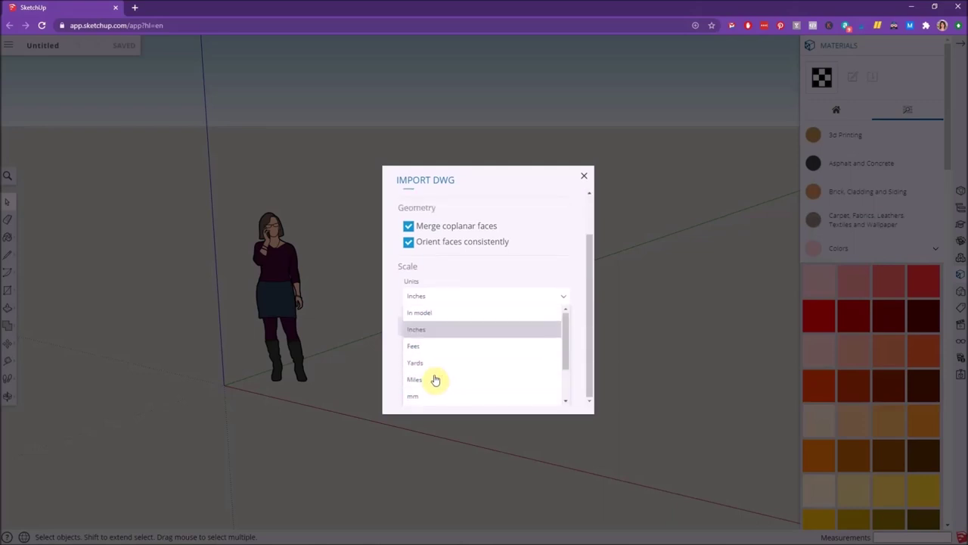
scroll(467, 359, up, 3)
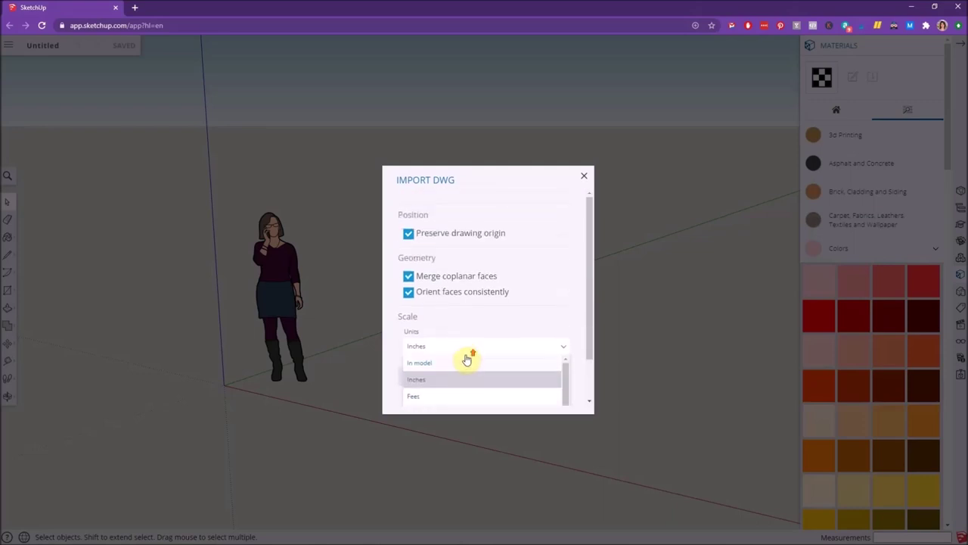
click(424, 346)
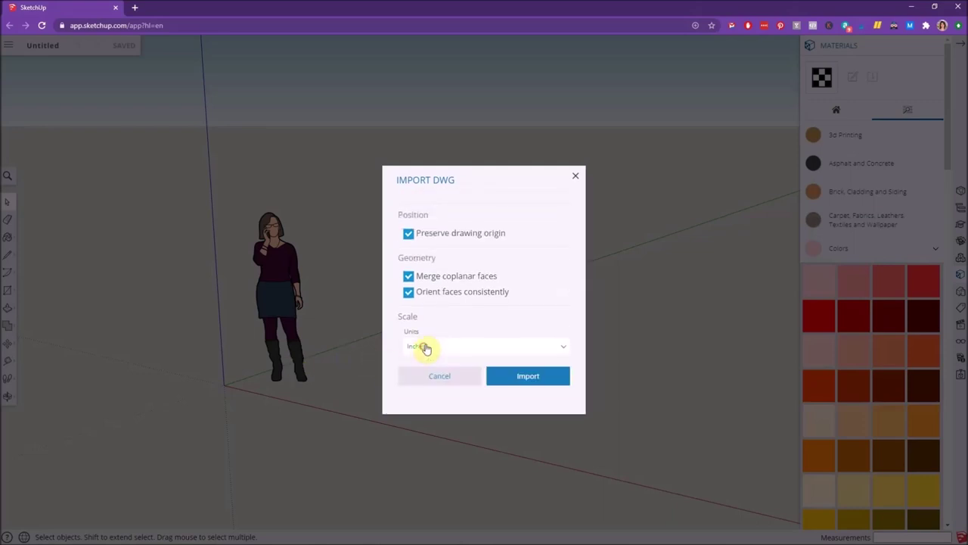
click(529, 378)
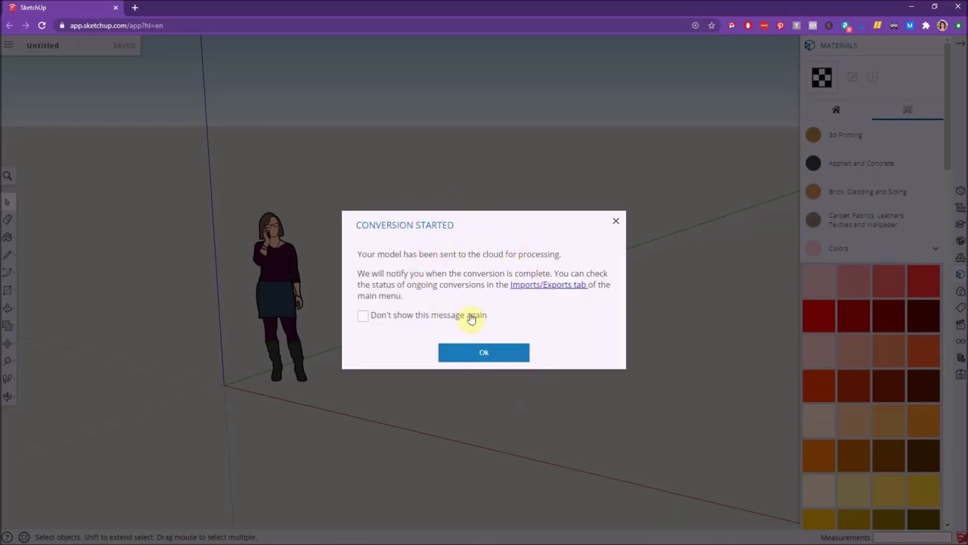
click(481, 355)
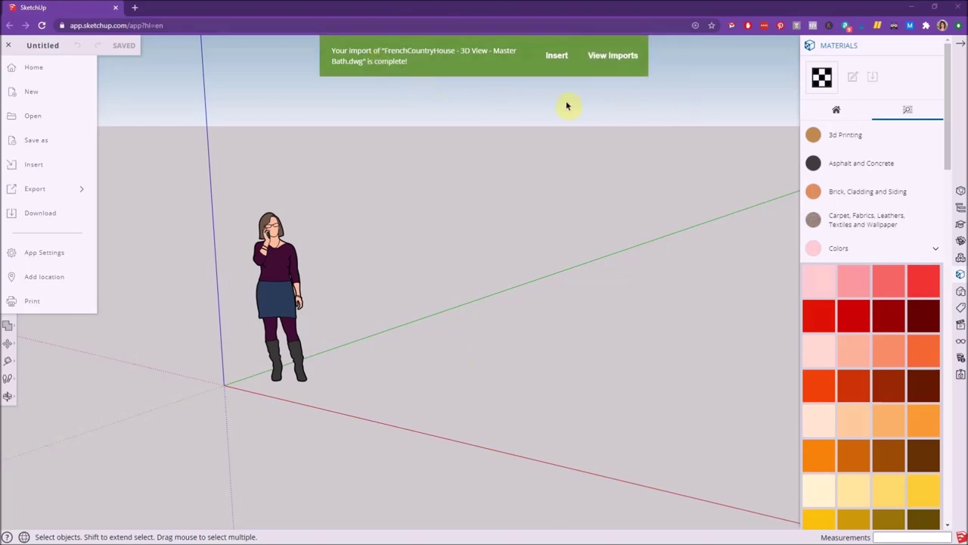
Insert the converted Master Bath drawing straight from the import notification, ready for placement.
click(555, 56)
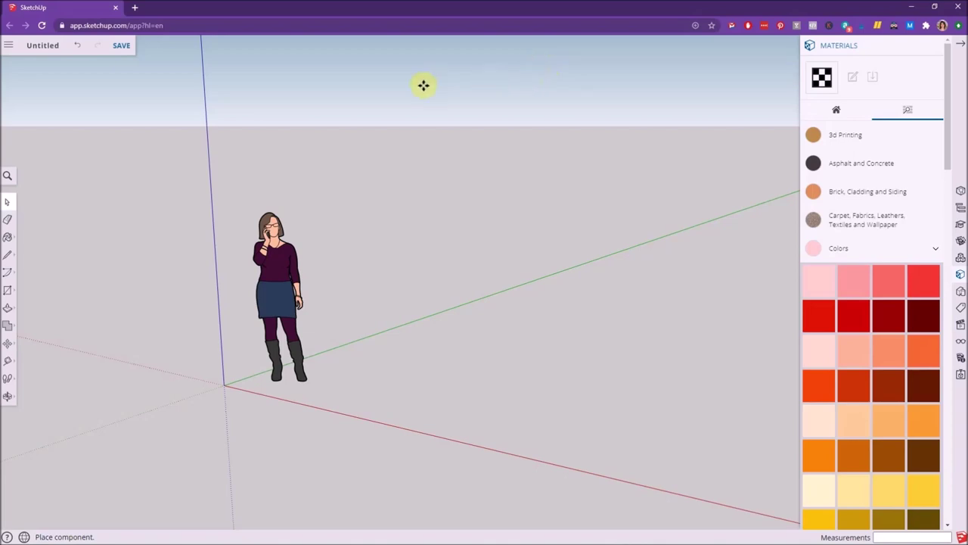
scroll(251, 136, down, 4)
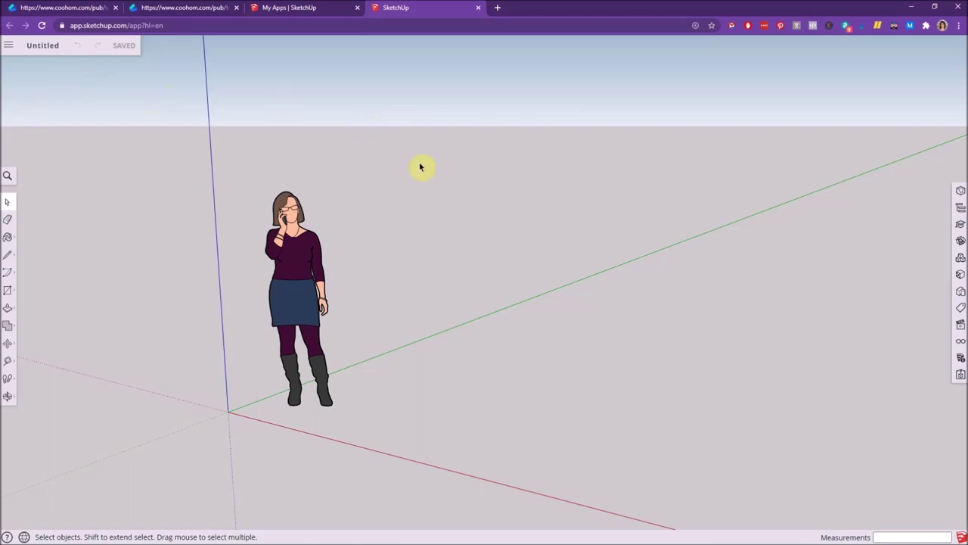
Insert the converted FrenchCountryHouse - 3D View - Master Bath.dwg into the model from the list of completed imports.
click(10, 49)
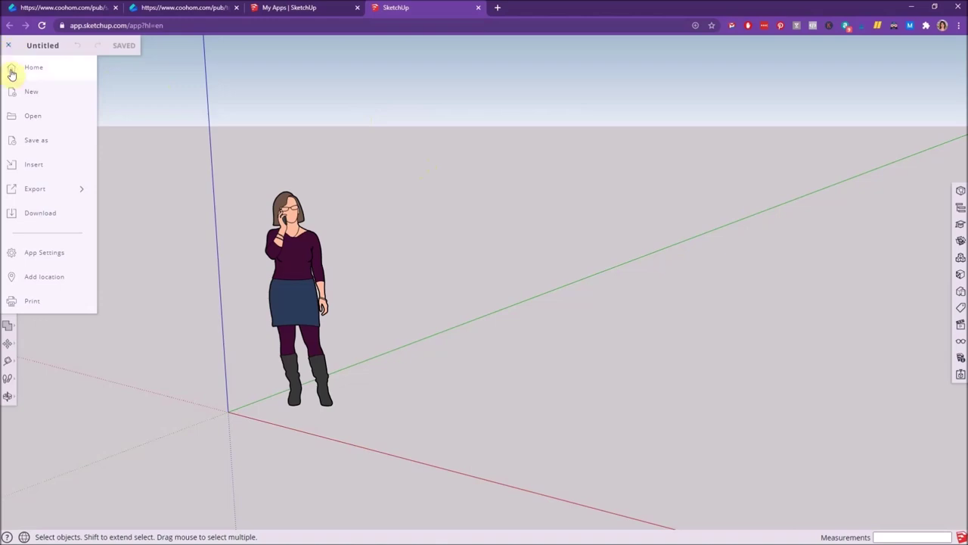
click(13, 69)
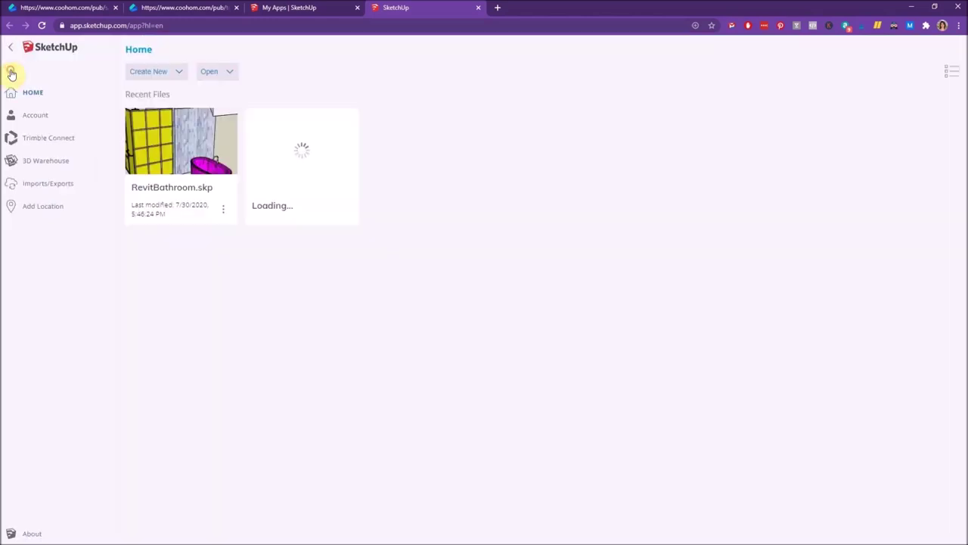
click(63, 188)
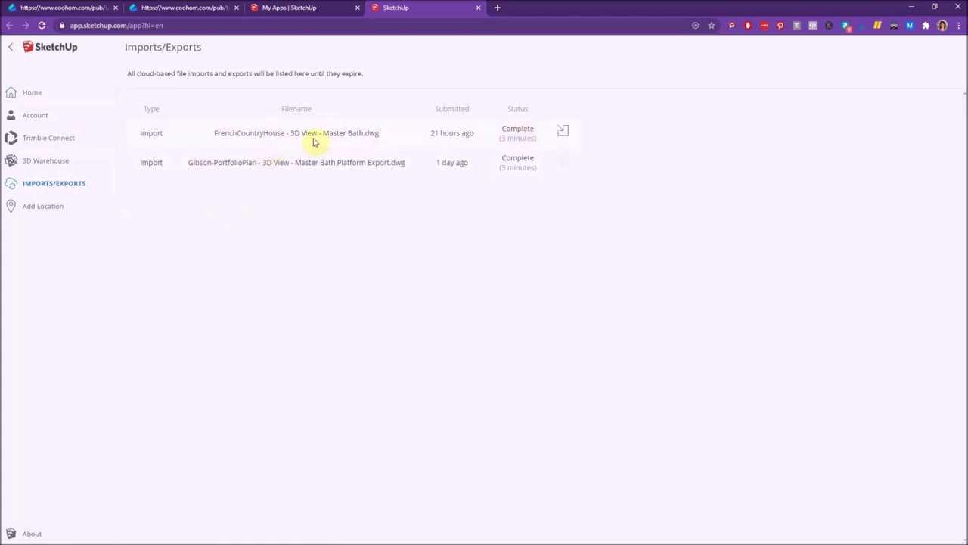
click(564, 134)
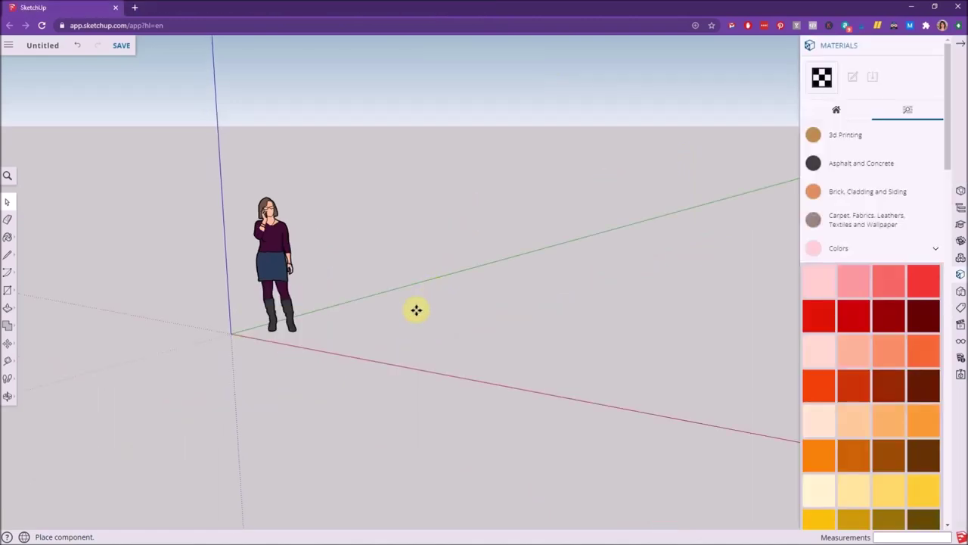
scroll(356, 303, down, 5)
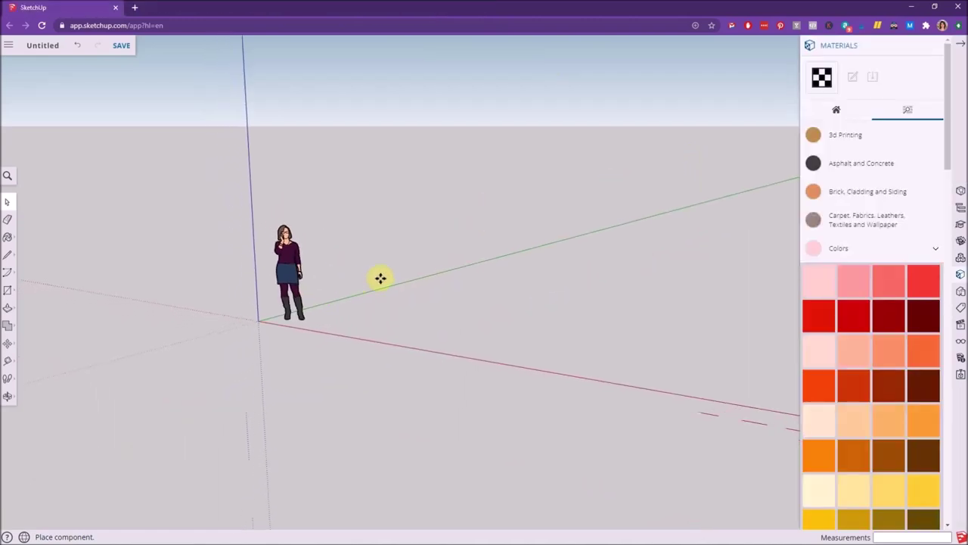
scroll(379, 280, down, 2)
Try to move the inserted Master Bath component closer to the standing figure.
key(m)
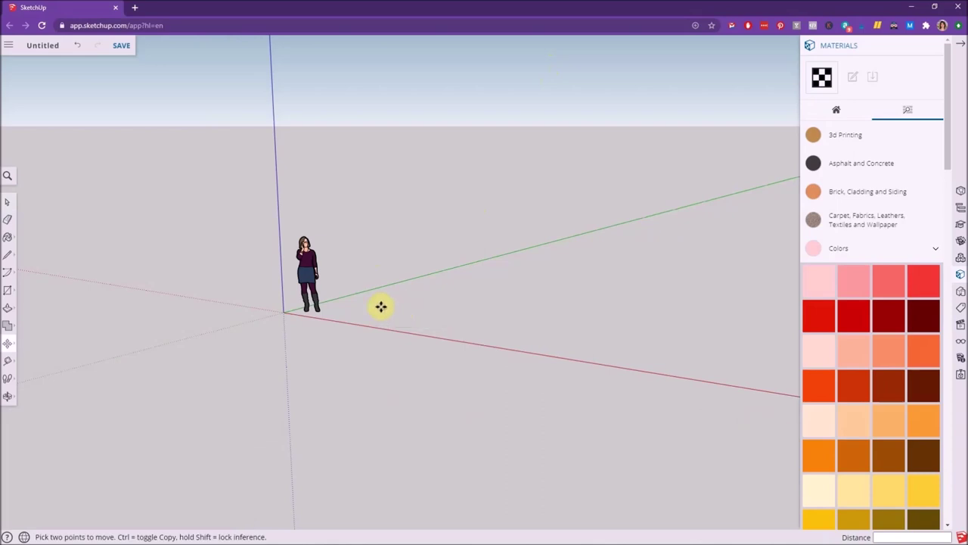
click(383, 306)
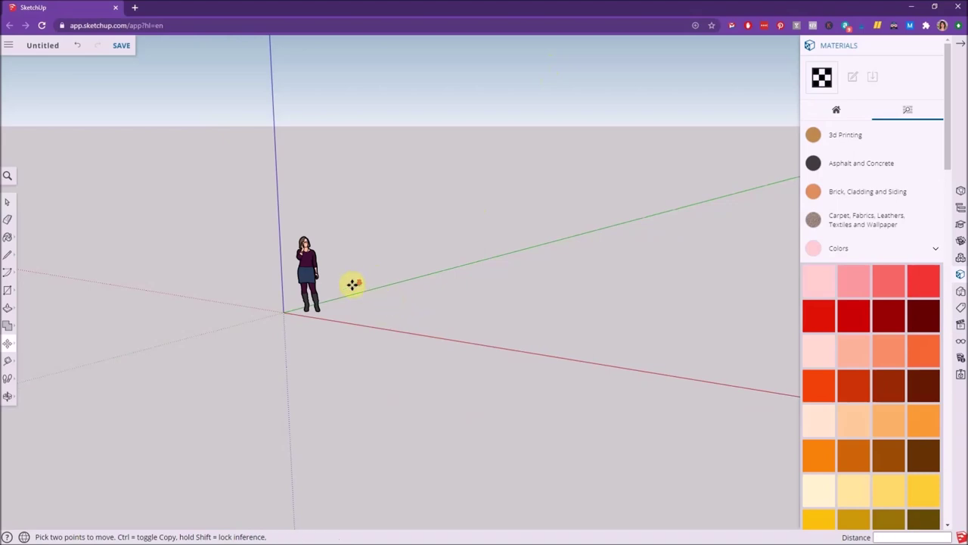
scroll(356, 299, down, 4)
key(Escape)
click(456, 283)
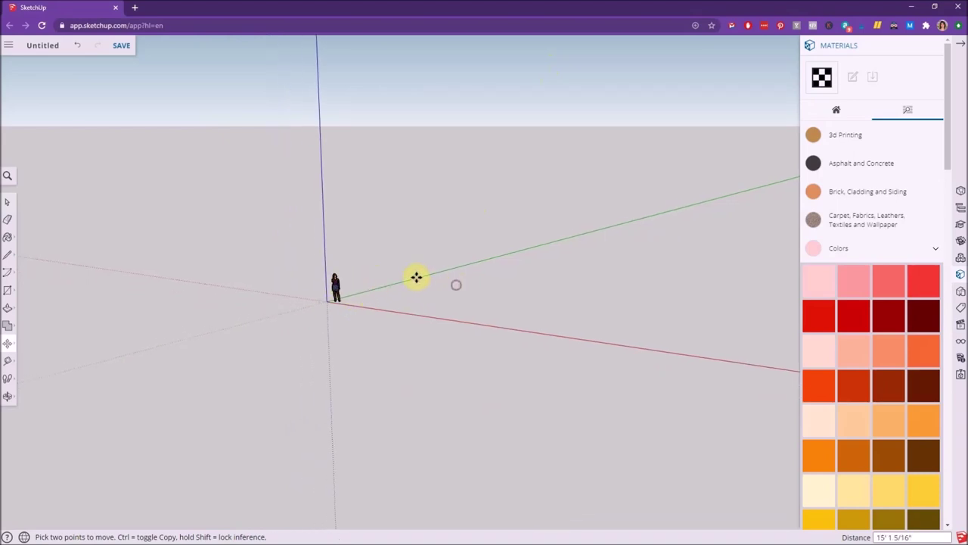
right_click(427, 279)
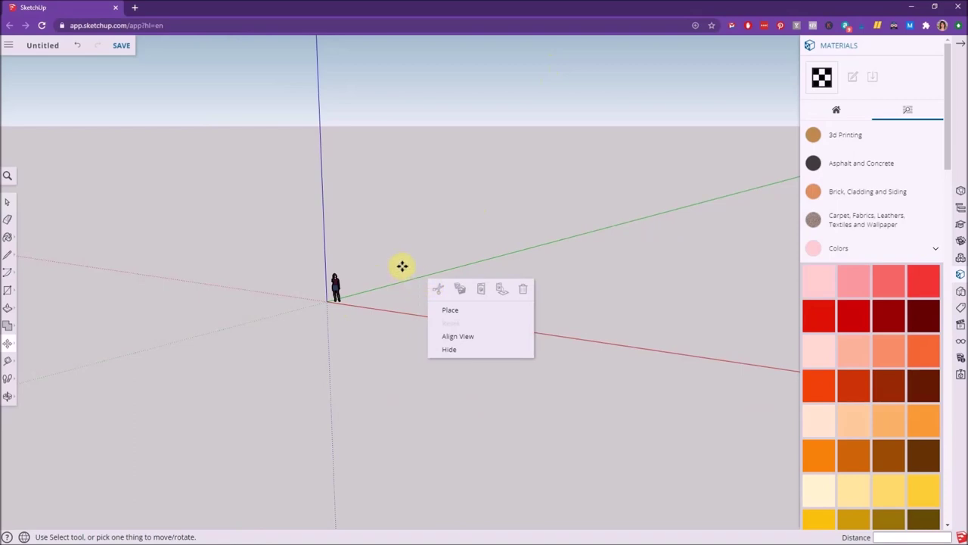
Find the distant Master Bath component, select it, and move it about 114' to the model origin beside the standing figure.
middle_drag(402, 266, 744, 268)
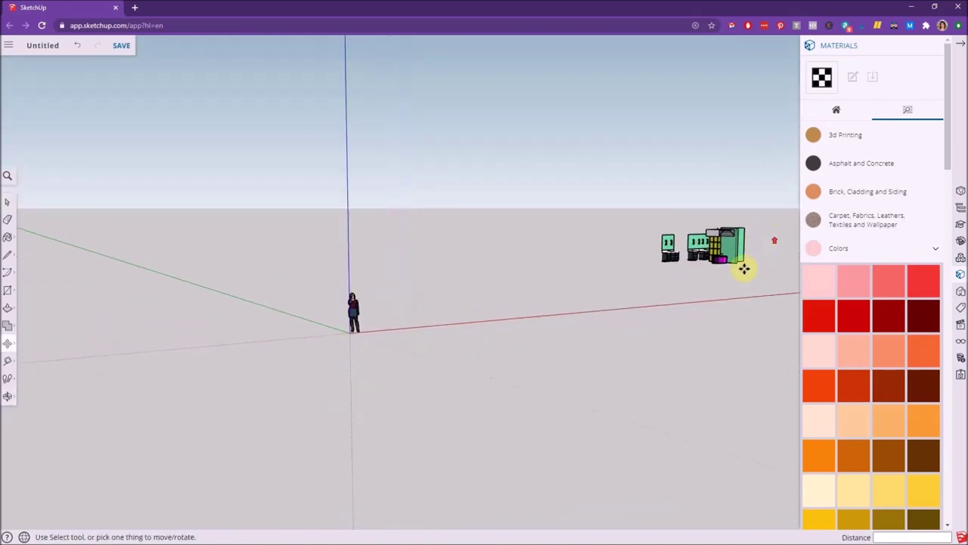
key(space)
click(727, 257)
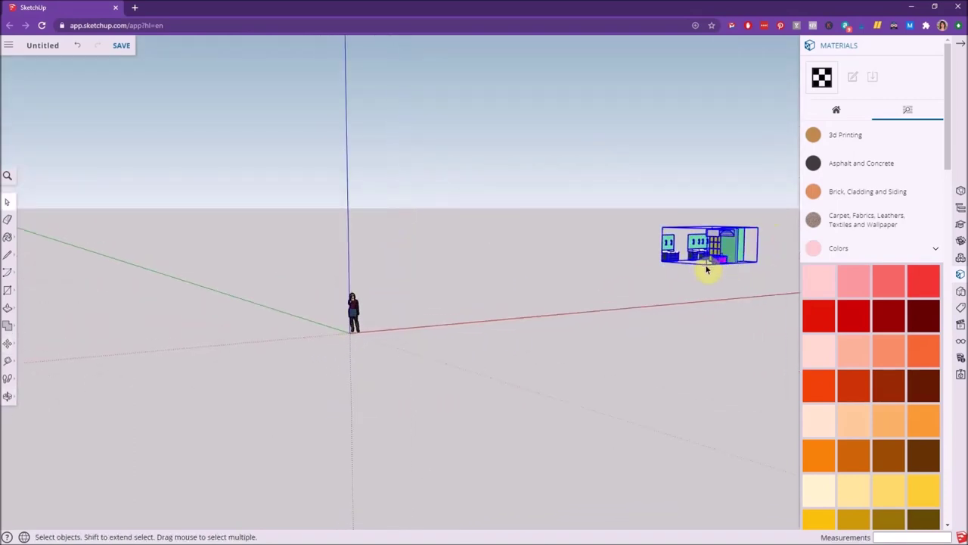
key(m)
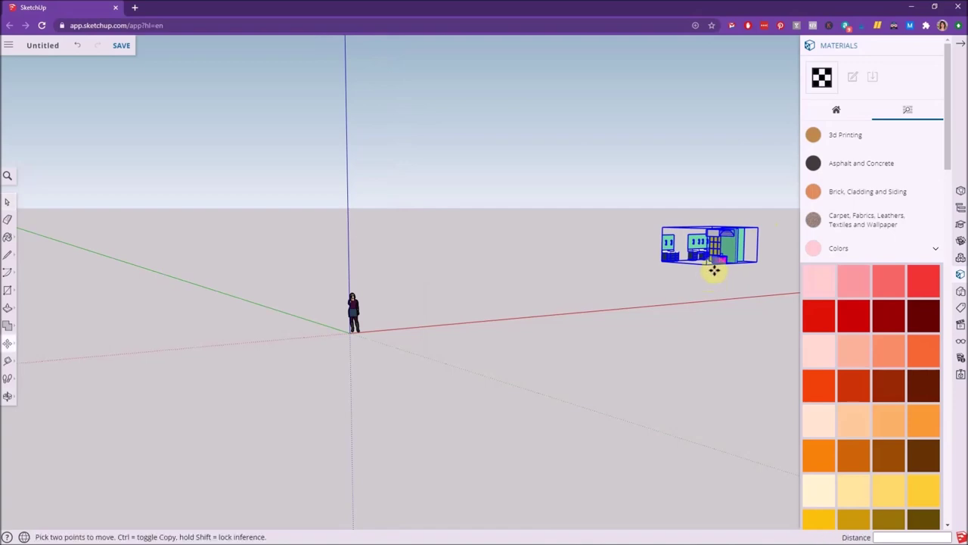
click(709, 265)
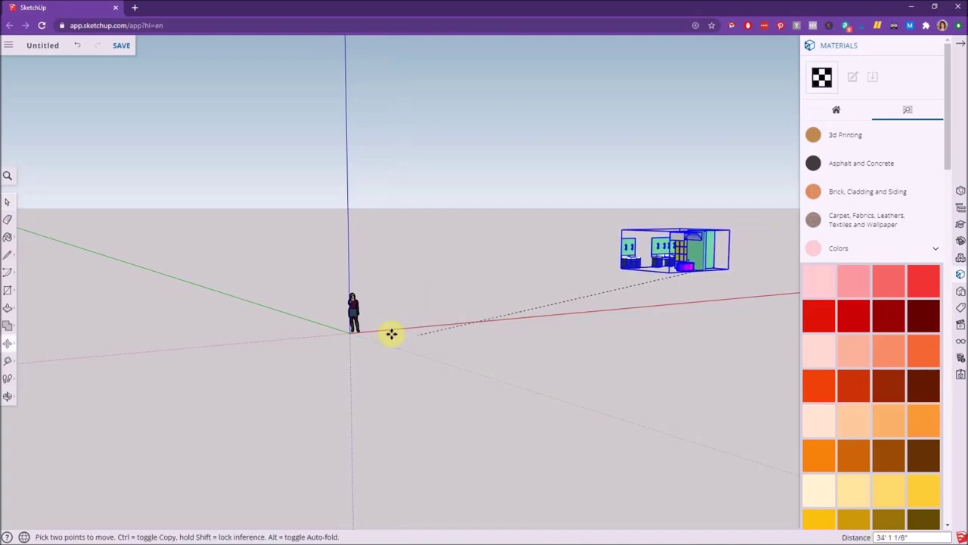
key(Escape)
click(676, 268)
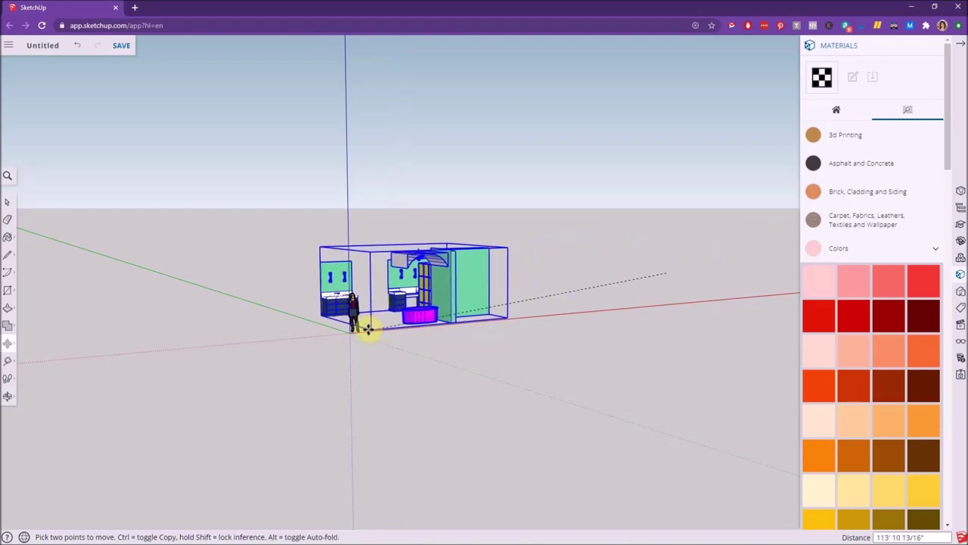
click(366, 330)
Examine the imported bathroom up close, including the vanities, mirror walls, sconces, faucets, shelving and bathtub.
scroll(354, 330, up, 6)
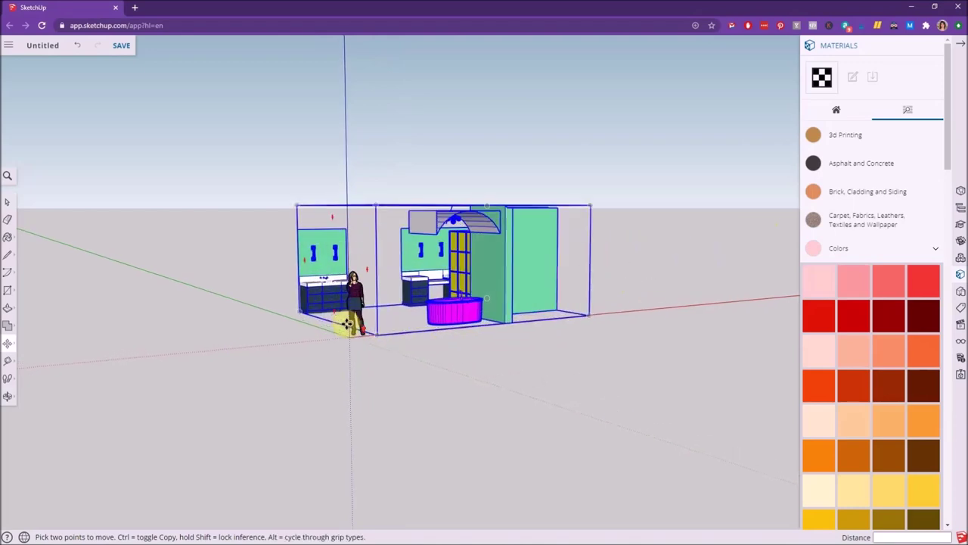
middle_drag(487, 356, 536, 348)
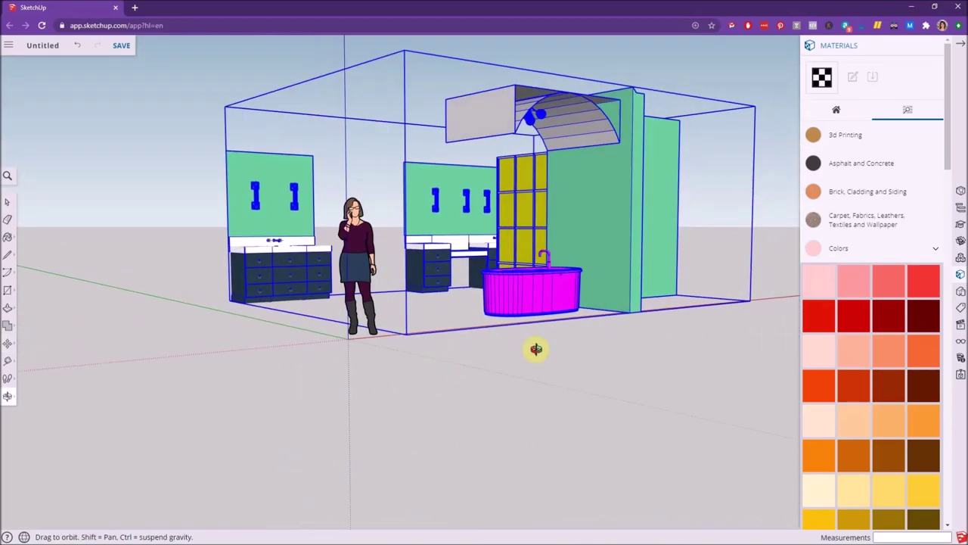
scroll(492, 298, down, 3)
scroll(567, 340, up, 1)
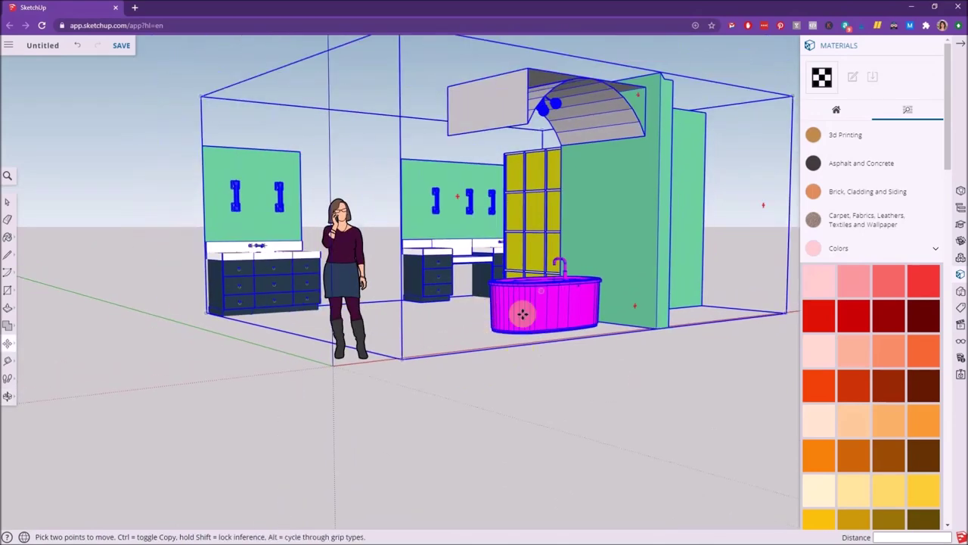
scroll(264, 287, up, 5)
scroll(307, 284, up, 3)
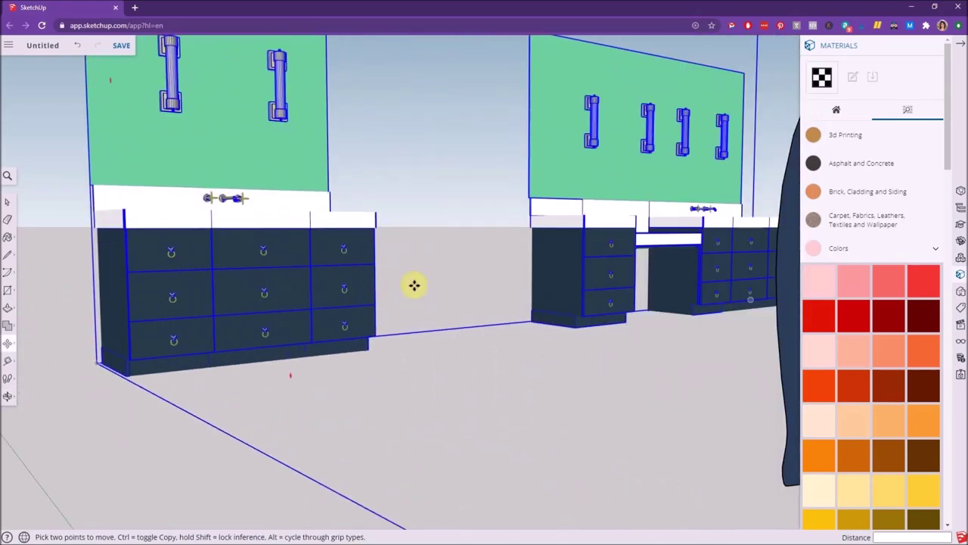
scroll(367, 320, down, 5)
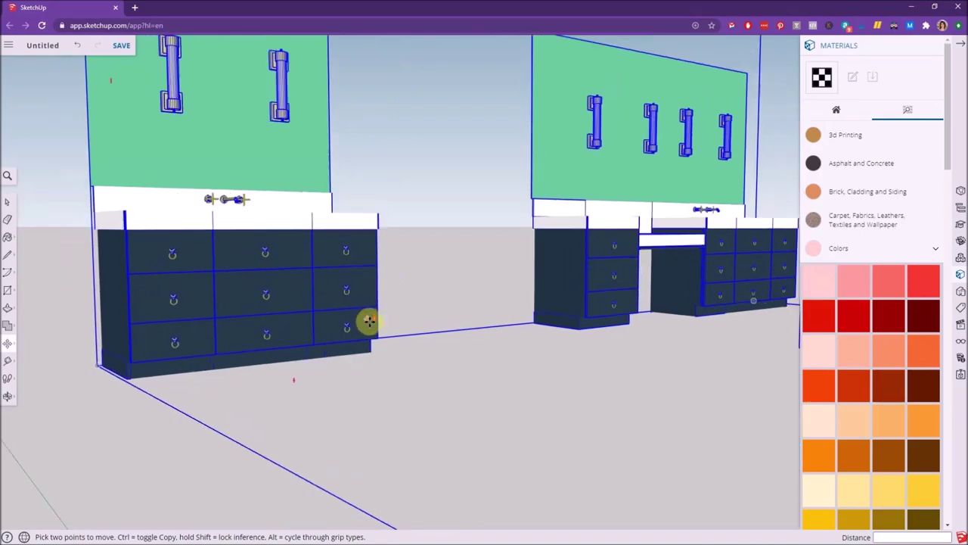
middle_drag(547, 288, 664, 313)
key(m)
scroll(205, 255, up, 5)
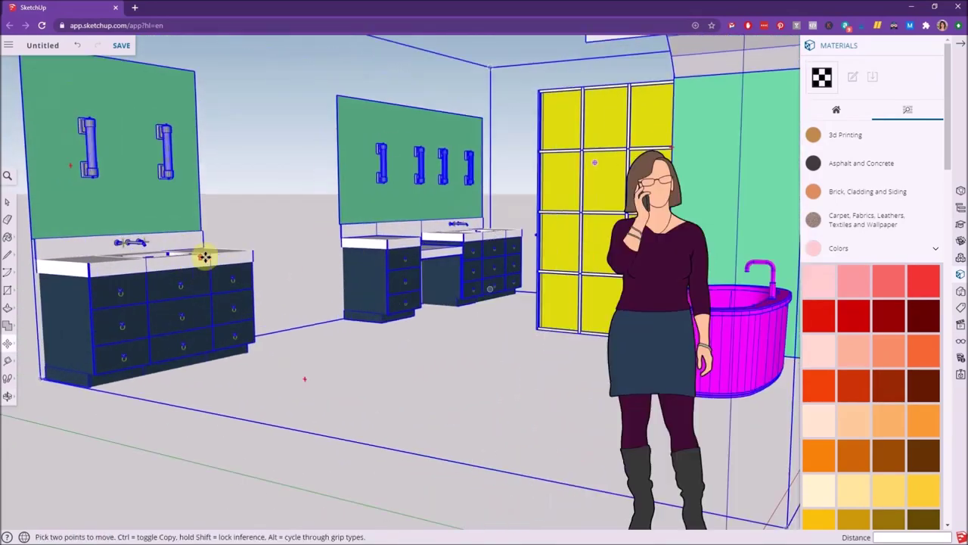
scroll(314, 280, down, 3)
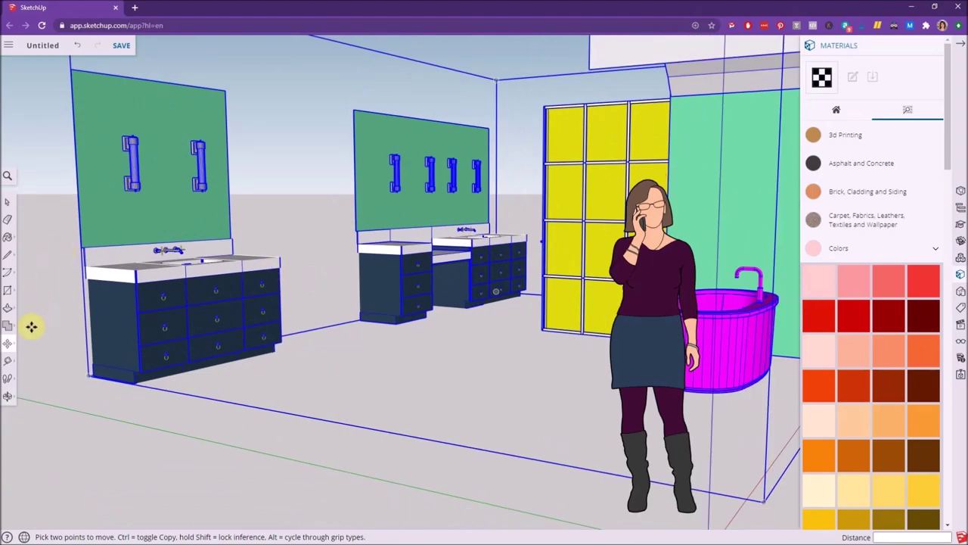
Measure the height of the nearer vanity from its countertop's front corner to the floor with the Tape Measure tool.
click(13, 365)
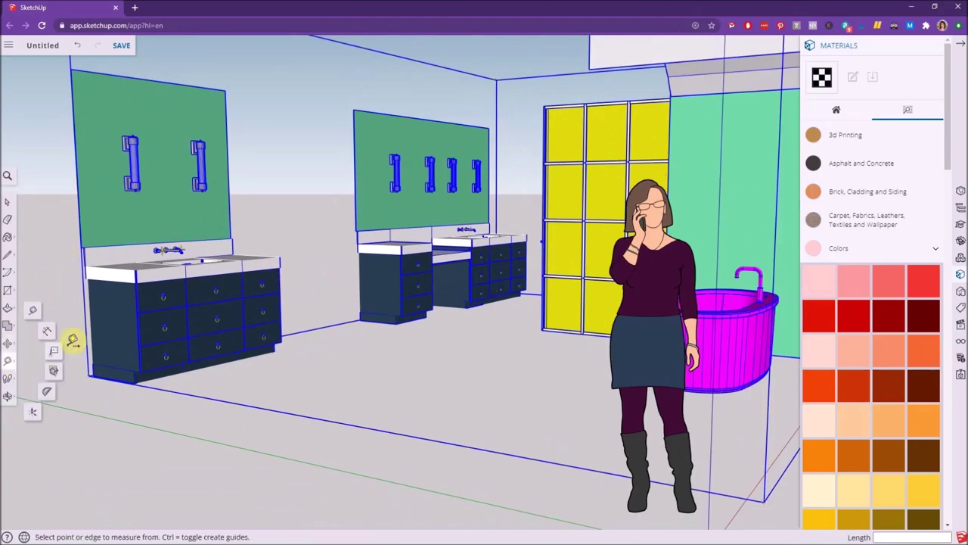
click(137, 269)
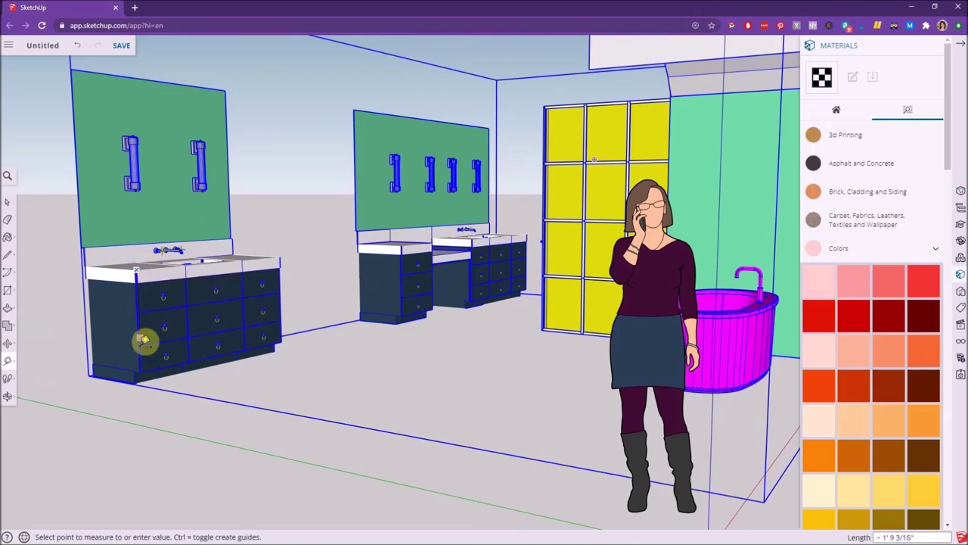
click(142, 384)
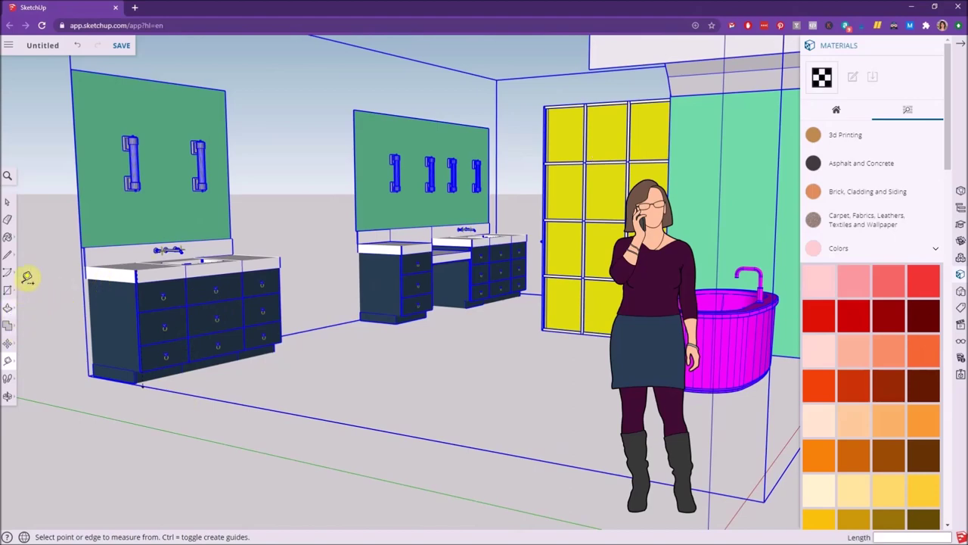
Try to dimension the height of the nearer vanity from its countertop's far front corner down to its base.
click(8, 360)
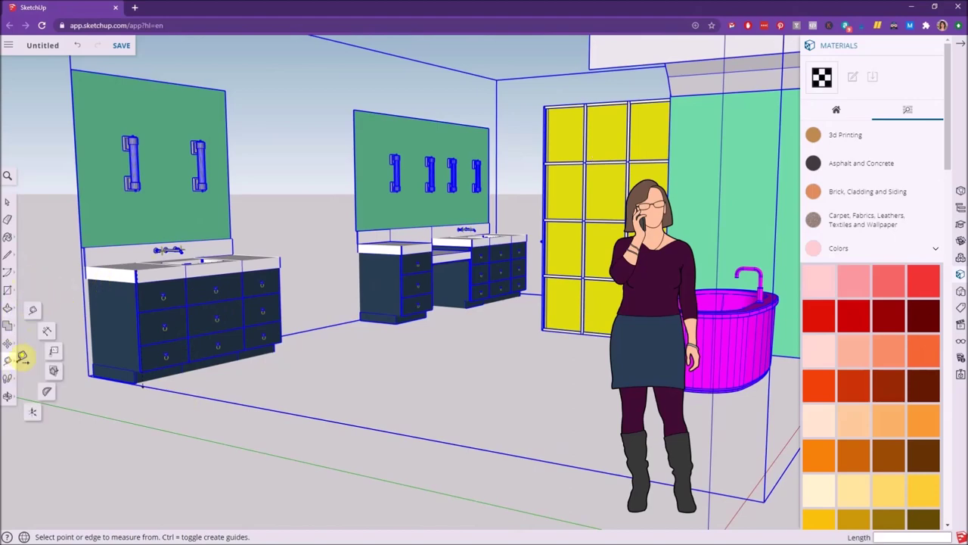
click(46, 331)
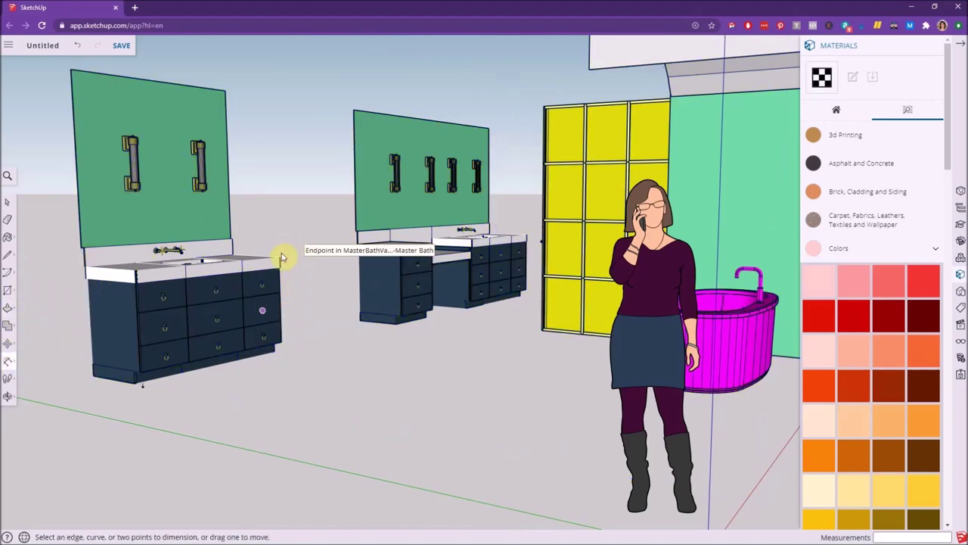
click(279, 258)
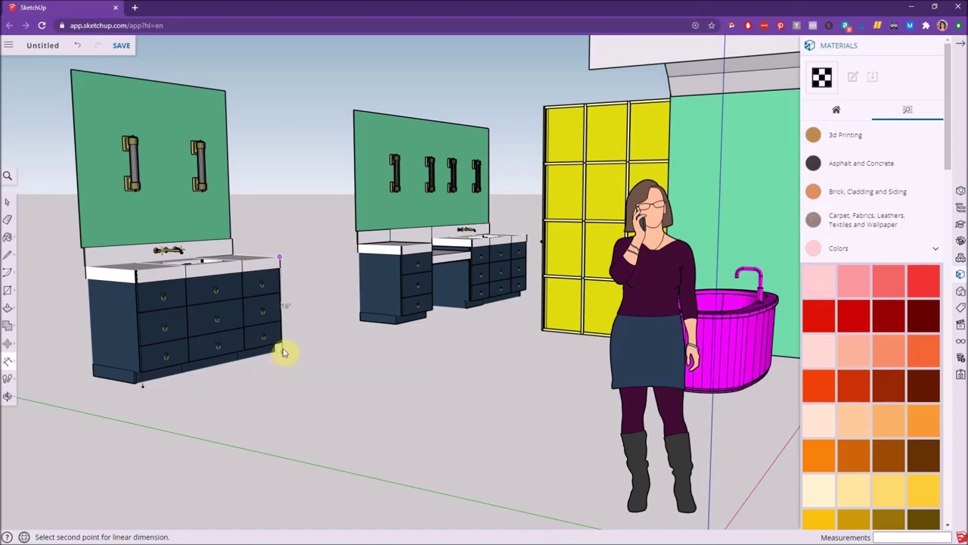
scroll(284, 353, up, 4)
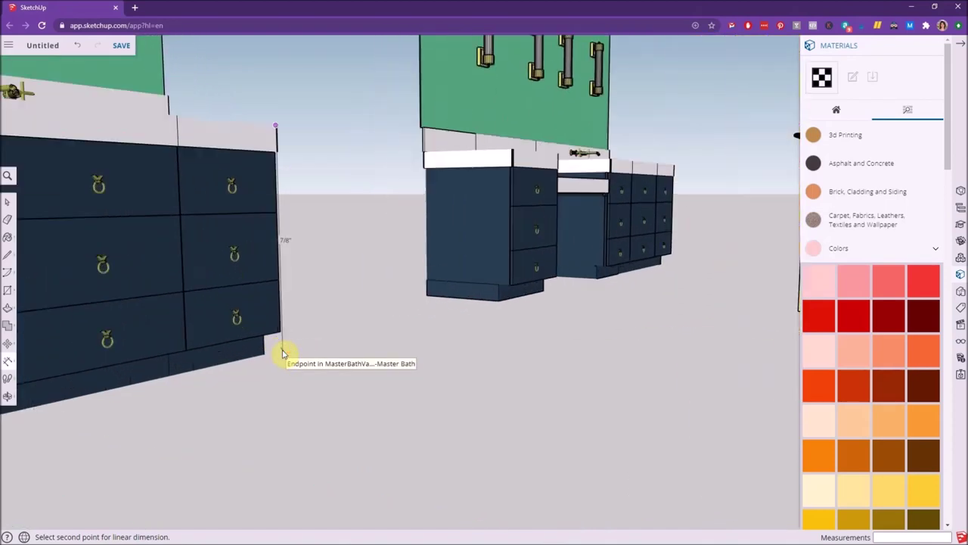
click(285, 360)
key(Escape)
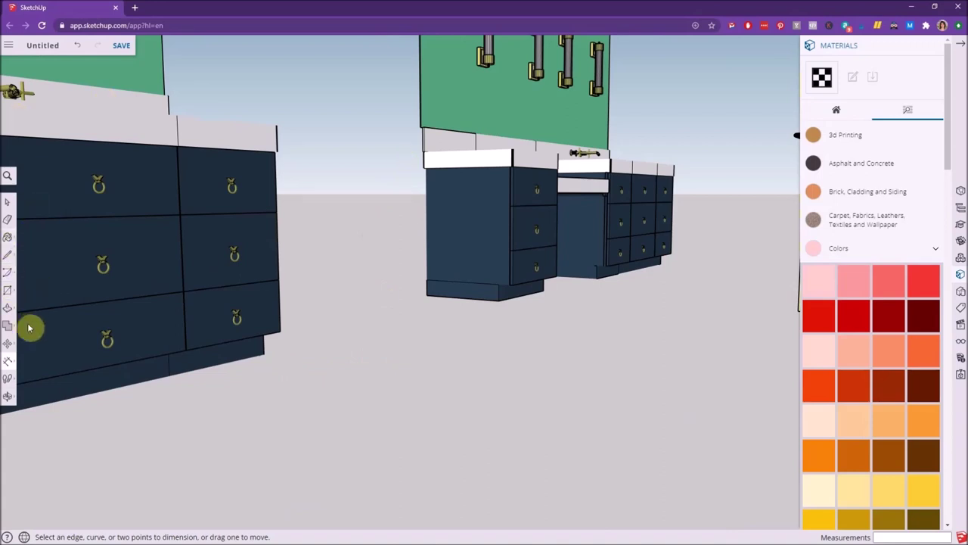
Dimension the far vanity's height from its countertop corner to its base, placing the vertical dimension just outside the cabinet.
click(9, 363)
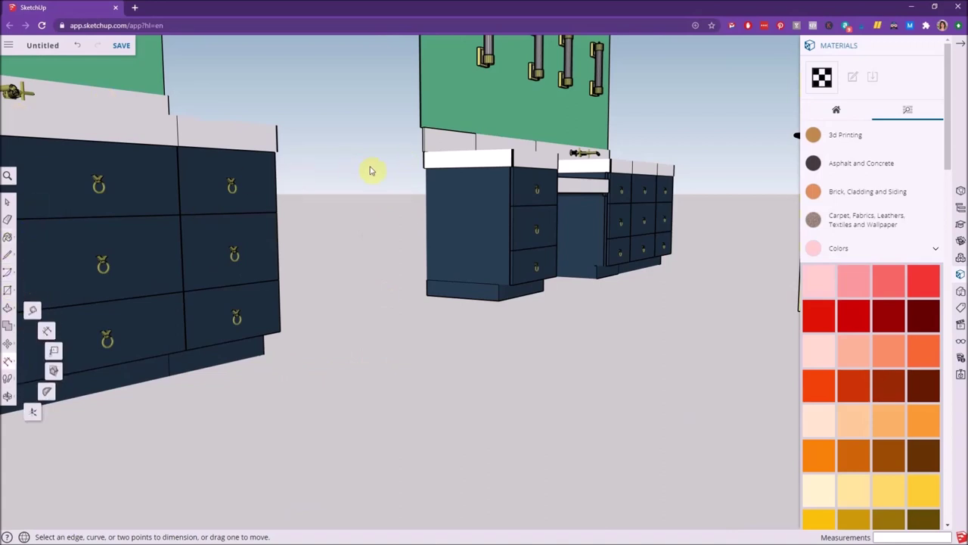
click(47, 329)
click(424, 158)
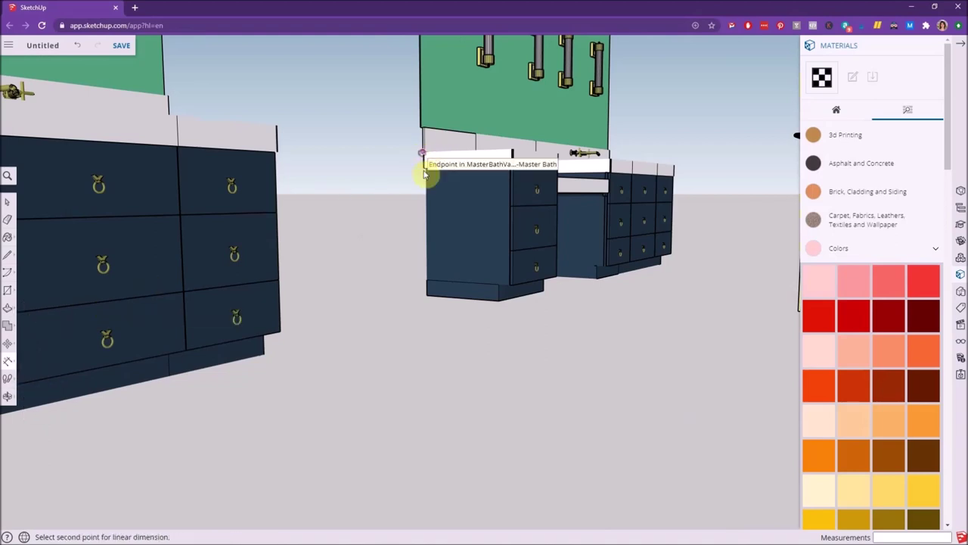
click(425, 291)
click(424, 293)
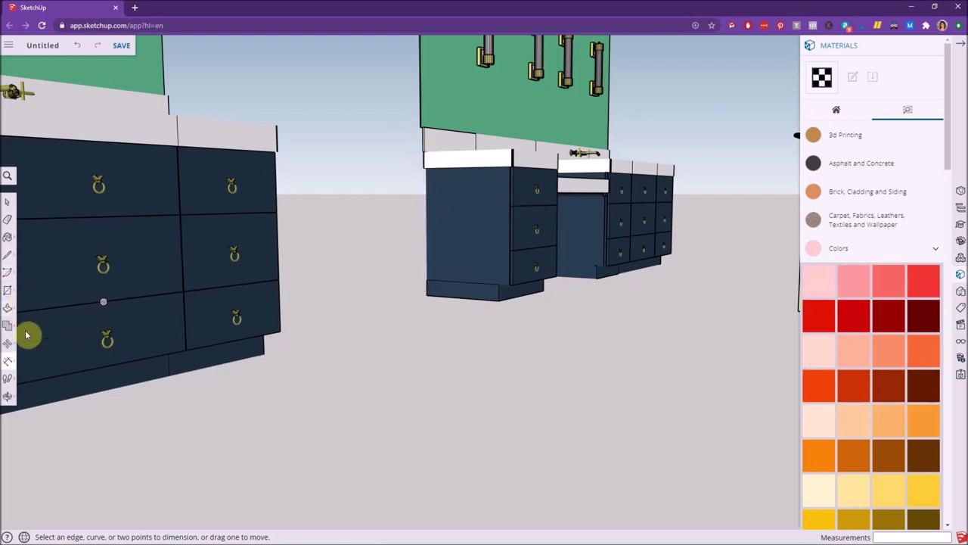
click(426, 156)
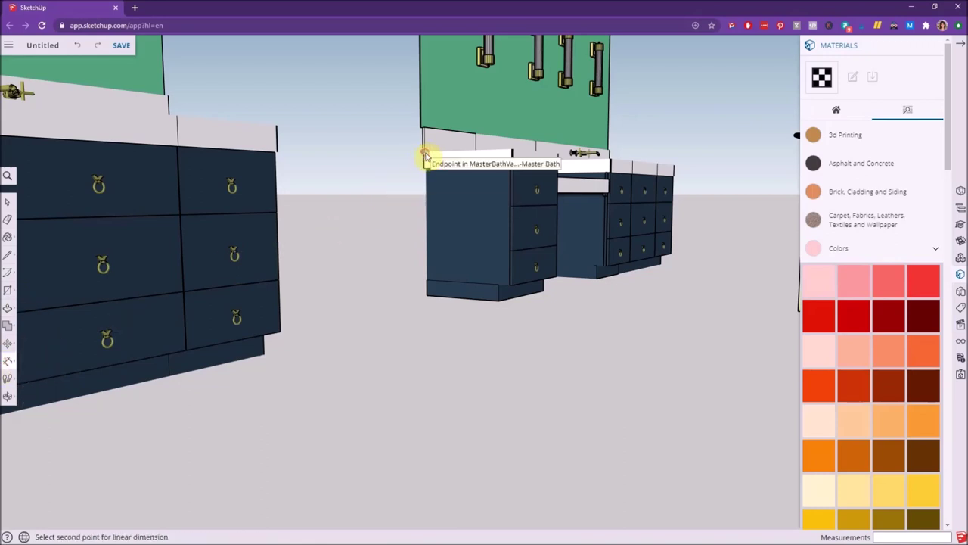
click(429, 299)
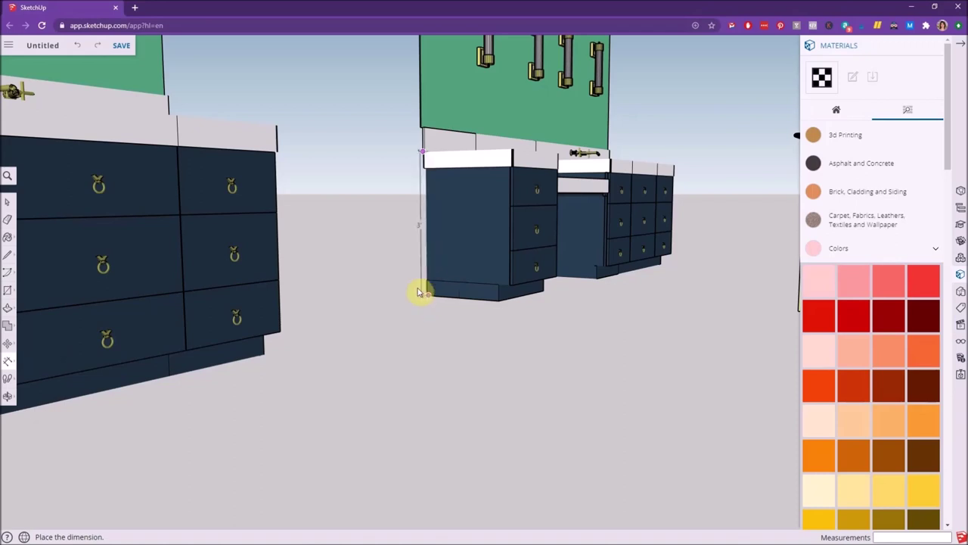
click(413, 290)
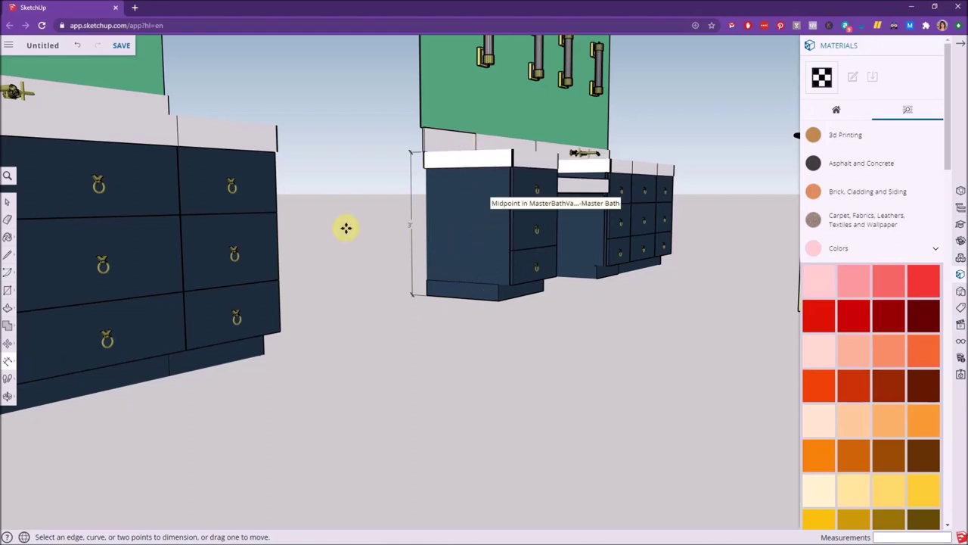
Delete the vertical height dimension beside the far vanity.
scroll(411, 286, down, 4)
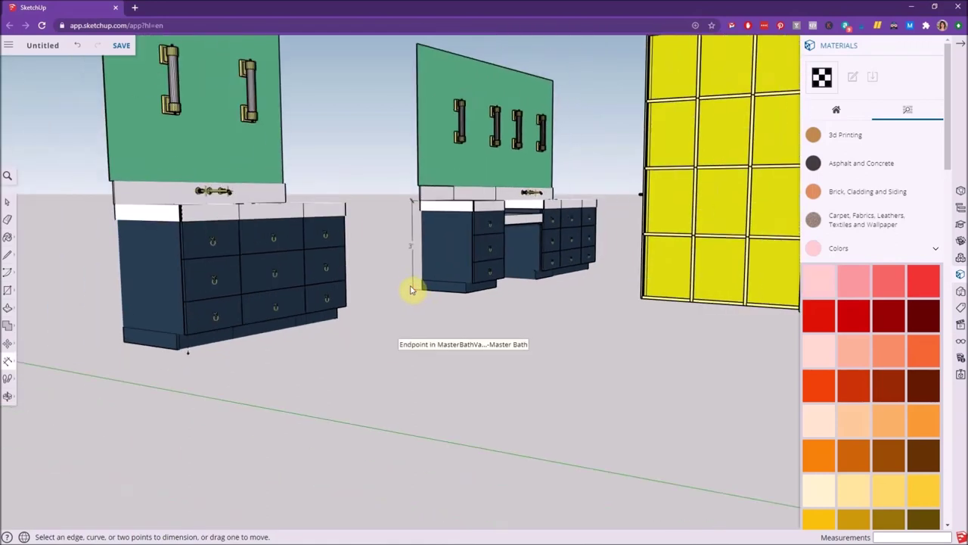
scroll(411, 285, up, 2)
key(space)
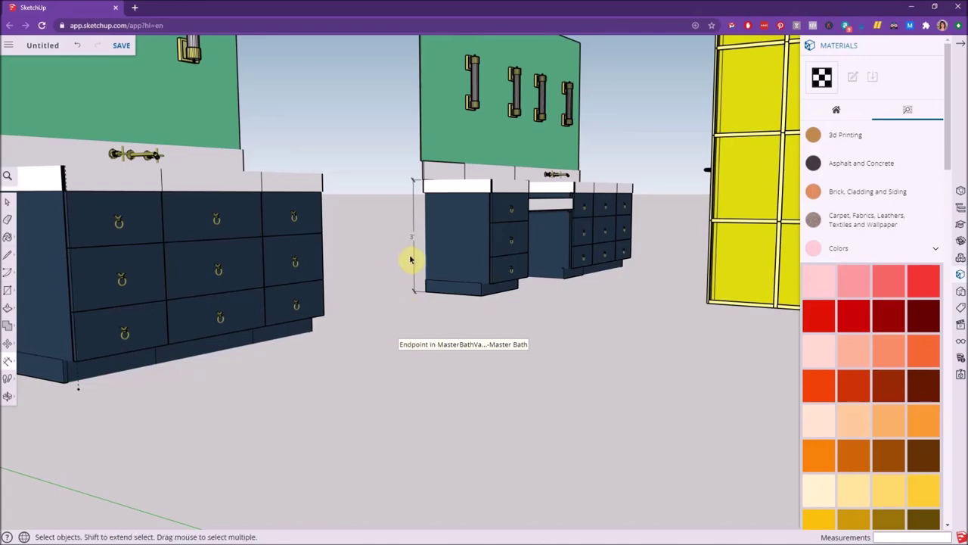
click(415, 256)
middle_drag(411, 255, 182, 345)
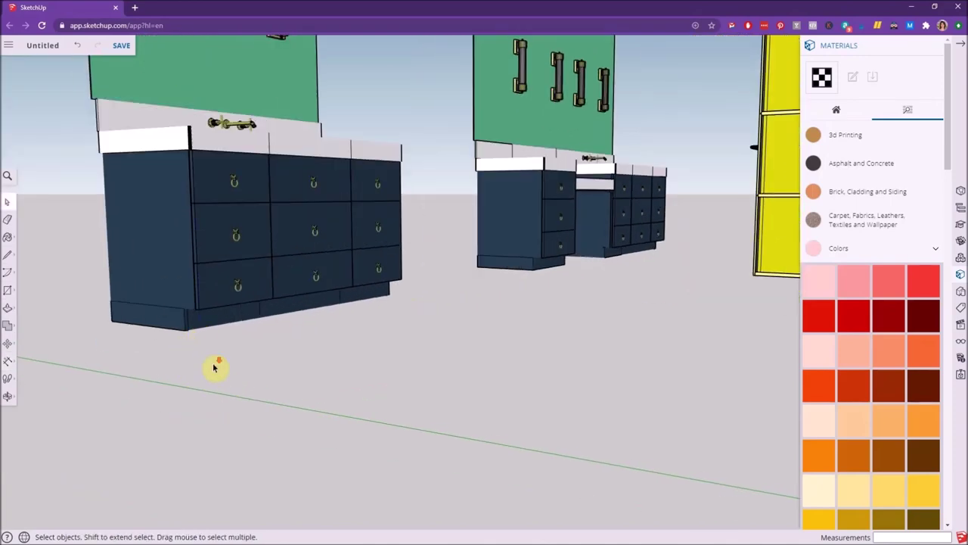
Delete the scale figure of the woman standing in front of the bathtub.
scroll(217, 368, down, 6)
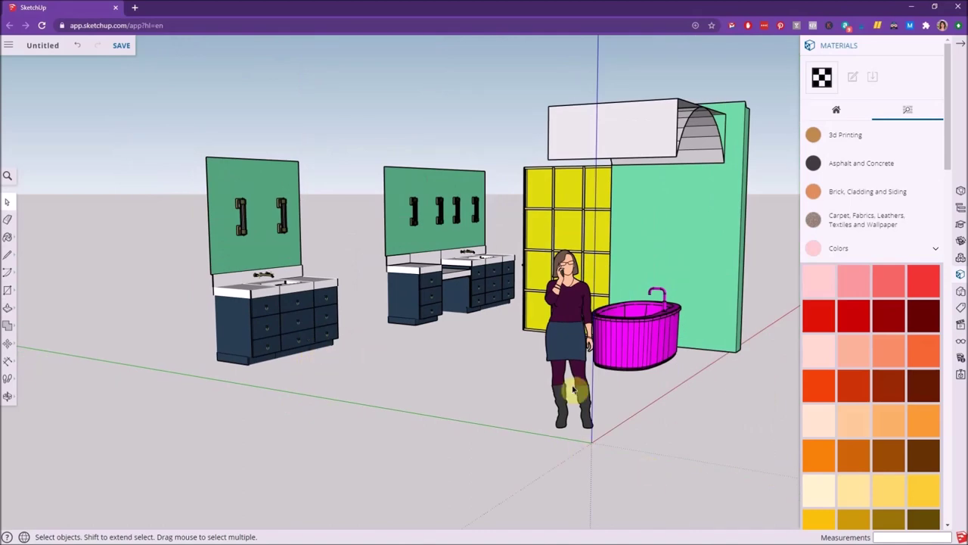
click(555, 340)
key(Delete)
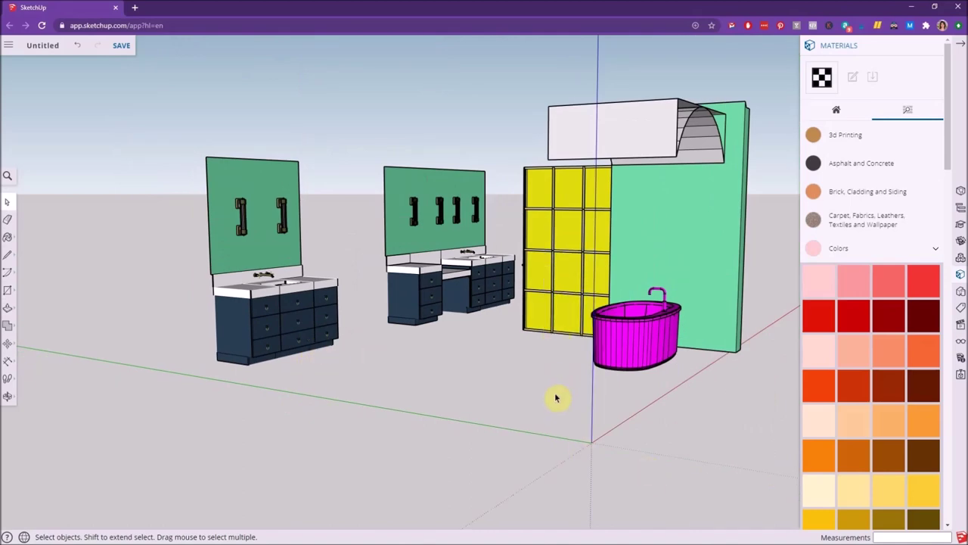
scroll(557, 396, down, 3)
scroll(535, 392, up, 2)
scroll(535, 392, down, 1)
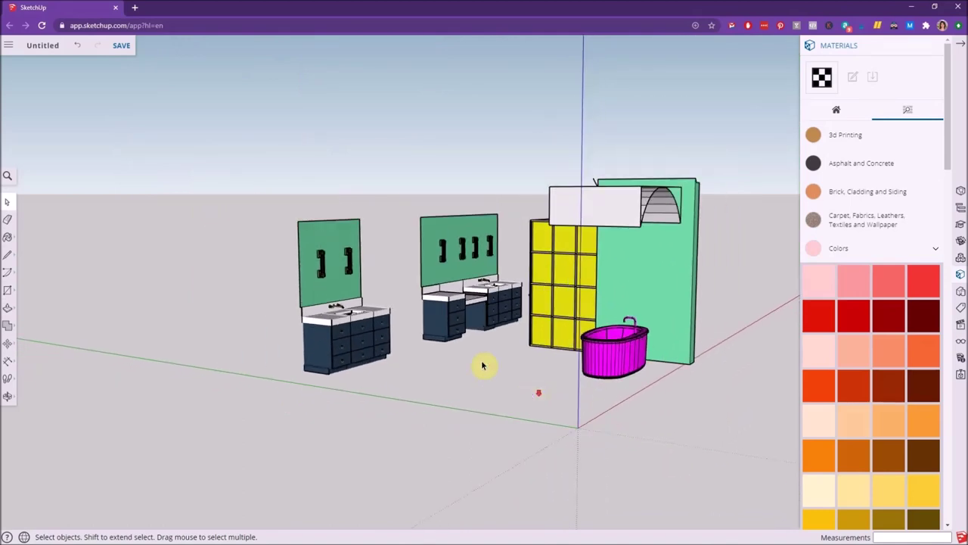
scroll(435, 359, up, 2)
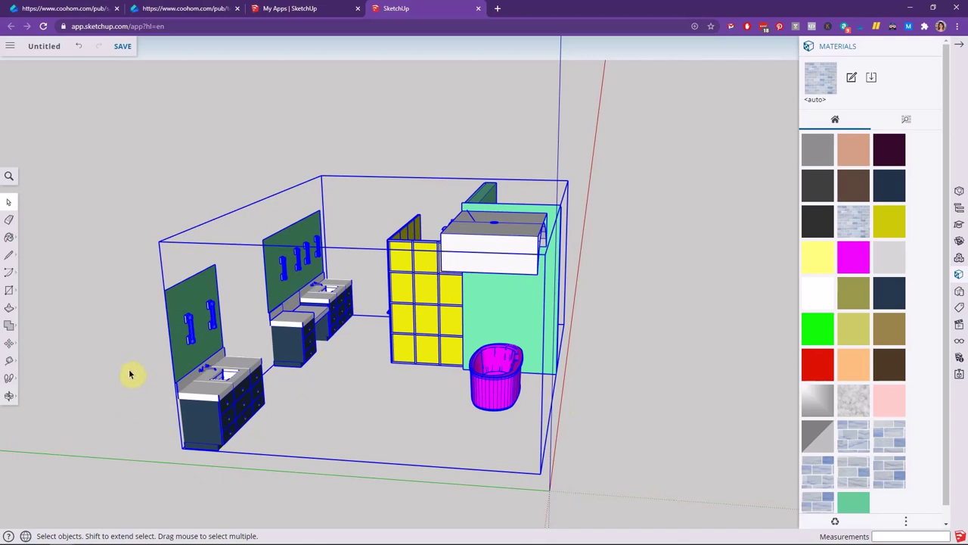
middle_drag(129, 373, 404, 322)
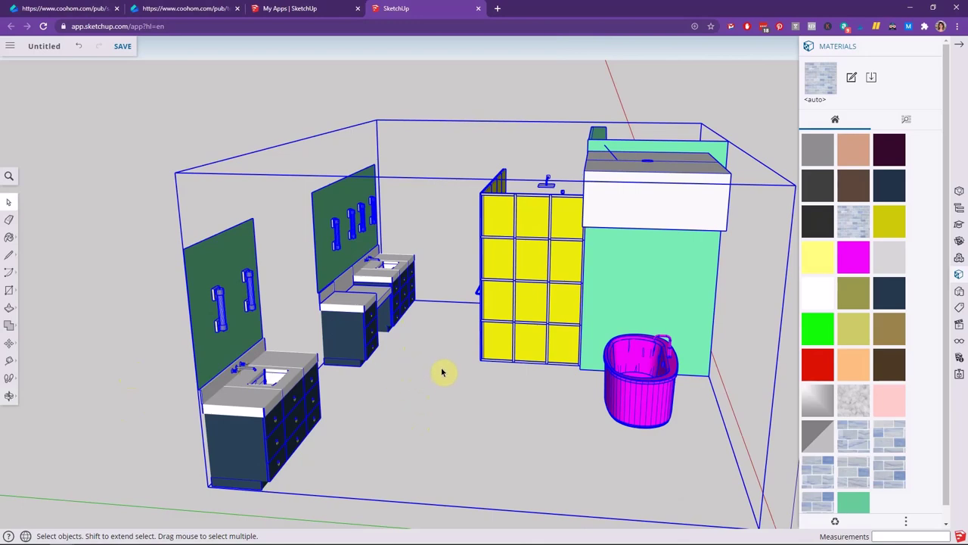
middle_drag(434, 382, 266, 370)
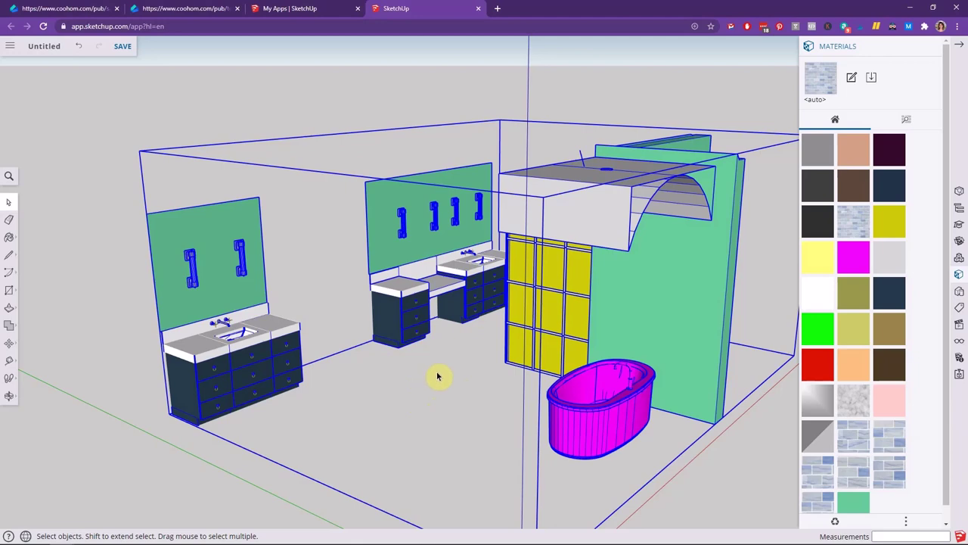
middle_drag(427, 355, 628, 281)
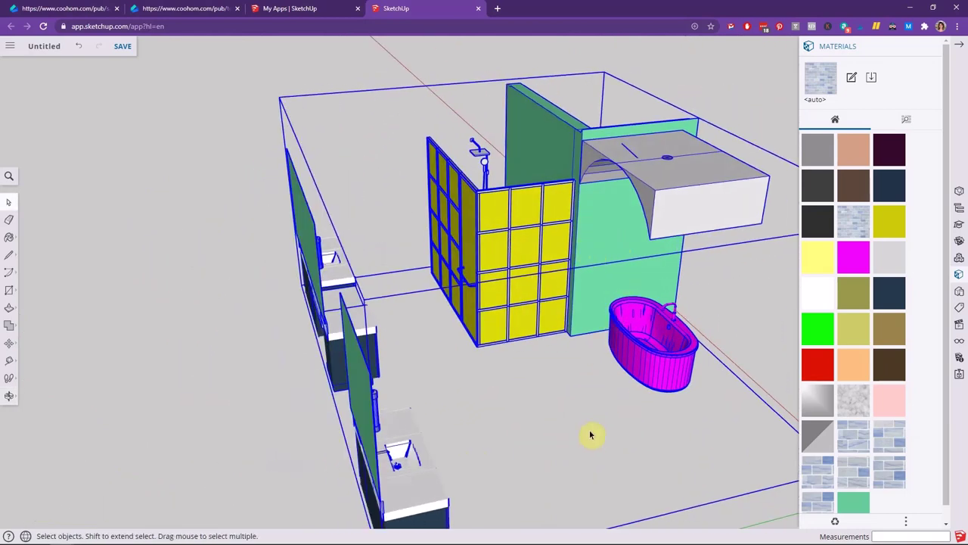
middle_drag(588, 434, 361, 463)
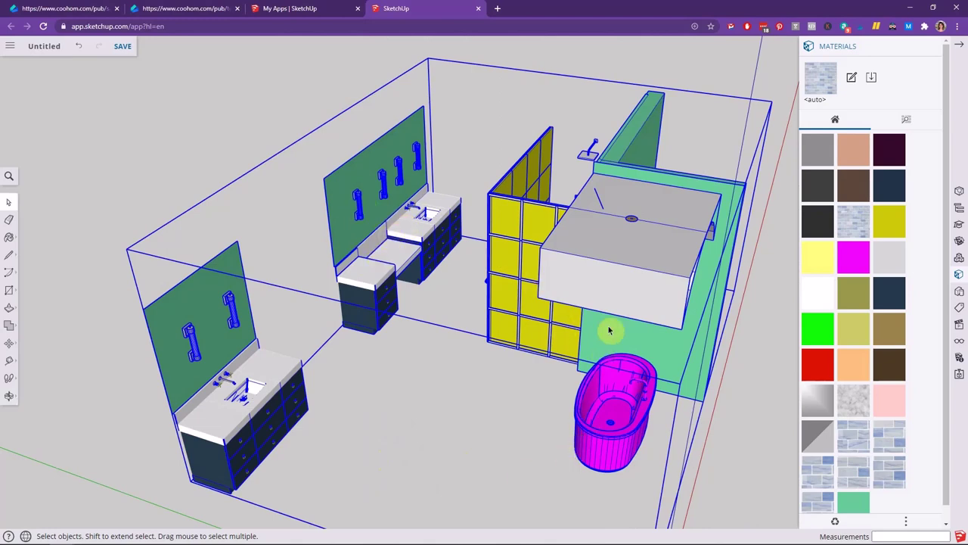
middle_drag(714, 454, 638, 476)
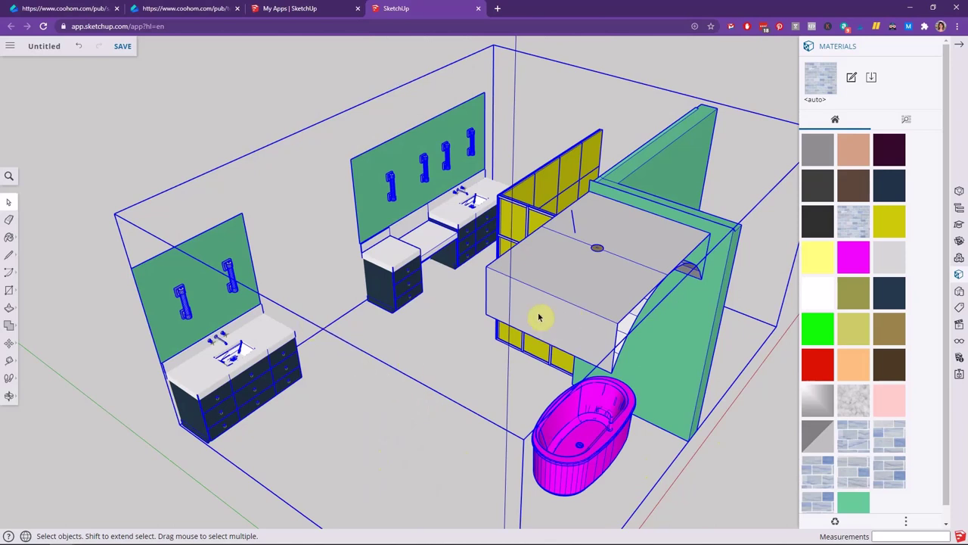
Paint the front face of the green mirror panel above the nearer vanity with Mirror 01 from the Glass and Mirrors materials.
key(ctrl+t)
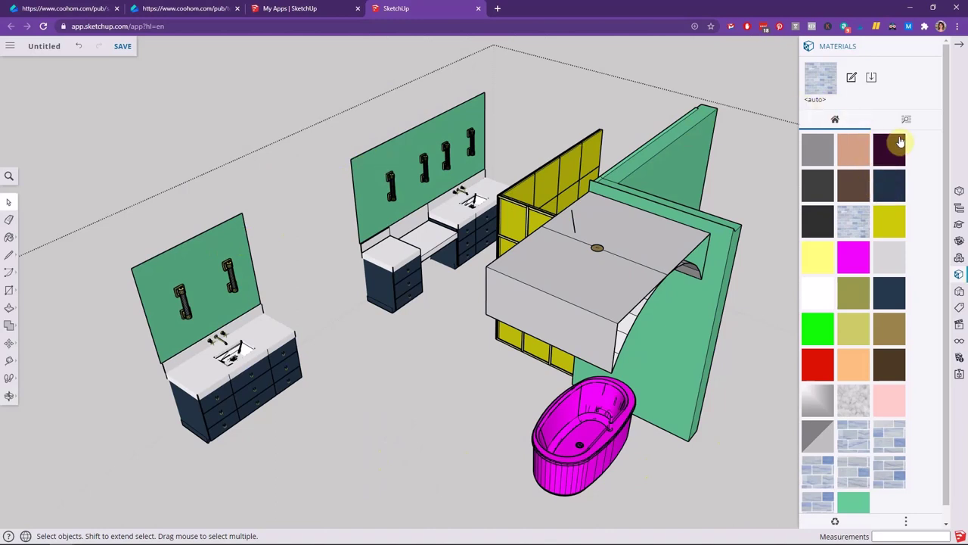
scroll(917, 154, down, 1)
scroll(919, 153, up, 1)
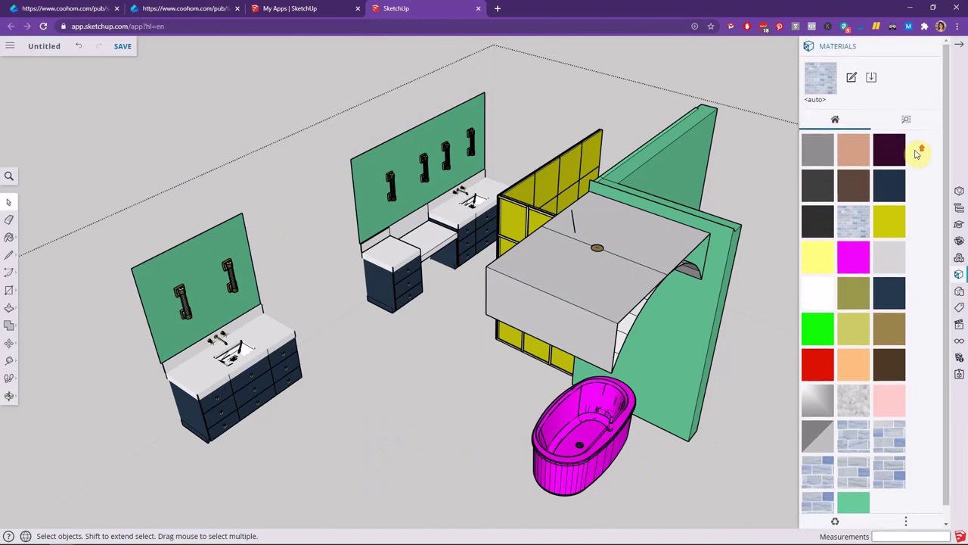
click(905, 121)
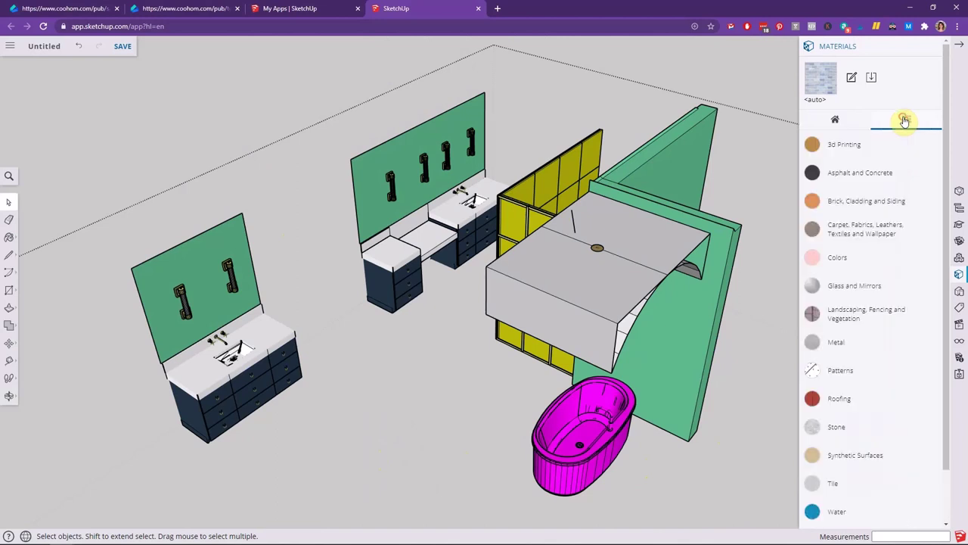
click(866, 286)
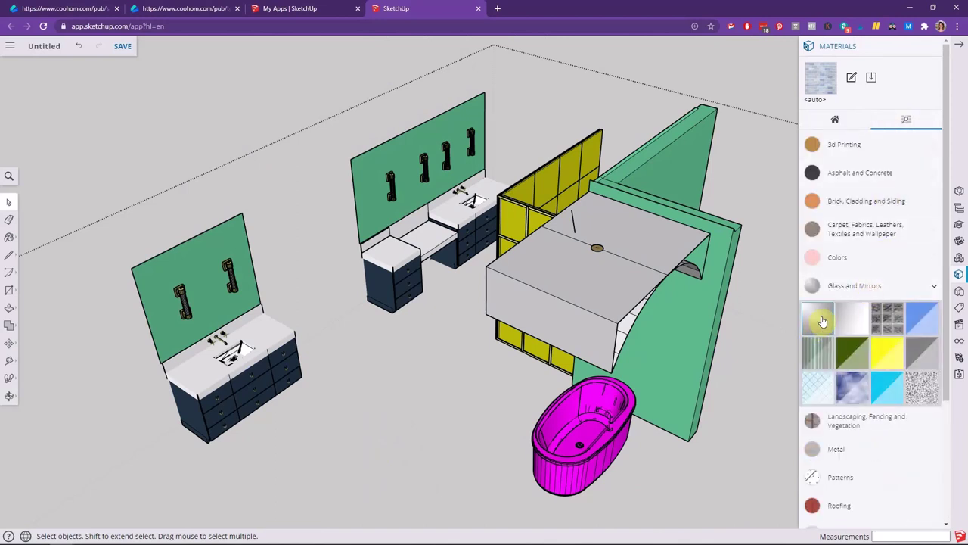
click(816, 321)
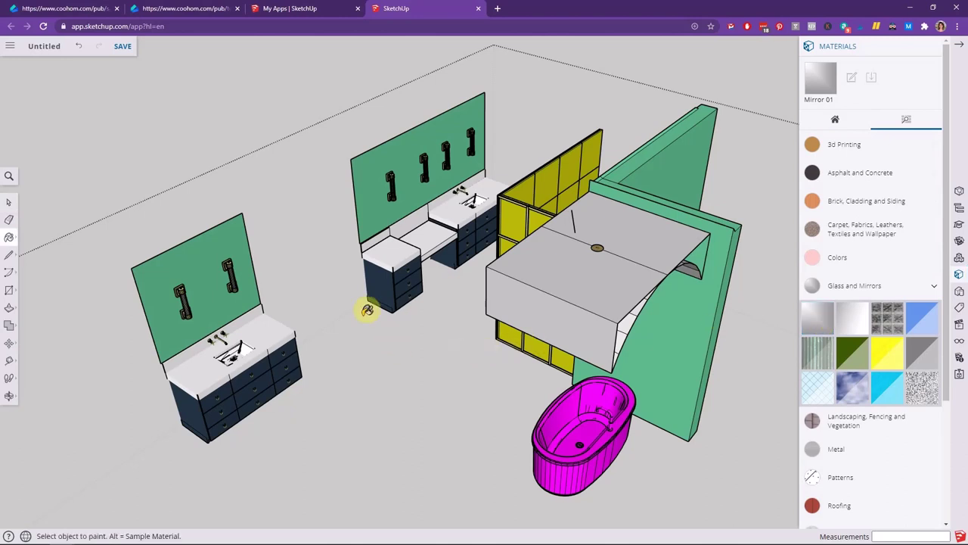
key(space)
click(194, 265)
double_click(194, 264)
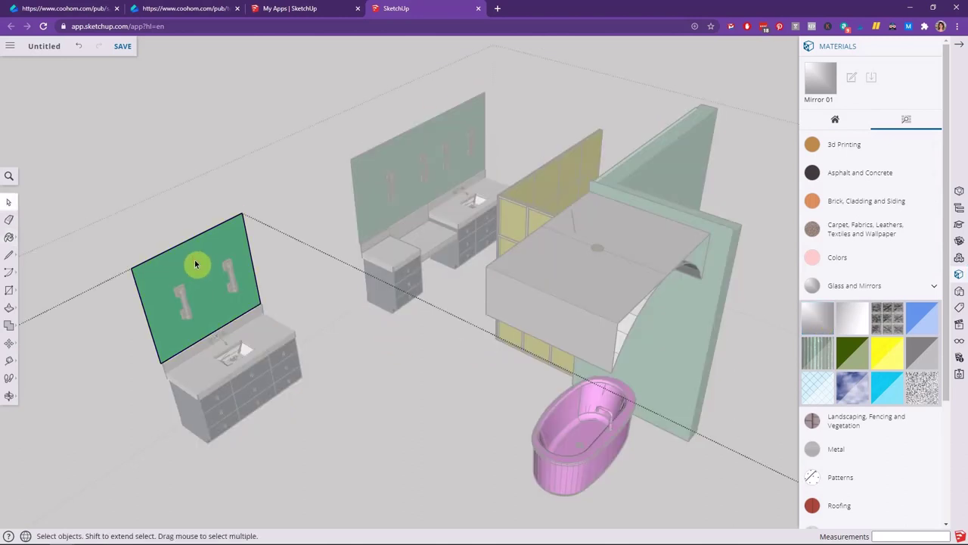
key(b)
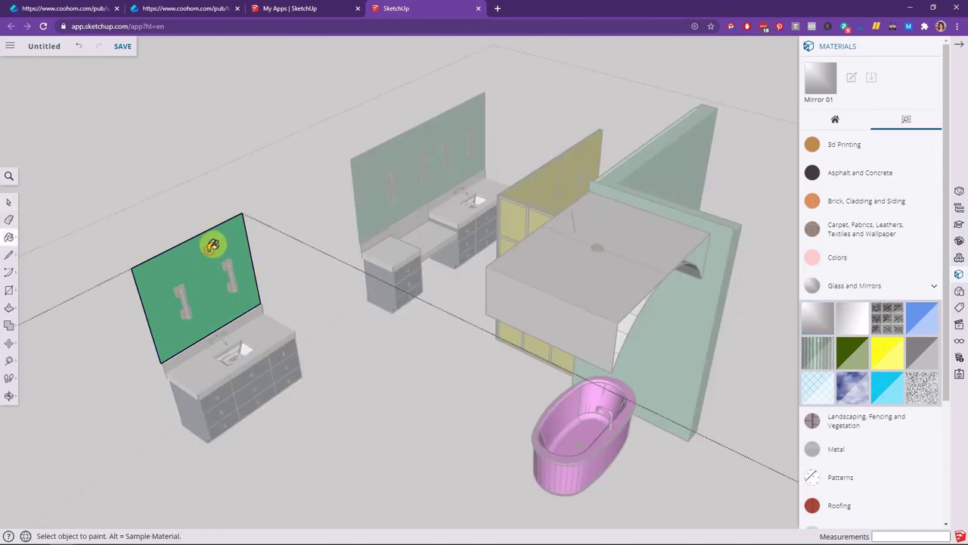
click(212, 243)
key(space)
Paint the green mirror panel above the far vanity with the Mirror 01 material and leave the component.
click(376, 177)
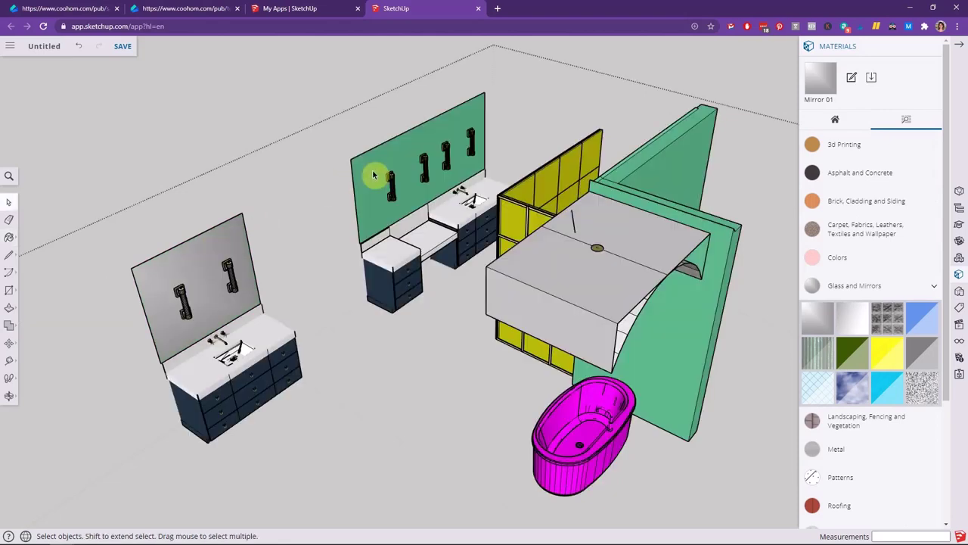
double_click(373, 175)
key(b)
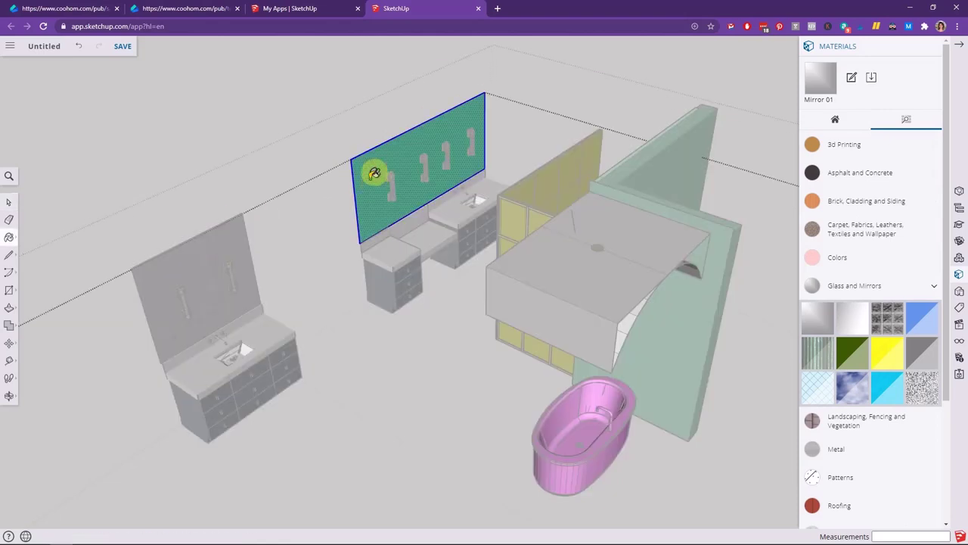
click(371, 175)
key(space)
click(376, 385)
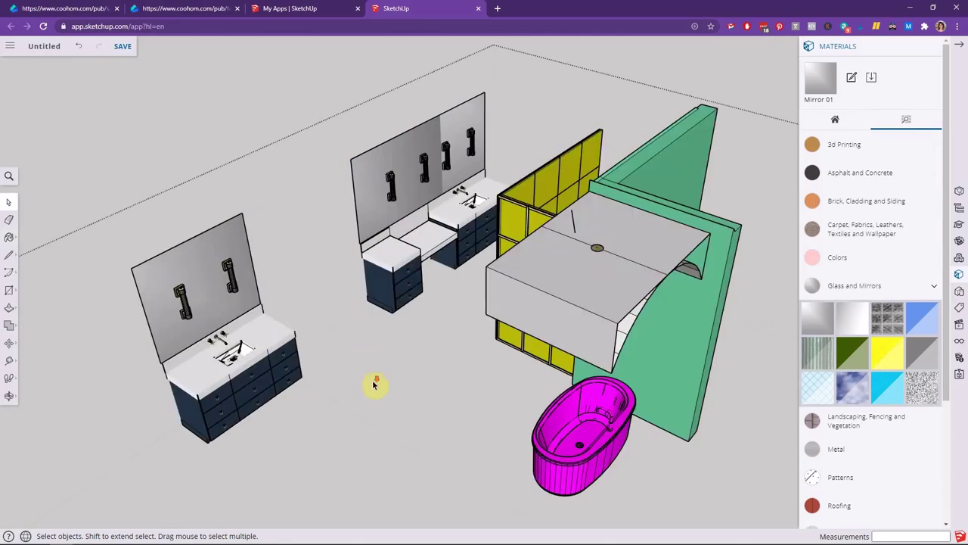
Apply the Mirror 01 material to the back face of the nearer vanity's mirror panel and close the component.
middle_drag(376, 385, 787, 319)
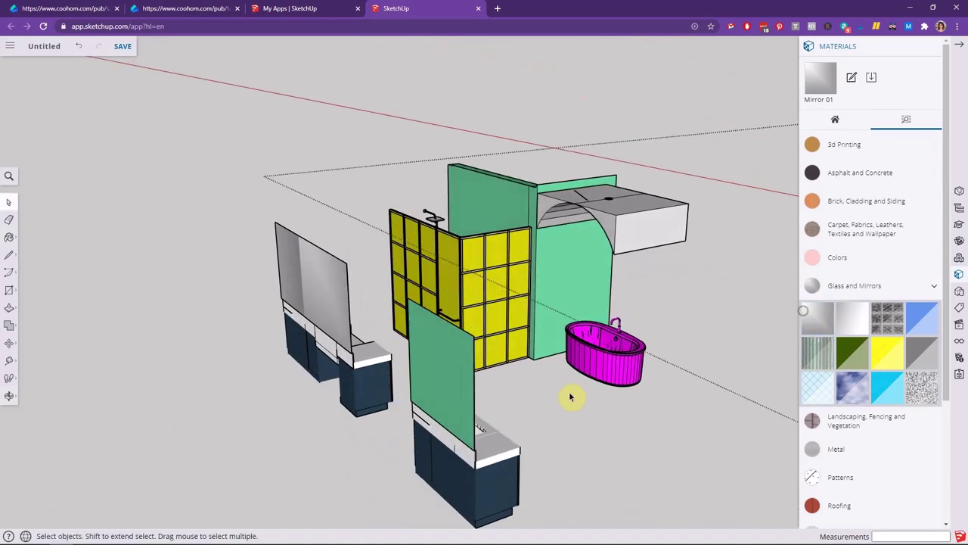
double_click(466, 371)
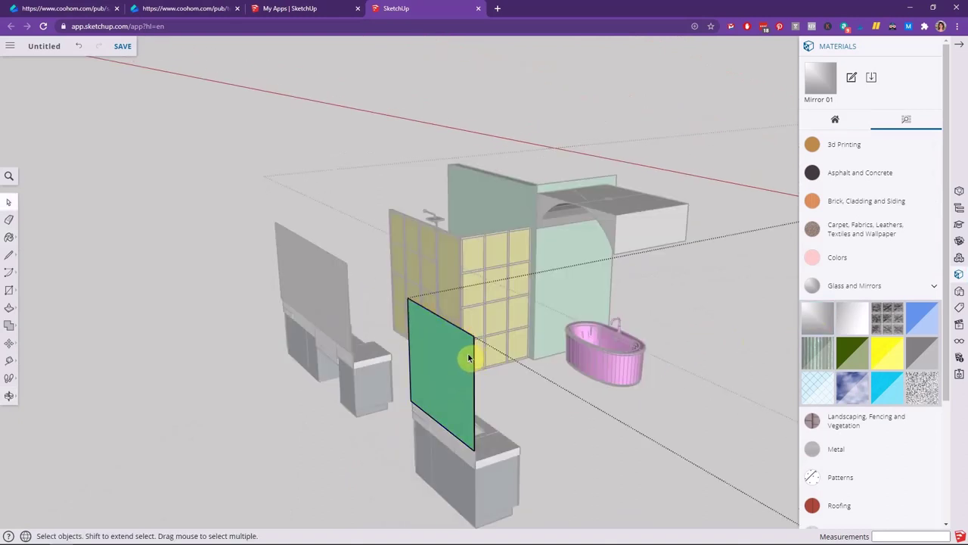
key(b)
click(459, 340)
key(space)
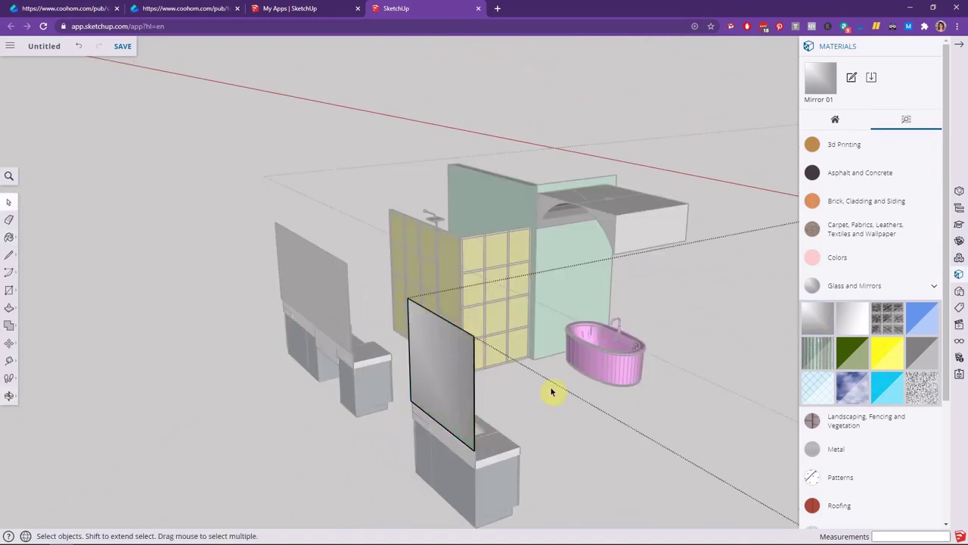
click(651, 411)
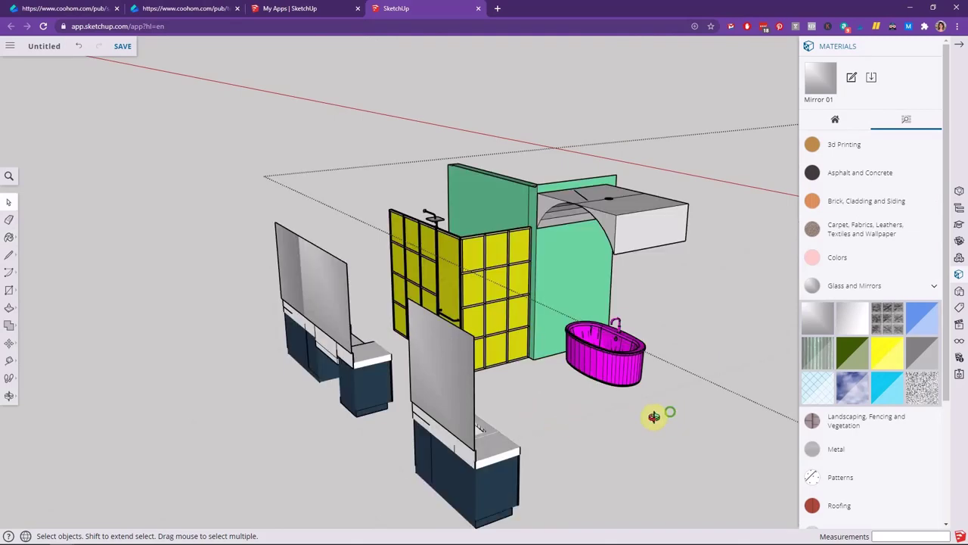
Sample the material of the green wall behind the yellow-paneled shower enclosure with the Paint Bucket tool.
middle_drag(650, 411, 666, 443)
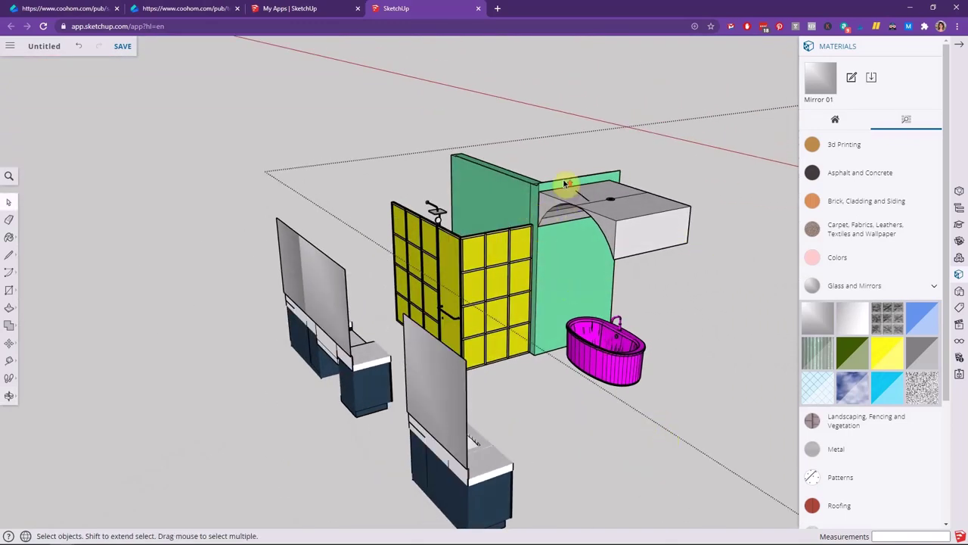
scroll(562, 187, up, 5)
middle_drag(584, 318, 606, 262)
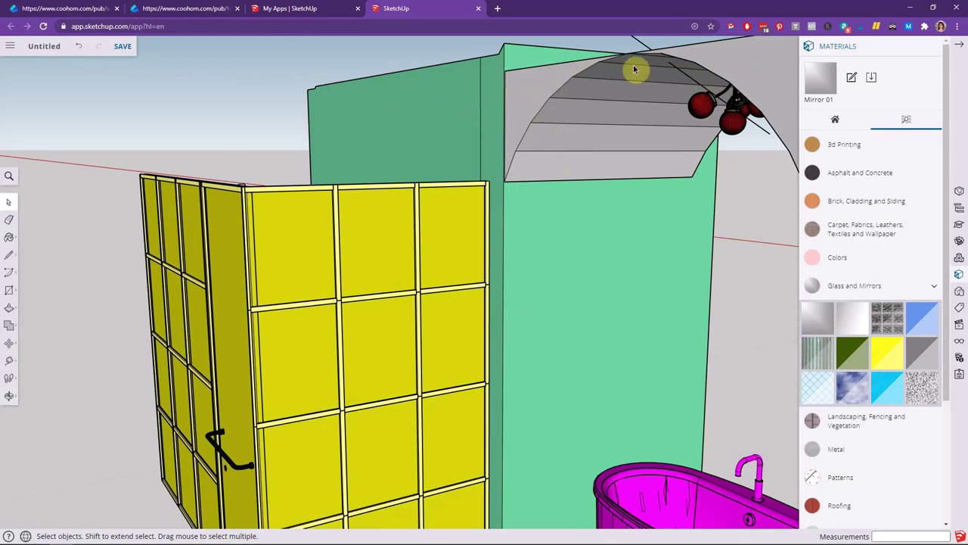
scroll(480, 240, down, 3)
scroll(623, 225, up, 3)
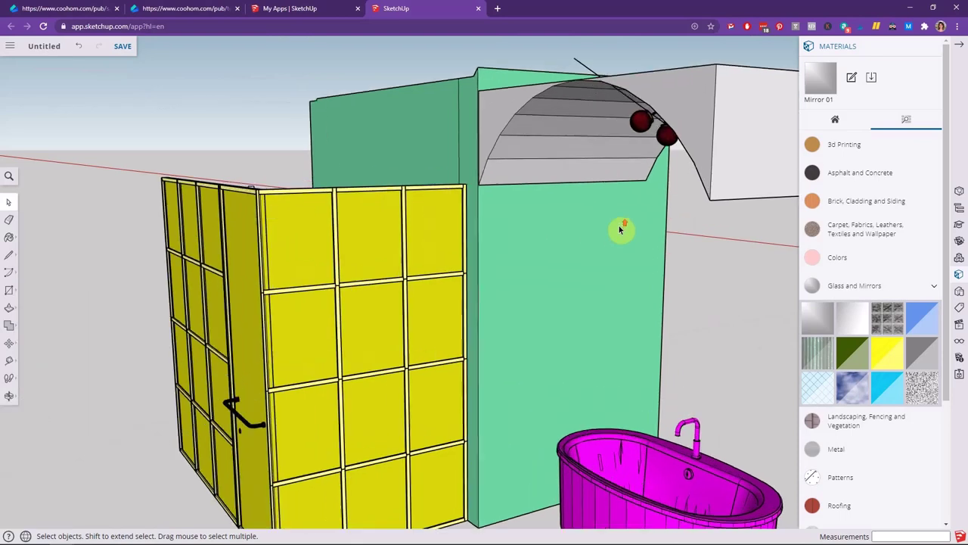
scroll(616, 227, down, 3)
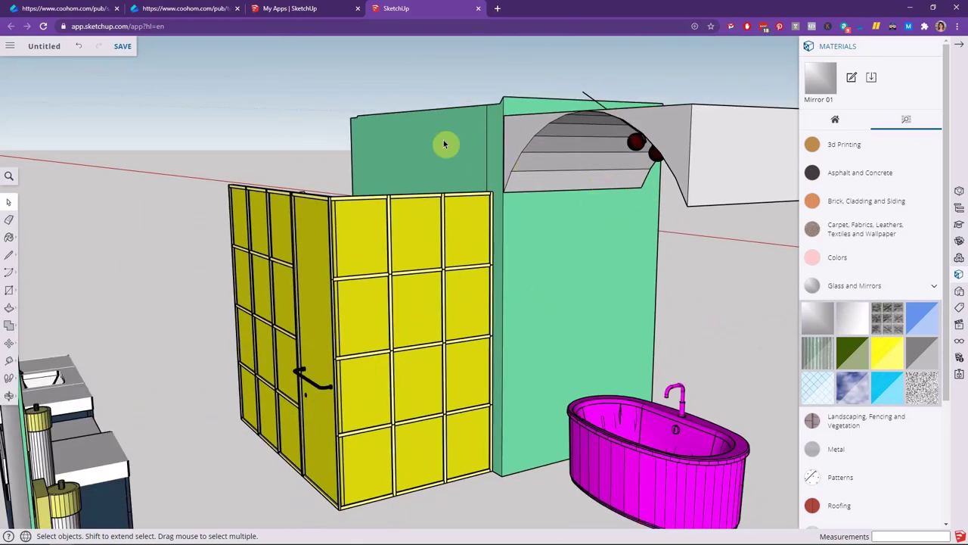
click(472, 162)
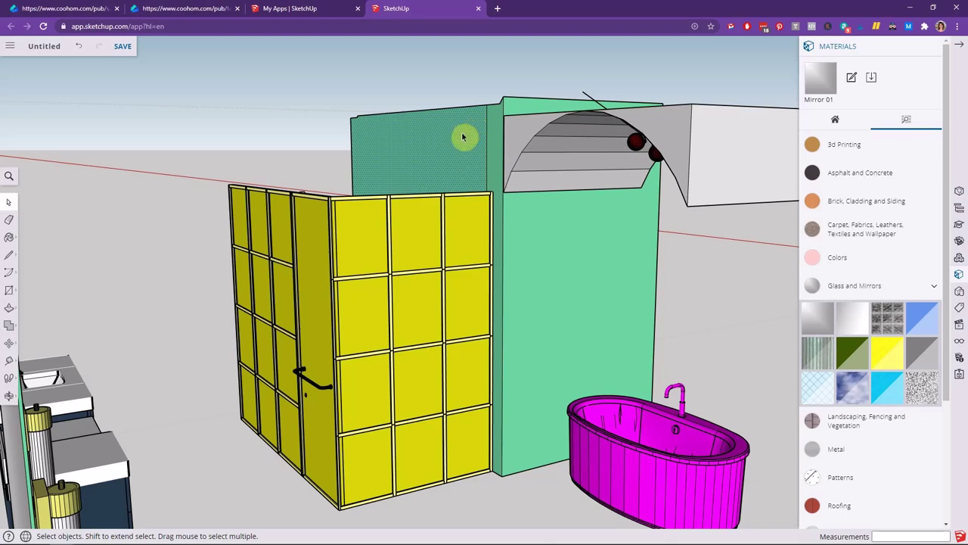
key(b)
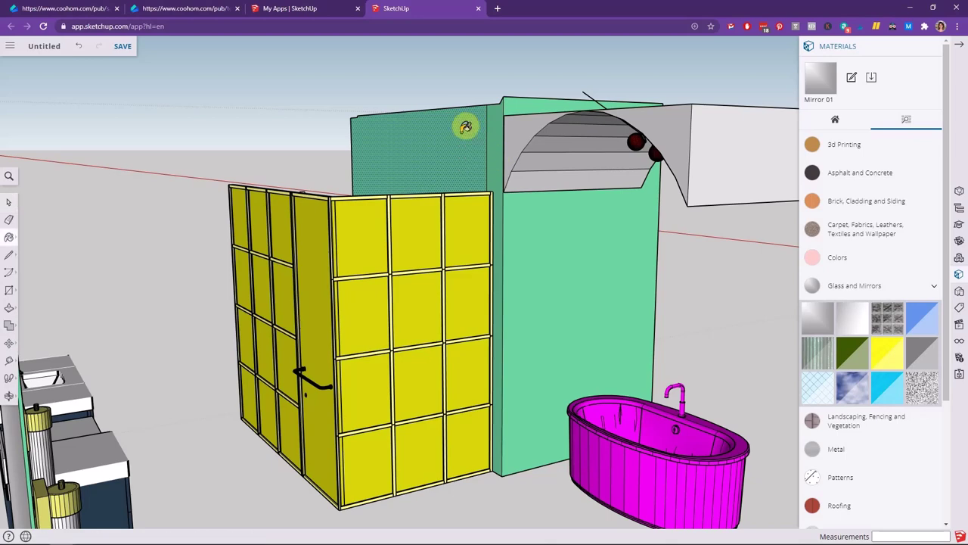
alt+click(467, 127)
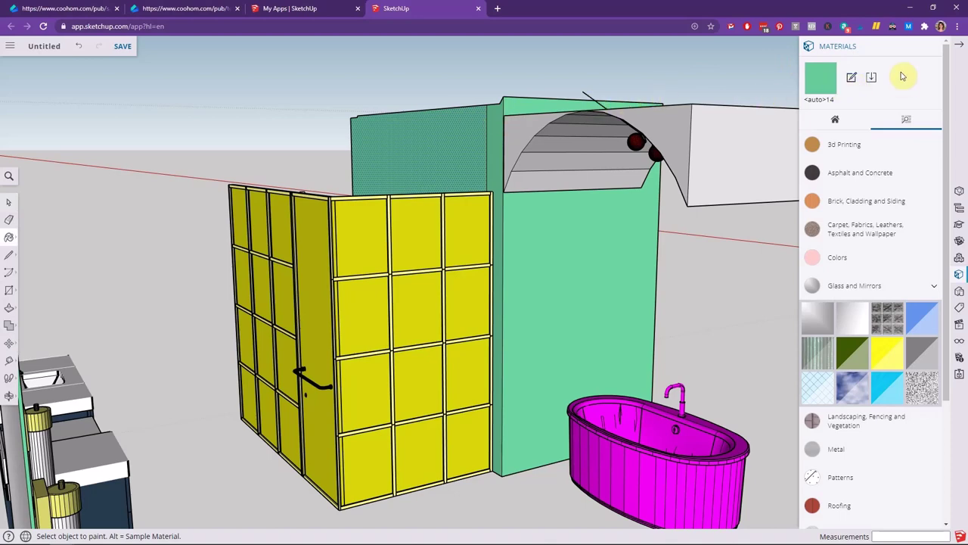
Edit the sampled wall material to use the image gb-2x4blumac.jpg from the FrenchCountry folder as its texture.
click(852, 79)
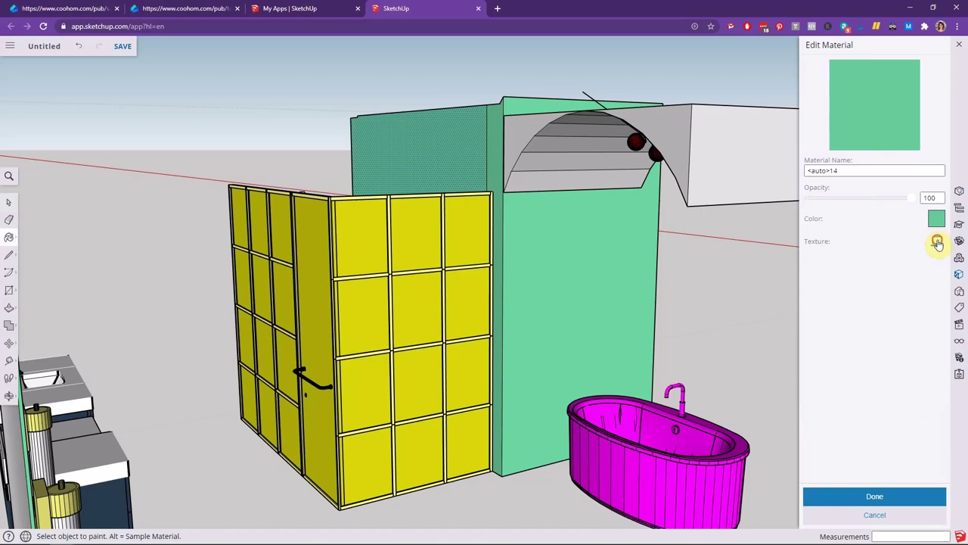
click(937, 242)
click(484, 311)
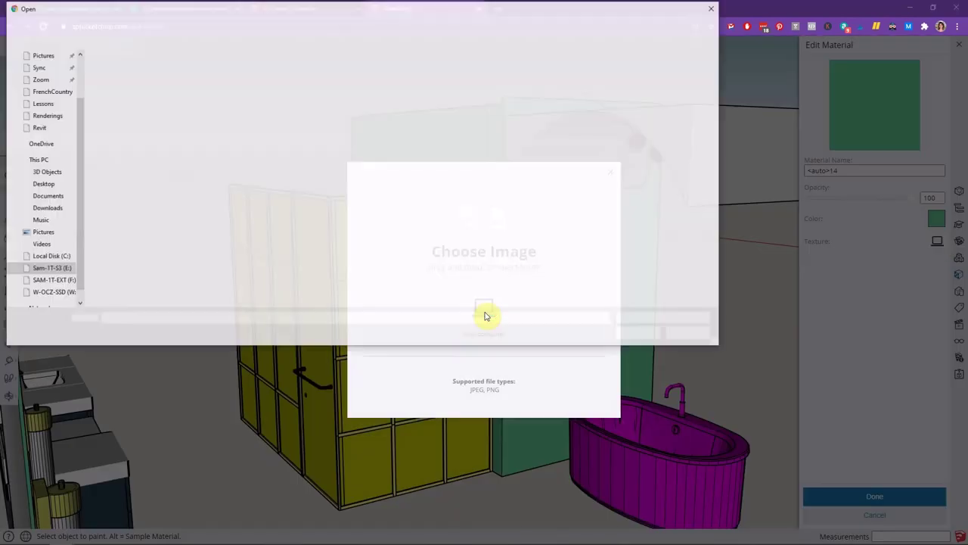
click(119, 79)
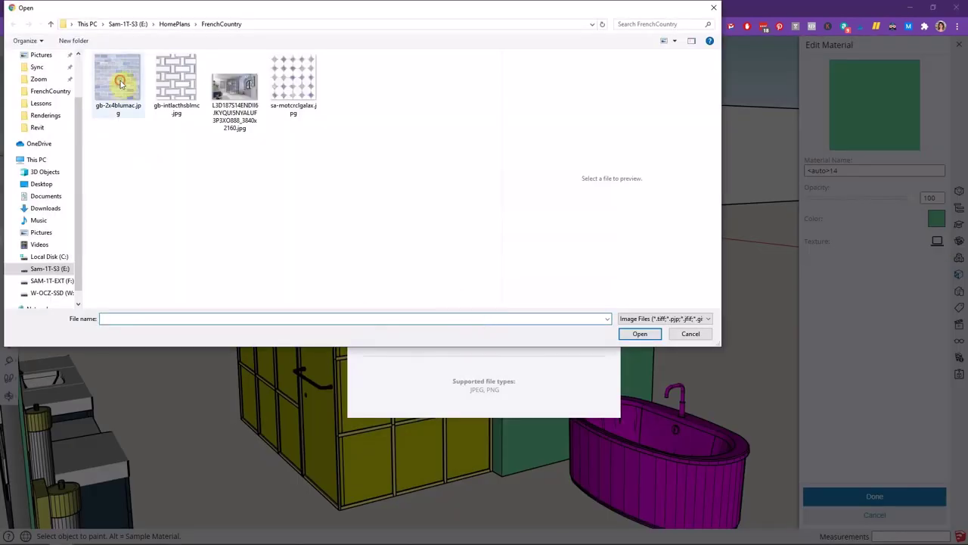
click(639, 334)
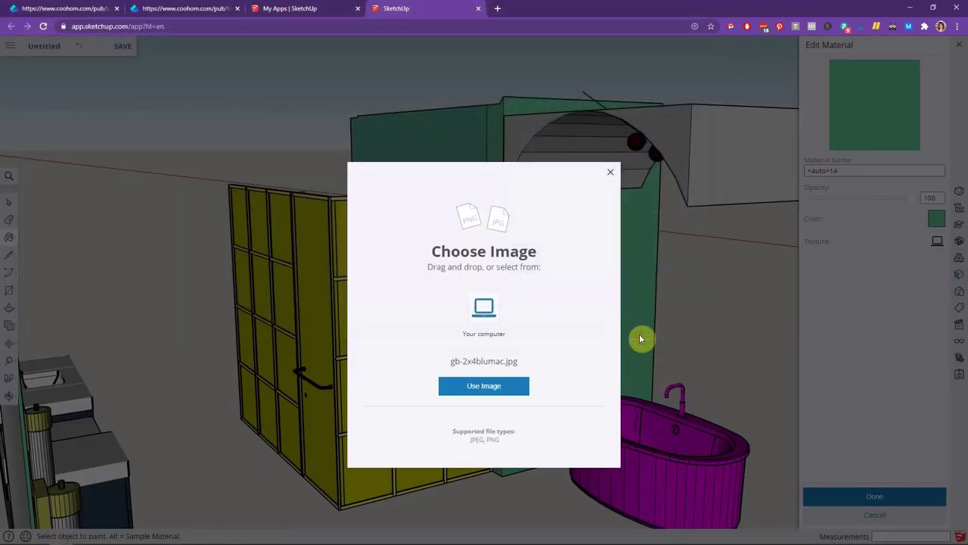
click(498, 380)
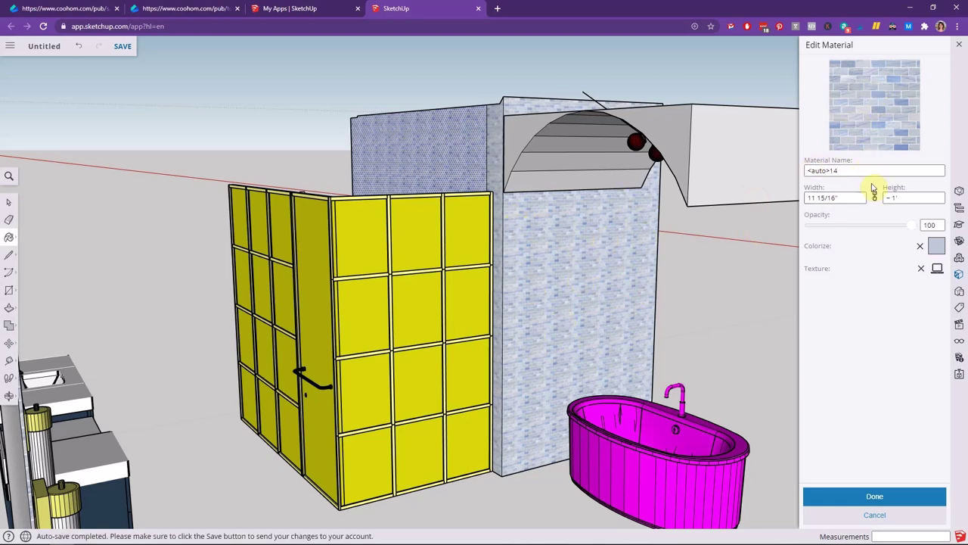
Set the wall tile texture's width to 30 inches with the proportions locked.
click(850, 200)
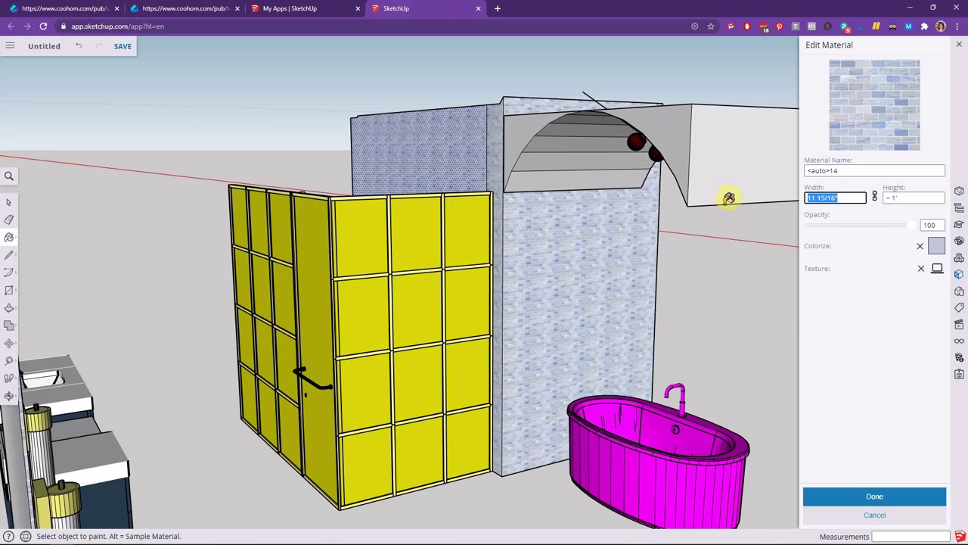
text(30)
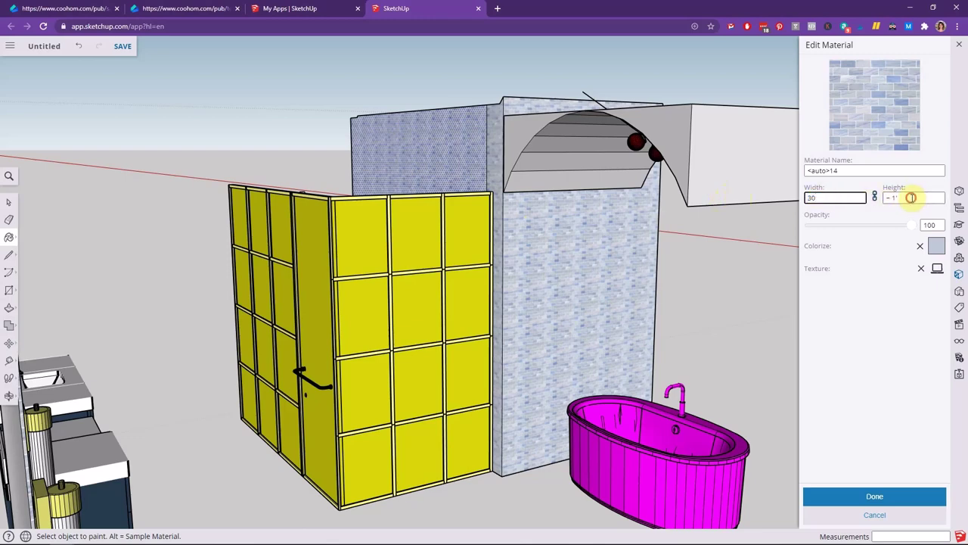
click(911, 197)
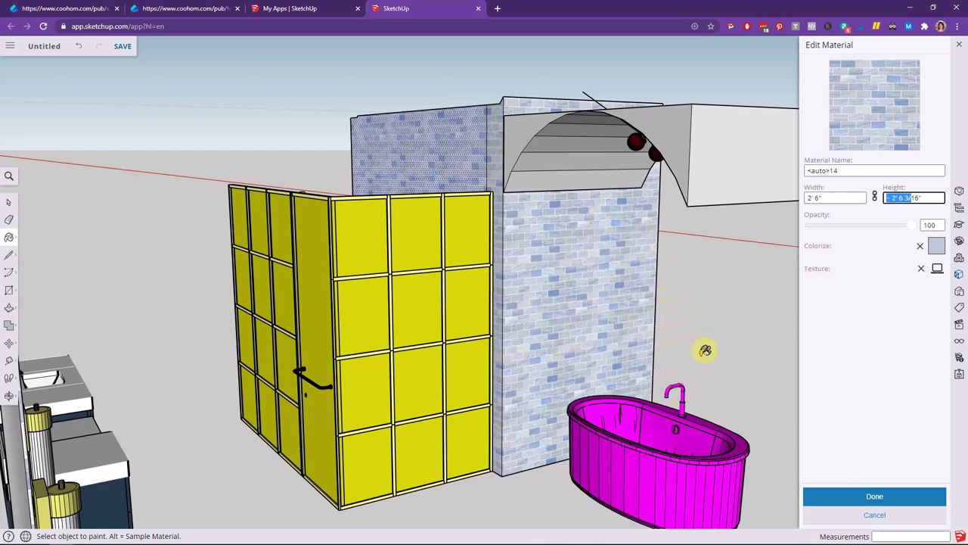
Open the arch component above the bathtub and its nested geometry for editing.
middle_drag(670, 335, 663, 272)
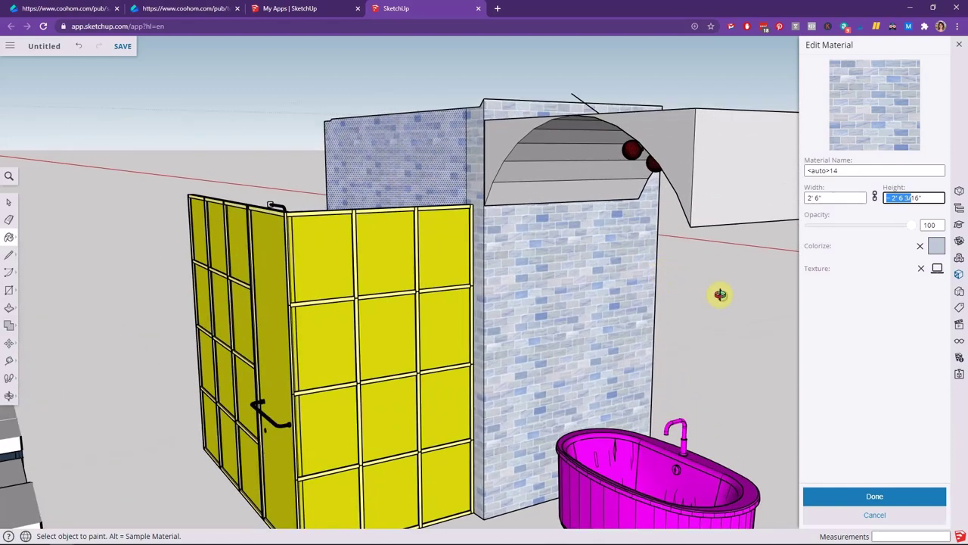
middle_drag(721, 294, 588, 162)
key(space)
click(605, 156)
double_click(620, 157)
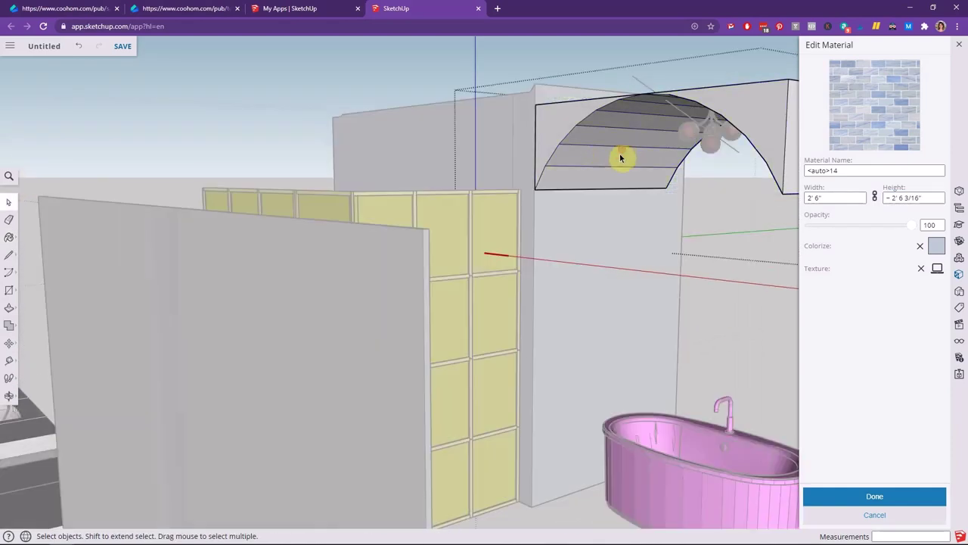
scroll(772, 148, up, 5)
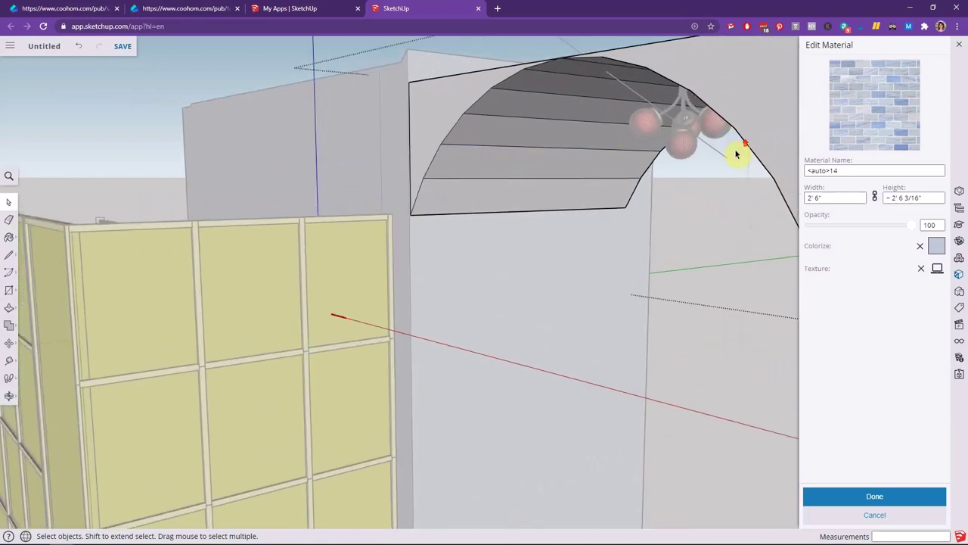
key(b)
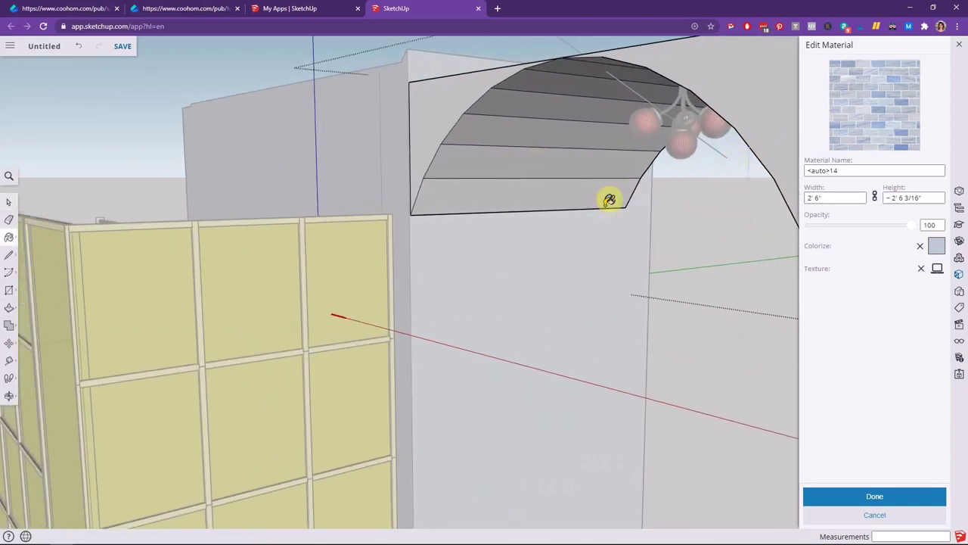
key(space)
click(558, 190)
double_click(557, 189)
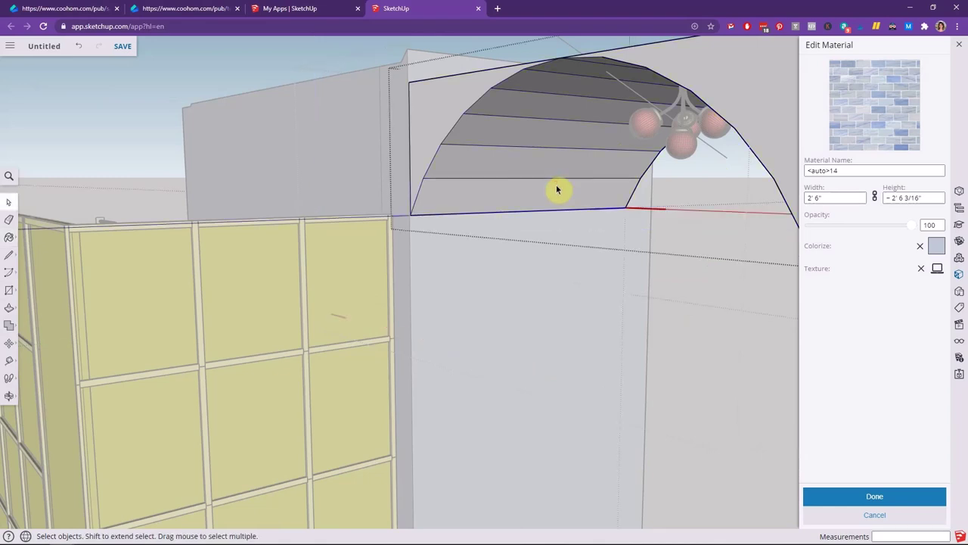
Paint the curved underside strips on the shower side of the arch with the blue tile material, up to the crown.
key(b)
click(558, 184)
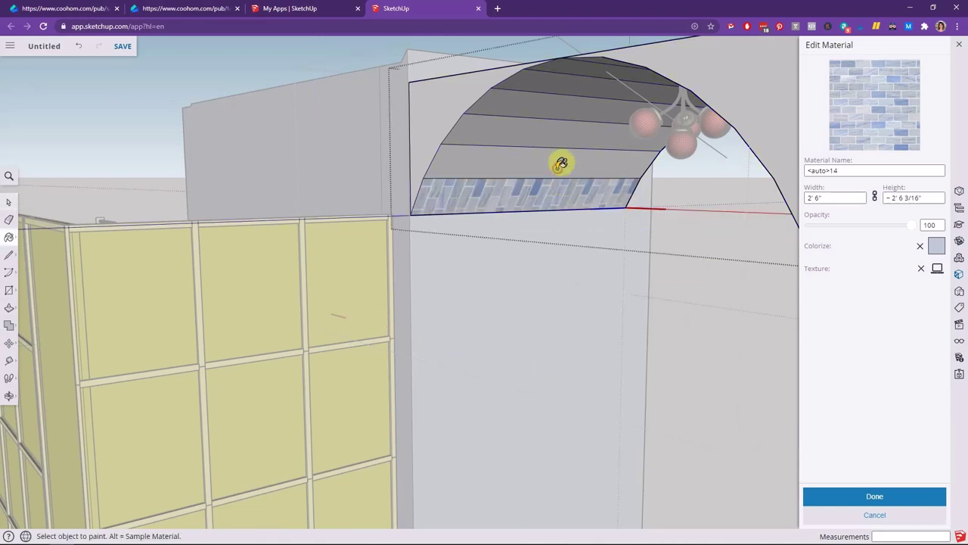
click(560, 160)
click(564, 129)
click(564, 101)
click(569, 82)
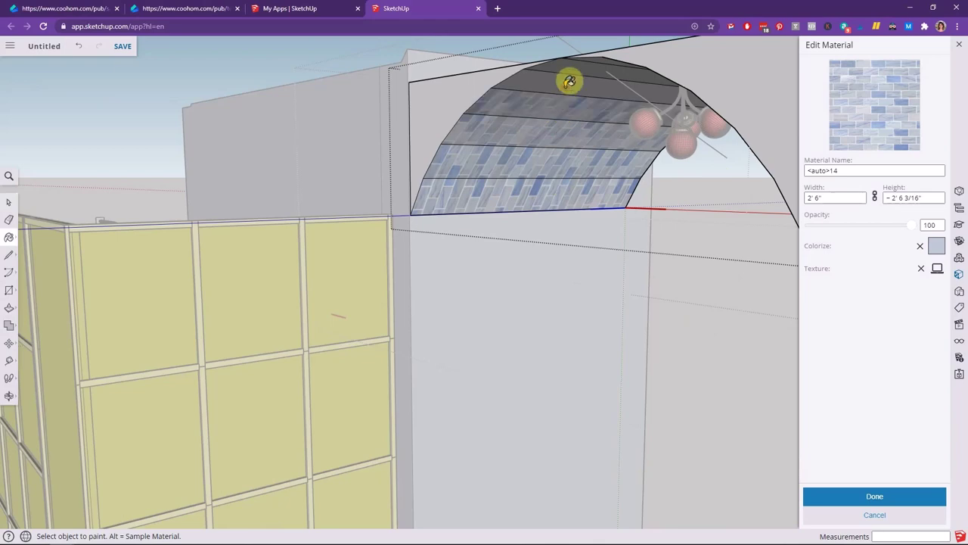
click(580, 66)
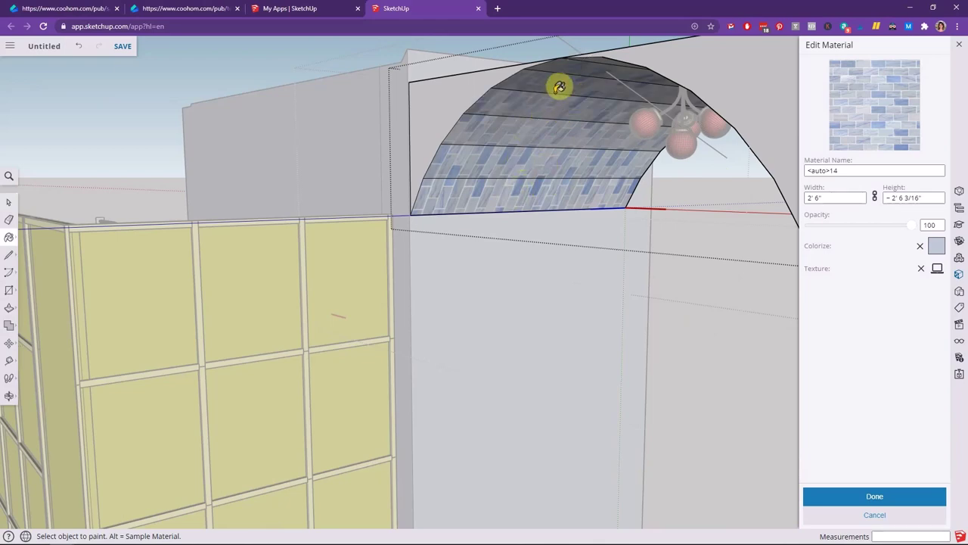
Paint the remaining underside strips of the arch, from the crown to its far end, with the blue tile material.
middle_drag(532, 353, 545, 296)
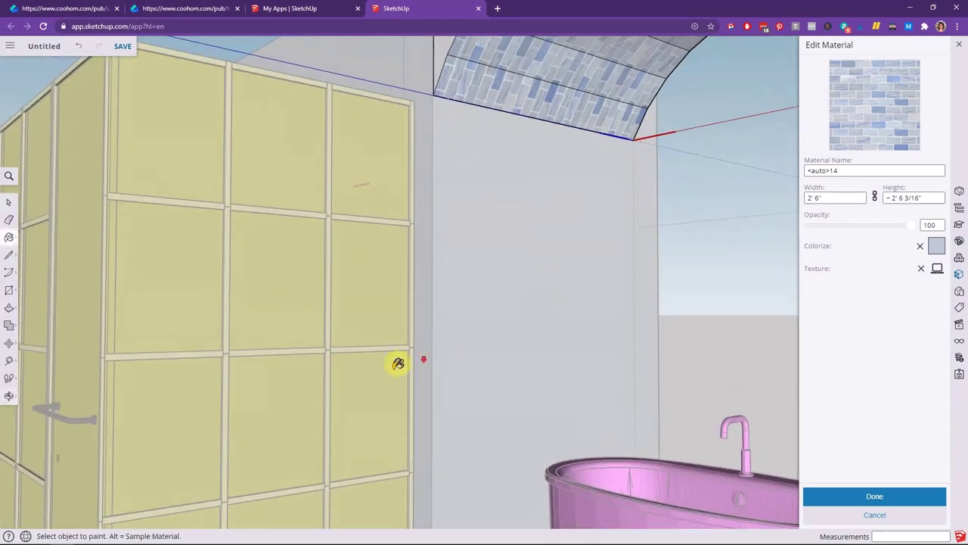
scroll(368, 374, down, 5)
mouse_move(357, 375)
middle_down()
mouse_move(554, 335)
mouse_move(636, 340)
mouse_move(533, 258)
middle_up()
scroll(533, 258, up, 5)
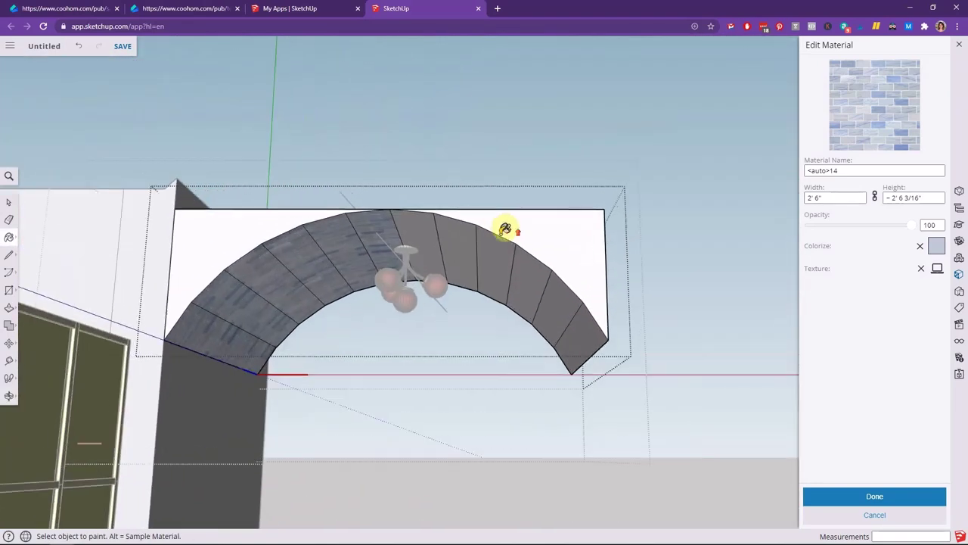
click(457, 226)
click(497, 249)
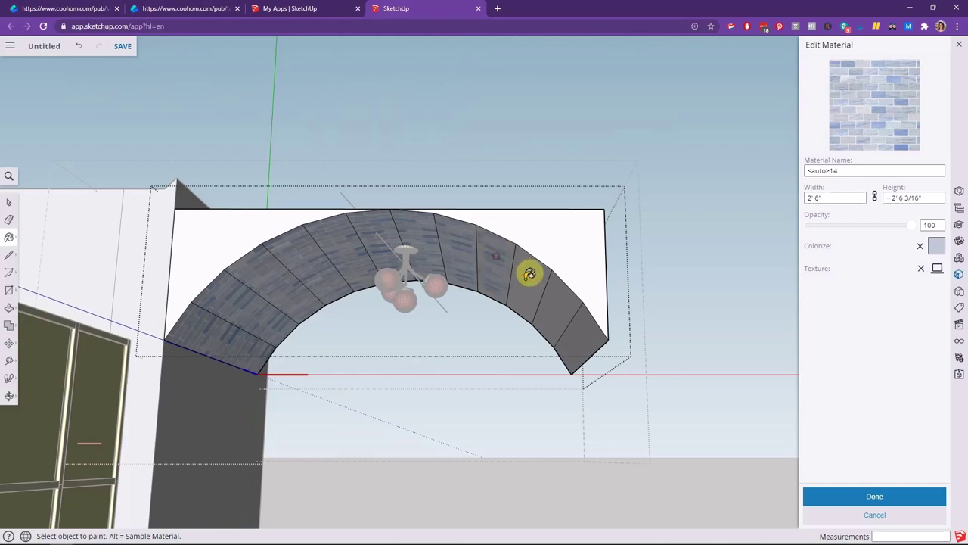
click(526, 272)
click(563, 304)
click(584, 333)
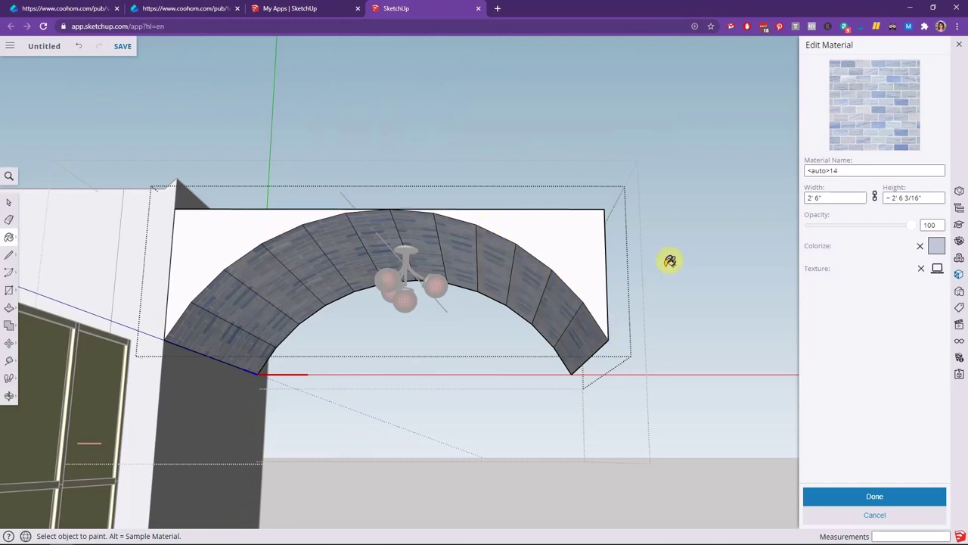
Paint the arch's front face with the blue tile material and close the component.
mouse_move(671, 260)
middle_down()
mouse_move(649, 292)
mouse_move(567, 359)
middle_up()
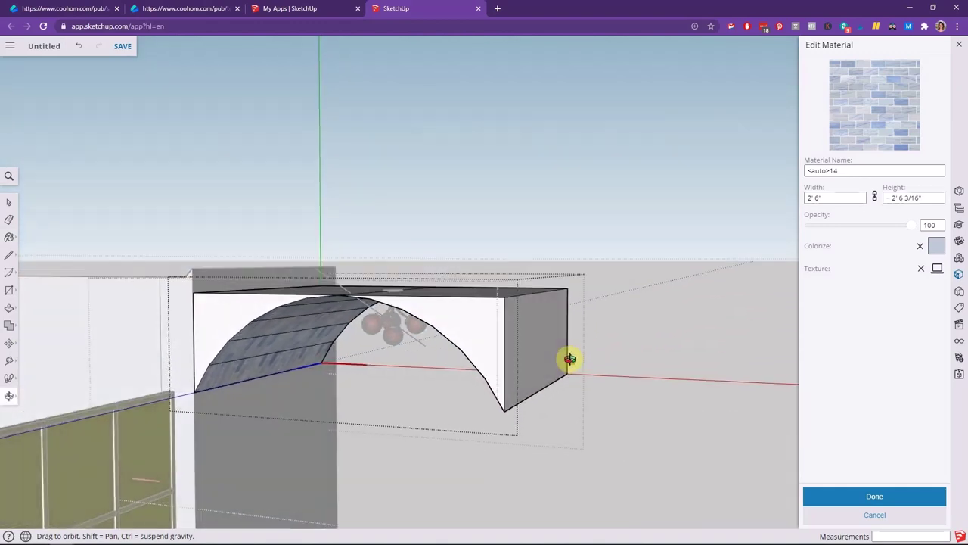
click(479, 309)
click(230, 309)
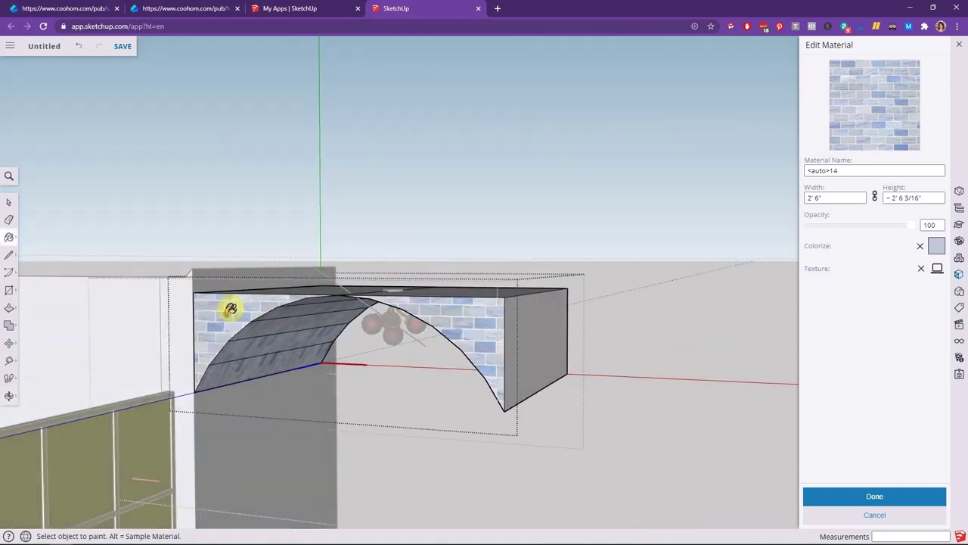
mouse_move(436, 252)
middle_down()
mouse_move(612, 285)
mouse_move(629, 298)
mouse_move(611, 321)
mouse_move(240, 291)
middle_up()
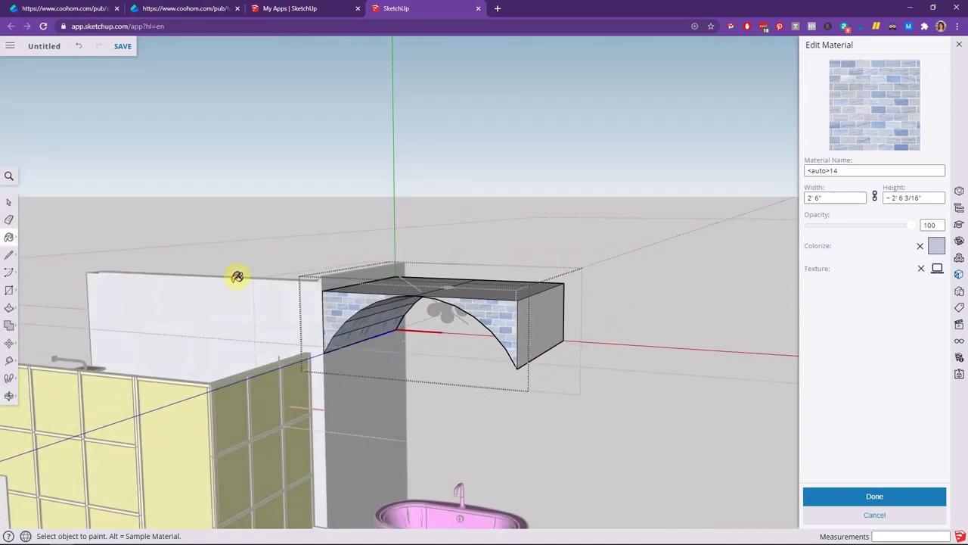
key(space)
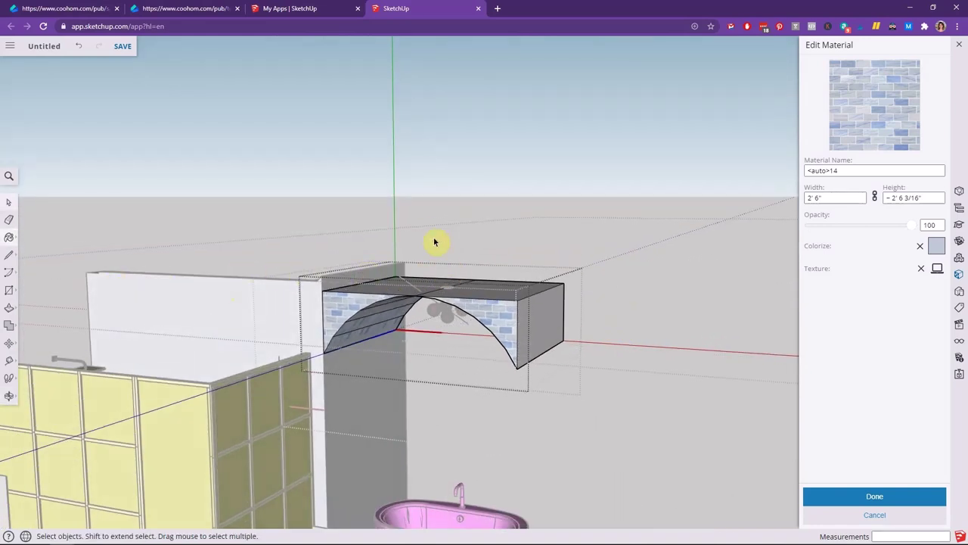
click(429, 230)
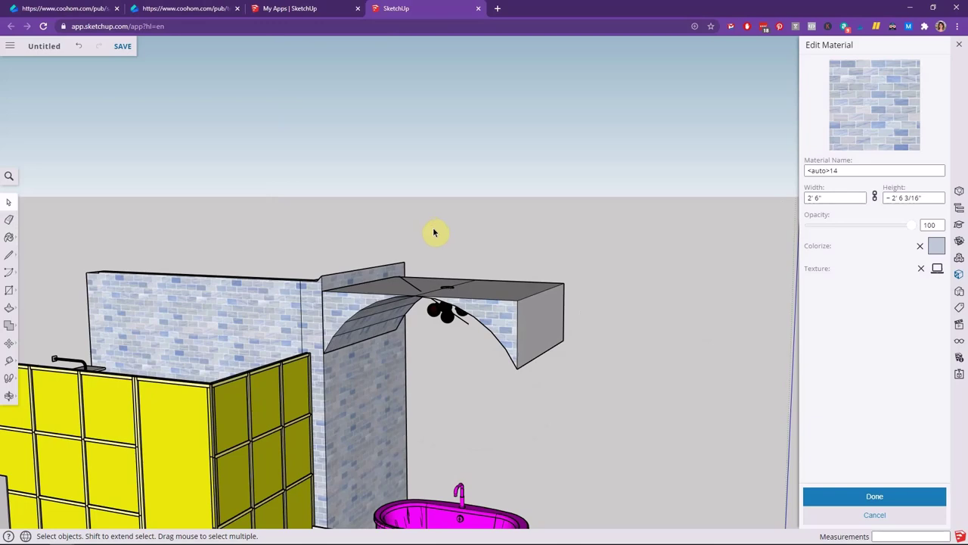
Try to erase the vertical seam line on the tiled wall beside the arch, and undo the erasure.
scroll(337, 322, up, 5)
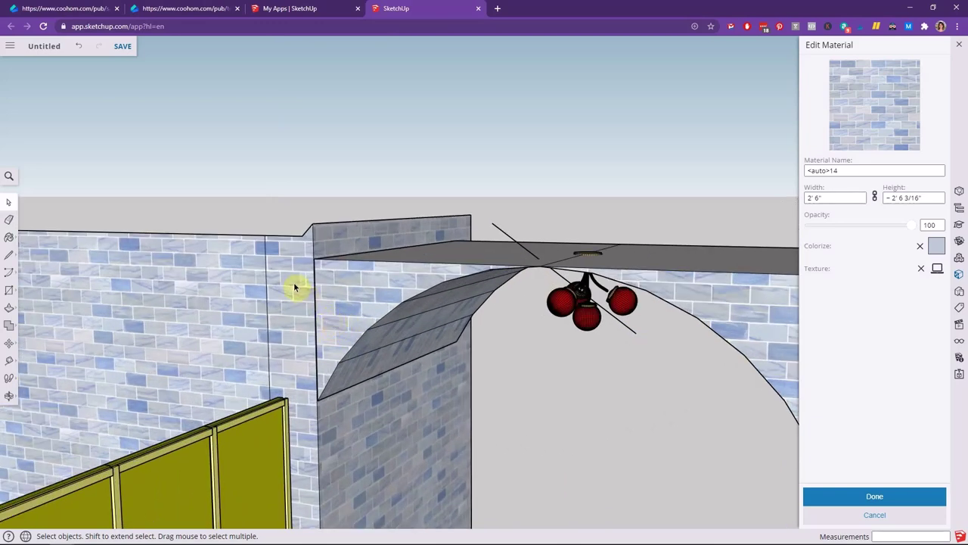
scroll(257, 278, up, 4)
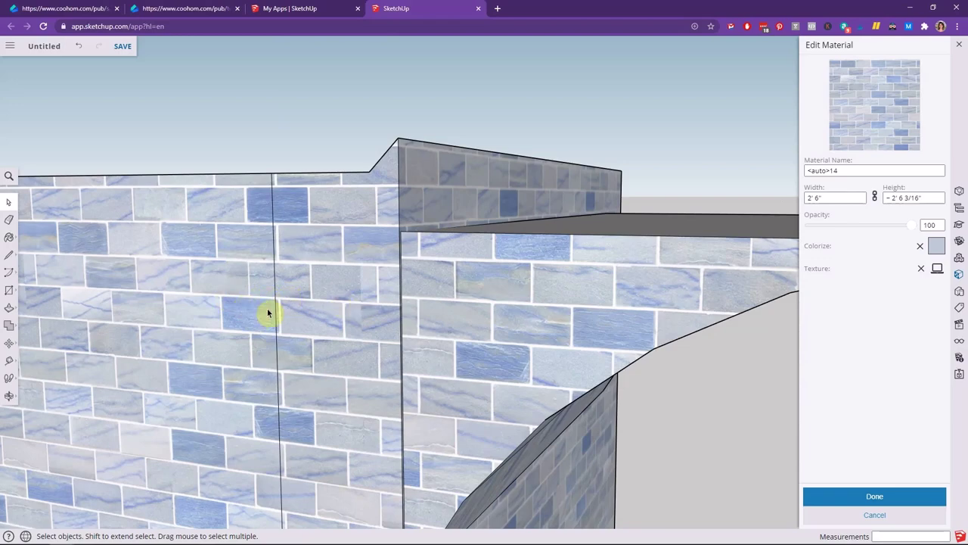
scroll(227, 257, down, 5)
mouse_move(227, 262)
middle_down()
mouse_move(395, 262)
mouse_move(227, 303)
middle_up()
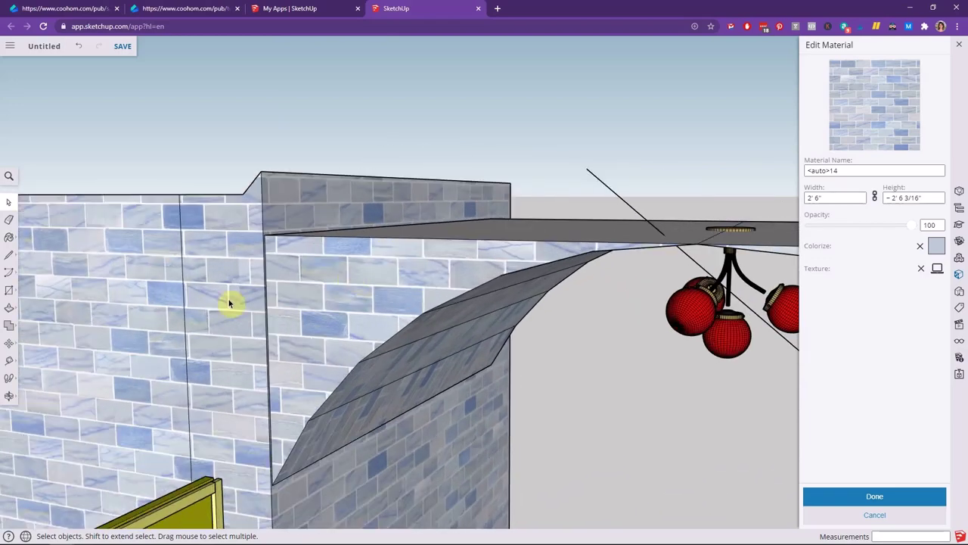
click(229, 303)
click(229, 303)
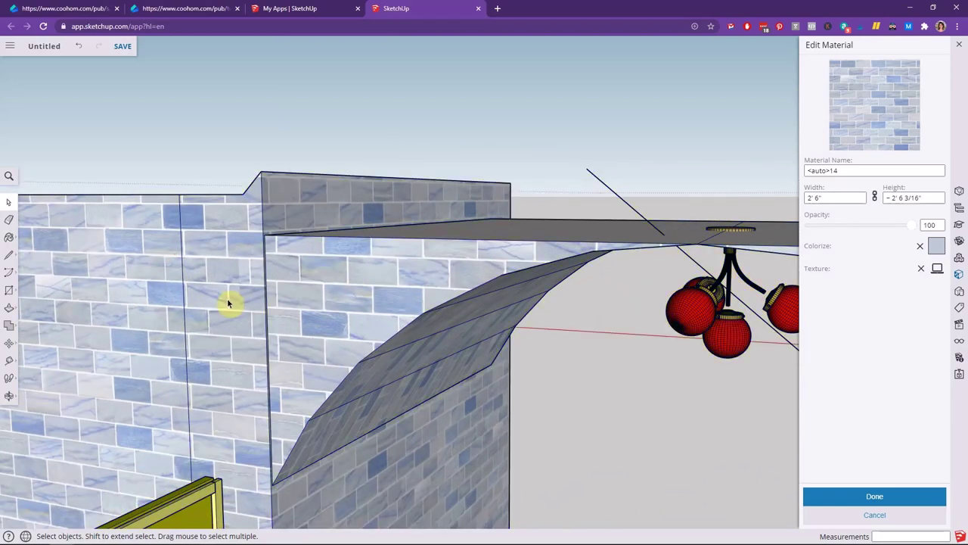
key(e)
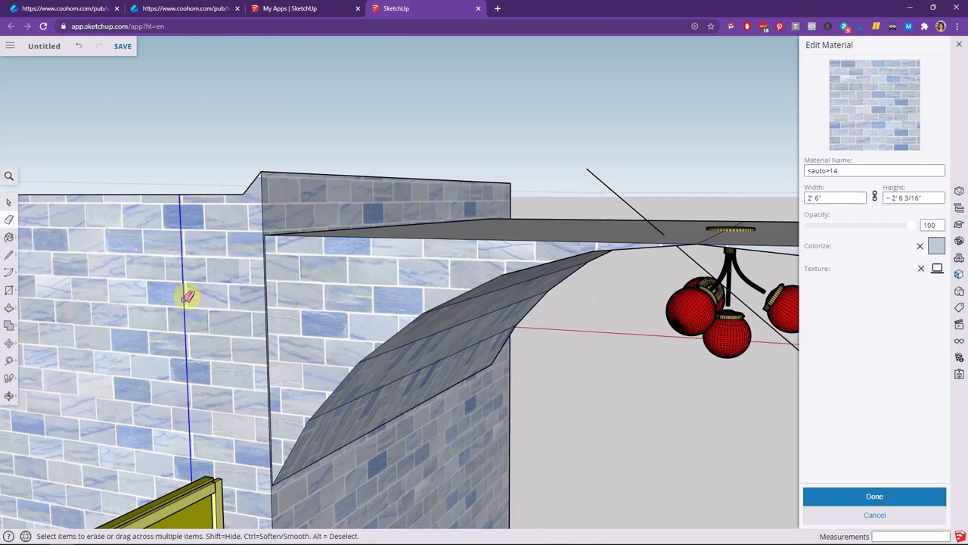
click(187, 296)
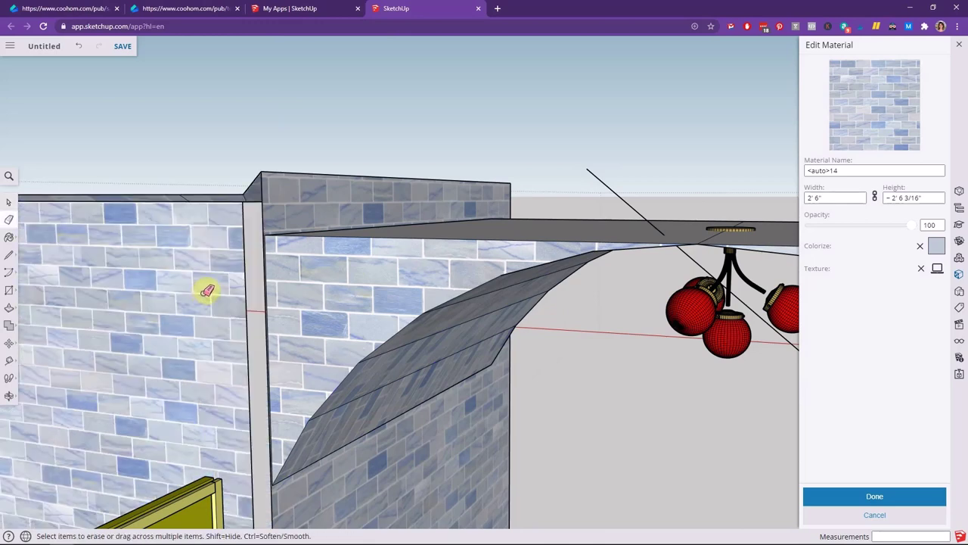
click(250, 278)
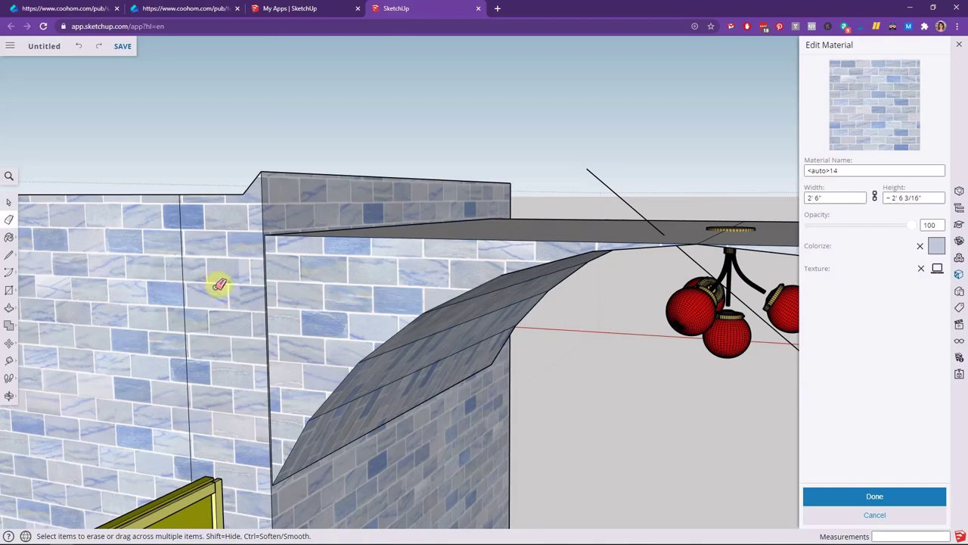
Move the arch component about 7/16" sideways so its upper corner meets the edge of the adjoining tiled wall, closing the gap.
scroll(299, 240, up, 4)
scroll(290, 244, down, 3)
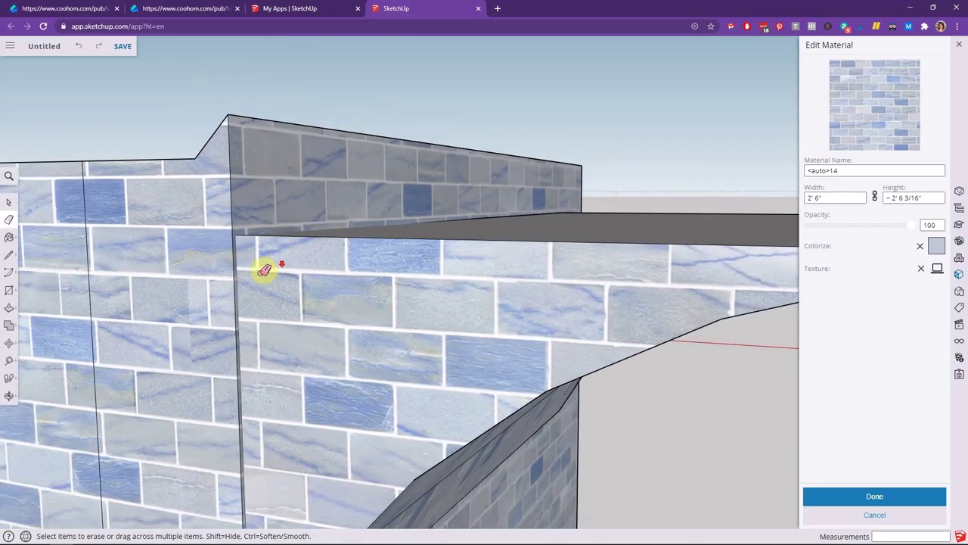
scroll(264, 270, up, 1)
scroll(276, 284, up, 1)
scroll(268, 261, up, 4)
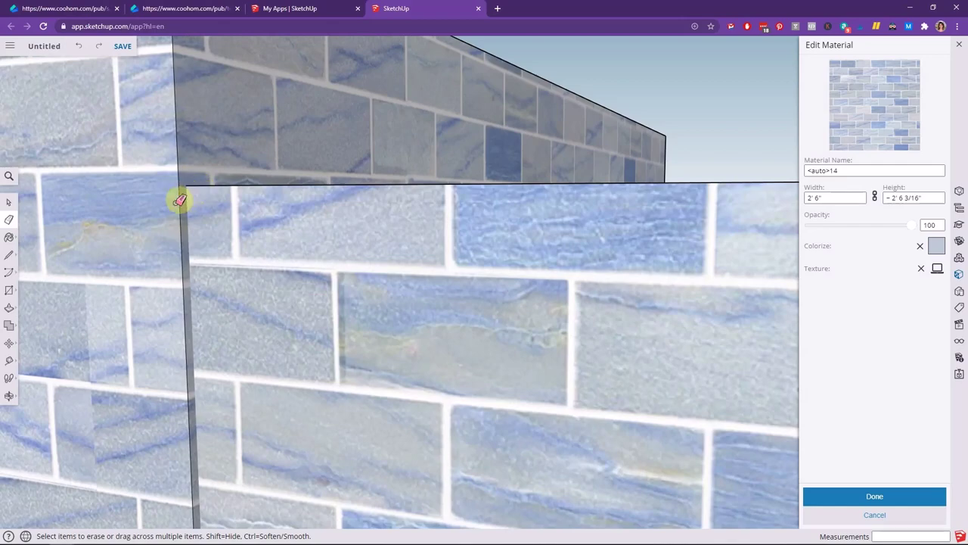
scroll(222, 248, down, 3)
key(space)
click(239, 267)
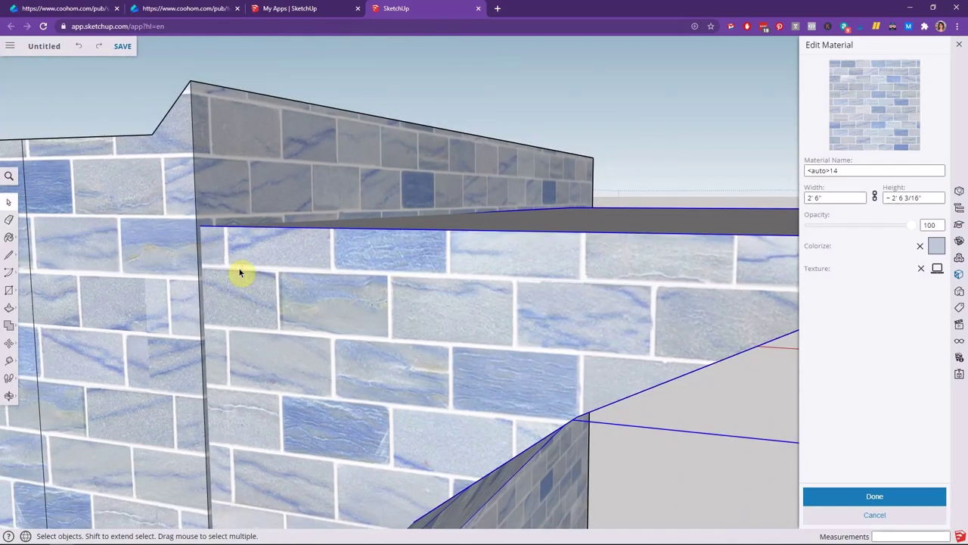
key(m)
drag(232, 255, 240, 255)
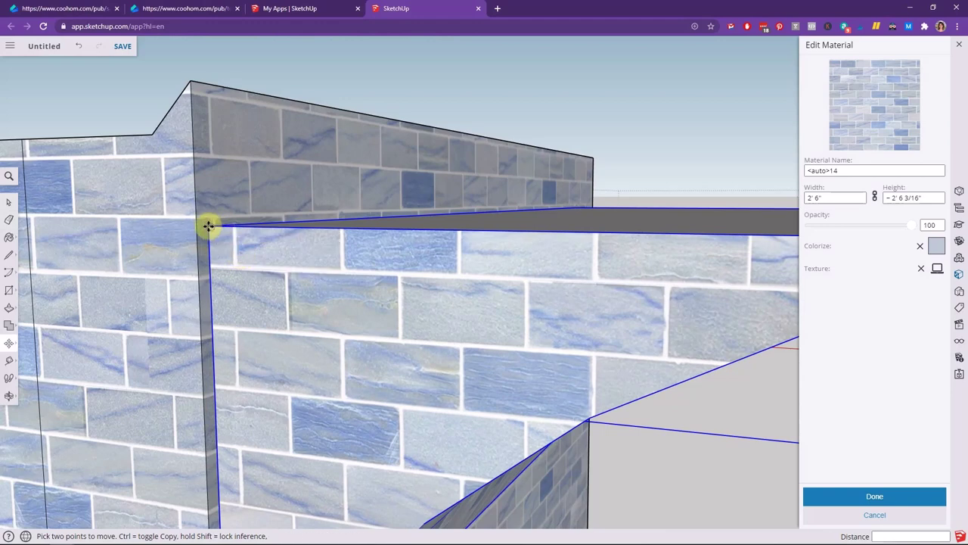
drag(208, 224, 196, 225)
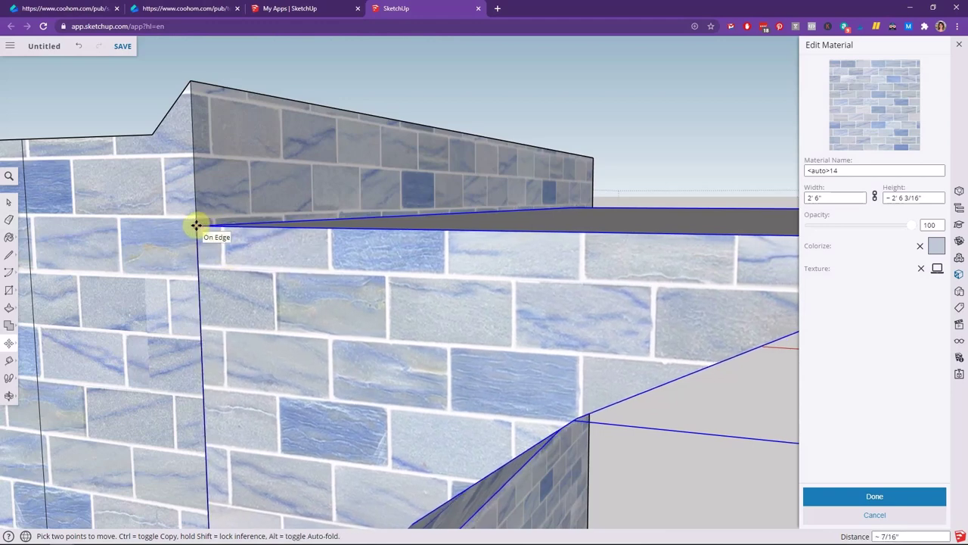
click(196, 224)
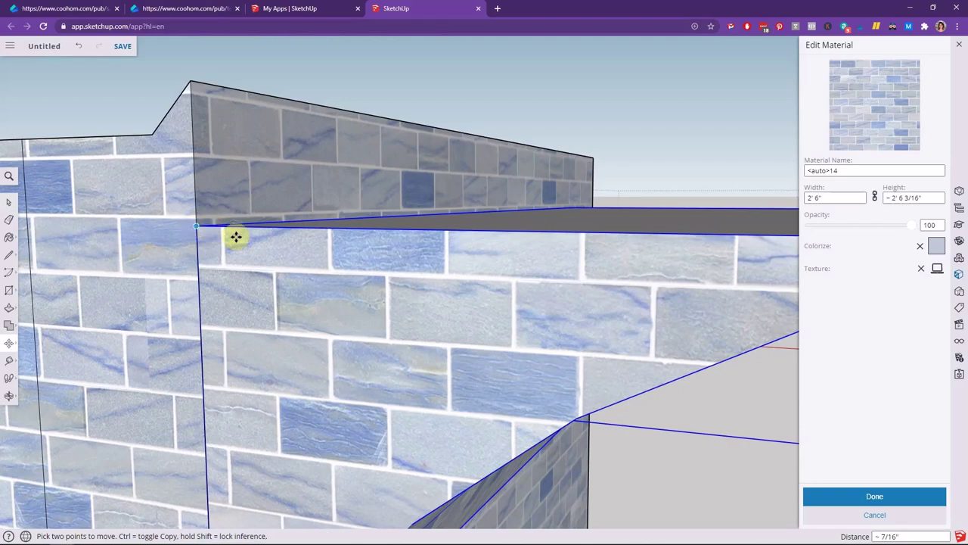
scroll(335, 281, down, 5)
scroll(257, 346, up, 5)
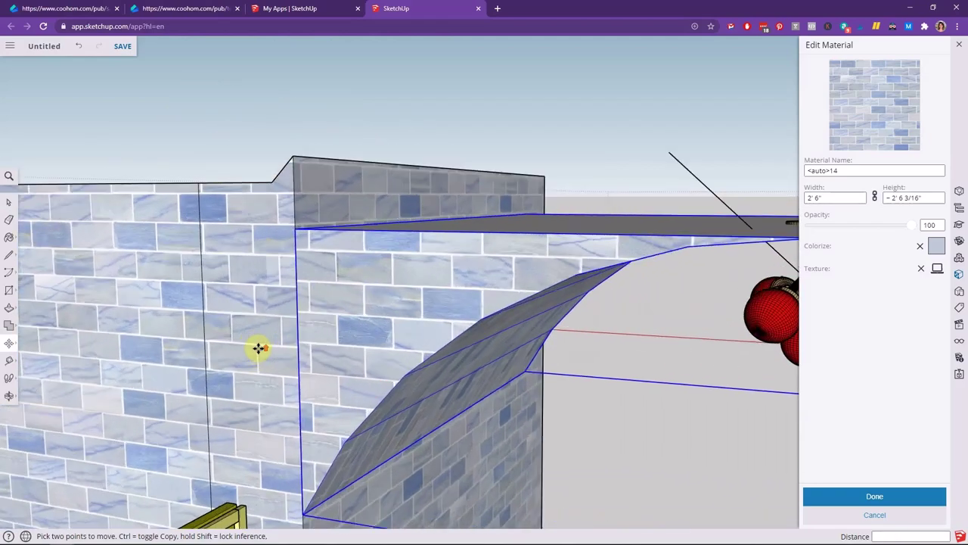
key(space)
click(233, 90)
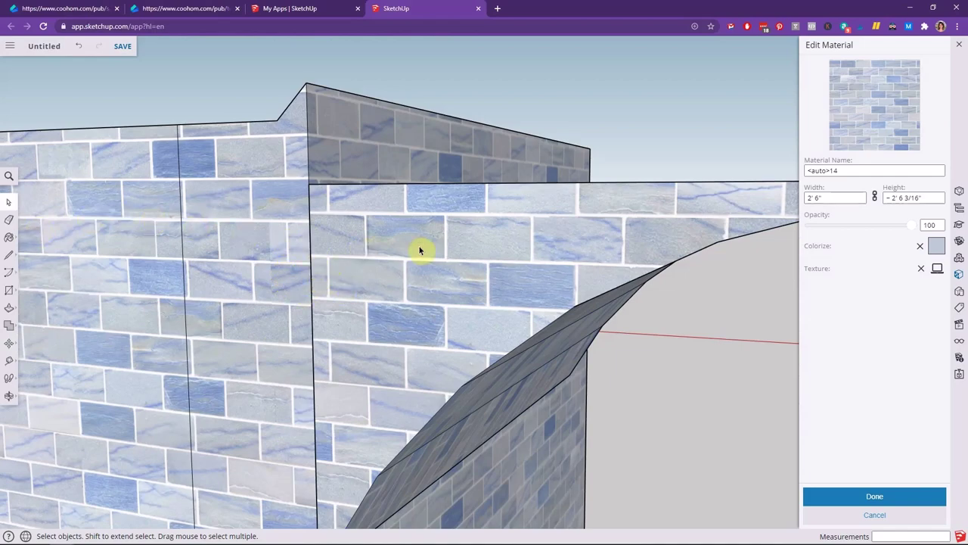
scroll(607, 281, down, 5)
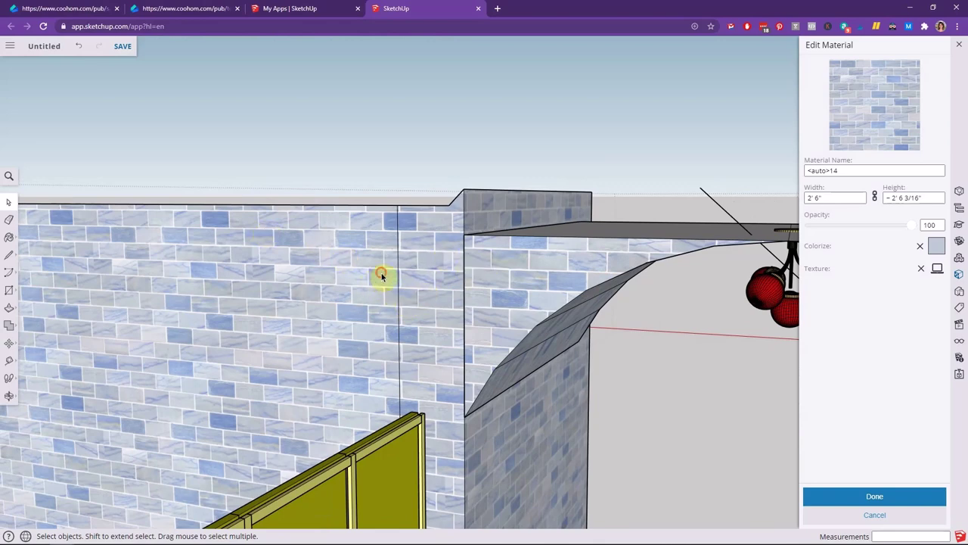
click(382, 276)
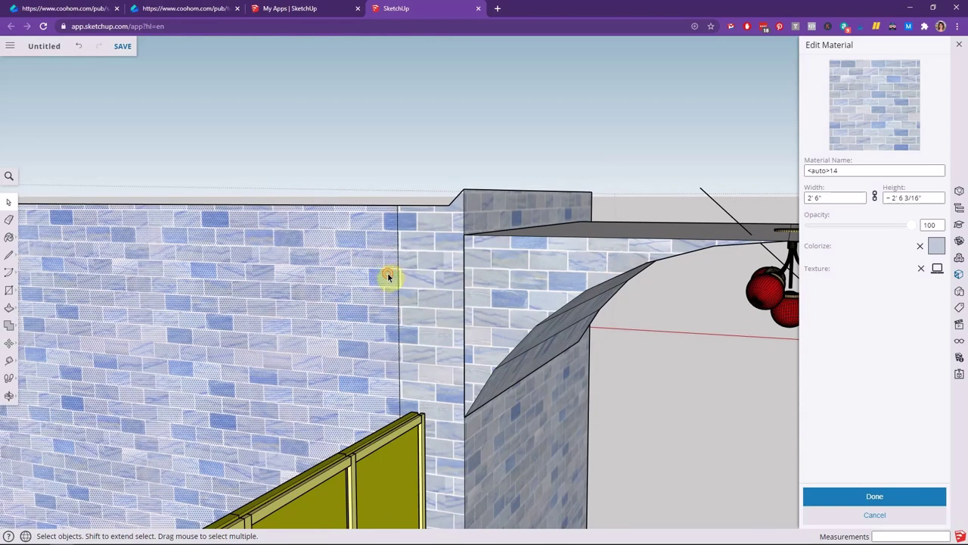
triple_click(388, 277)
right_click(387, 277)
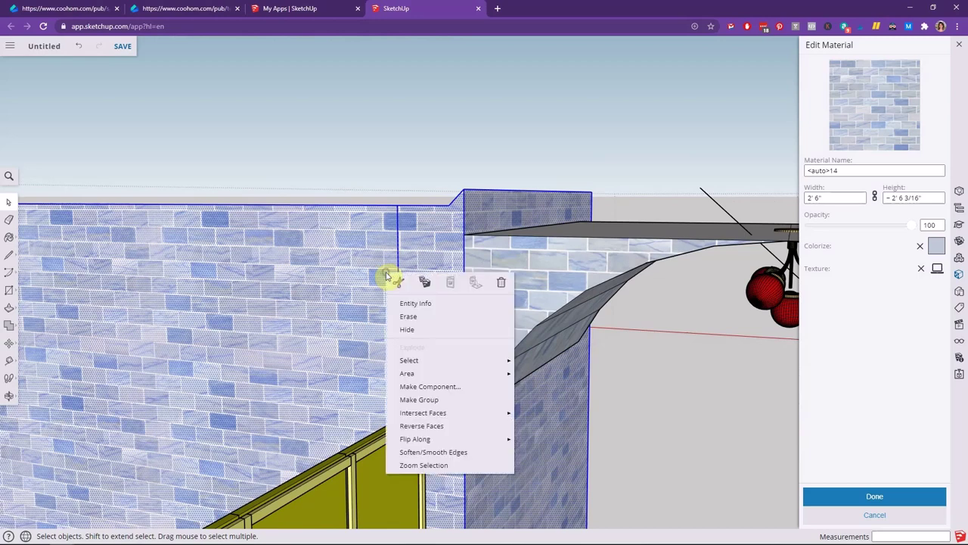
Explode the arch component into loose geometry beside the tiled wall.
scroll(389, 277, down, 1)
middle_drag(389, 277, 498, 270)
click(501, 254)
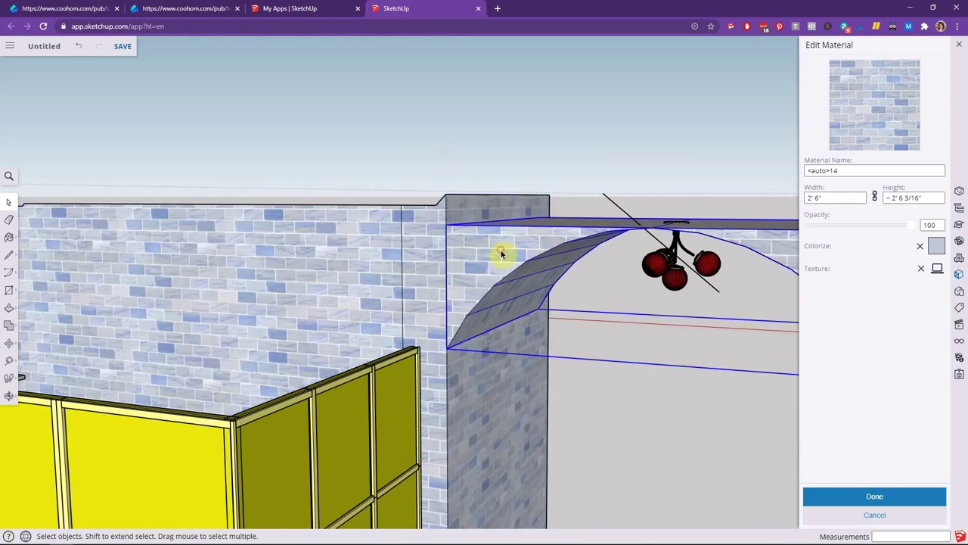
right_click(499, 253)
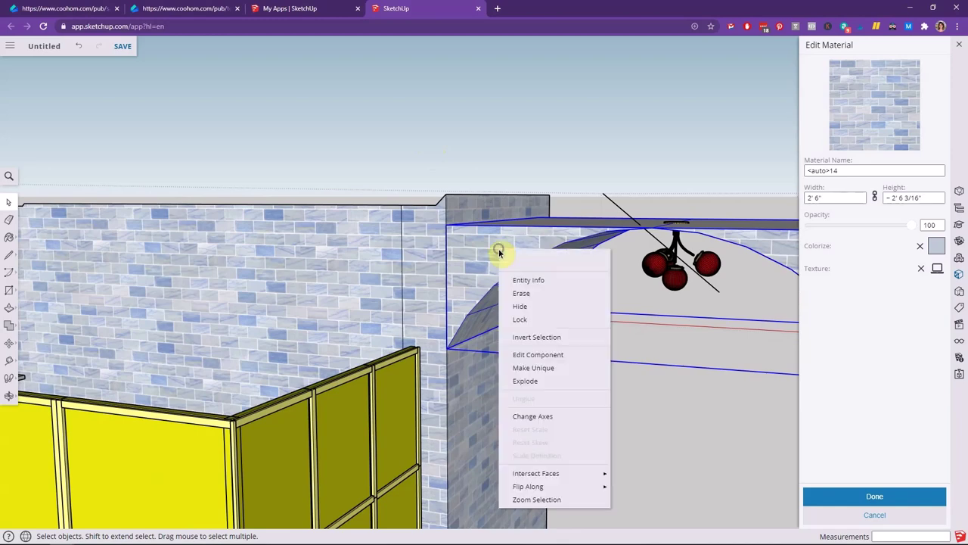
click(528, 388)
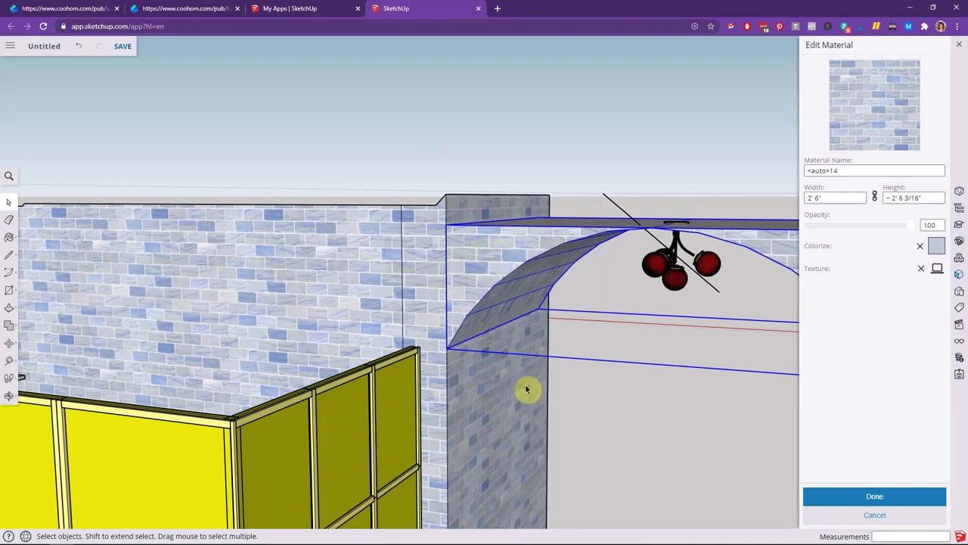
right_click(487, 264)
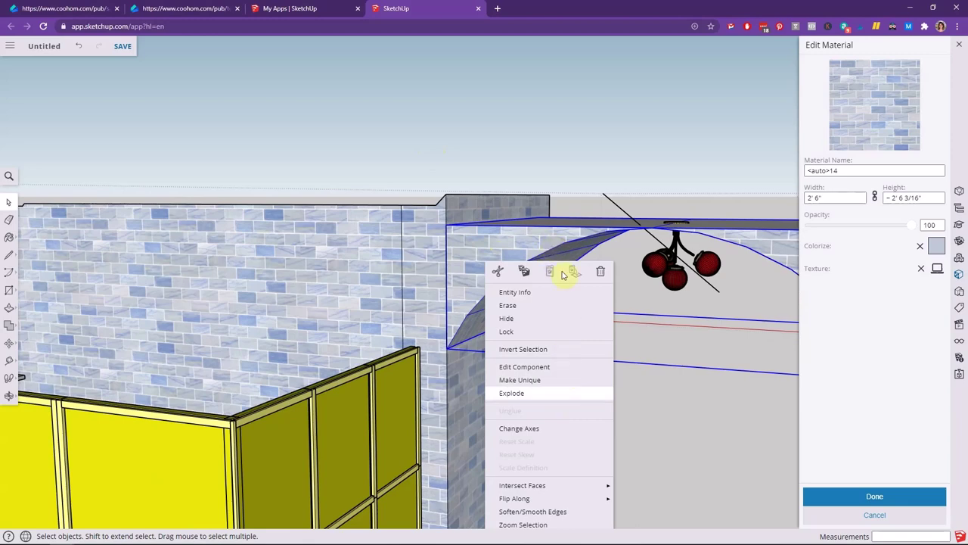
click(640, 415)
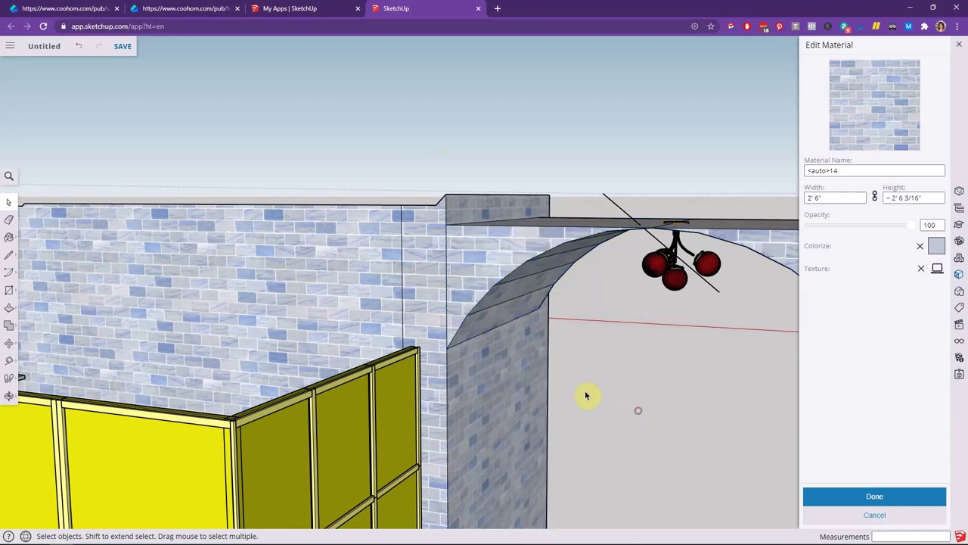
Erase the vertical edge between the tiled wall and the arch's front face.
scroll(456, 279, up, 3)
click(435, 274)
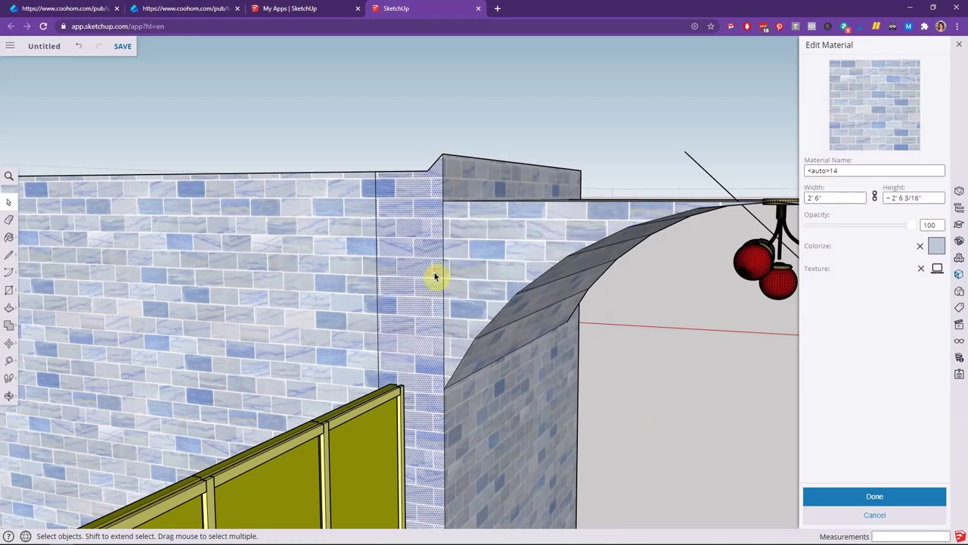
click(474, 270)
scroll(452, 227, up, 4)
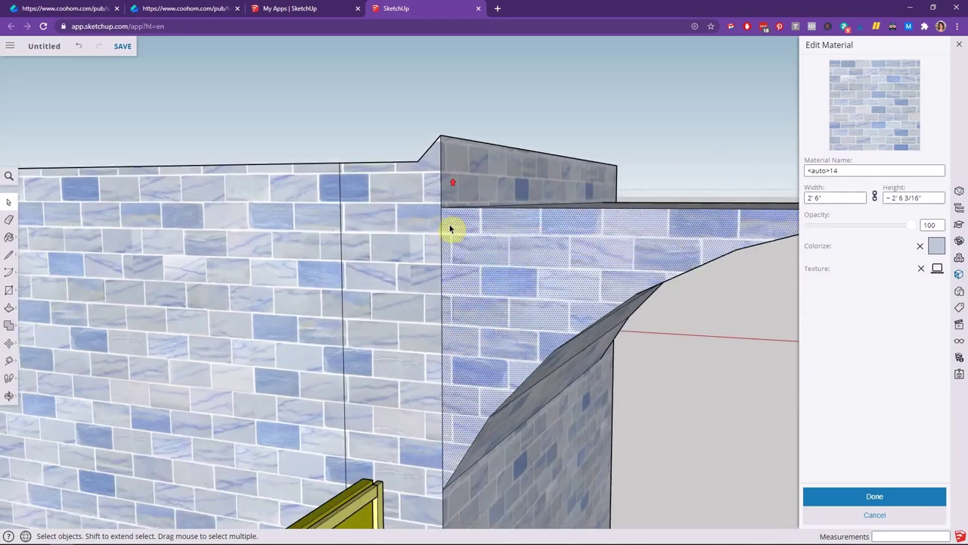
scroll(446, 225, up, 6)
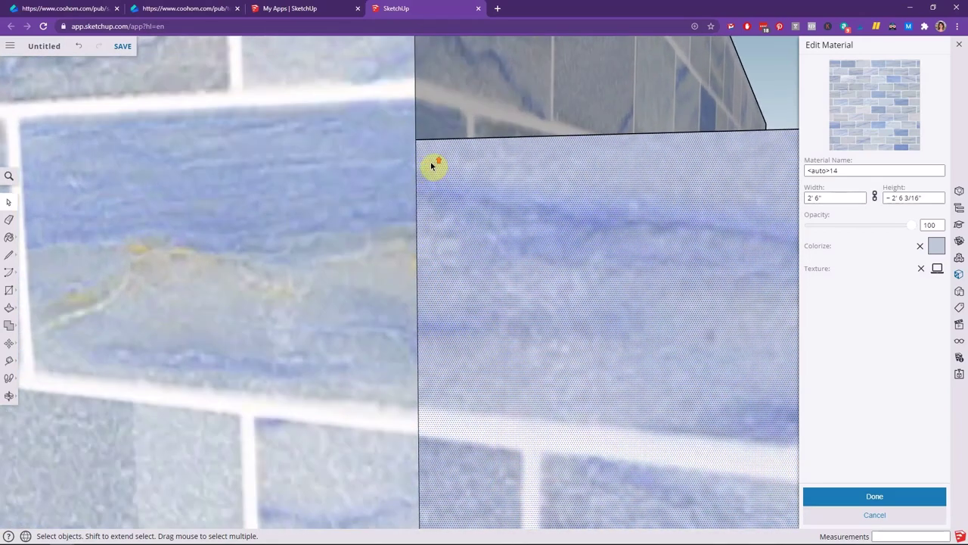
scroll(437, 180, down, 10)
key(e)
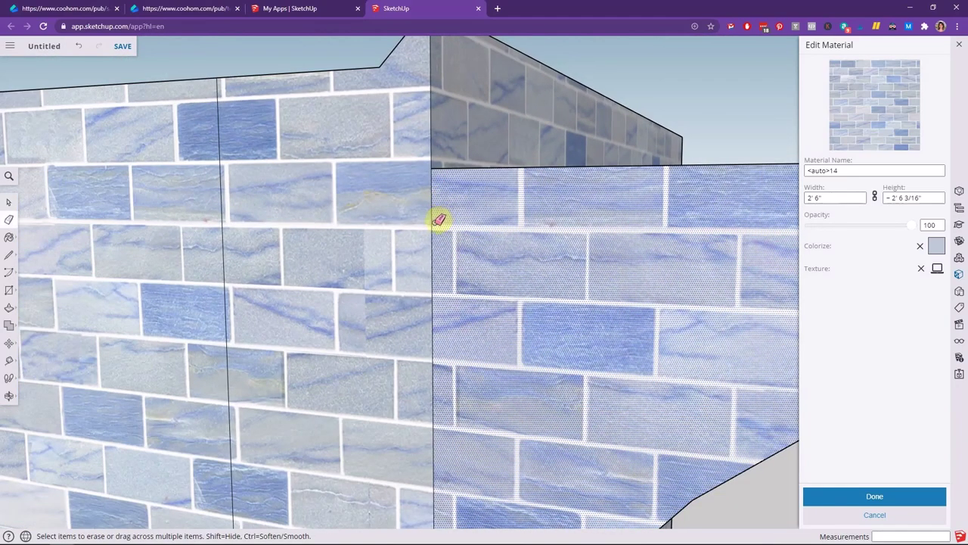
click(435, 221)
mouse_move(441, 210)
middle_down()
mouse_move(477, 219)
mouse_move(443, 246)
mouse_move(464, 210)
middle_up()
scroll(465, 210, up, 3)
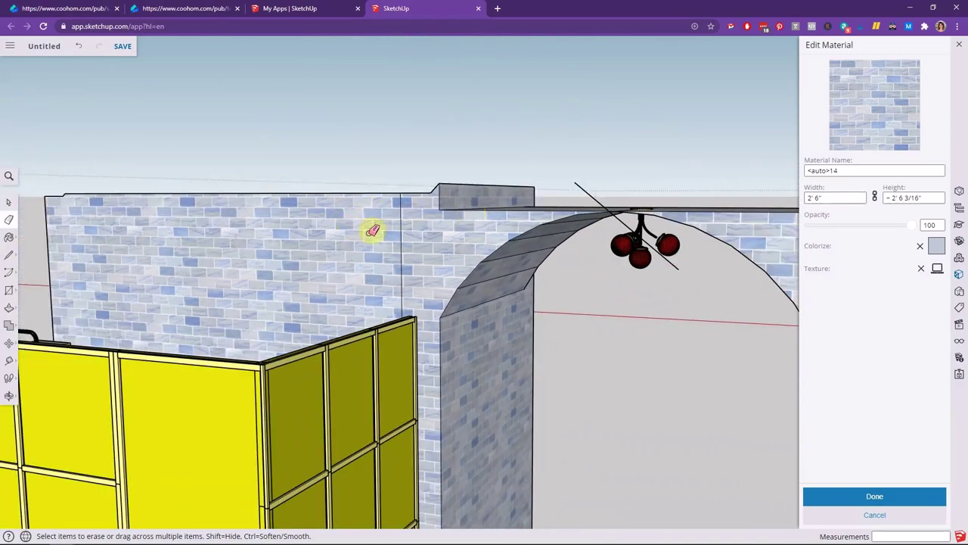
scroll(308, 267, down, 5)
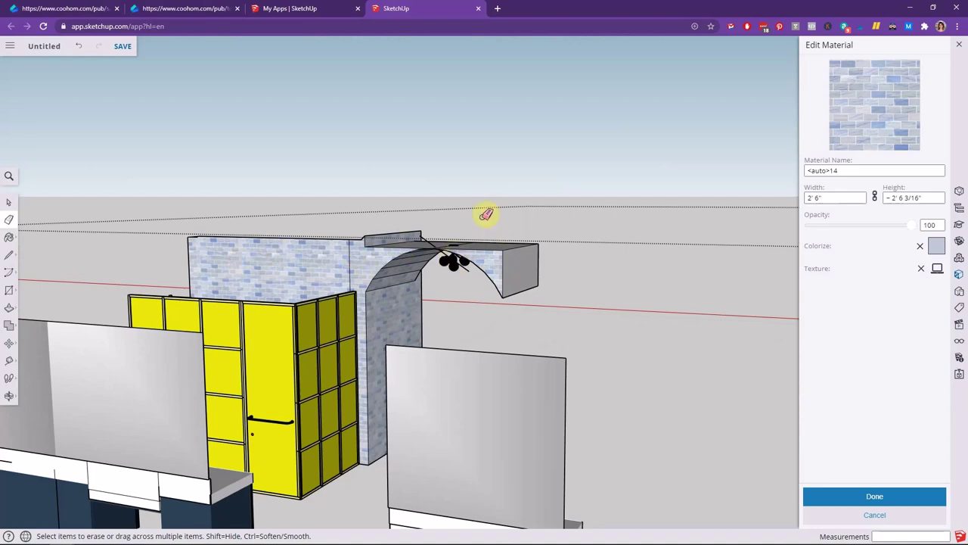
Finish editing the blue tile material and return to the material library.
key(space)
scroll(588, 253, down, 3)
middle_drag(614, 267, 40, 364)
scroll(325, 368, up, 6)
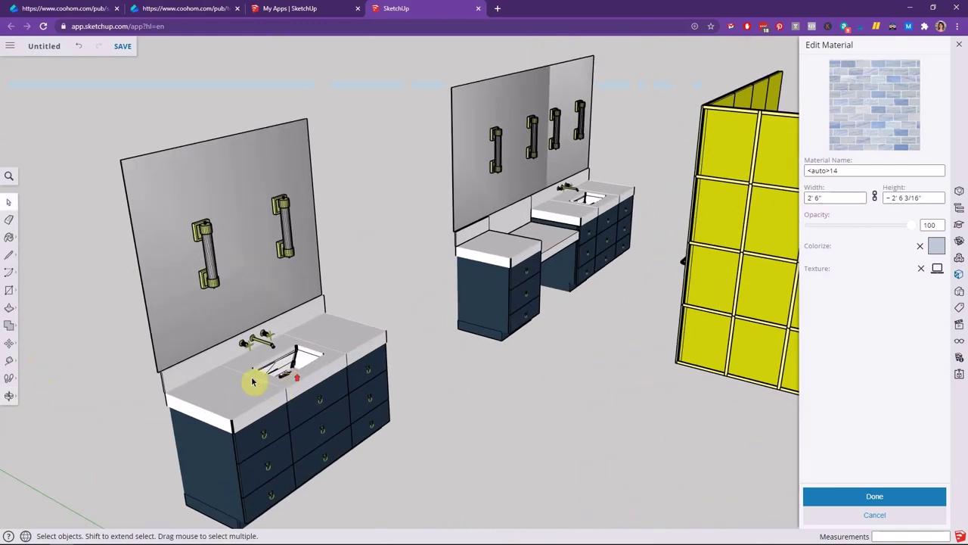
scroll(515, 273, down, 5)
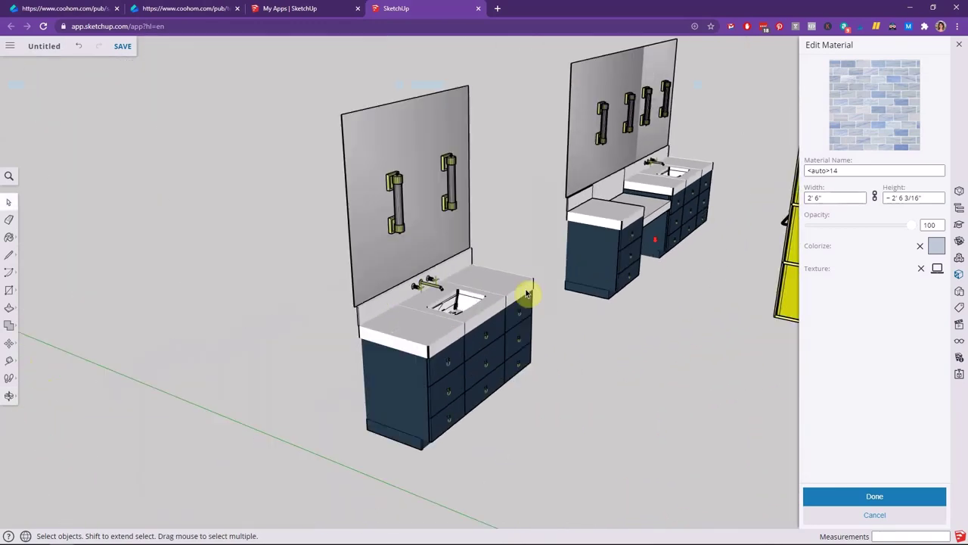
scroll(647, 208, up, 3)
click(532, 274)
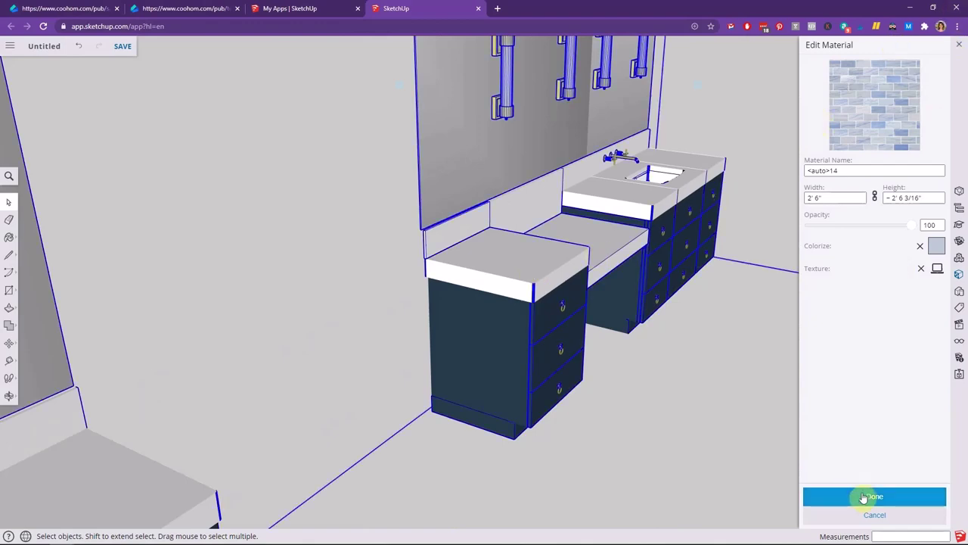
scroll(551, 406, down, 5)
scroll(509, 342, down, 2)
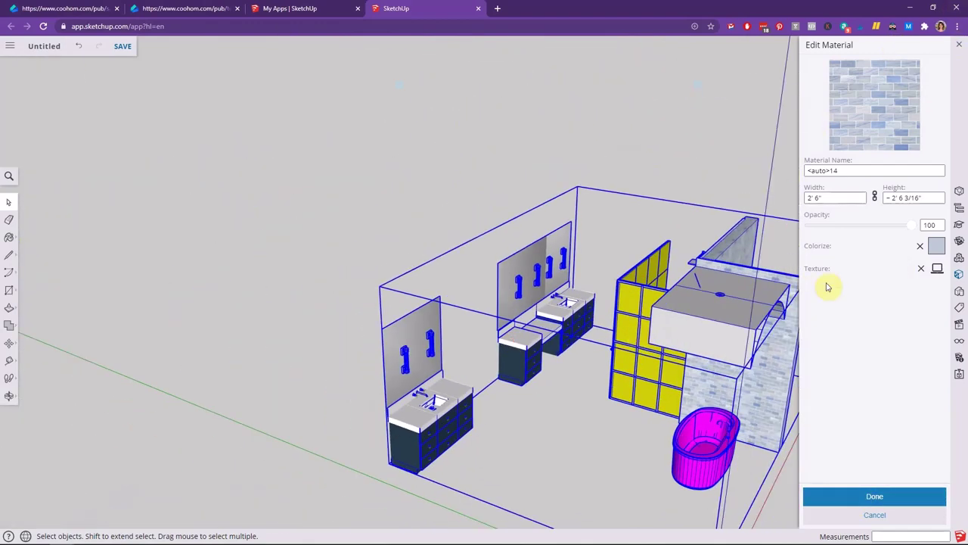
click(867, 500)
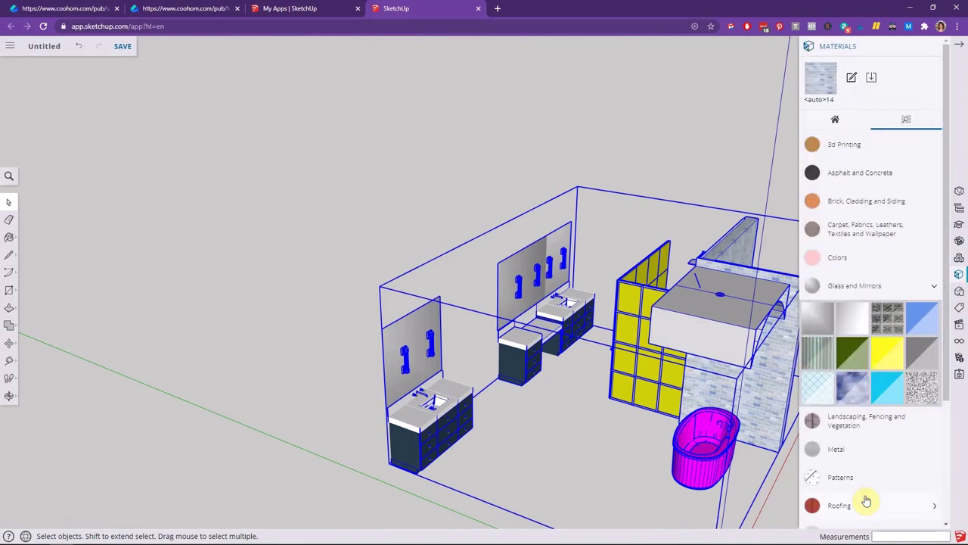
Pick the light marble texture from the Stone materials as the paint material.
scroll(617, 353, down, 1)
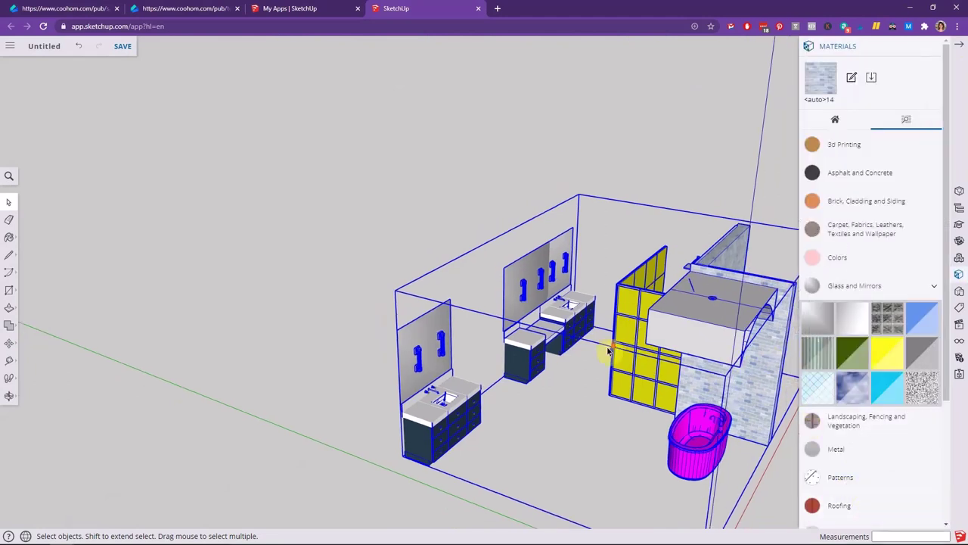
scroll(767, 270, up, 2)
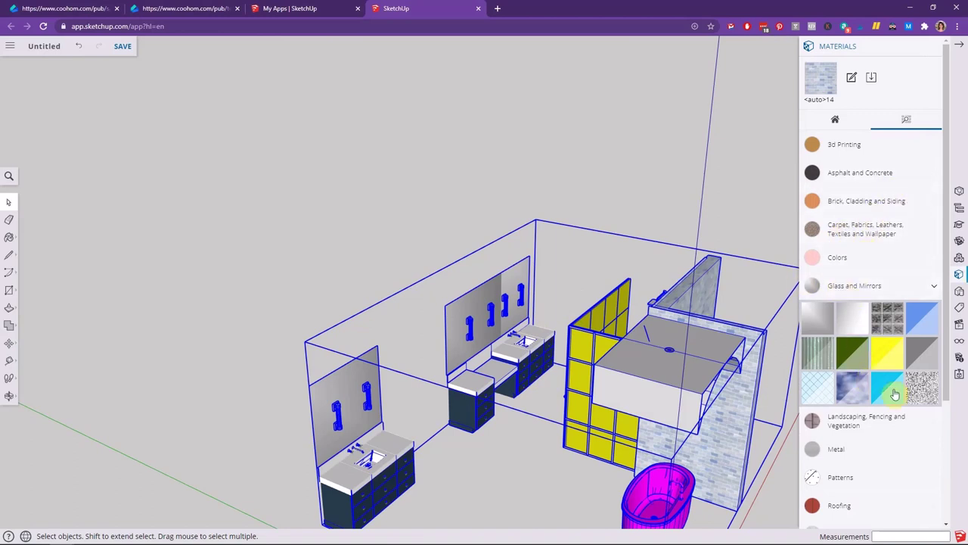
scroll(894, 411, down, 3)
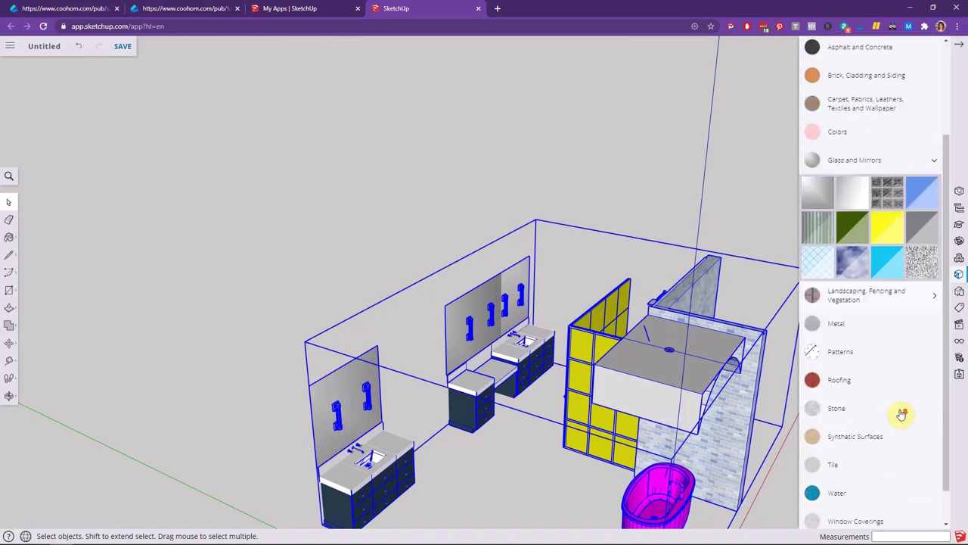
click(882, 369)
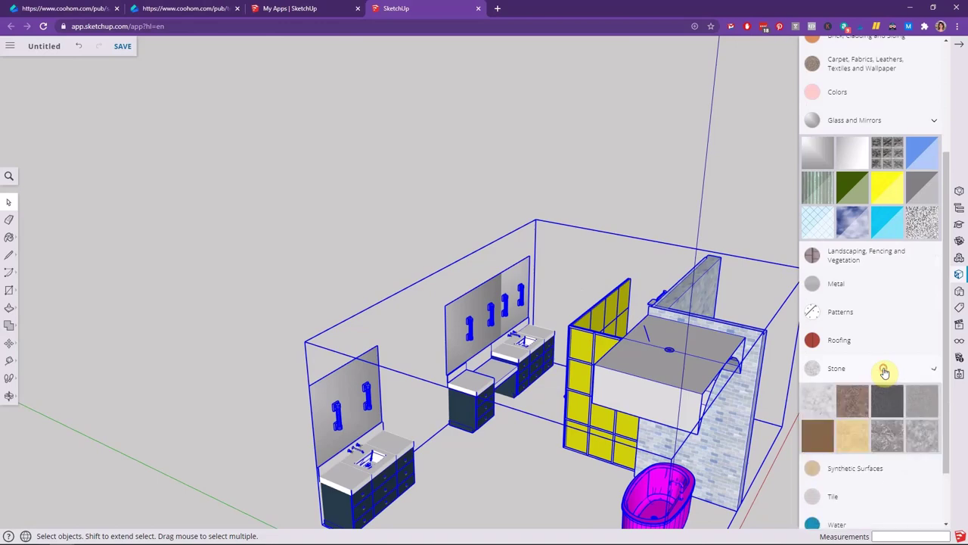
click(820, 401)
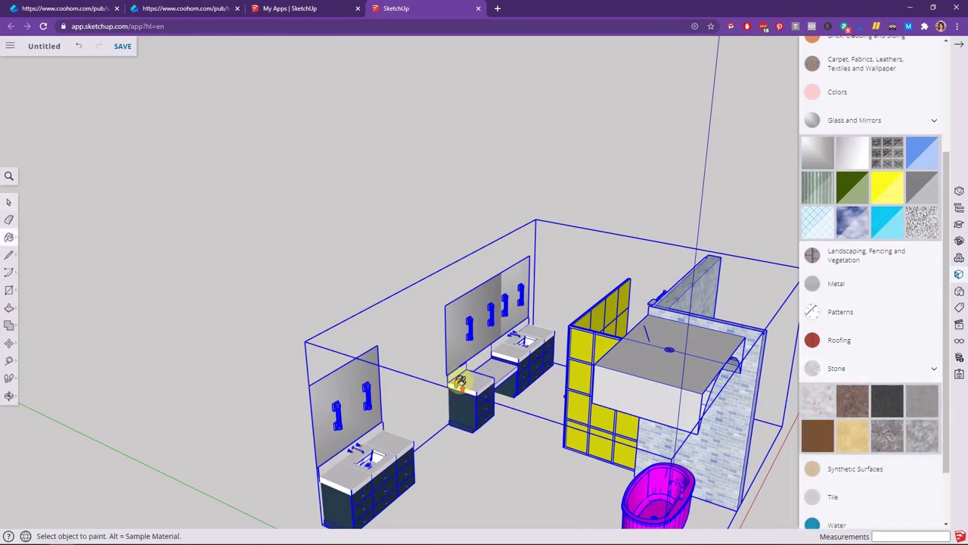
Select all the countertop geometry of the longer vanity and paint it with Carrera Marble from the Stone materials.
scroll(460, 378, up, 5)
key(space)
click(503, 391)
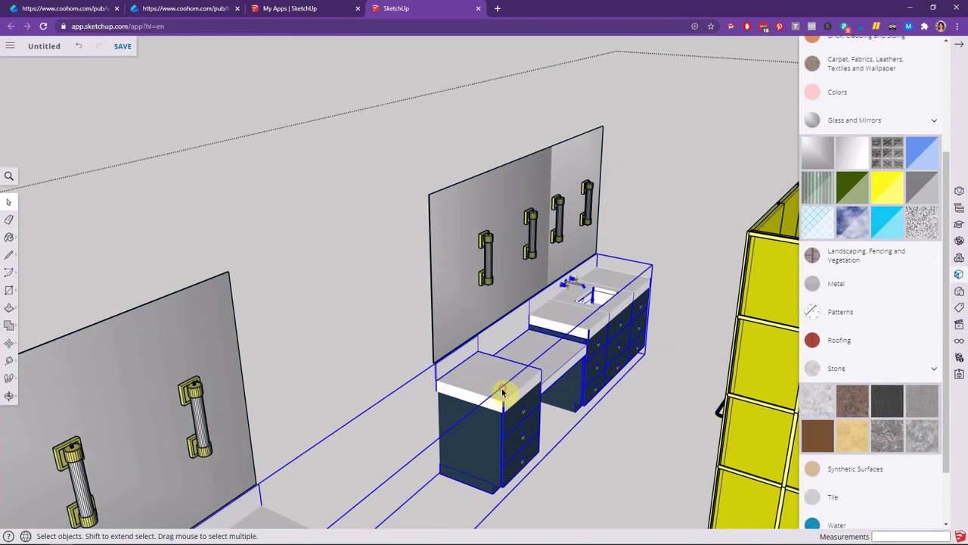
triple_click(507, 381)
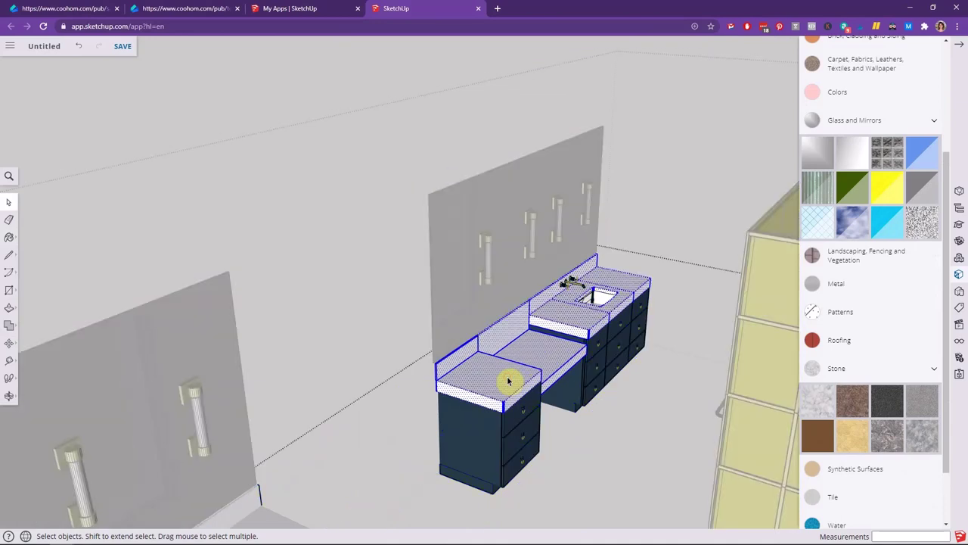
scroll(545, 371, up, 5)
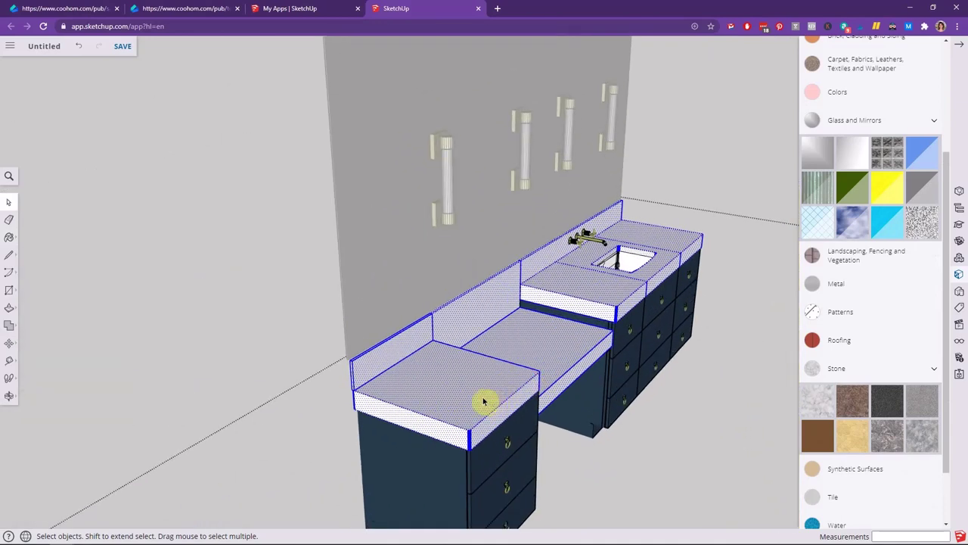
click(823, 401)
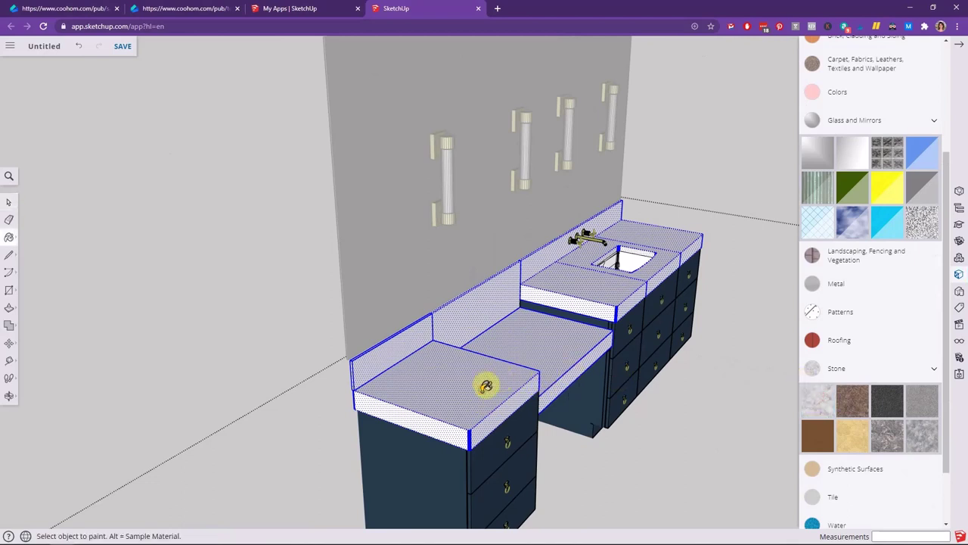
click(485, 383)
Paint the longer vanity's backsplash and remaining unpainted countertop faces with Carrera Marble.
key(space)
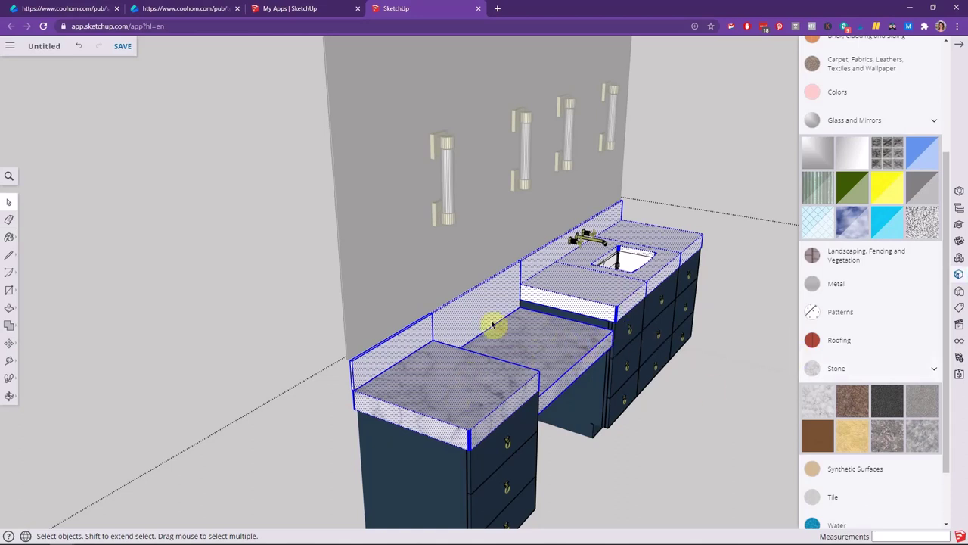
key(b)
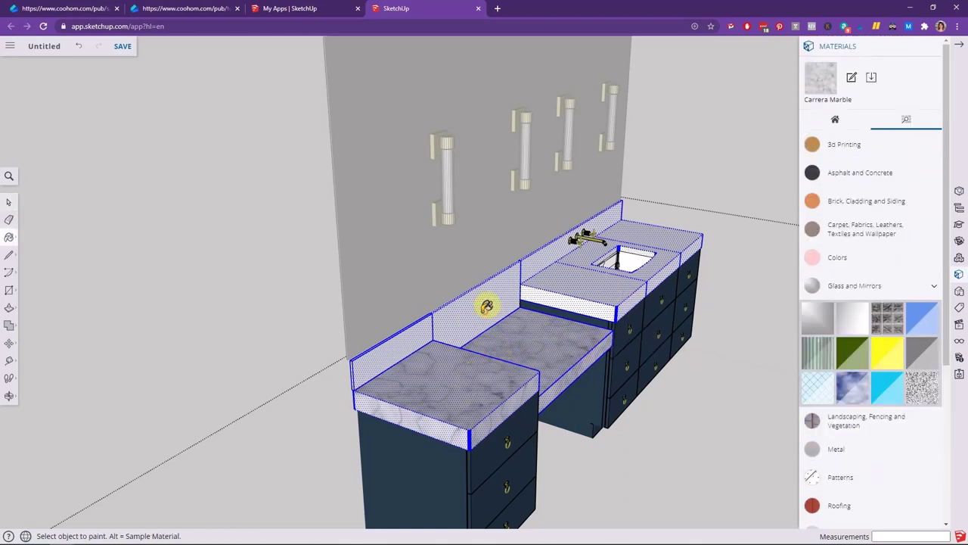
click(490, 306)
Select the shorter vanity's countertop and backsplash, paint them with Carrera Marble, and clear the selection.
scroll(528, 309, down, 1)
scroll(527, 309, down, 10)
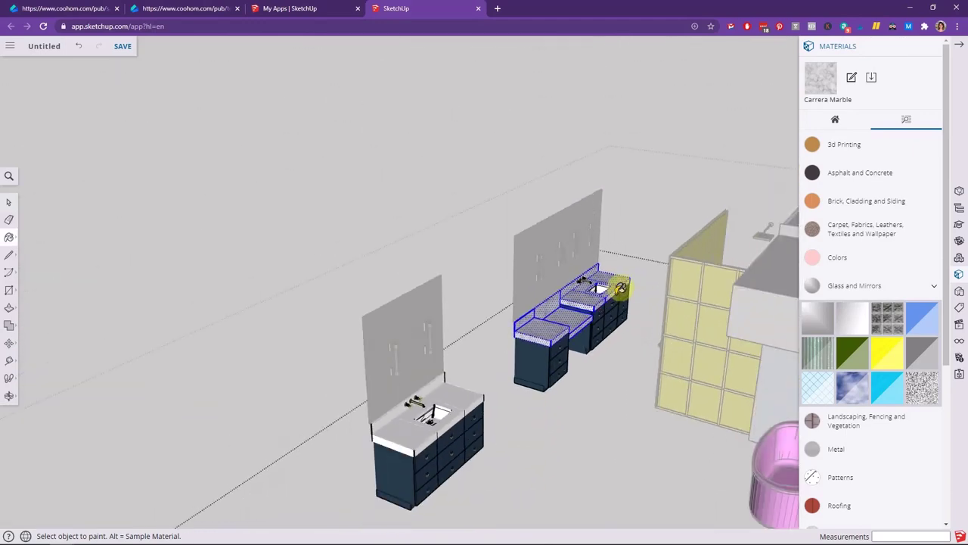
scroll(644, 245, up, 10)
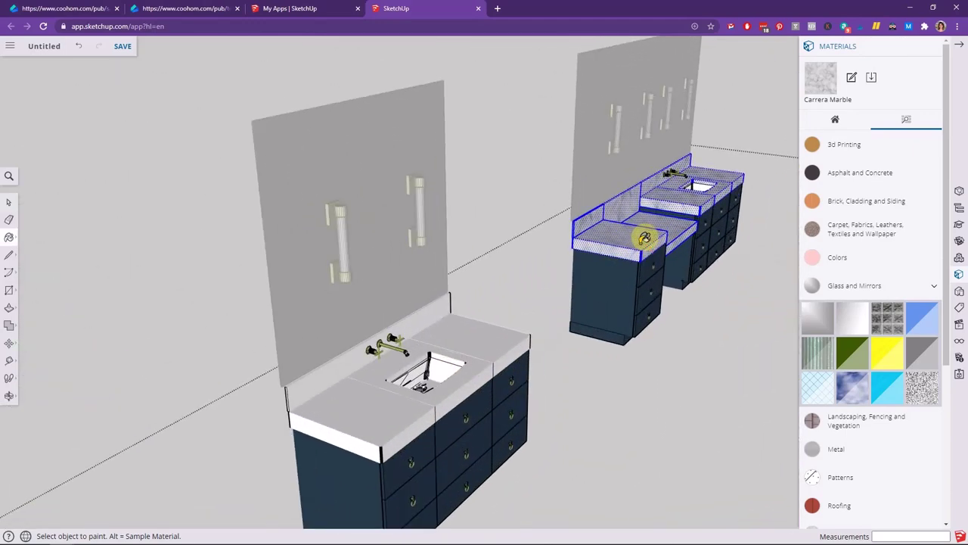
scroll(701, 227, down, 8)
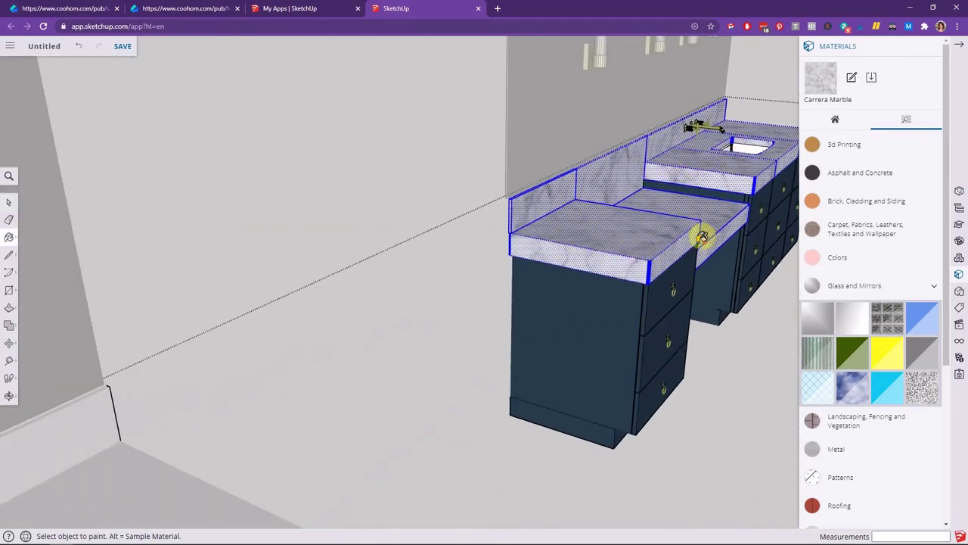
scroll(538, 374, up, 8)
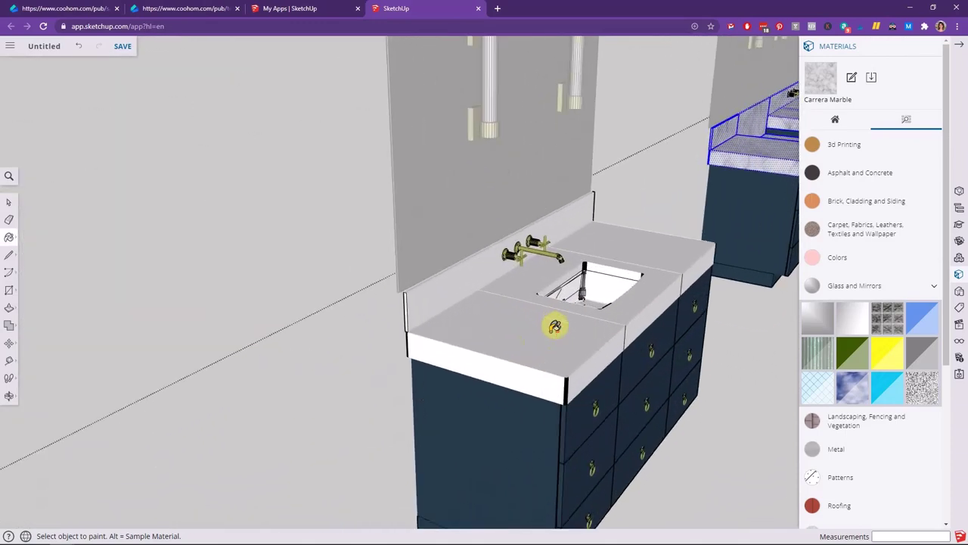
key(space)
click(552, 335)
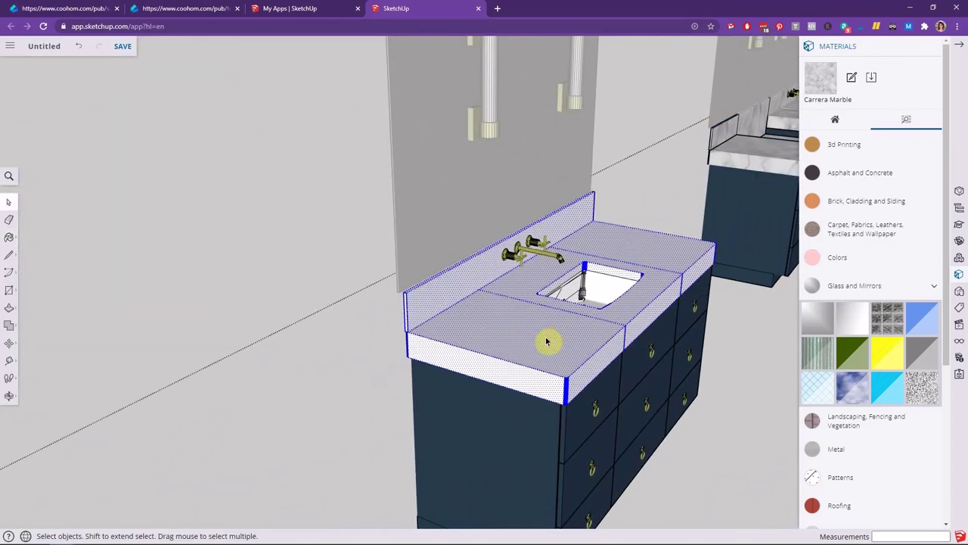
key(b)
click(546, 329)
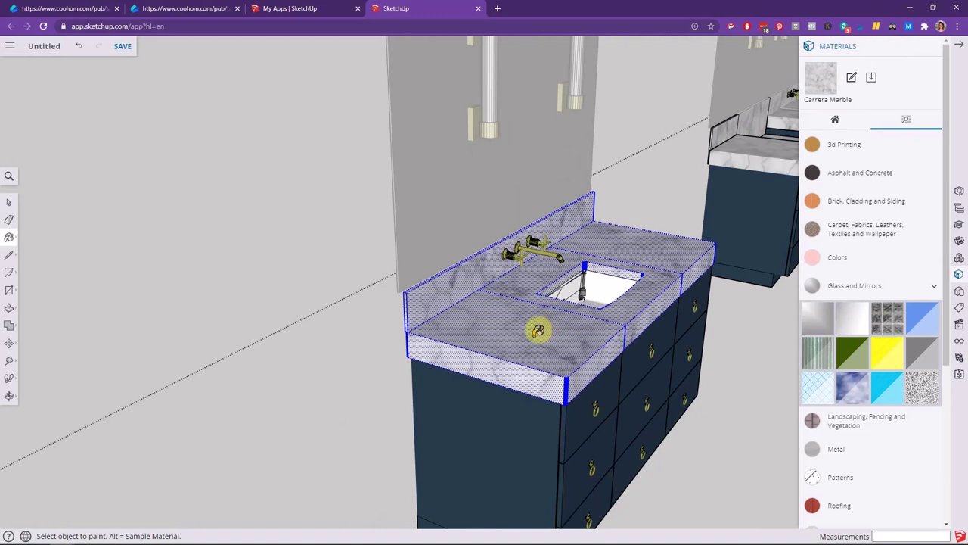
key(space)
scroll(527, 341, down, 6)
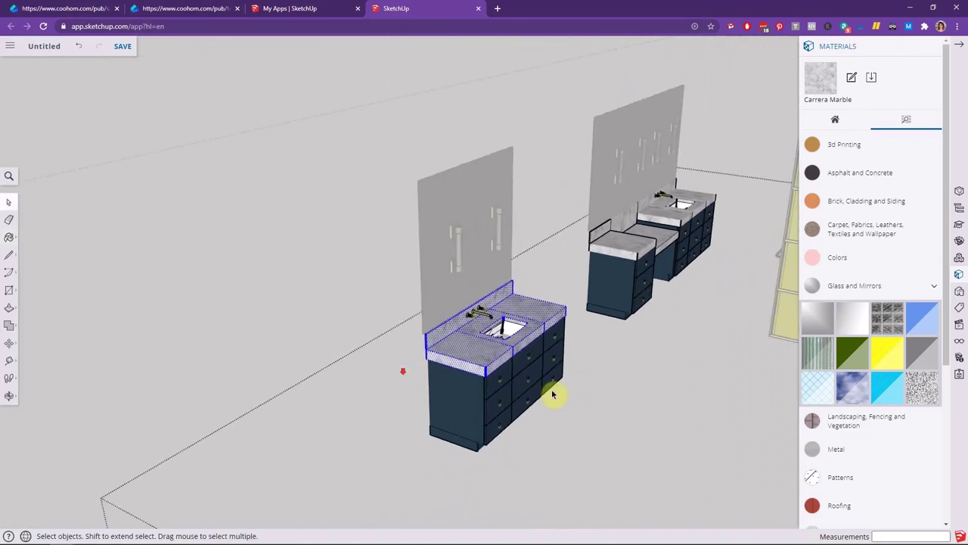
click(624, 396)
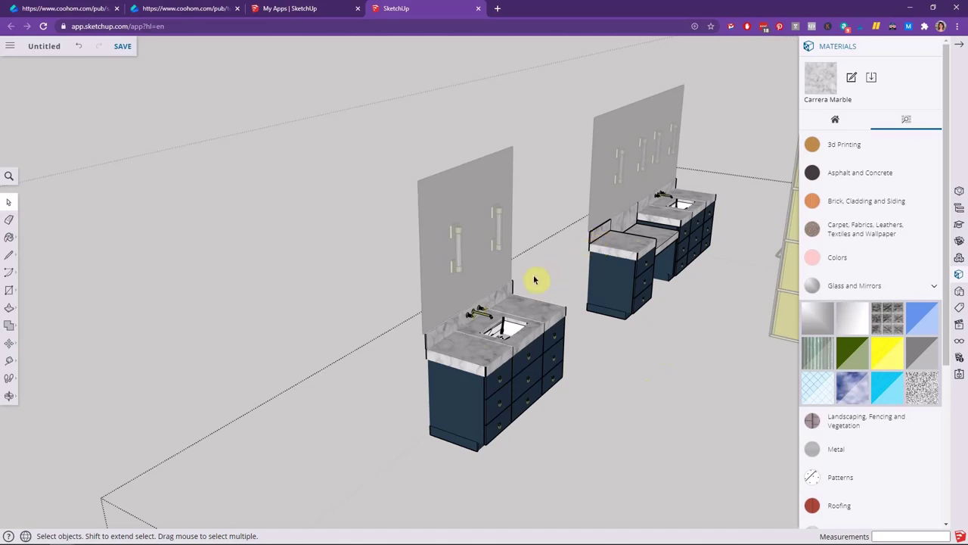
Examine the marble countertops on both vanities up close and from across the room.
middle_drag(628, 313, 525, 340)
scroll(525, 325, up, 8)
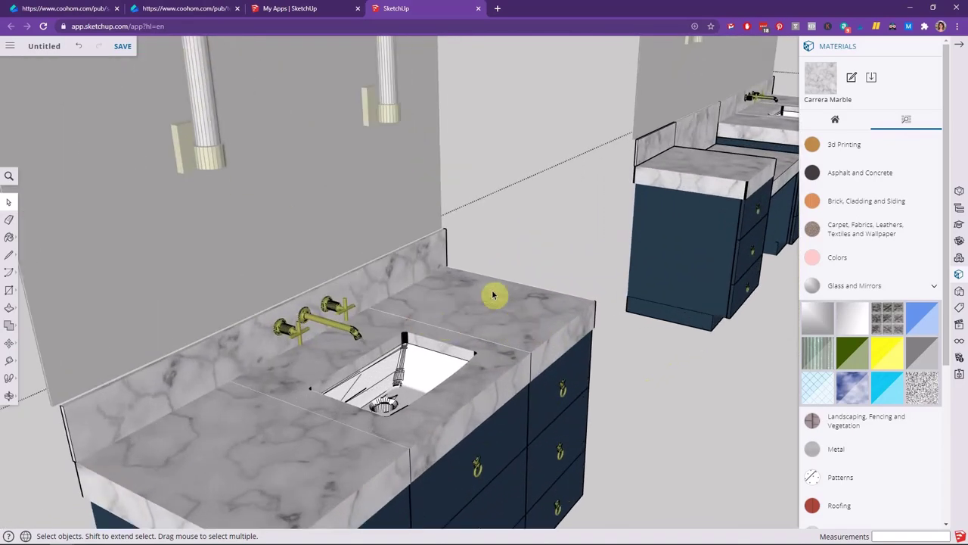
scroll(444, 357, down, 10)
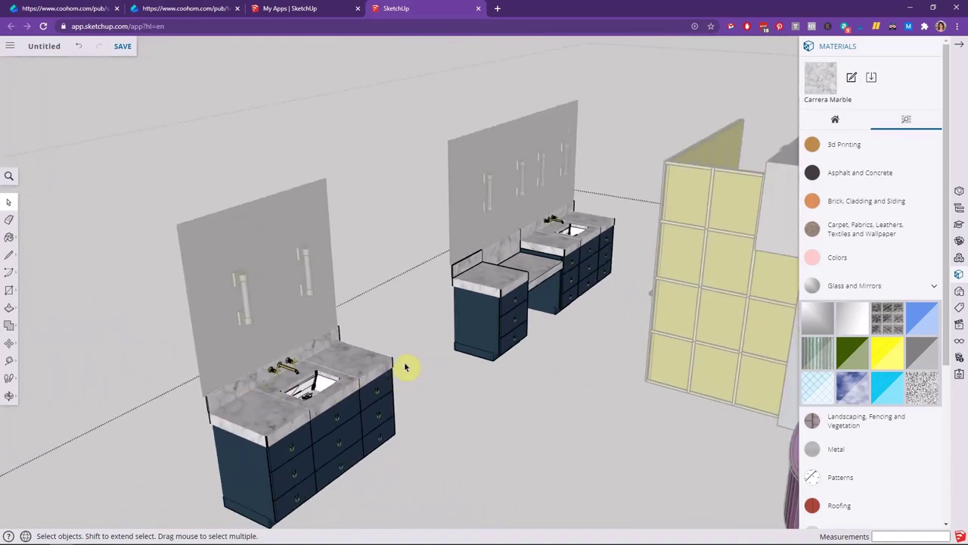
scroll(405, 367, up, 2)
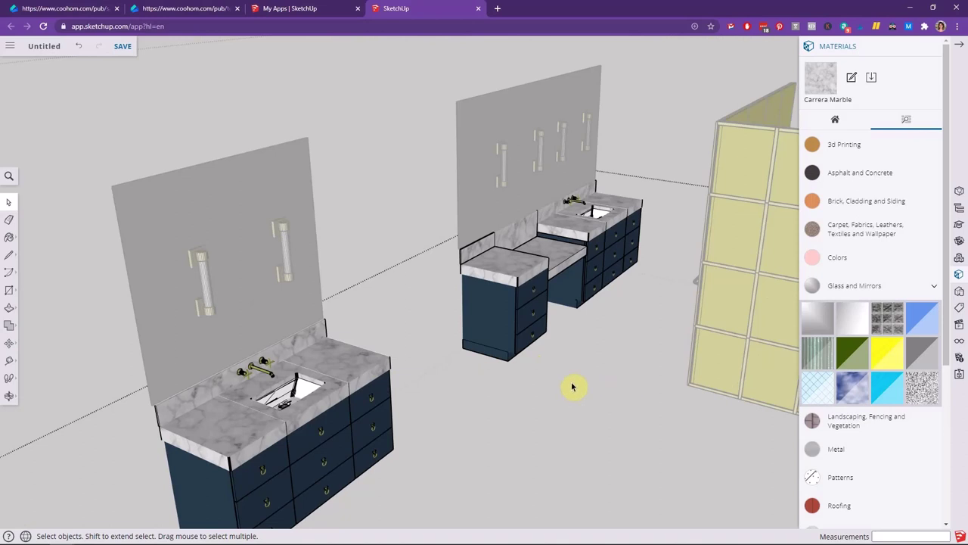
scroll(553, 369, down, 3)
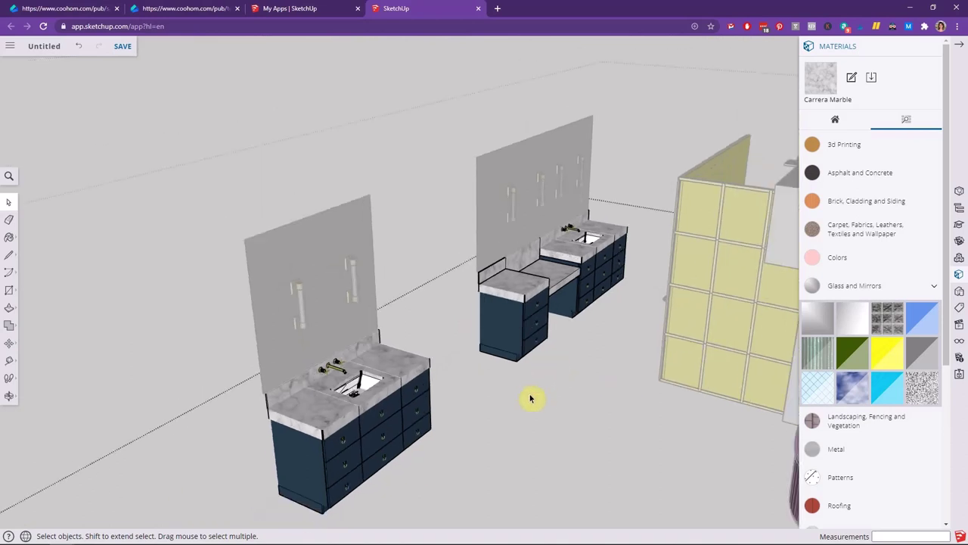
scroll(421, 333, down, 5)
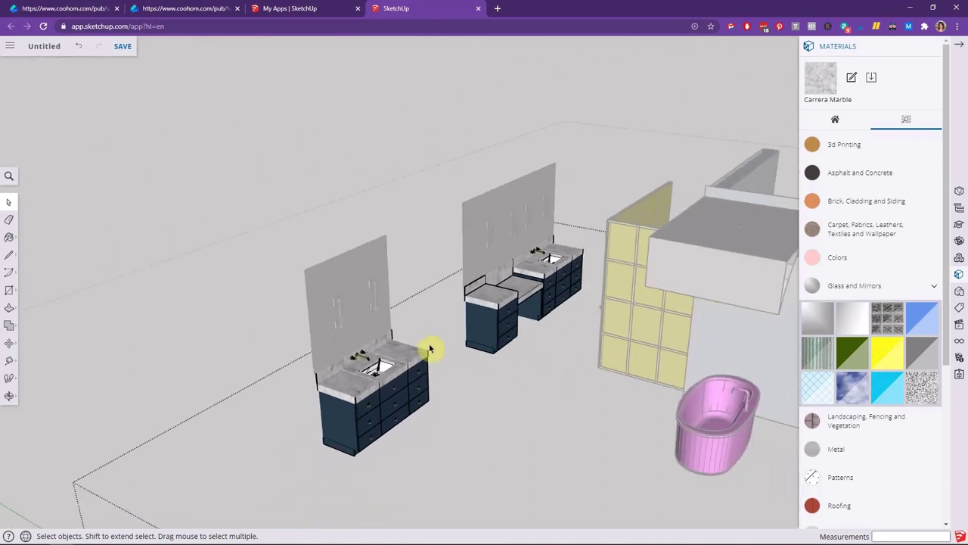
scroll(582, 337, up, 3)
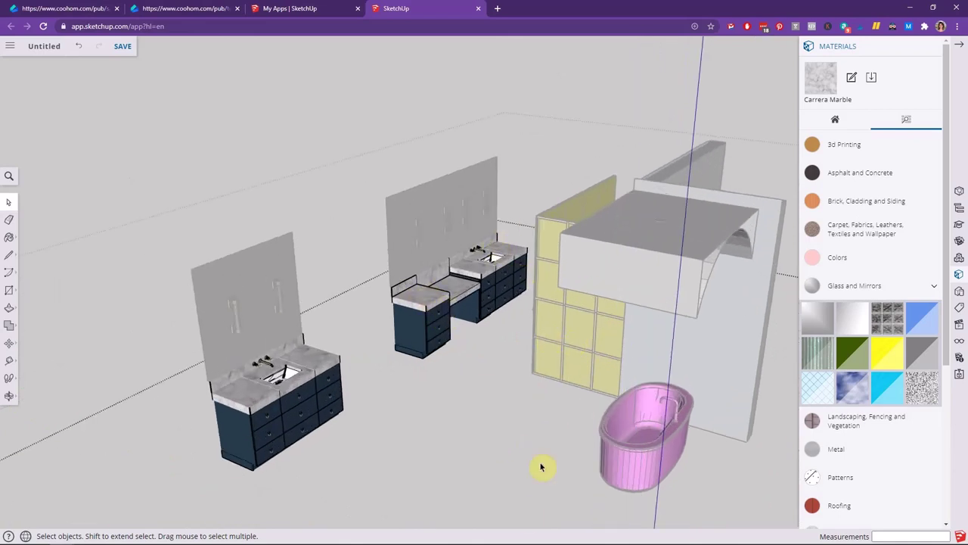
middle_drag(531, 479, 768, 444)
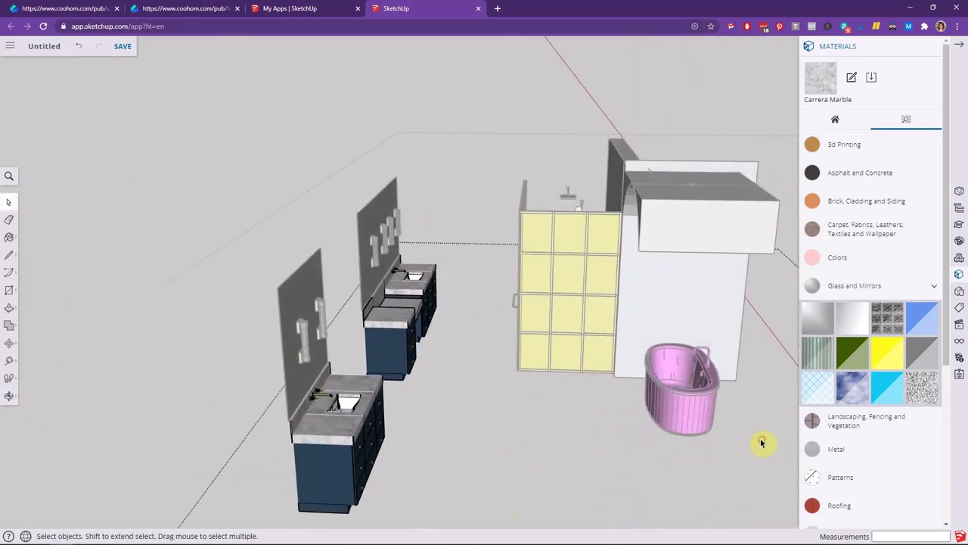
Leave the vanity group and select the magenta faucet component on the bathtub.
scroll(678, 378, up, 5)
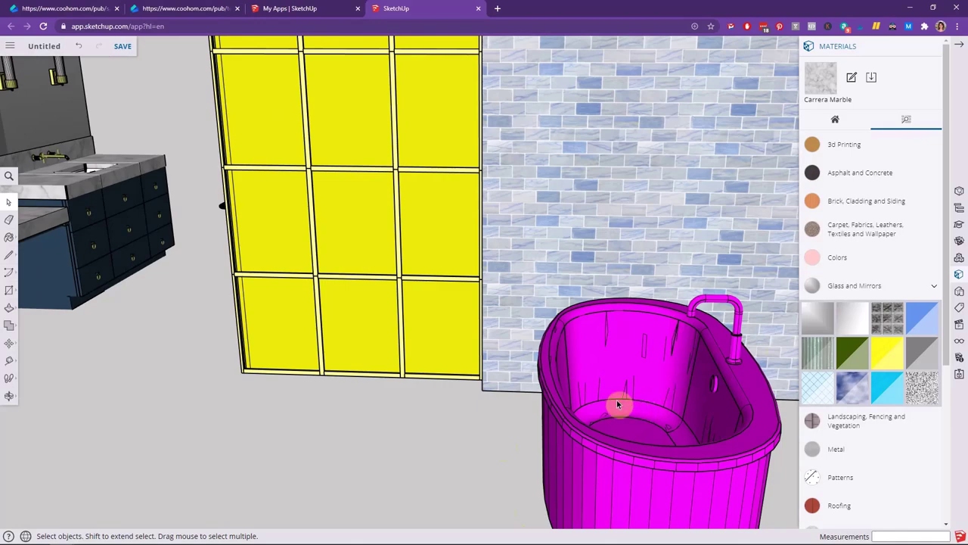
scroll(468, 402, down, 2)
scroll(468, 402, down, 1)
scroll(634, 365, up, 5)
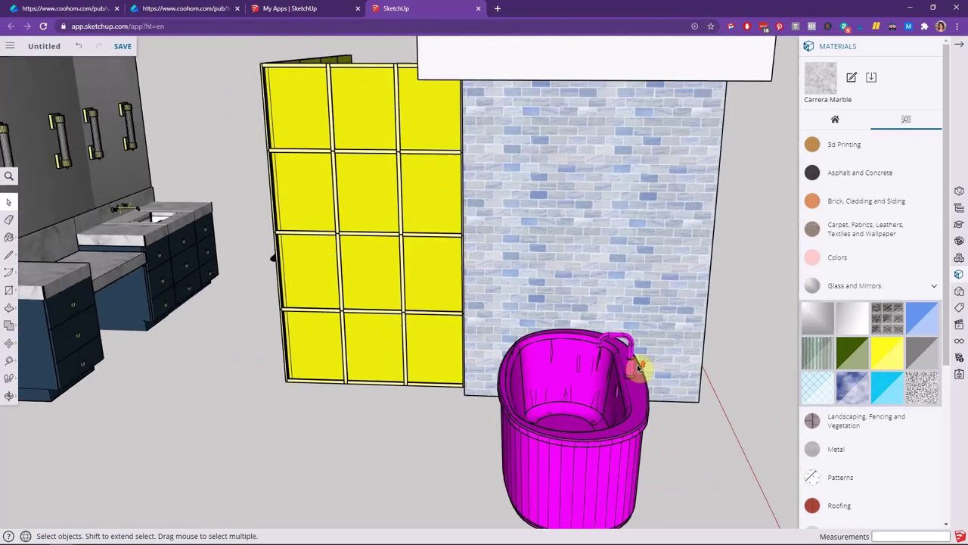
scroll(575, 409, down, 3)
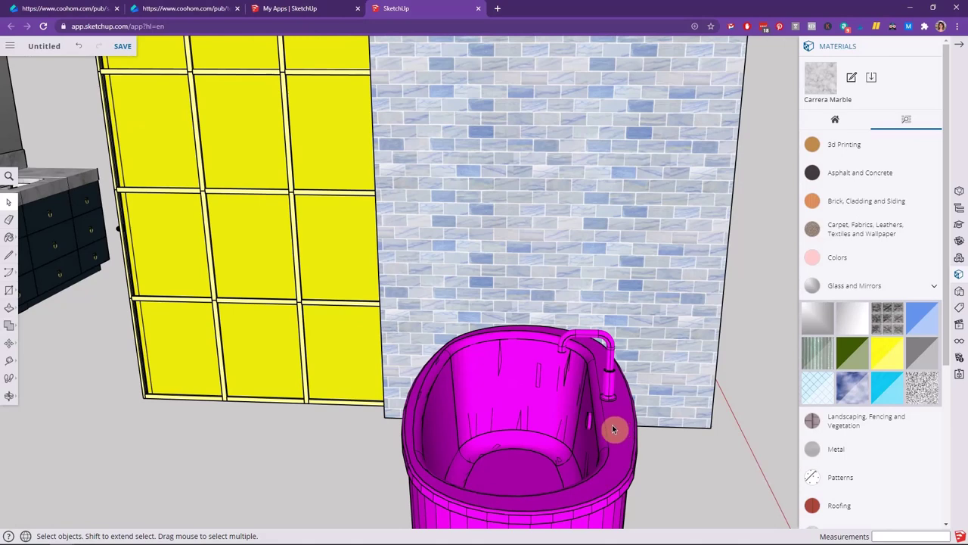
key(ctrl+a)
click(612, 428)
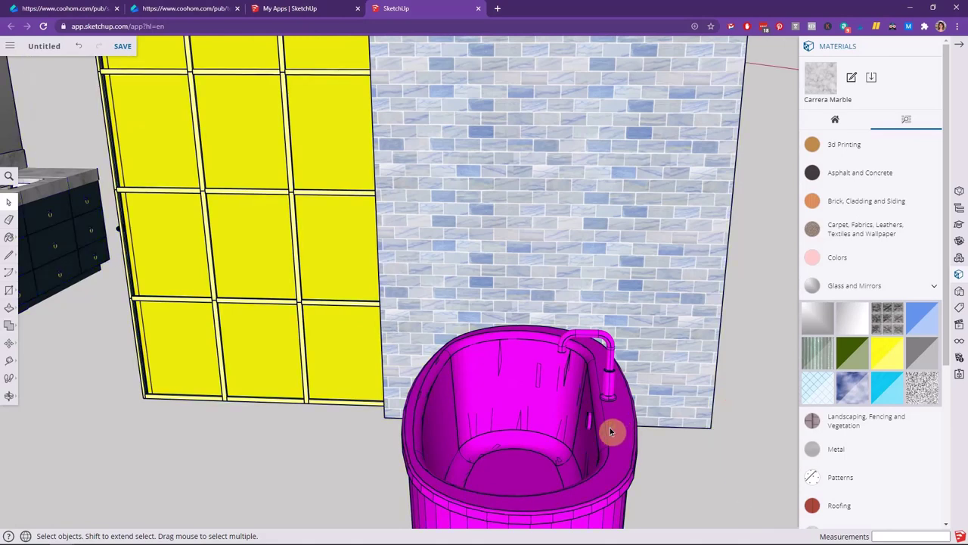
click(611, 395)
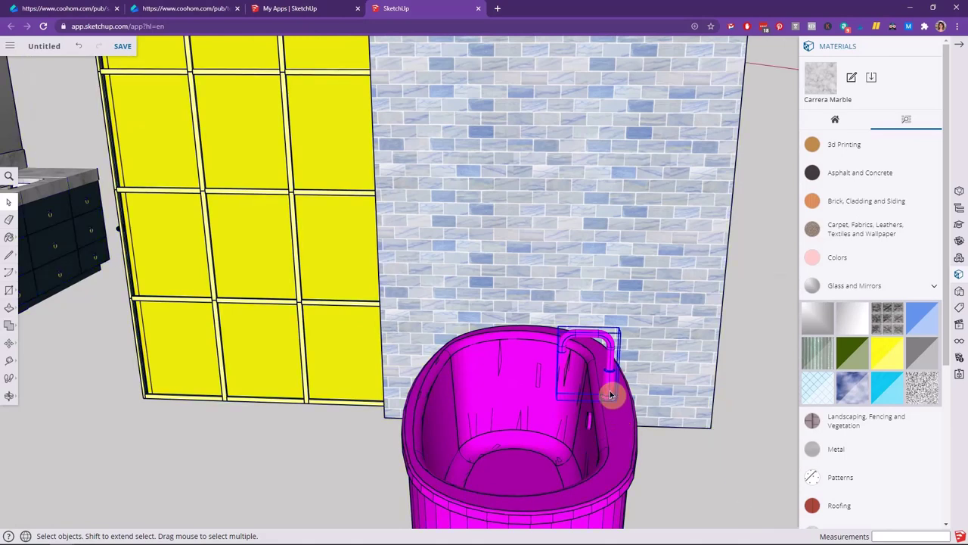
Sample the olive material from the wall-mounted faucet above the vanity sink as the paint material.
scroll(612, 395, down, 5)
scroll(133, 217, up, 4)
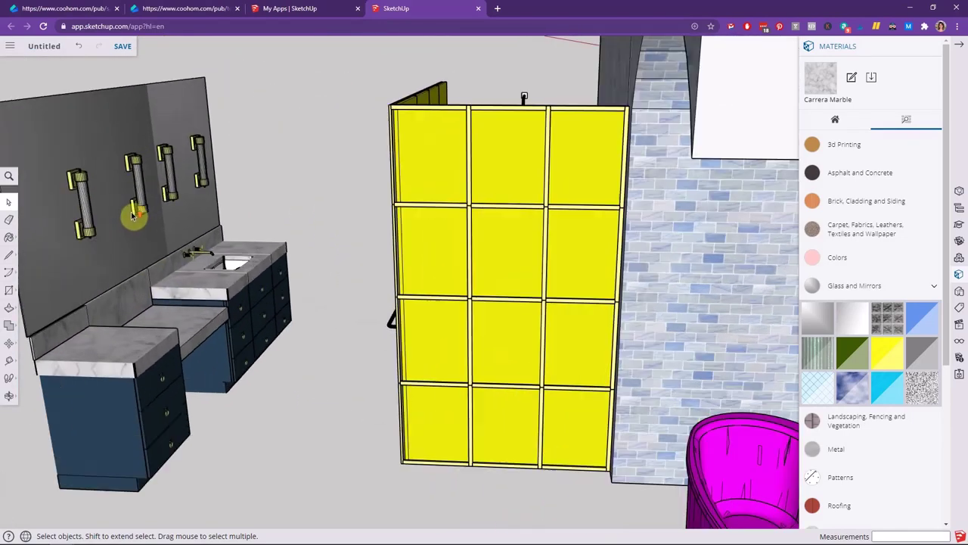
scroll(189, 250, up, 8)
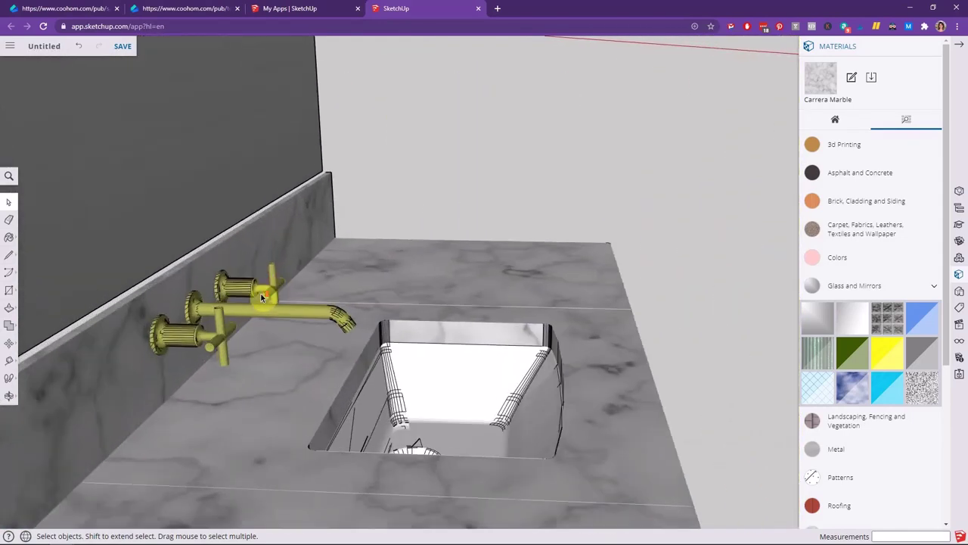
scroll(252, 308, up, 2)
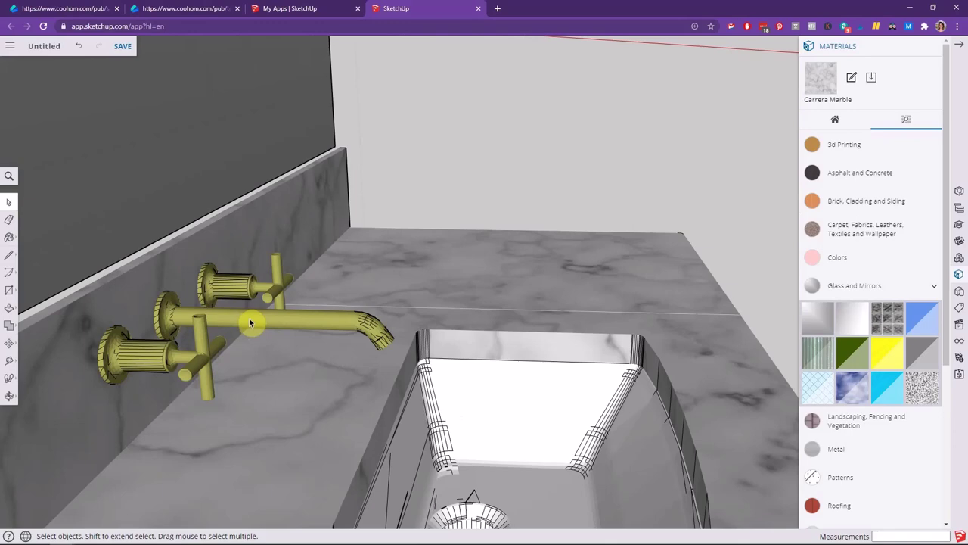
key(b)
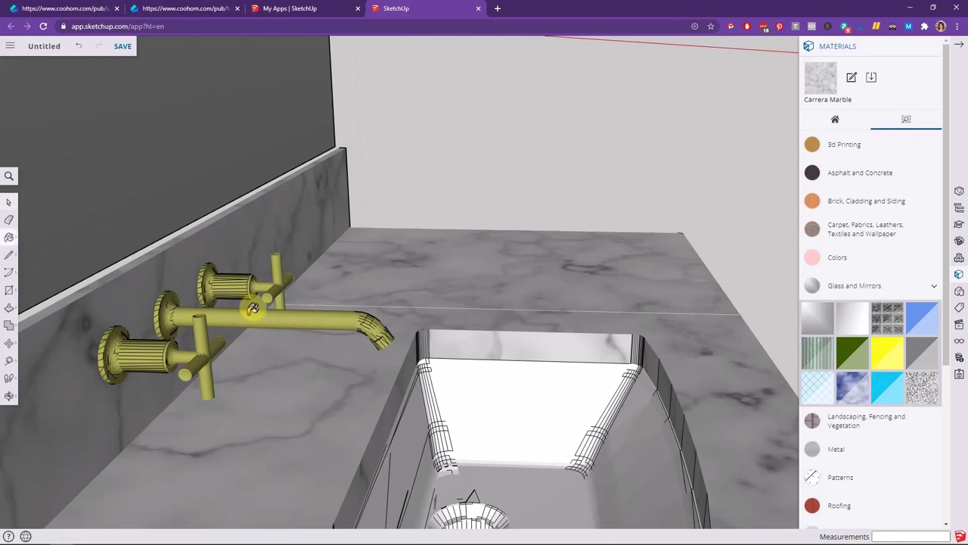
key(alt)
alt+click(252, 314)
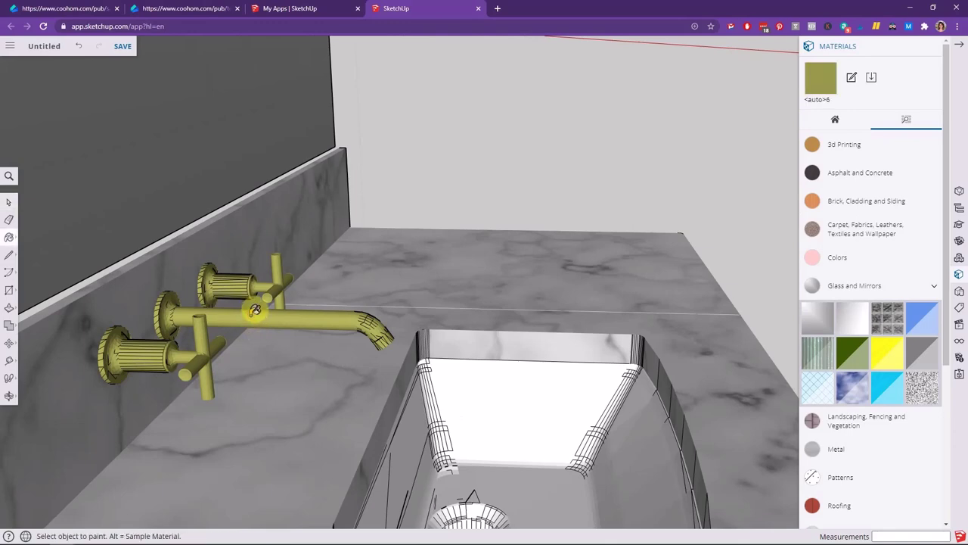
Open the magenta bathtub faucet component for editing and paint one face of its post with the sampled olive material.
scroll(252, 314, down, 6)
middle_drag(175, 263, 401, 389)
scroll(585, 439, up, 2)
scroll(585, 439, up, 4)
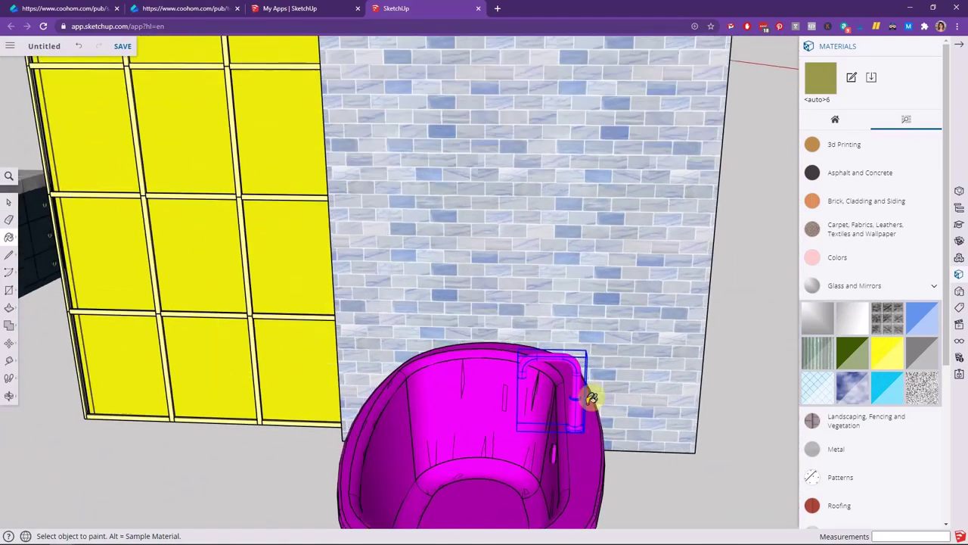
key(space)
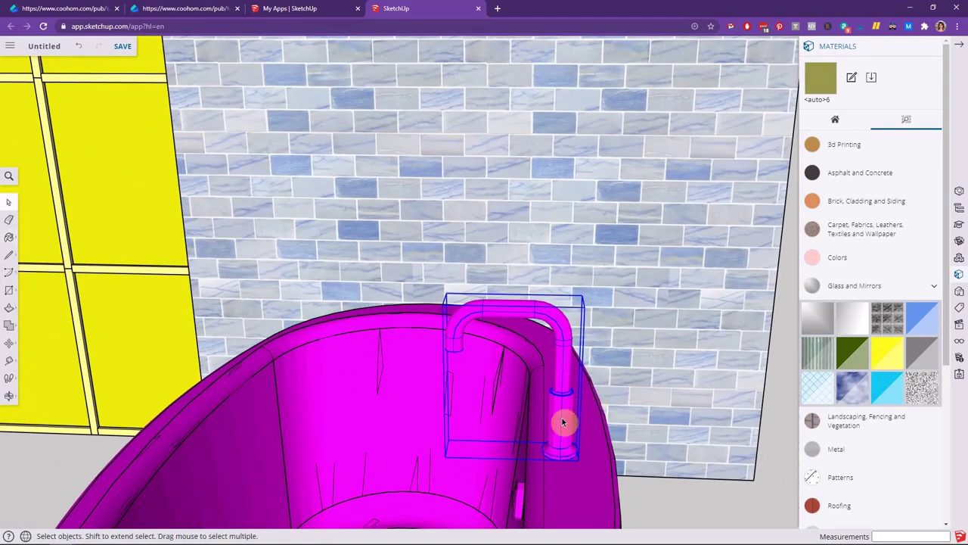
double_click(562, 422)
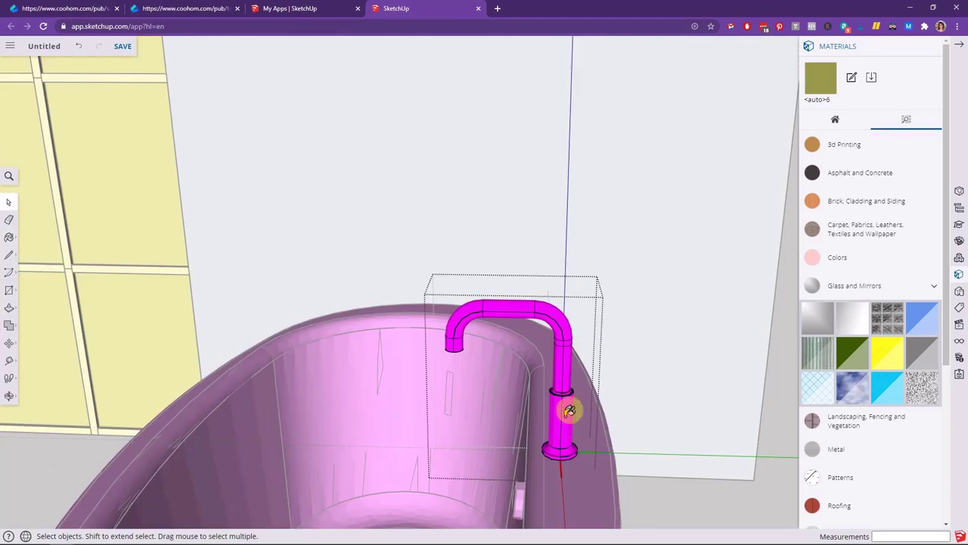
key(b)
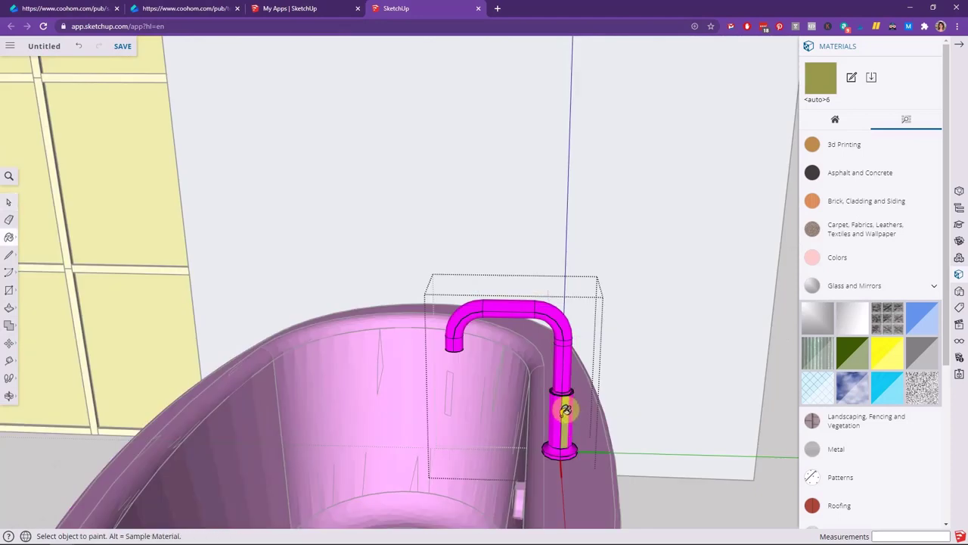
Select all connected geometry of the bathtub faucet, paint it with the olive material, and leave the component.
key(space)
triple_click(559, 421)
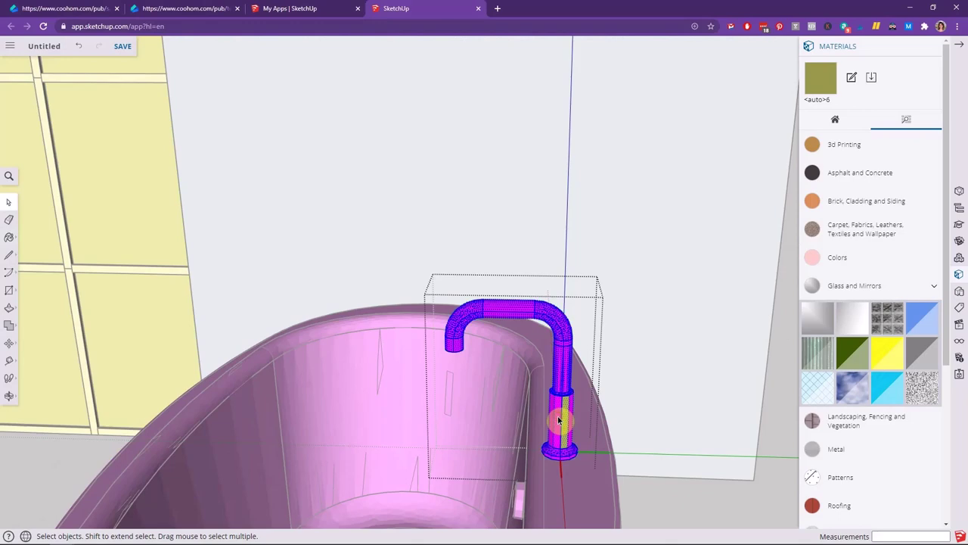
key(b)
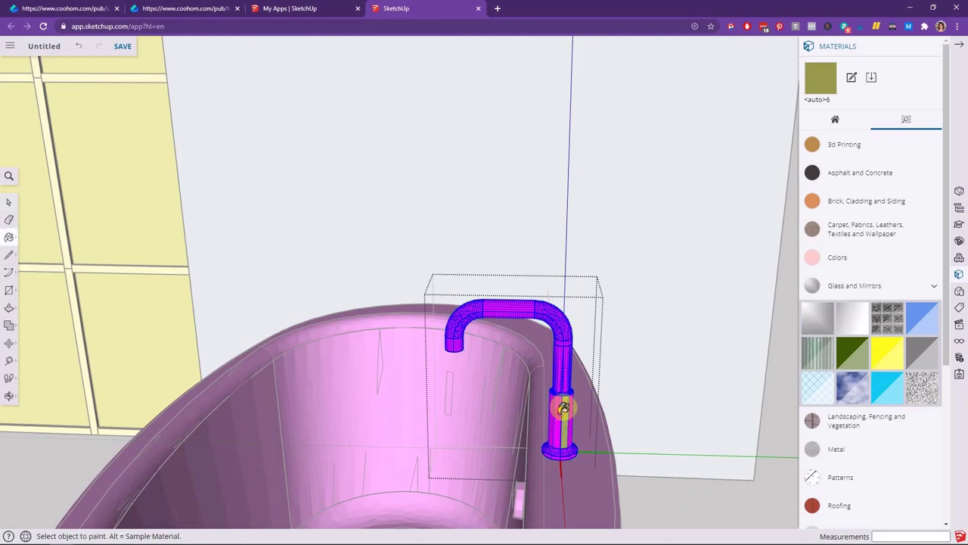
click(564, 409)
scroll(512, 389, down, 5)
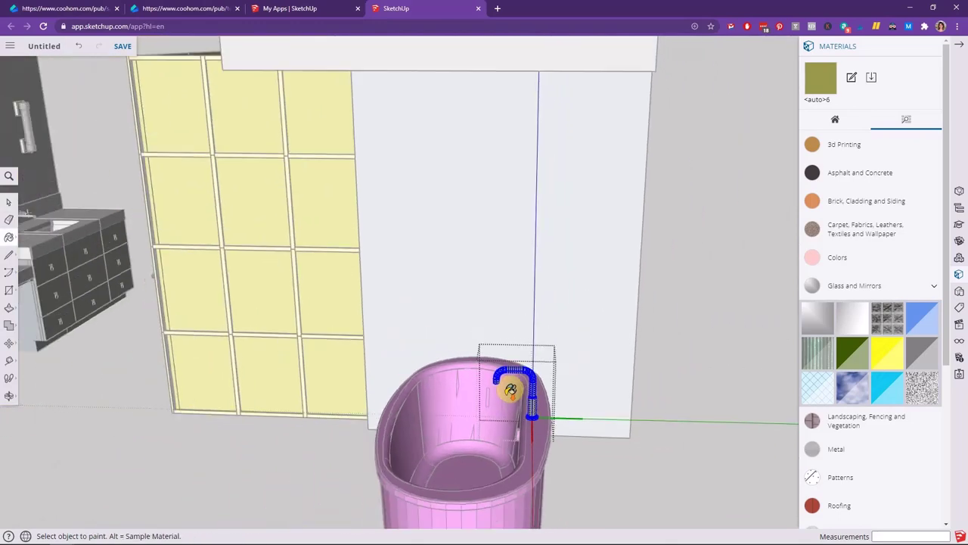
key(space)
click(573, 447)
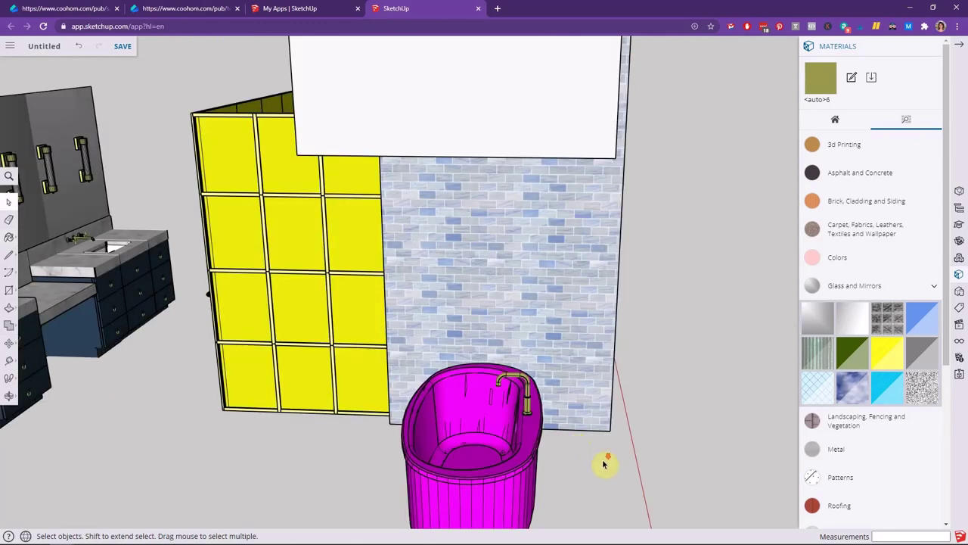
Open the orange shower bench for editing within its nested group and select all its faces and edges.
scroll(605, 463, down, 3)
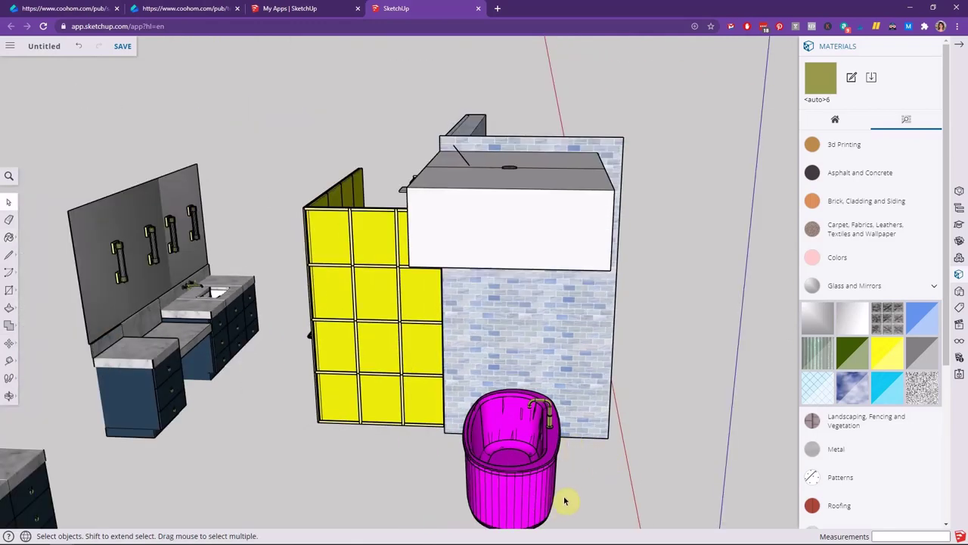
scroll(570, 480, up, 1)
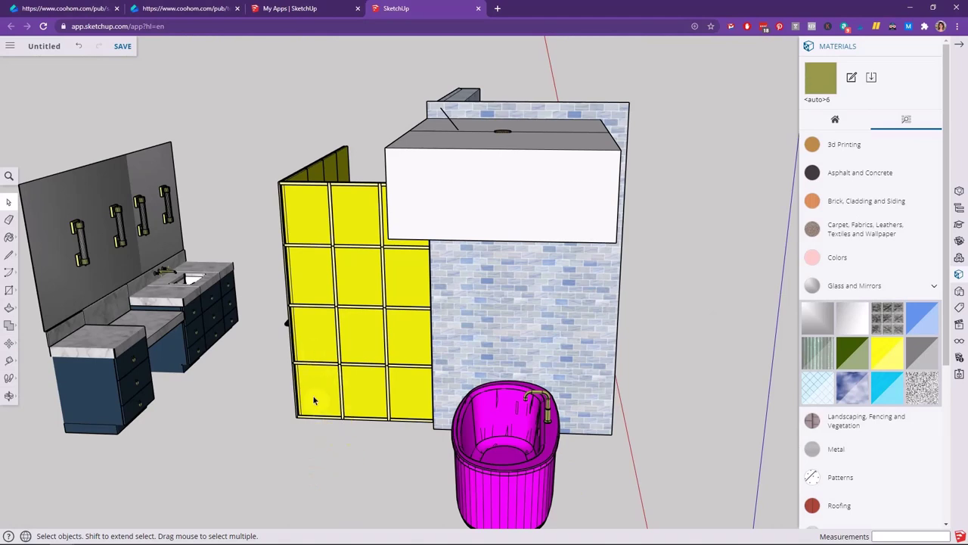
scroll(314, 401, down, 2)
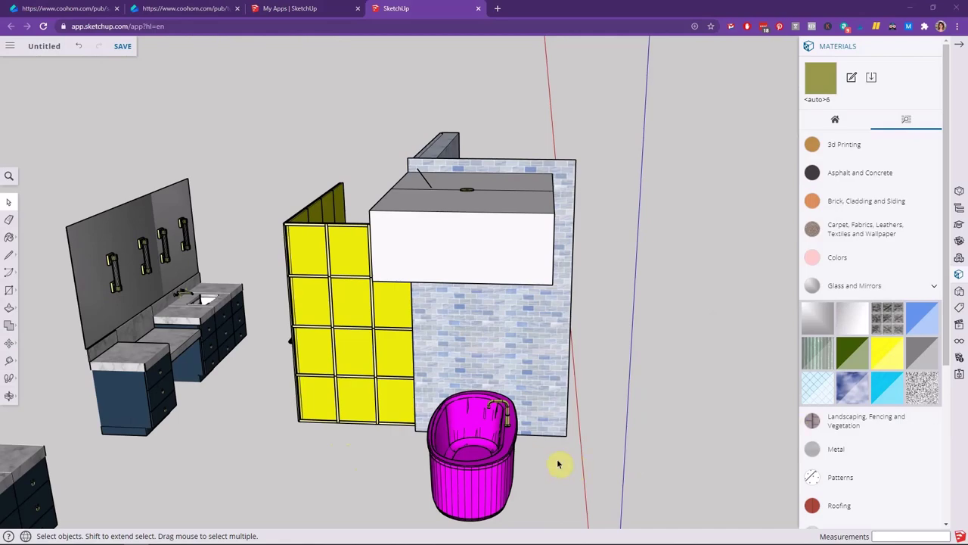
drag(378, 464, 416, 450)
middle_drag(381, 467, 351, 407)
middle_drag(296, 380, 396, 255)
scroll(376, 293, up, 6)
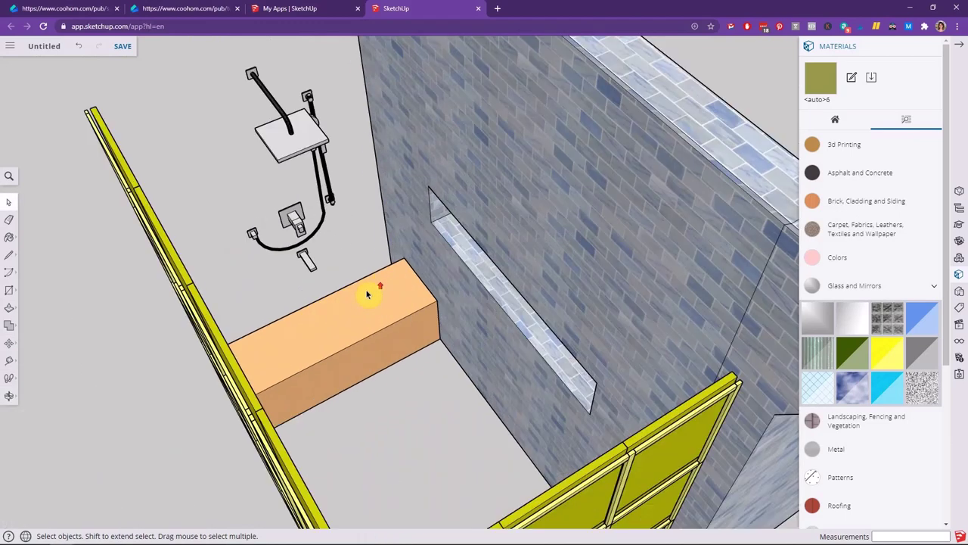
click(368, 316)
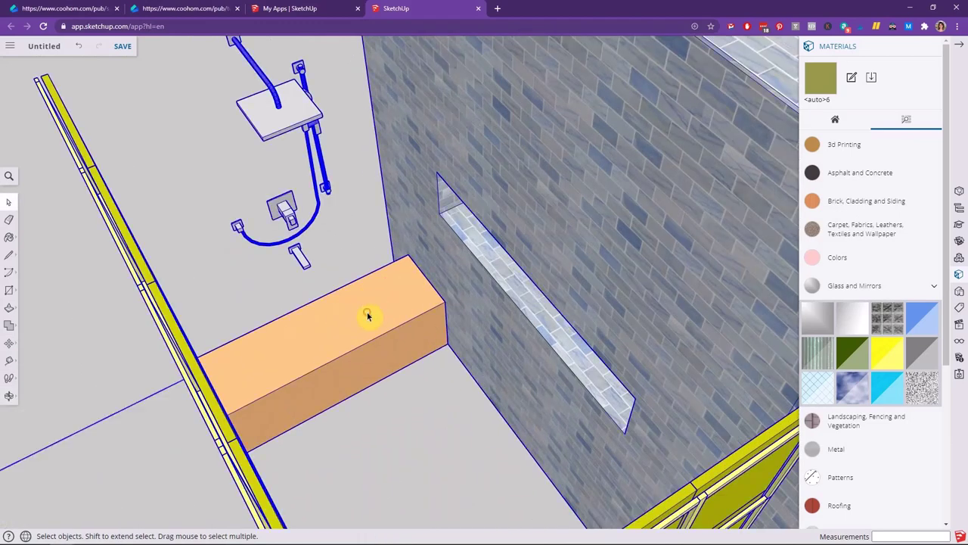
double_click(372, 321)
double_click(373, 318)
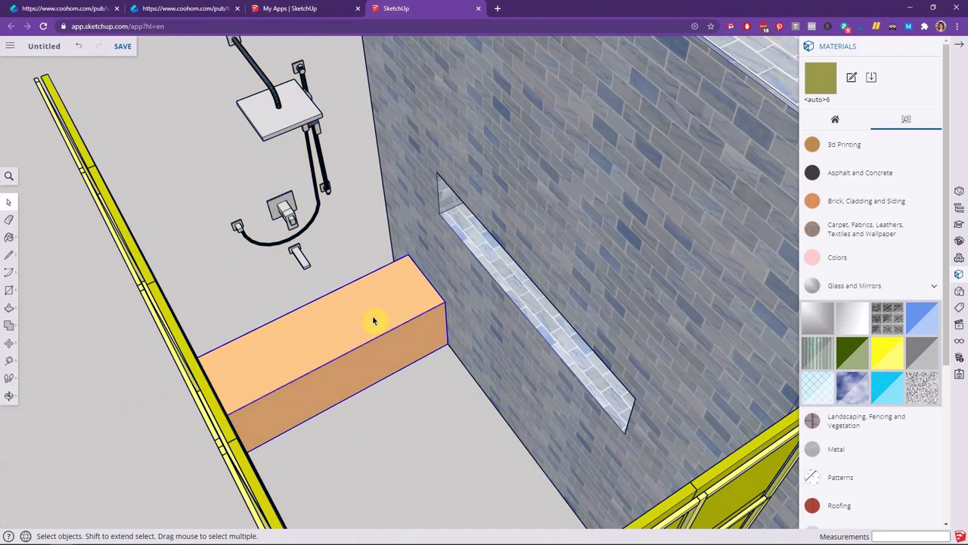
triple_click(371, 317)
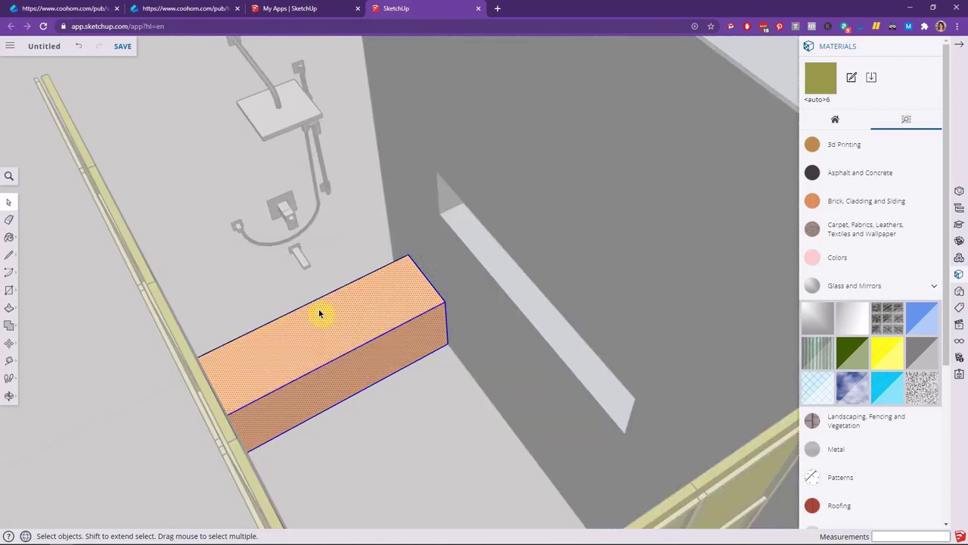
Sample the blue brick tile from the shower wall, paint the selected shower bench with it, and leave the group.
key(b)
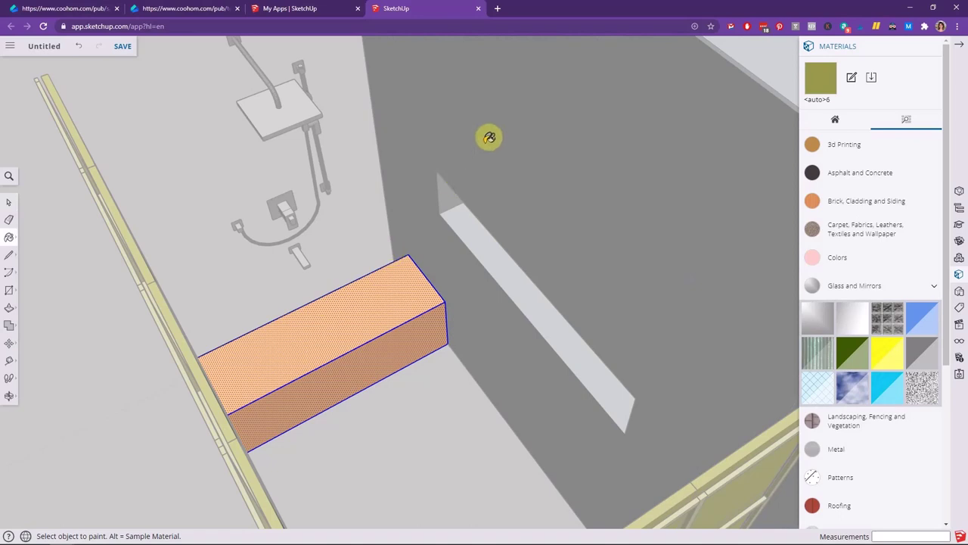
key(alt)
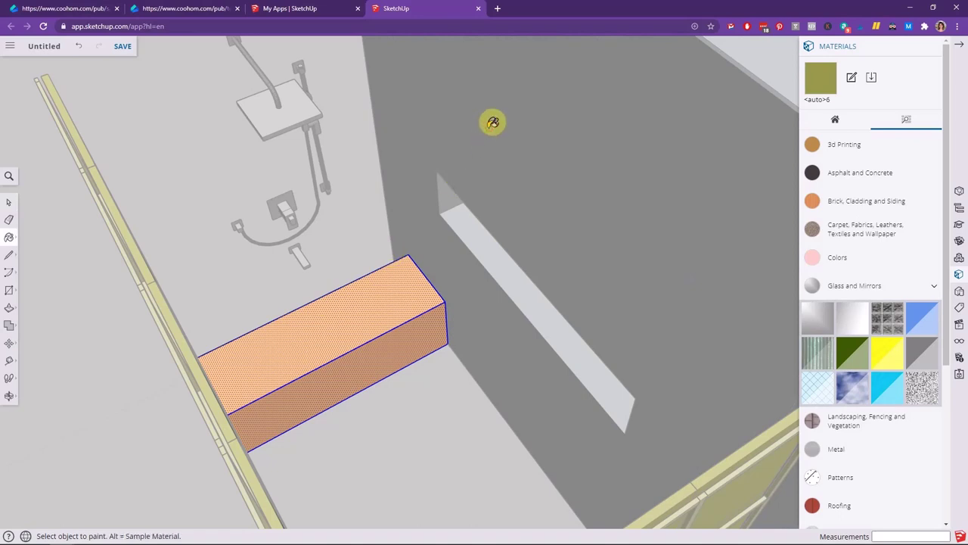
key(alt)
alt+click(549, 127)
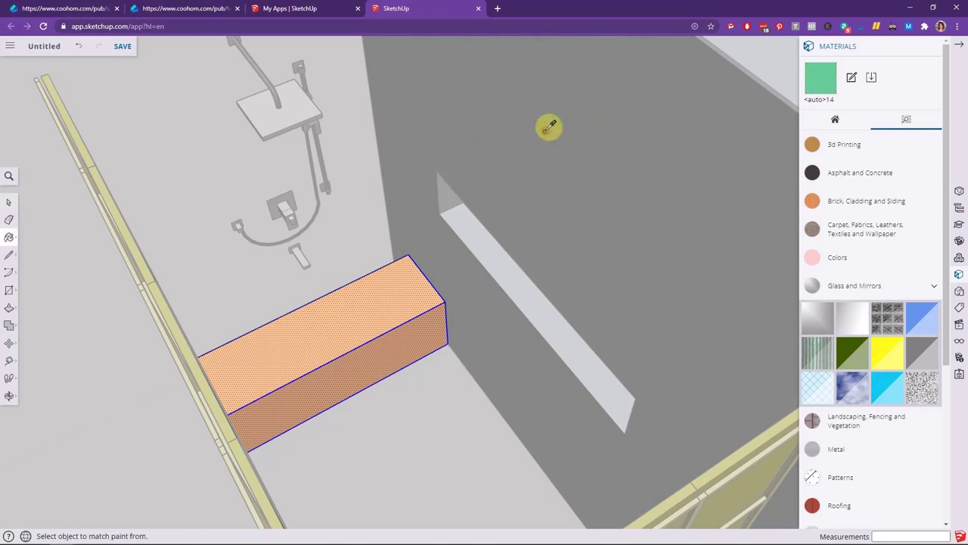
click(384, 282)
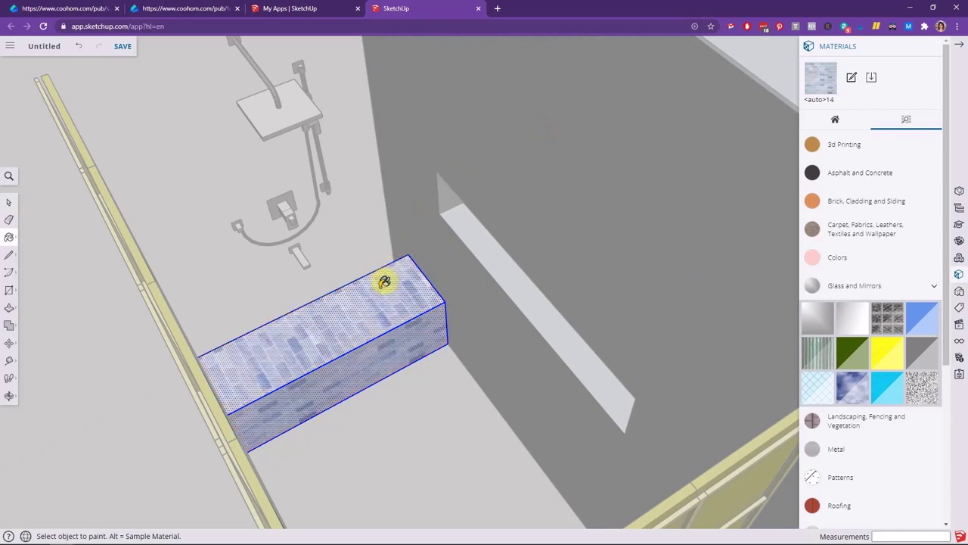
scroll(355, 364, down, 5)
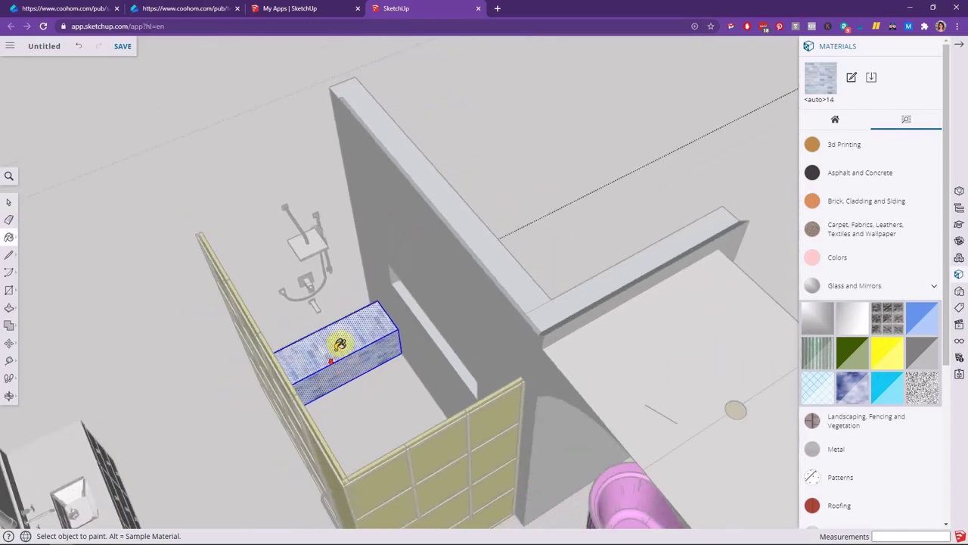
scroll(339, 346, down, 3)
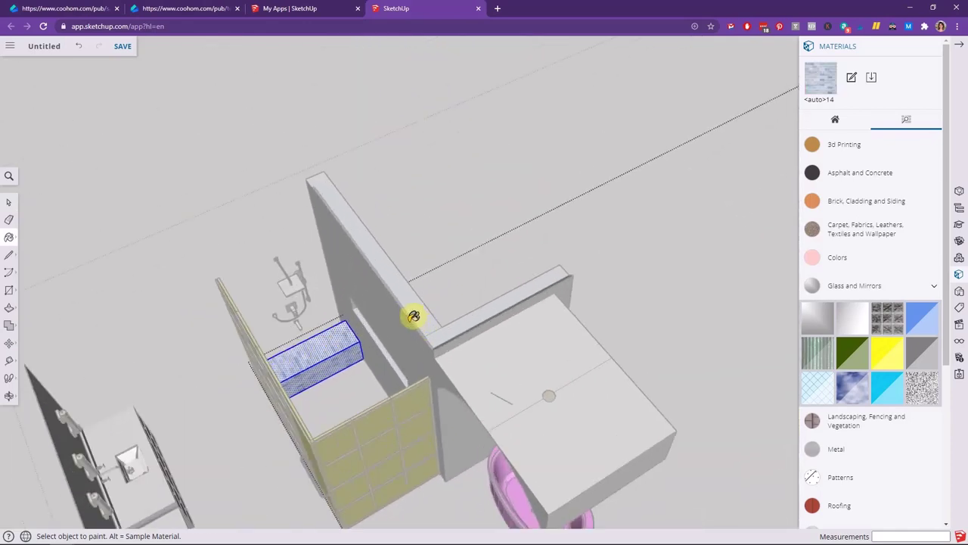
key(space)
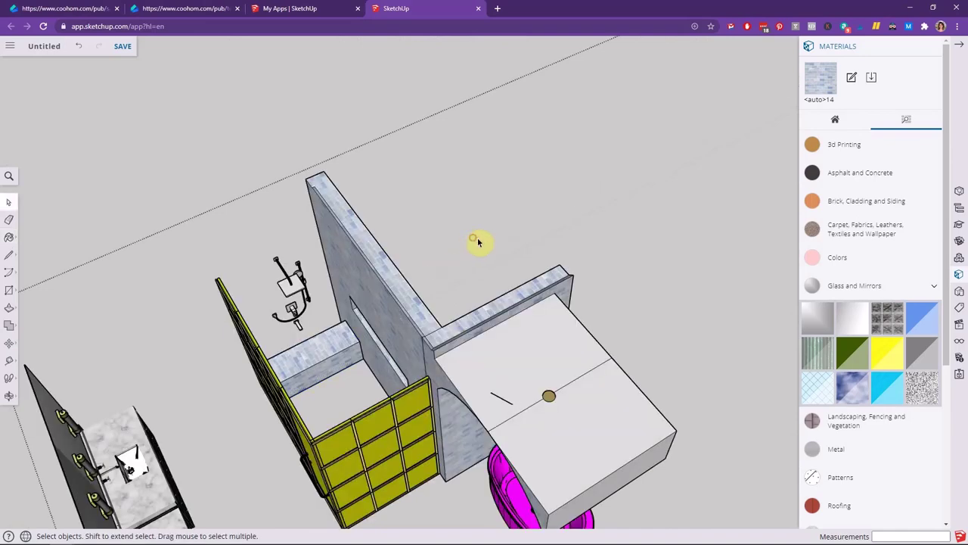
Inspect the vanity faucet and the shower fixtures up close, and select the shower fixture component above the bench.
scroll(443, 242, down, 3)
middle_drag(591, 445, 408, 271)
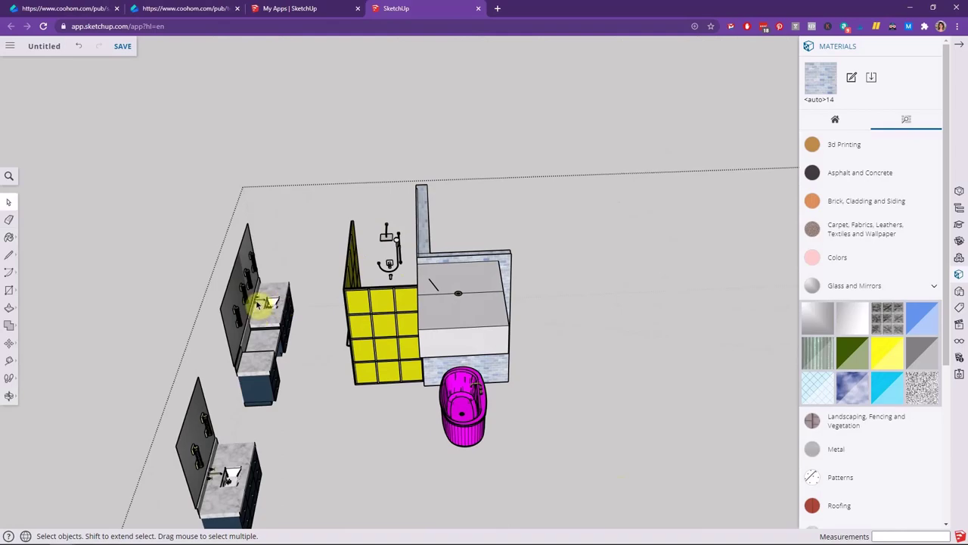
scroll(257, 302, up, 10)
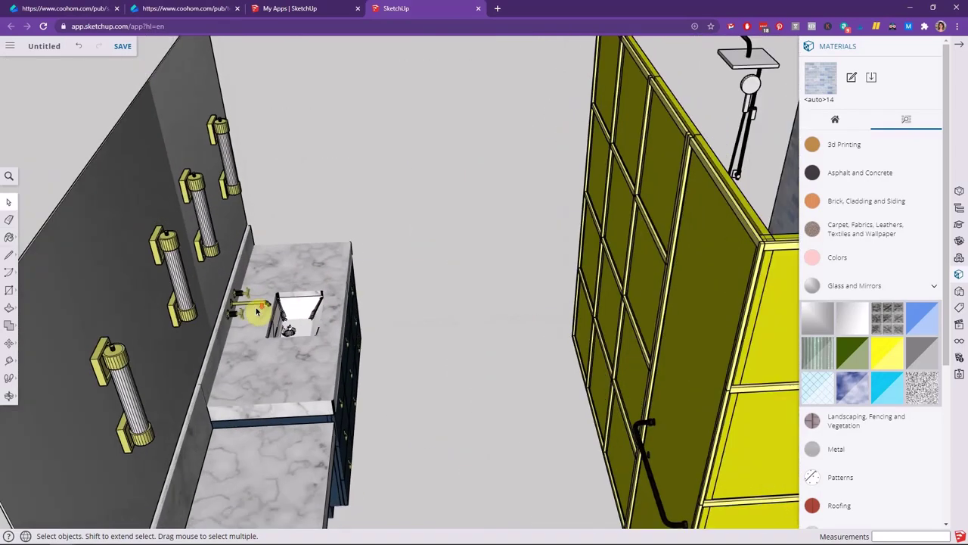
scroll(555, 255, down, 8)
scroll(547, 190, up, 8)
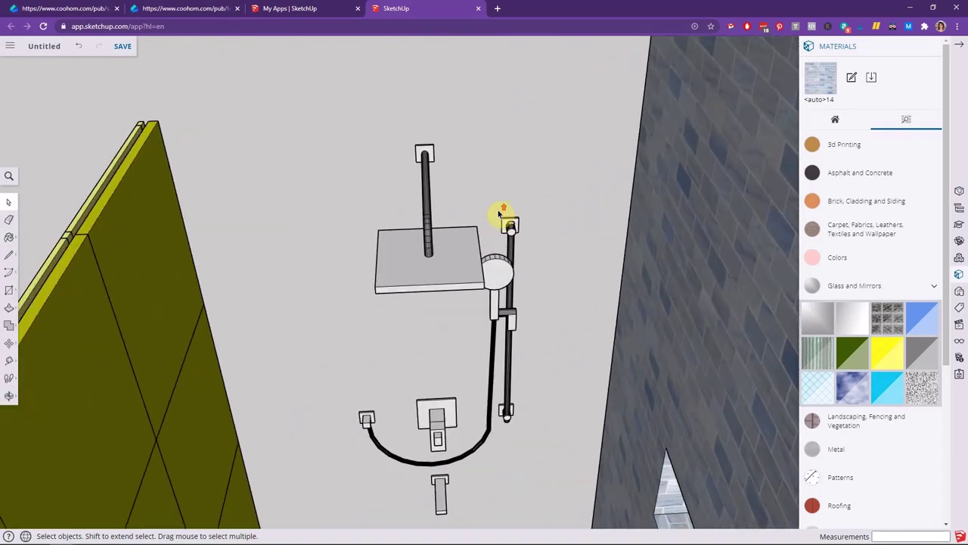
scroll(500, 214, up, 3)
scroll(502, 212, down, 2)
scroll(508, 303, down, 3)
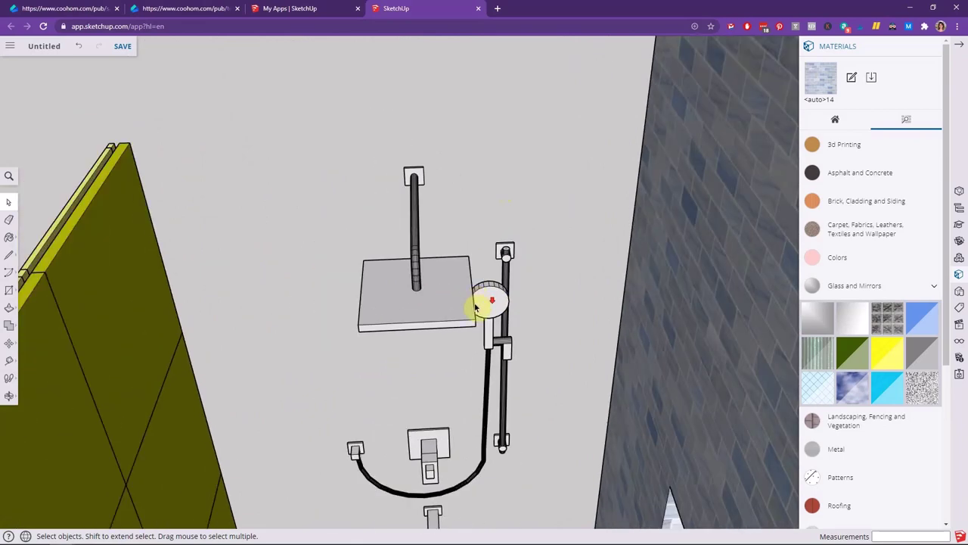
scroll(496, 343, down, 3)
scroll(476, 320, up, 1)
click(477, 320)
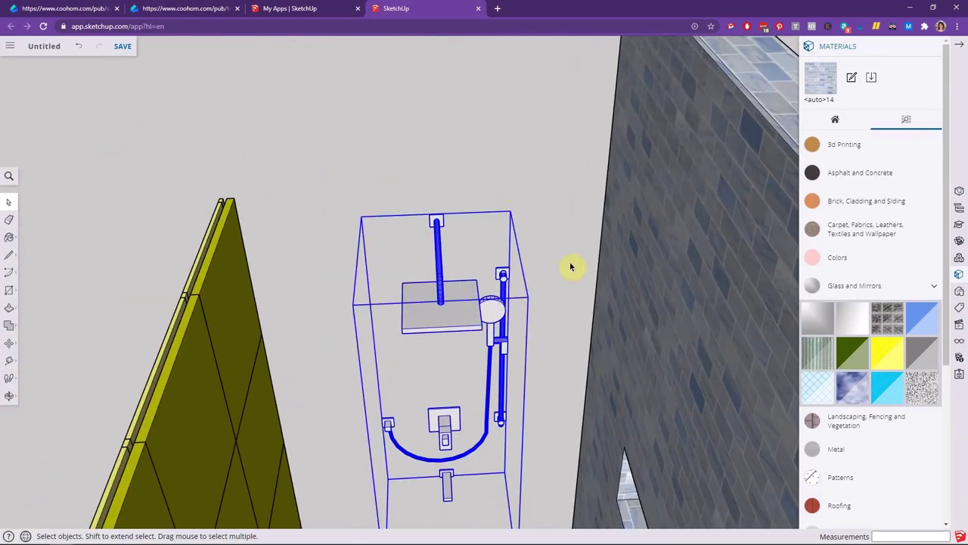
Examine the shower fixture component from several angles alongside the shower enclosure and vanity, and clear its selection.
scroll(575, 267, down, 3)
scroll(564, 283, up, 1)
scroll(462, 304, up, 5)
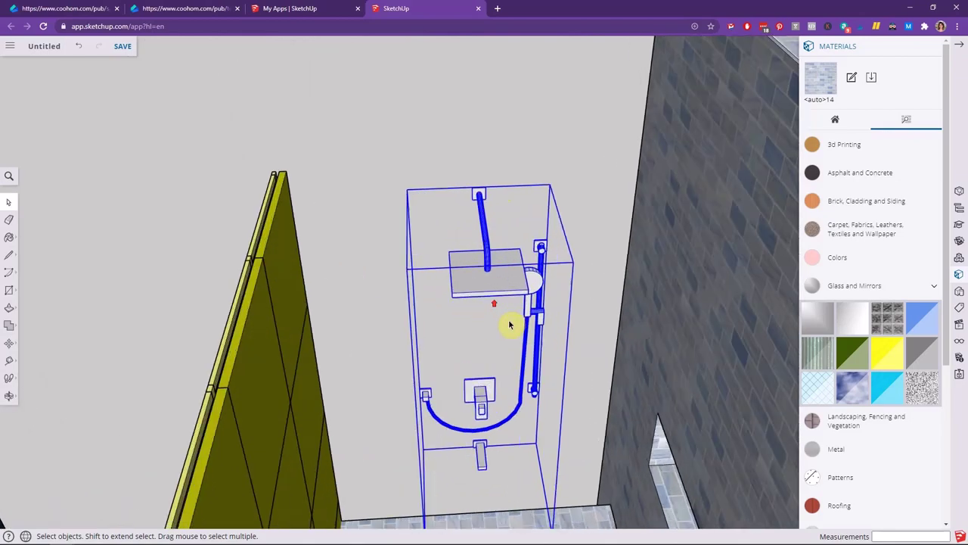
scroll(484, 310, down, 2)
scroll(538, 301, down, 5)
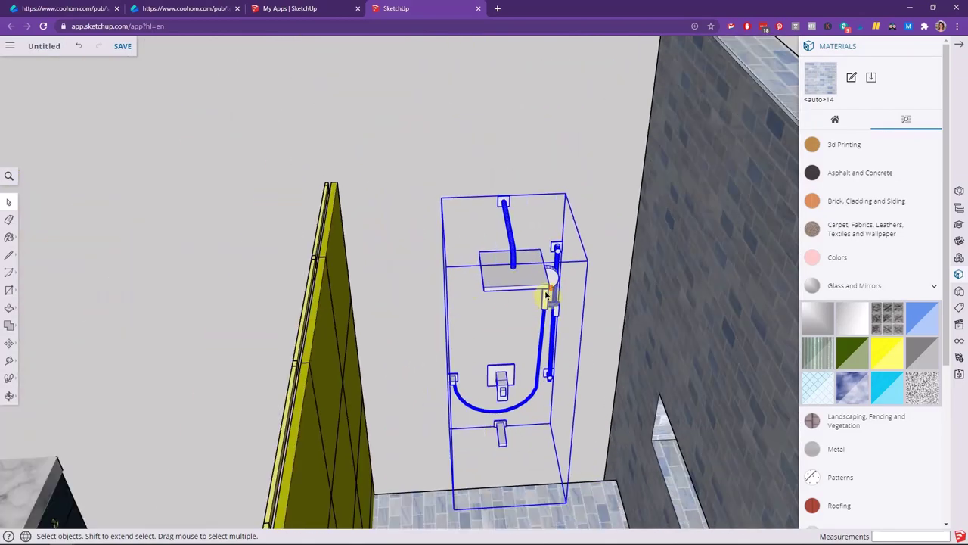
middle_drag(734, 288, 663, 310)
key(space)
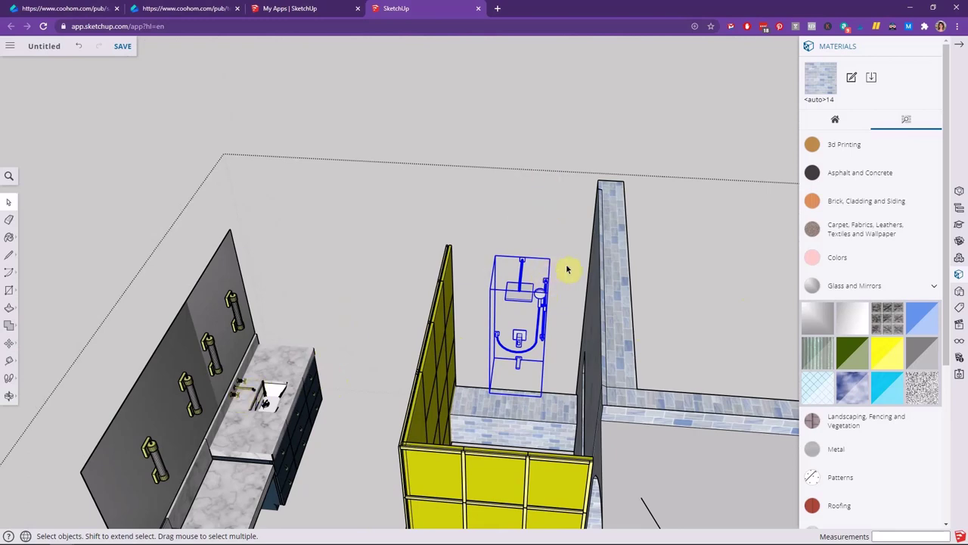
middle_drag(568, 270, 742, 292)
key(o)
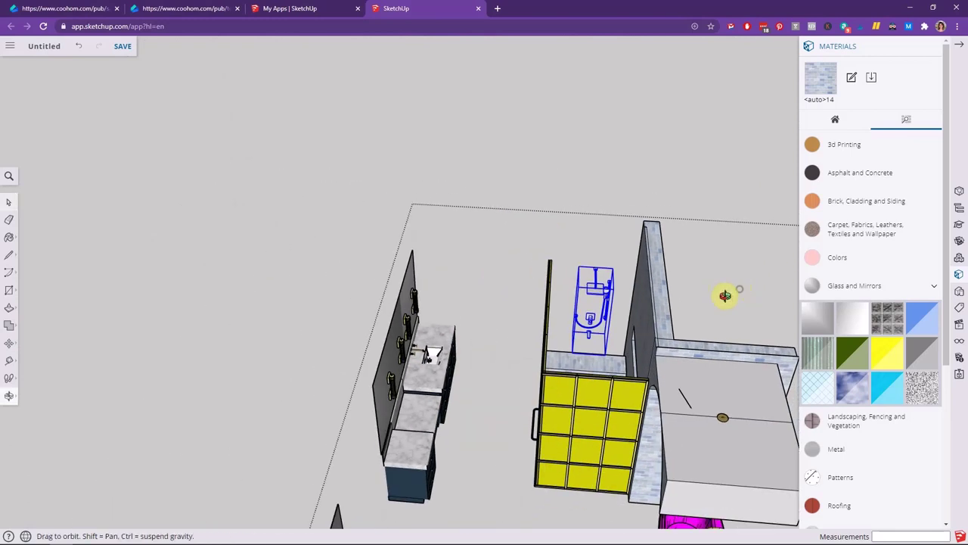
drag(724, 295, 657, 320)
key(space)
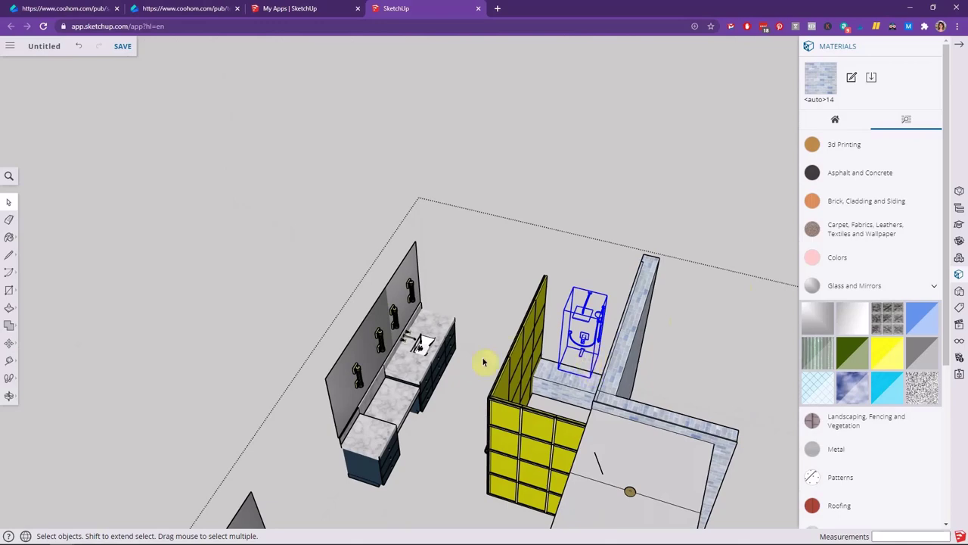
scroll(606, 299, down, 3)
scroll(595, 302, up, 5)
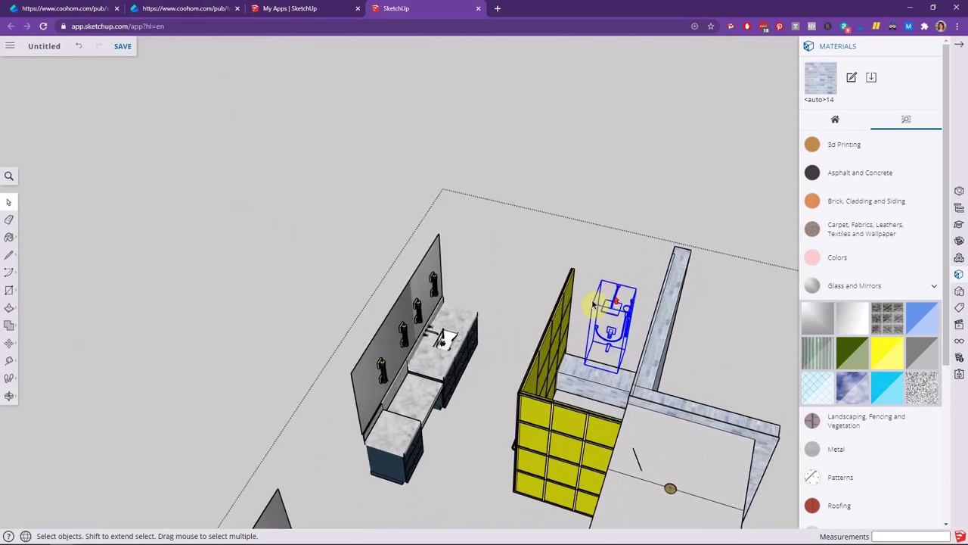
scroll(604, 306, up, 5)
click(701, 224)
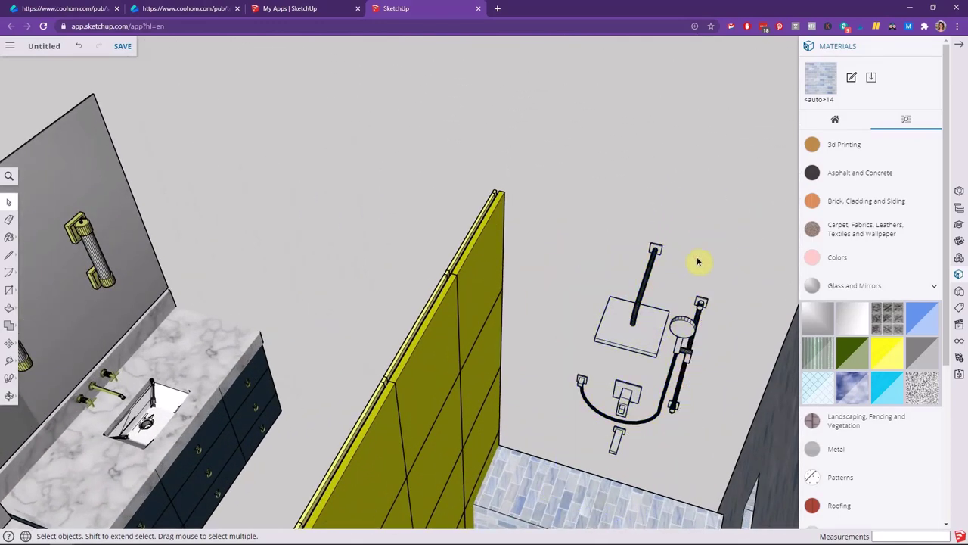
scroll(697, 262, up, 6)
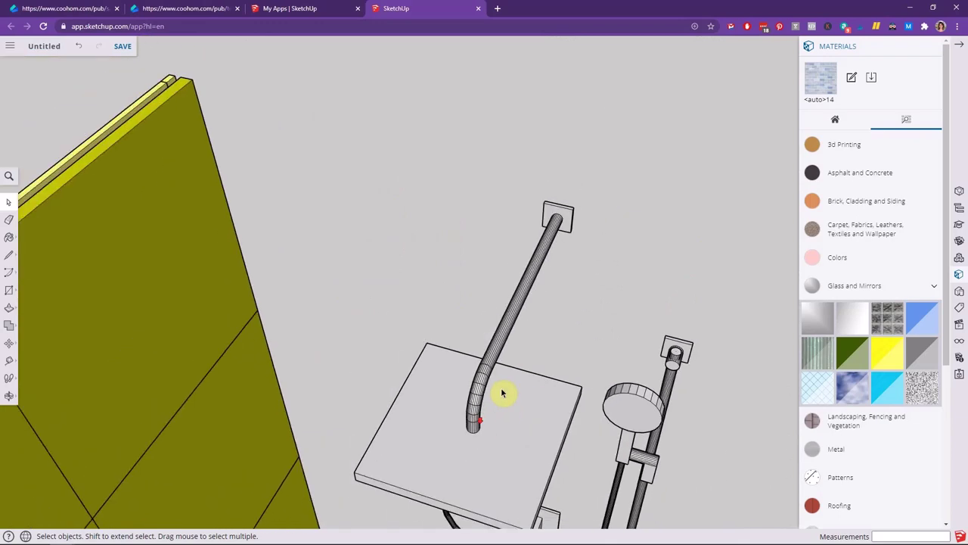
Open the model group containing the vanity wall sconces above the marble countertop for editing.
scroll(713, 361, down, 10)
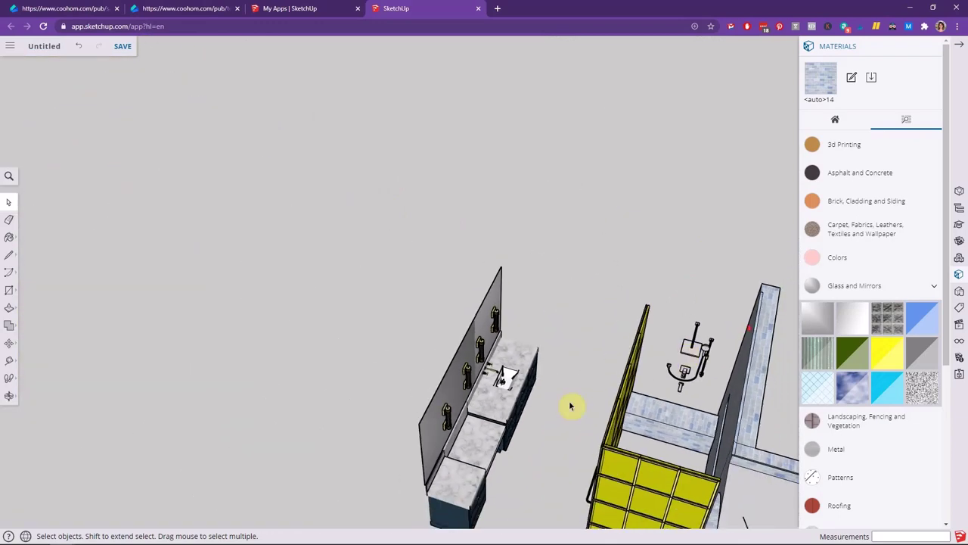
scroll(460, 386, up, 8)
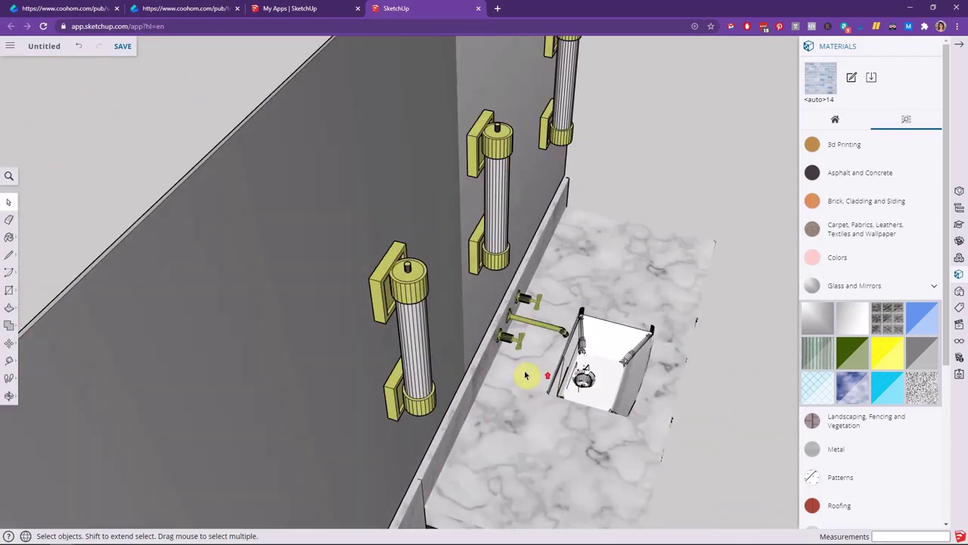
scroll(411, 346, up, 3)
scroll(432, 346, down, 2)
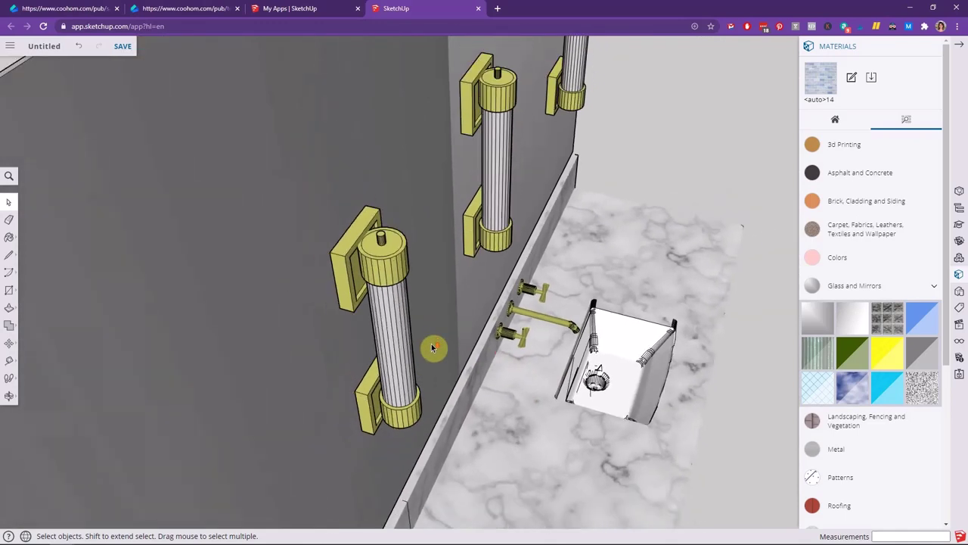
scroll(391, 370, down, 6)
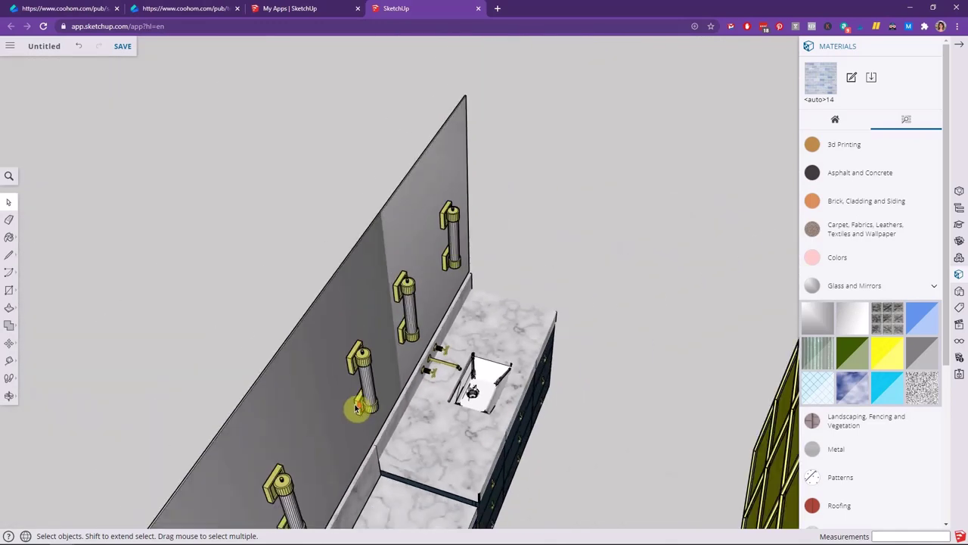
scroll(340, 387, up, 5)
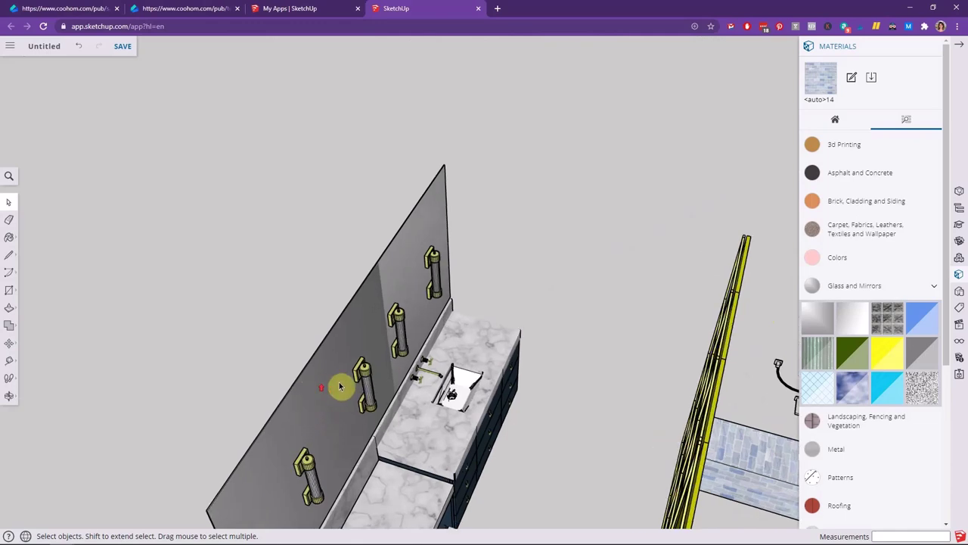
scroll(386, 394, up, 4)
click(379, 384)
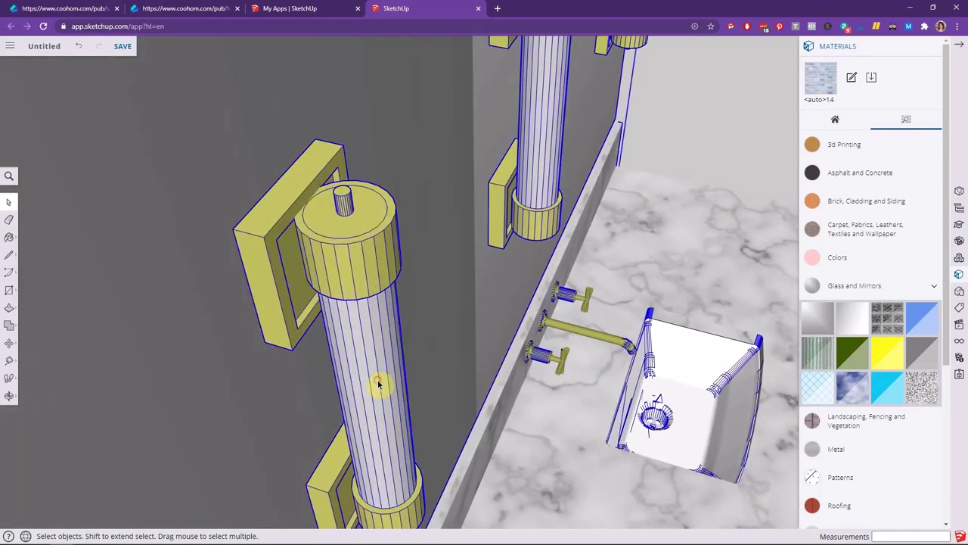
double_click(378, 384)
scroll(378, 378, down, 4)
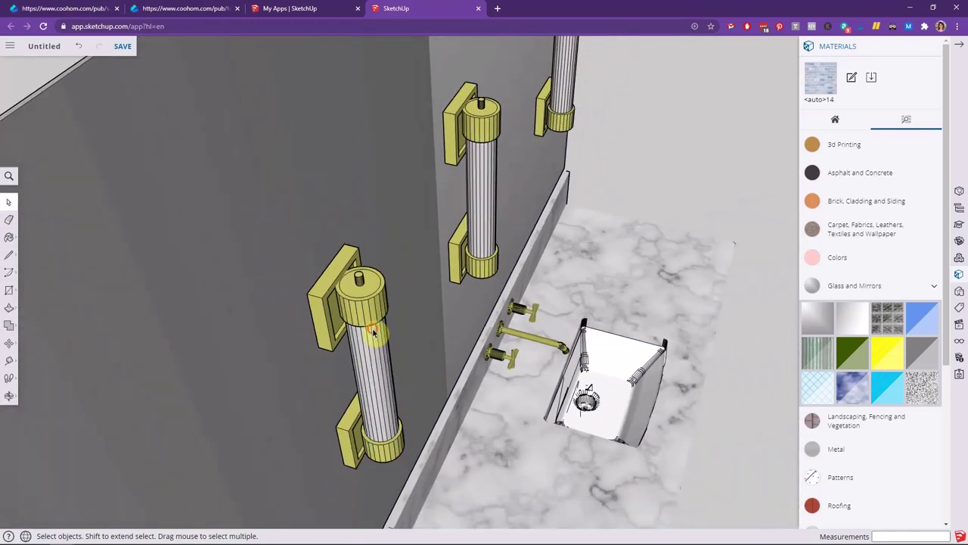
Open one of the vanity wall sconces and its nested lamp tube component for editing.
click(373, 333)
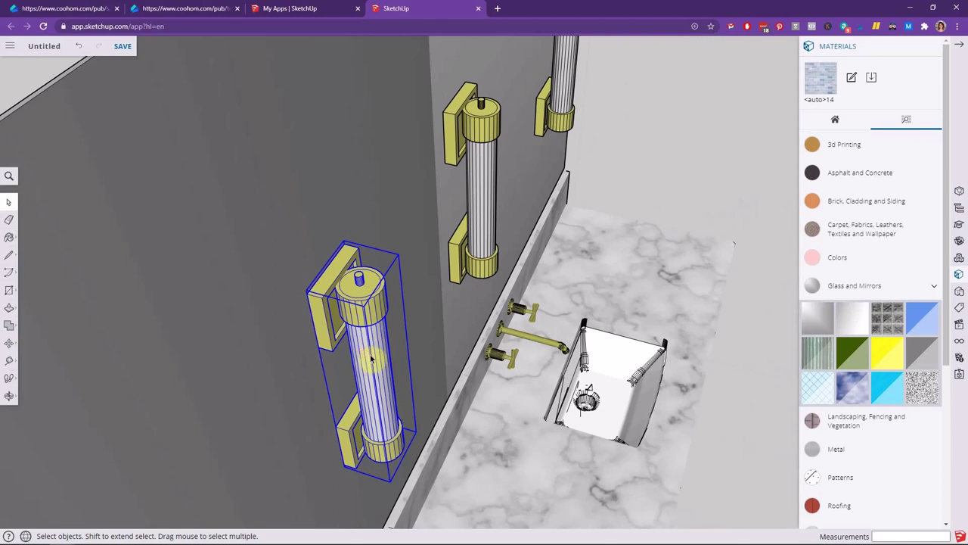
double_click(387, 391)
click(382, 391)
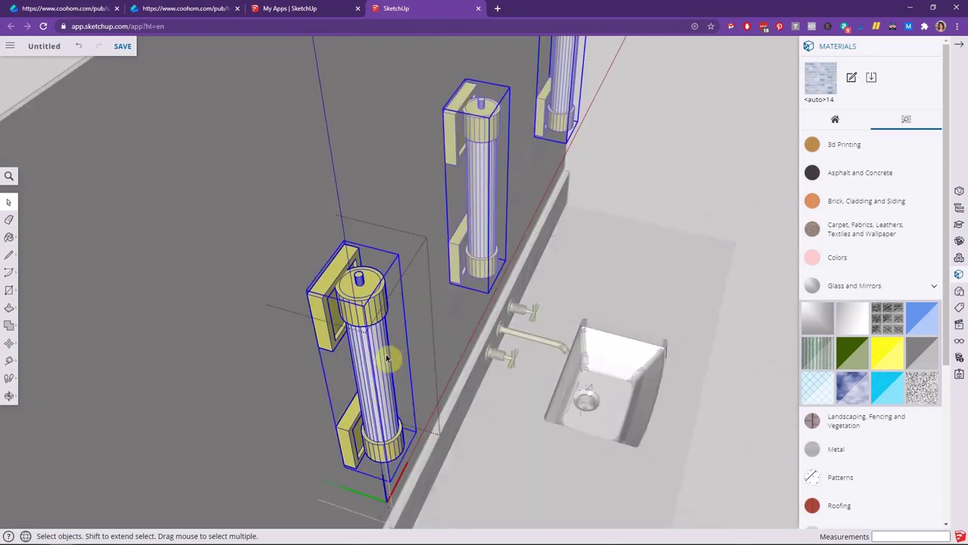
scroll(358, 291, down, 5)
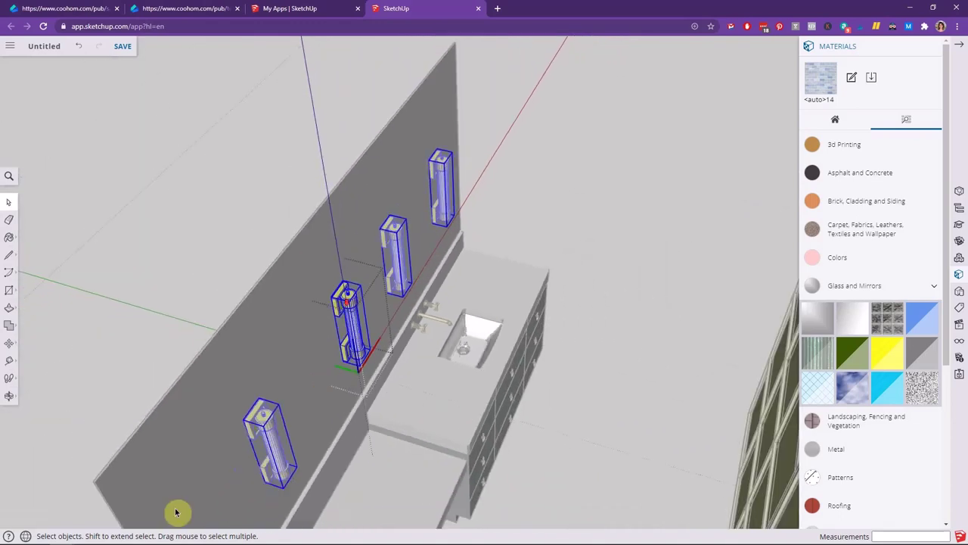
scroll(320, 331, up, 10)
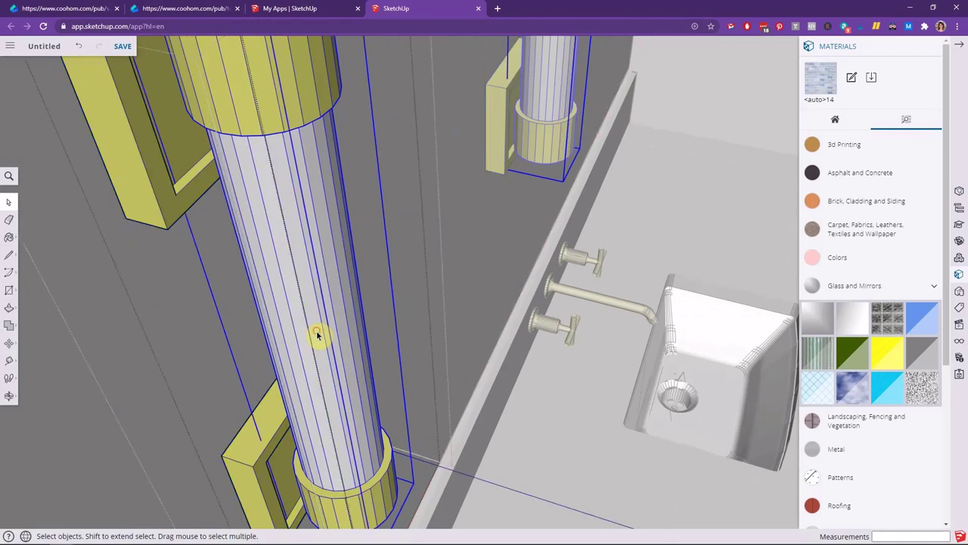
scroll(318, 333, down, 3)
double_click(313, 333)
scroll(318, 330, down, 4)
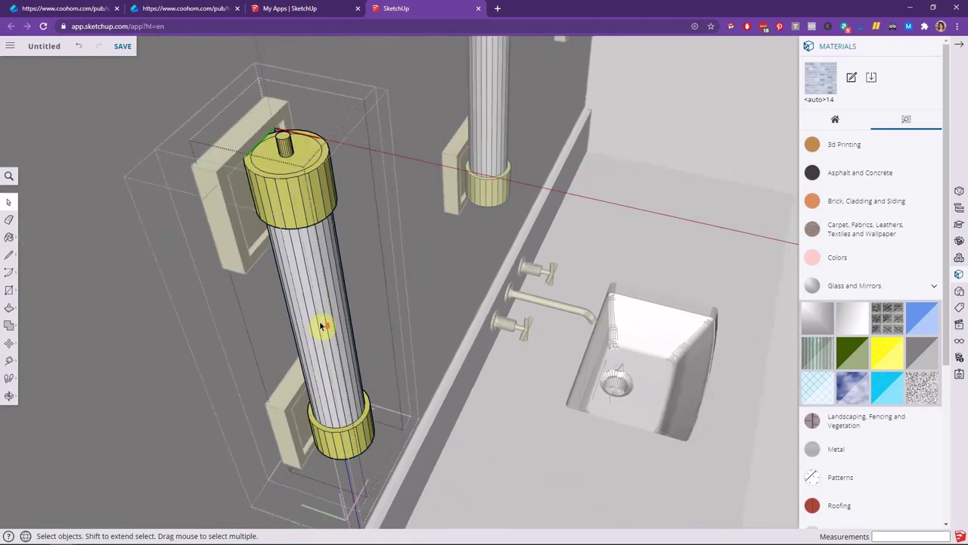
Paint the sconce's cylindrical tube with Translucent Glass Gray and leave the nested components.
click(285, 309)
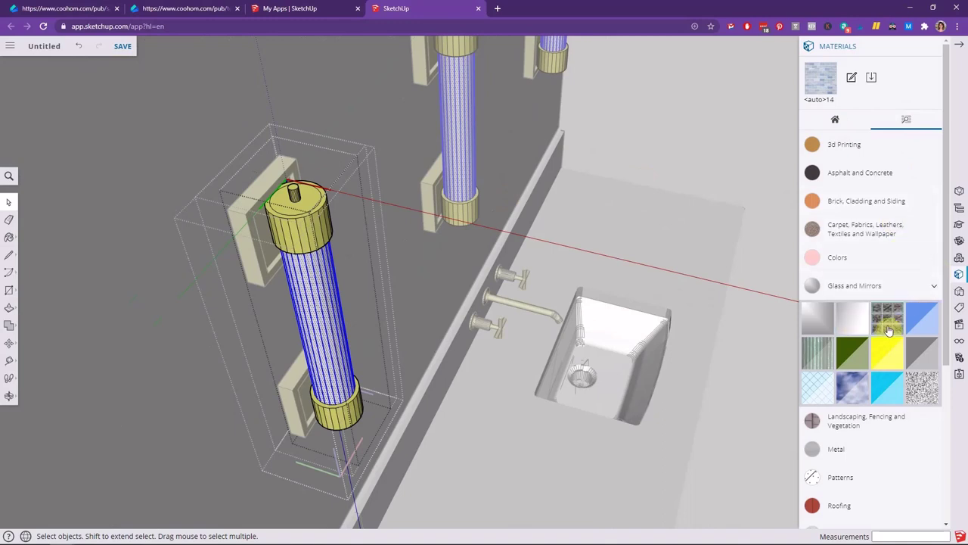
click(916, 356)
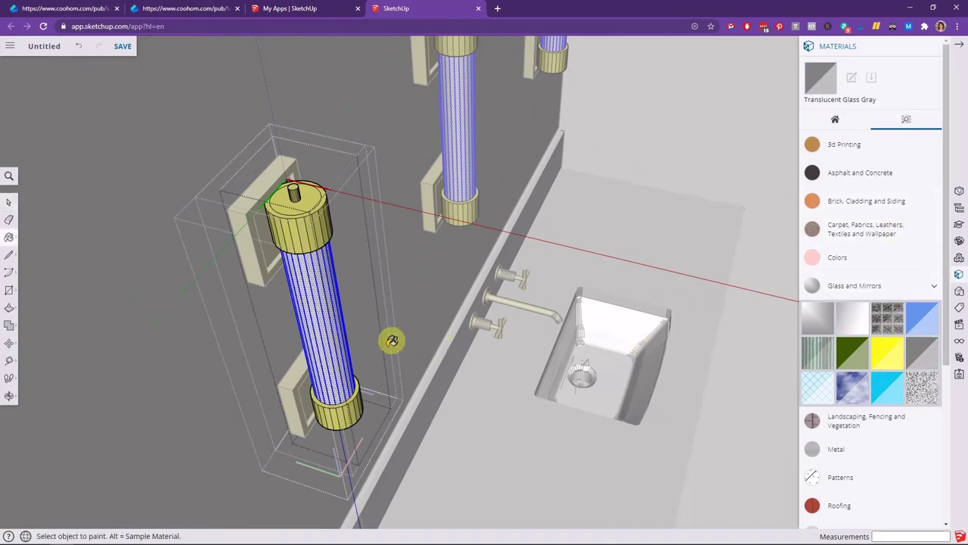
click(332, 325)
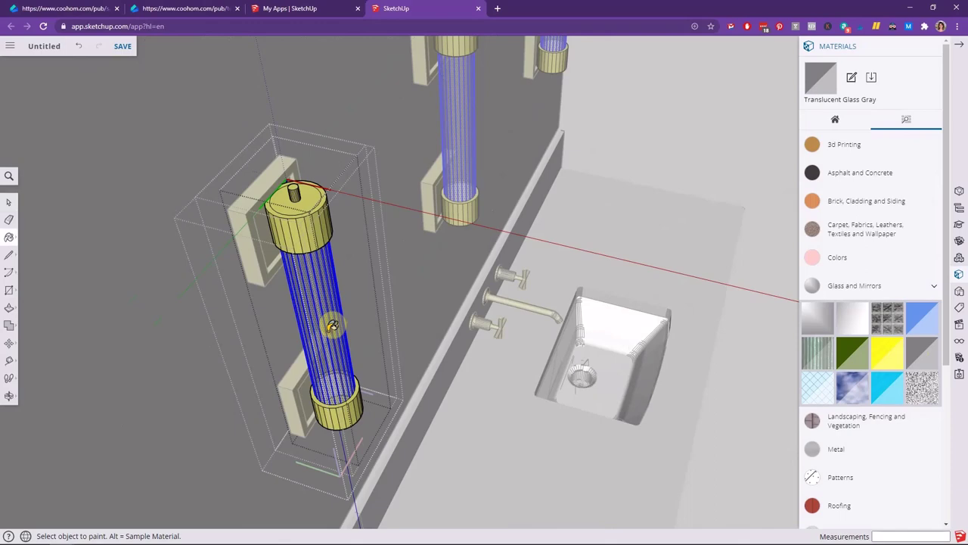
scroll(368, 218, down, 10)
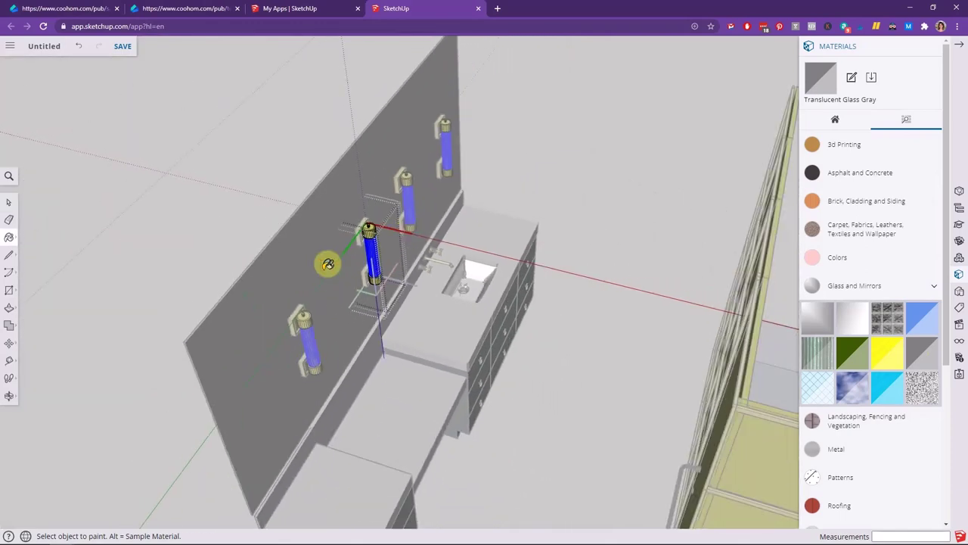
key(space)
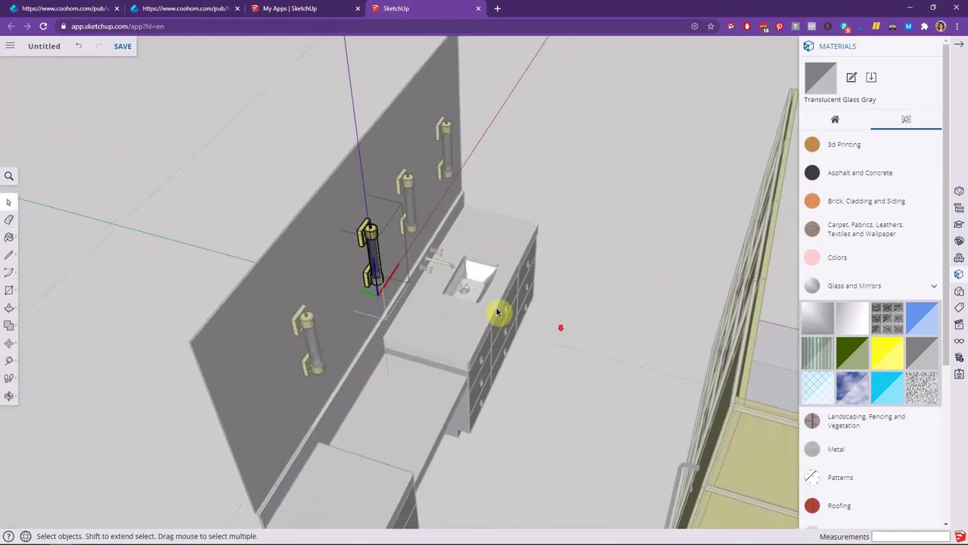
middle_drag(497, 312, 703, 121)
click(657, 128)
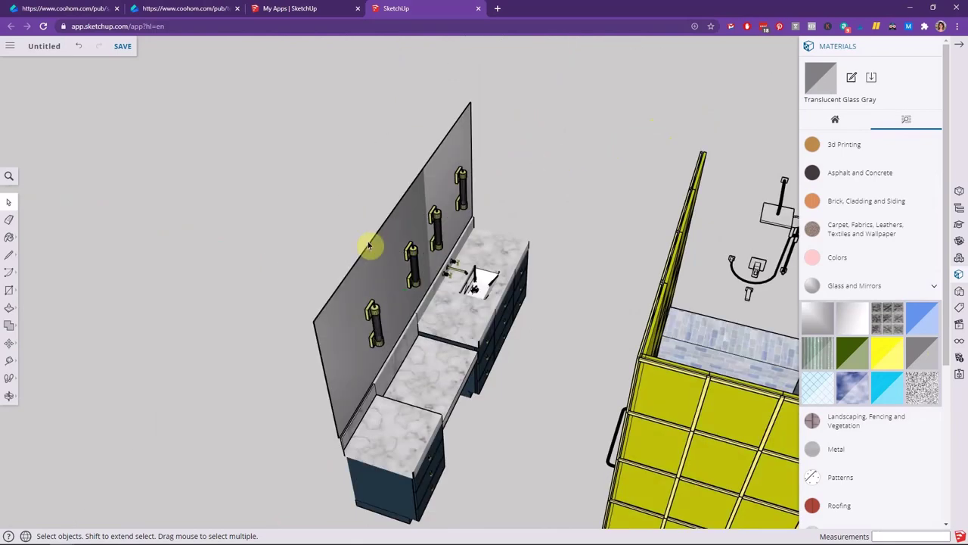
Examine the yellow gridded shower enclosure up close and its arrangement beside the vanities and bathtub.
scroll(534, 199, down, 5)
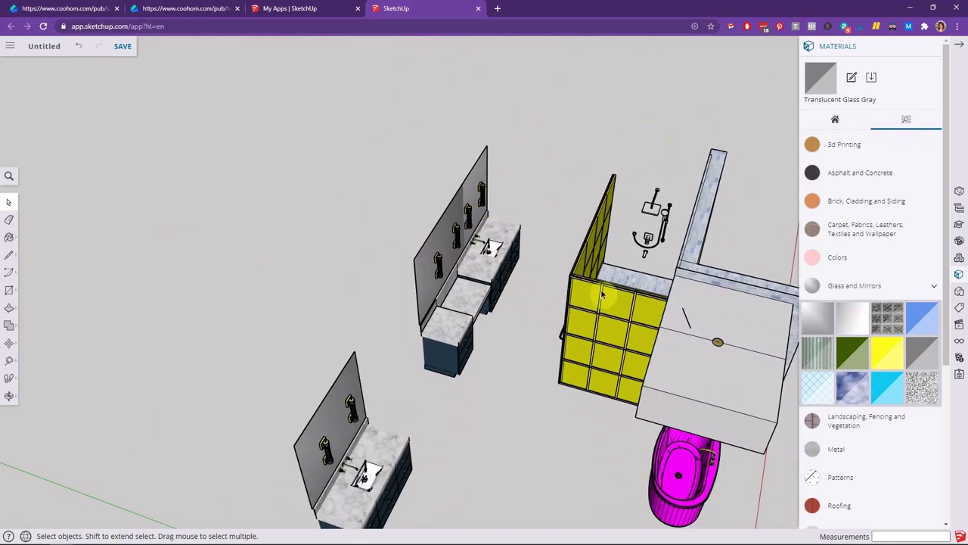
middle_drag(515, 344, 634, 260)
scroll(610, 253, up, 5)
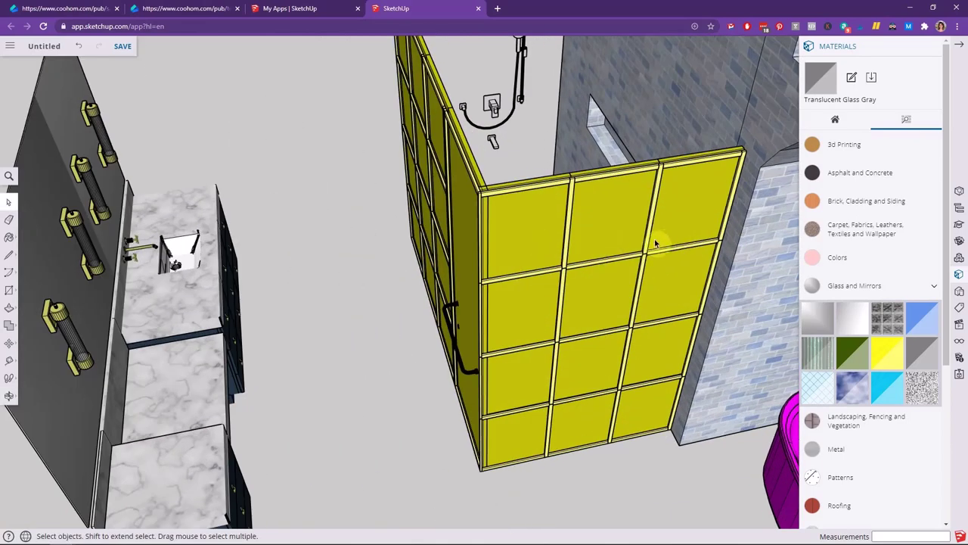
scroll(644, 300, down, 3)
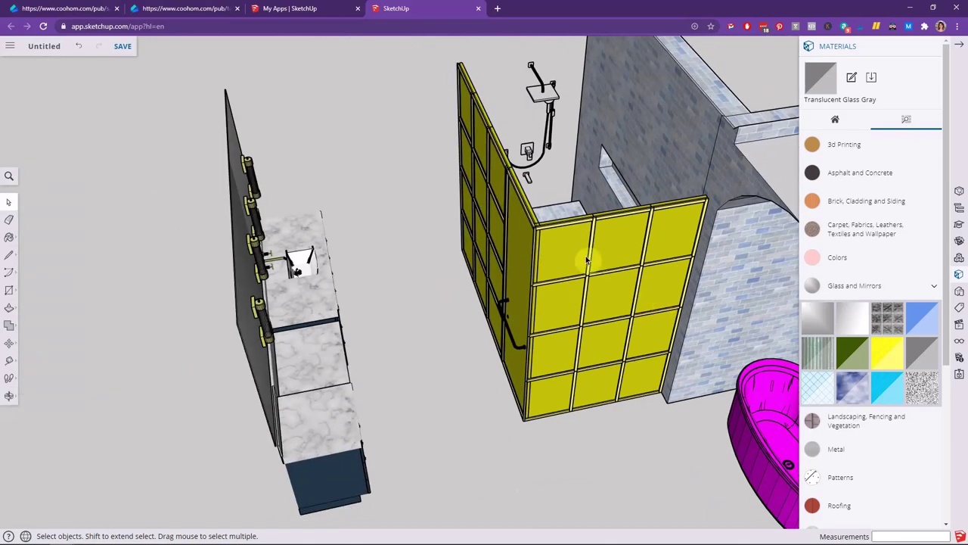
scroll(582, 303, up, 6)
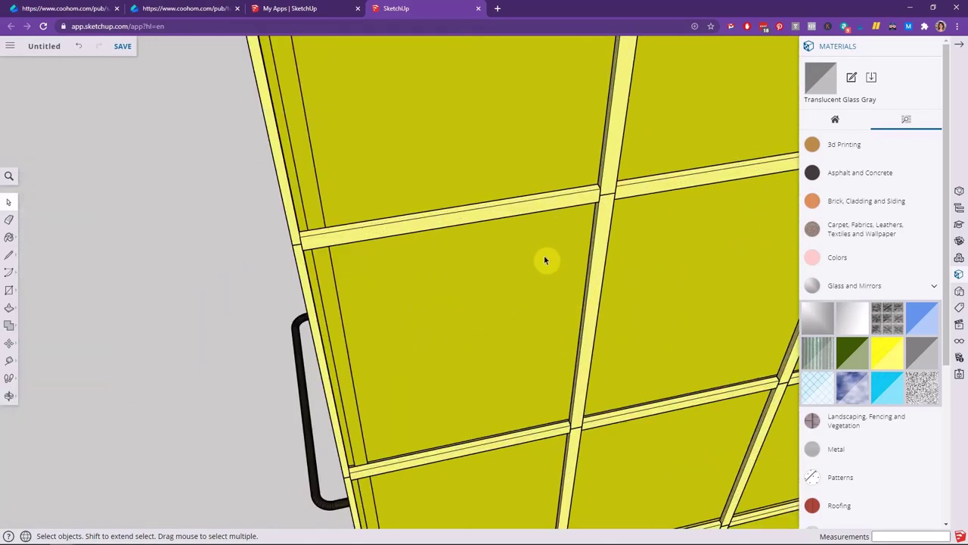
scroll(560, 264, down, 3)
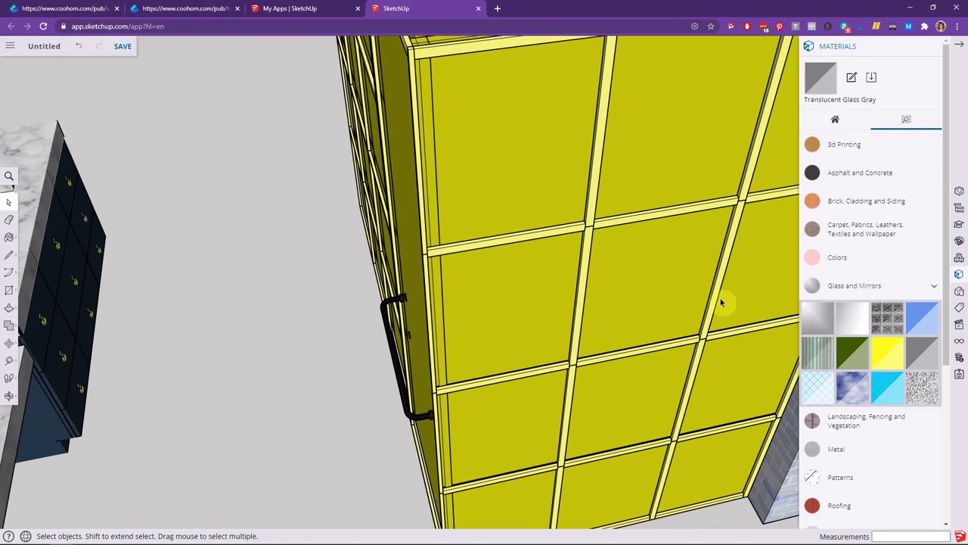
scroll(720, 303, down, 5)
middle_drag(677, 340, 578, 231)
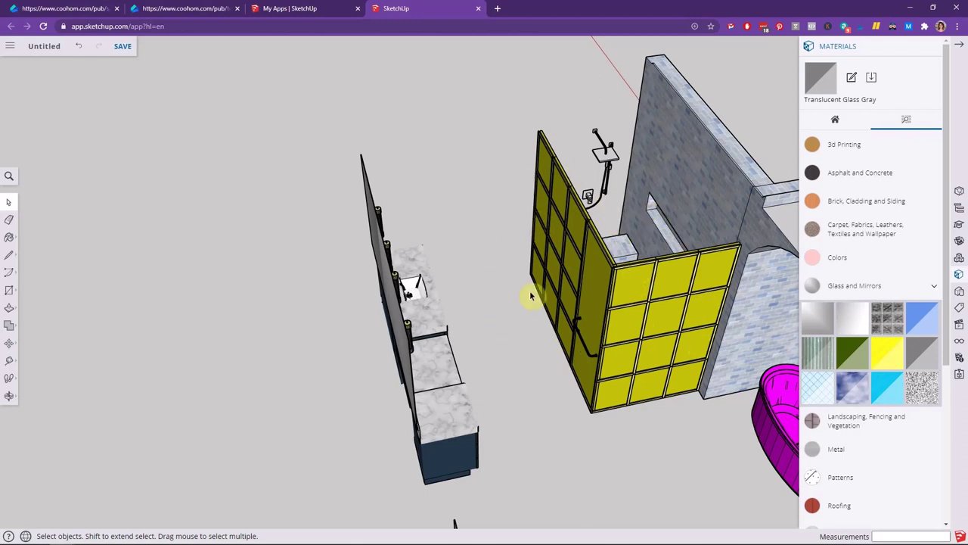
middle_drag(622, 407, 376, 262)
scroll(379, 290, down, 2)
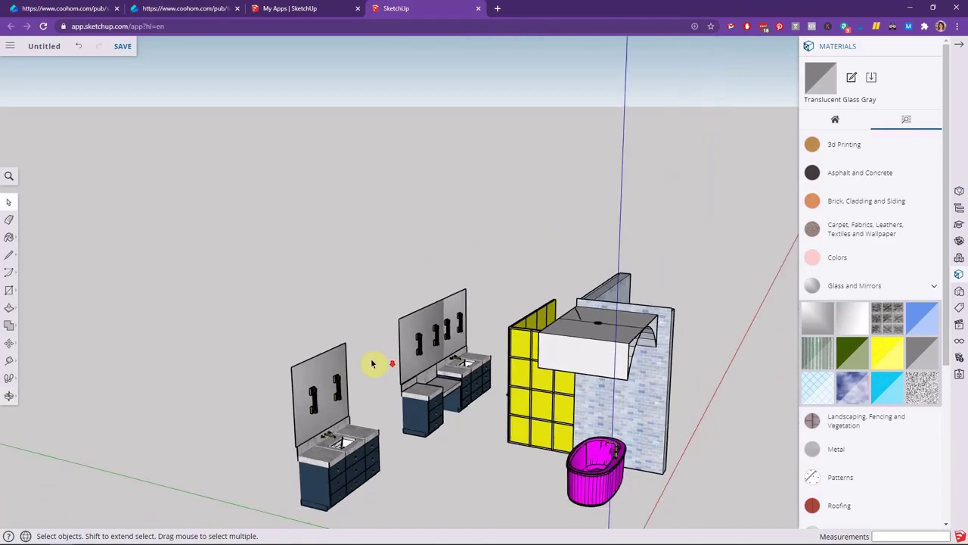
Open the red-globe ceiling light under the tiled vault and delete the stray diagonal line crossing it.
middle_drag(443, 417, 616, 382)
scroll(618, 321, up, 3)
scroll(618, 322, up, 10)
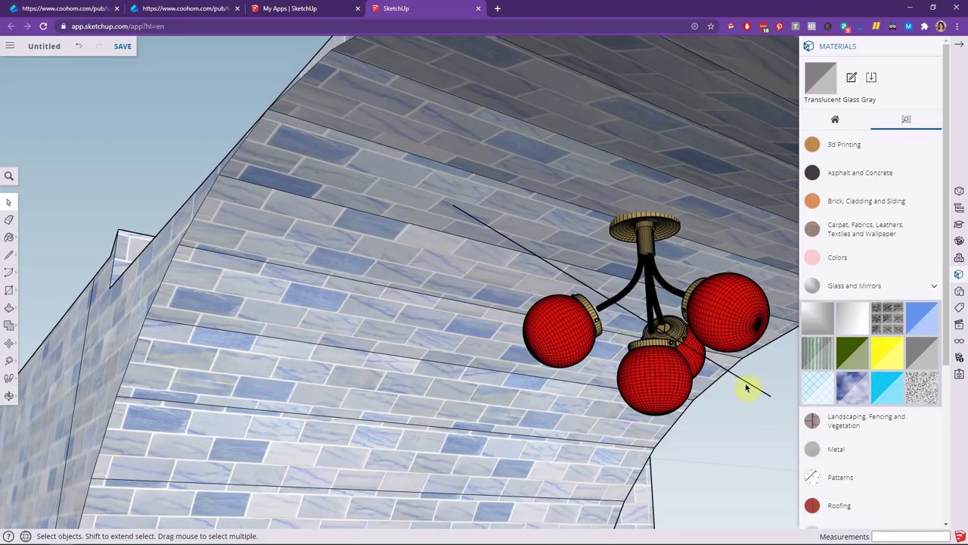
double_click(676, 389)
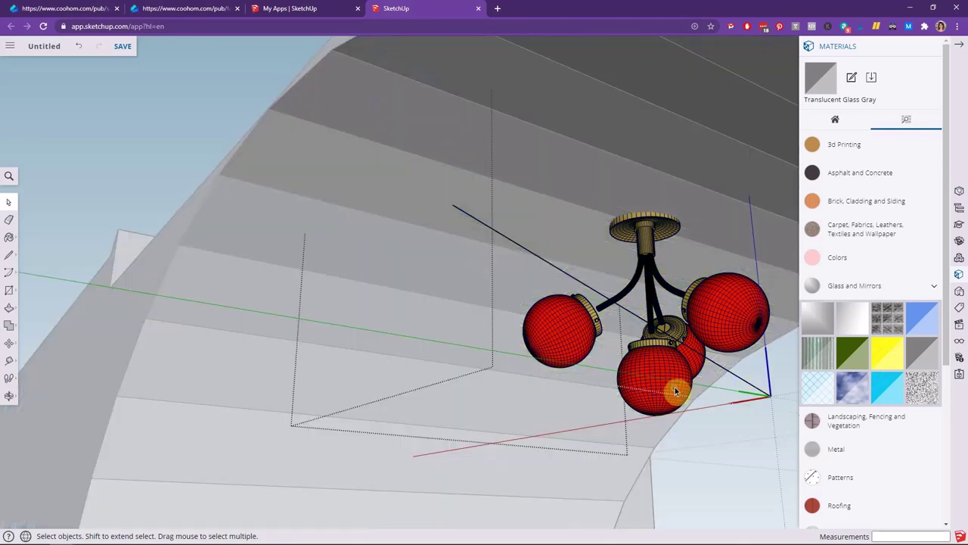
click(745, 386)
double_click(745, 385)
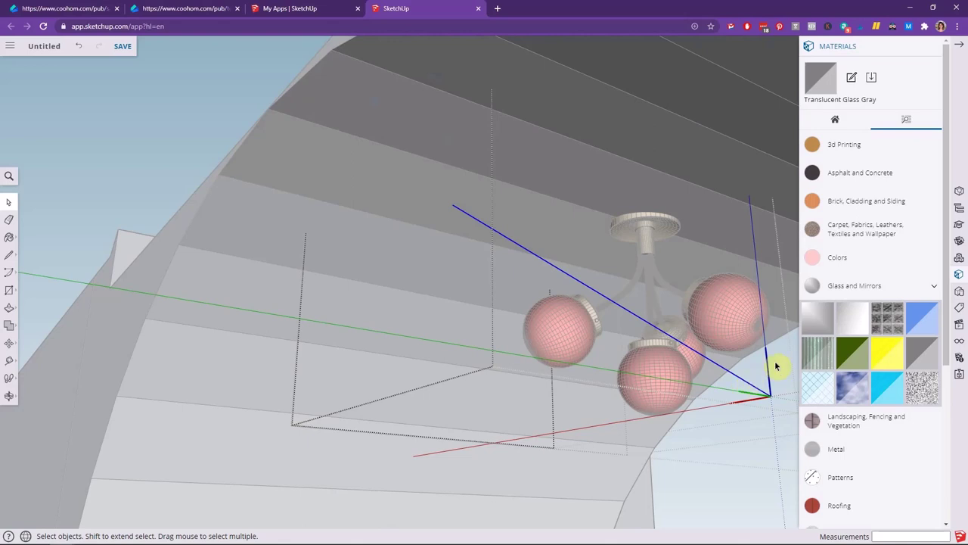
key(Delete)
click(738, 448)
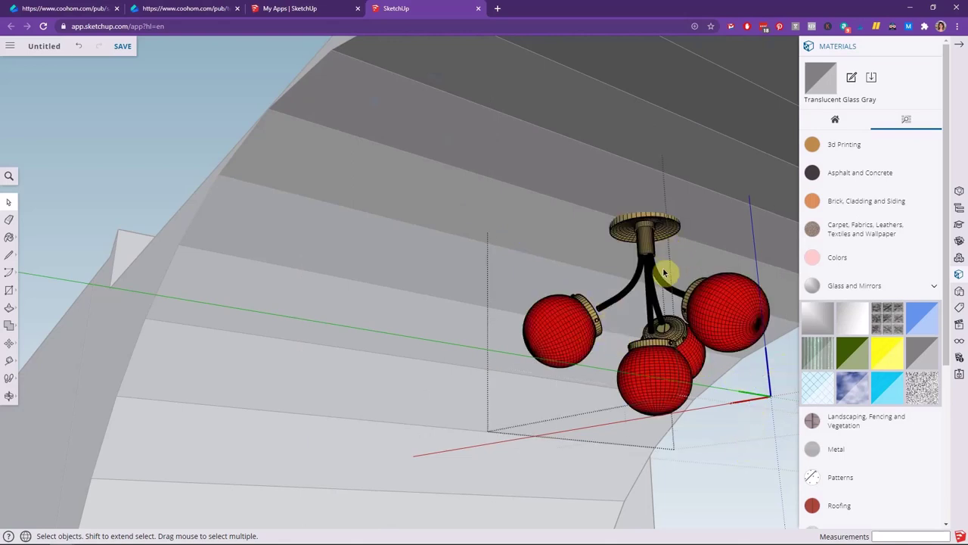
Examine the whole bathroom model from several sides, including the vanities, shower, tub and arched ceiling with its light fixture.
scroll(720, 335, down, 5)
scroll(728, 339, down, 4)
click(670, 185)
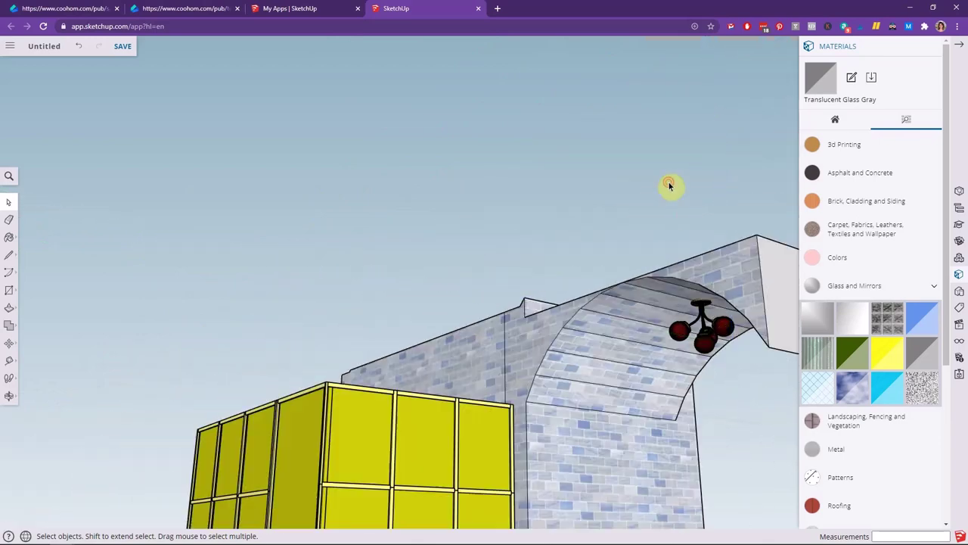
scroll(655, 233, down, 3)
middle_drag(666, 276, 401, 522)
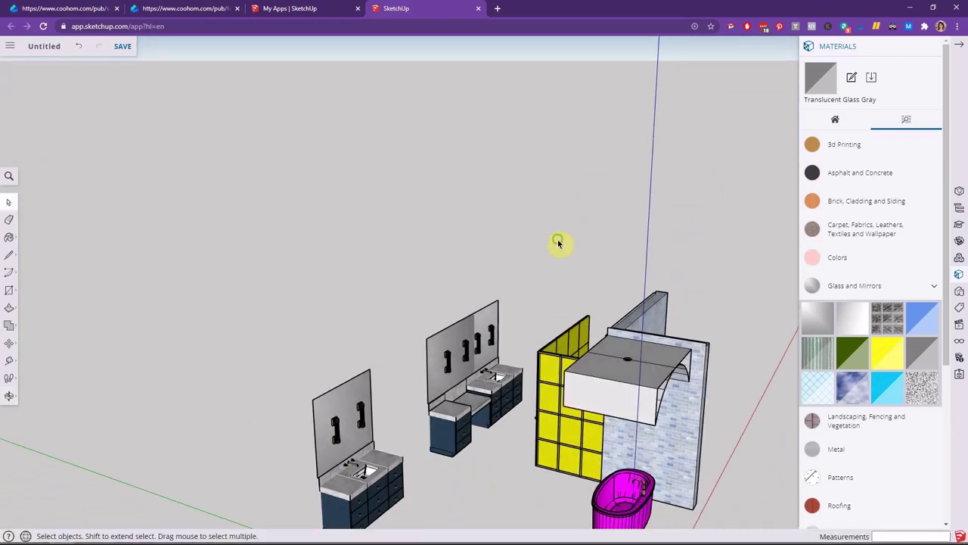
middle_drag(558, 243, 746, 155)
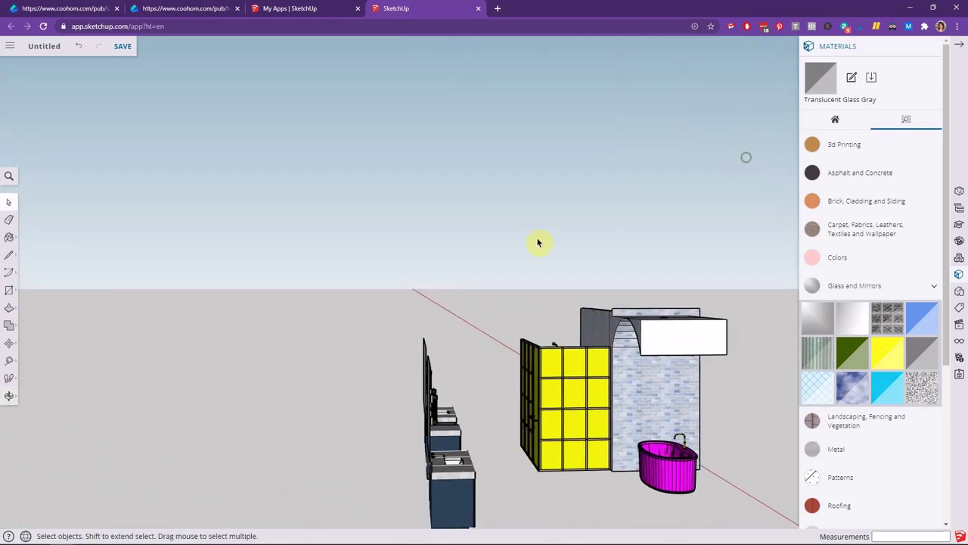
middle_drag(516, 247, 360, 230)
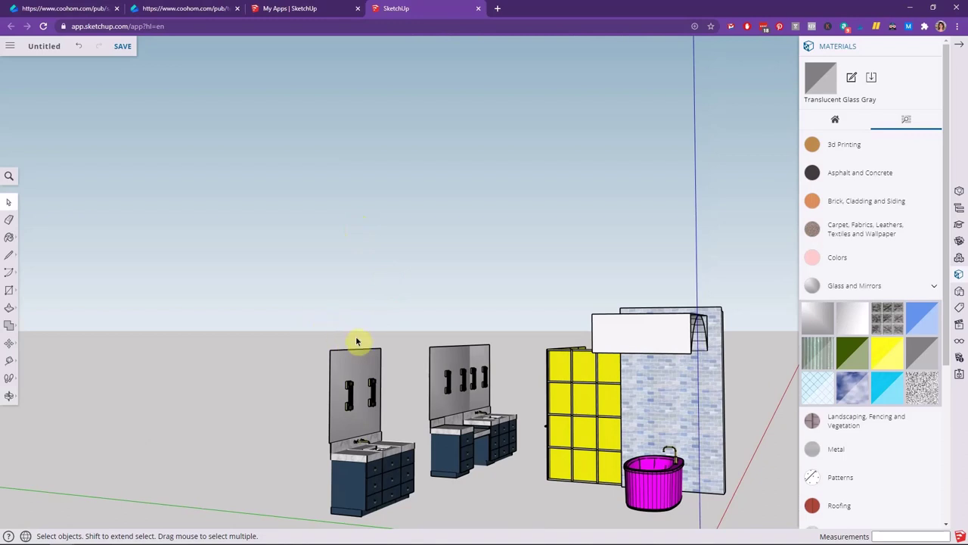
scroll(356, 340, down, 2)
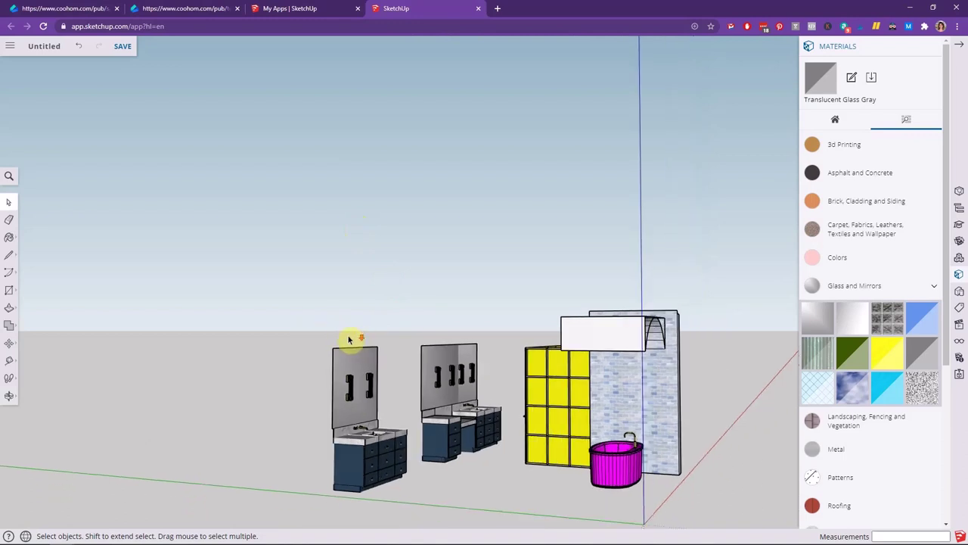
Save the model to the SketchUp project folder, overwriting the existing RevitBathroom.skp.
click(123, 47)
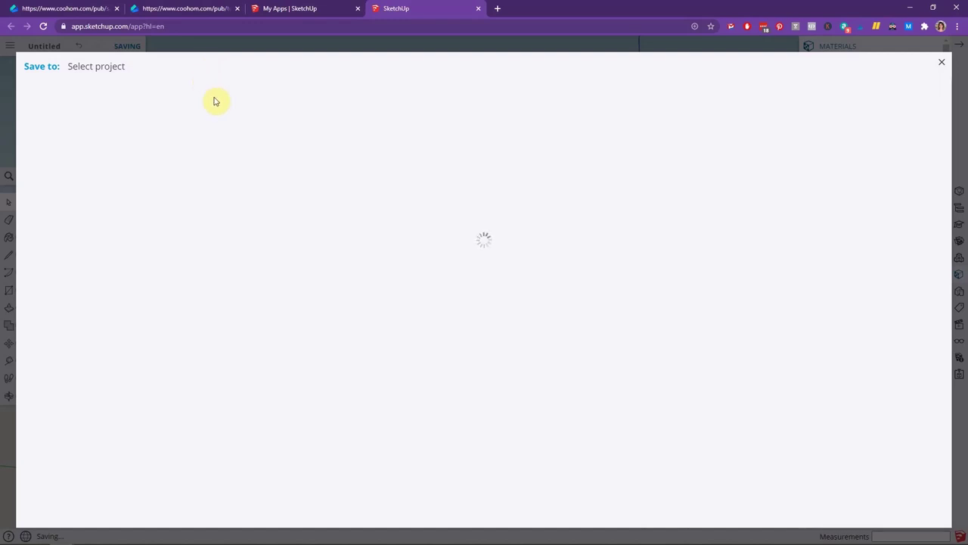
click(93, 164)
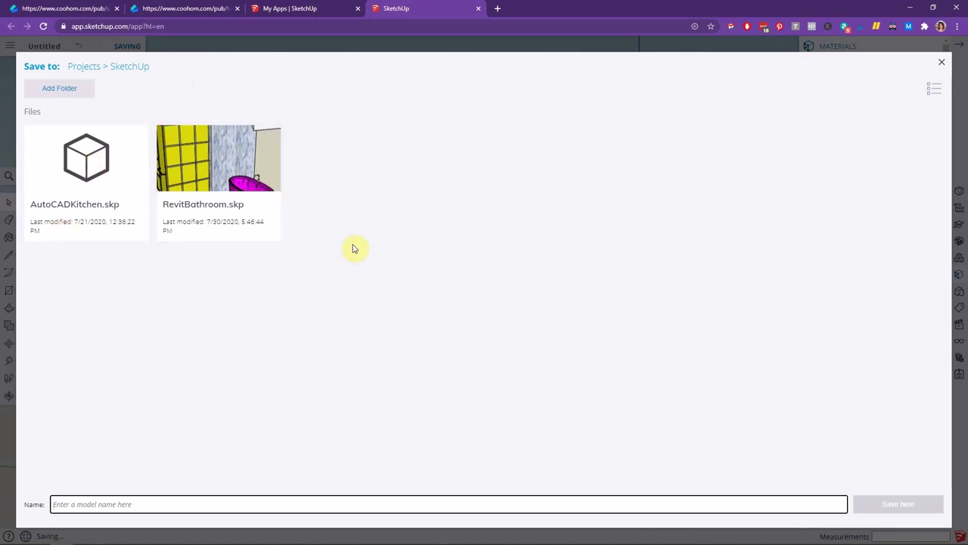
click(242, 186)
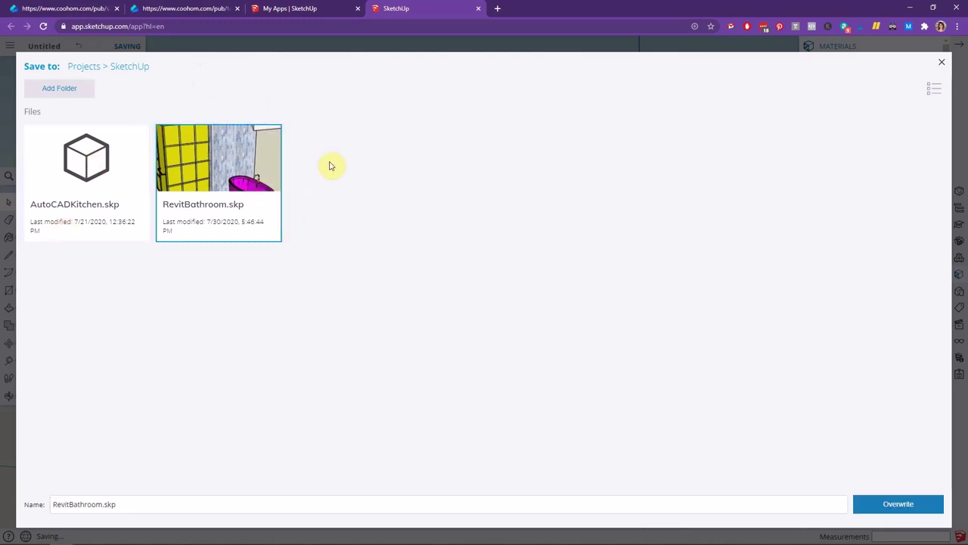
click(879, 505)
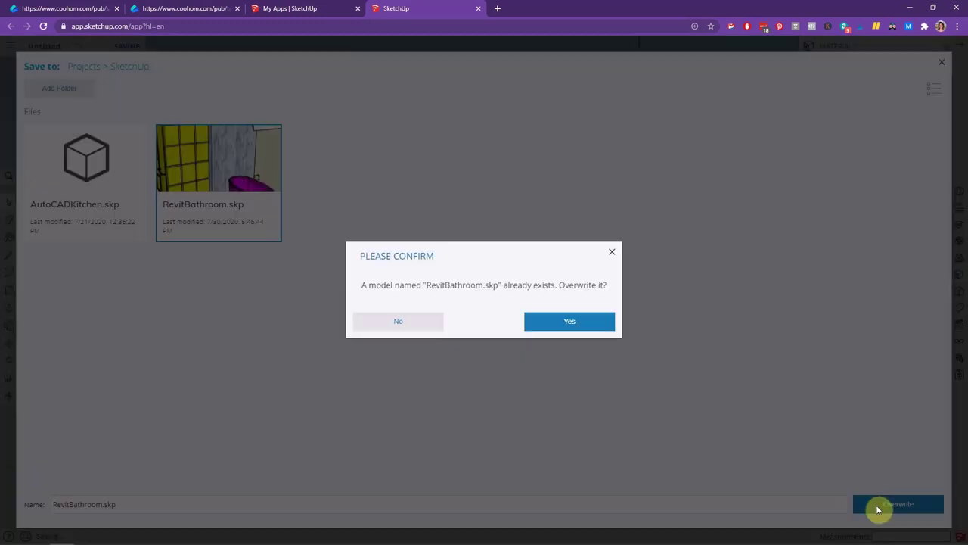
click(568, 333)
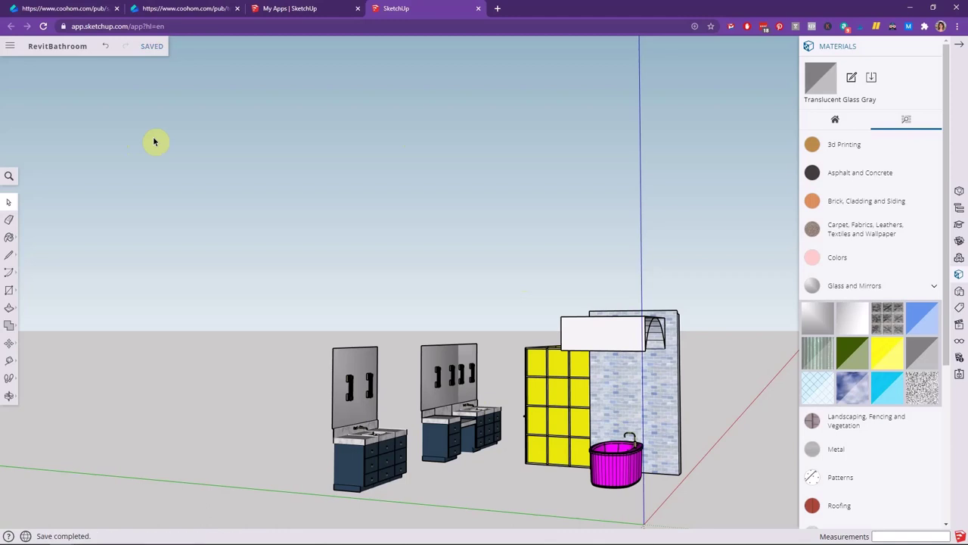
Download the model as a 2017 version .skp file, replacing RevitBathroom.skp in the FrenchCountry folder.
click(11, 47)
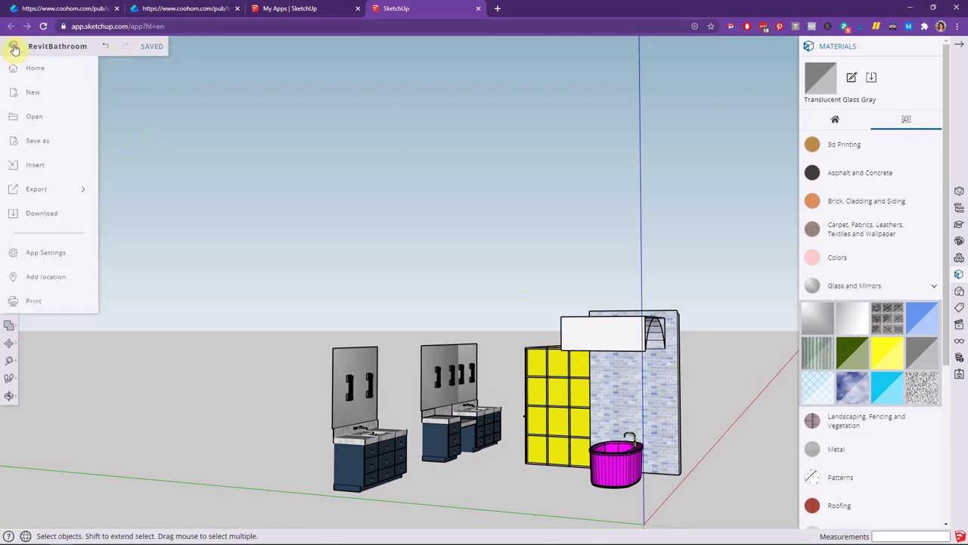
click(53, 219)
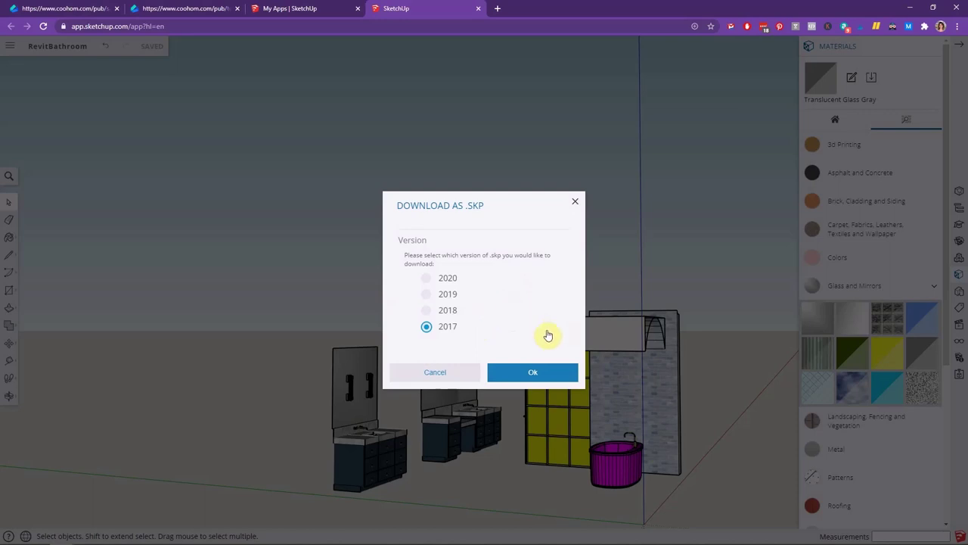
click(533, 374)
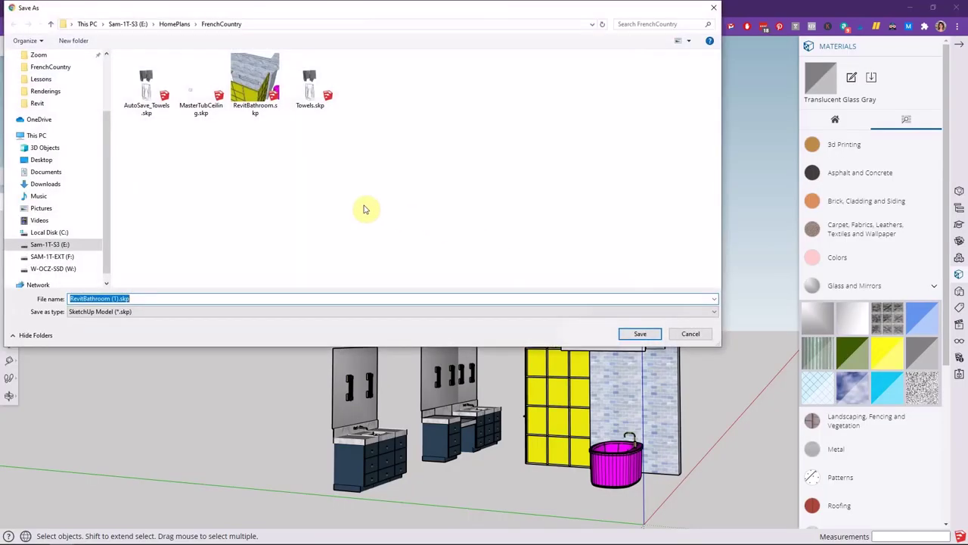
click(261, 89)
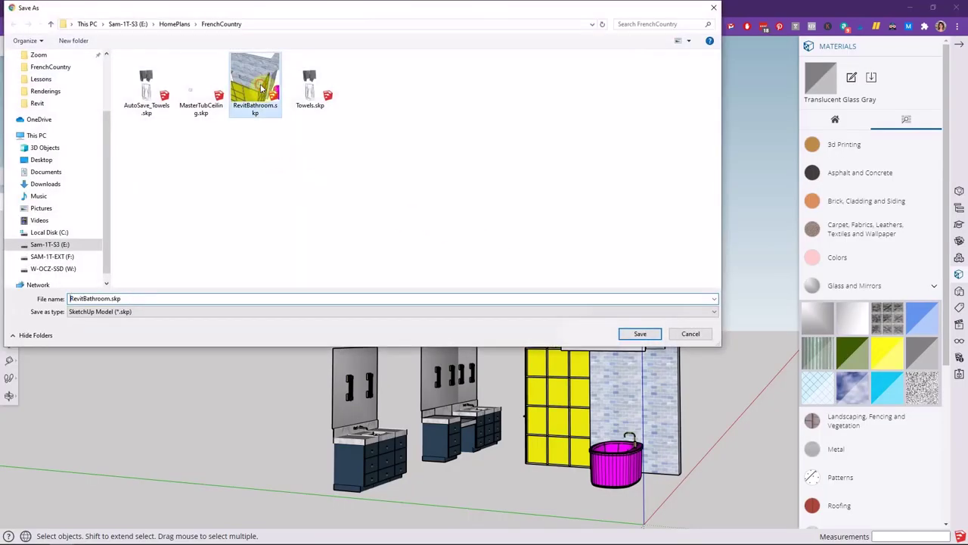
click(641, 334)
click(522, 281)
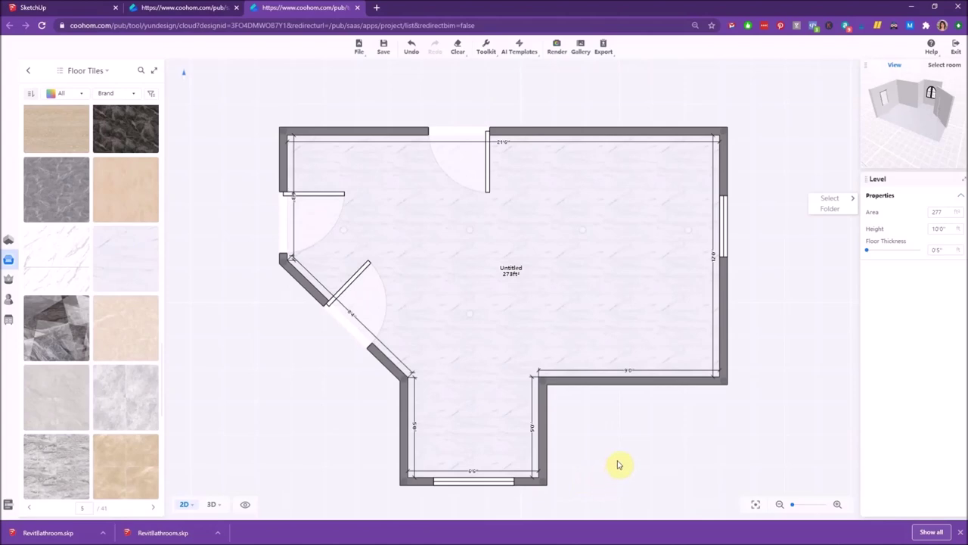
Switch to Revit to check the master bath floor plan against the Coohom room, and return to Coohom.
key(ctrl+s)
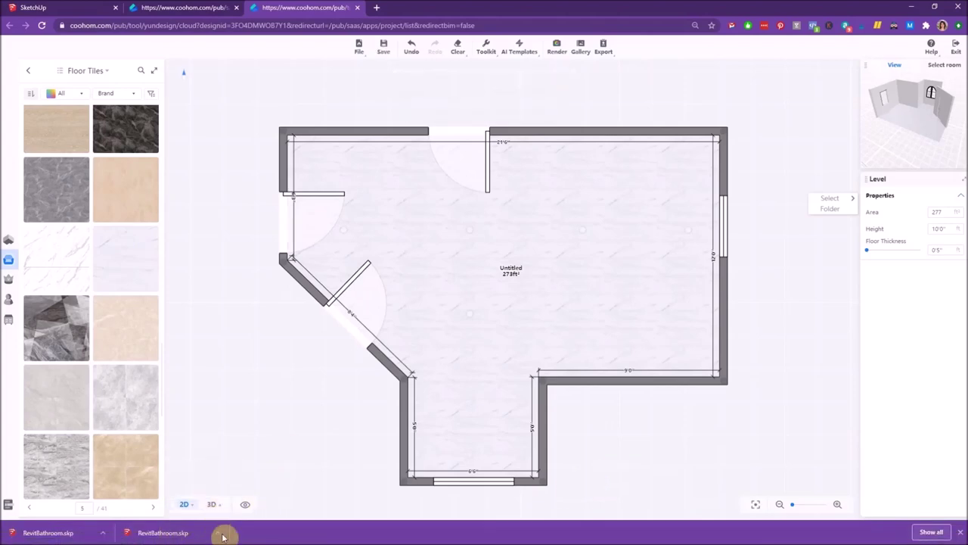
click(159, 535)
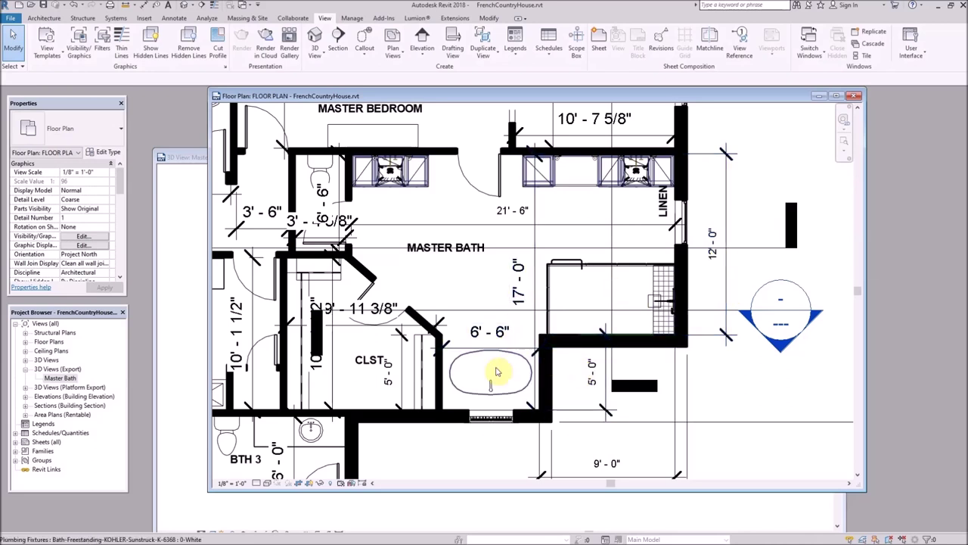
mouse_move(138, 534)
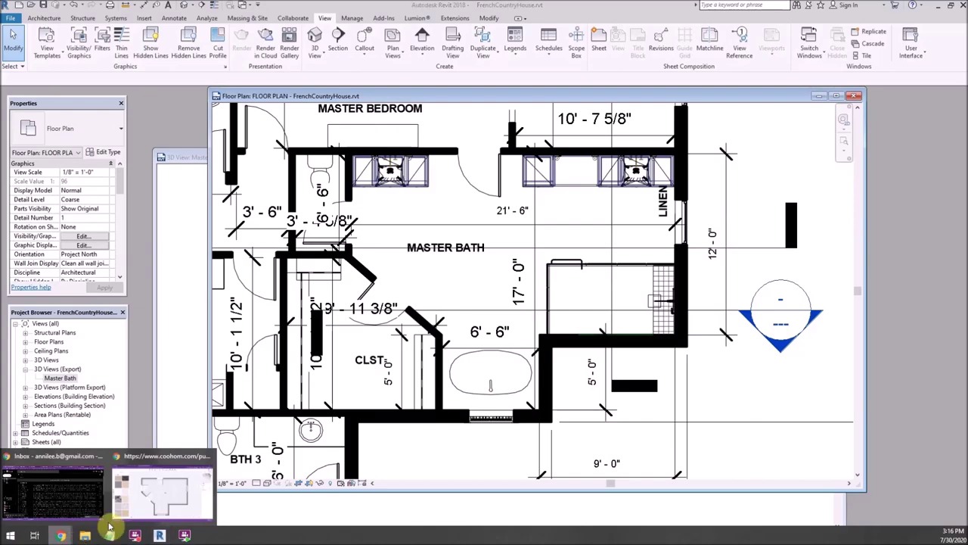
click(161, 492)
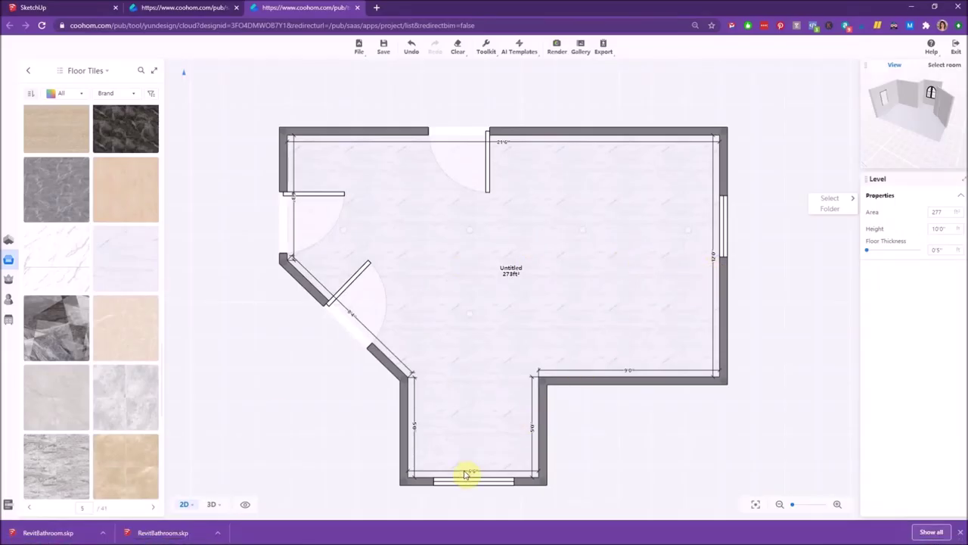
Look through the account's uploaded items in the Coohom room design and find the model upload option.
click(519, 47)
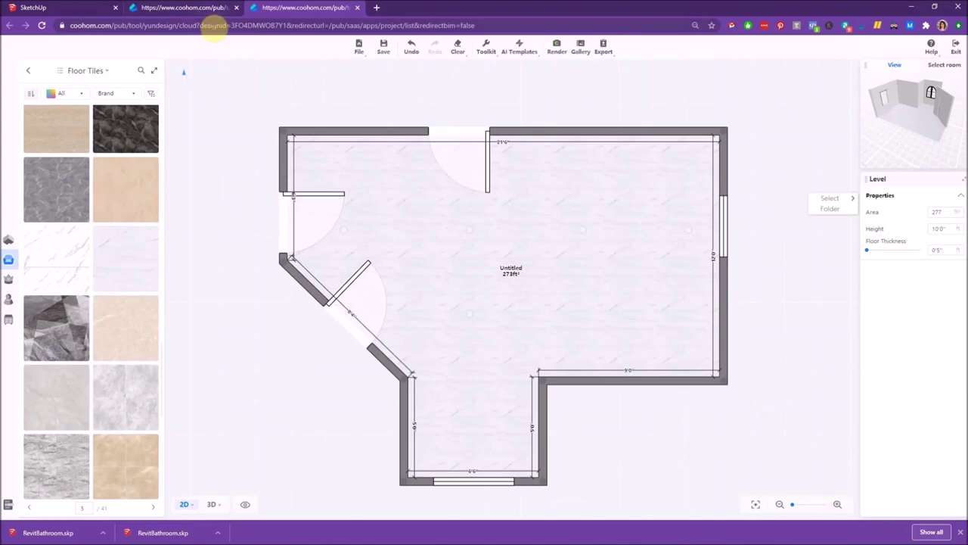
click(203, 9)
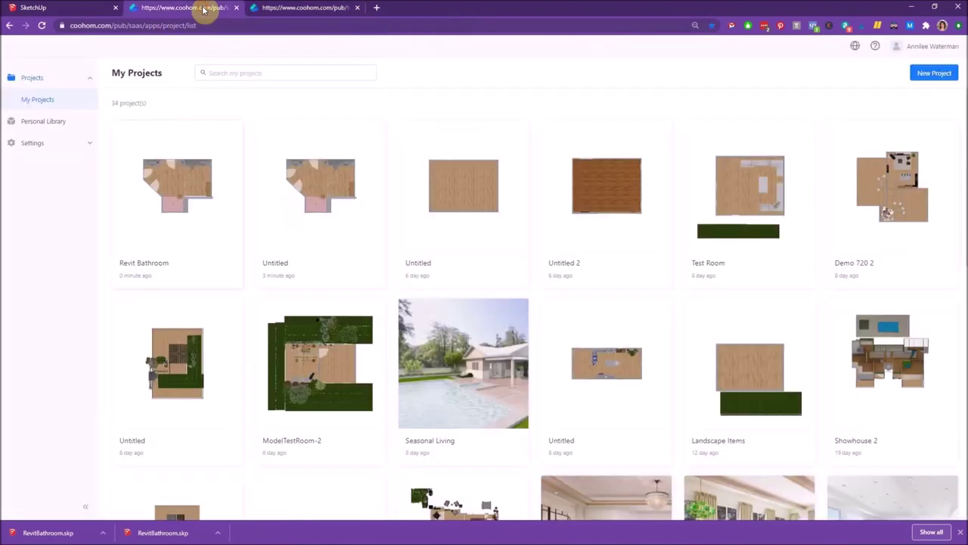
click(318, 9)
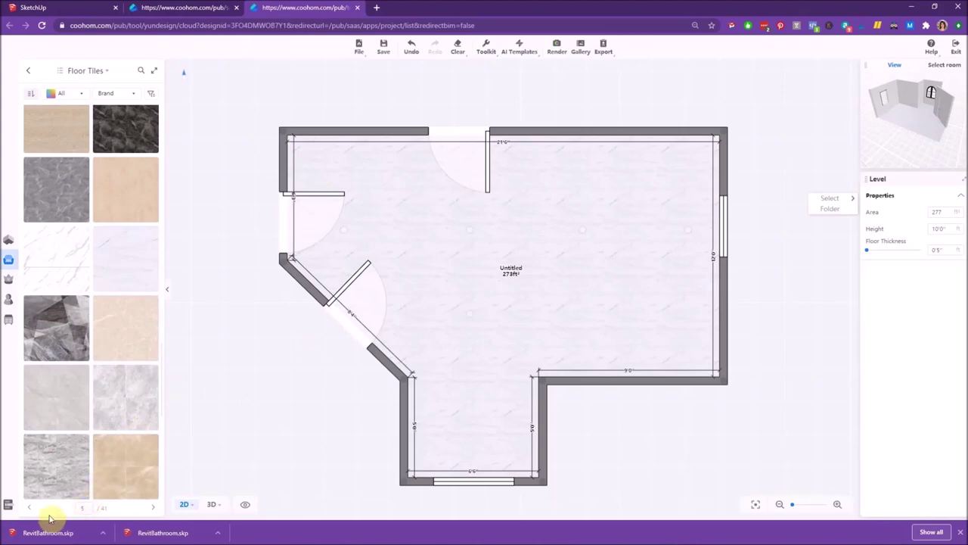
click(8, 299)
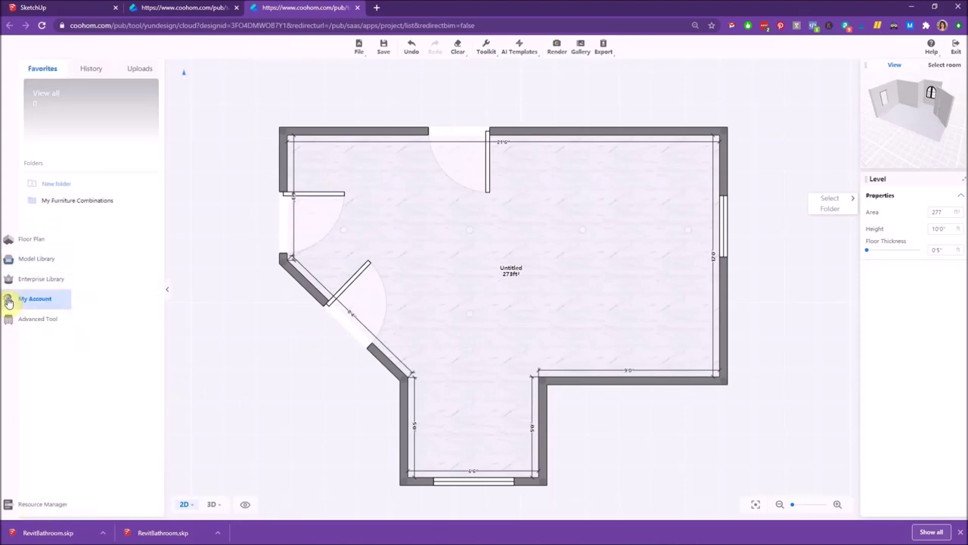
click(139, 69)
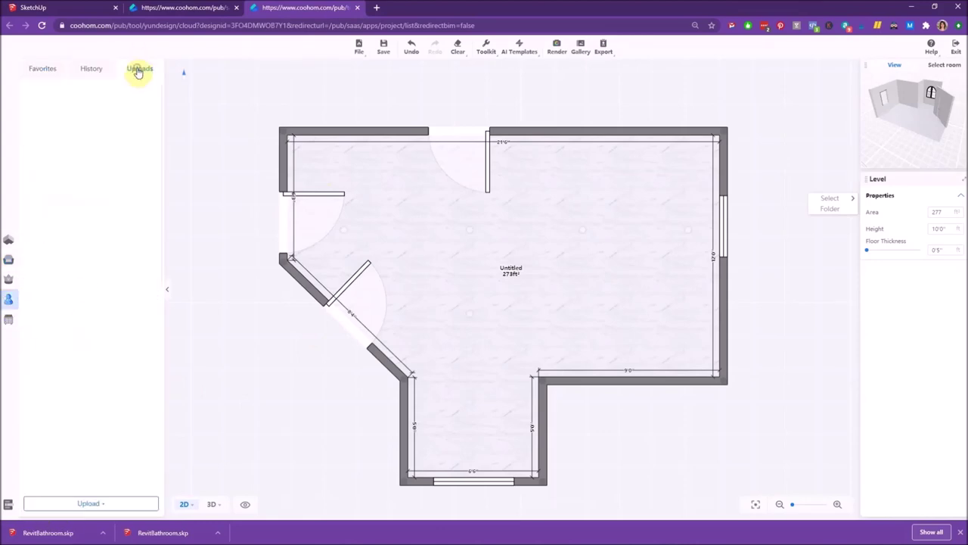
mouse_move(102, 501)
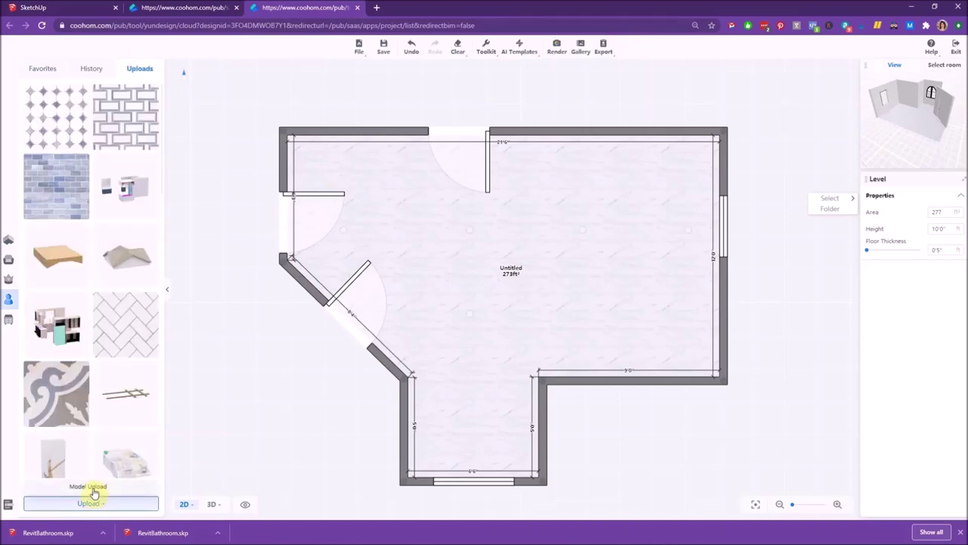
Delete the old RevitBathroom.skp model from the Coohom Personal Library.
click(203, 7)
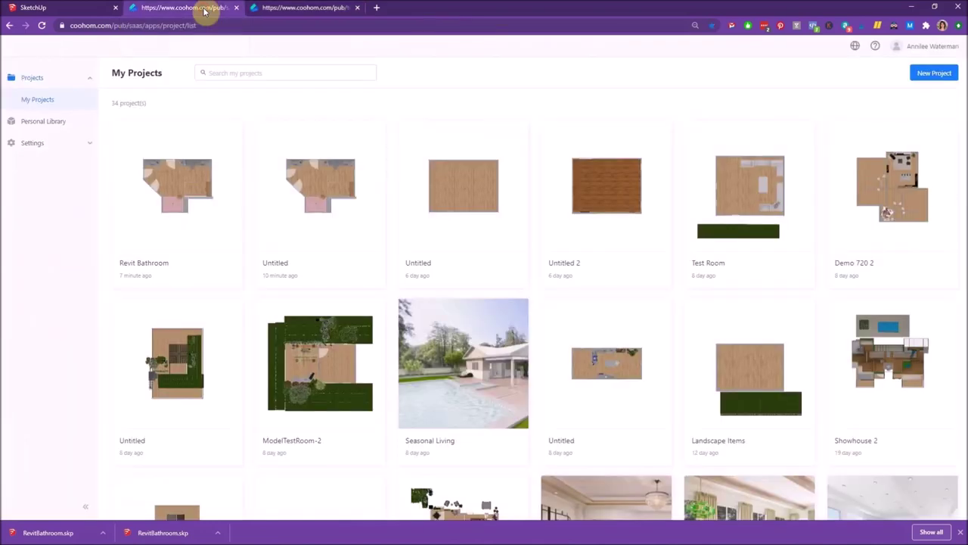
click(215, 69)
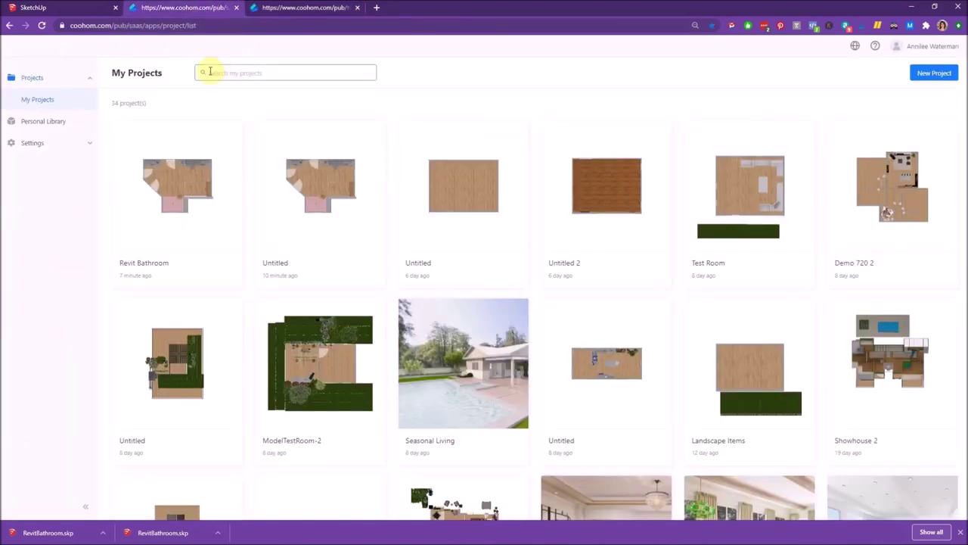
mouse_move(215, 255)
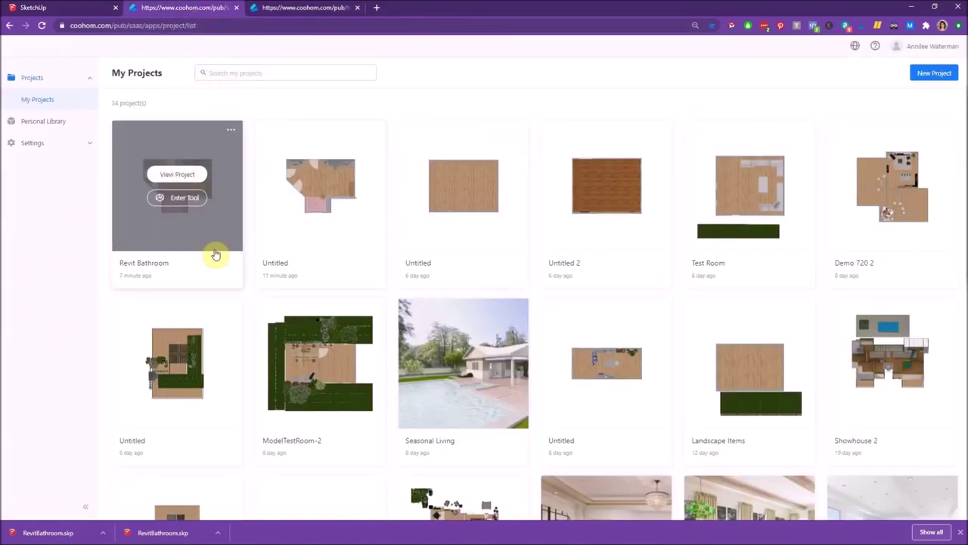
click(55, 122)
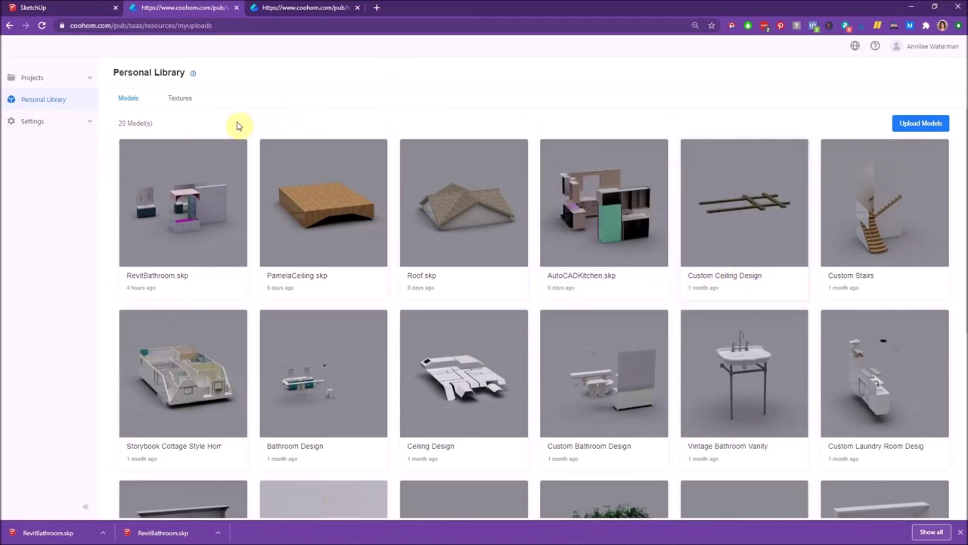
mouse_move(207, 164)
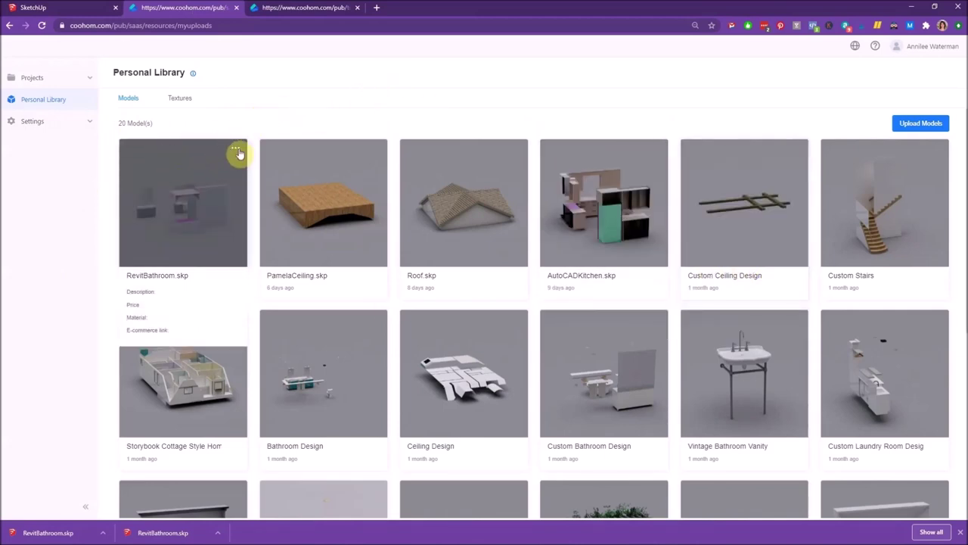
mouse_move(238, 153)
click(225, 176)
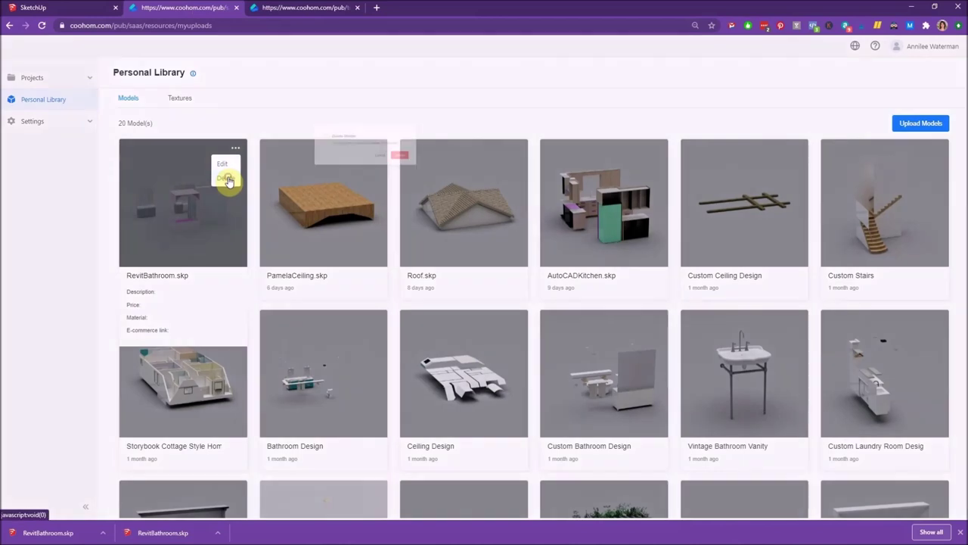
click(549, 138)
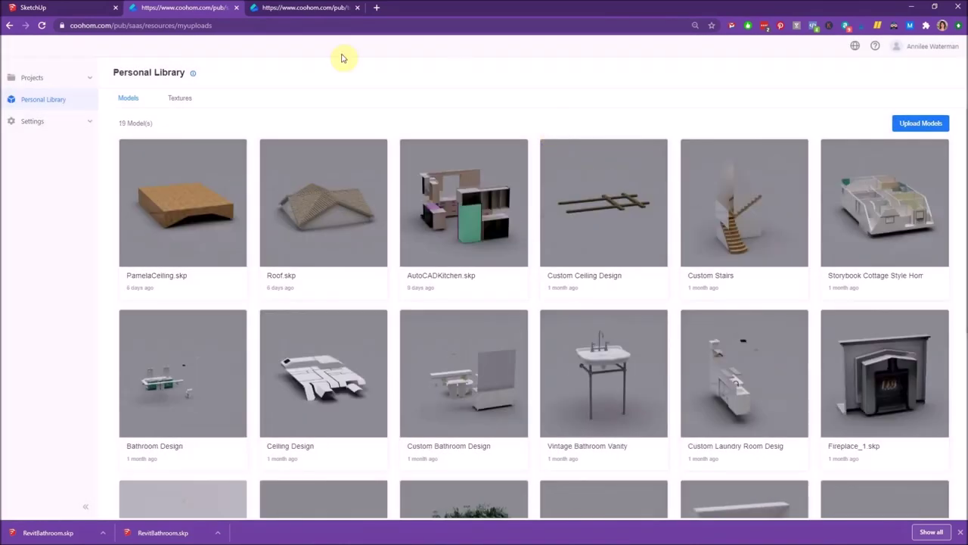
Choose RevitBathroom.skp from the FrenchCountry folder as a new model upload to the Personal Library.
click(921, 123)
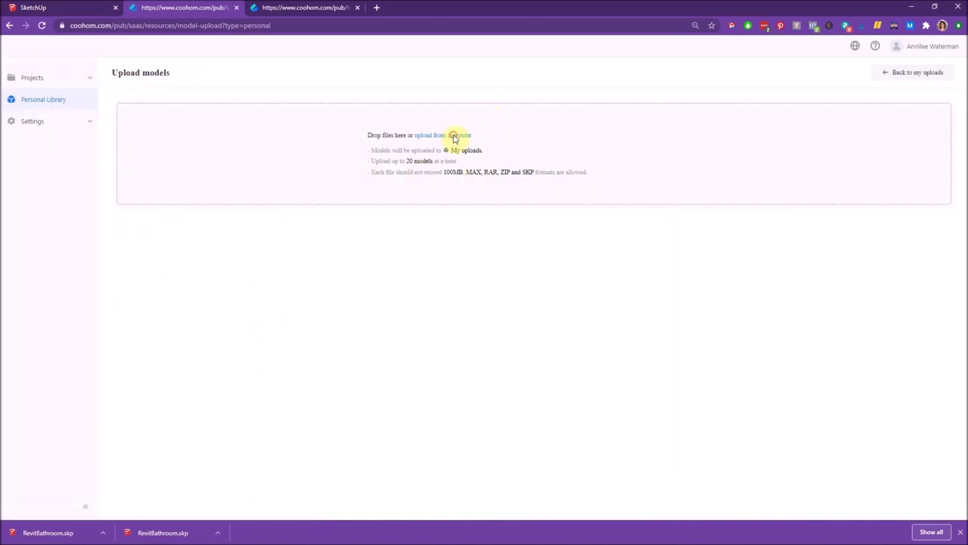
click(454, 136)
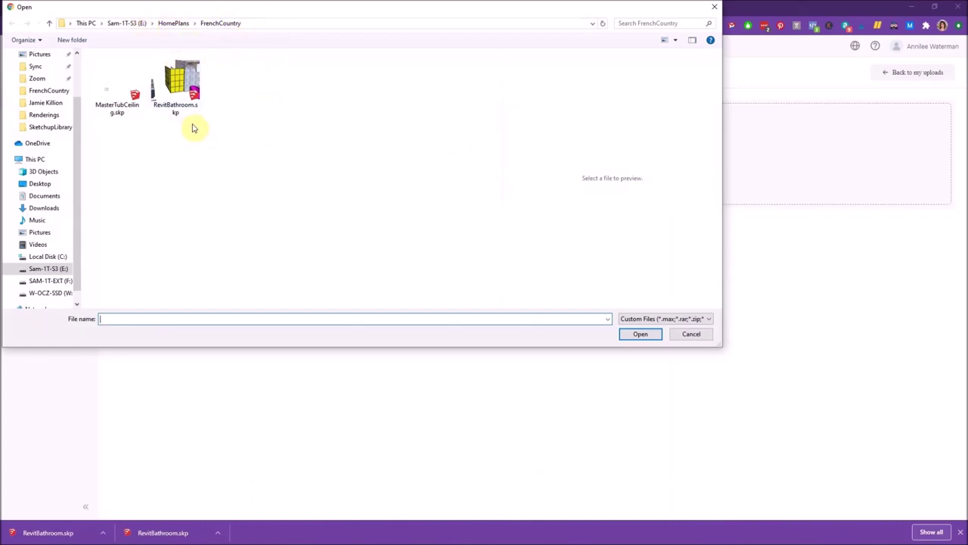
click(188, 82)
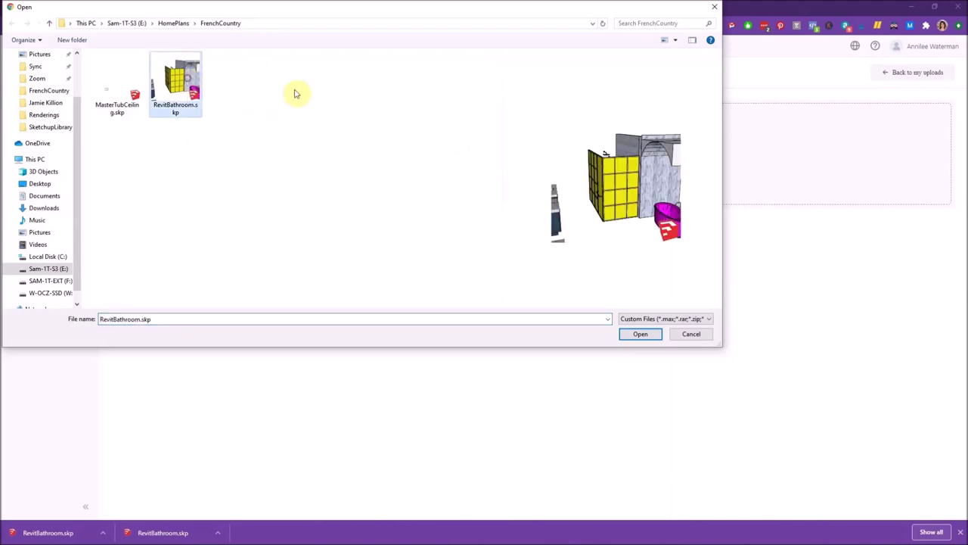
click(638, 335)
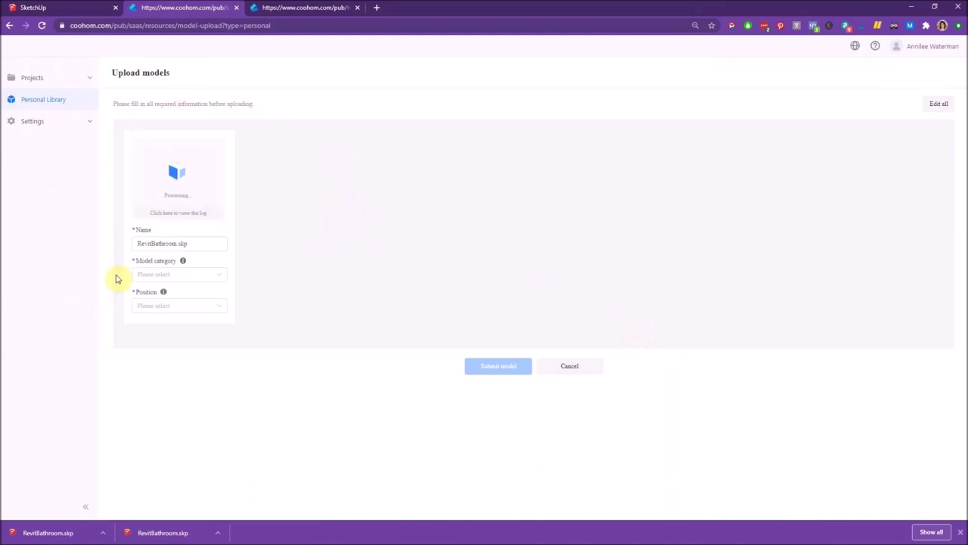
Set the uploaded model's category to Others and its position to Floor Furniture, and submit it to the Personal Library.
click(220, 276)
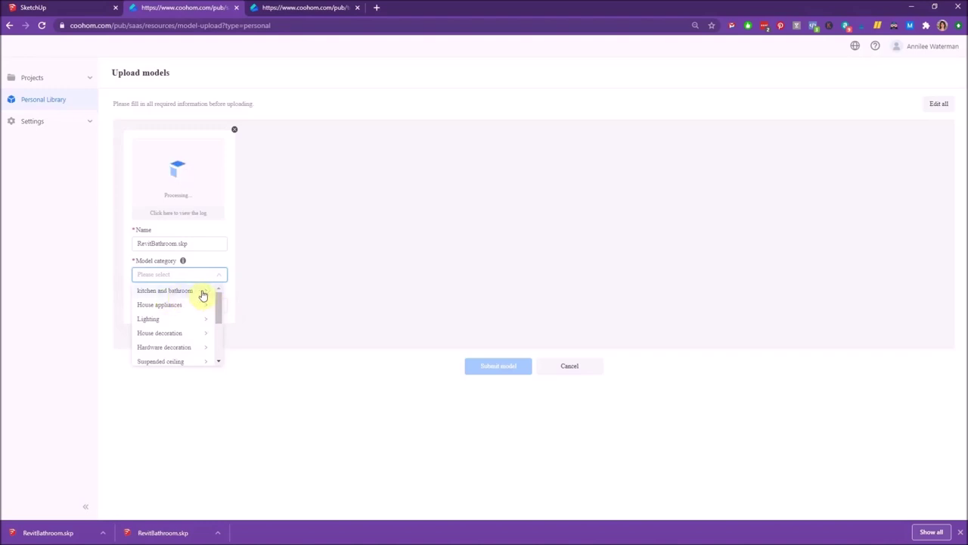
click(200, 292)
click(251, 306)
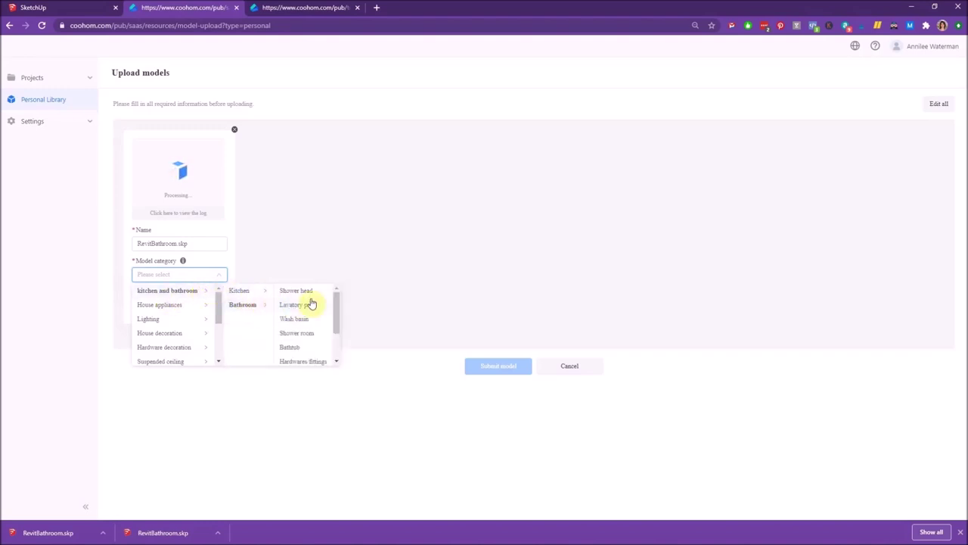
drag(340, 322, 333, 345)
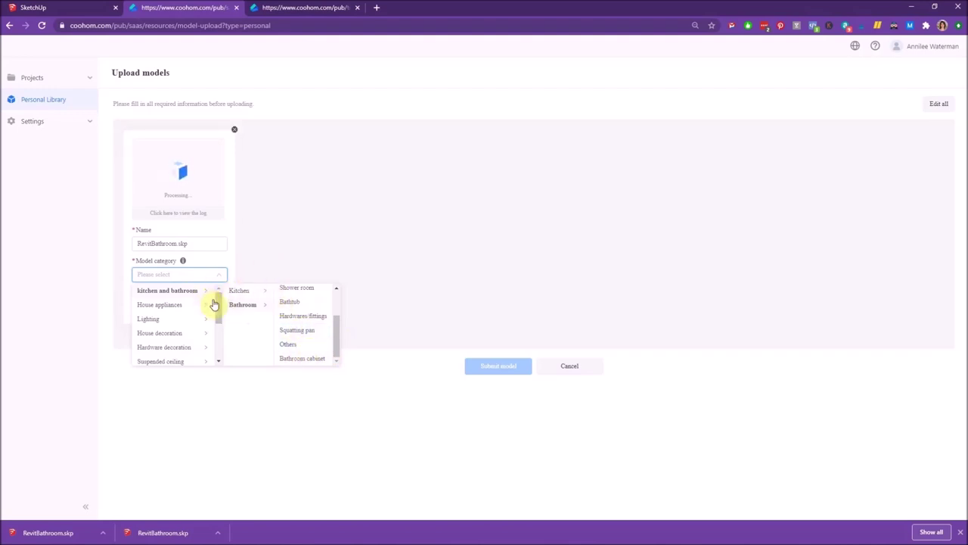
drag(217, 304, 216, 352)
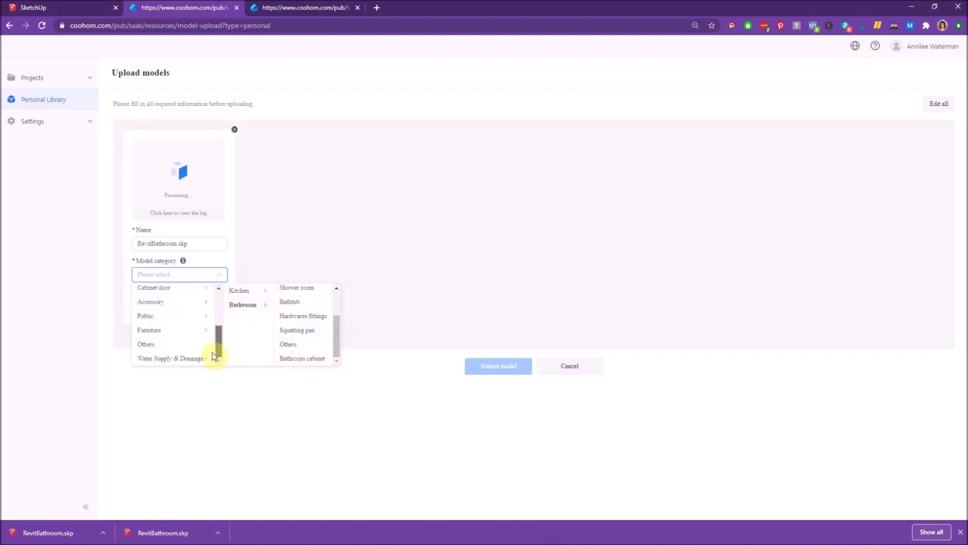
click(155, 344)
click(224, 310)
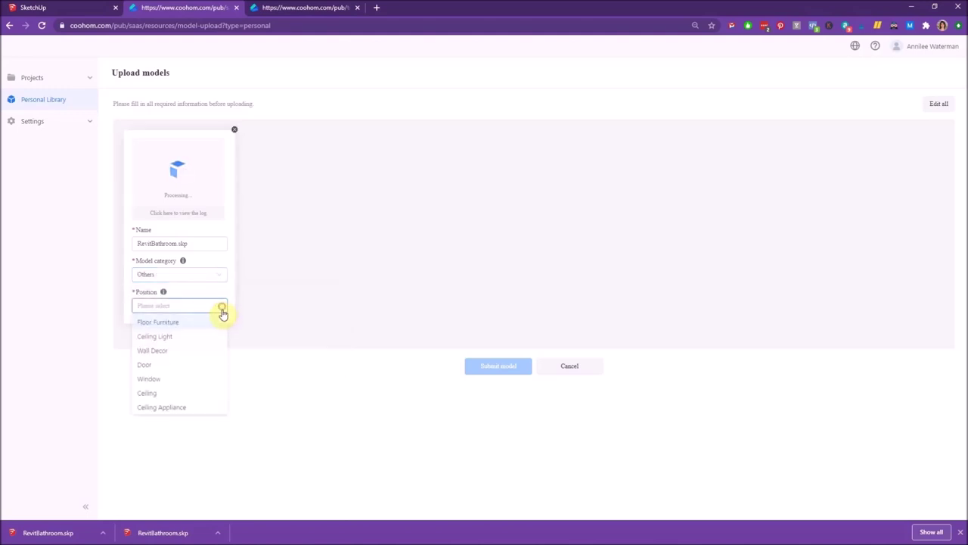
click(174, 325)
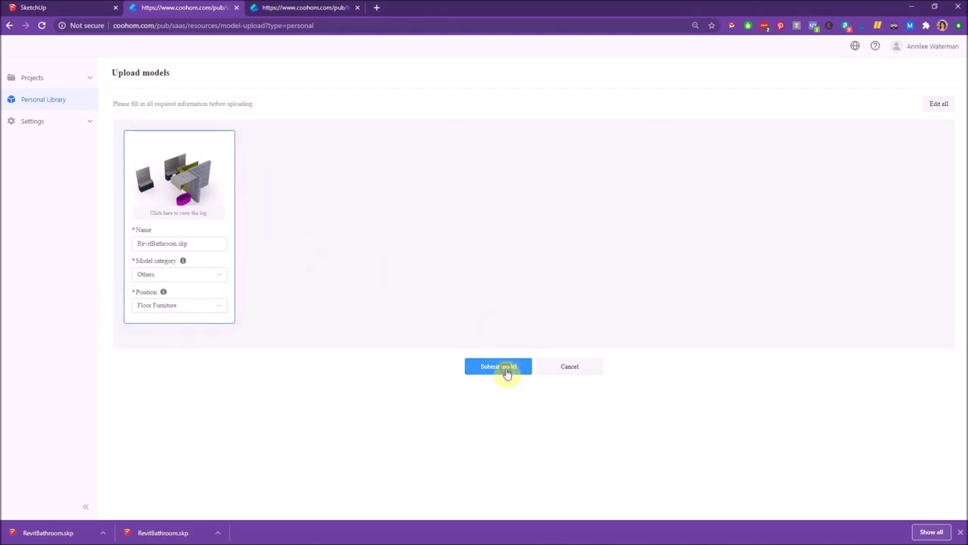
click(508, 374)
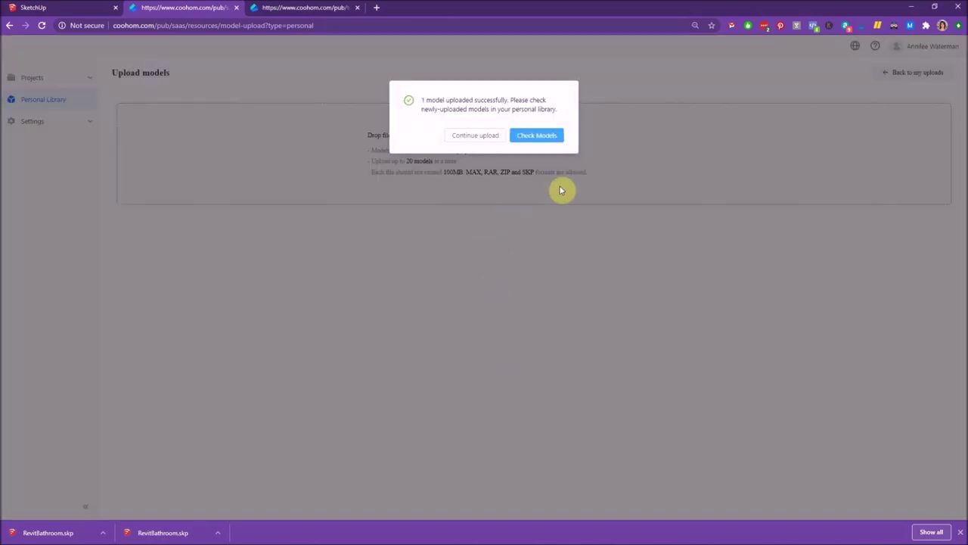
click(553, 137)
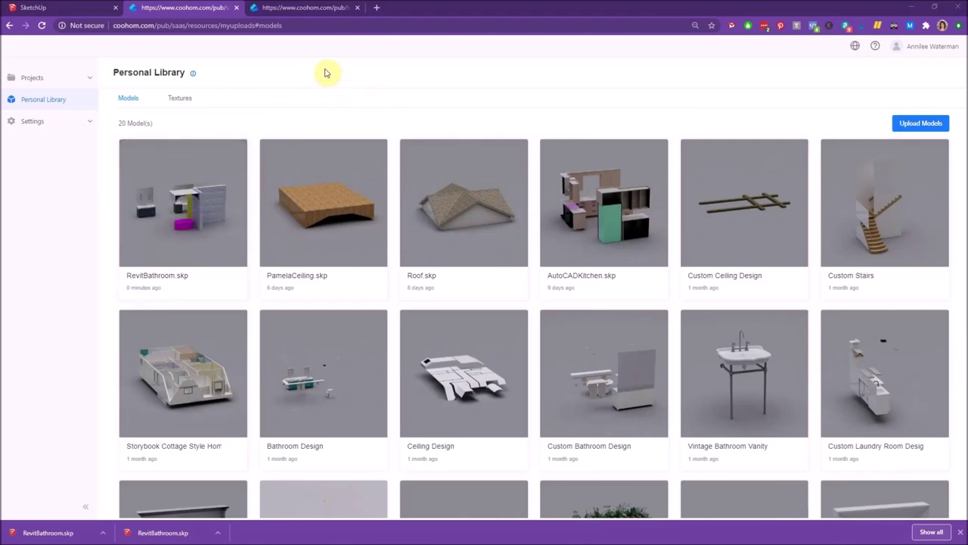
Return to the bathroom room design, reload it and show the account's uploaded items.
click(321, 10)
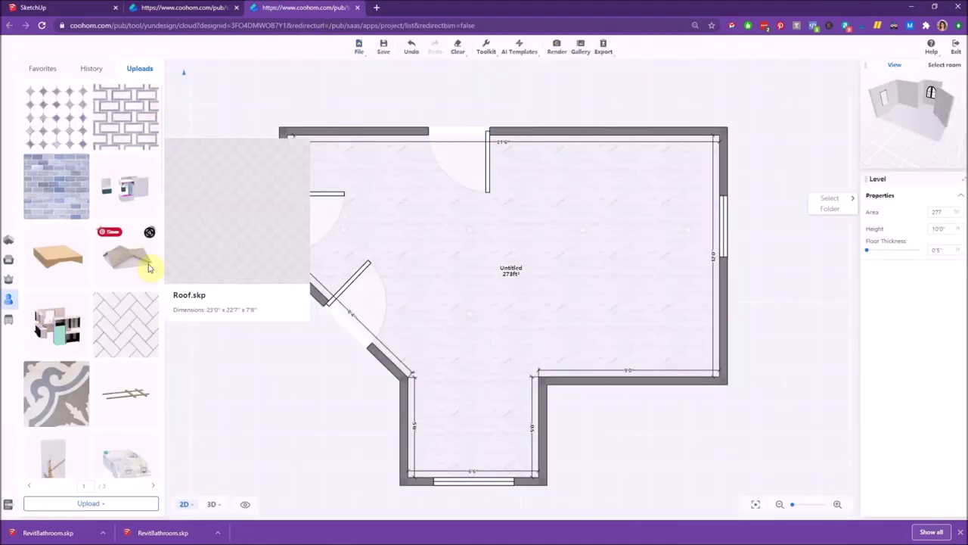
scroll(89, 258, down, 5)
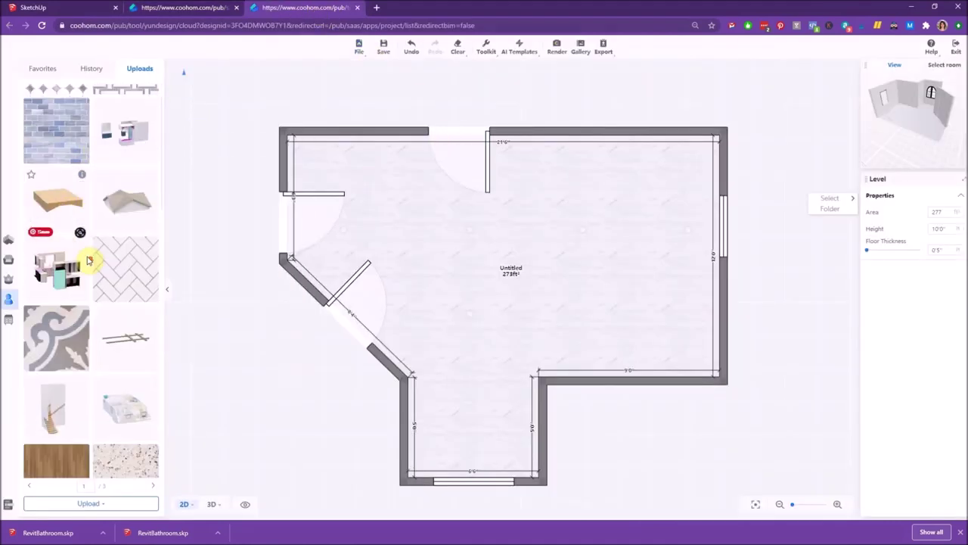
scroll(91, 259, up, 5)
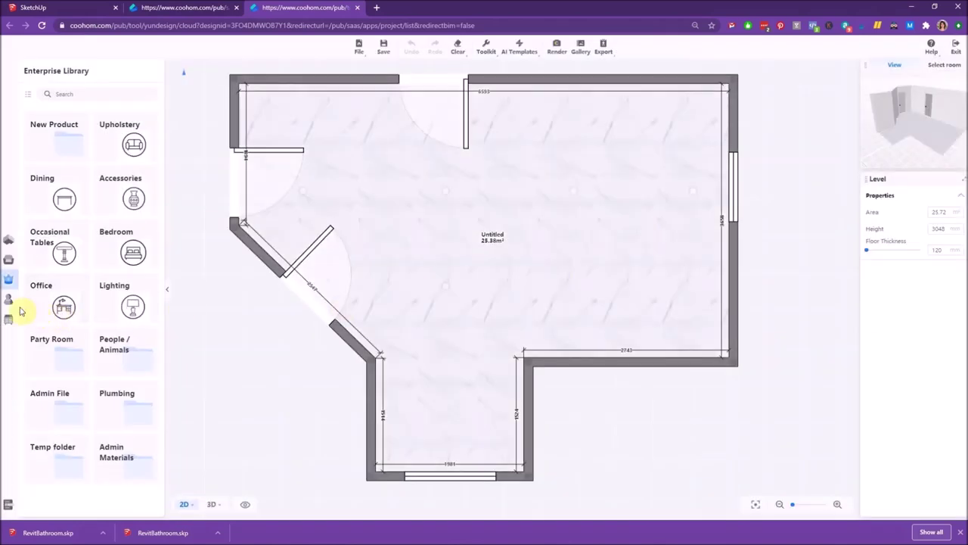
mouse_move(7, 304)
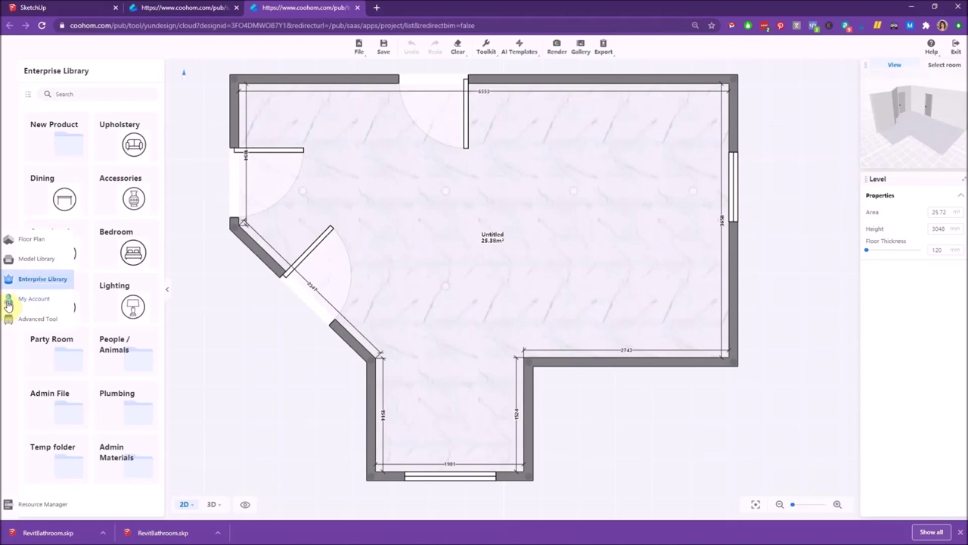
click(8, 304)
click(151, 70)
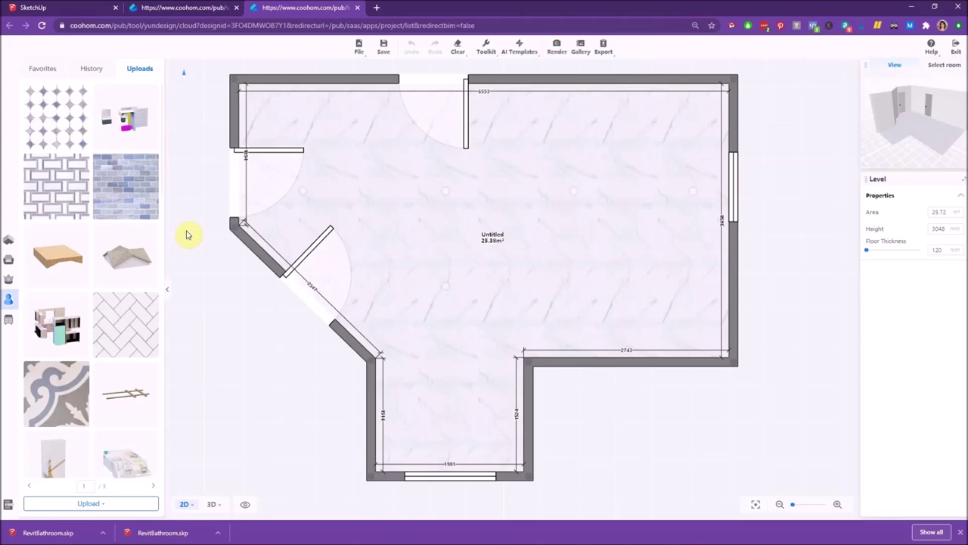
Place the RevitBathroom.skp model in the floor plan and rotate it to a Z angle of 0°.
click(136, 121)
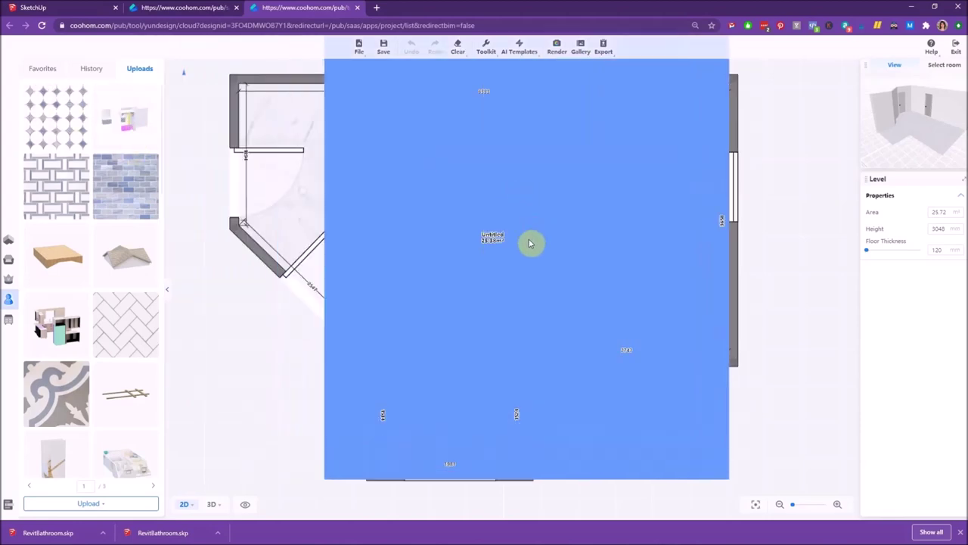
click(522, 243)
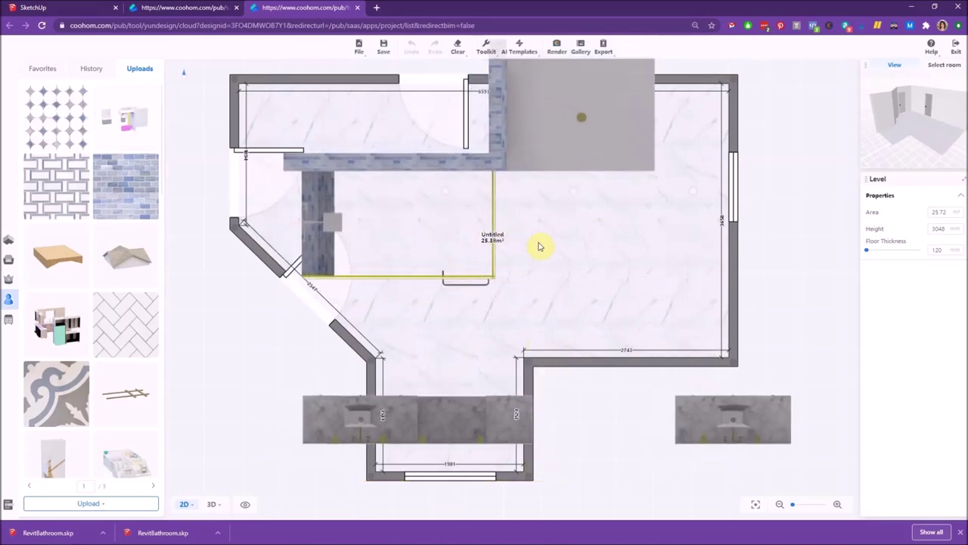
click(535, 259)
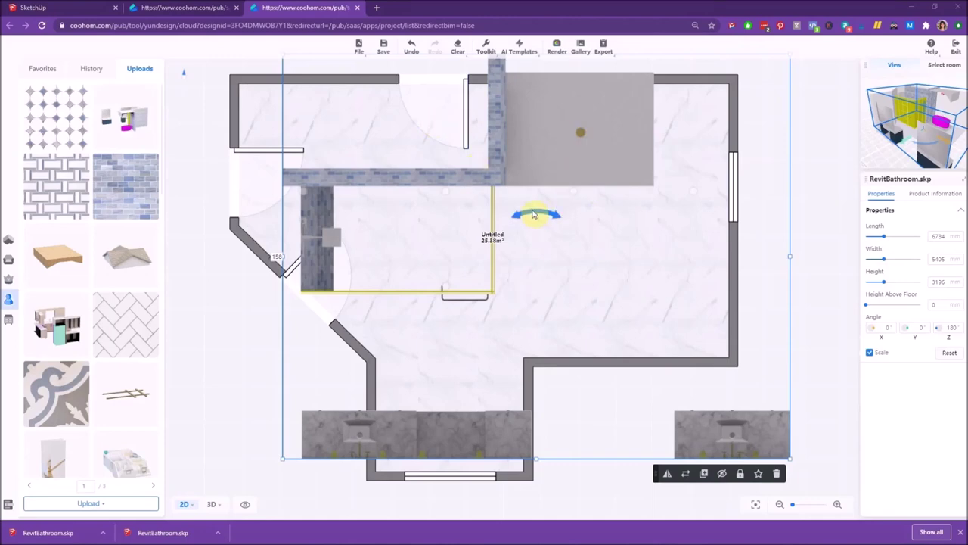
drag(532, 214, 541, 345)
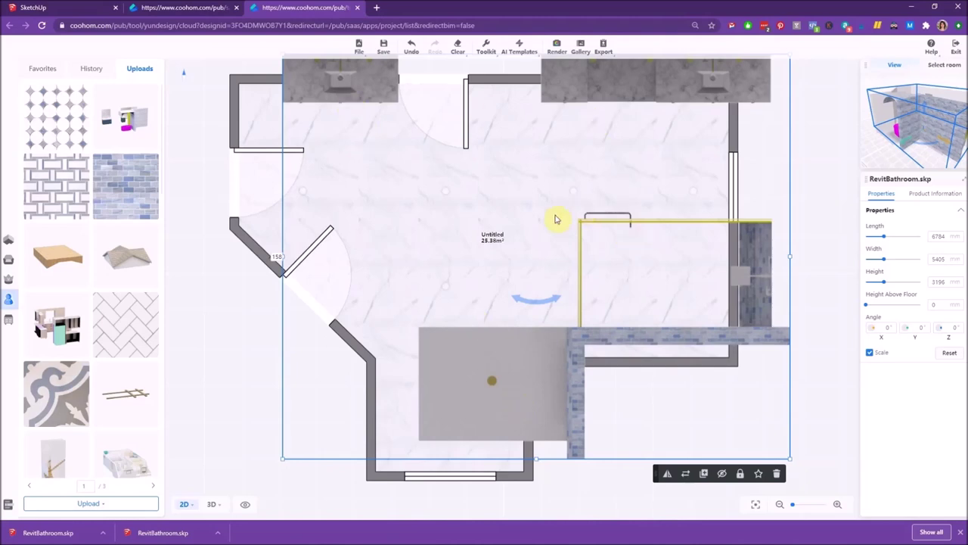
Move the bathroom model so its vanities sit against the room's upper wall and its fixtures fit inside the room.
mouse_move(551, 199)
mouse_down()
mouse_move(525, 205)
mouse_move(542, 199)
mouse_up()
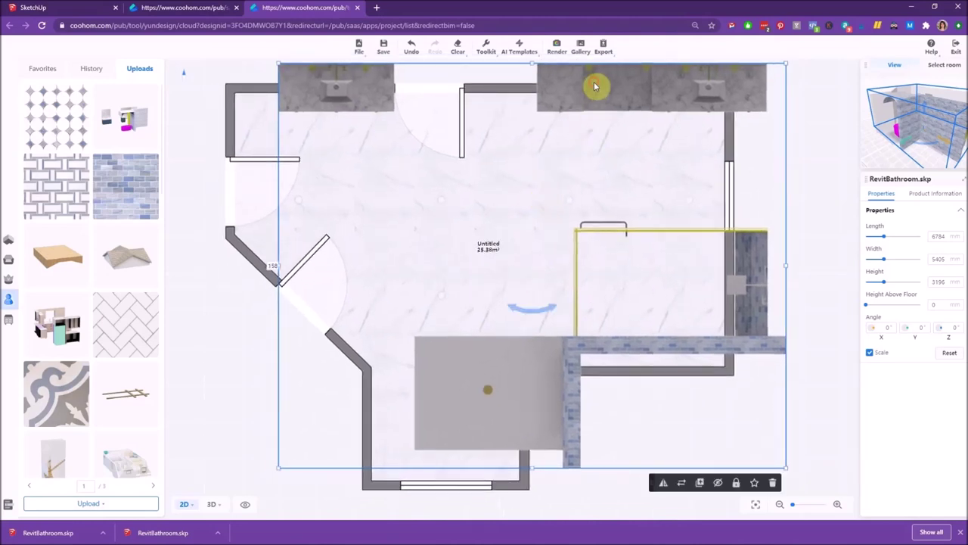
drag(598, 84, 551, 114)
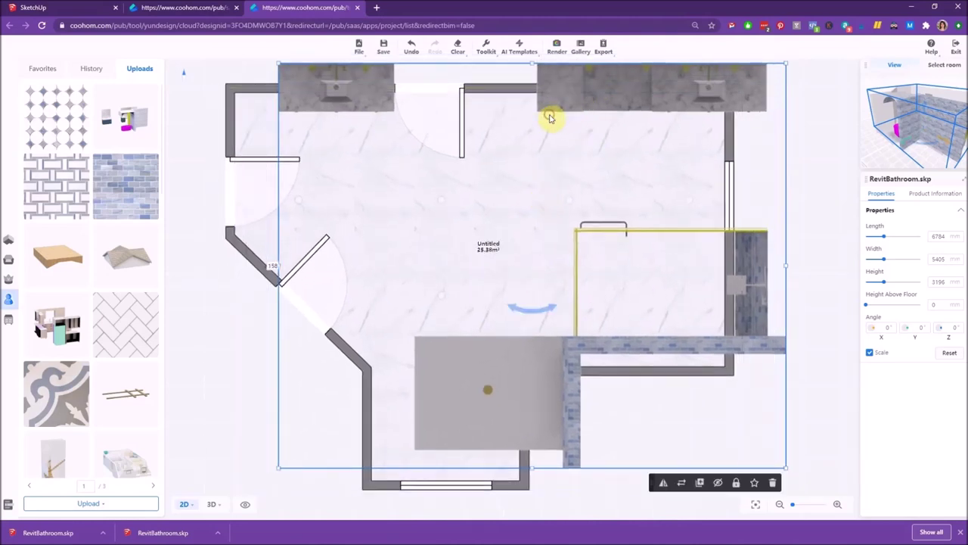
drag(603, 92, 557, 125)
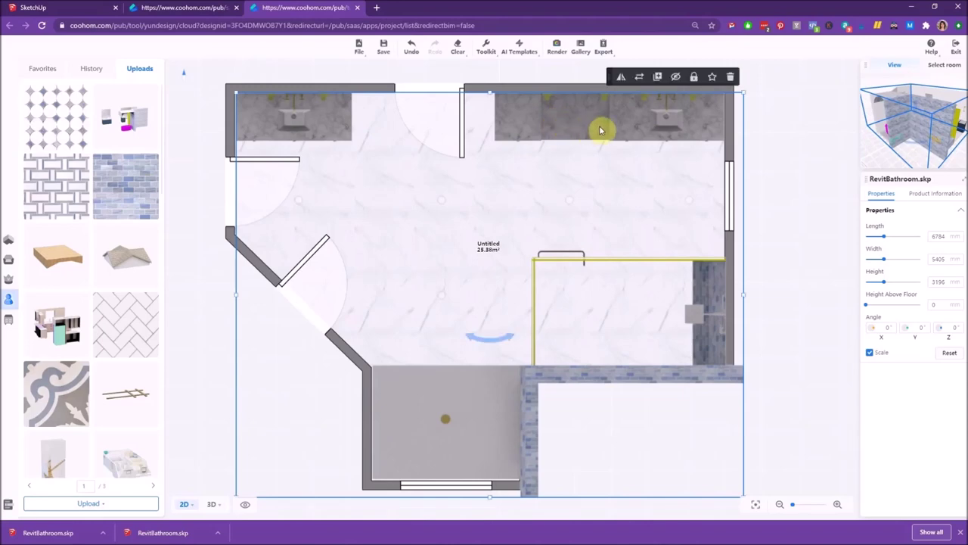
Examine how the model's vanities, shower and partition walls align with the room's walls in plan, and switch to the 3D view.
scroll(605, 133, down, 3)
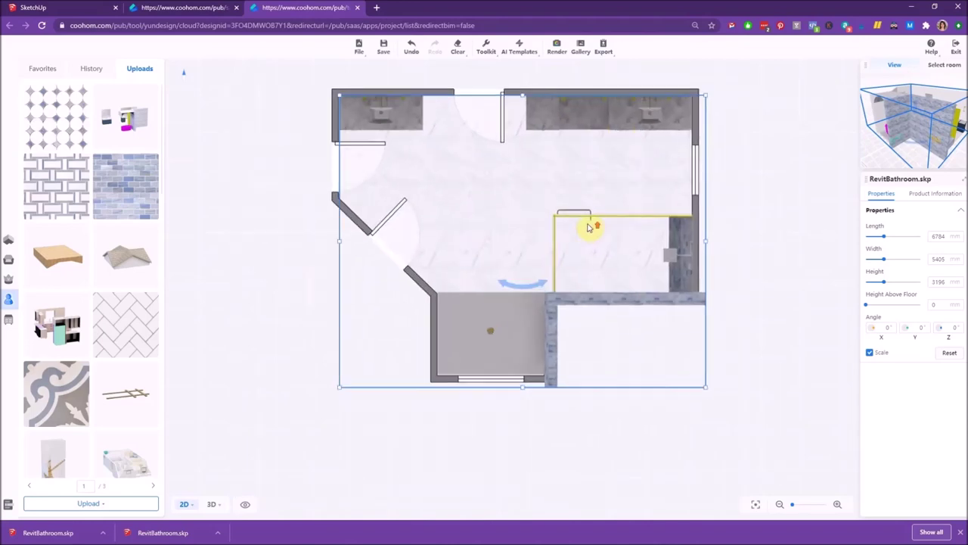
scroll(335, 102, up, 5)
scroll(347, 121, up, 3)
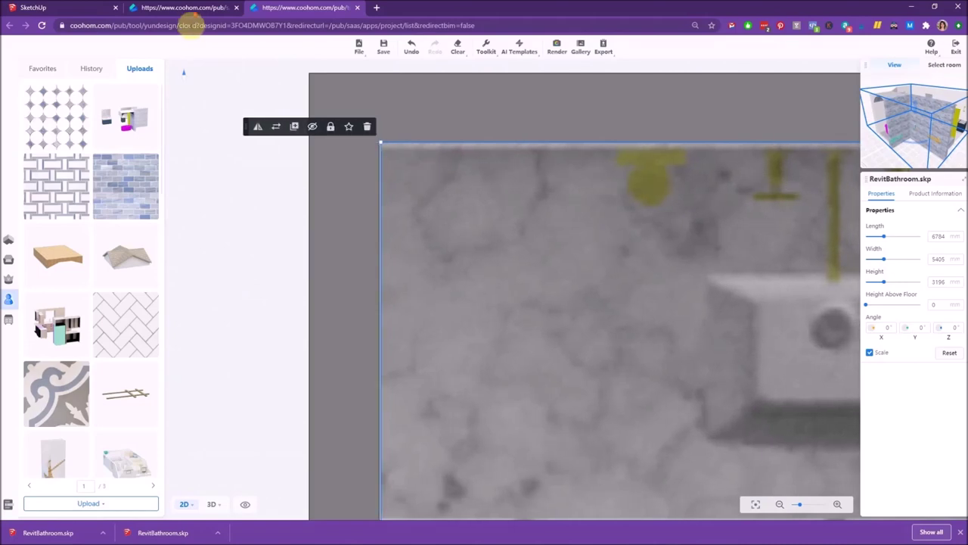
scroll(493, 181, down, 4)
scroll(252, 170, down, 5)
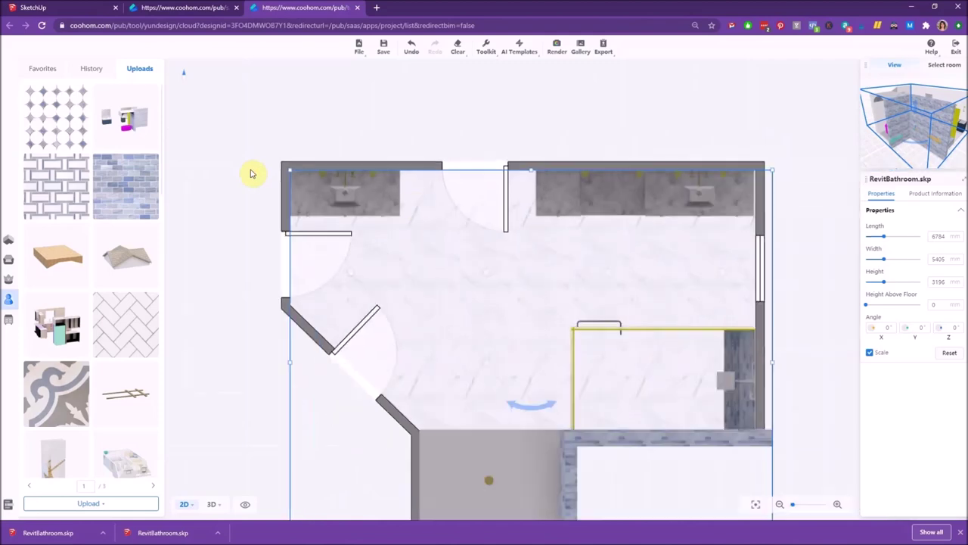
click(779, 182)
scroll(760, 168, up, 5)
scroll(760, 168, up, 4)
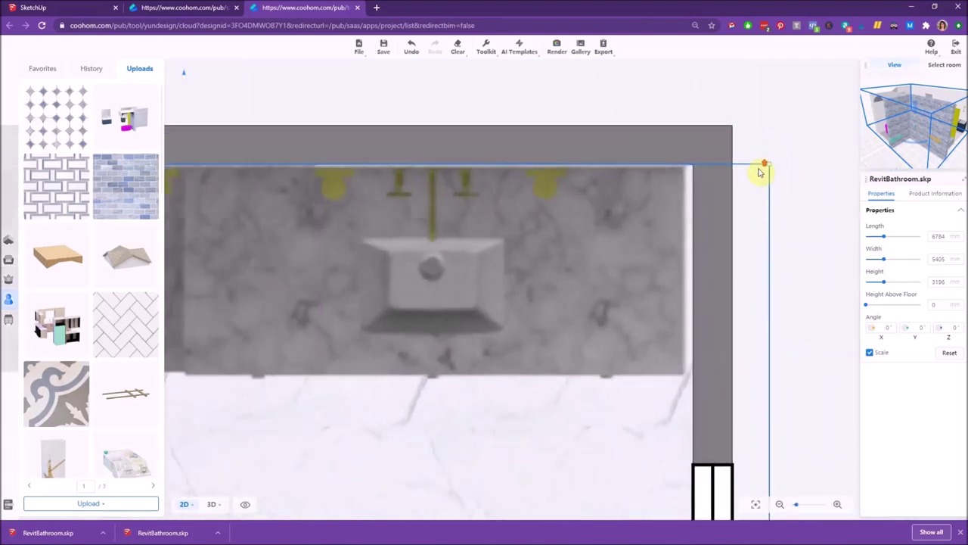
scroll(761, 182, down, 3)
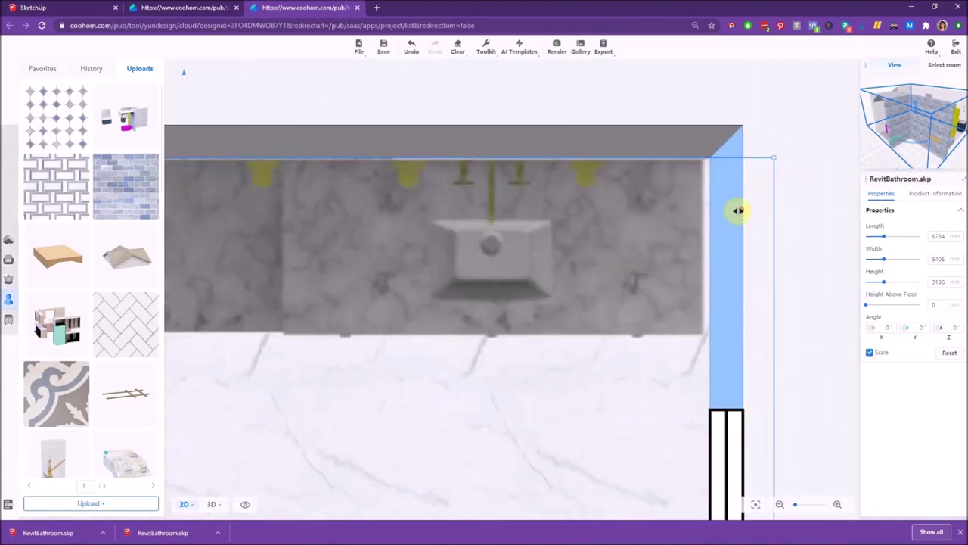
click(787, 214)
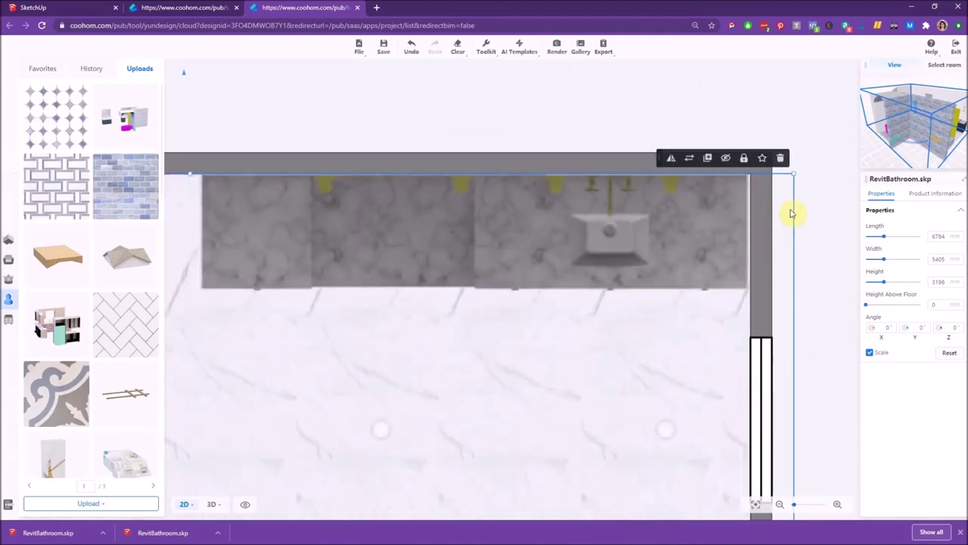
scroll(791, 213, down, 5)
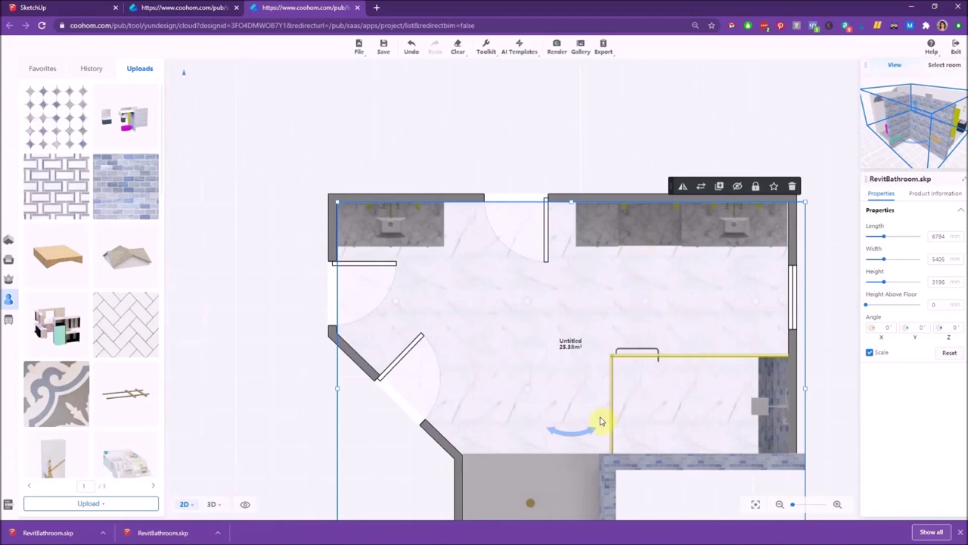
scroll(536, 322, down, 2)
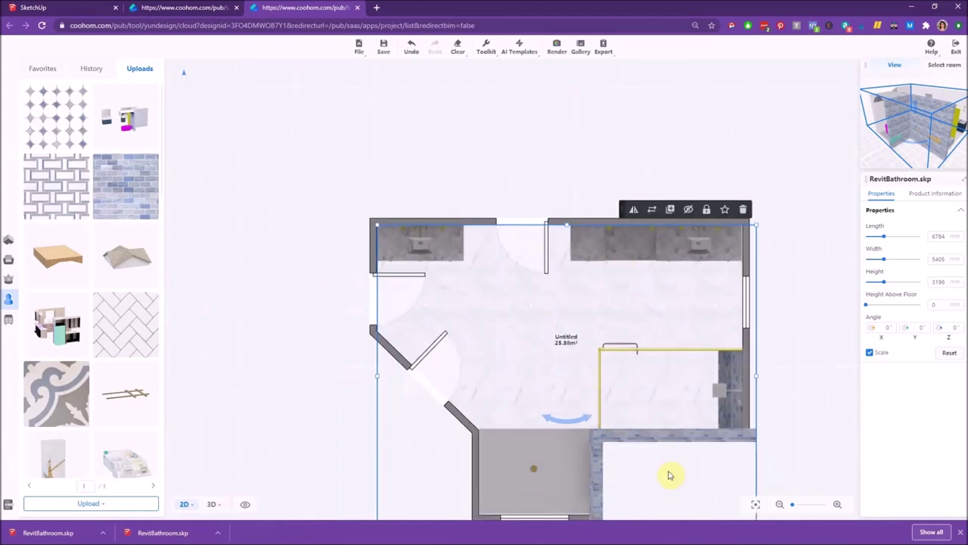
scroll(670, 470, up, 2)
scroll(461, 216, down, 3)
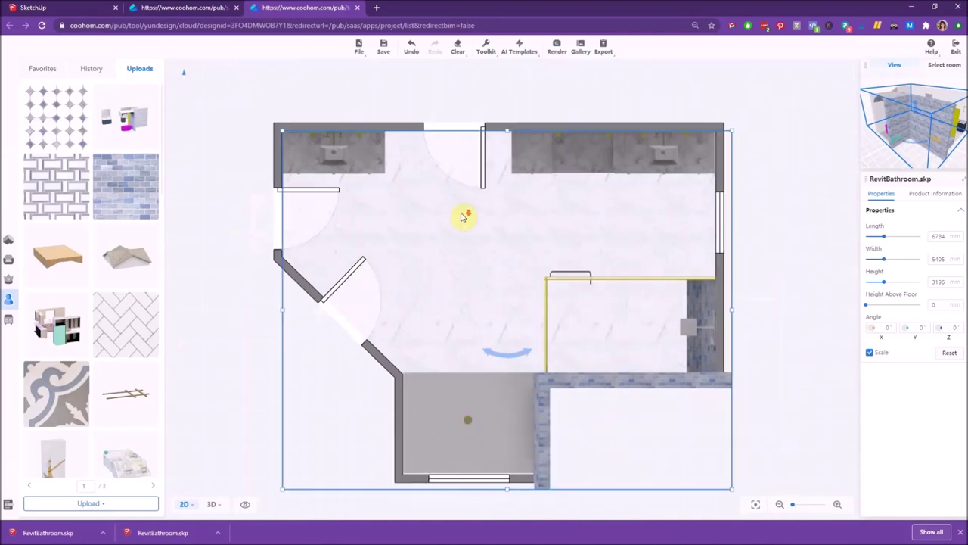
scroll(558, 401, up, 4)
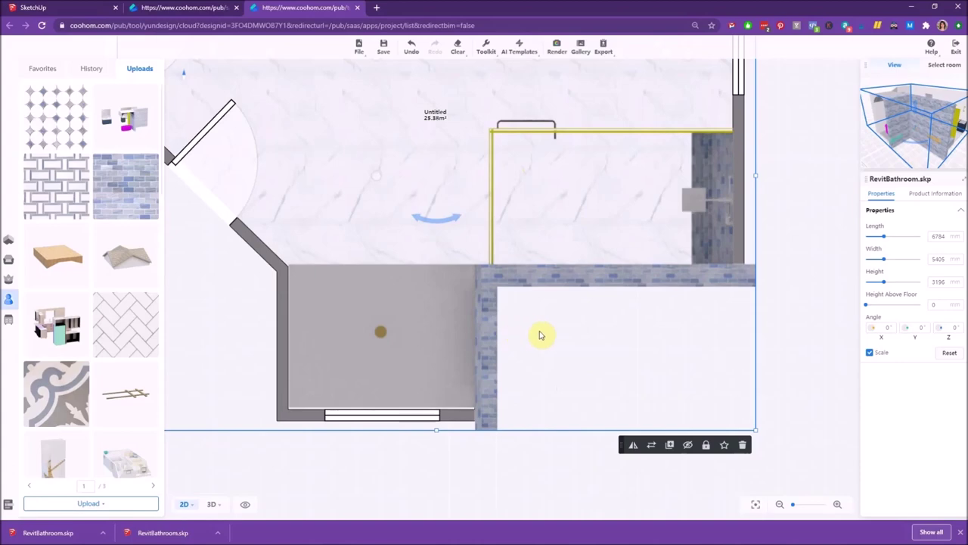
click(210, 505)
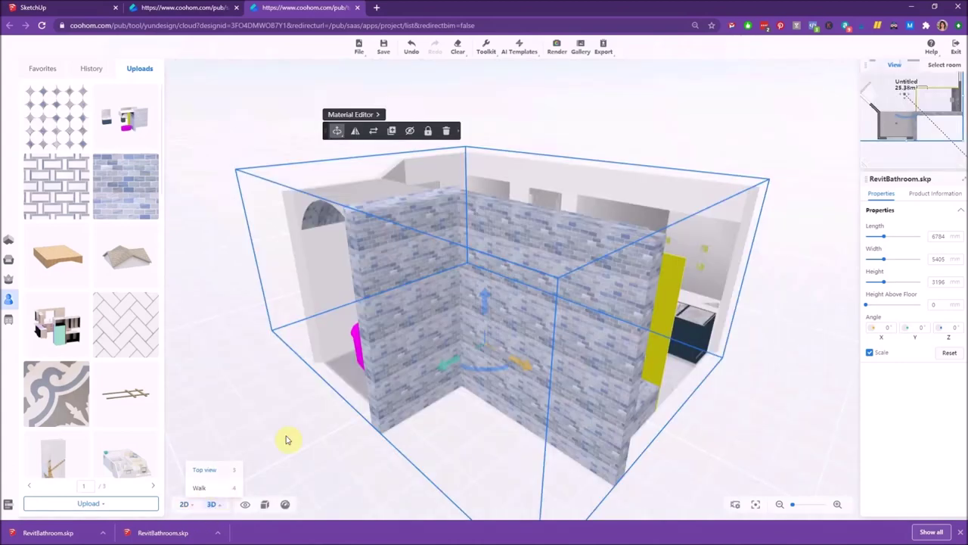
Examine the bathroom model in 3D around the shower, tub and brick partitions, checking where the room's own wall covers the brick.
drag(416, 447, 129, 457)
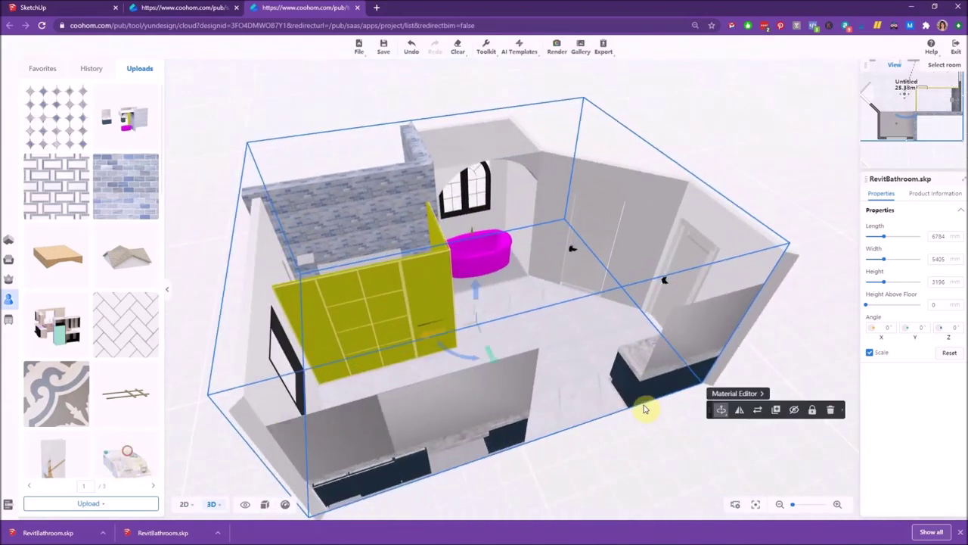
drag(642, 404, 474, 443)
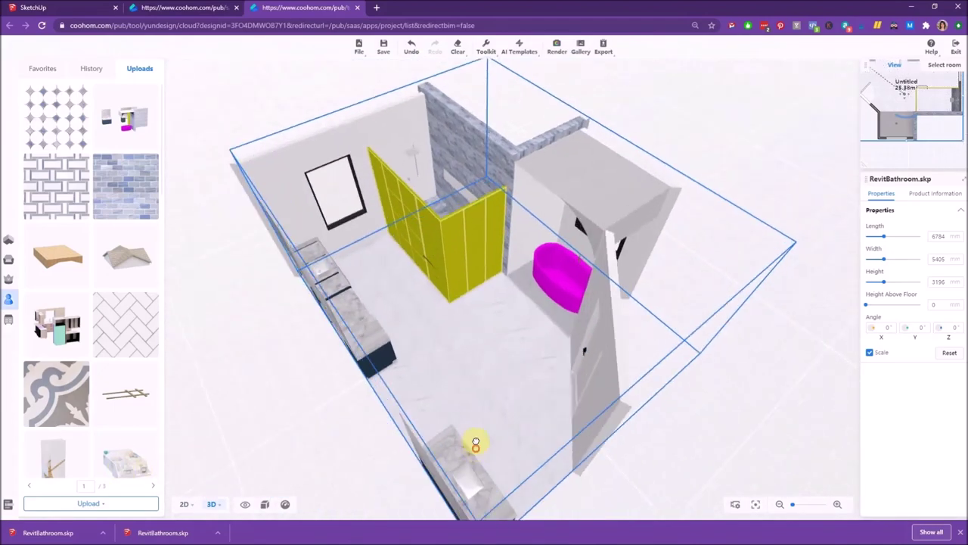
click(535, 217)
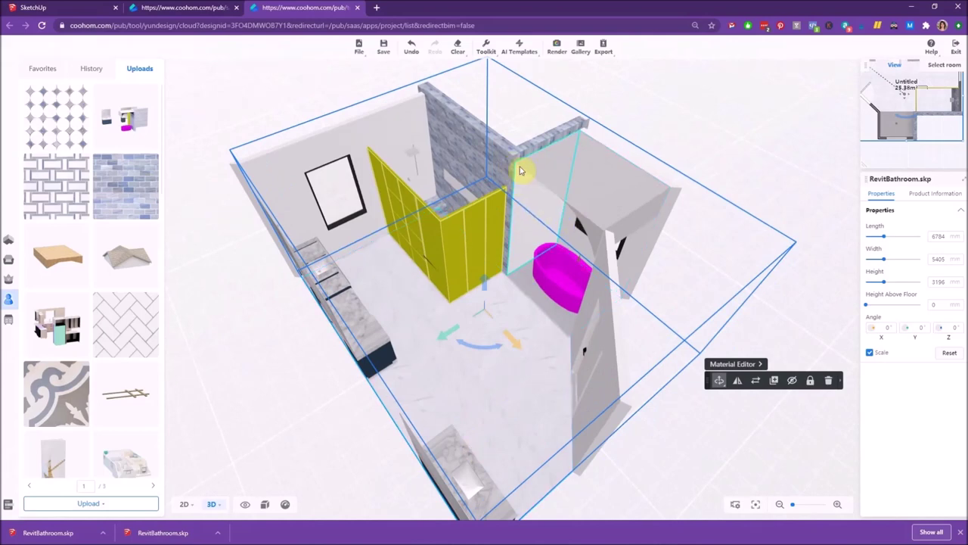
click(507, 333)
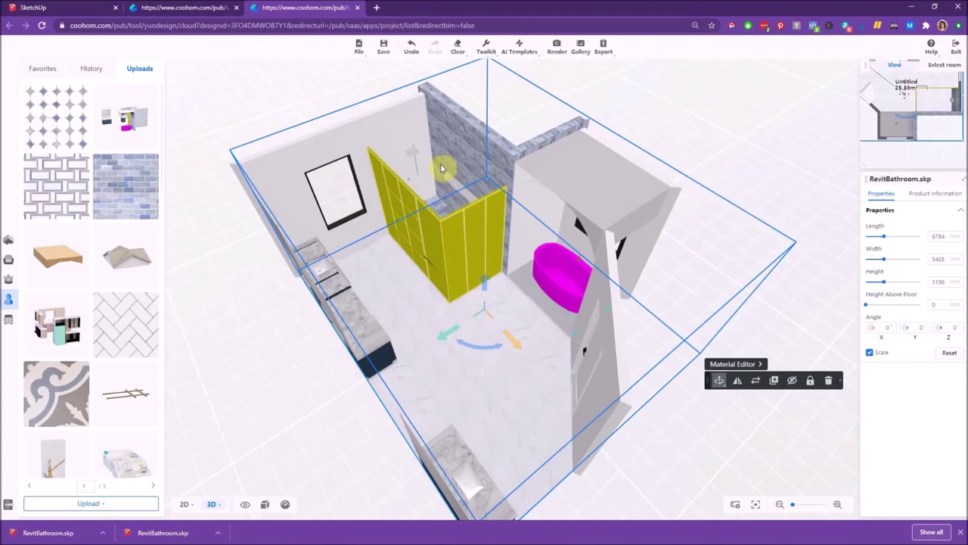
scroll(434, 188, up, 3)
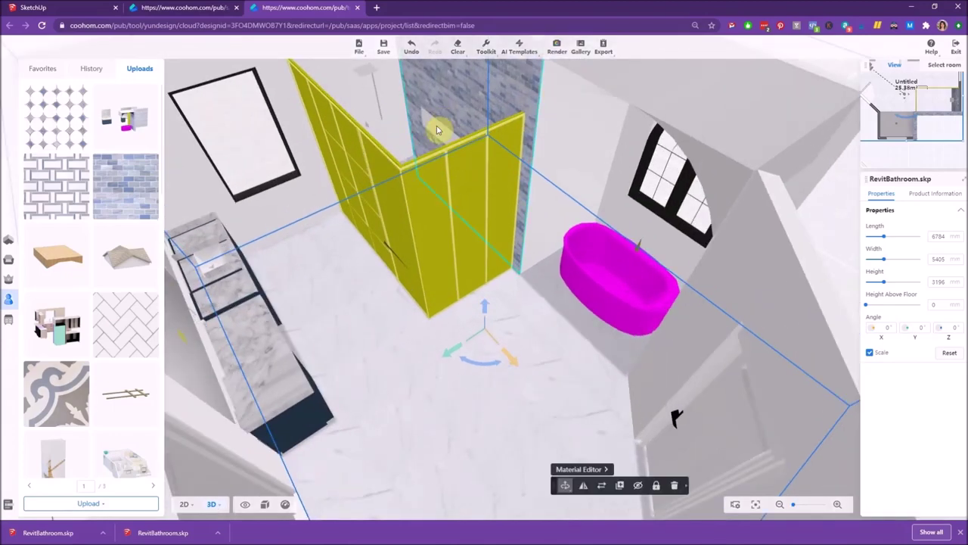
drag(432, 330, 479, 331)
scroll(478, 331, down, 2)
scroll(540, 368, down, 3)
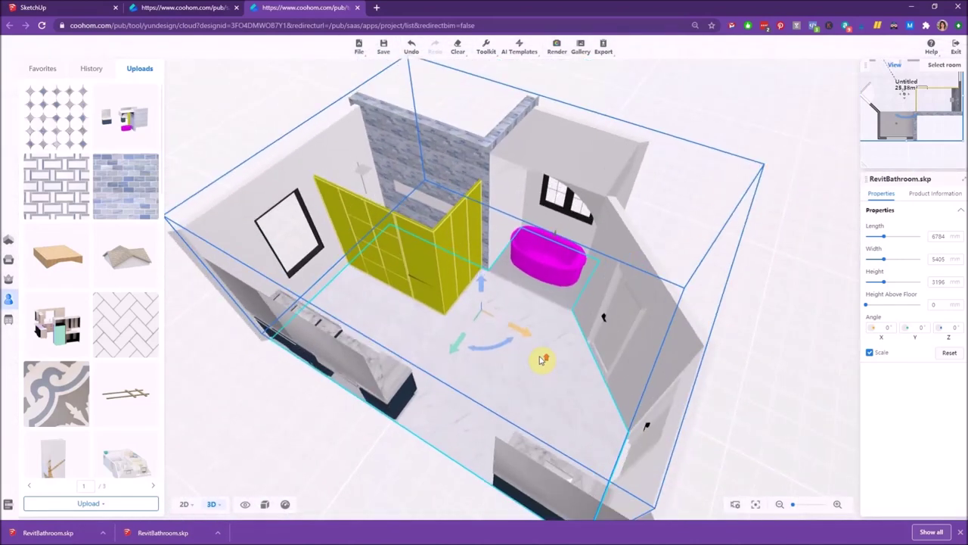
scroll(537, 193, up, 2)
click(504, 184)
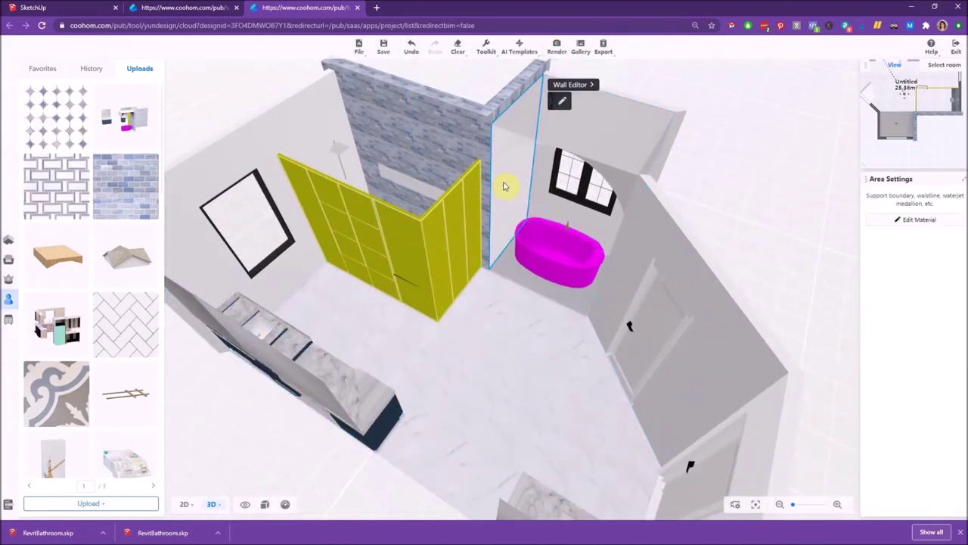
Return to the 2D floor plan and move the bathroom model off the room's two inner-corner walls so both are exposed.
click(183, 505)
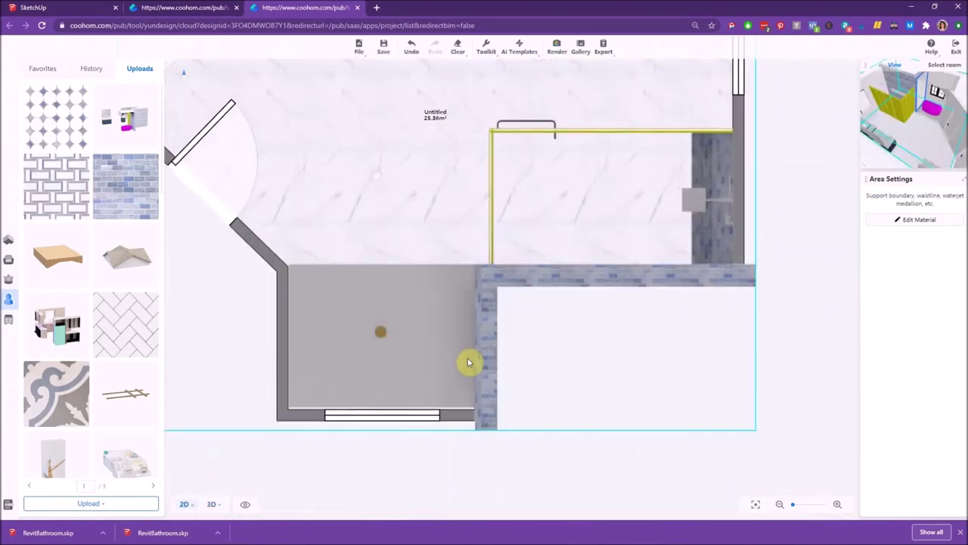
scroll(490, 455, down, 2)
scroll(491, 454, up, 2)
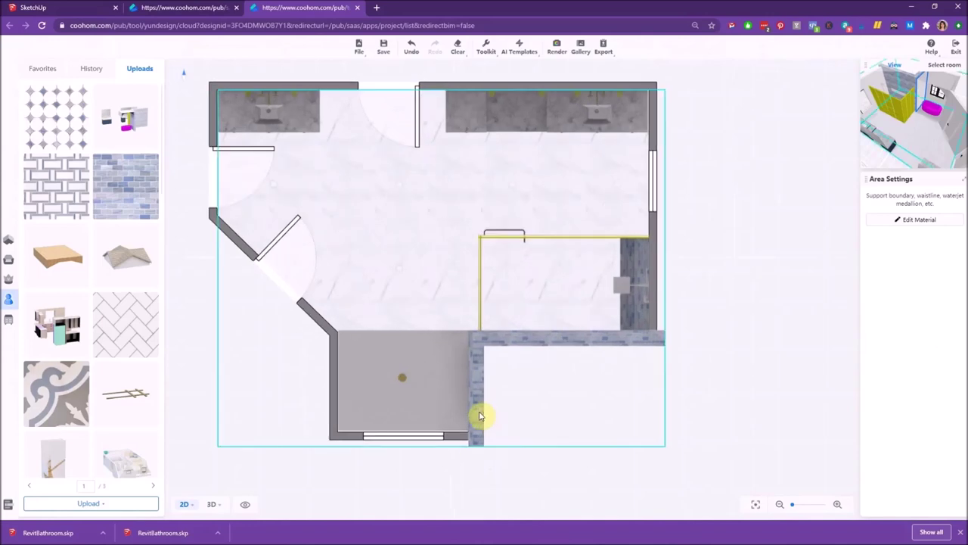
click(478, 414)
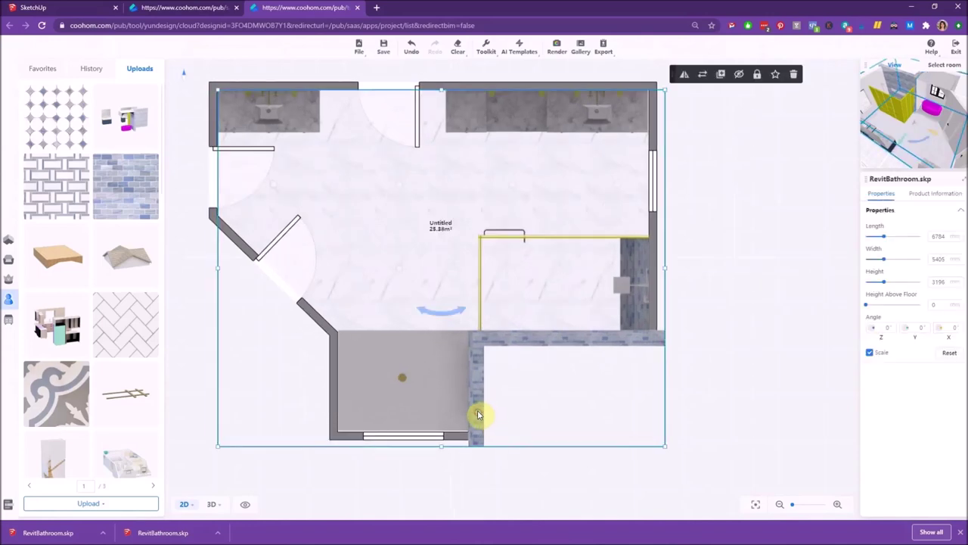
drag(479, 414, 438, 361)
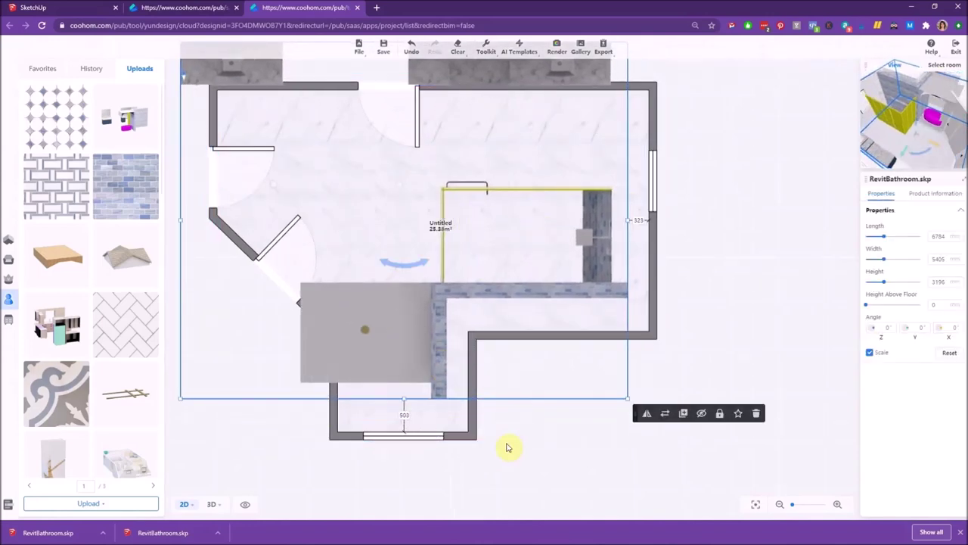
click(506, 443)
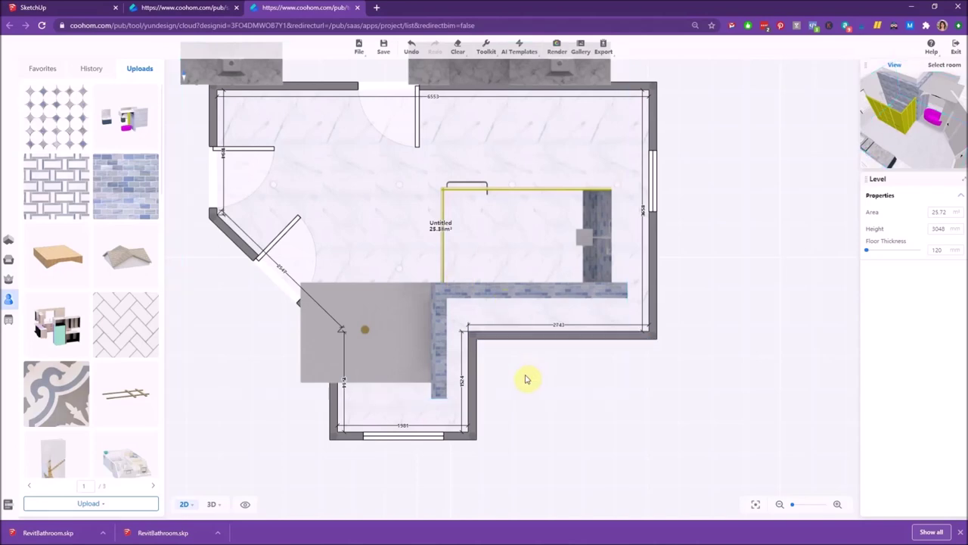
Change the 1524 mm wall beside the tub alcove to a dwarf wall with a height of 1 mm.
scroll(521, 382, up, 1)
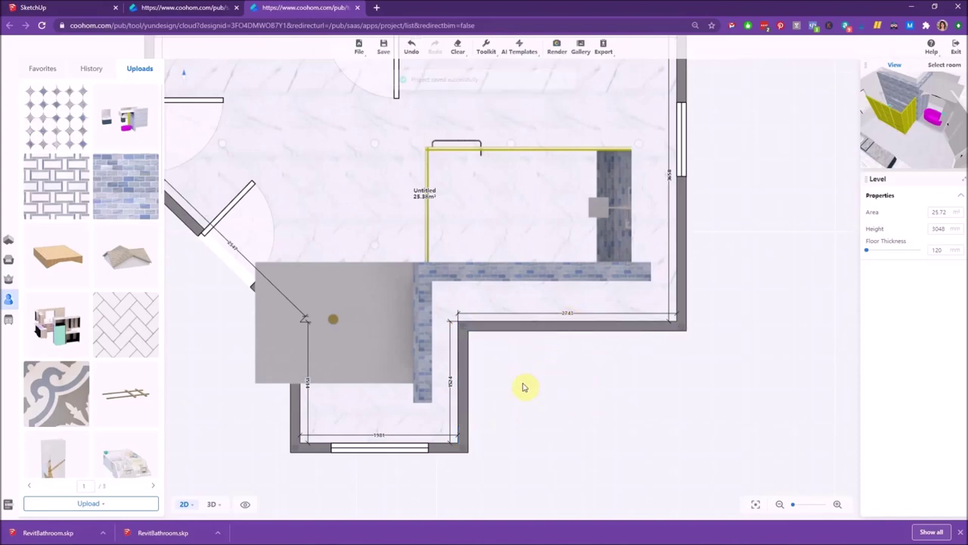
click(462, 394)
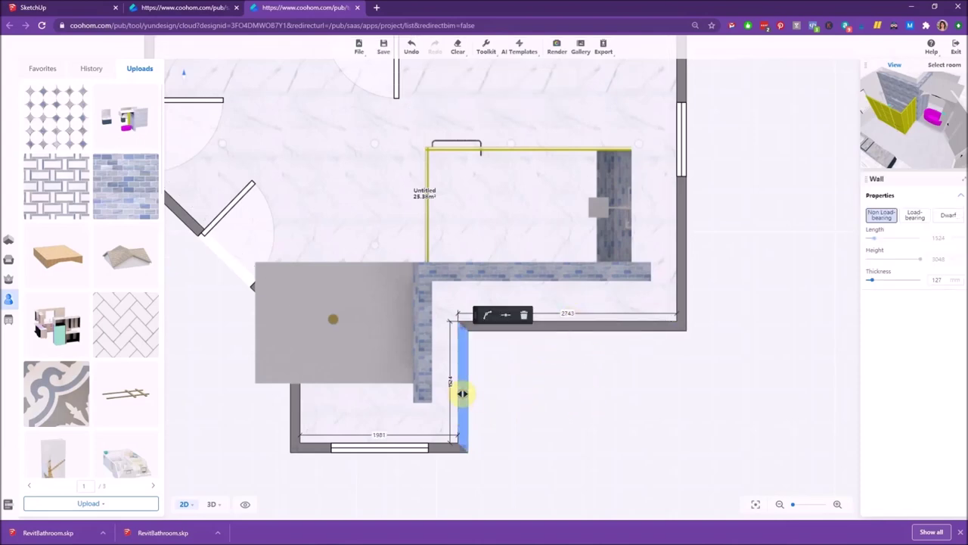
click(951, 218)
drag(922, 259, 890, 262)
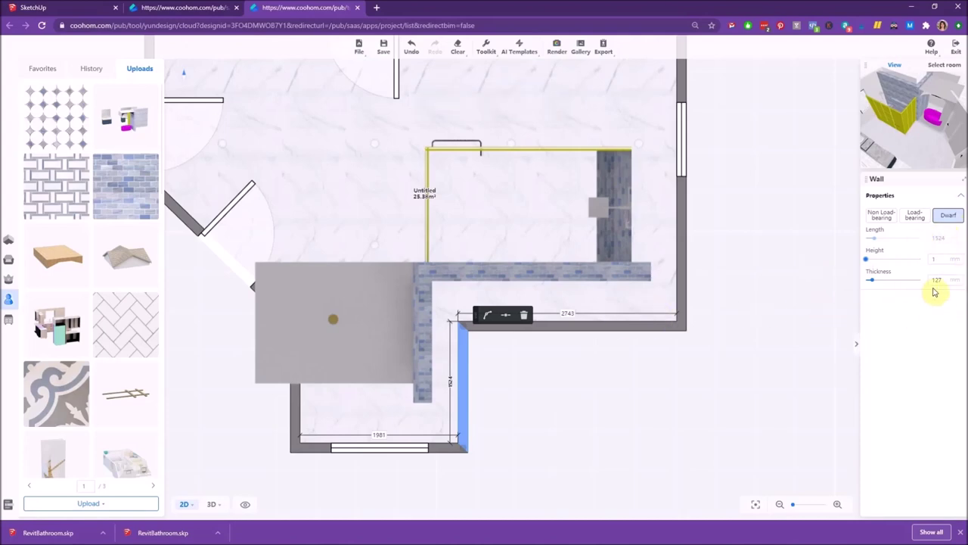
Set the design's measurement unit to ft in the general preferences.
mouse_move(939, 51)
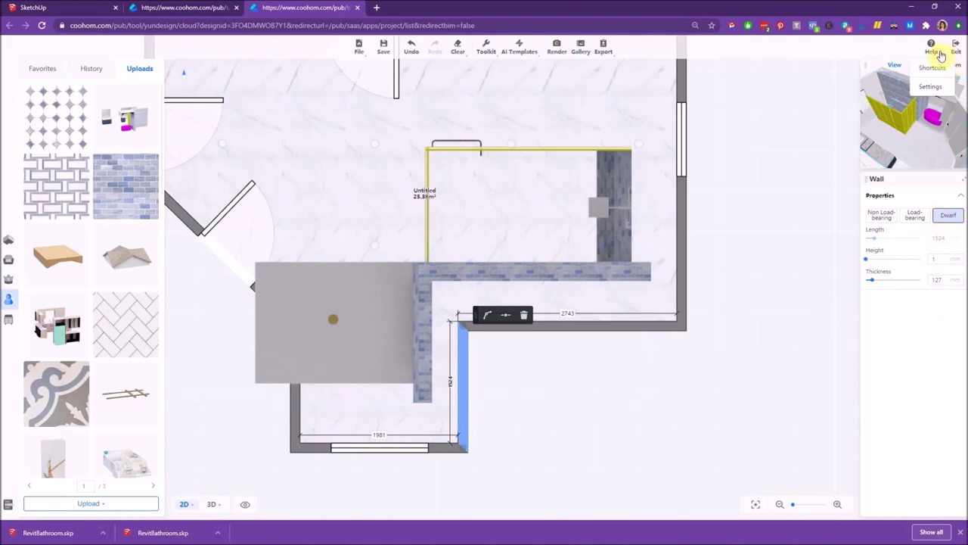
click(943, 85)
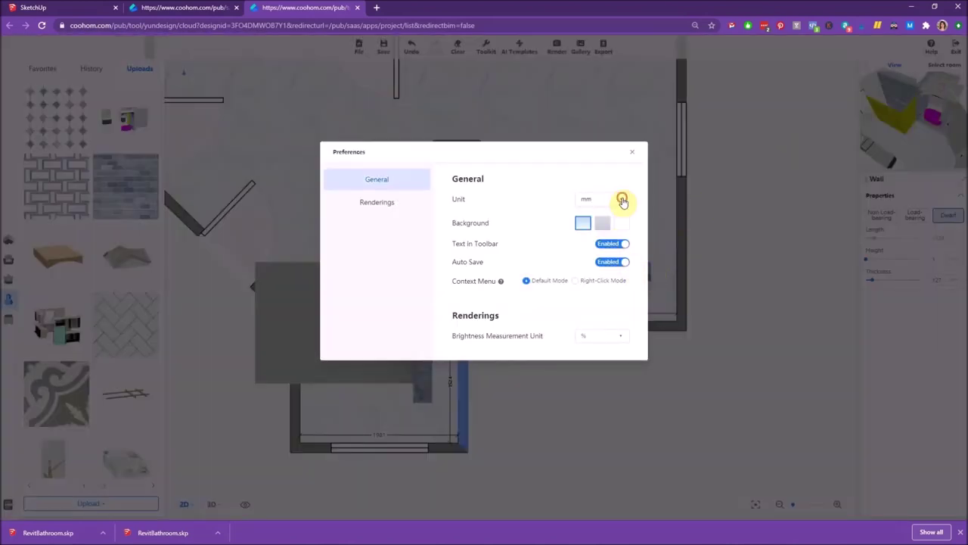
click(622, 199)
click(608, 242)
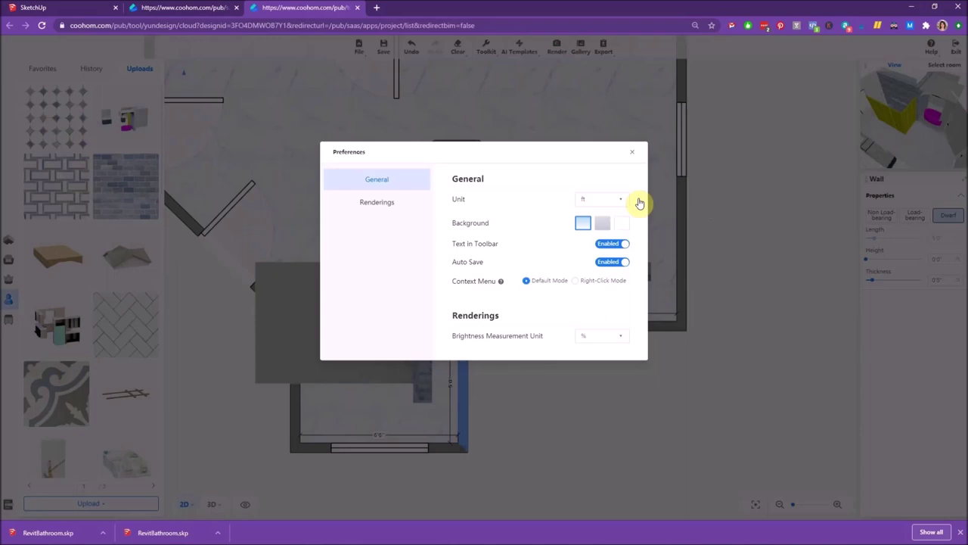
click(633, 153)
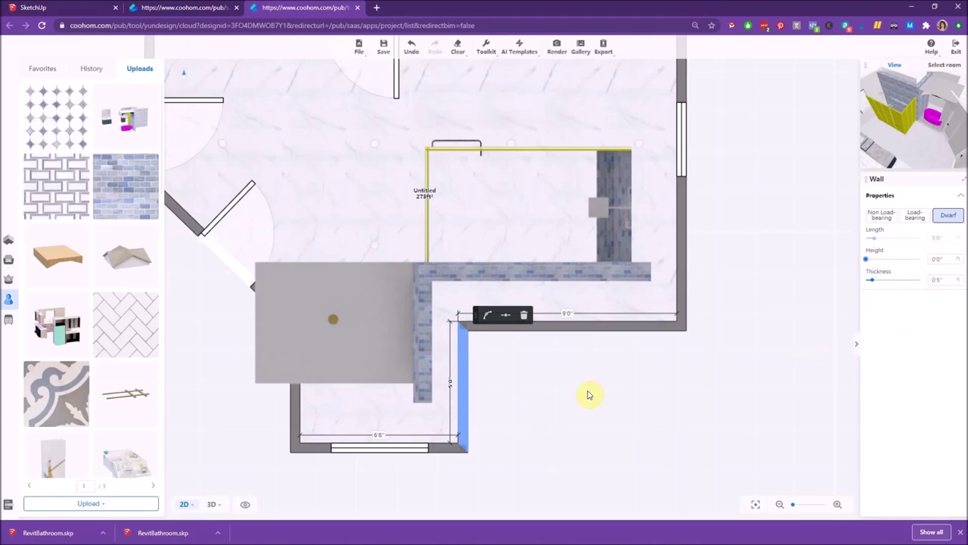
Change the 9'0" wall behind the shower to a dwarf wall with a height of 0'0".
click(614, 324)
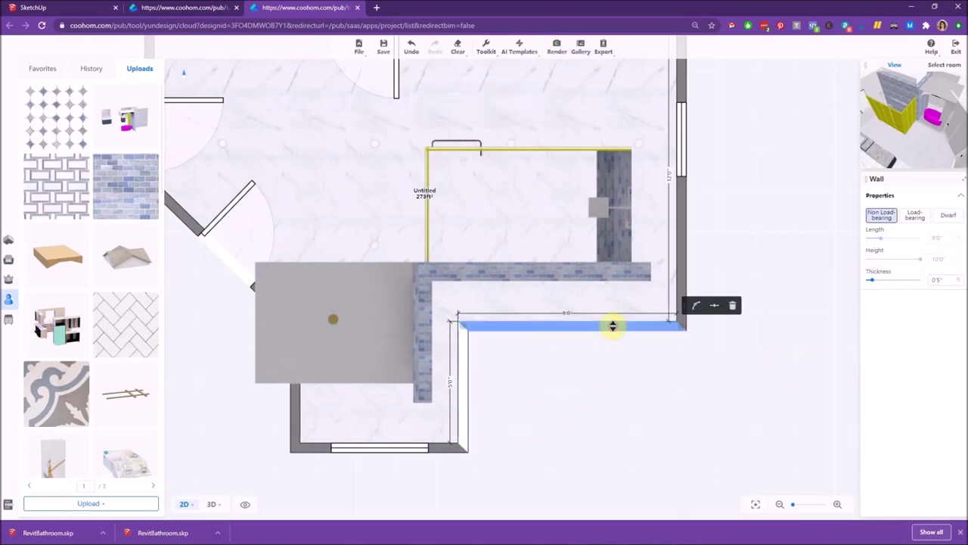
click(951, 216)
drag(920, 259, 853, 263)
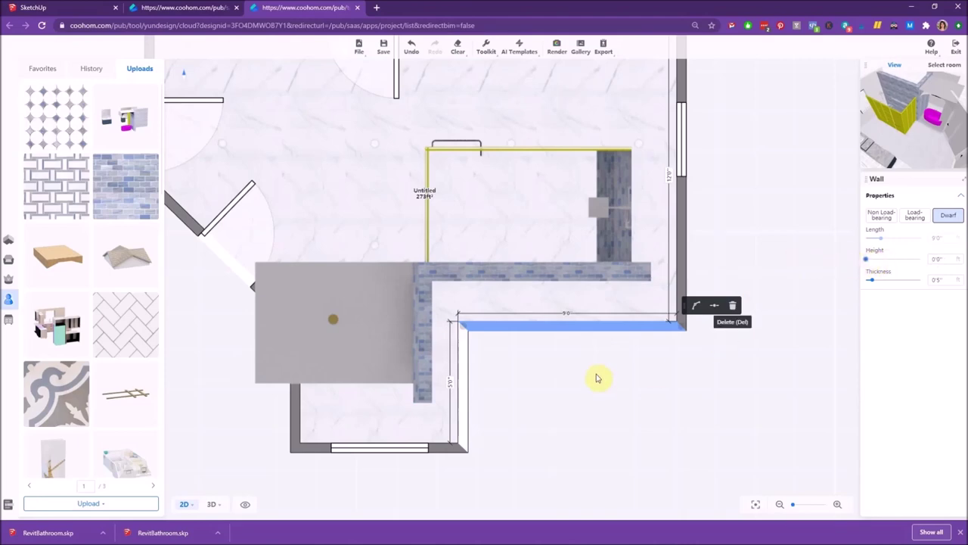
Move the bathroom model back into the room so its vanities sit against the upper wall and its brick partitions cover the dwarf walls.
scroll(620, 387, down, 3)
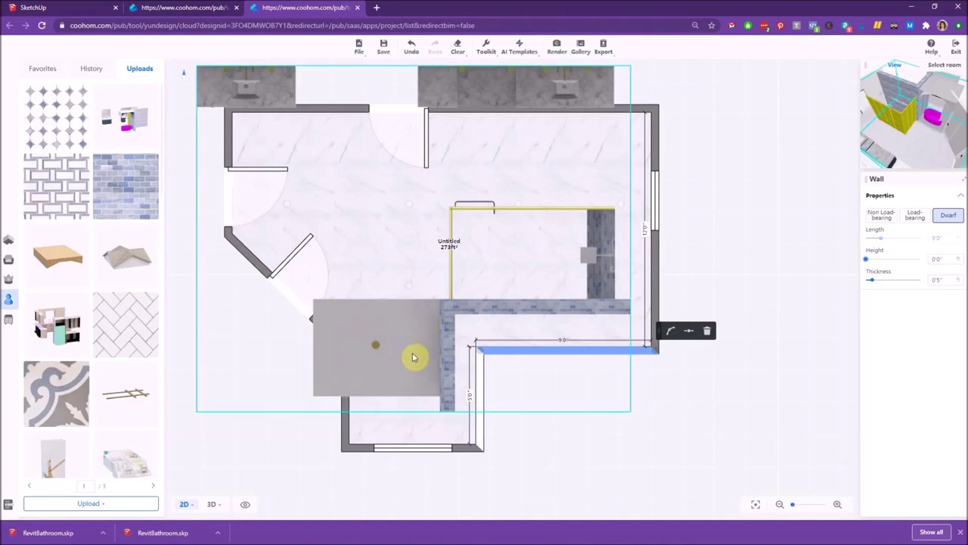
drag(422, 354, 318, 241)
click(423, 329)
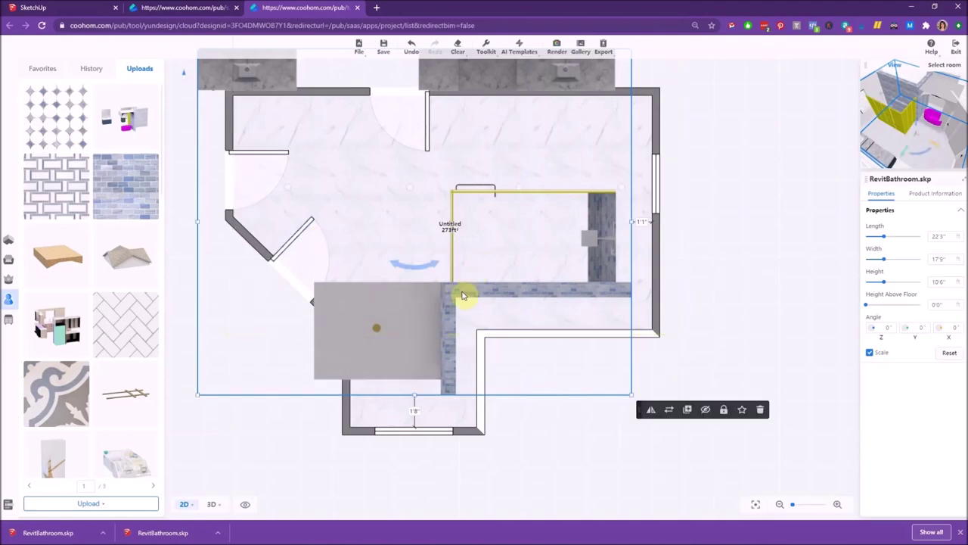
scroll(529, 385, down, 5)
click(544, 324)
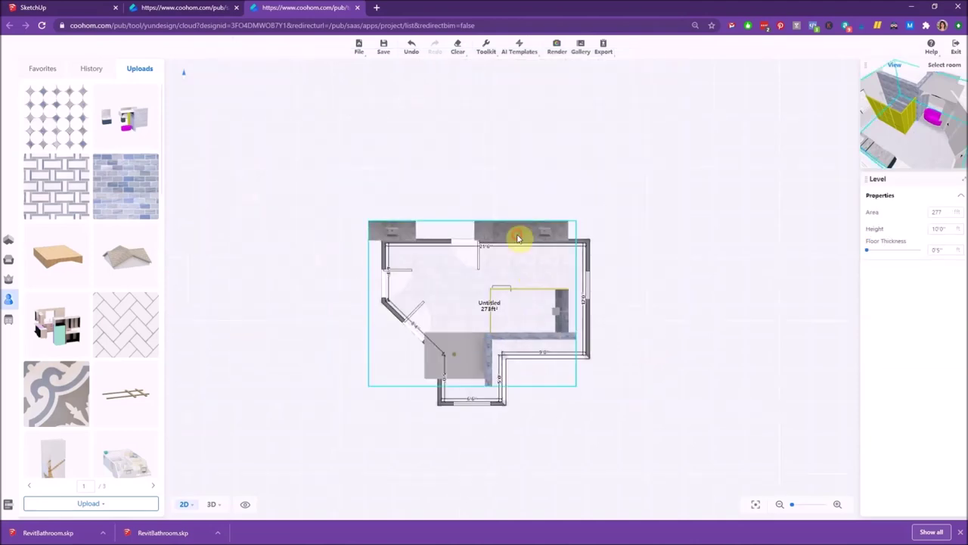
drag(518, 239, 448, 225)
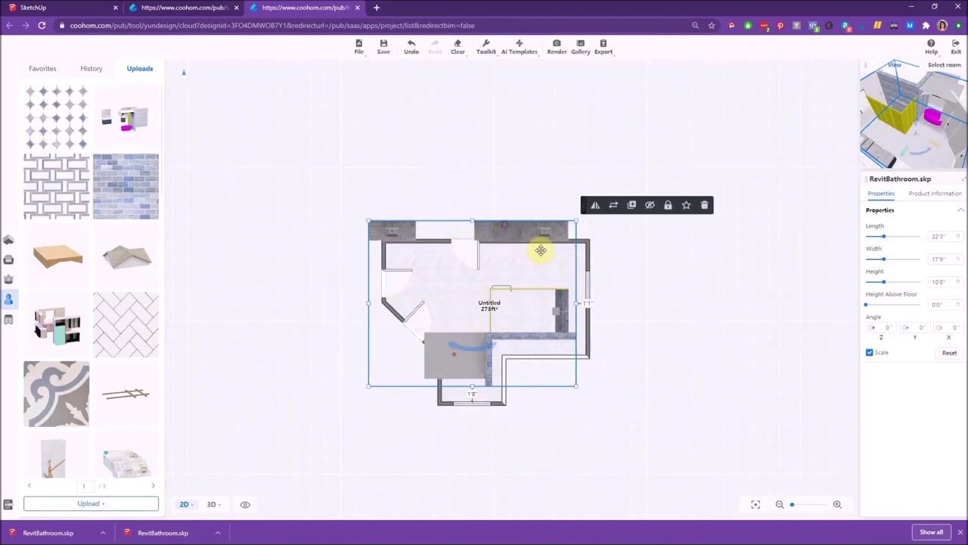
drag(540, 251, 627, 201)
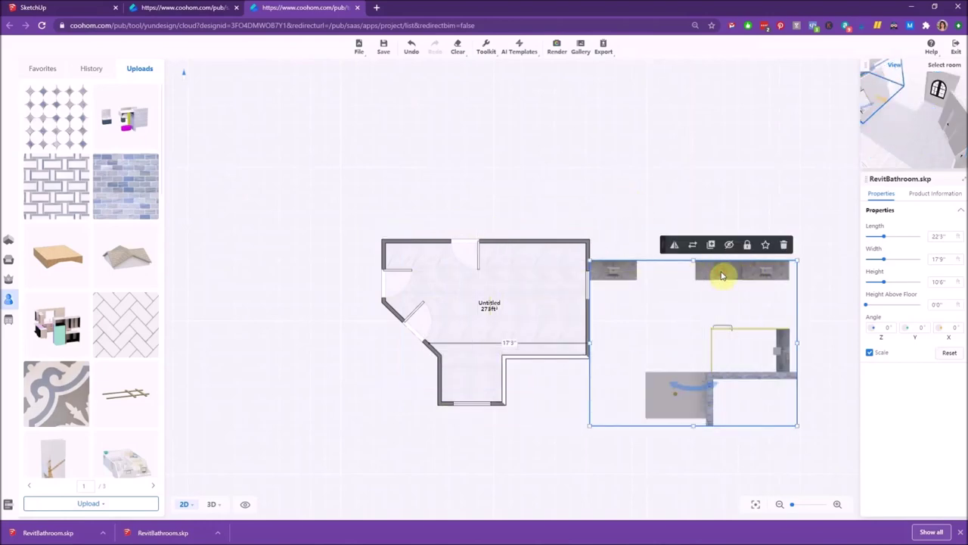
drag(721, 275, 612, 225)
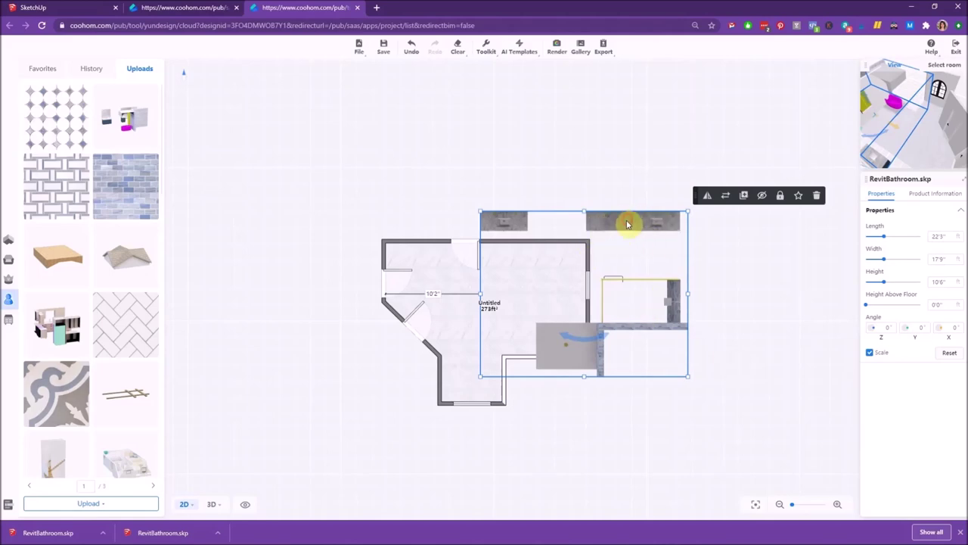
drag(627, 220, 484, 214)
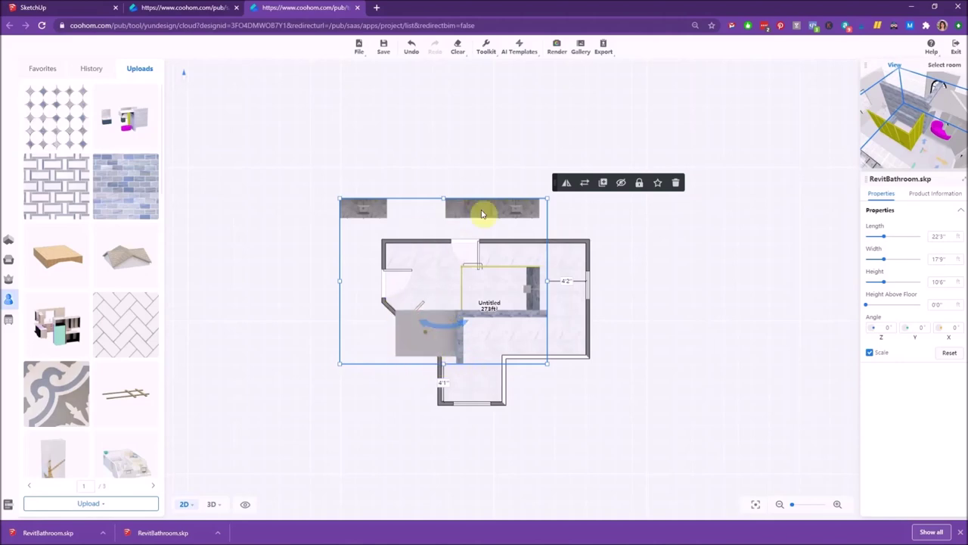
drag(483, 206, 532, 255)
Examine how closely the model's shower, brick partition and vanities line up with the room's outer walls in plan.
scroll(594, 362, up, 8)
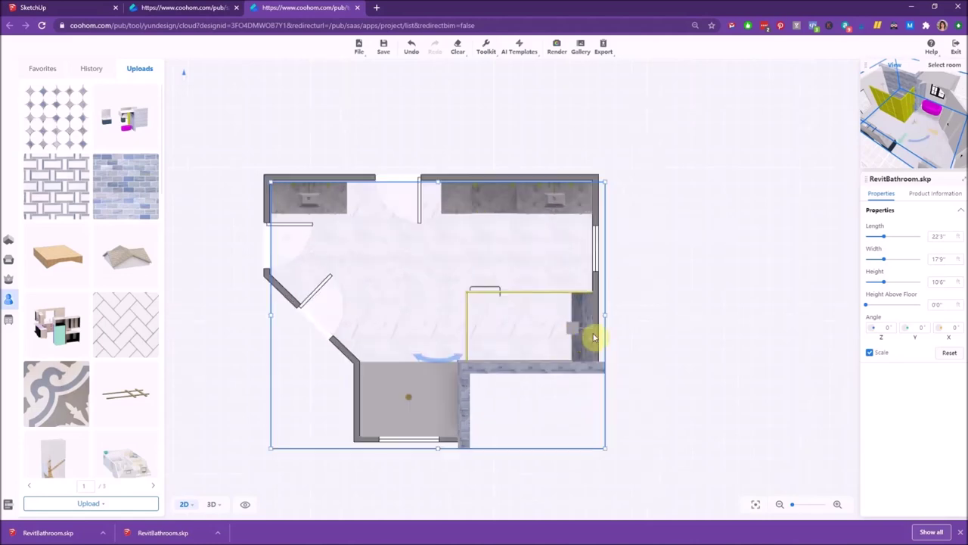
scroll(609, 227, up, 3)
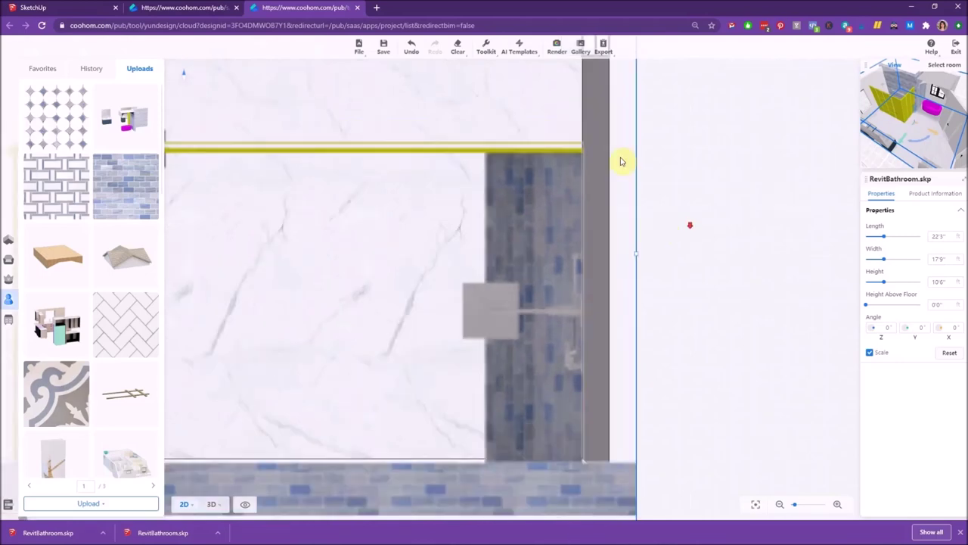
scroll(684, 229, down, 3)
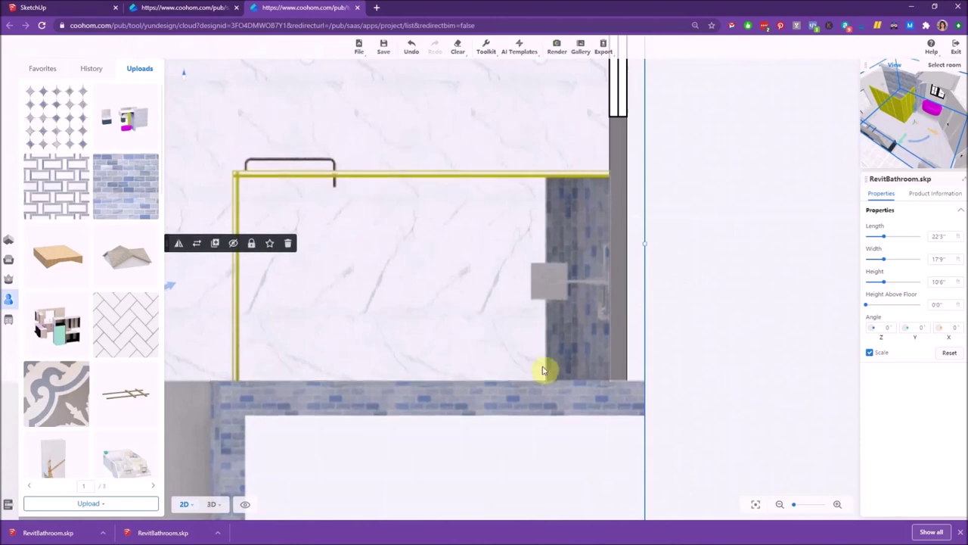
scroll(728, 311, down, 3)
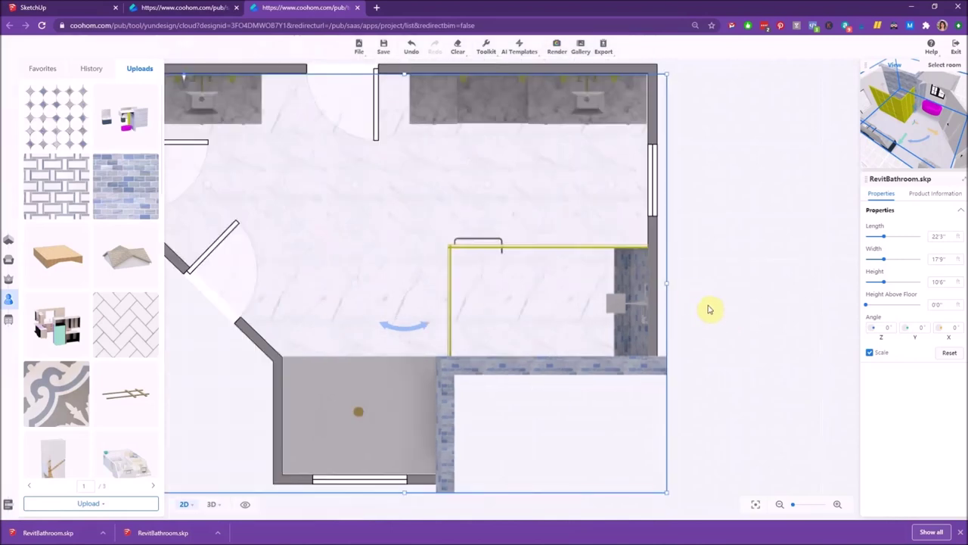
scroll(533, 468, down, 2)
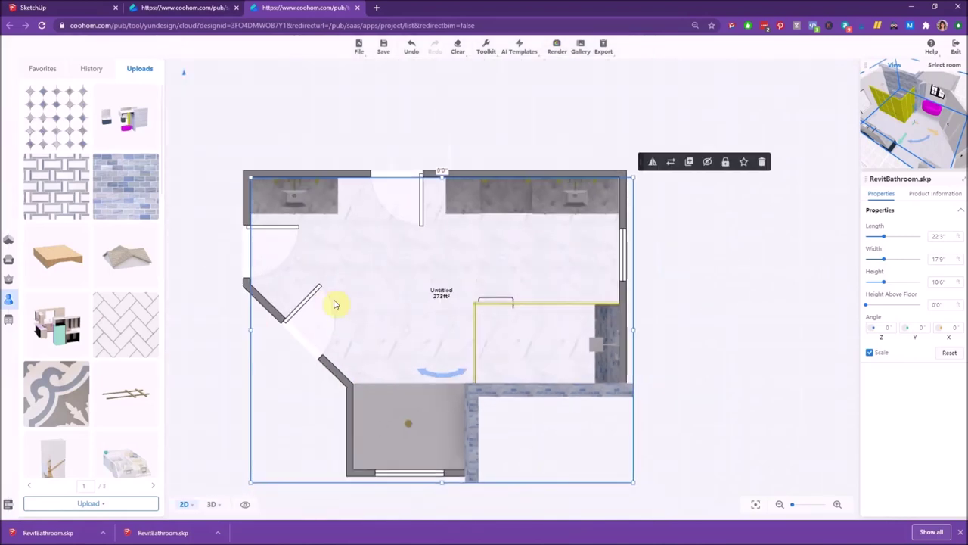
scroll(284, 215, up, 3)
scroll(591, 149, up, 5)
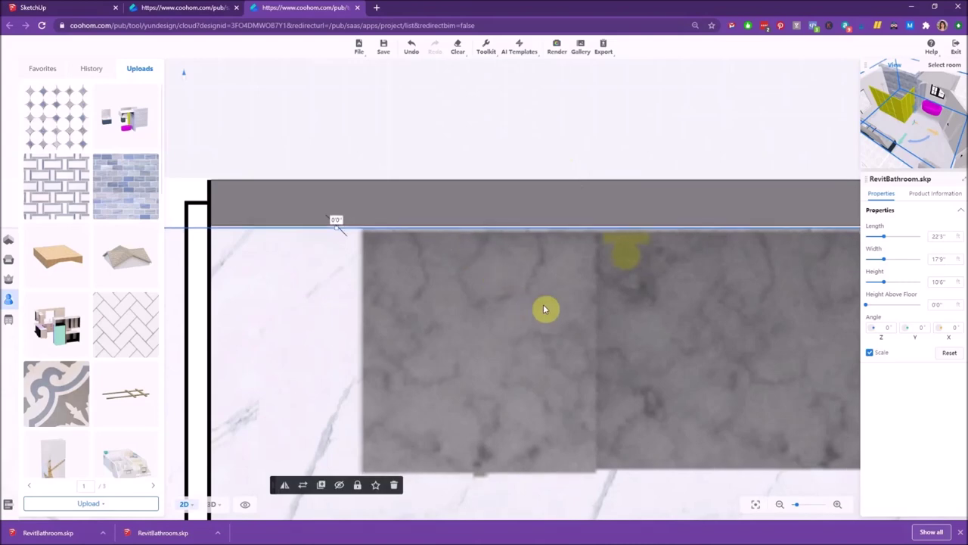
scroll(543, 304, down, 6)
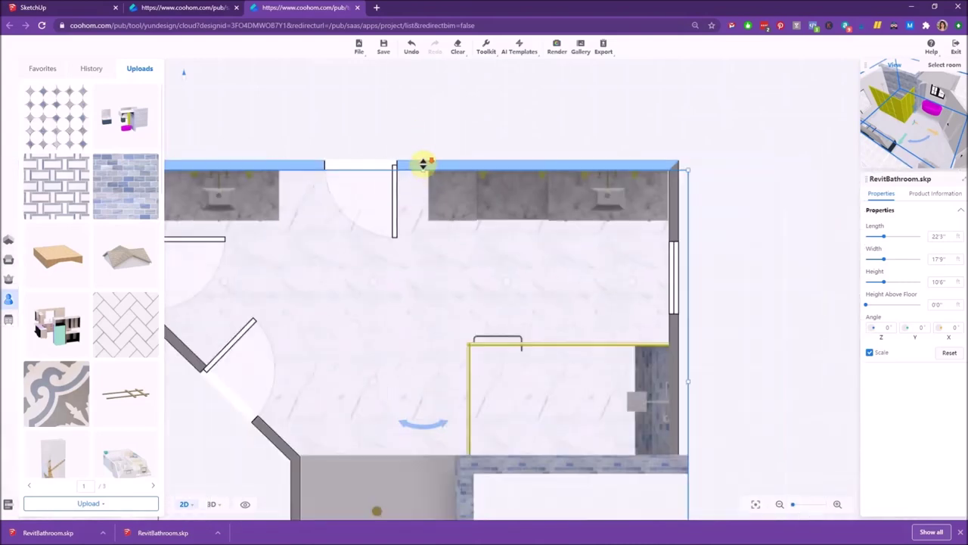
Examine in 3D, from outside and inside the room, how the bathroom model fits within the walls.
click(213, 504)
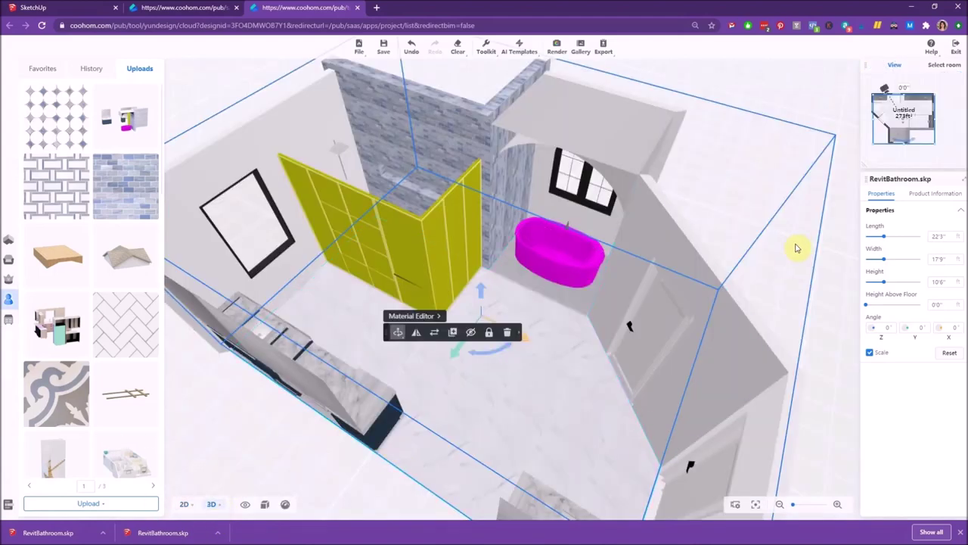
click(779, 162)
drag(769, 190, 456, 265)
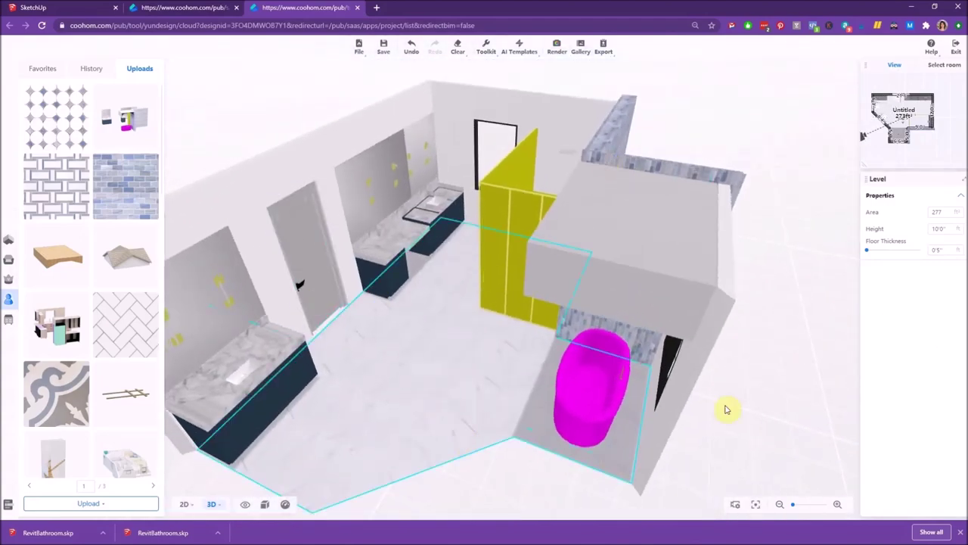
drag(737, 400, 827, 368)
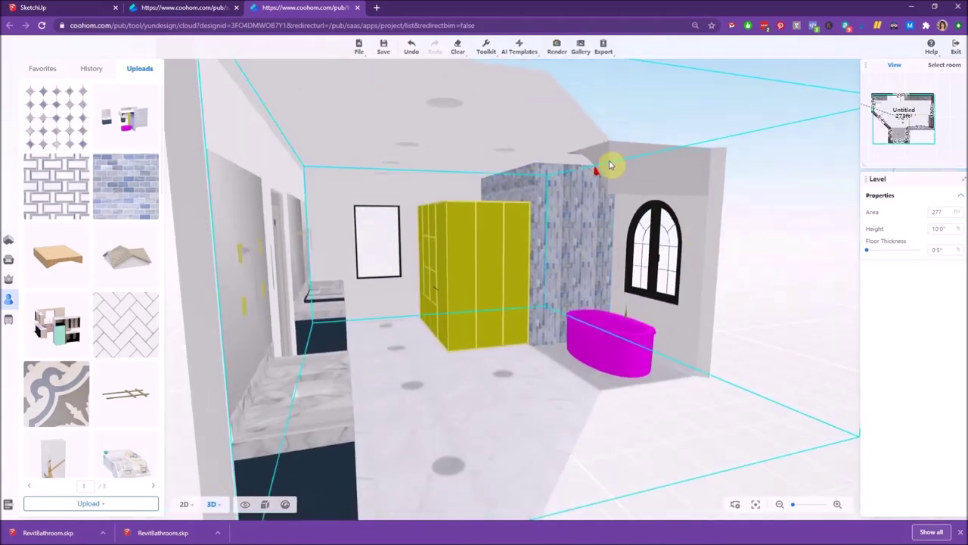
drag(743, 316, 863, 296)
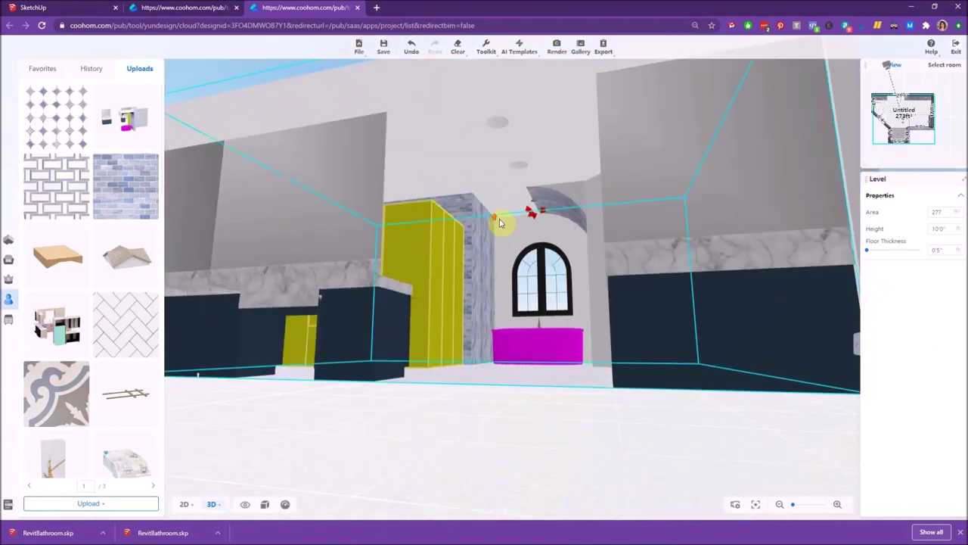
scroll(552, 219, up, 5)
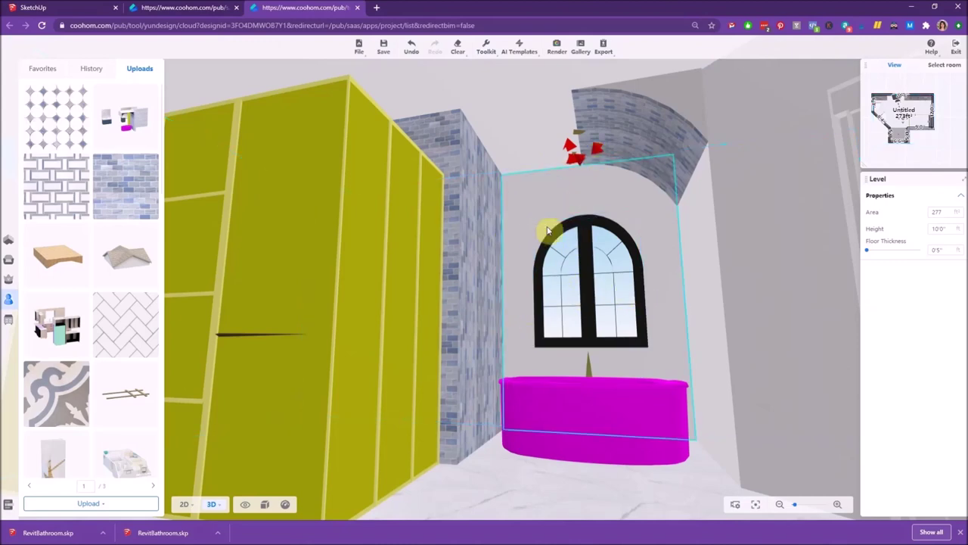
Save the design and view the brick partition, arch and tub alcove from inside the room.
key(ctrl+s)
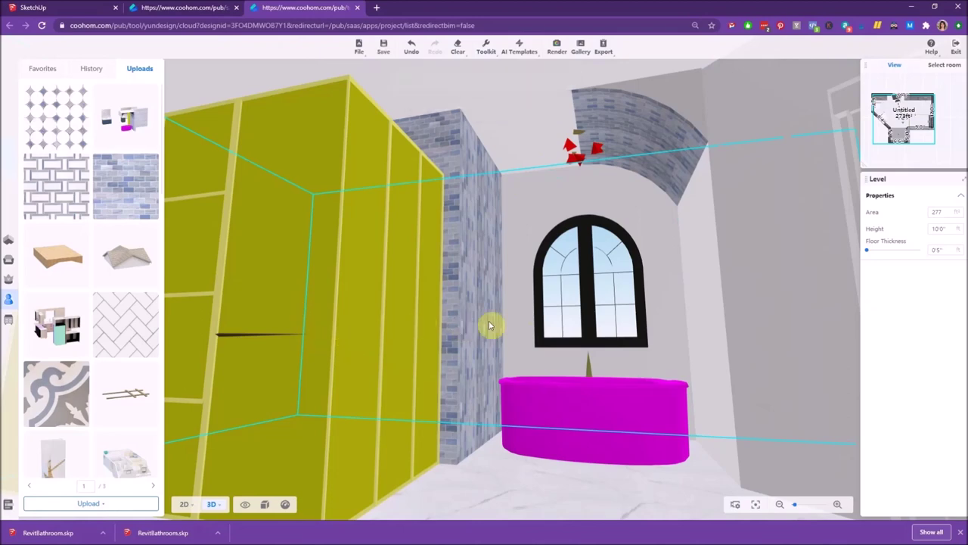
drag(492, 324, 499, 181)
scroll(500, 182, down, 3)
scroll(545, 204, up, 2)
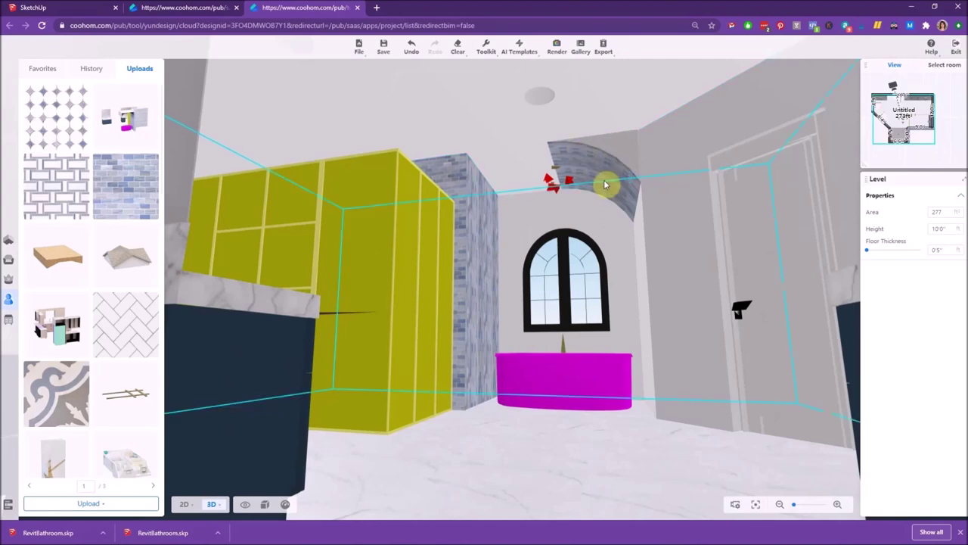
scroll(567, 183, down, 5)
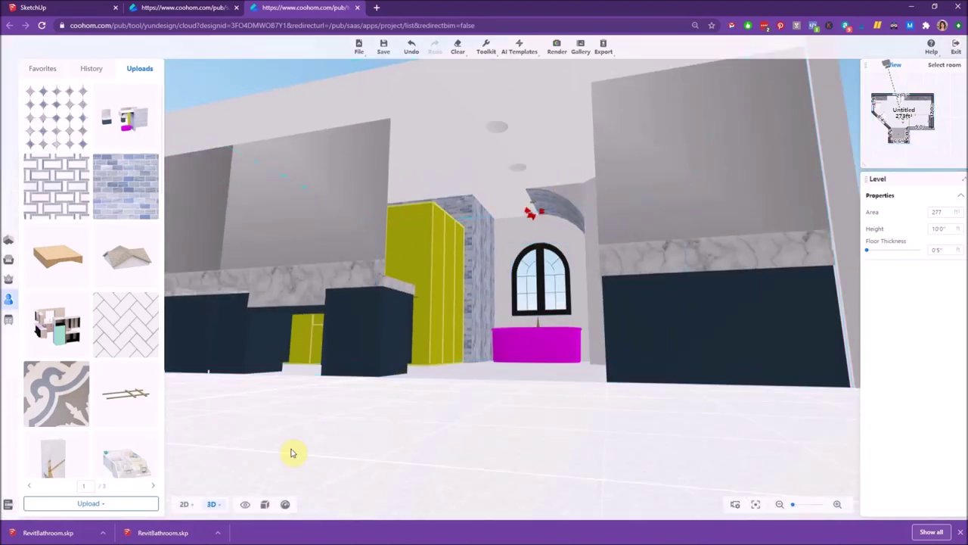
Review the room in plan and inspect the vanities, shower enclosure and brick partition in 3D.
click(185, 504)
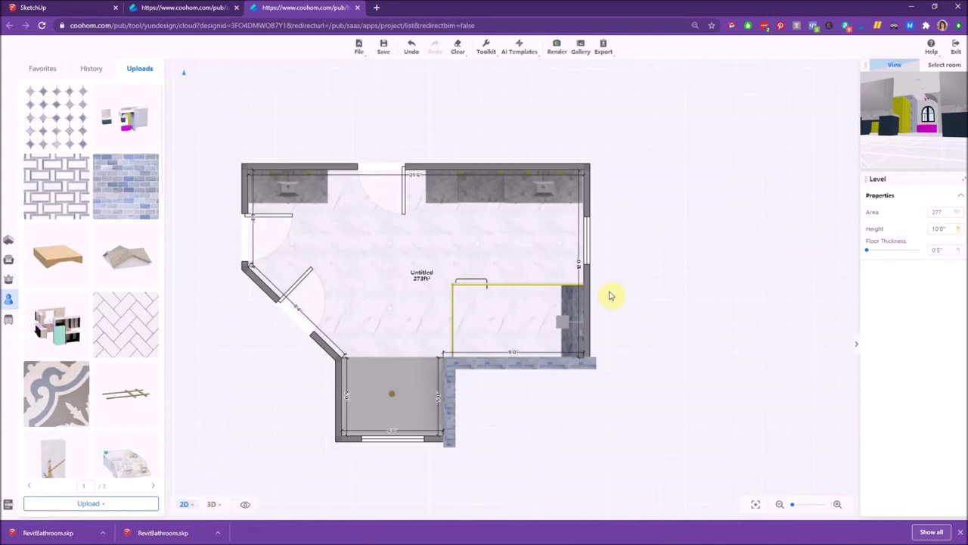
click(212, 504)
scroll(534, 209, up, 5)
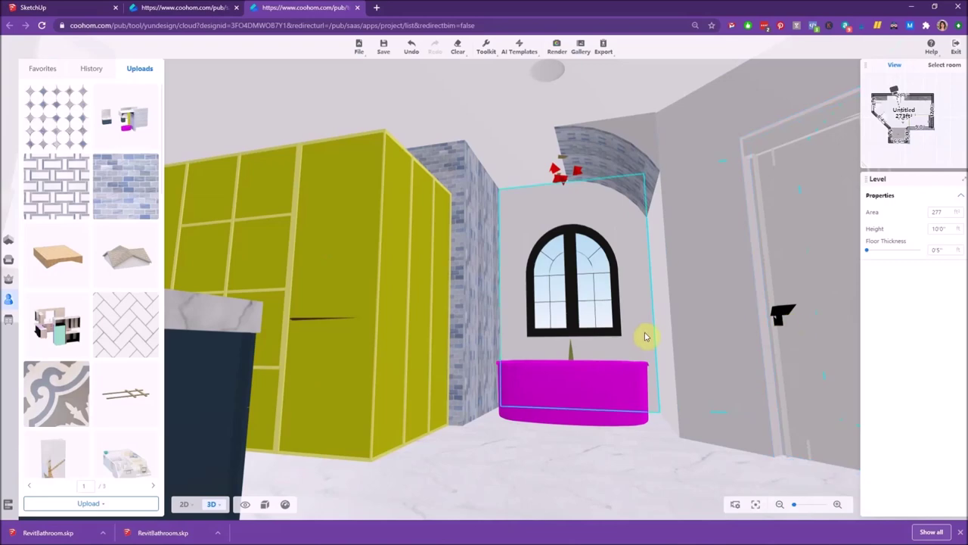
drag(645, 336, 410, 320)
scroll(411, 317, up, 5)
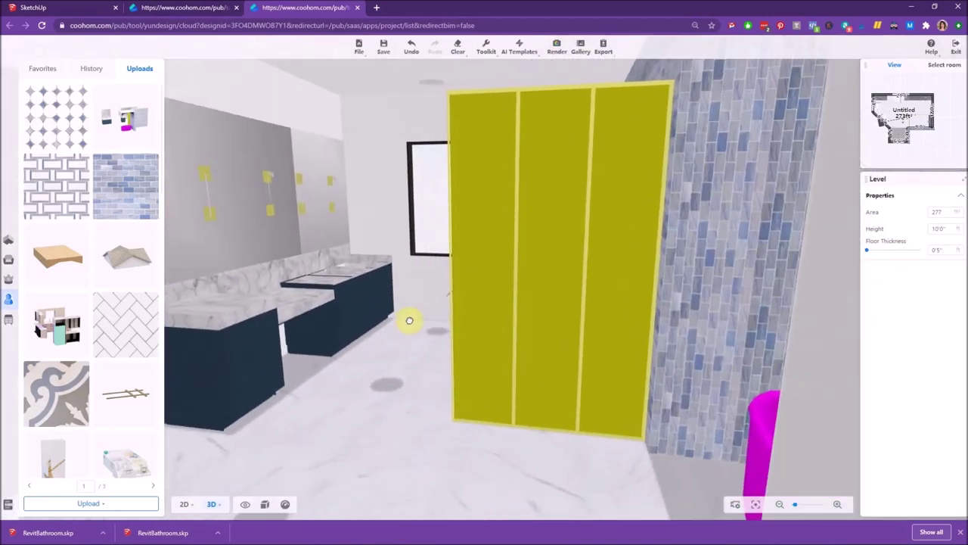
scroll(488, 322, down, 3)
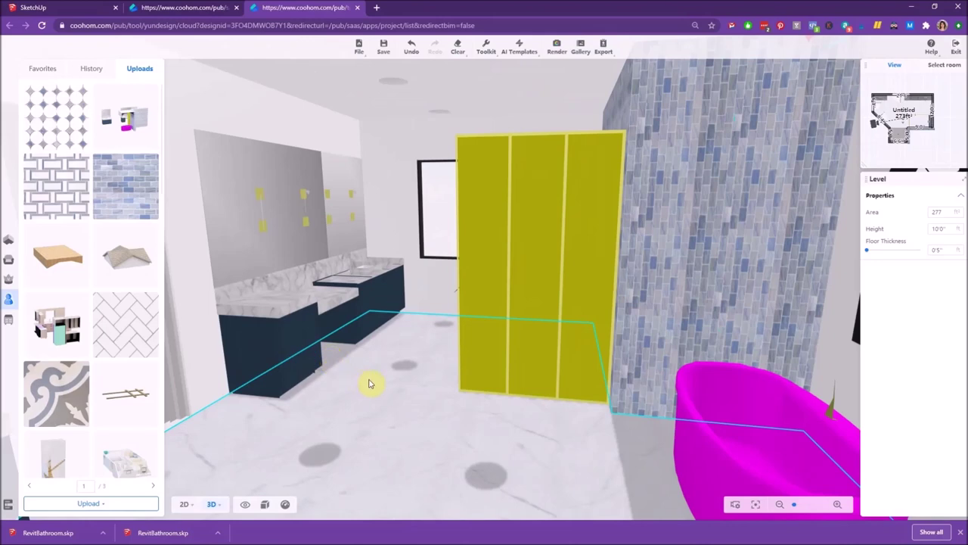
drag(402, 406, 402, 372)
drag(519, 388, 546, 389)
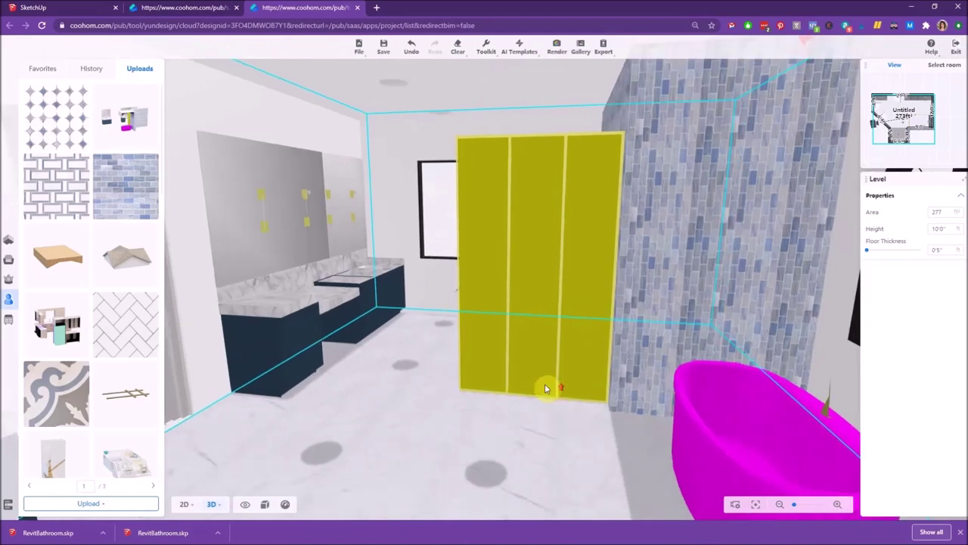
Open the bathroom model in the Material Editor with its shower, brick walls and tub in view.
click(541, 274)
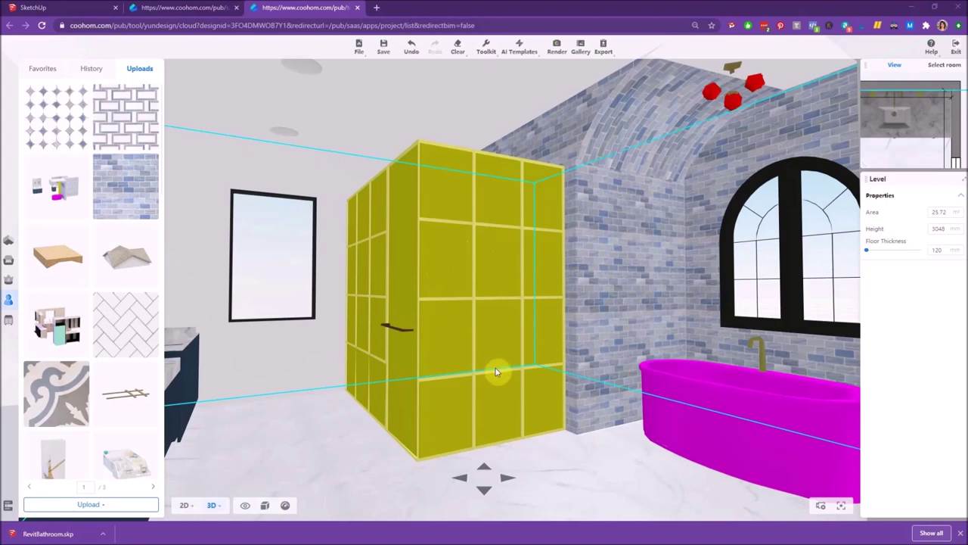
click(504, 285)
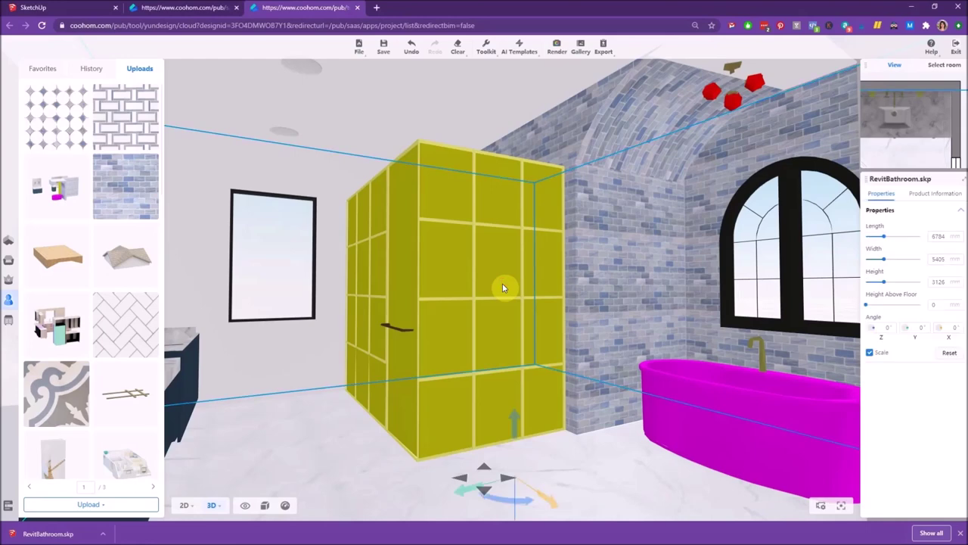
scroll(469, 273, down, 5)
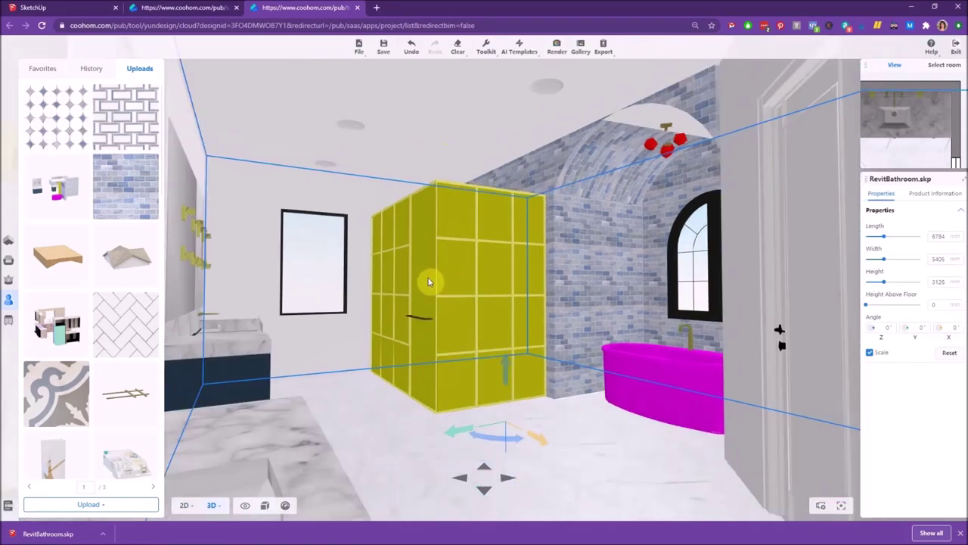
scroll(428, 281, up, 2)
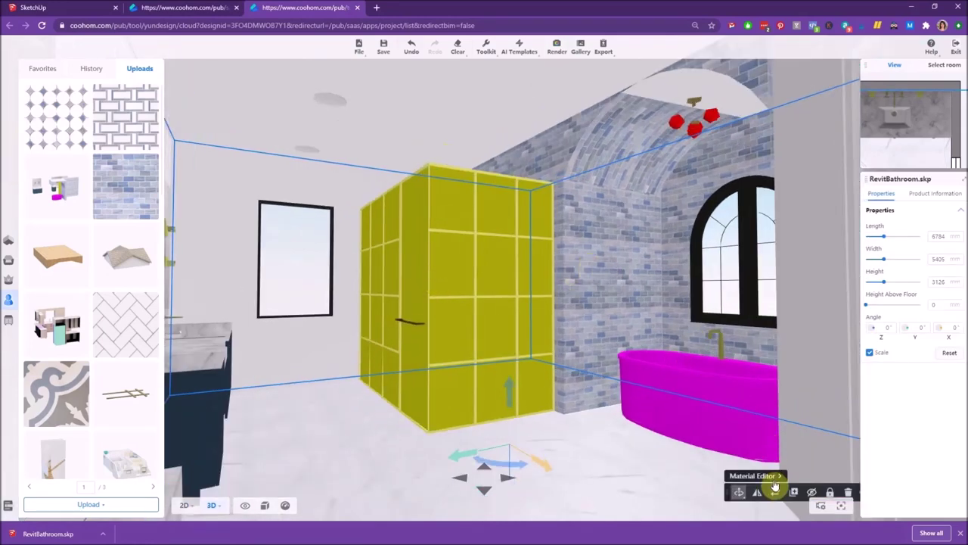
click(775, 490)
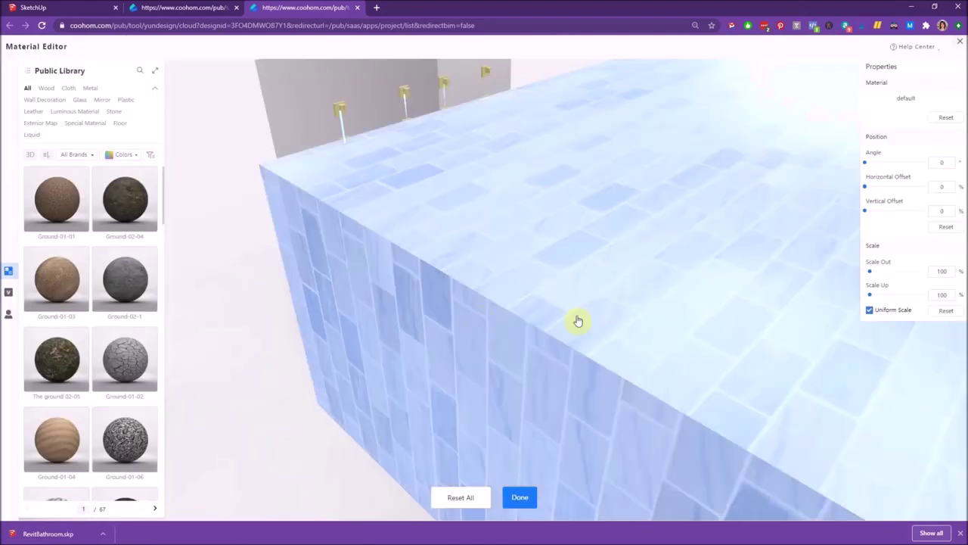
drag(577, 321, 684, 350)
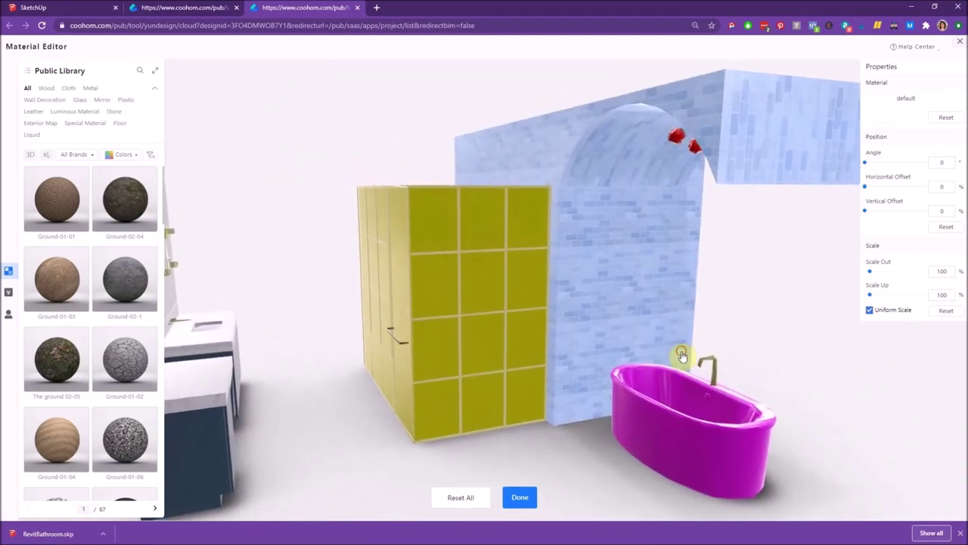
Compare the brick walls with the original model in SketchUp and apply the uploaded Bathroom Tile material to them in Coohom.
click(624, 257)
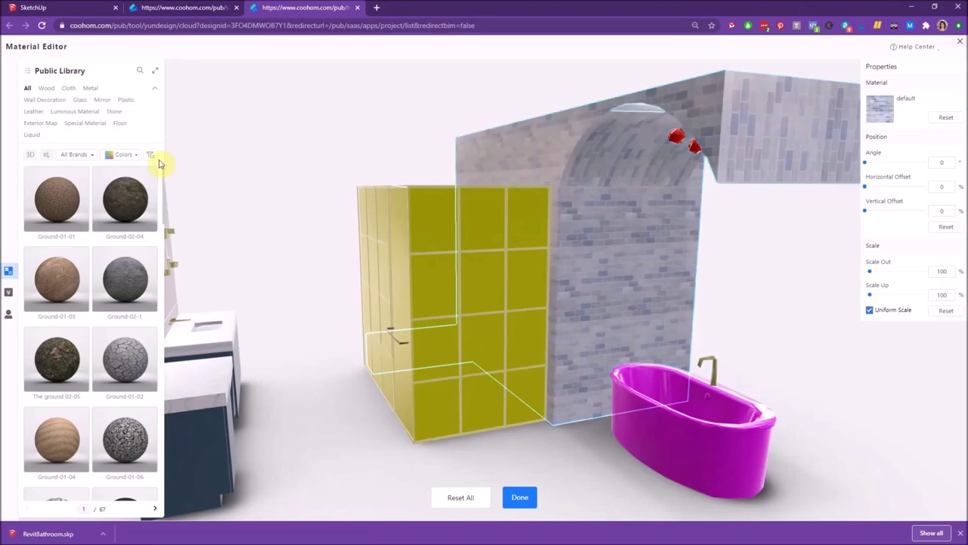
click(8, 320)
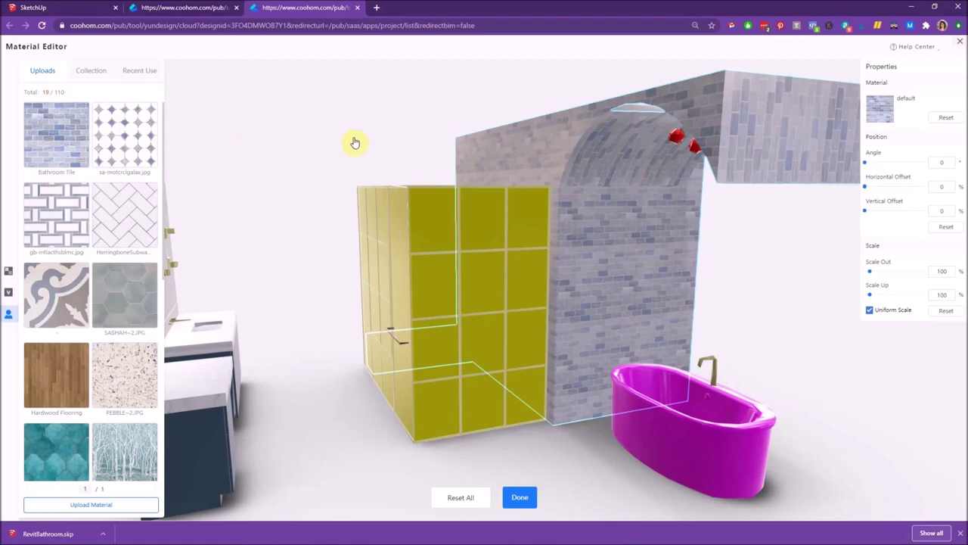
click(59, 8)
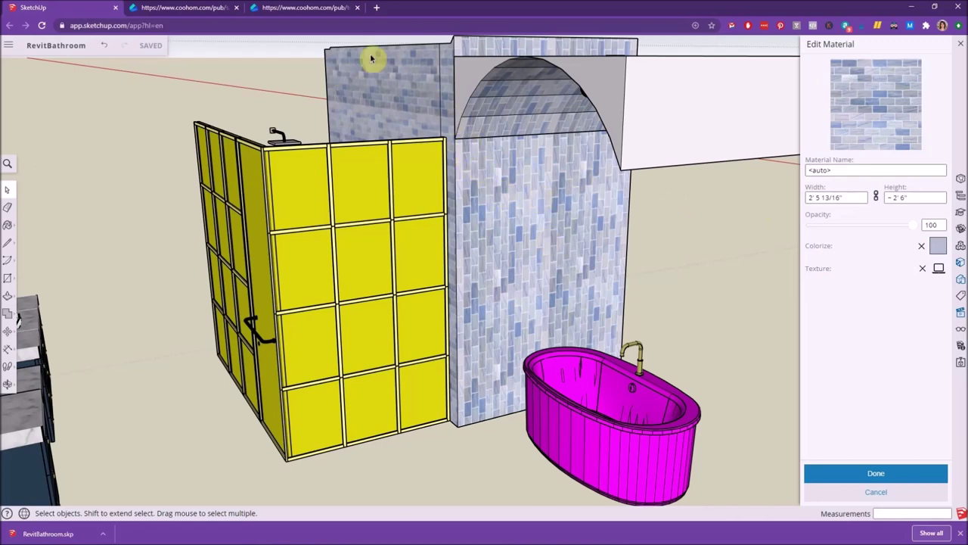
click(305, 7)
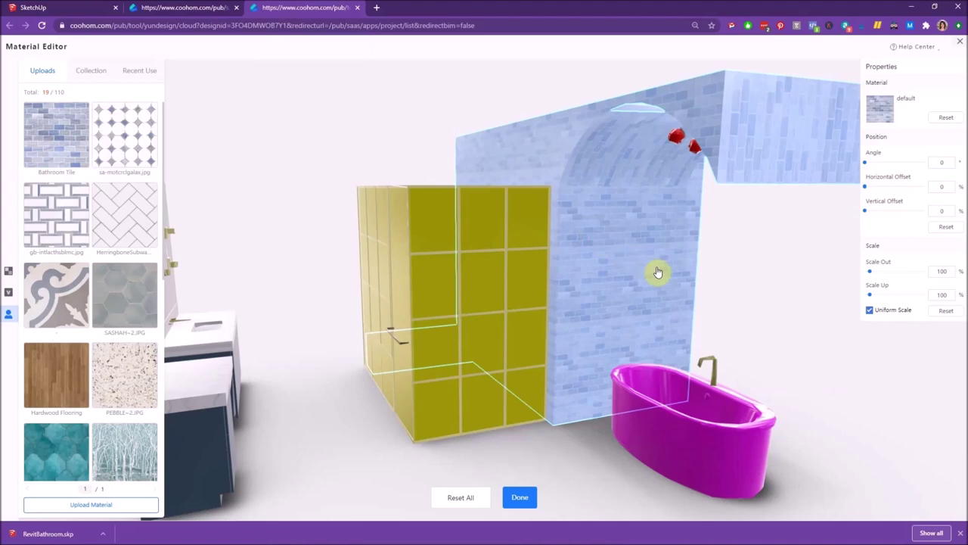
click(621, 235)
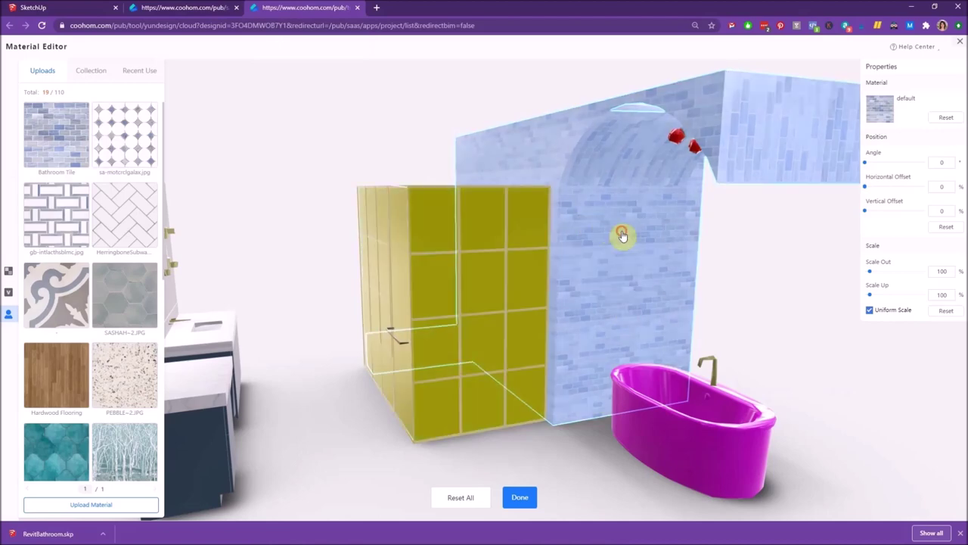
click(63, 125)
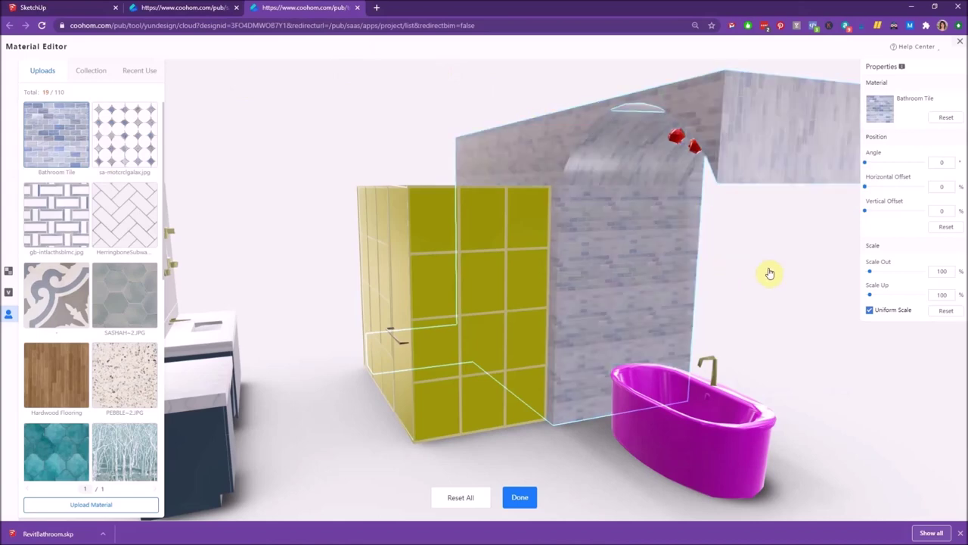
scroll(674, 257, up, 3)
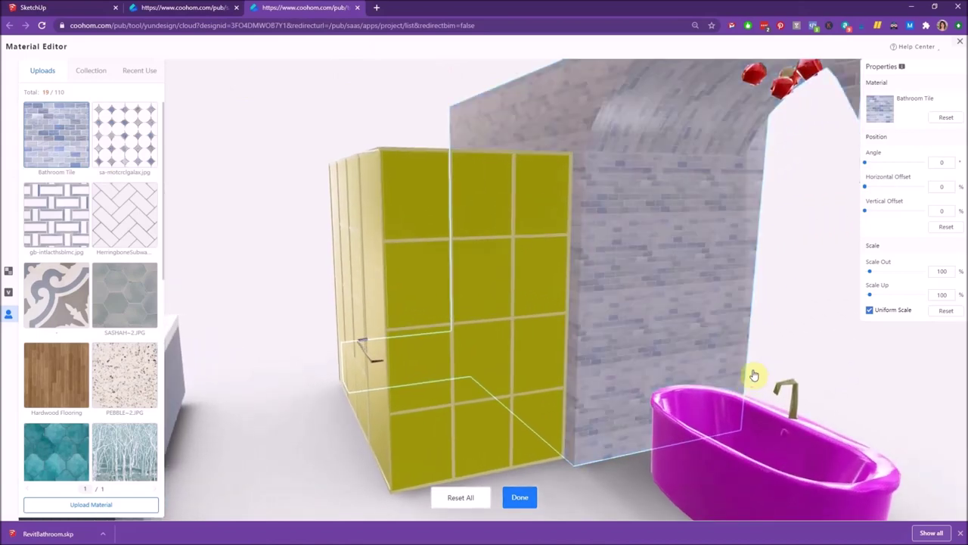
Apply the Stone-19 material from the public Stone library to the vanity countertops.
drag(761, 340, 383, 303)
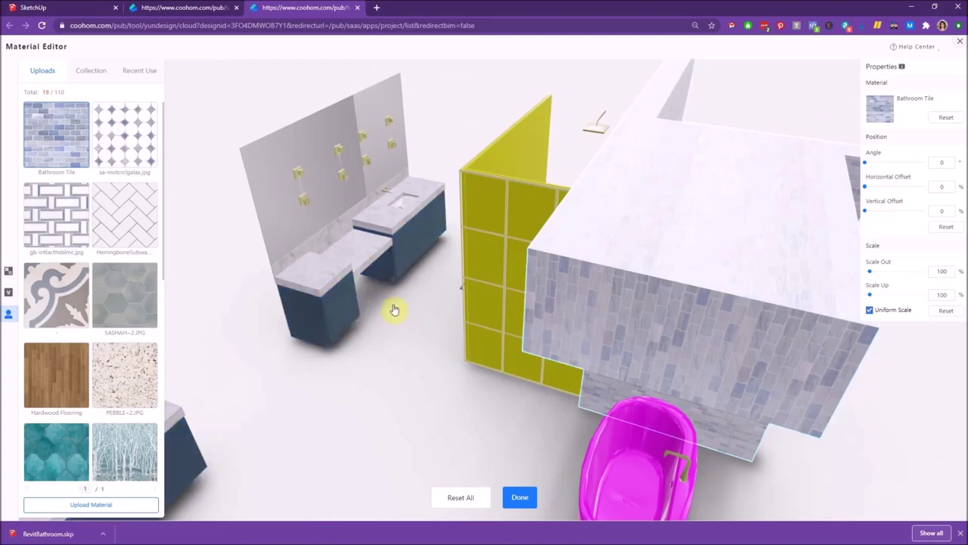
click(311, 276)
click(9, 272)
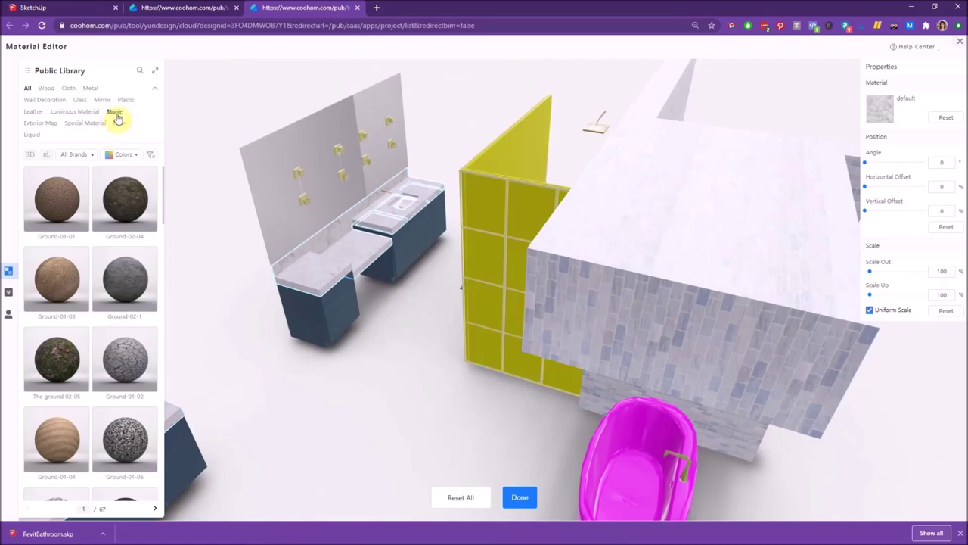
click(115, 112)
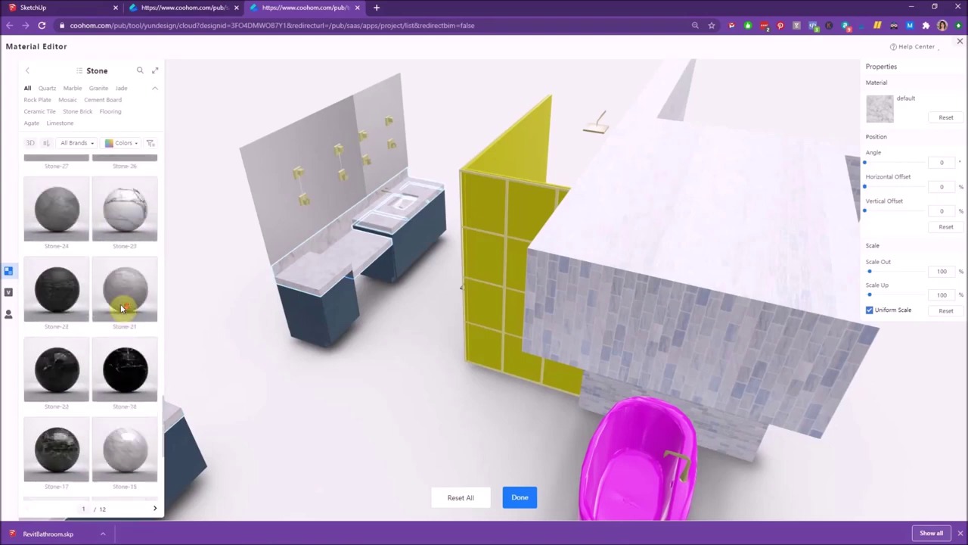
scroll(121, 309, down, 1)
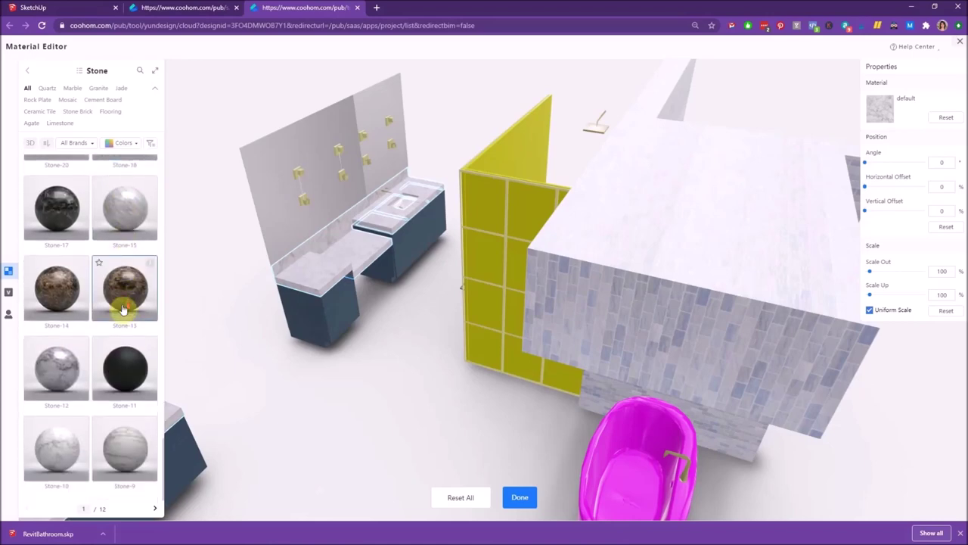
scroll(129, 426, down, 5)
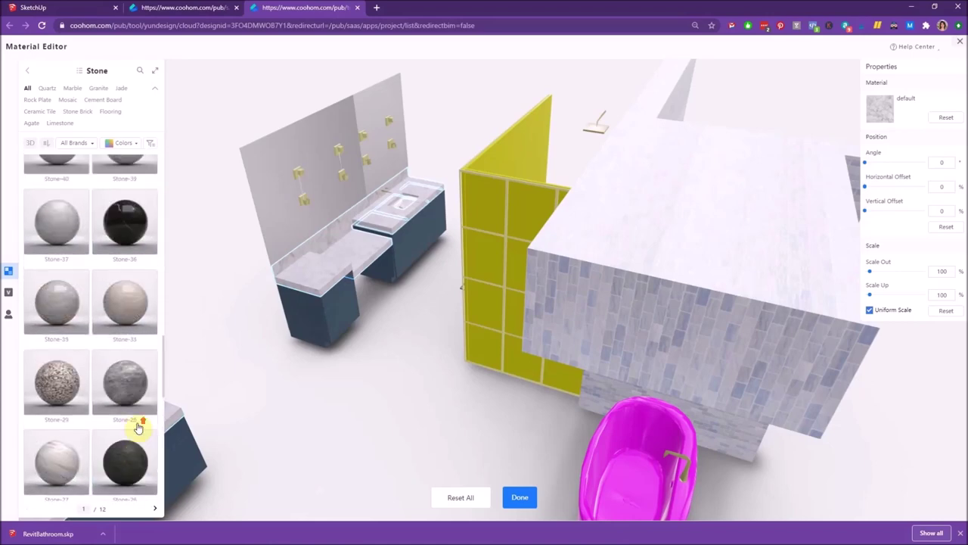
scroll(139, 427, up, 5)
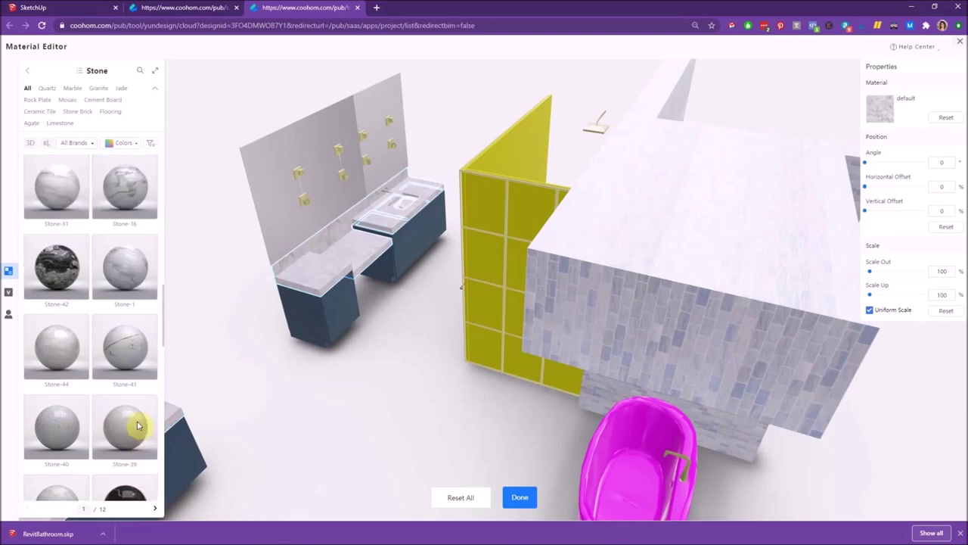
scroll(142, 421, up, 3)
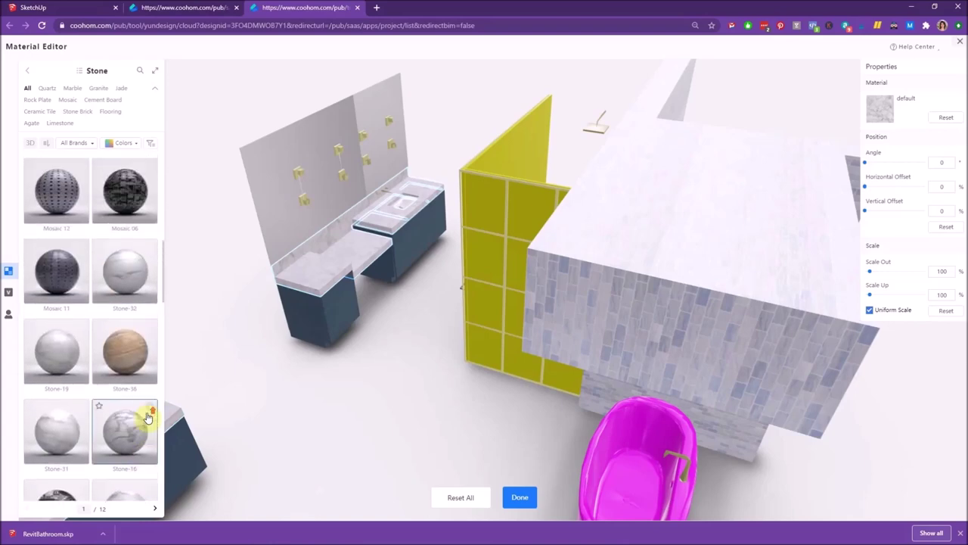
click(71, 400)
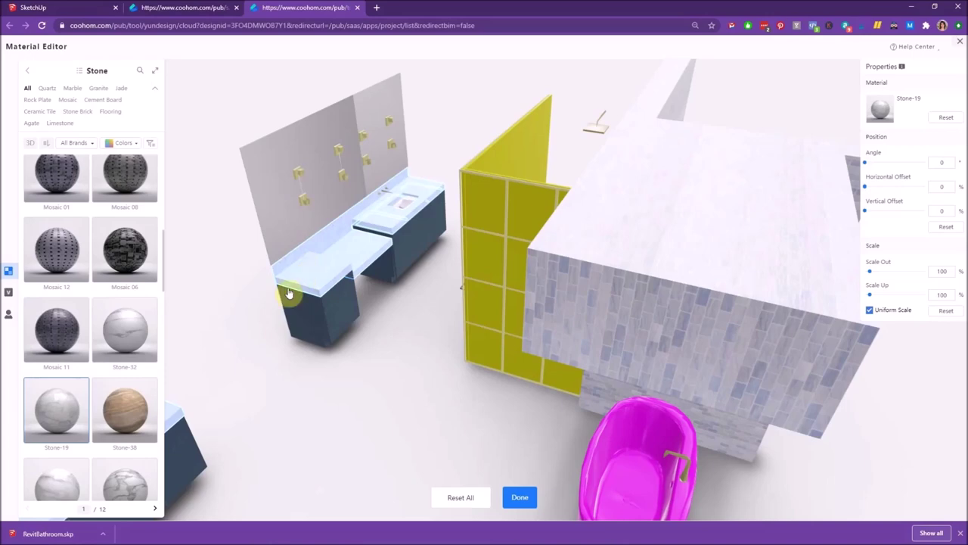
scroll(278, 266, up, 2)
scroll(279, 266, up, 2)
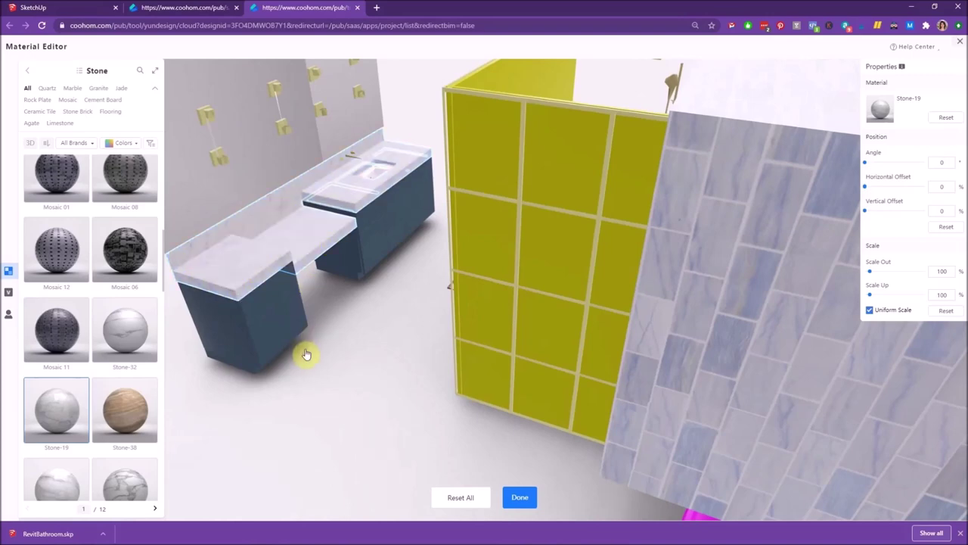
Apply the High light Glass 4-11 material from the public Glass library to the shower enclosure's panels.
drag(329, 393, 467, 424)
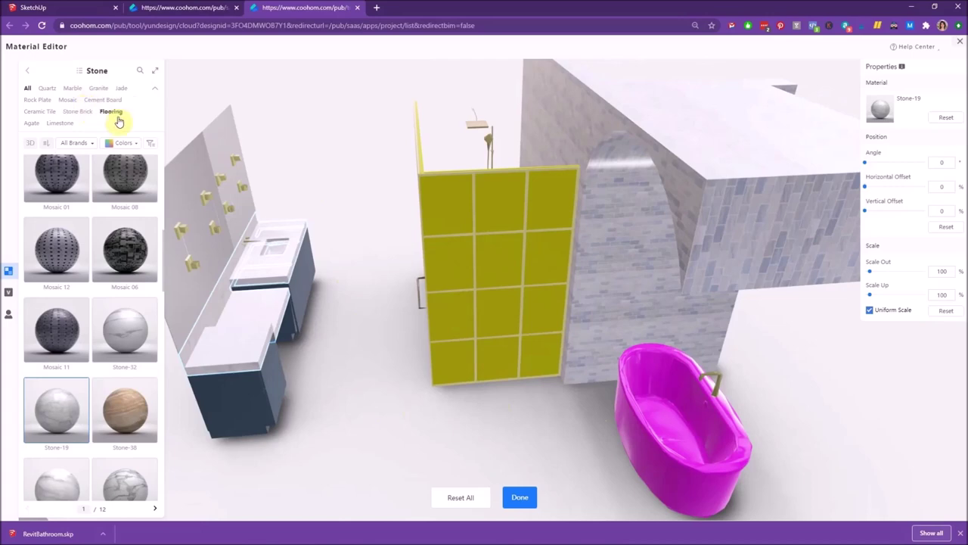
click(357, 288)
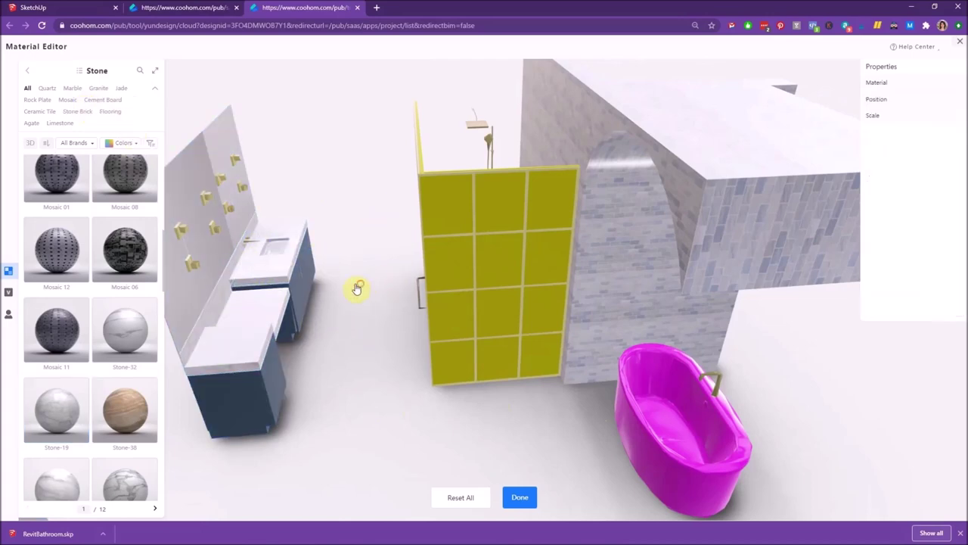
click(28, 70)
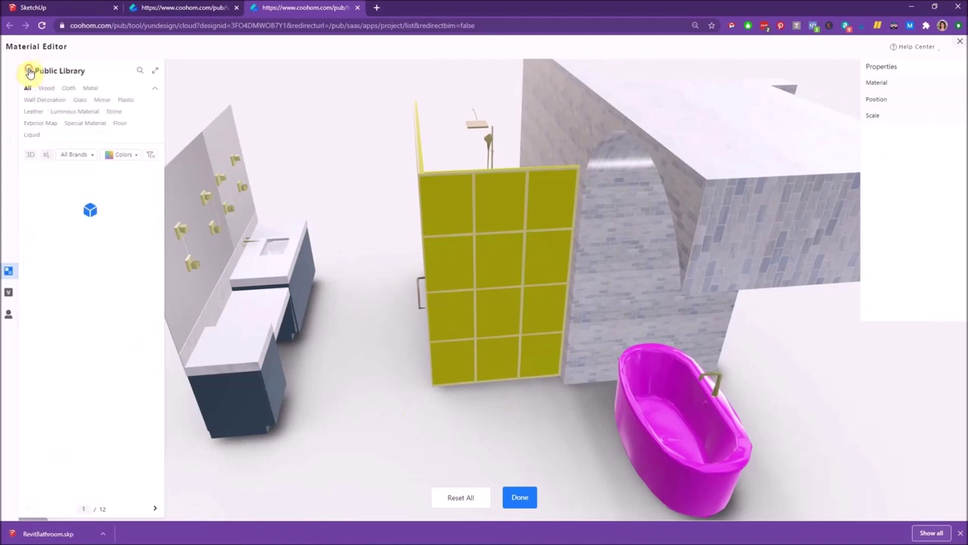
click(80, 99)
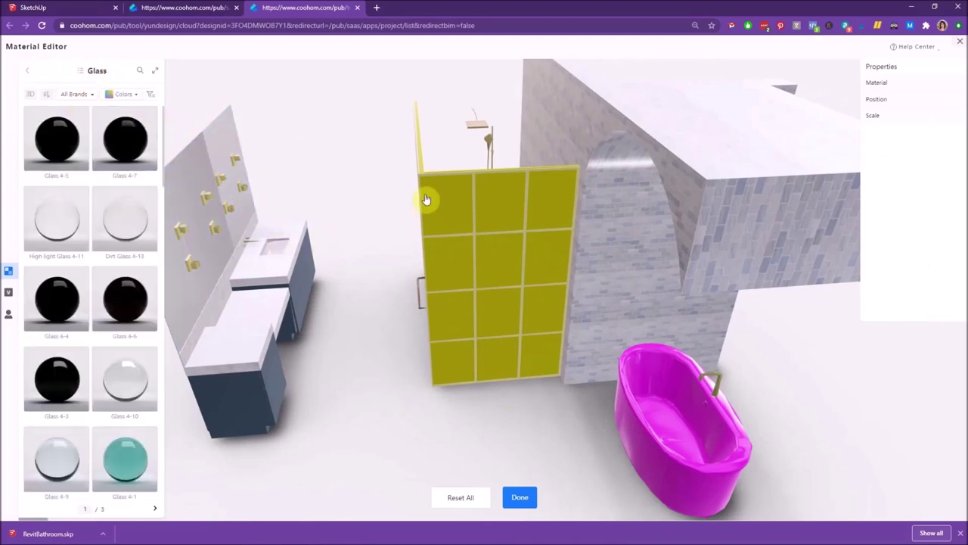
click(453, 205)
drag(446, 229, 510, 219)
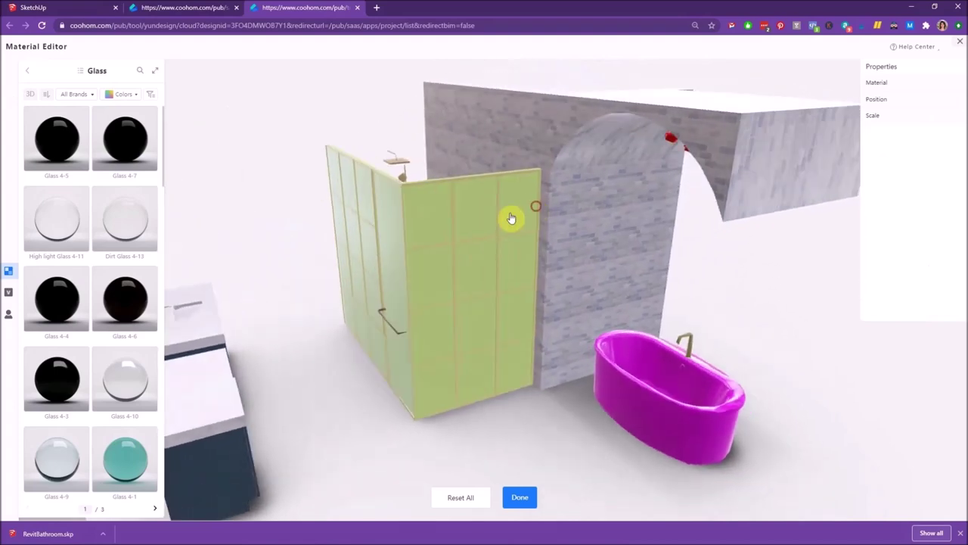
click(455, 283)
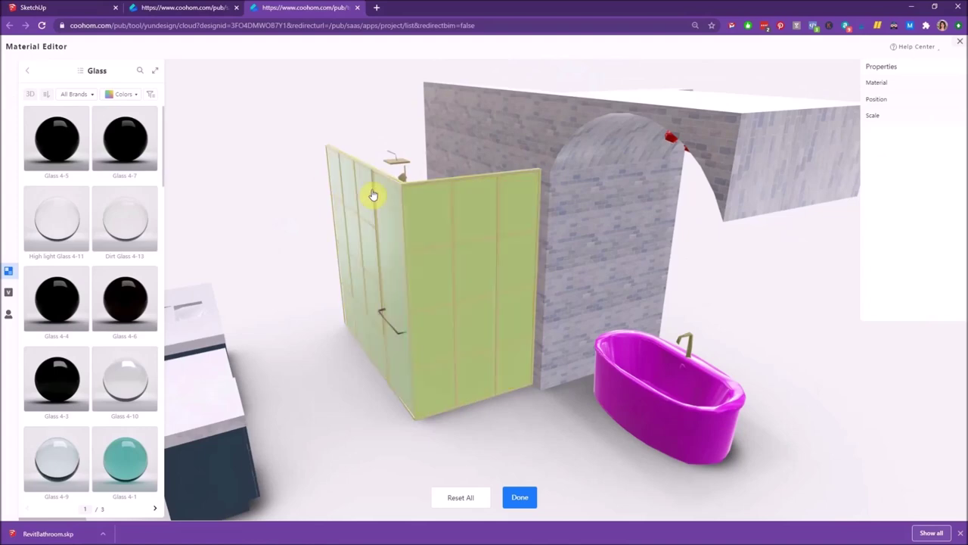
click(417, 219)
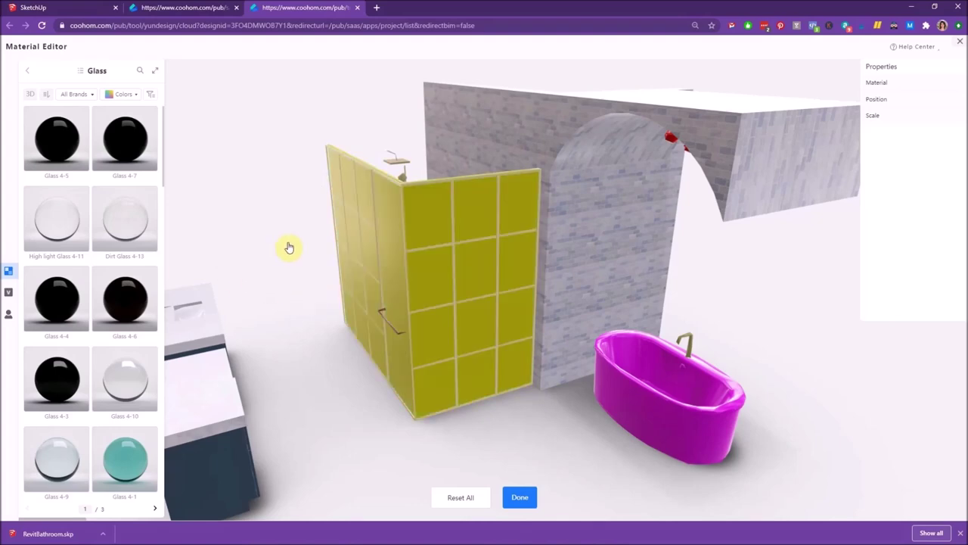
click(394, 221)
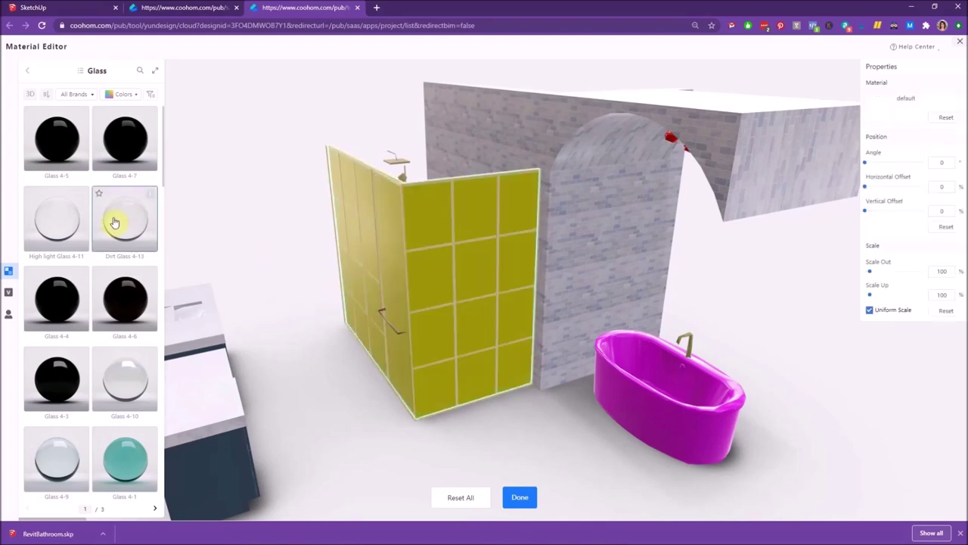
click(70, 226)
Apply the Frosted glass material from the Glass library to the tubes of the wall sconces above the vanities.
drag(320, 343, 165, 362)
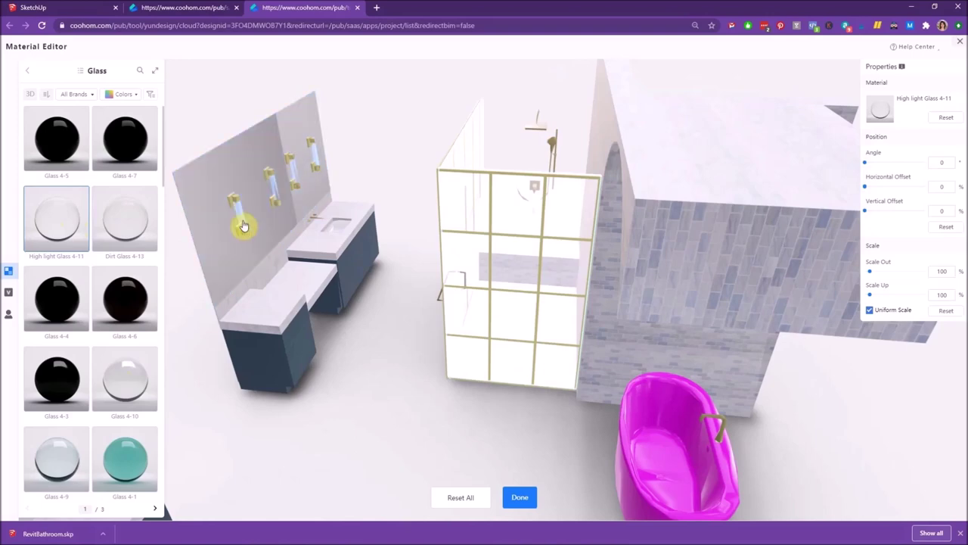
click(242, 225)
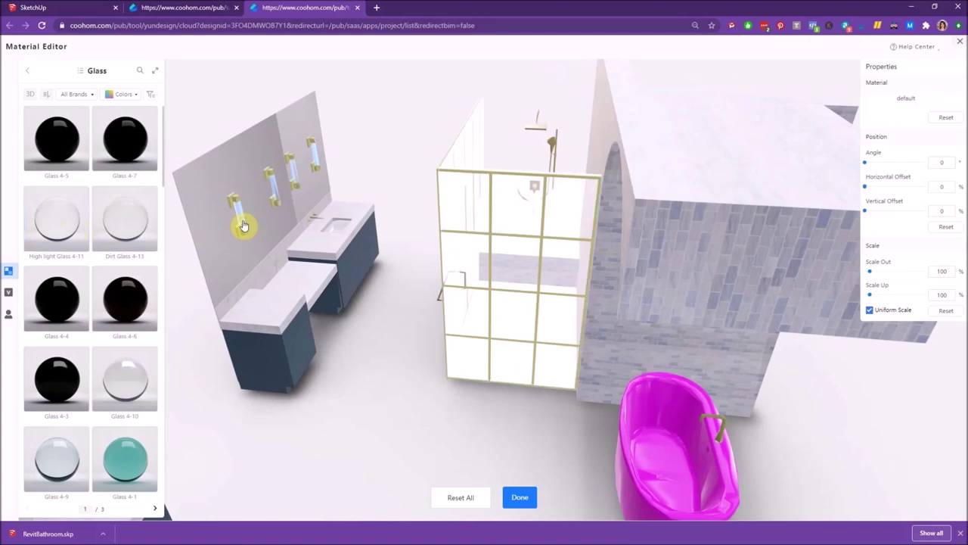
scroll(97, 255, down, 3)
scroll(104, 267, down, 10)
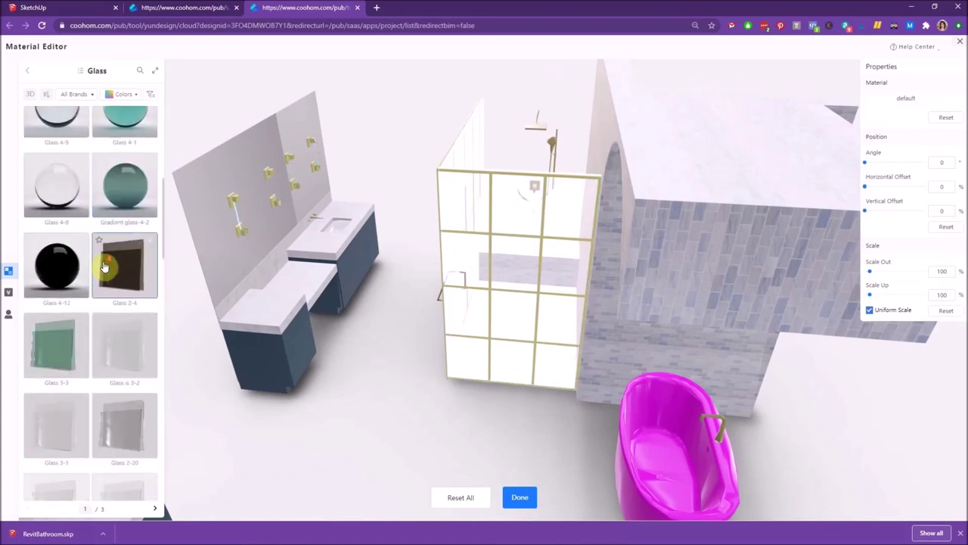
scroll(106, 269, down, 8)
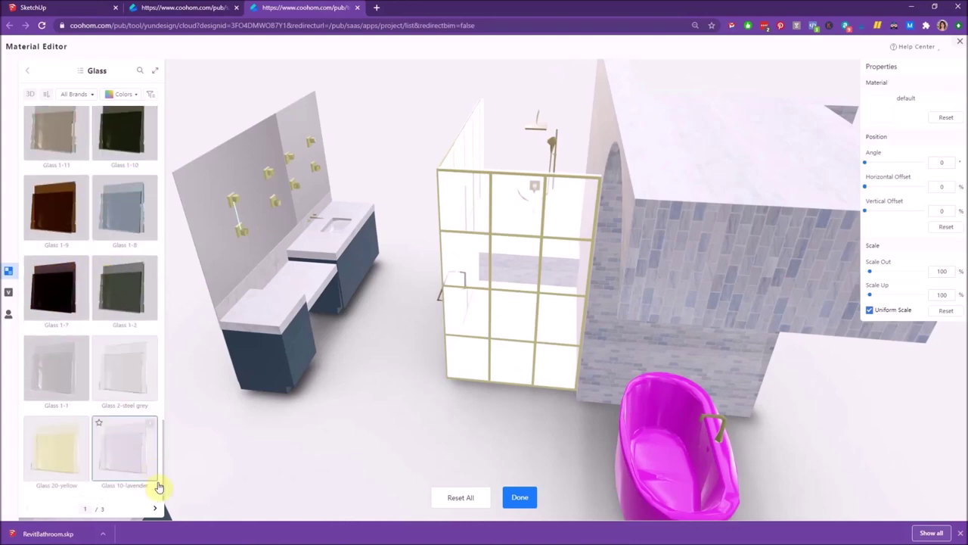
click(155, 508)
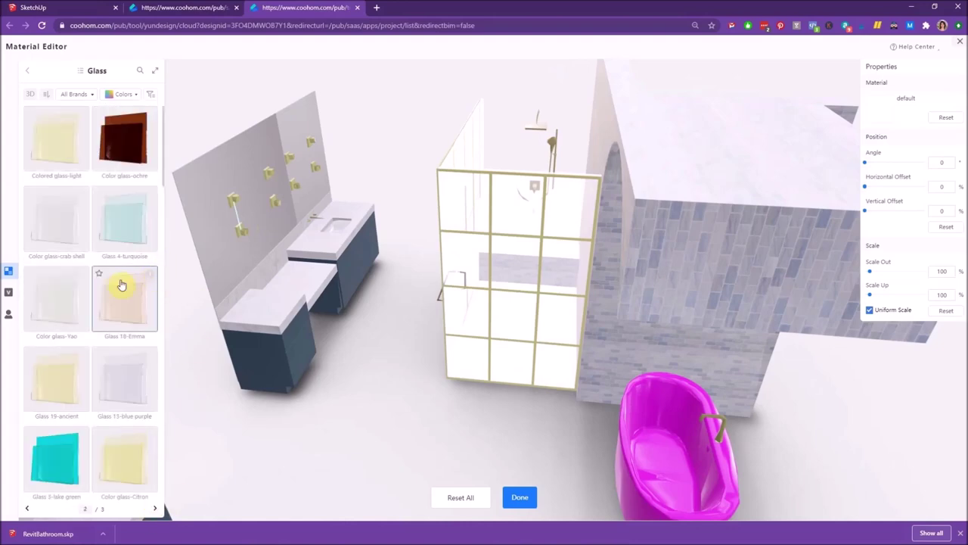
scroll(108, 220, down, 3)
scroll(108, 219, down, 5)
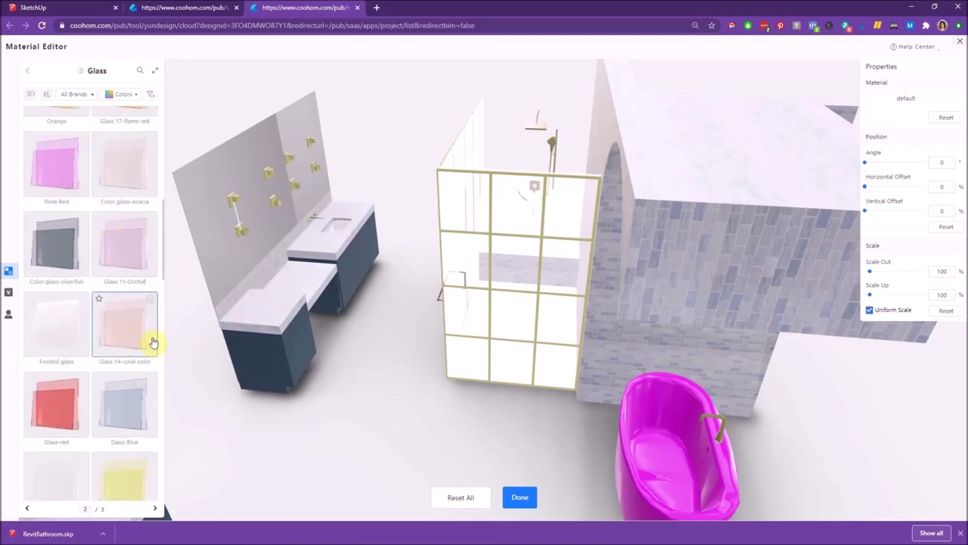
click(58, 337)
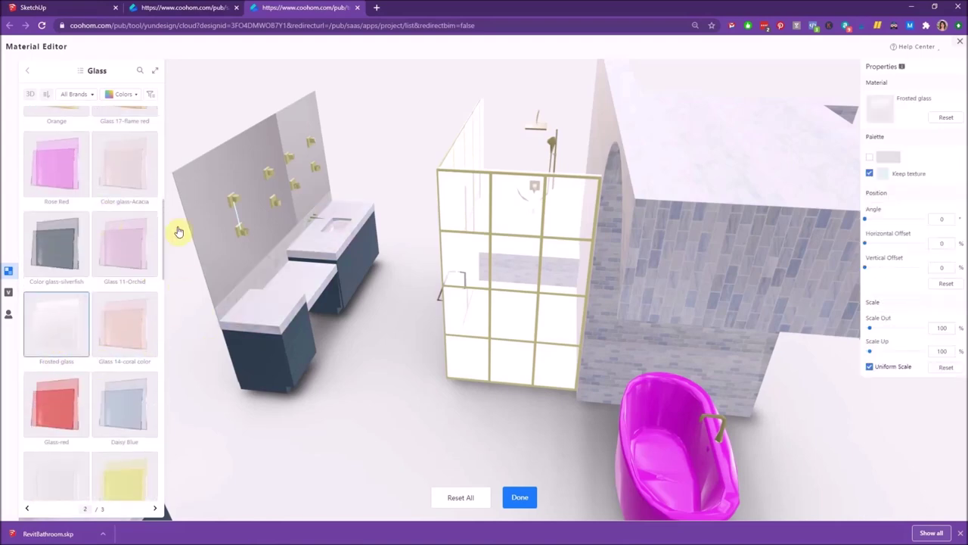
click(241, 220)
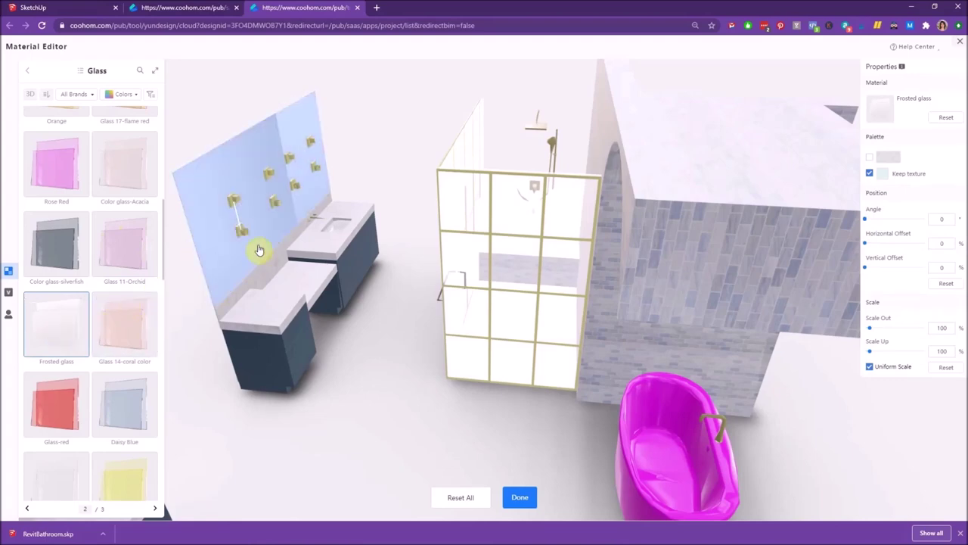
Apply the Frosted glass material to the red globes of the light fixture hanging in the arch above the tub.
drag(331, 406, 660, 334)
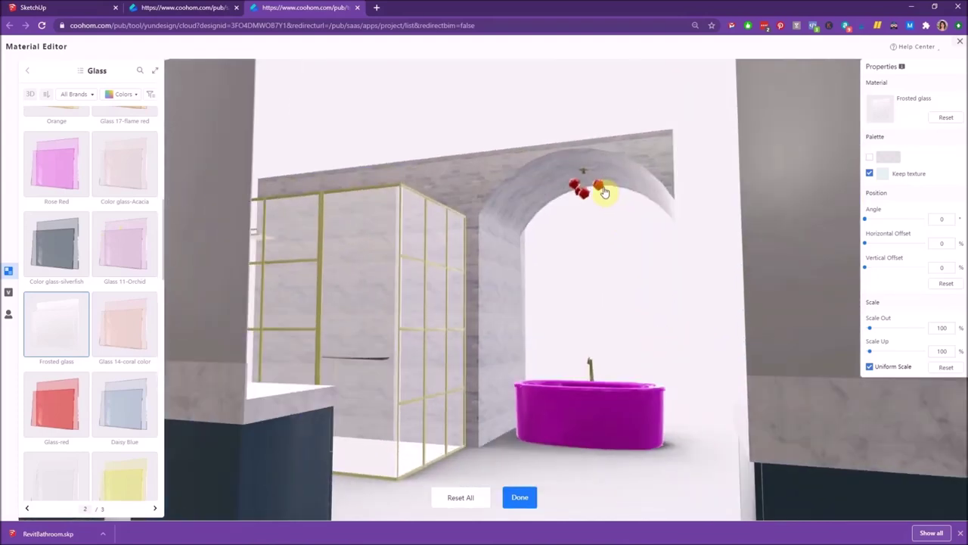
click(601, 189)
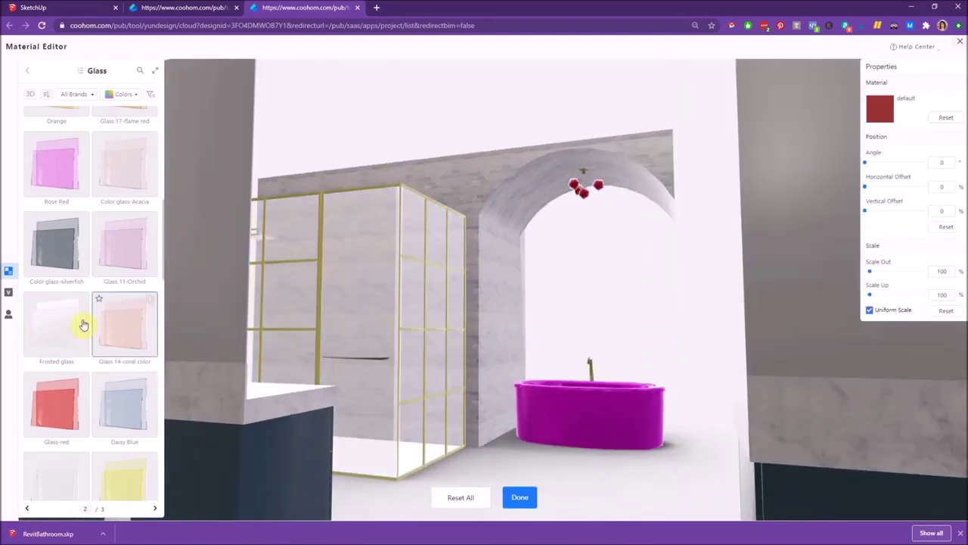
click(58, 331)
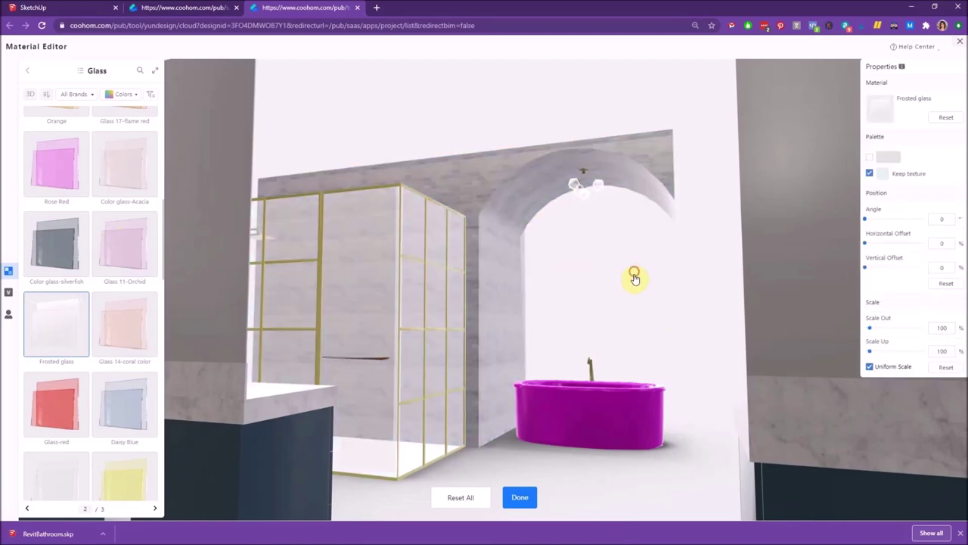
Reapply the Frosted glass material to the sconce tubes on the vanity wall and clear the selection.
drag(634, 275, 335, 331)
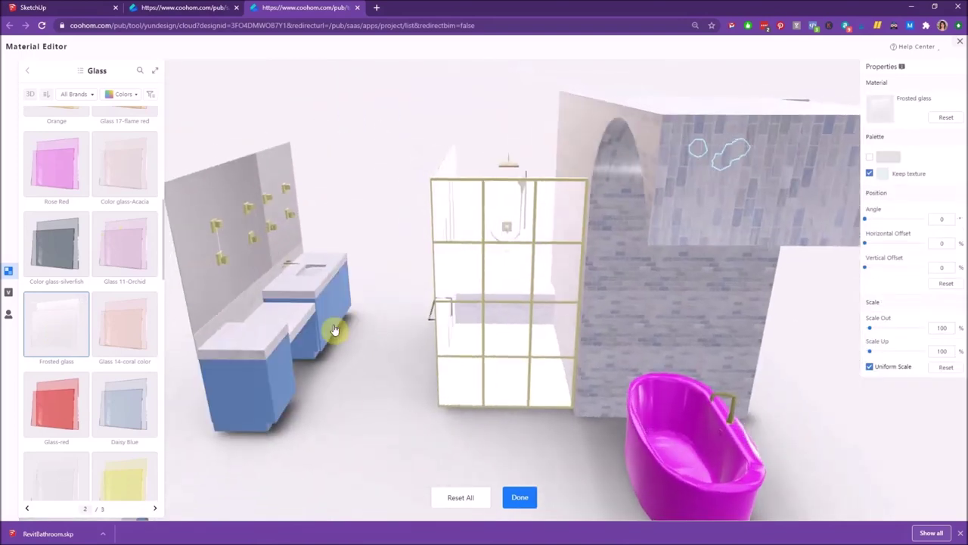
click(225, 249)
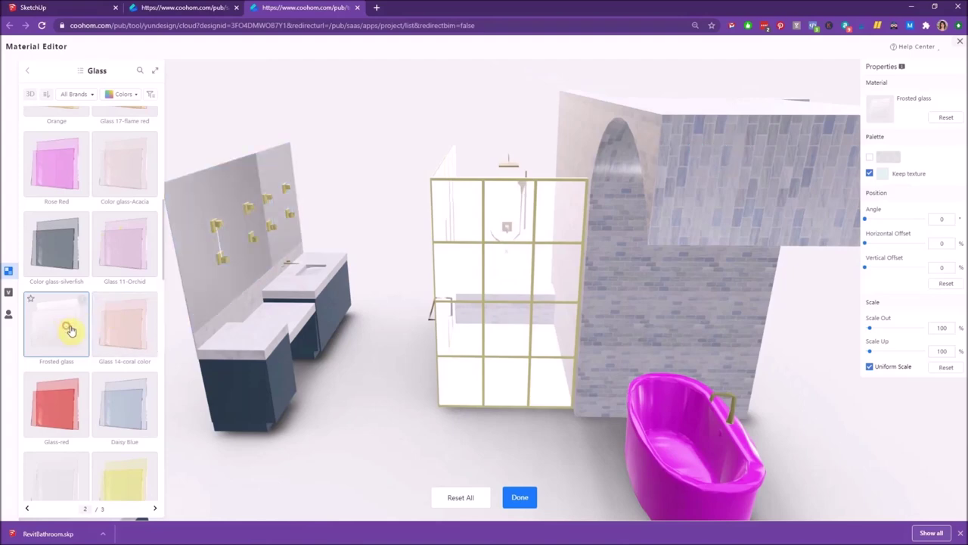
drag(354, 357, 363, 389)
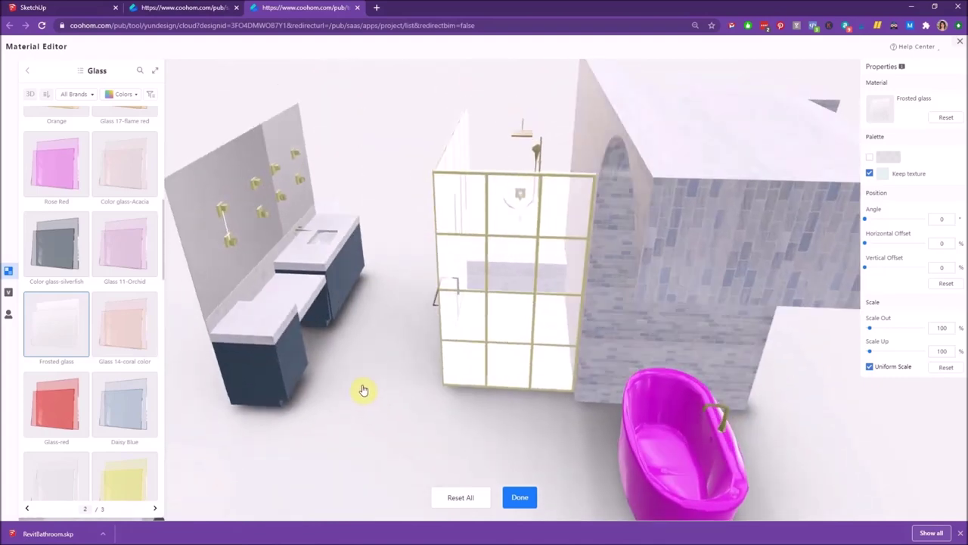
click(393, 399)
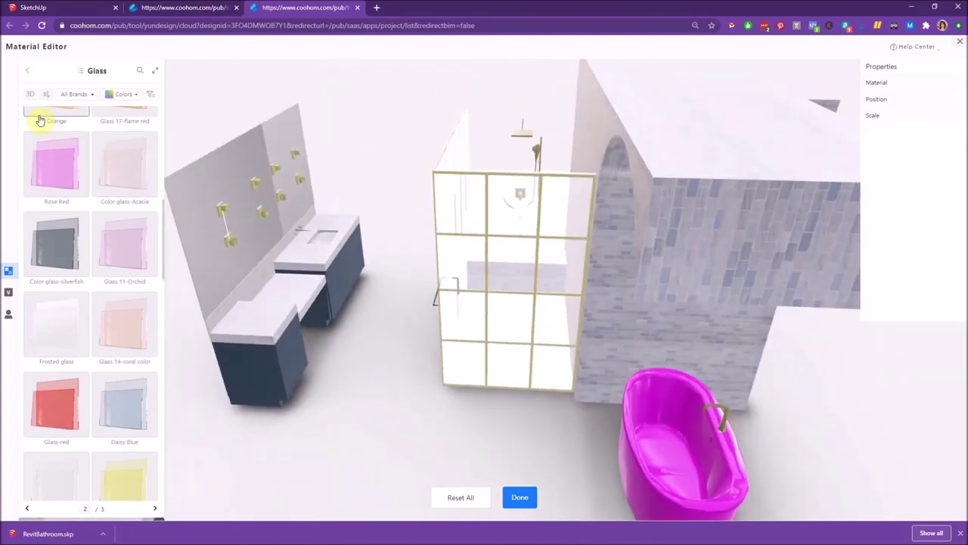
Apply the Brushed metal 17 material from the public Metal library to the shower enclosure's grid frame.
click(27, 71)
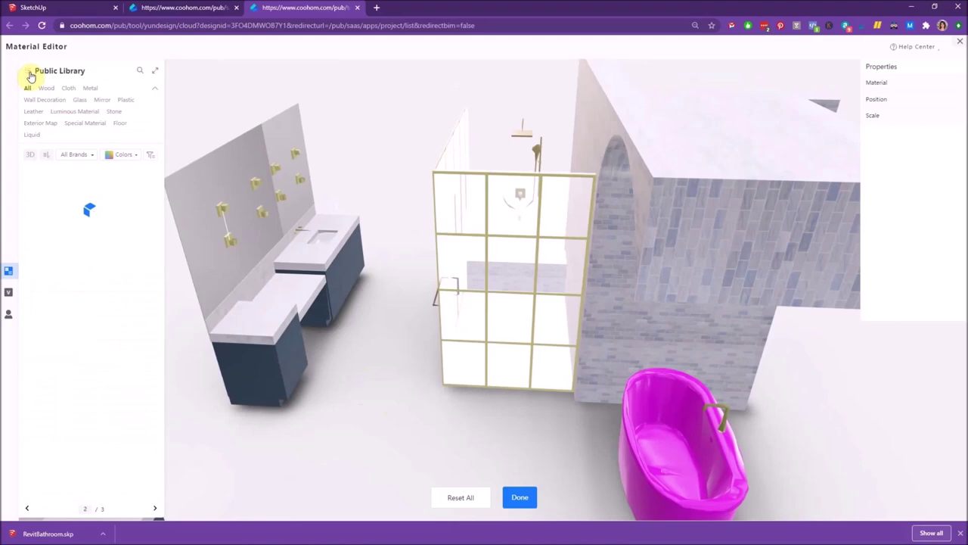
click(91, 88)
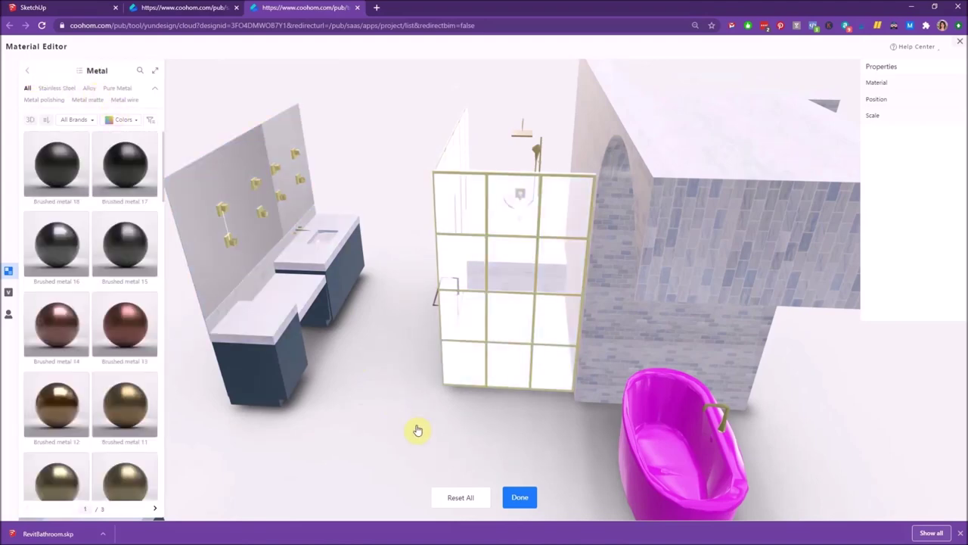
drag(418, 430, 497, 208)
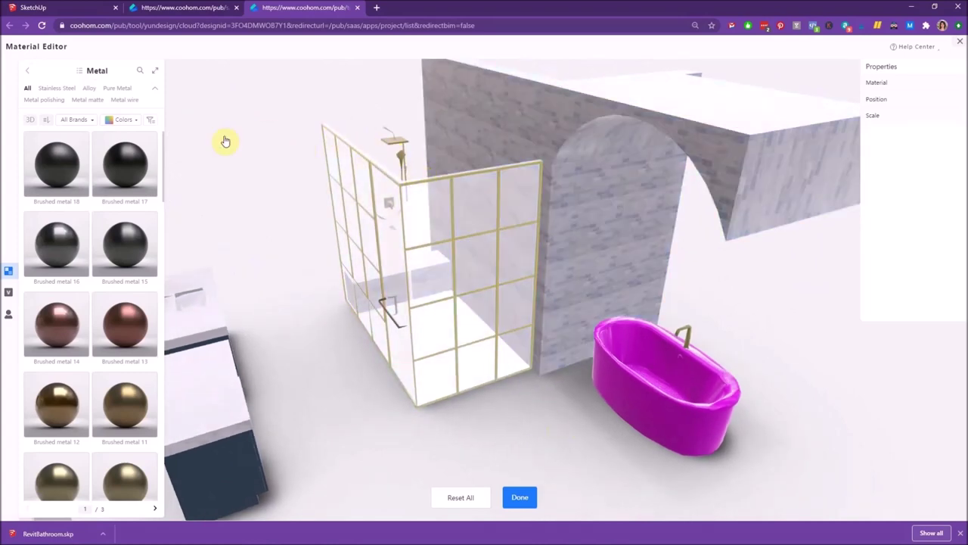
click(127, 162)
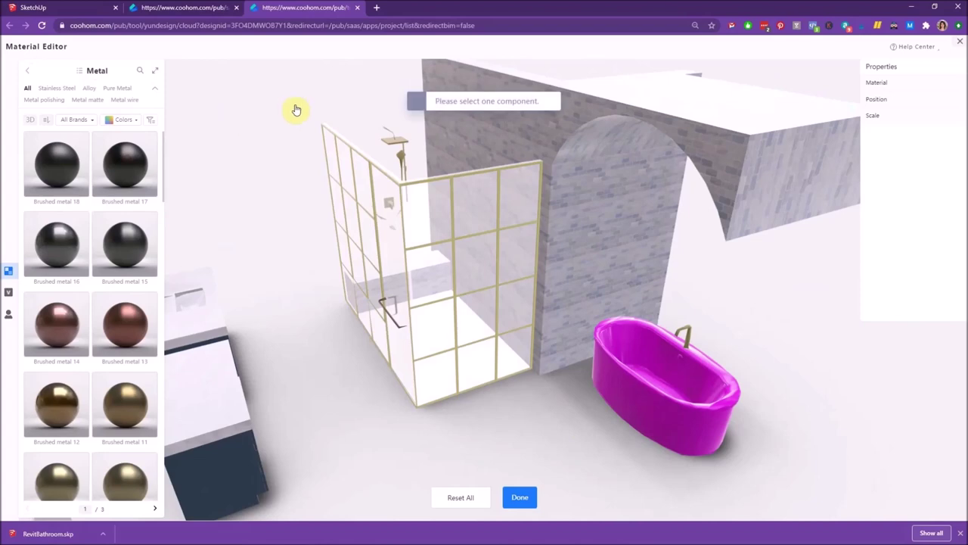
click(400, 188)
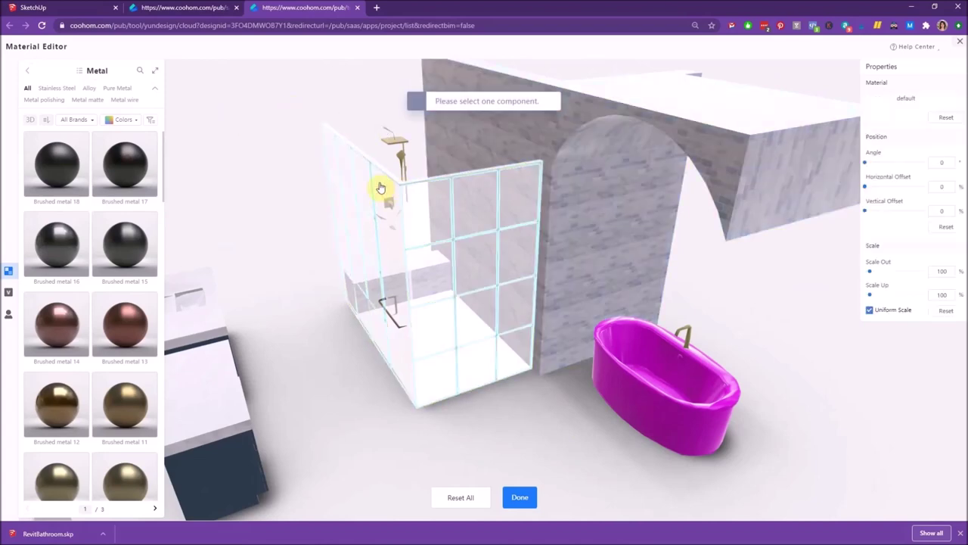
click(129, 164)
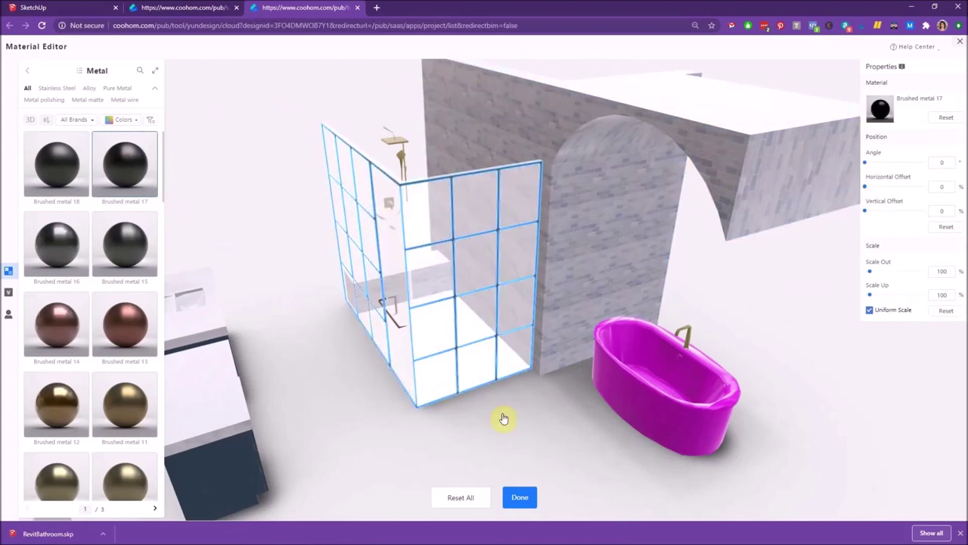
Apply the Brushed metal 17 material to the shower door handle.
drag(523, 421, 338, 378)
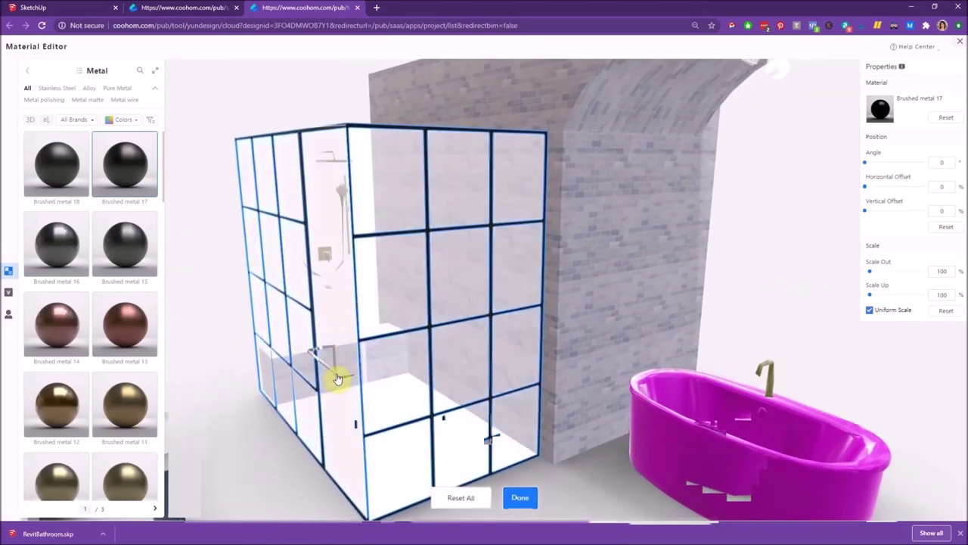
click(338, 378)
click(130, 185)
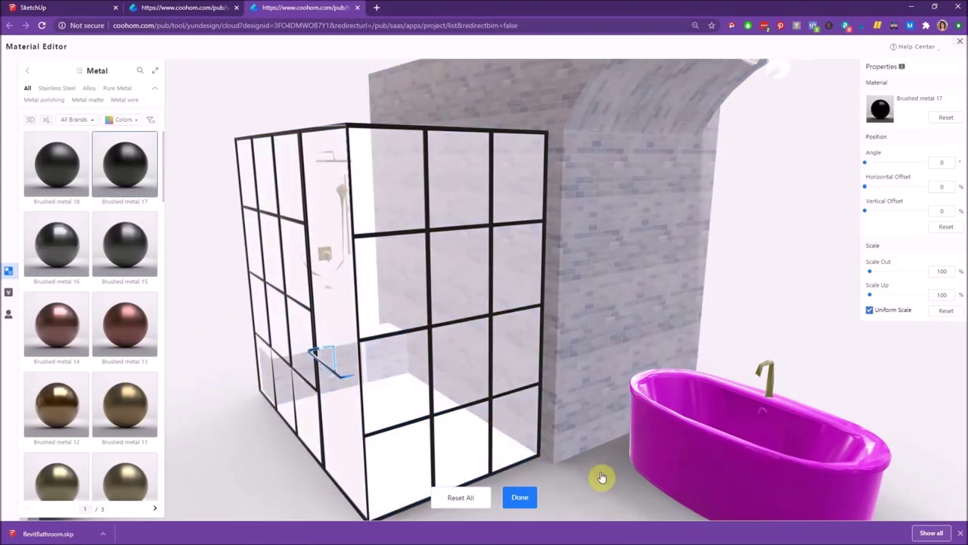
Apply the Brushed metal 11 material to the metal brackets of the wall sconces above the vanities.
drag(593, 484, 527, 491)
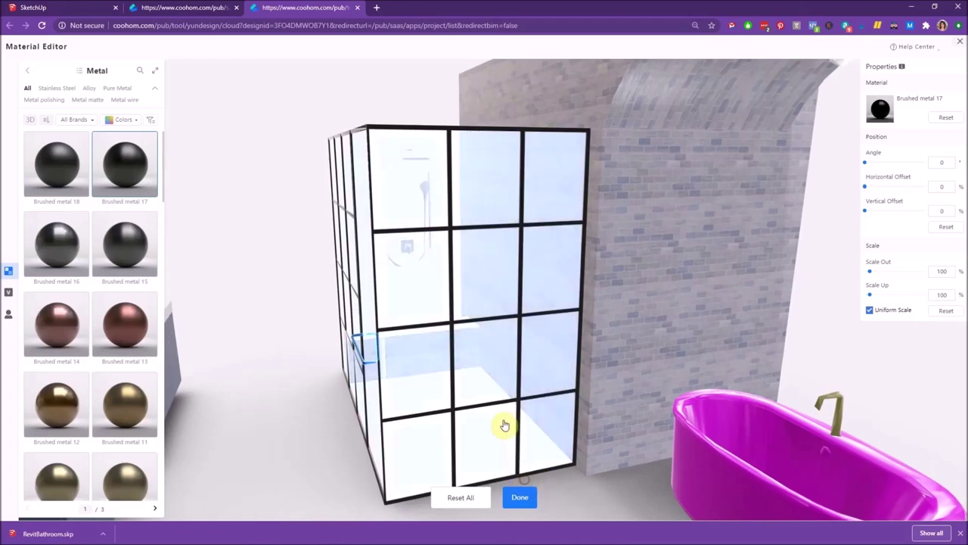
scroll(513, 424, down, 3)
drag(515, 424, 499, 447)
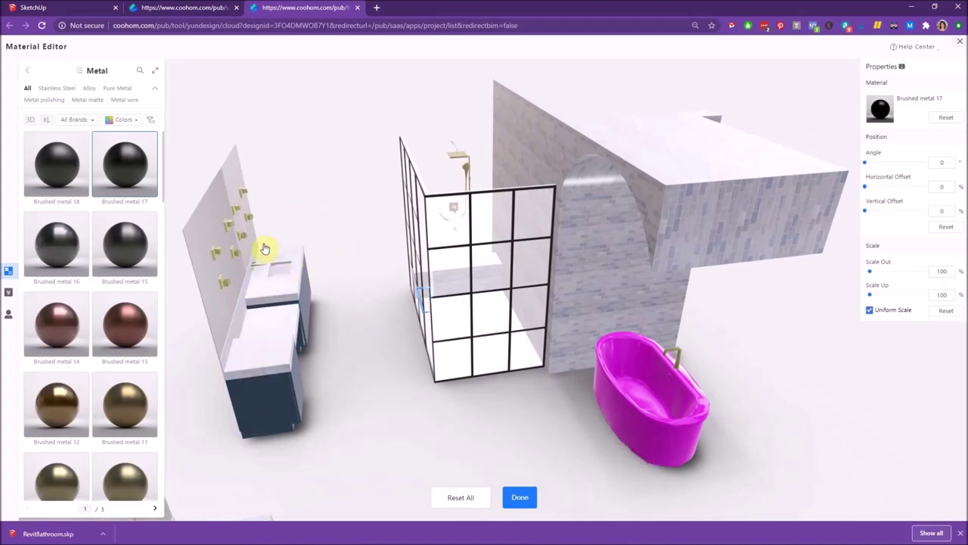
click(217, 256)
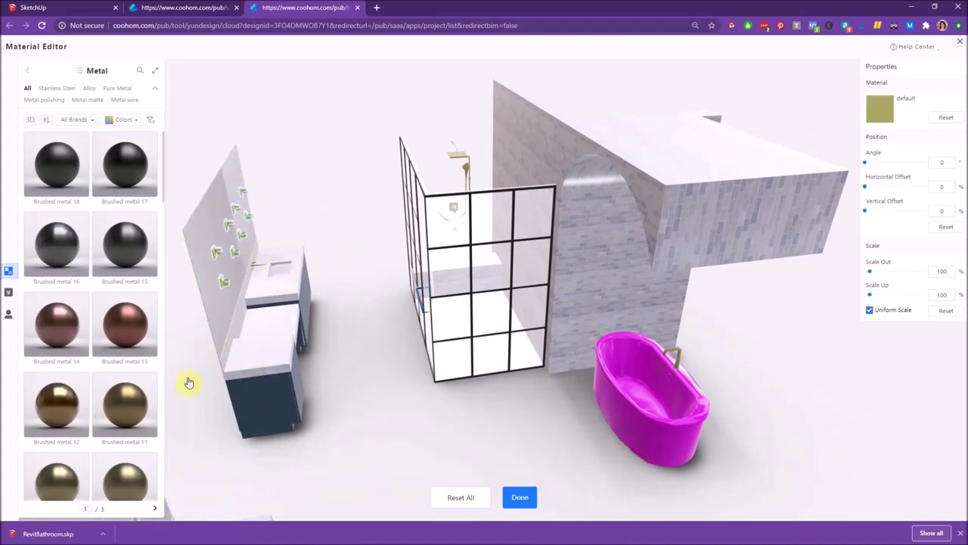
click(129, 419)
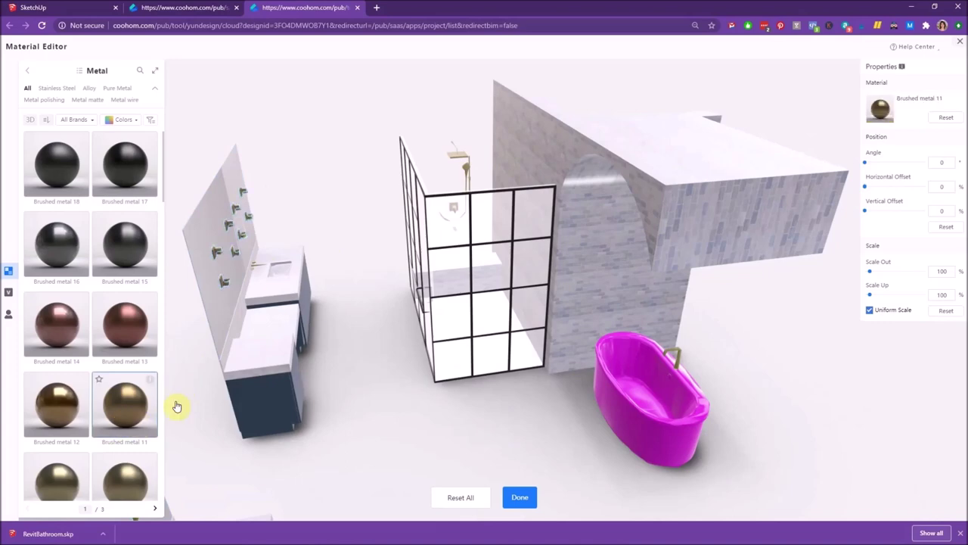
Apply the Brushed metal 11 material to the bathtub faucet and the shower fixtures.
click(657, 402)
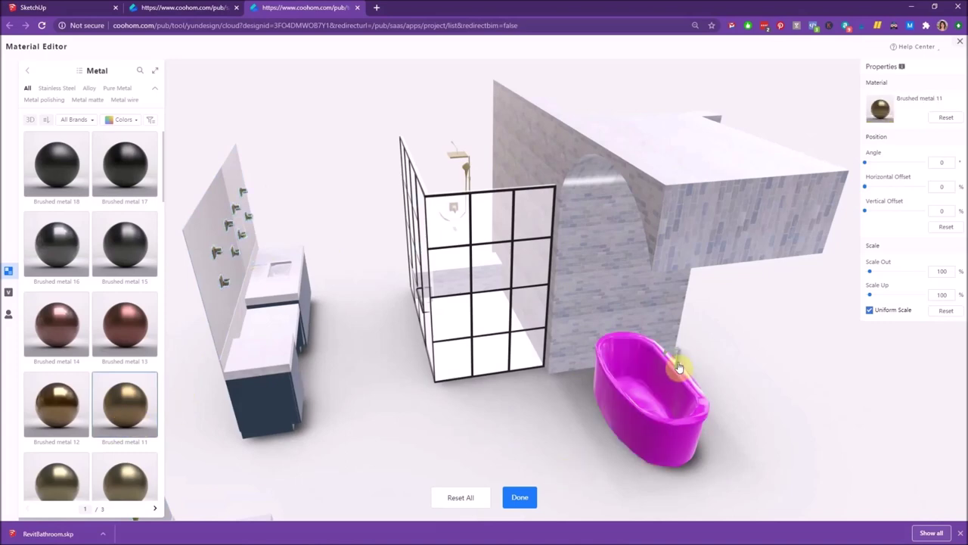
click(676, 366)
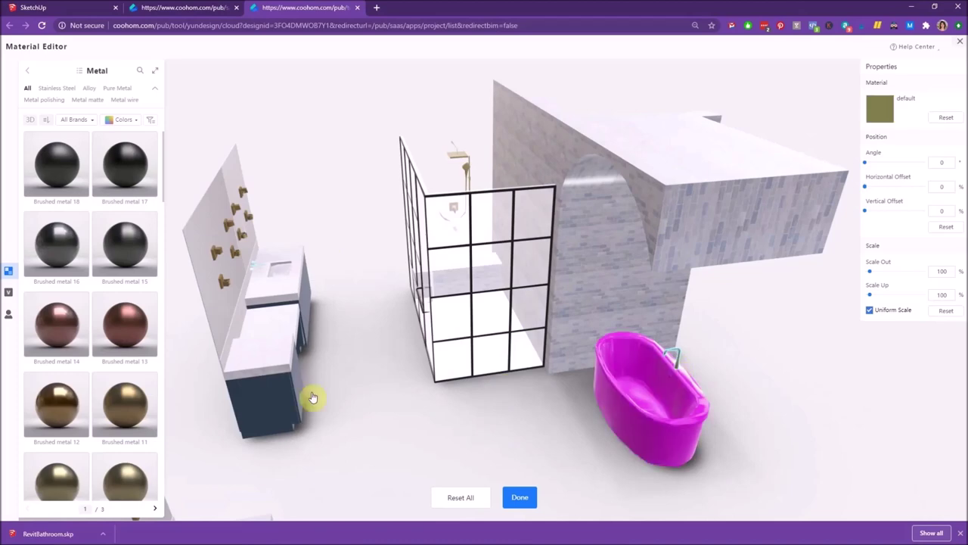
click(130, 412)
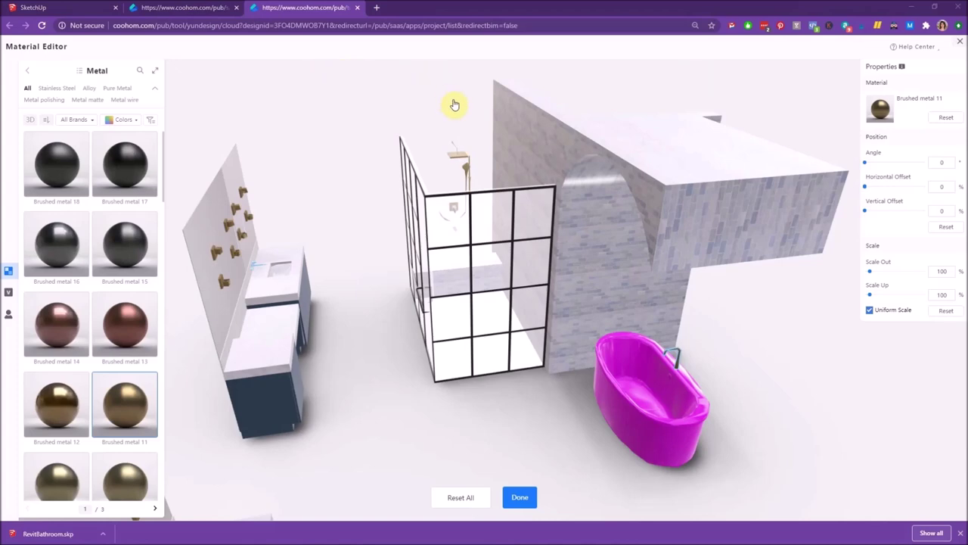
click(464, 159)
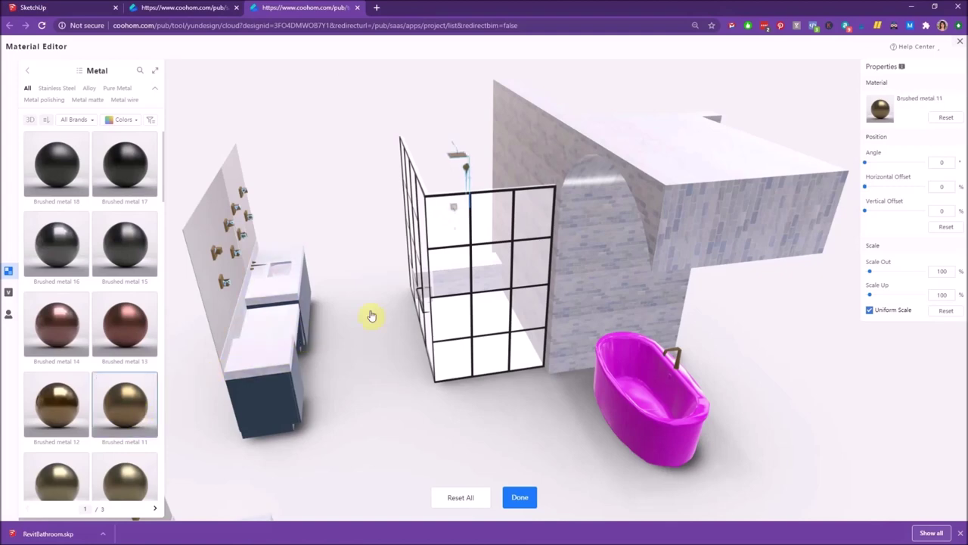
Apply the Acrylic opaque-10 material from the public Plastic library to the magenta freestanding bathtub.
drag(378, 333, 300, 372)
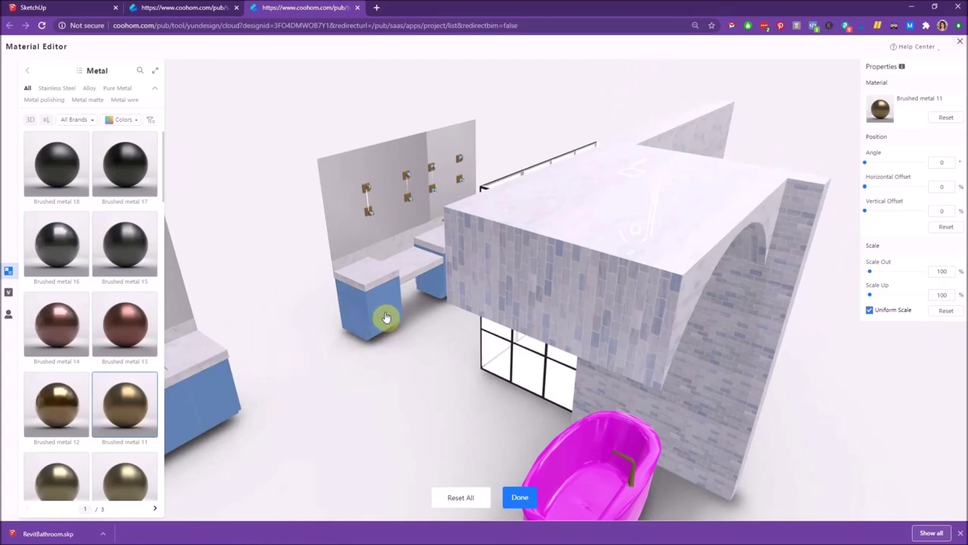
click(397, 326)
drag(397, 366, 437, 268)
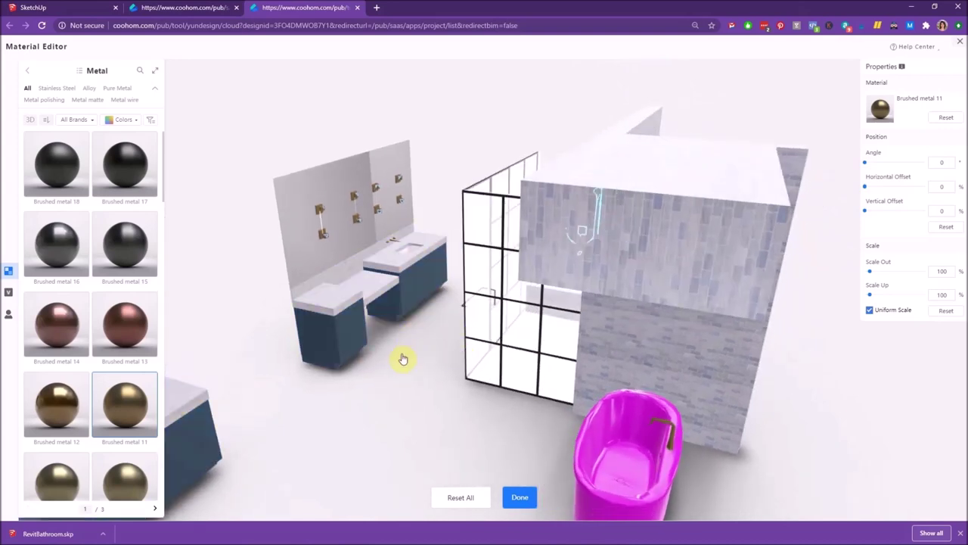
drag(400, 357, 367, 341)
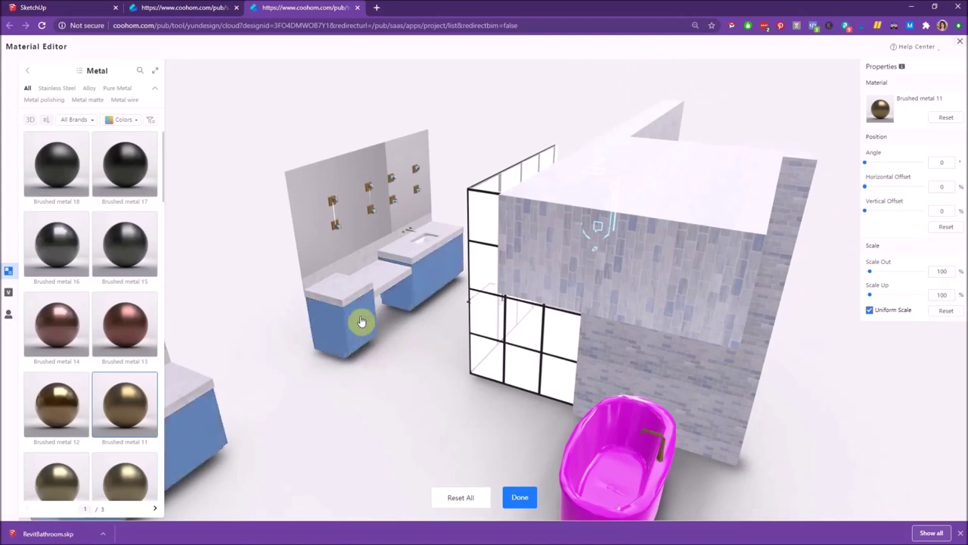
drag(391, 383, 447, 363)
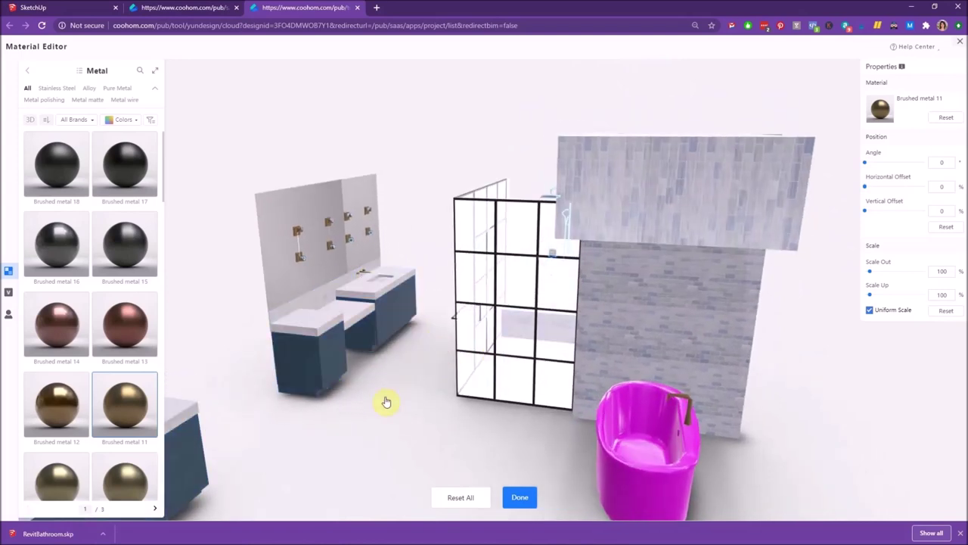
drag(386, 402, 491, 406)
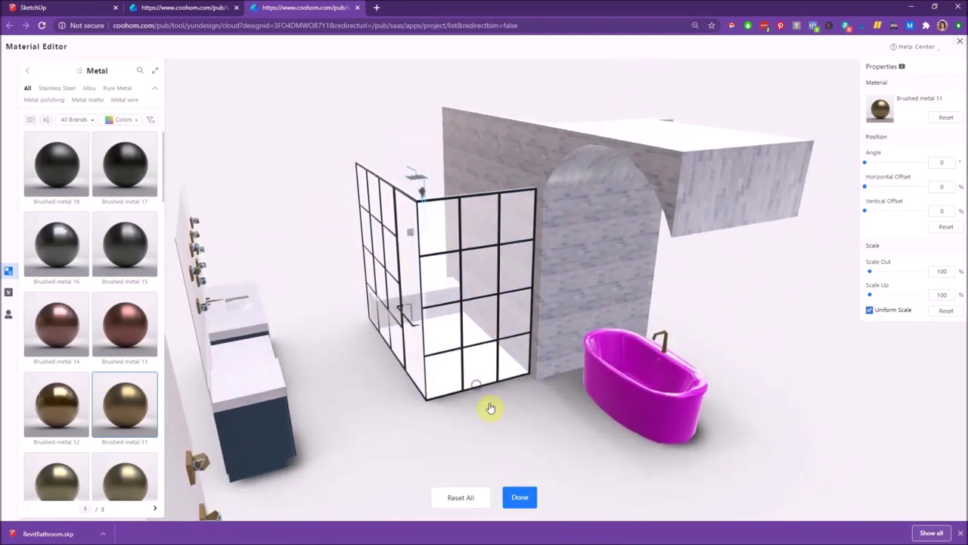
click(651, 419)
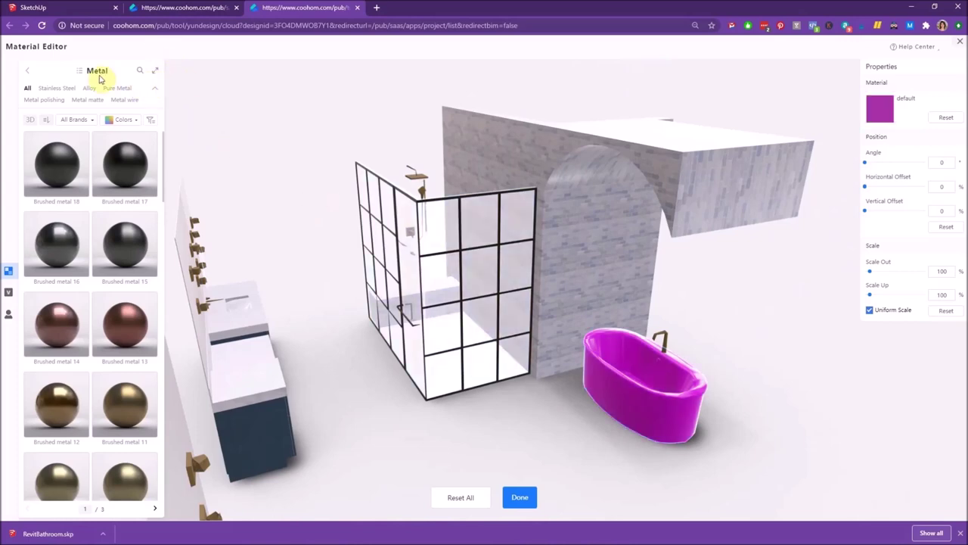
click(27, 70)
click(128, 101)
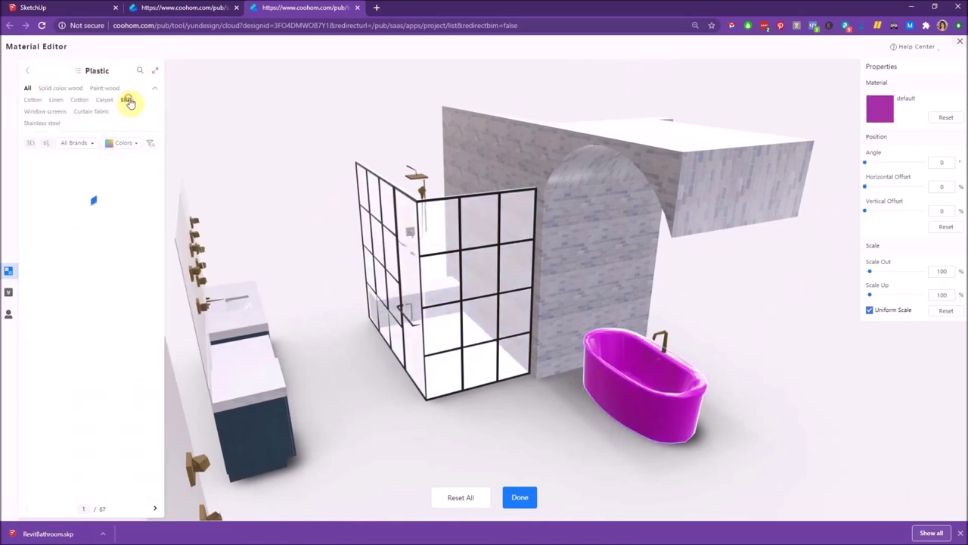
click(59, 344)
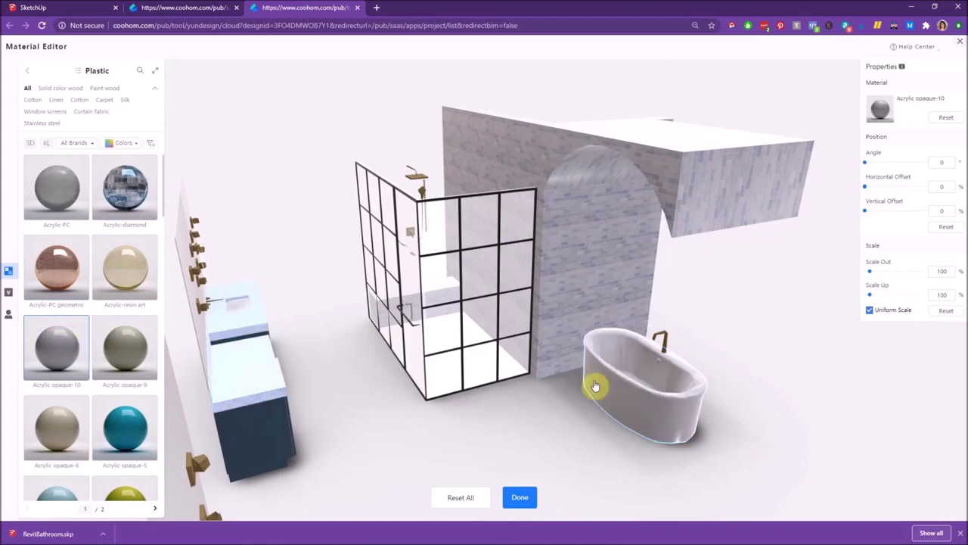
Apply the Ordinary mirror material from the public Mirror library to the mirror panels above the vanities and finish the material editing.
drag(571, 409, 370, 430)
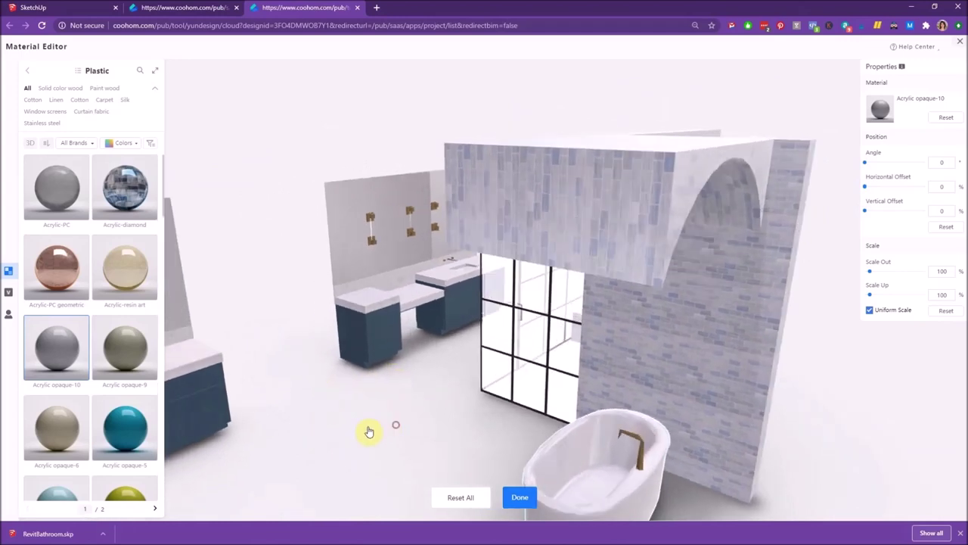
click(356, 197)
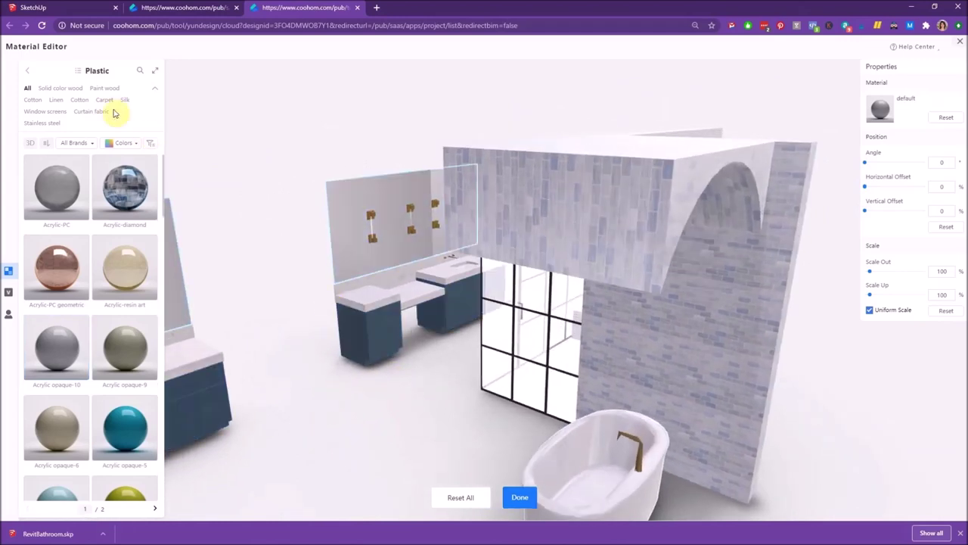
click(28, 73)
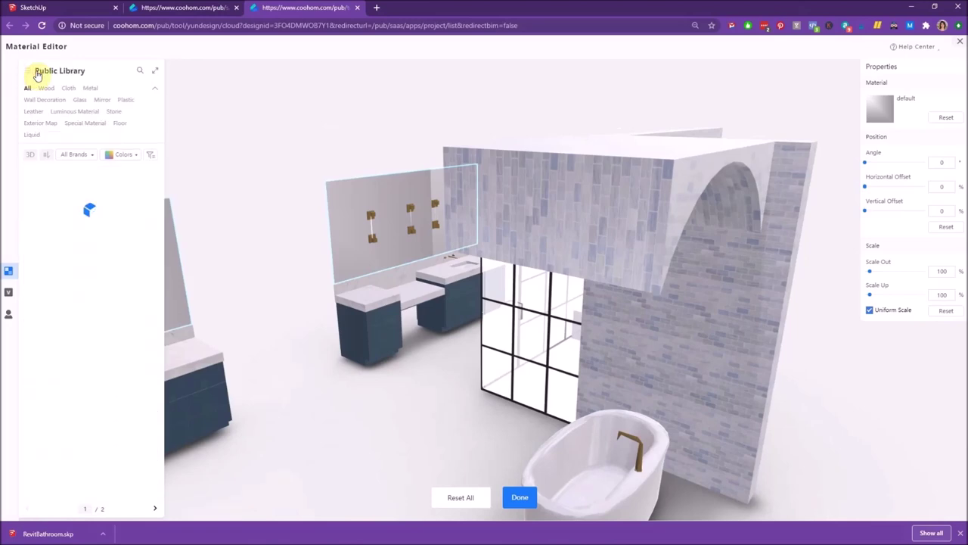
click(111, 99)
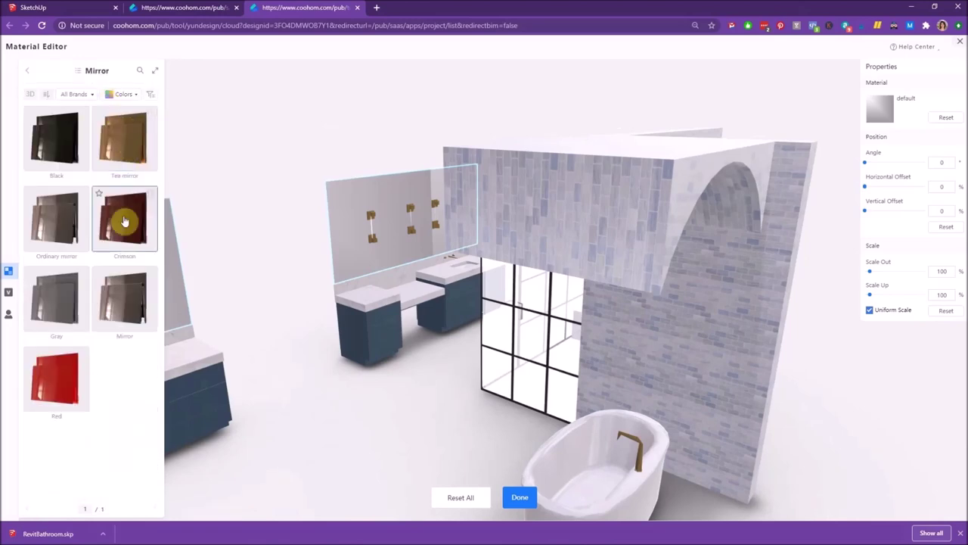
click(62, 223)
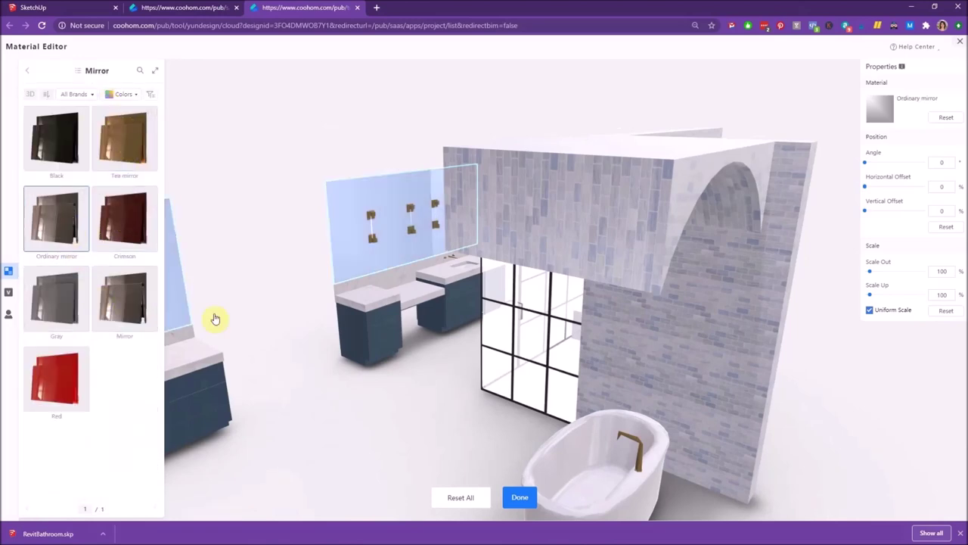
drag(325, 389, 640, 308)
click(640, 308)
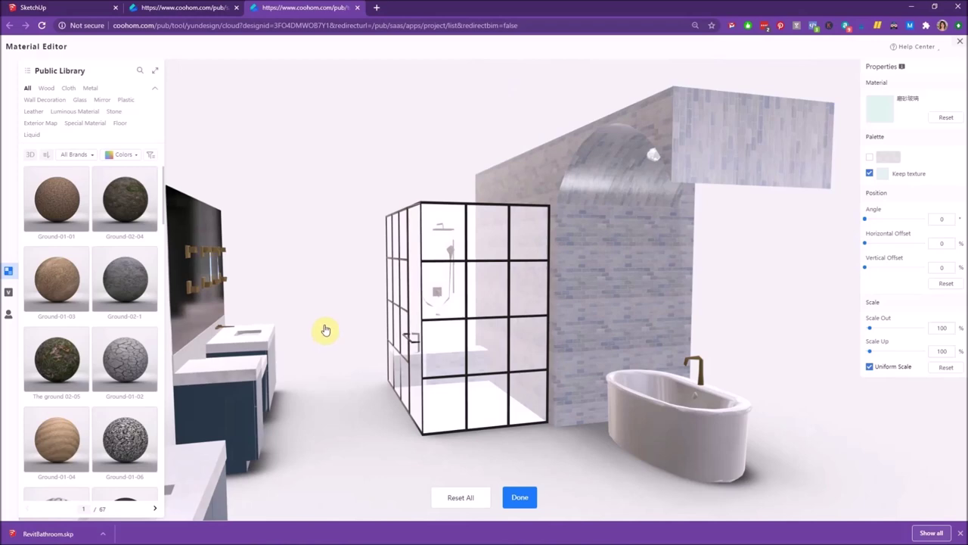
click(521, 499)
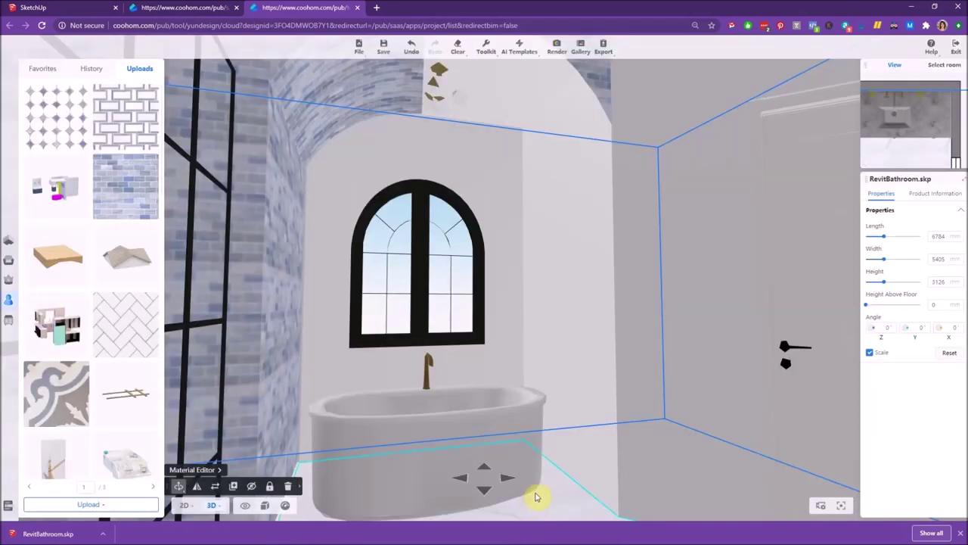
Lock the RevitBathroom.skp model in the room so that the walls behind it can be selected.
scroll(540, 489, down, 3)
scroll(540, 488, up, 5)
scroll(540, 485, down, 2)
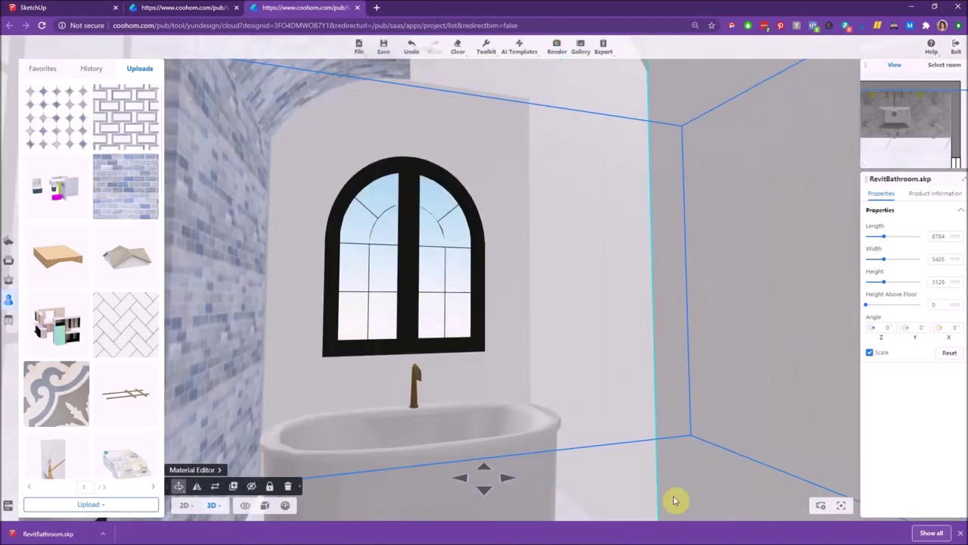
drag(675, 500, 815, 519)
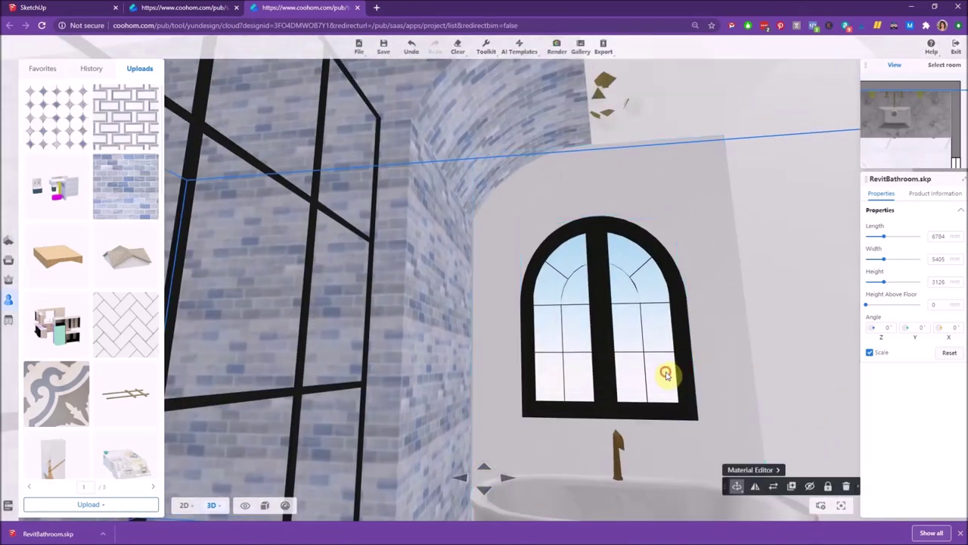
drag(665, 374, 644, 324)
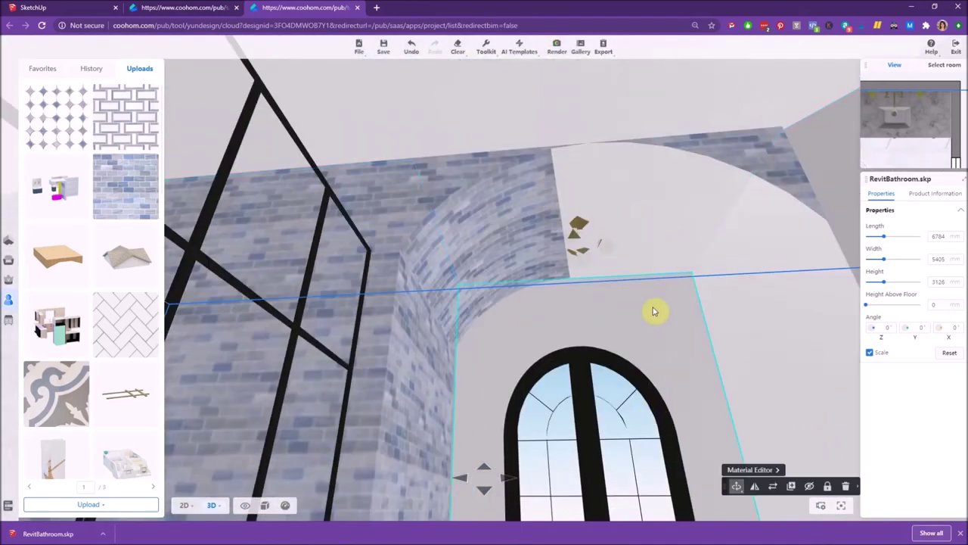
drag(522, 273, 489, 259)
drag(601, 268, 817, 268)
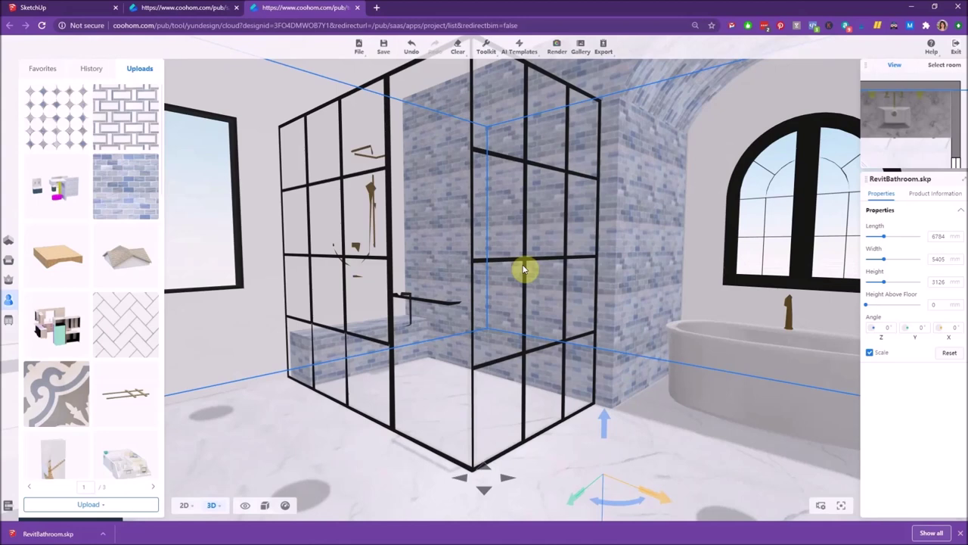
click(566, 275)
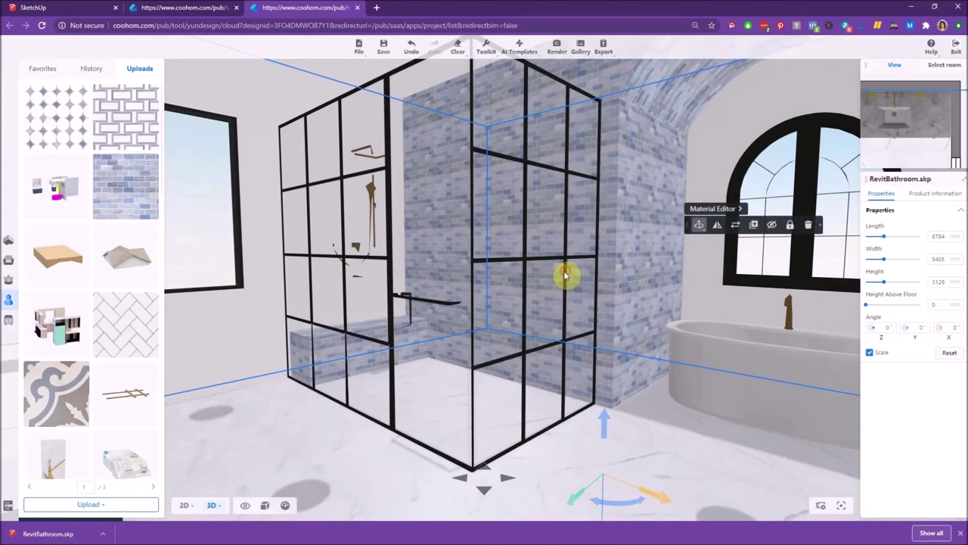
click(558, 290)
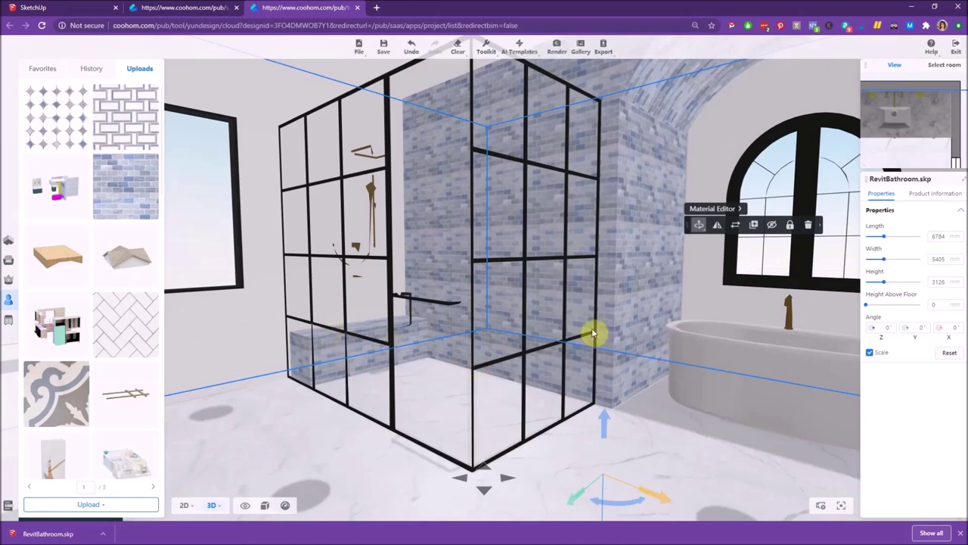
click(791, 226)
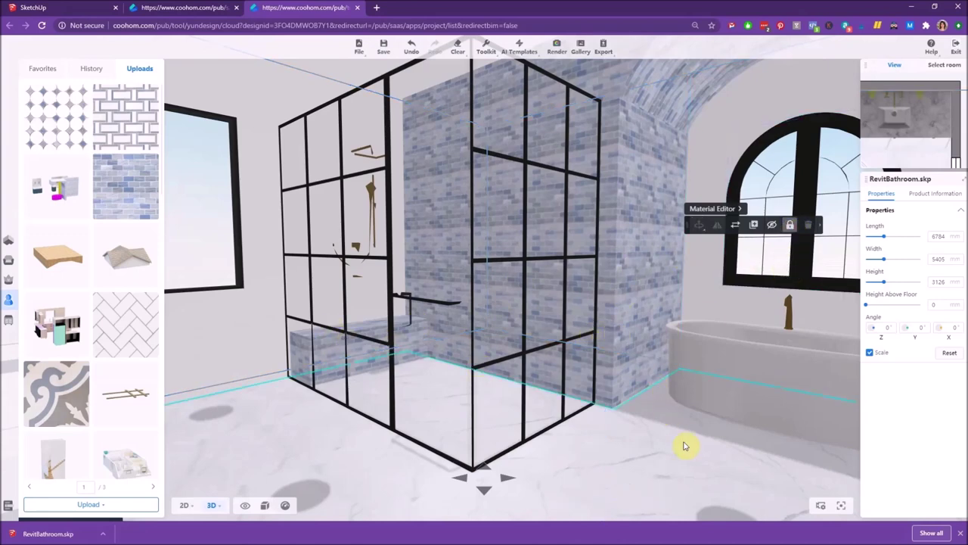
Apply the uploaded blue brick tile to the arched-window wall behind the bathtub and to the adjoining alcove side wall.
drag(684, 433, 489, 364)
scroll(439, 415, up, 5)
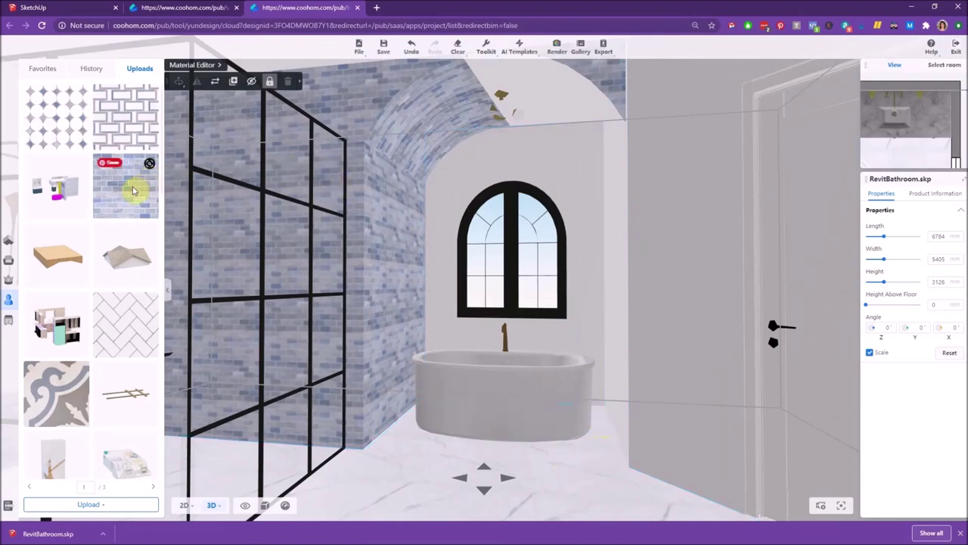
drag(132, 191, 530, 159)
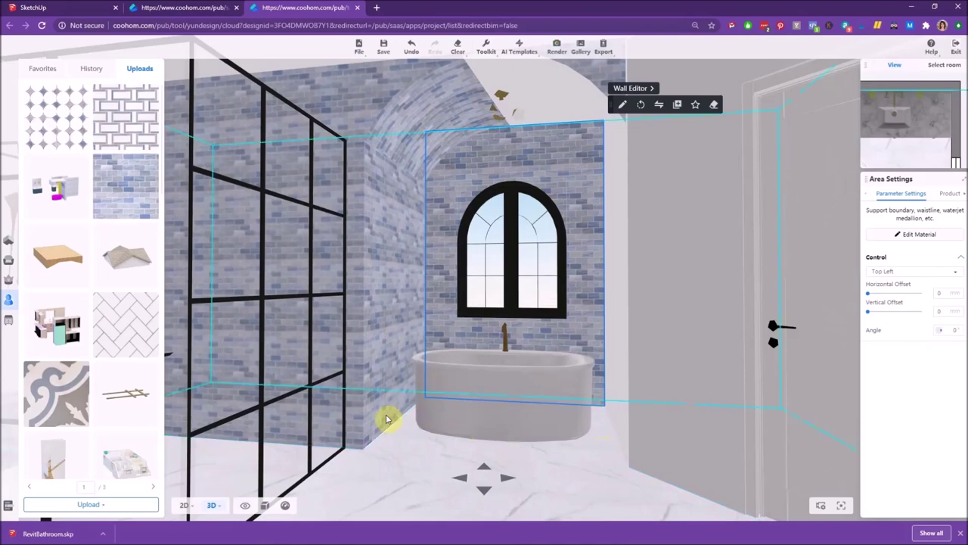
drag(319, 390, 389, 340)
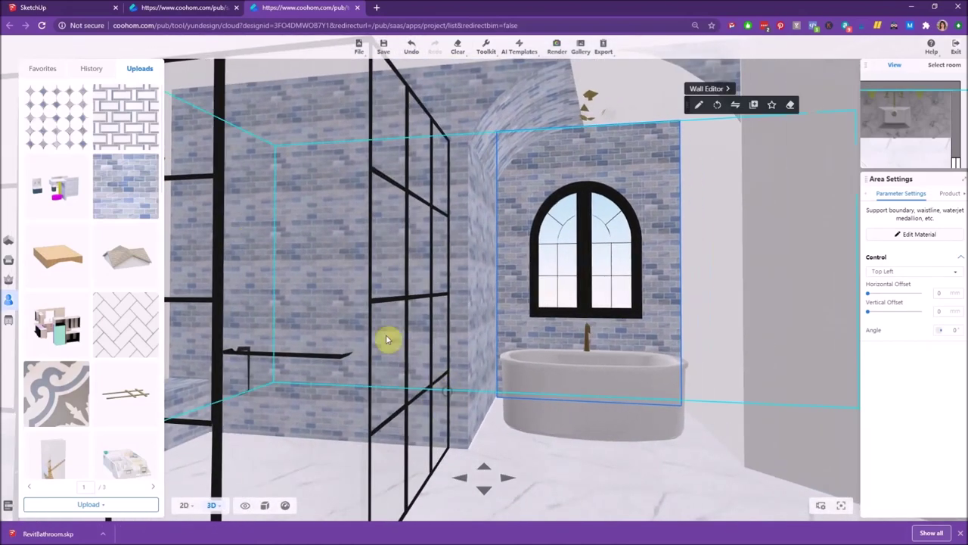
mouse_move(112, 183)
drag(134, 192, 724, 205)
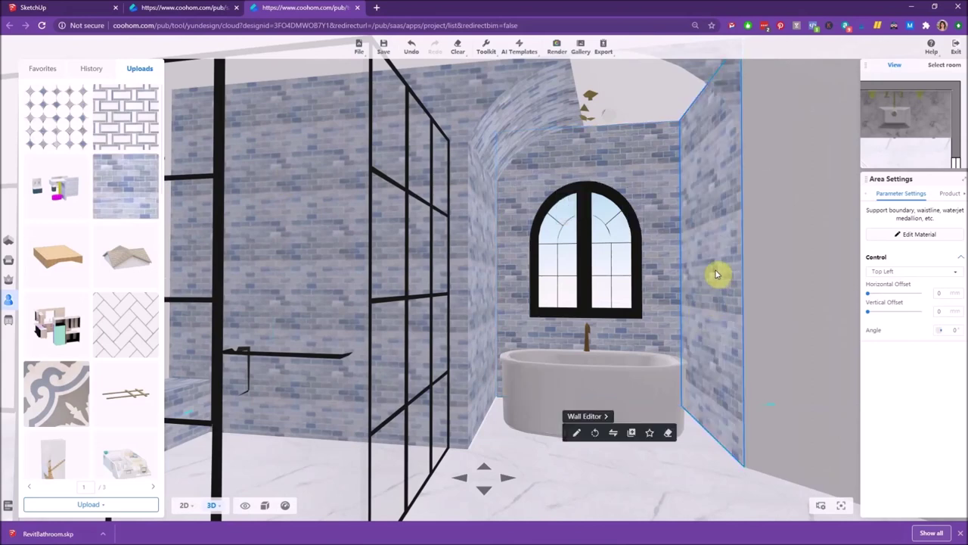
Check the tiled bathtub alcove and shower area, and open the render setup for the bathroom.
scroll(696, 318, down, 3)
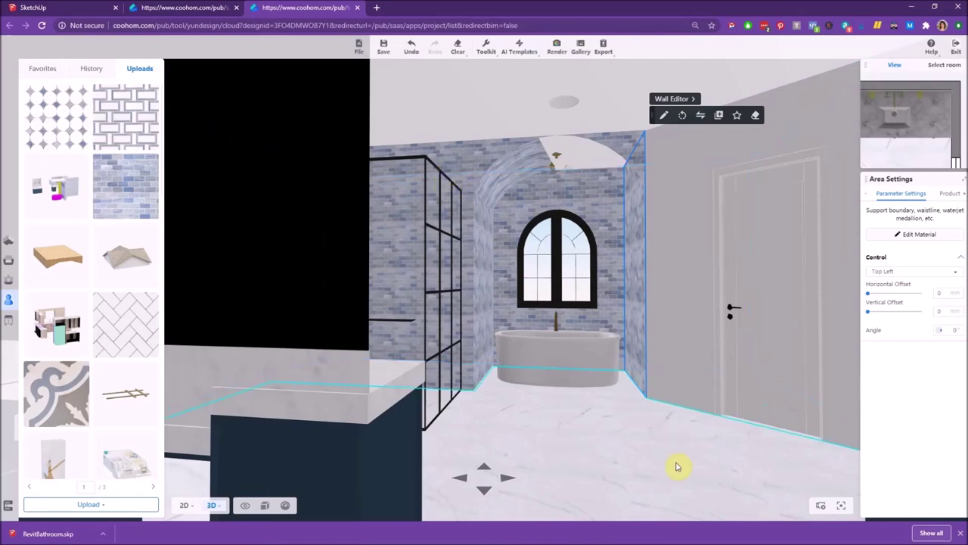
scroll(650, 378, up, 3)
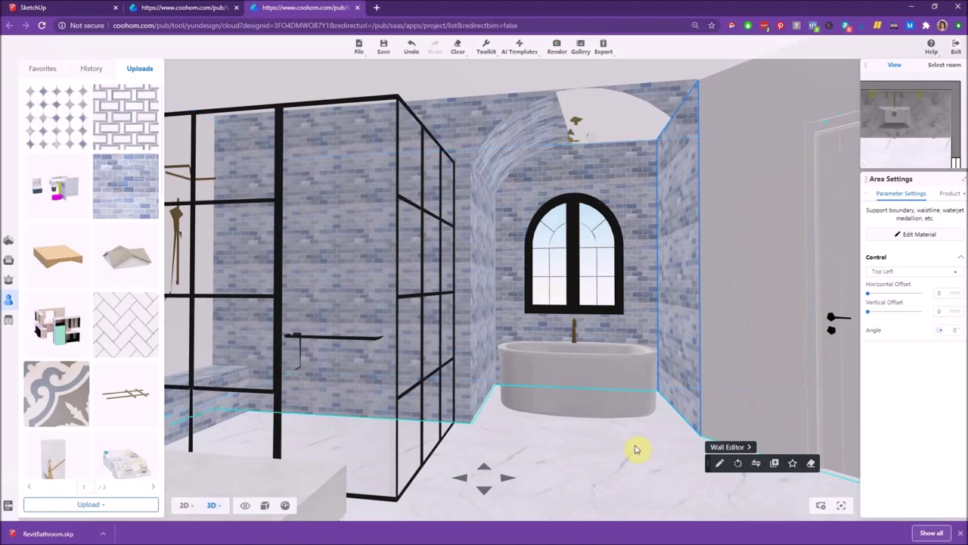
drag(635, 450, 605, 389)
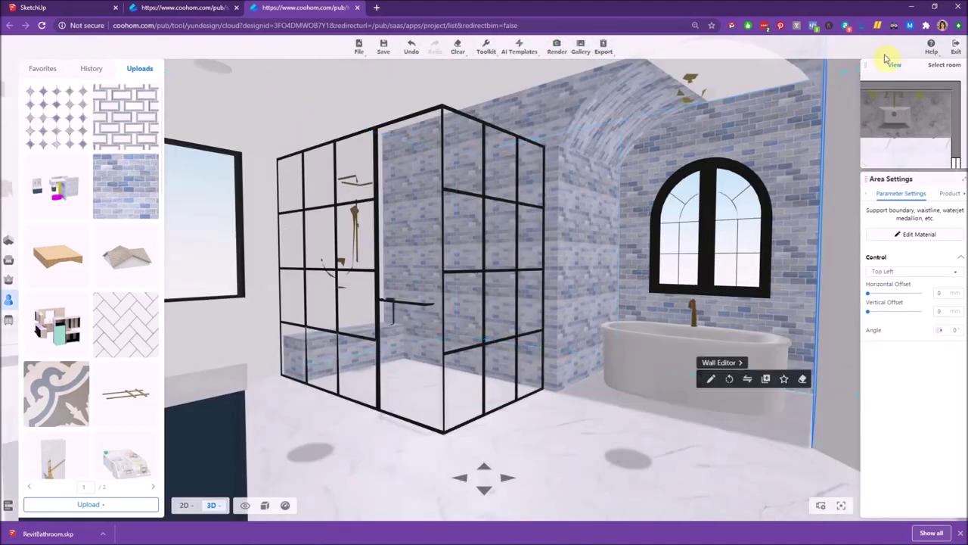
mouse_move(603, 48)
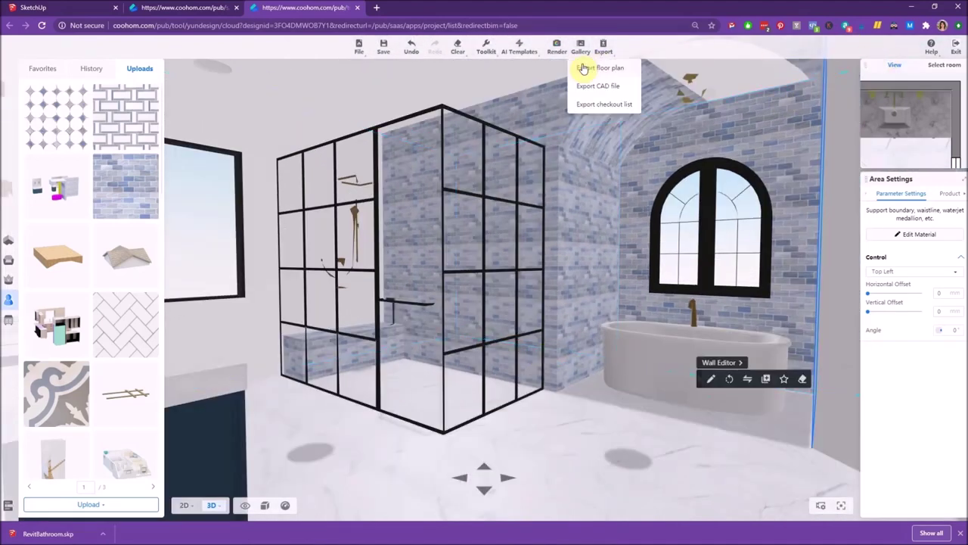
click(558, 47)
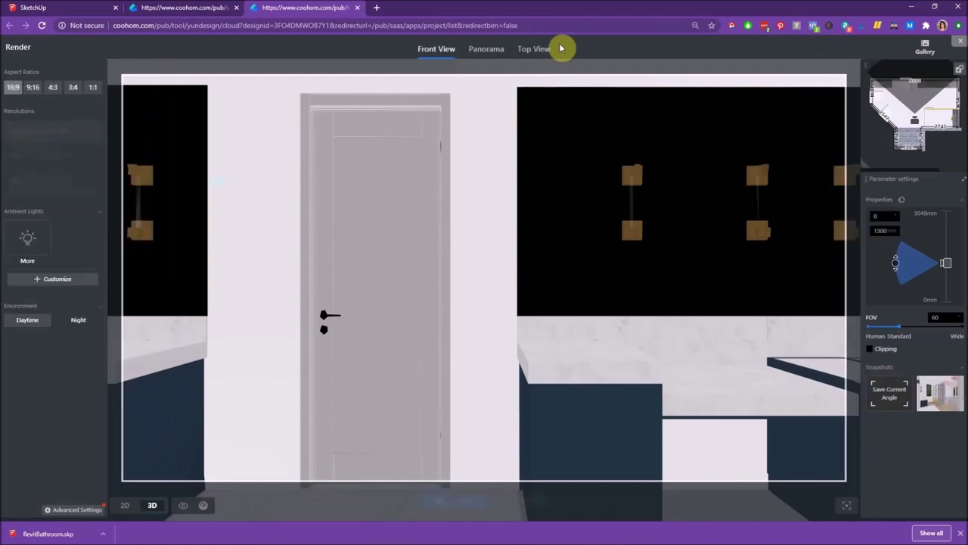
Render the saved bathroom snapshot at Standard 1280*720 with Natural Daylight 3.0, check the finished image and return to the room design.
click(941, 393)
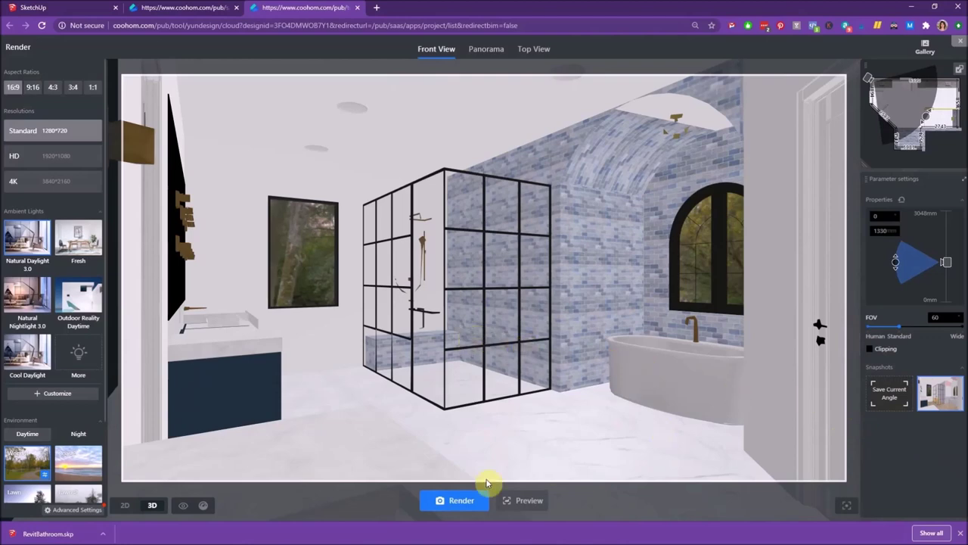
click(456, 504)
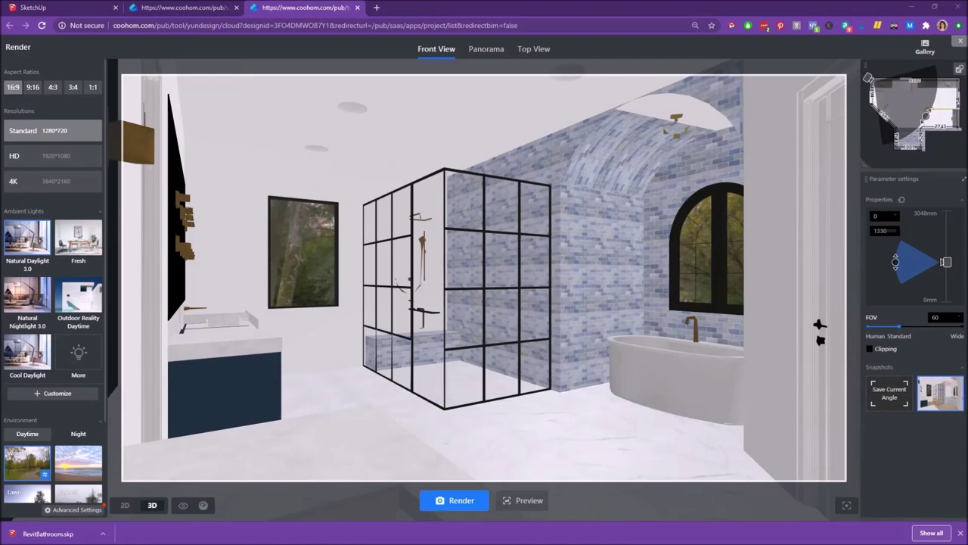
mouse_move(925, 47)
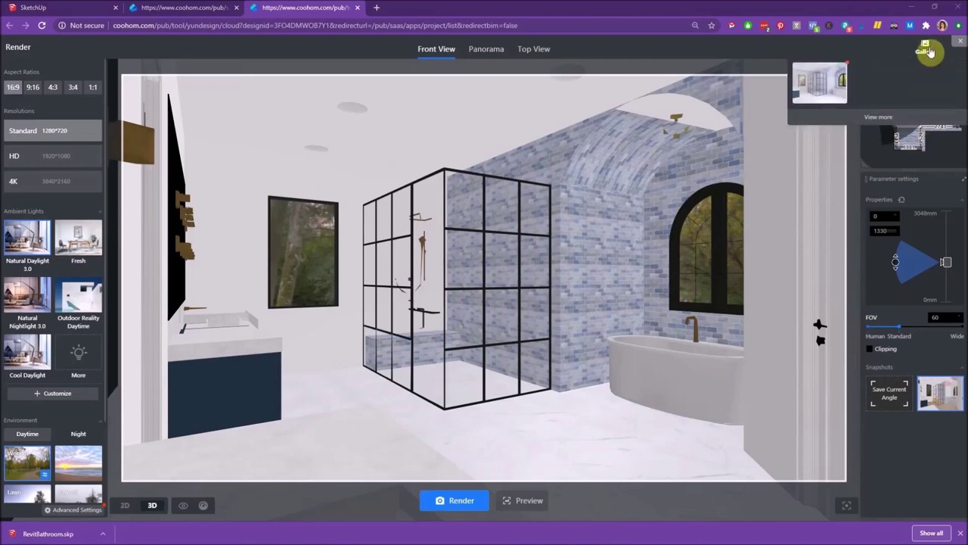
click(815, 79)
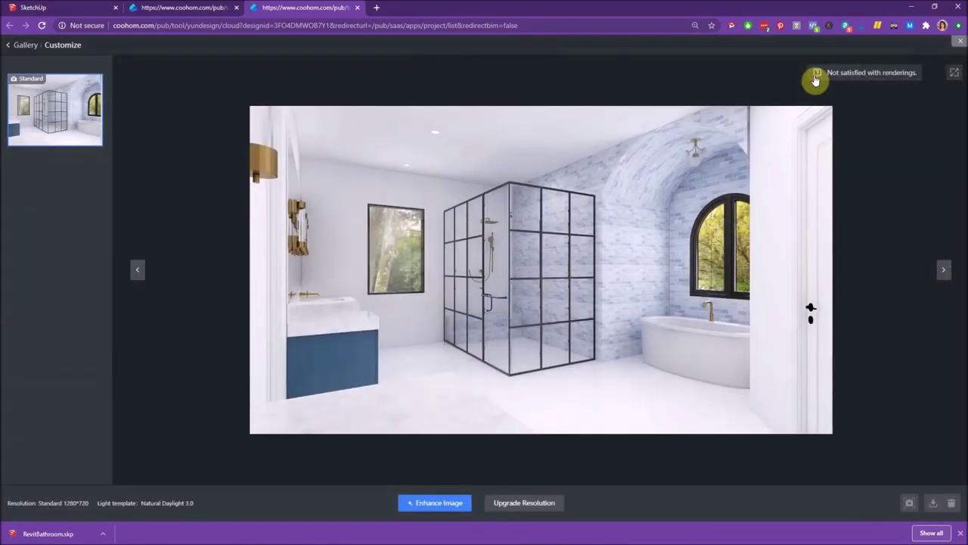
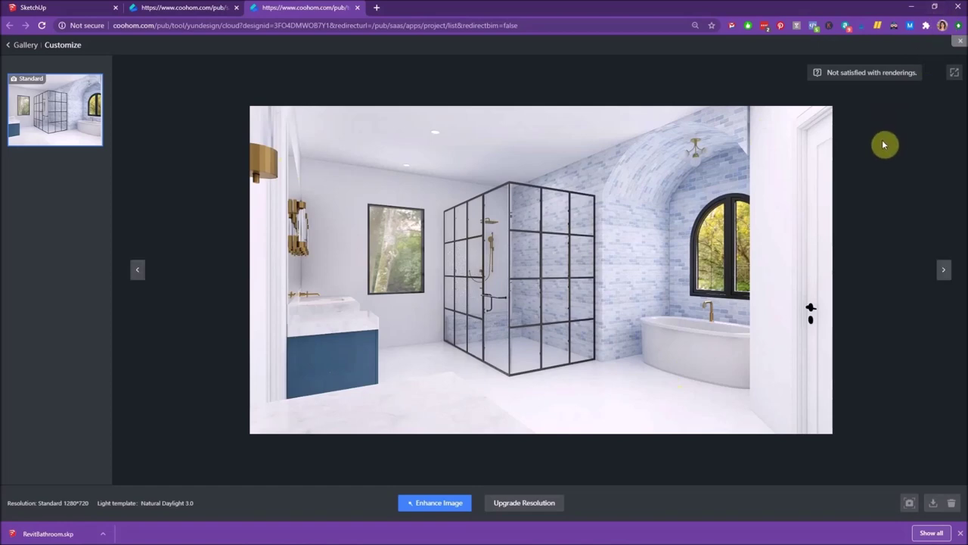
click(962, 44)
click(960, 45)
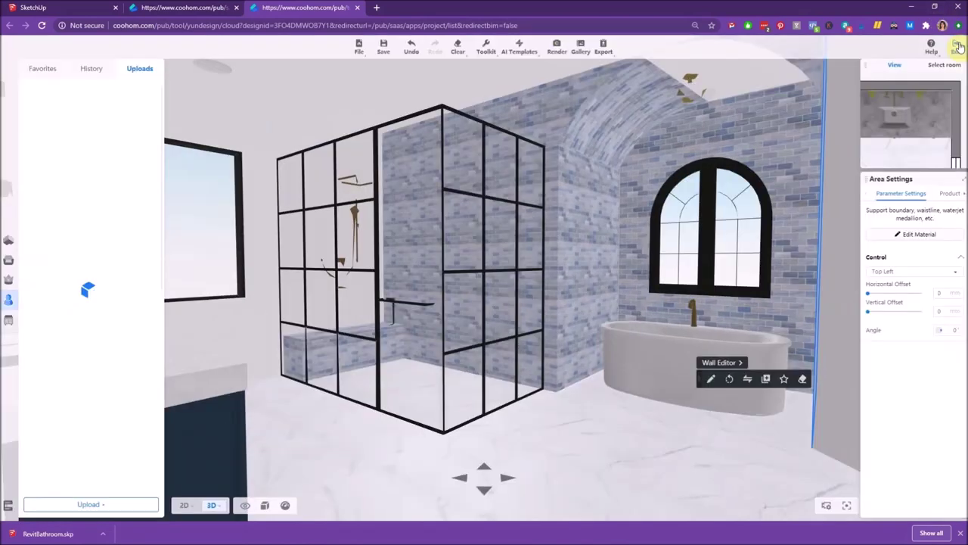
Select the RevitBathroom.skp model in the 2D floor plan at the vanity counter and unlock it.
click(182, 510)
click(182, 510)
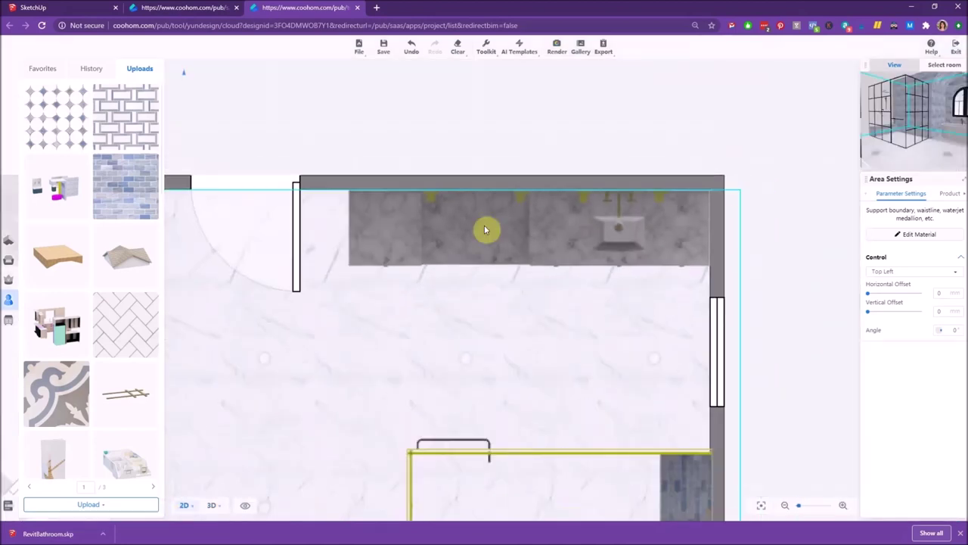
scroll(402, 220, up, 2)
click(398, 210)
scroll(384, 171, up, 2)
scroll(387, 167, up, 3)
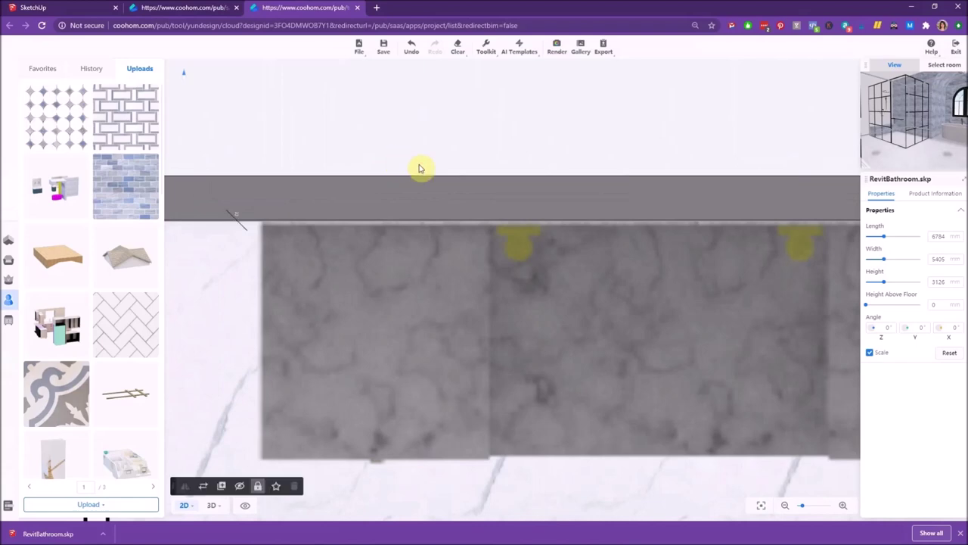
click(257, 486)
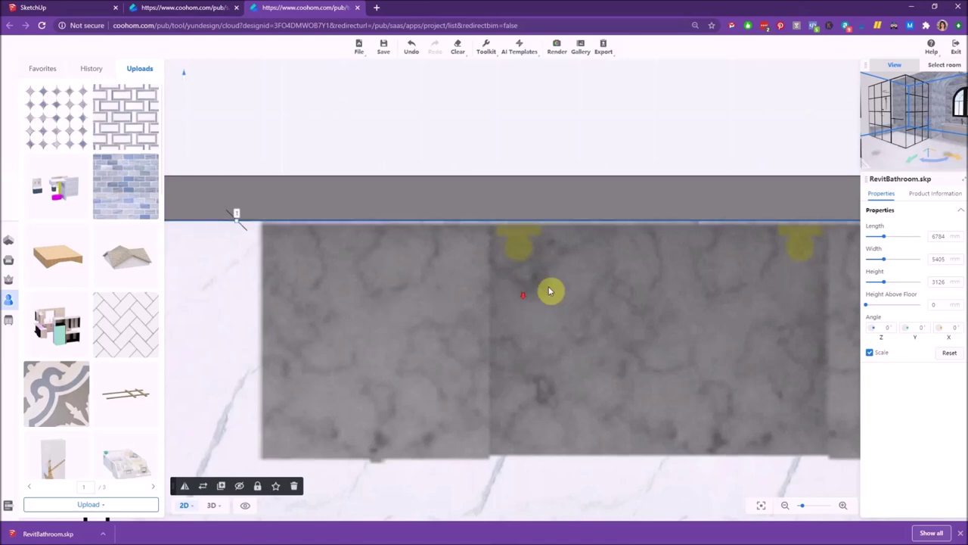
Return to the 3D walk view and examine the shower, the bathtub alcove and the adjoining untiled door wall.
scroll(624, 262, down, 6)
mouse_move(209, 509)
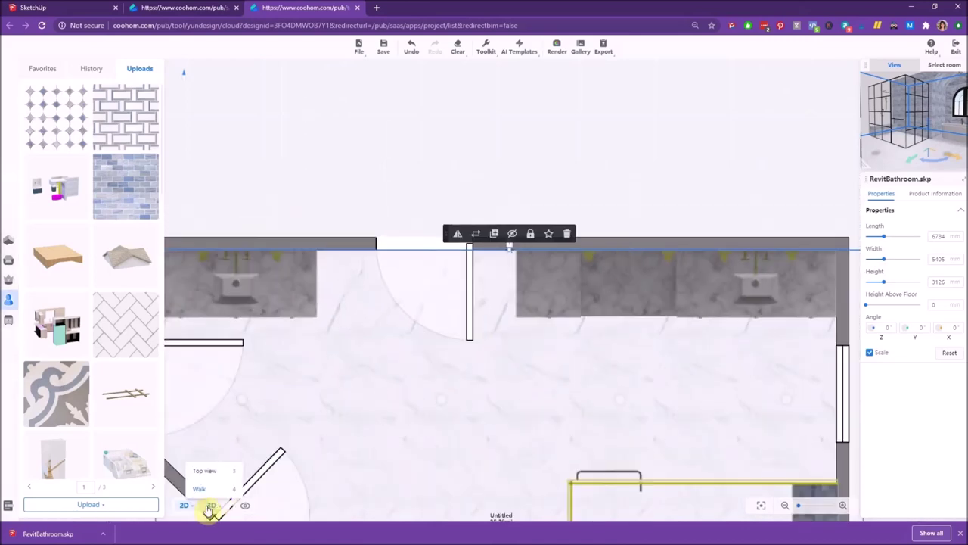
click(212, 488)
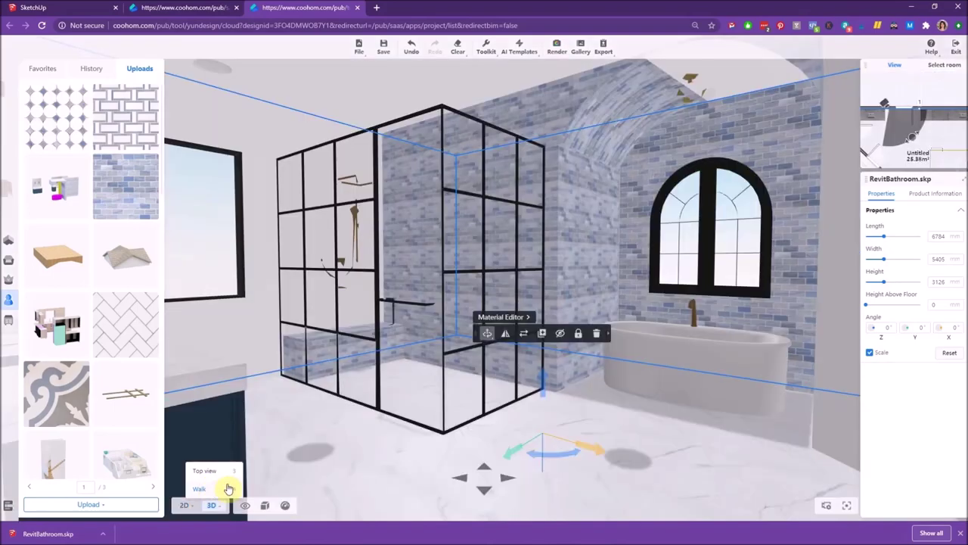
scroll(443, 404, down, 3)
scroll(502, 404, up, 5)
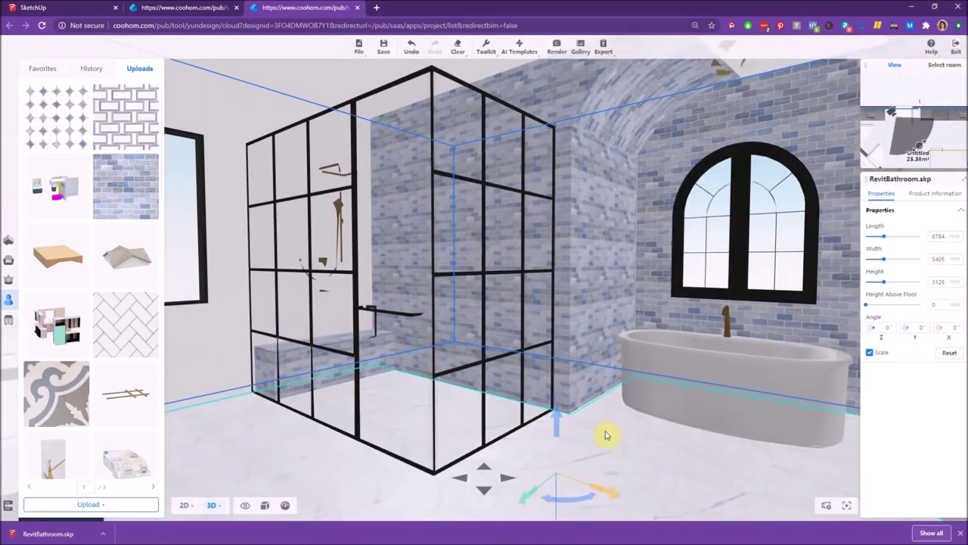
drag(299, 439, 260, 353)
drag(613, 374, 495, 441)
drag(618, 415, 670, 439)
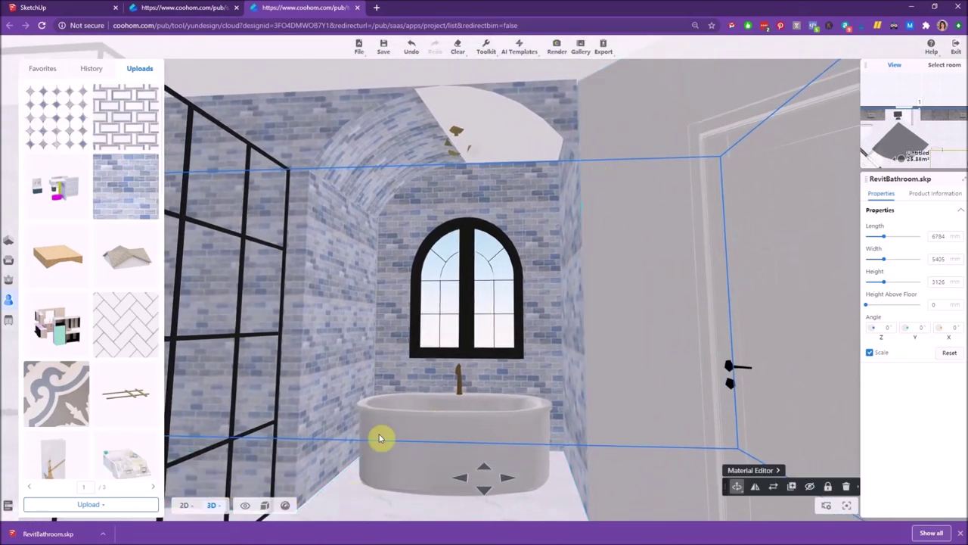
Enlarge the 3D preview in the 2D floor plan and examine how the room walls meet the model around the alcove and shower.
click(184, 505)
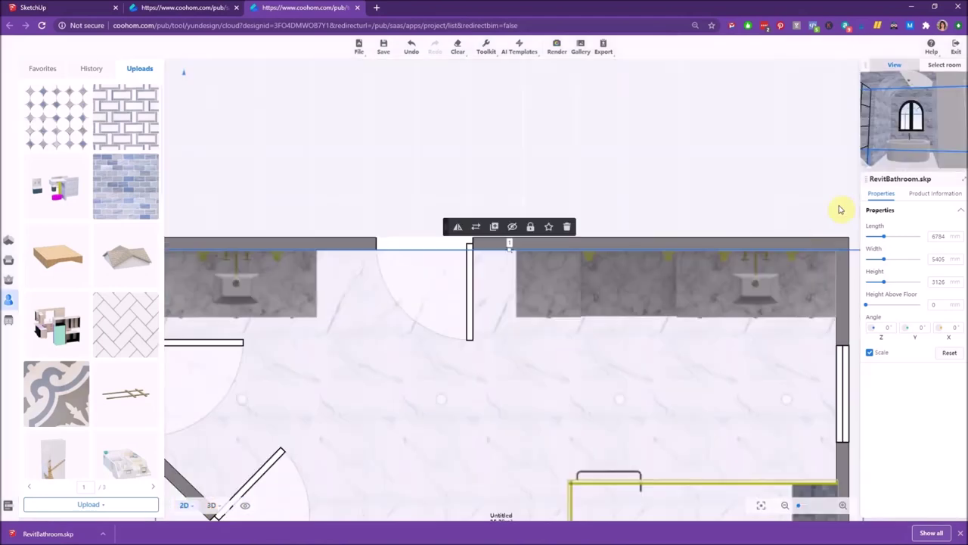
drag(862, 165, 740, 214)
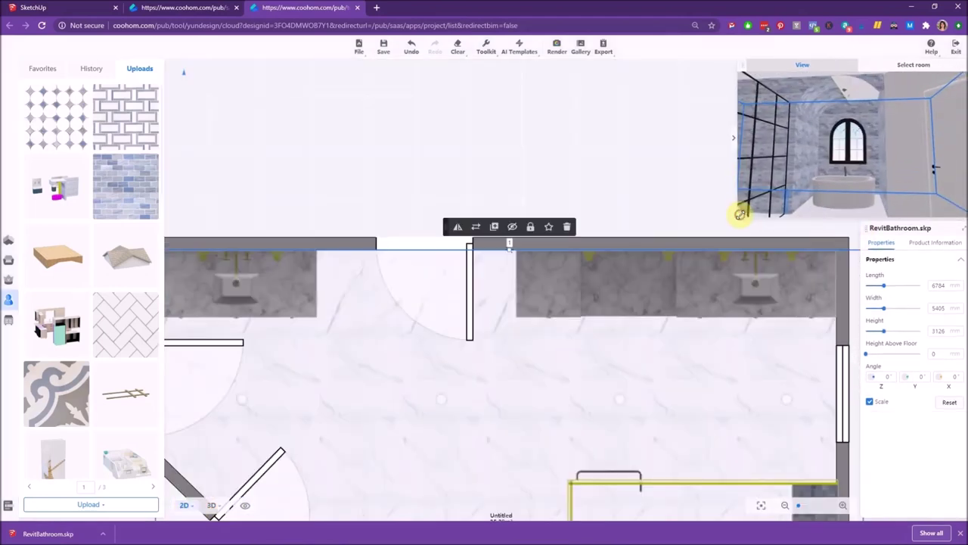
scroll(499, 252, down, 5)
scroll(450, 406, up, 6)
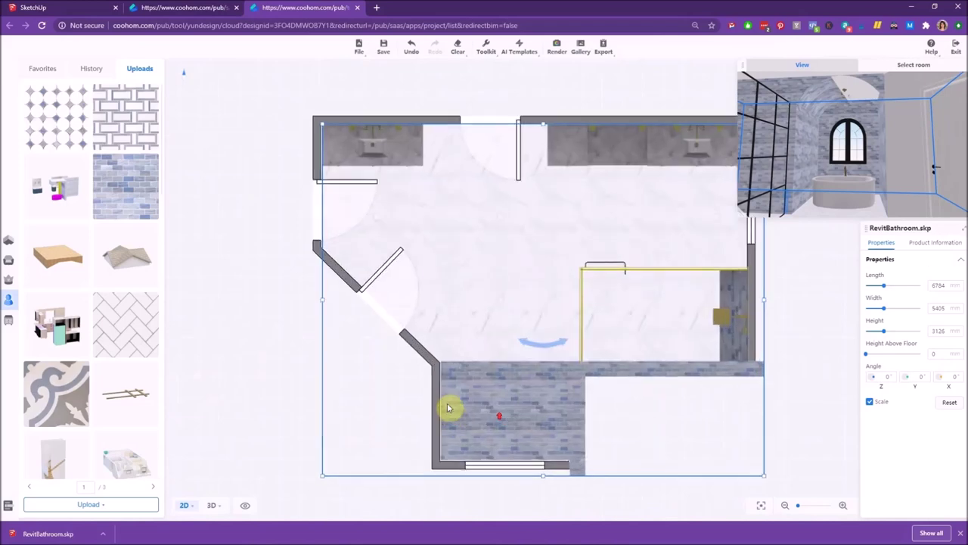
scroll(567, 333, down, 3)
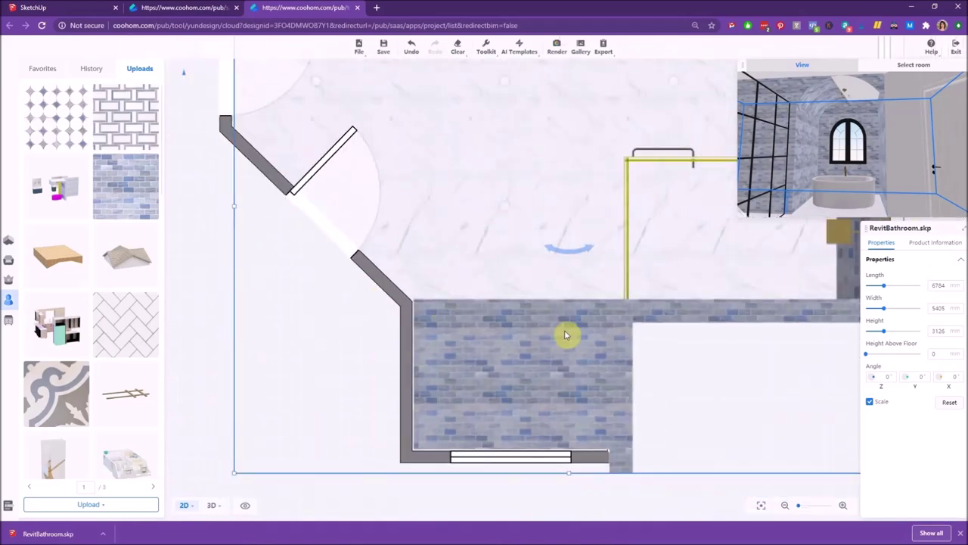
scroll(435, 321, down, 2)
scroll(760, 254, up, 5)
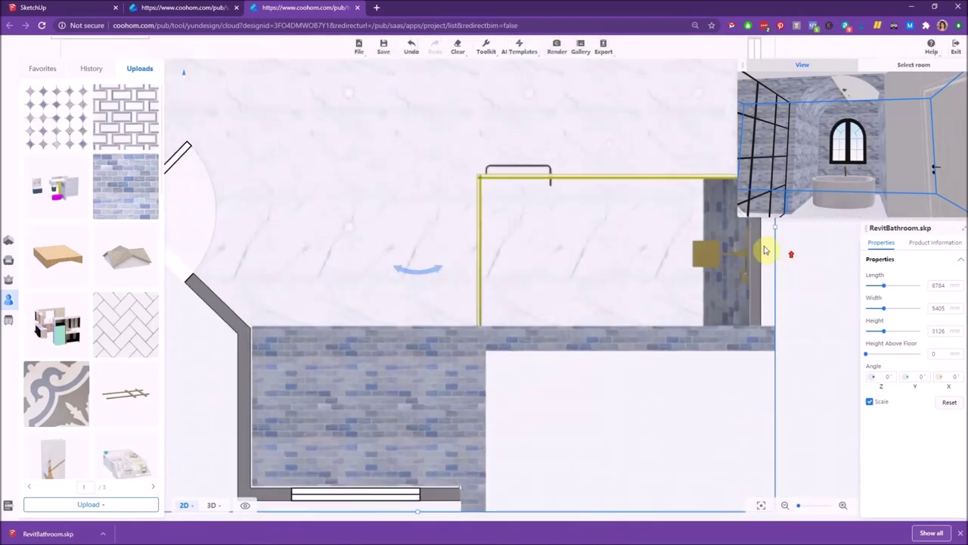
scroll(745, 269, up, 2)
scroll(764, 292, up, 2)
click(765, 307)
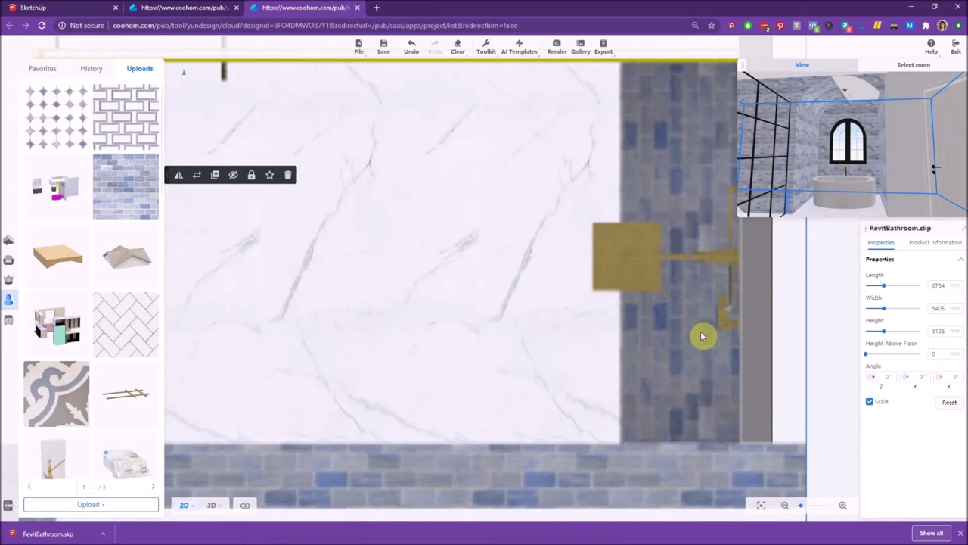
Nudge the angled door wall slightly in the floor plan so its corner lines up with the tiled alcove edge.
scroll(698, 324, down, 1)
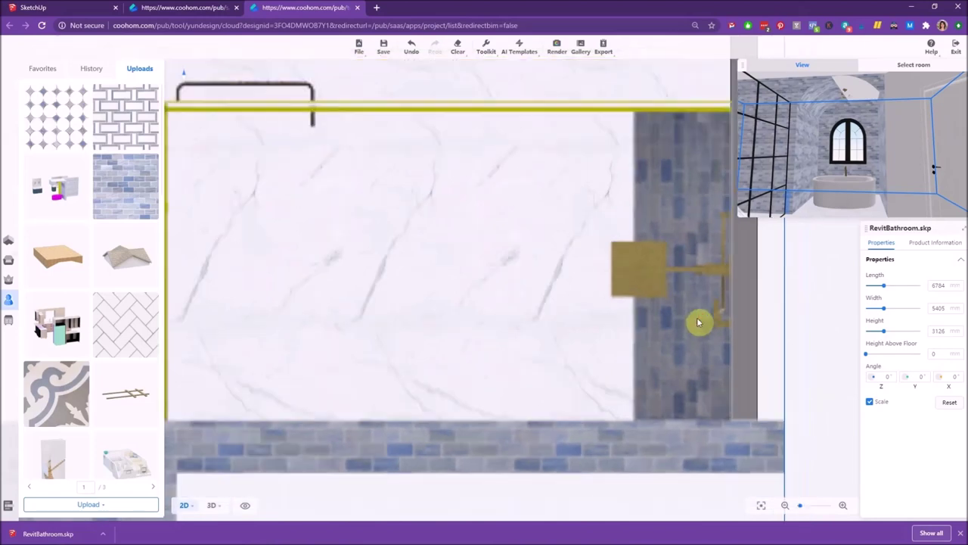
scroll(707, 318, down, 3)
scroll(363, 367, up, 4)
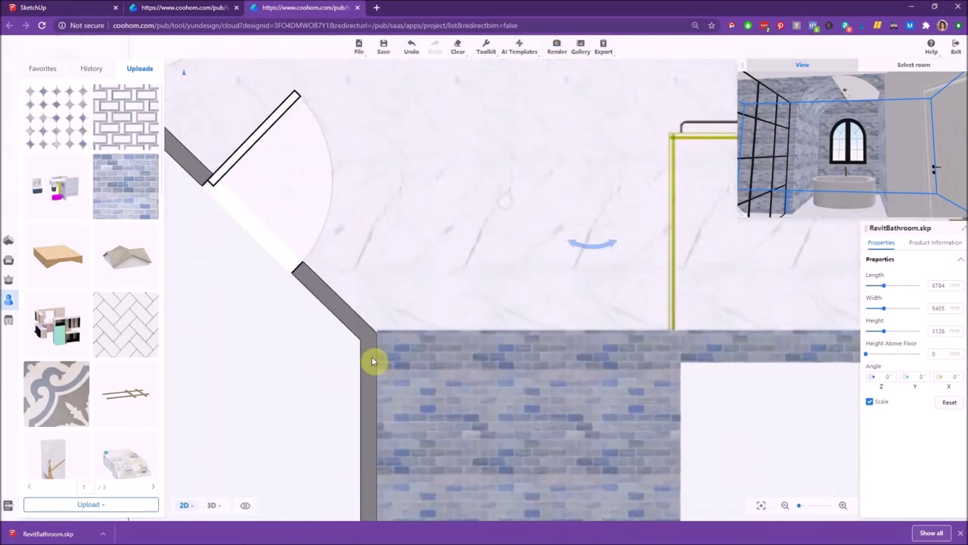
scroll(371, 360, up, 3)
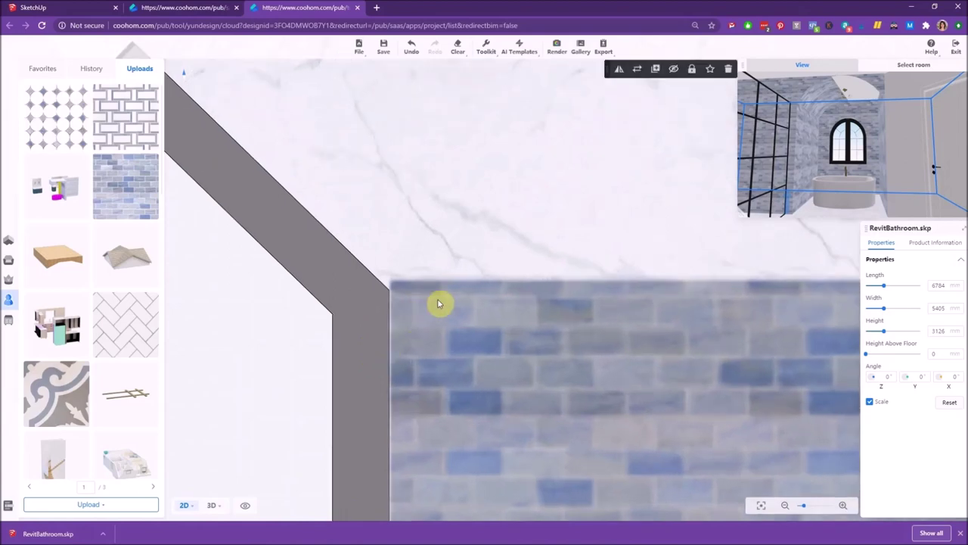
click(319, 269)
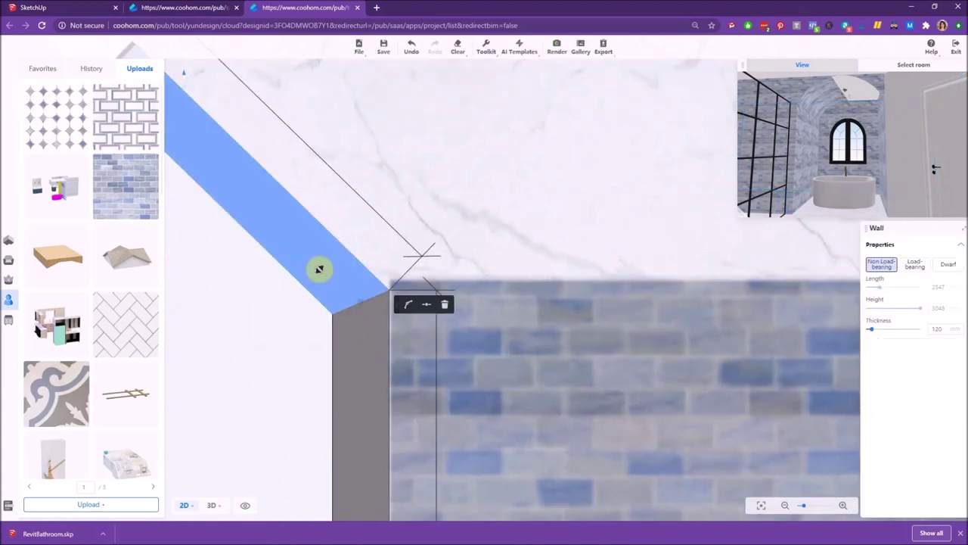
drag(319, 269, 322, 260)
Return to the 3D view, face the bathtub alcove and the angled door wall, and shrink the floor plan preview.
click(212, 505)
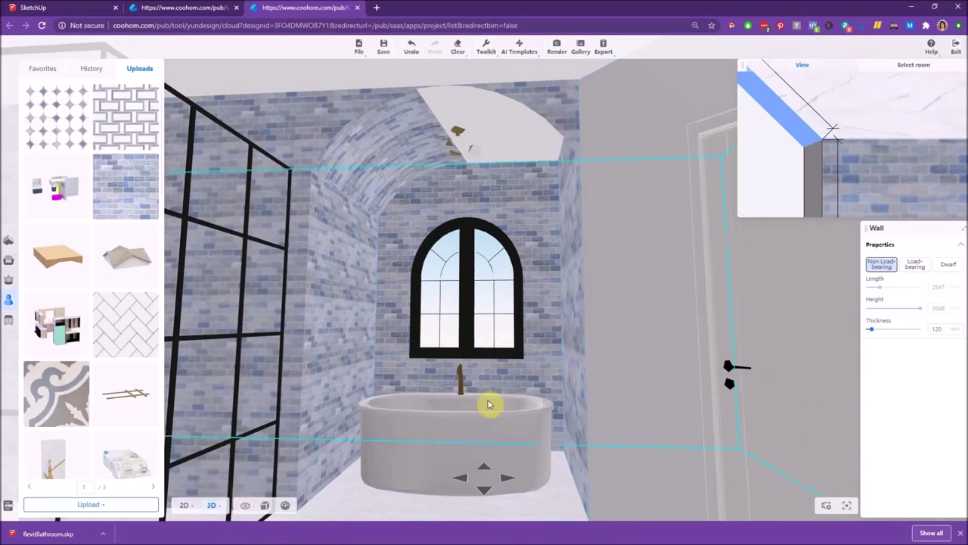
scroll(640, 315, down, 4)
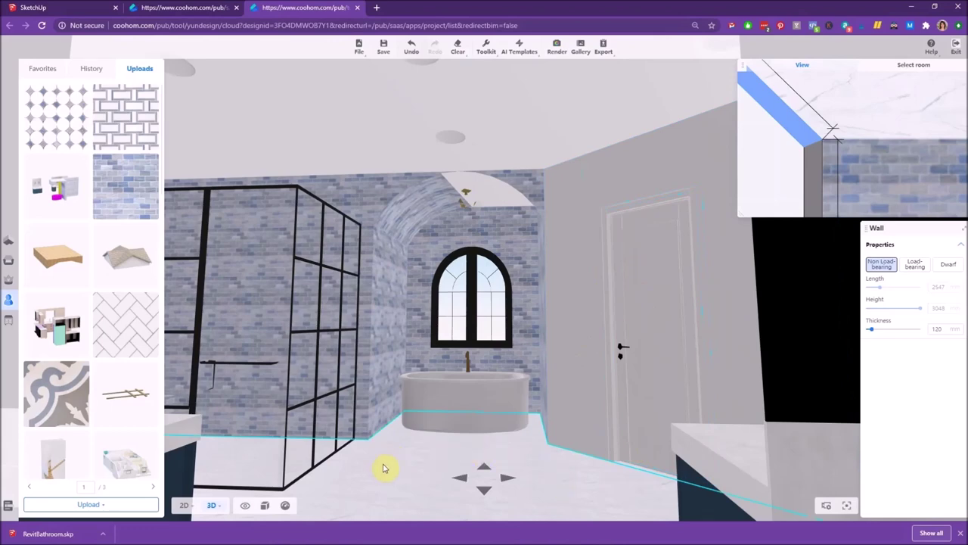
drag(384, 468, 783, 286)
drag(740, 214, 760, 195)
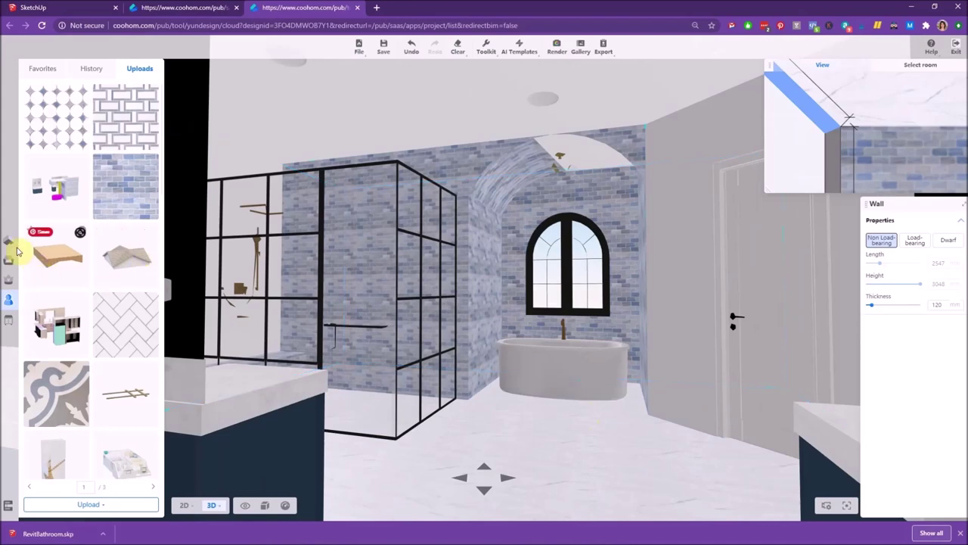
Apply the High Reflective White paint from the model library's Paints & Coatings finishes to the angled door wall.
mouse_move(11, 243)
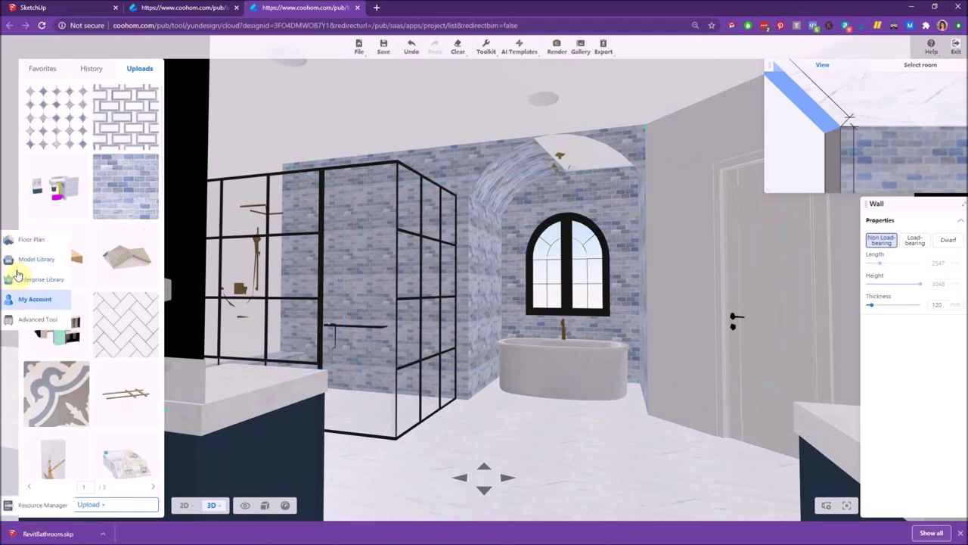
click(25, 261)
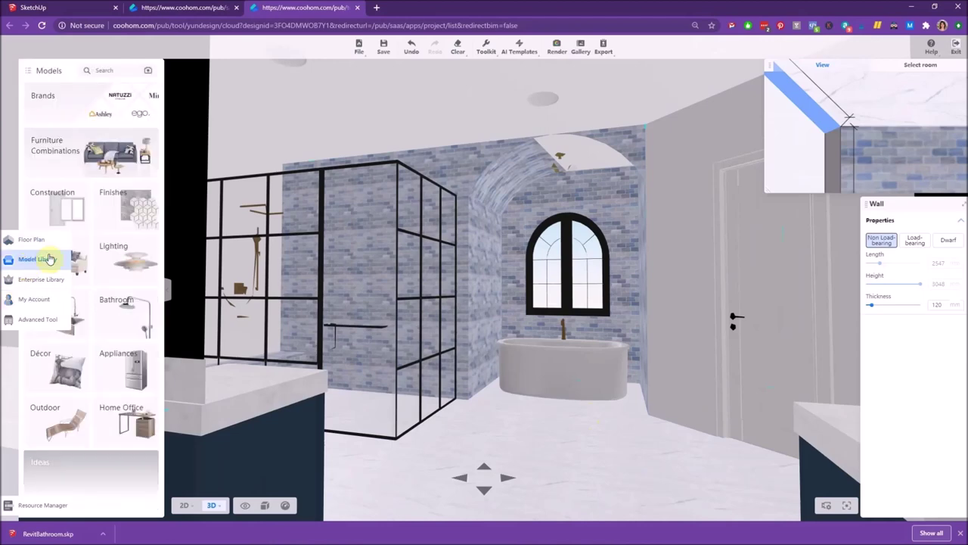
click(123, 205)
click(40, 179)
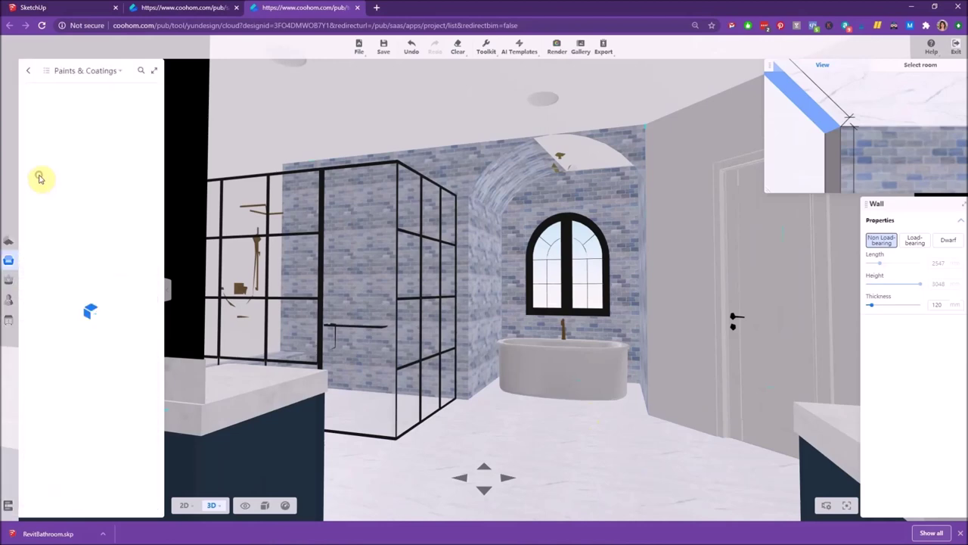
click(149, 96)
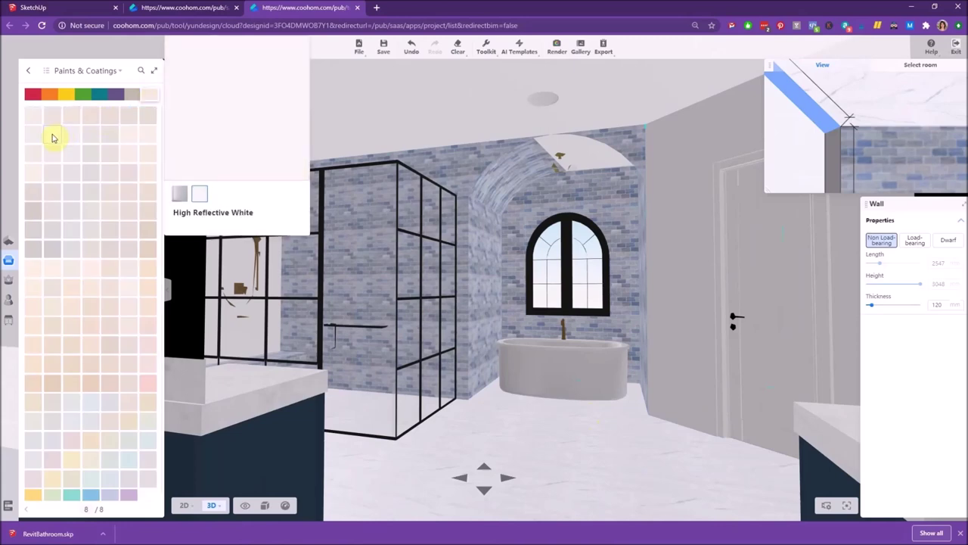
click(53, 136)
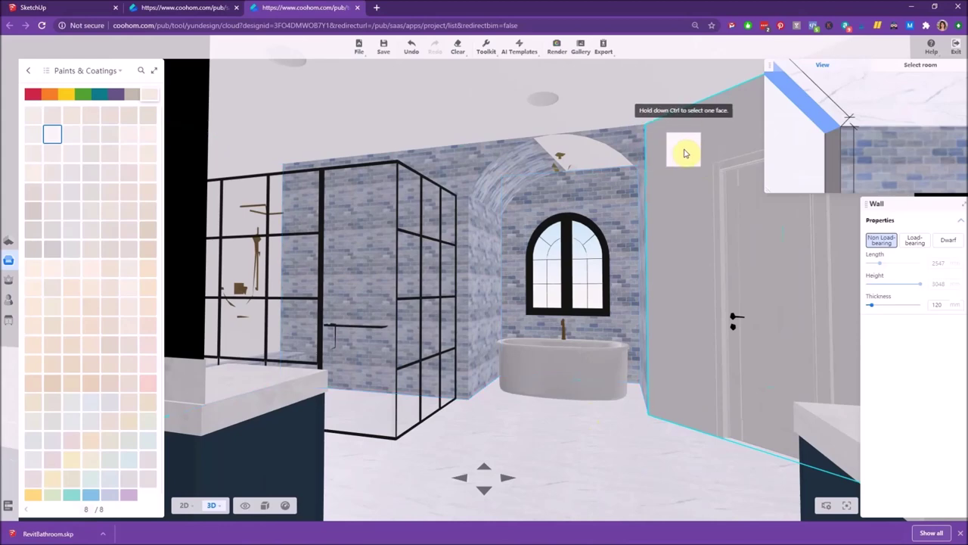
click(693, 152)
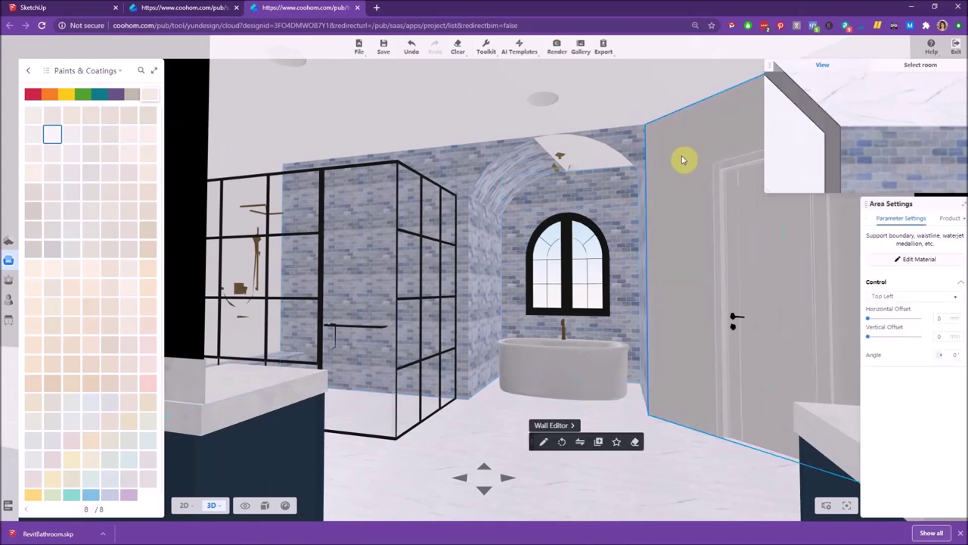
Apply the High Reflective White paint to the wall with the rectangular window beside the shower enclosure.
scroll(601, 390, down, 3)
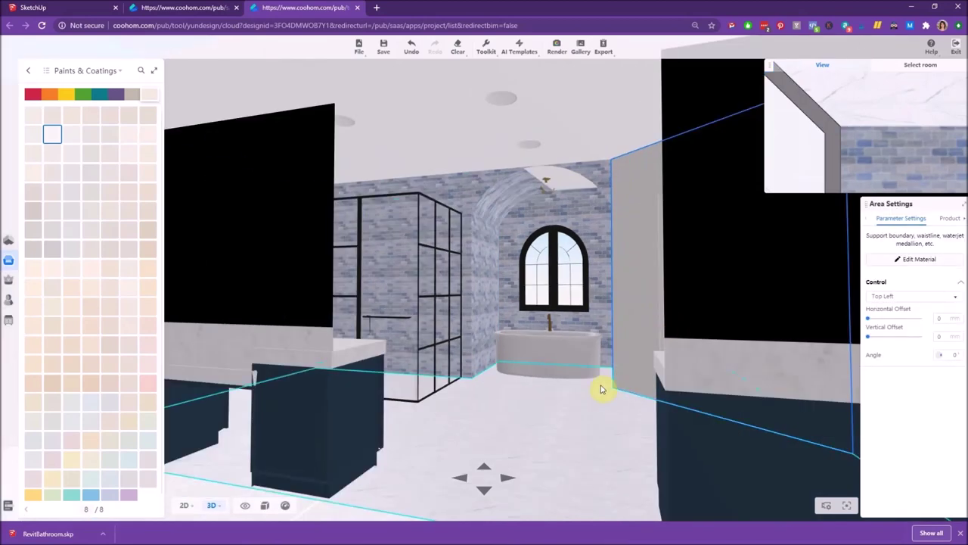
scroll(583, 383, up, 5)
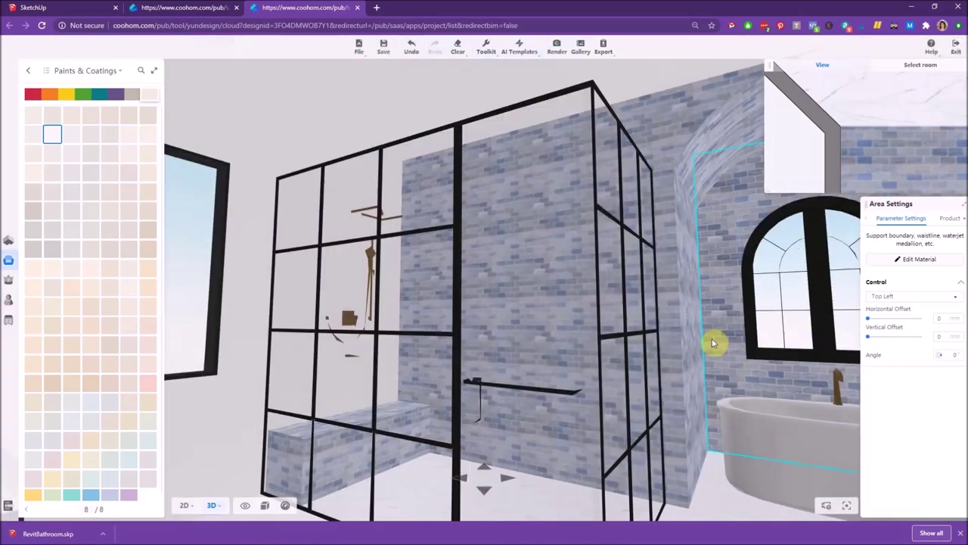
click(53, 134)
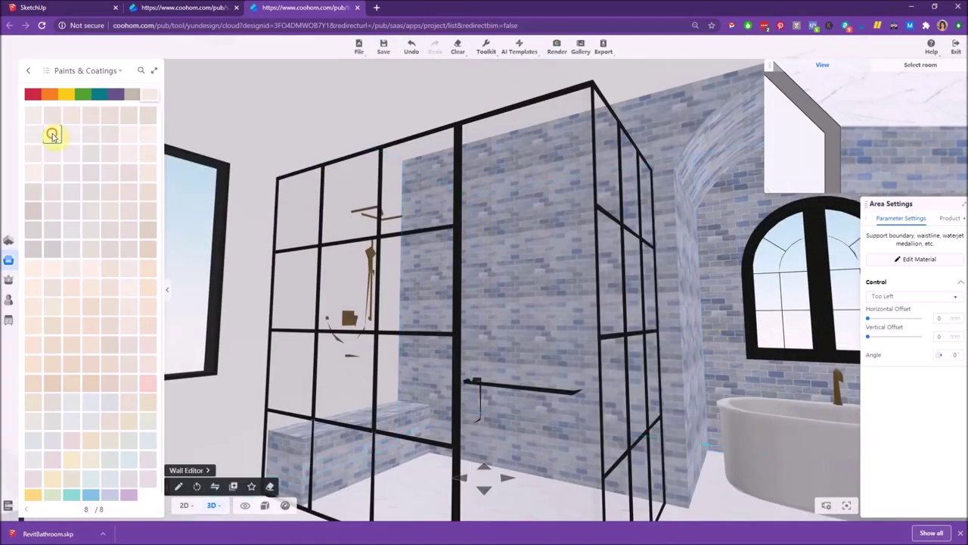
click(257, 161)
drag(254, 162, 461, 231)
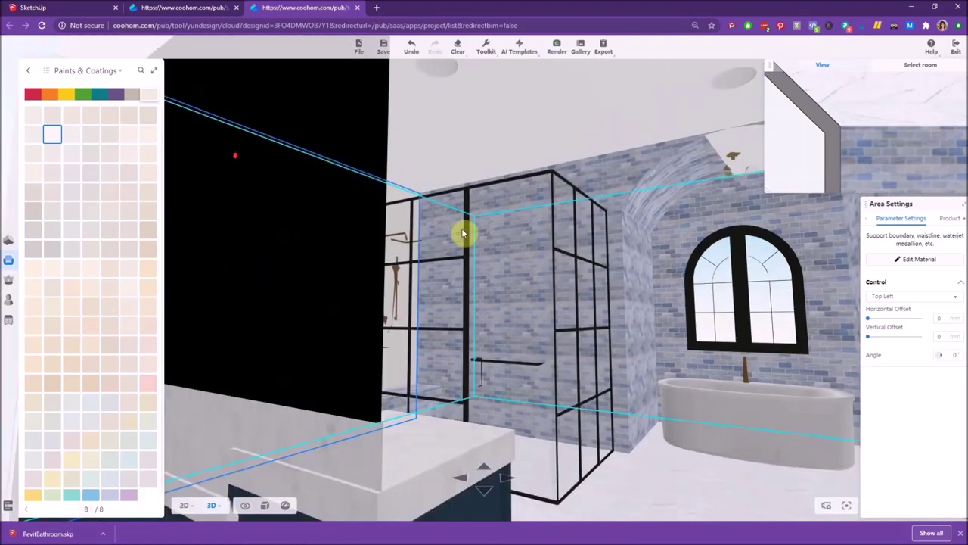
Apply the same white paint to the short door wall next to the angled wall and to the ceiling.
mouse_move(728, 432)
mouse_down()
mouse_move(588, 383)
mouse_move(413, 411)
mouse_move(391, 432)
mouse_up()
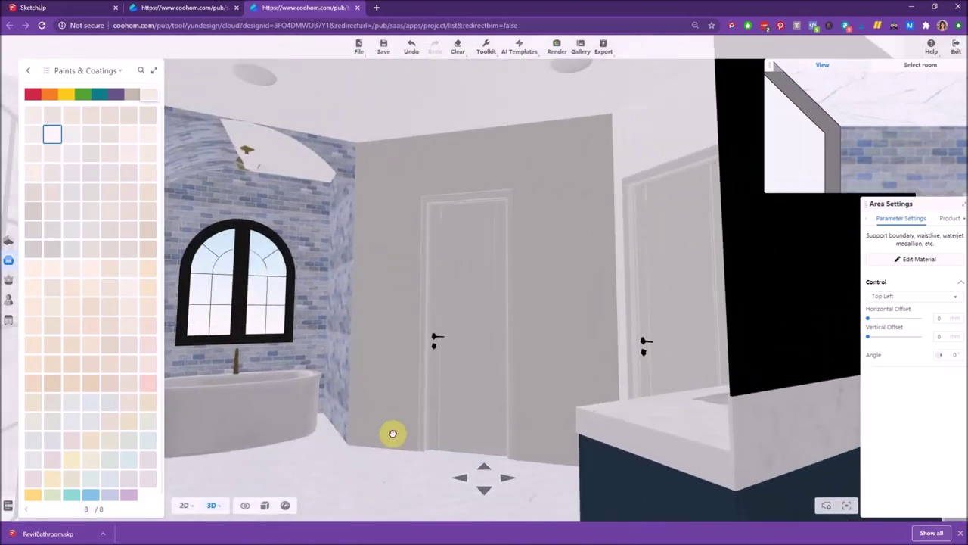
click(50, 131)
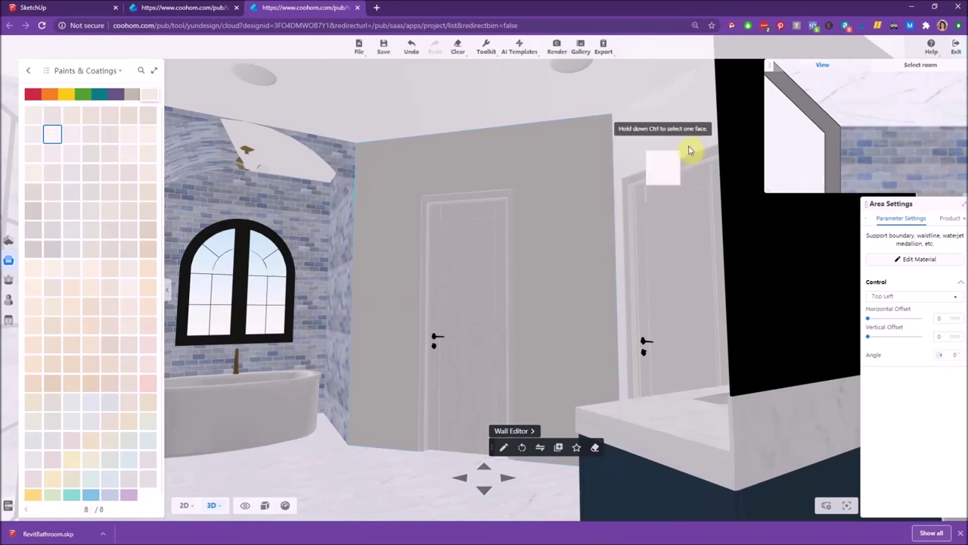
click(686, 119)
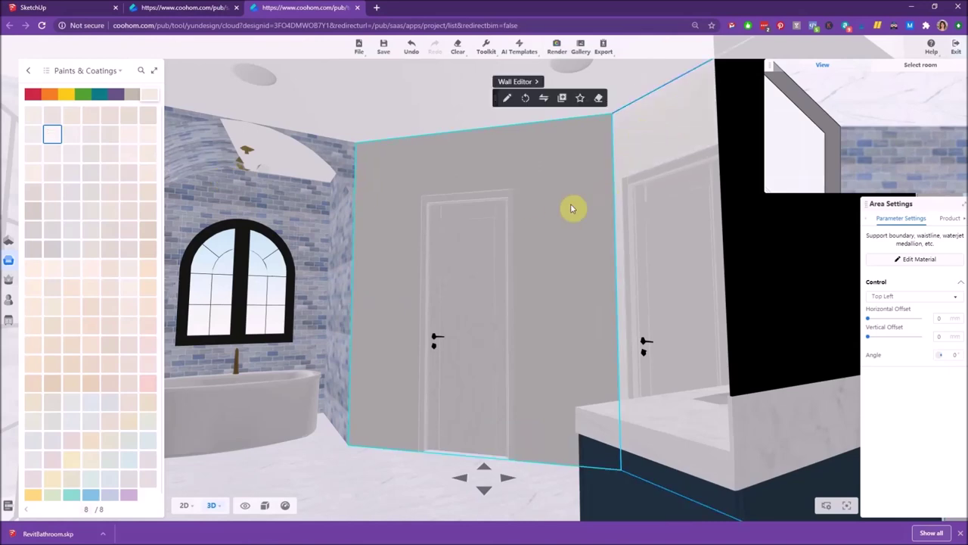
drag(51, 138, 377, 96)
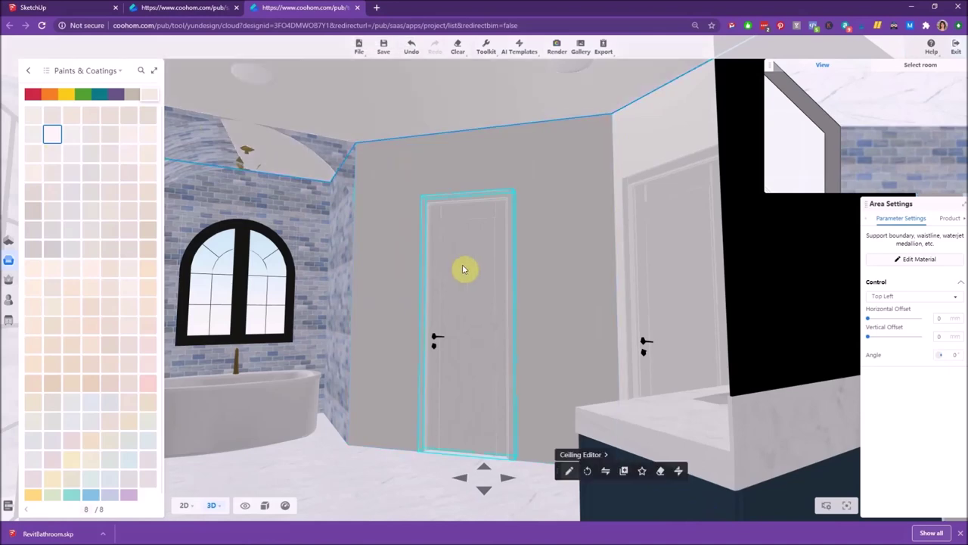
Apply the same white paint to the long vanity wall around the mirrors and the door.
scroll(486, 263, up, 5)
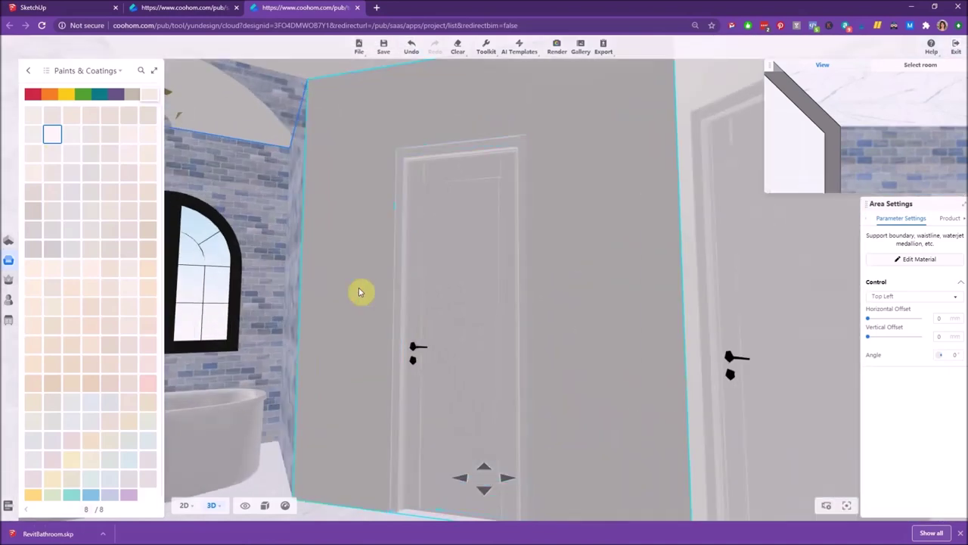
scroll(368, 242, down, 3)
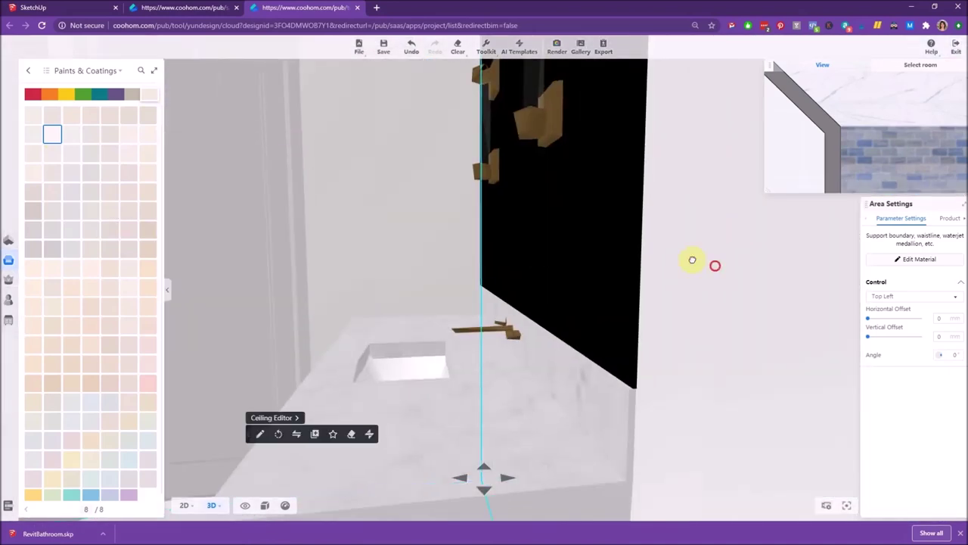
scroll(373, 243, up, 5)
scroll(555, 272, down, 5)
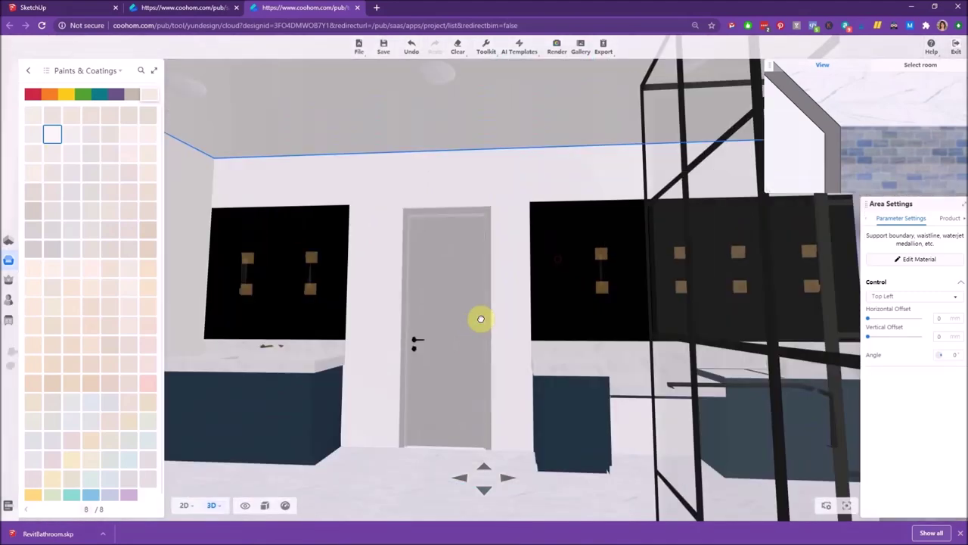
scroll(460, 312, up, 2)
click(52, 134)
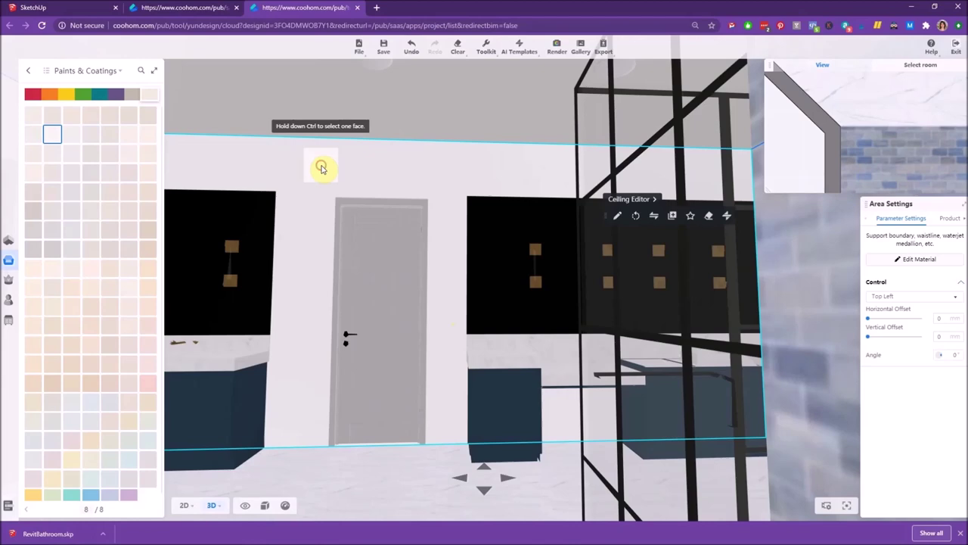
click(321, 168)
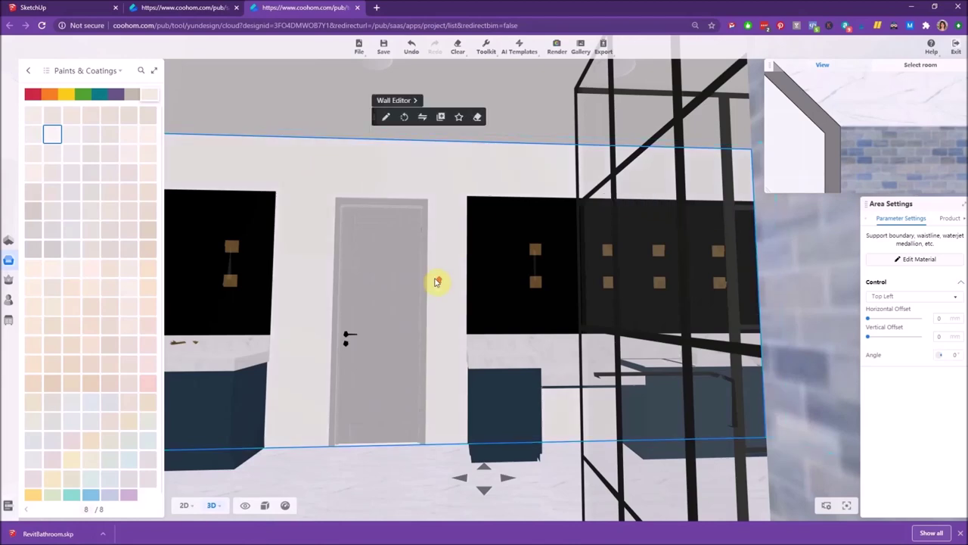
Switch to the 2D floor plan showing the whole bathroom.
scroll(437, 281, up, 3)
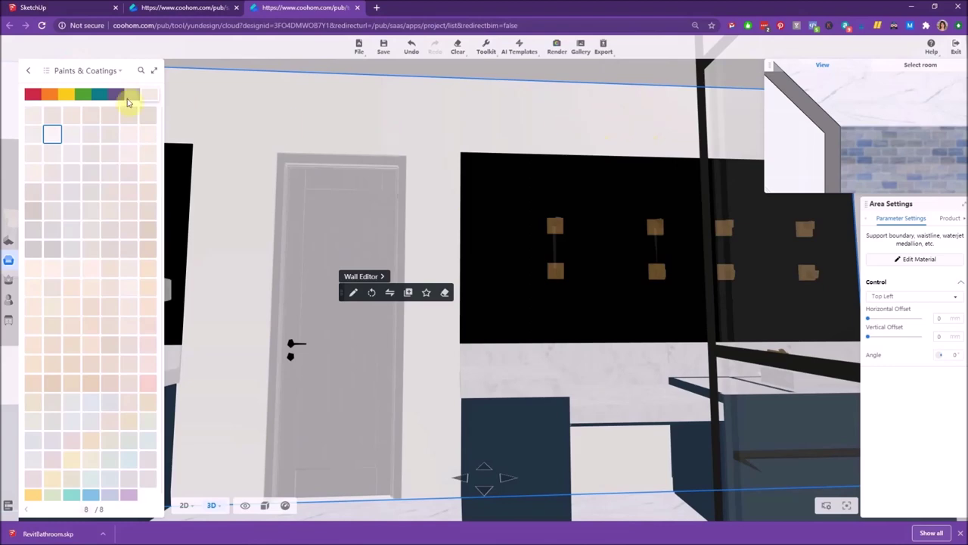
drag(462, 134, 653, 113)
click(653, 112)
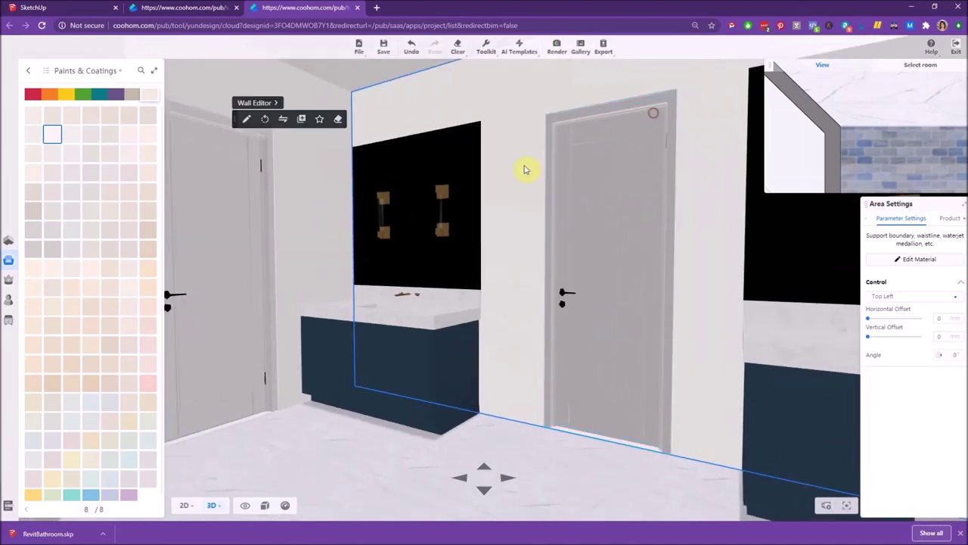
mouse_move(526, 169)
mouse_down()
mouse_move(709, 177)
mouse_move(676, 164)
mouse_up()
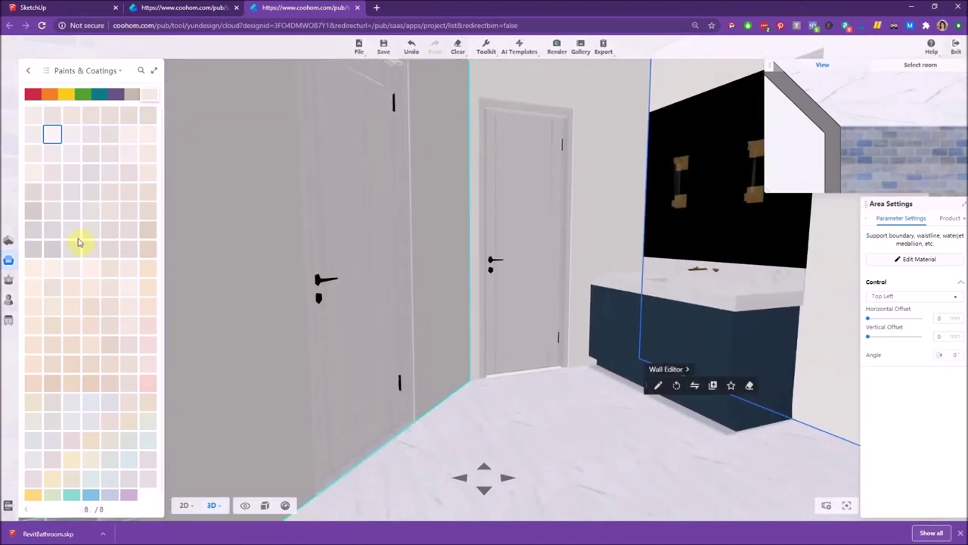
mouse_move(9, 242)
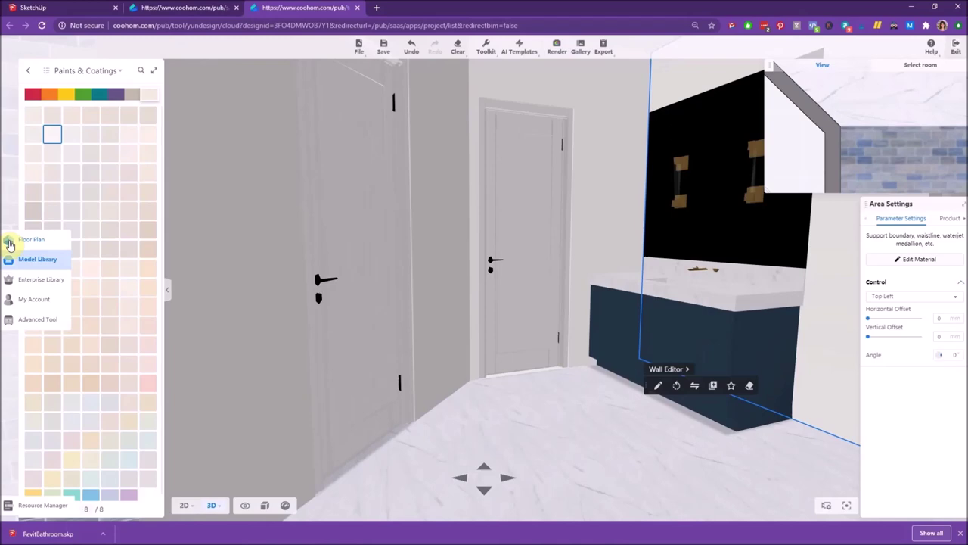
click(10, 242)
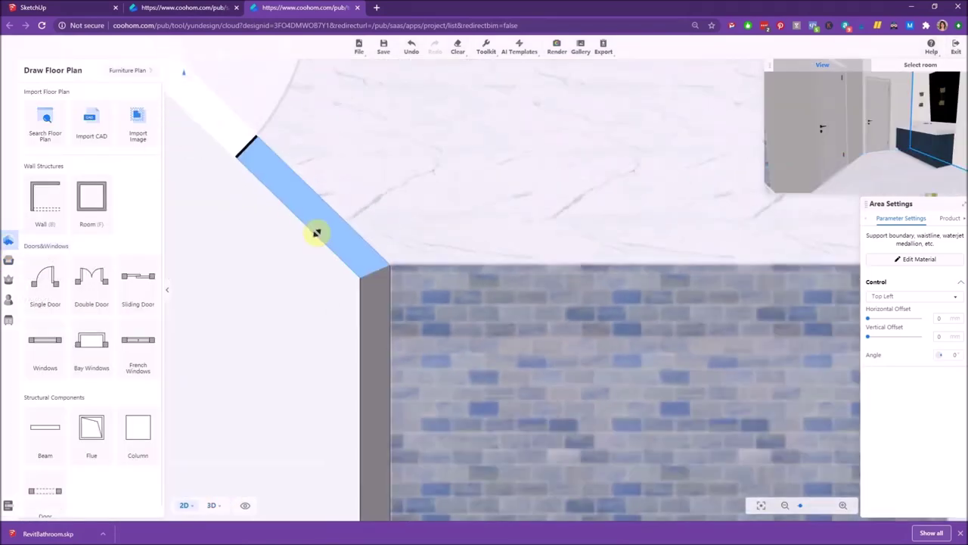
scroll(426, 285, down, 6)
scroll(507, 155, up, 2)
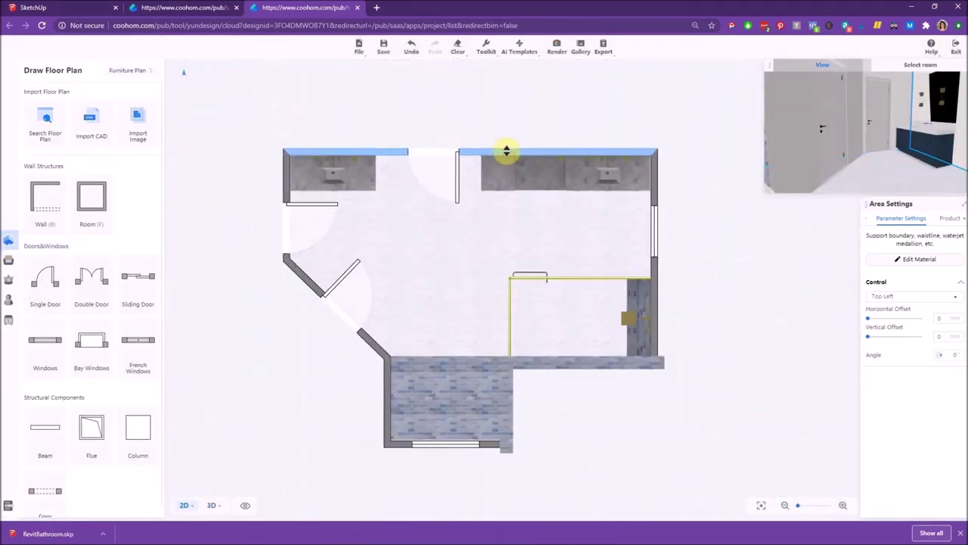
scroll(507, 151, up, 1)
scroll(530, 162, down, 1)
Open all saved favorites from the account and place the furniture combination with the round stool in the bathroom.
mouse_move(10, 239)
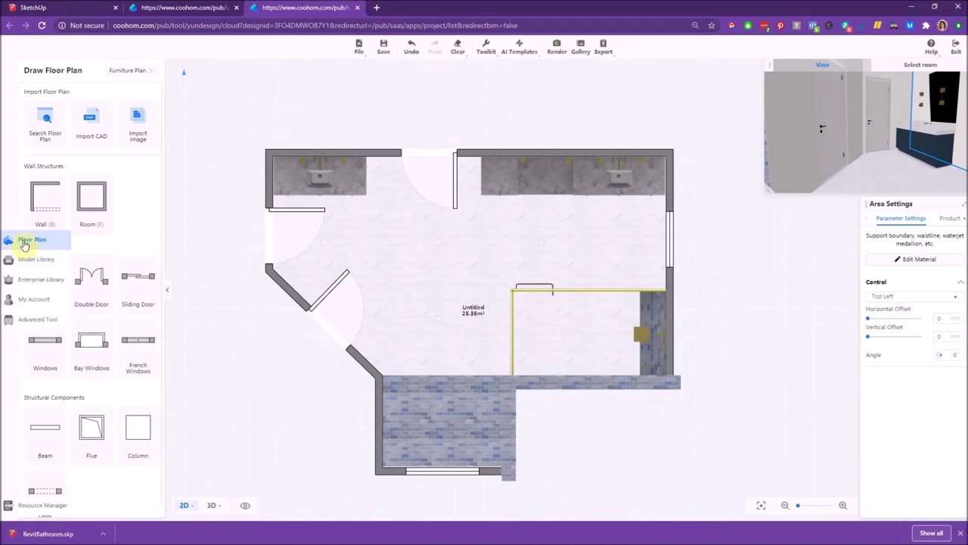
click(9, 303)
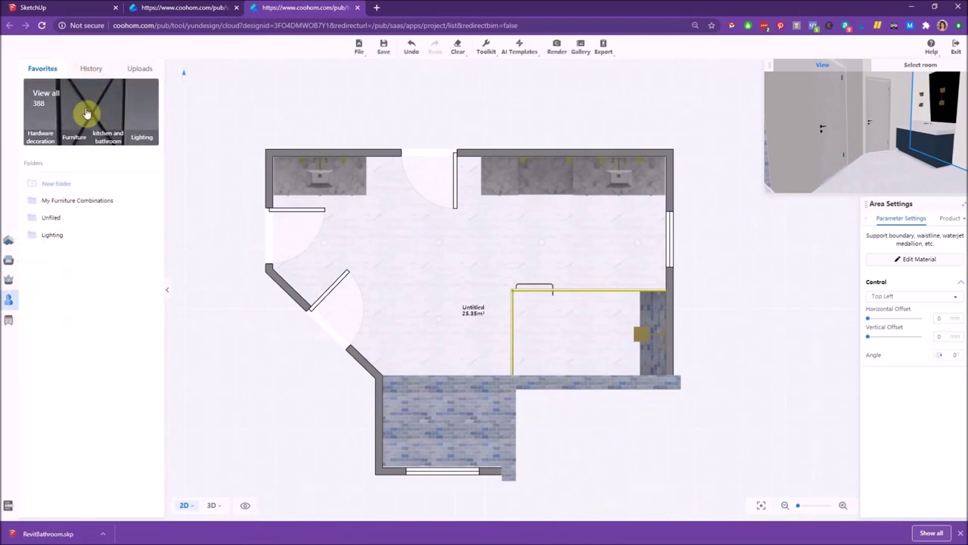
click(46, 104)
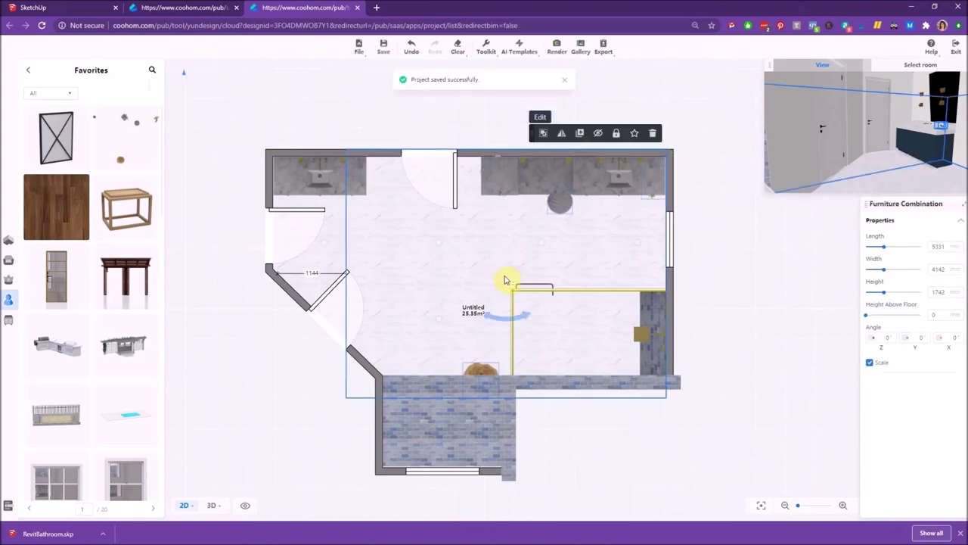
click(214, 506)
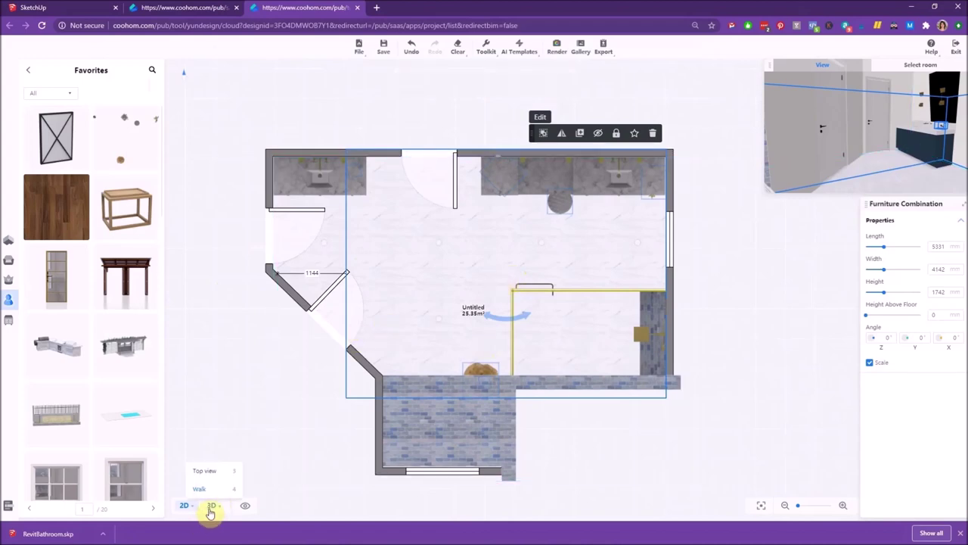
Place the Xander Mirror from the favorites against the angled wall between the door and the tub alcove, then nudge it along the wall.
click(257, 219)
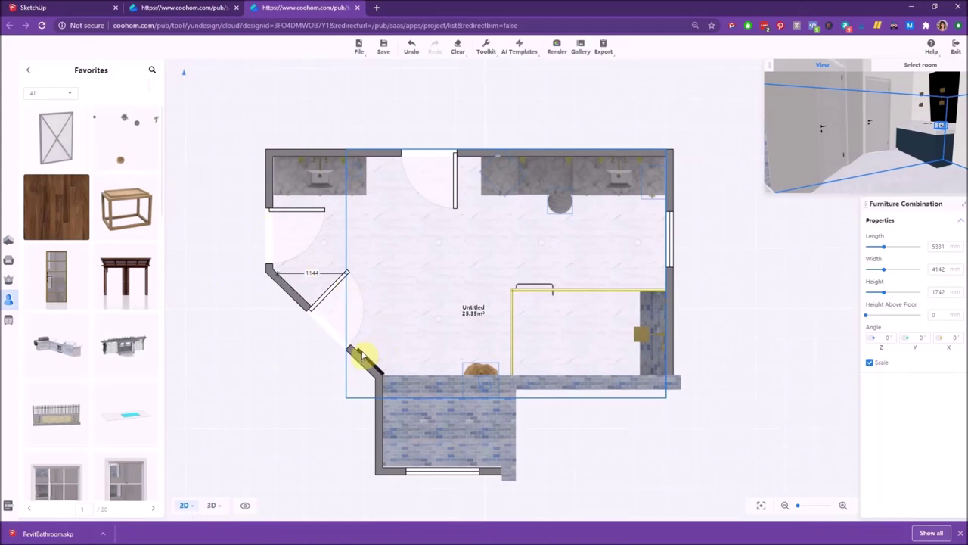
scroll(364, 356, up, 3)
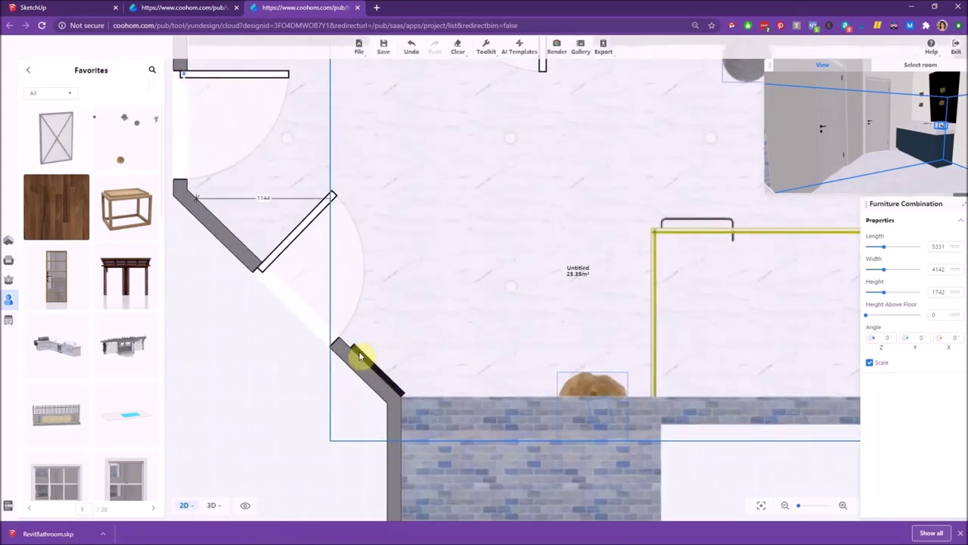
click(364, 361)
scroll(378, 371, up, 4)
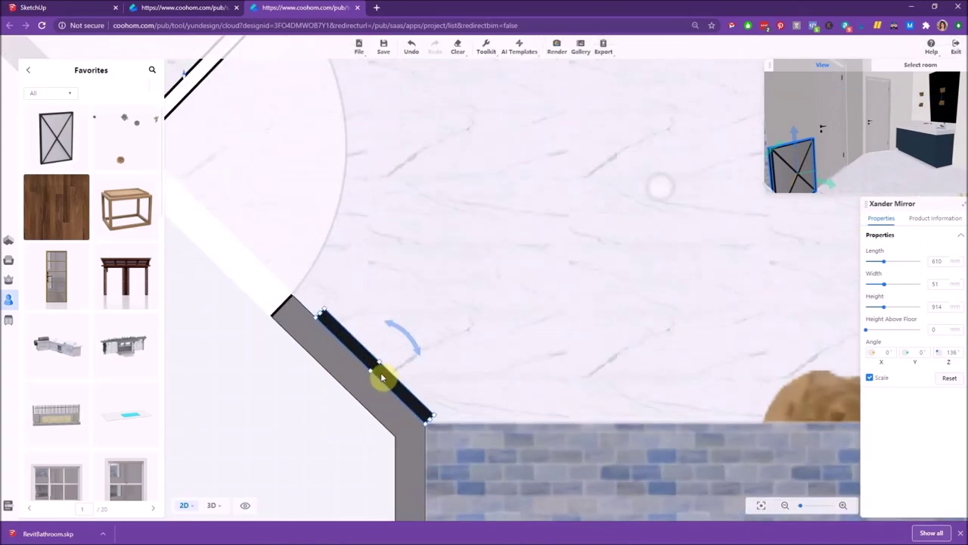
drag(383, 376, 368, 362)
scroll(493, 359, down, 5)
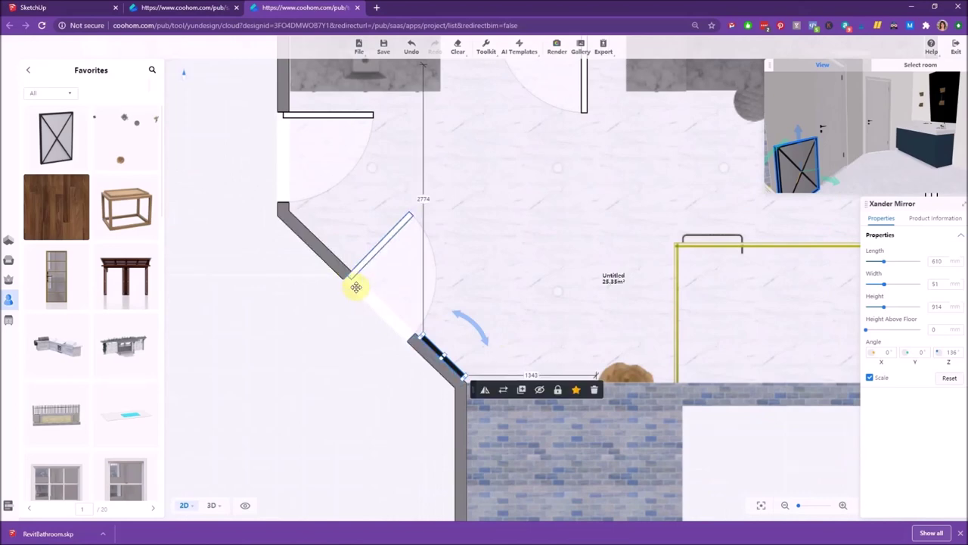
Slide the single door along the angled wall away from the mirror, to about 790 mm from the wall's far end.
click(372, 305)
click(349, 281)
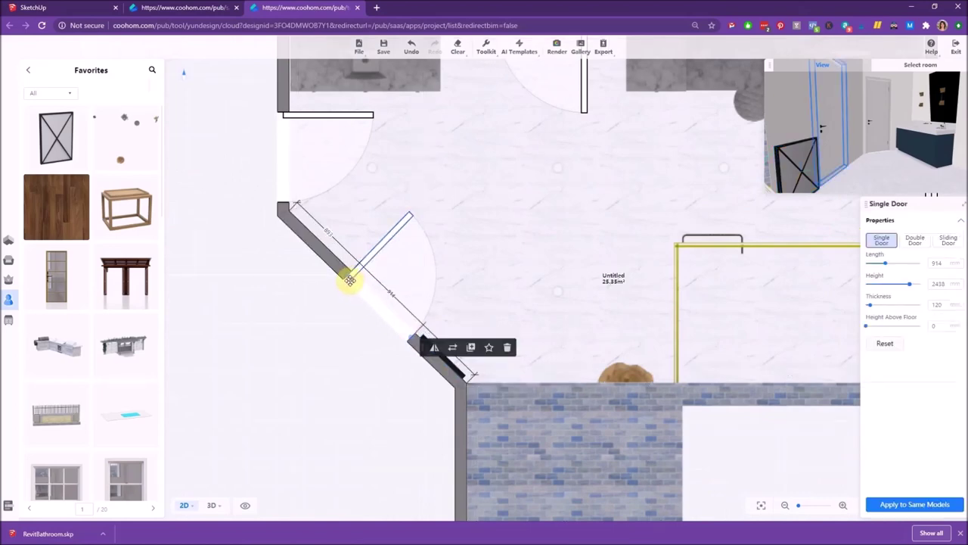
drag(349, 281, 339, 270)
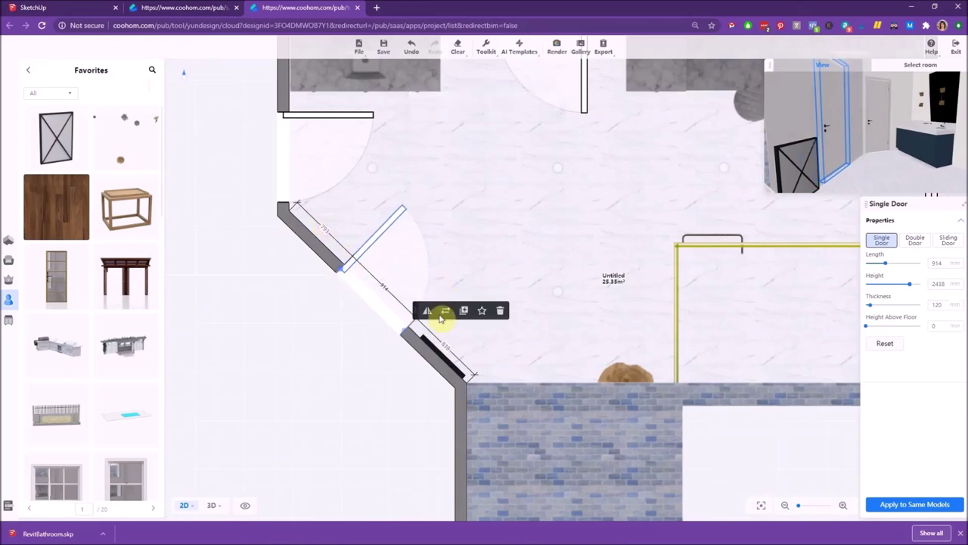
Change the measurement unit in the general preferences to ft.
mouse_move(932, 57)
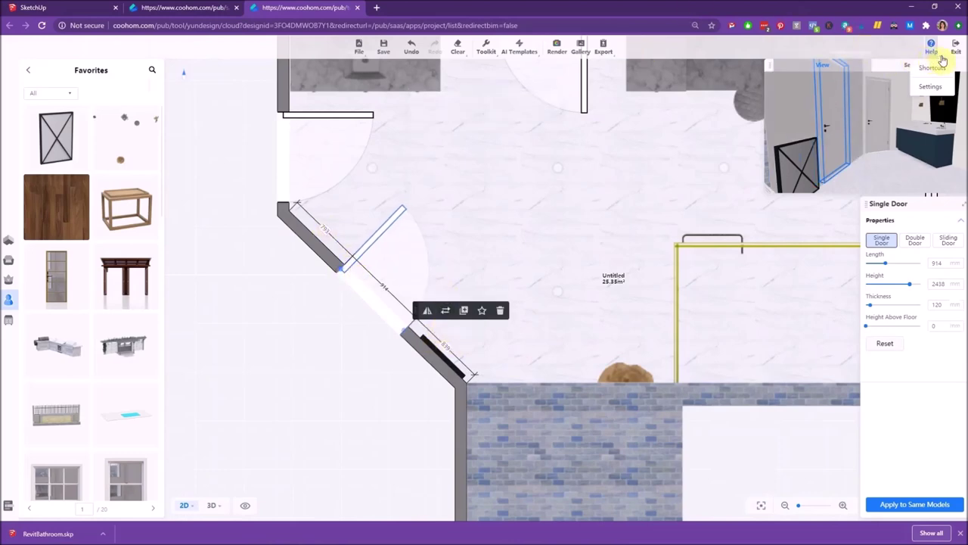
click(936, 88)
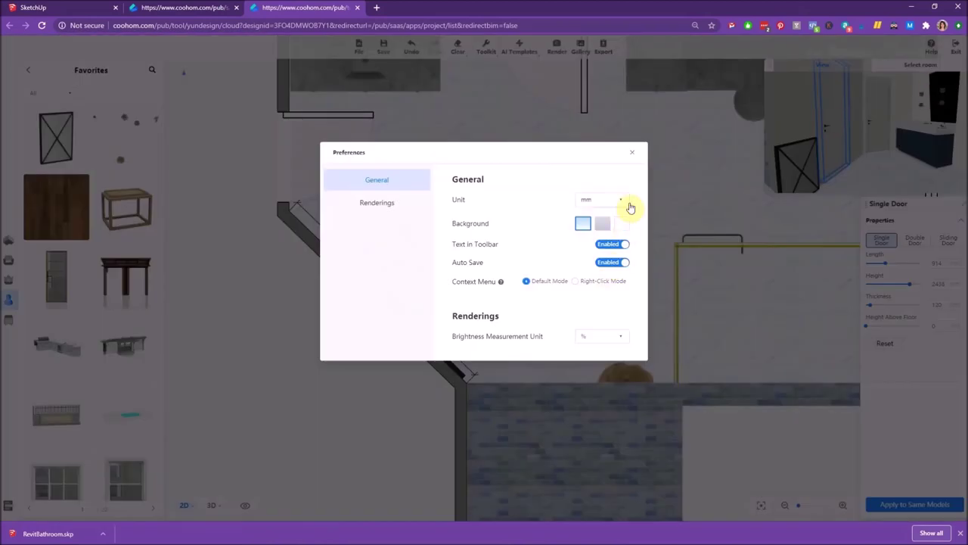
click(624, 201)
click(619, 245)
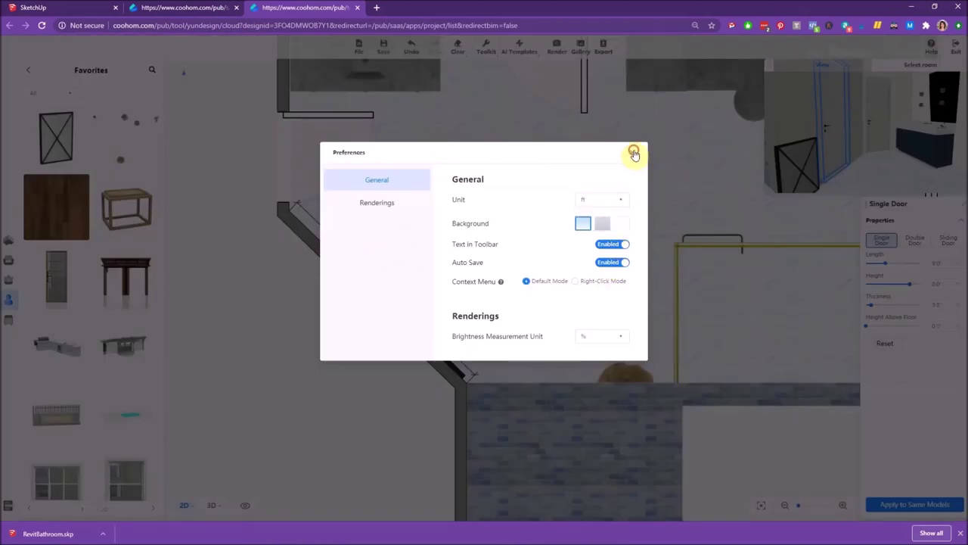
click(631, 152)
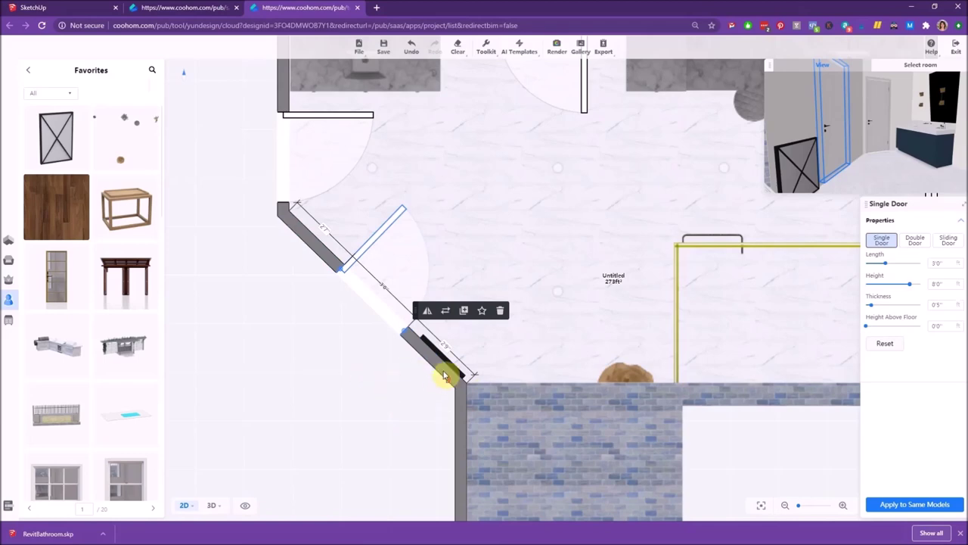
Nudge the single door along the angled wall away from the Xander Mirror, and shift the mirror slightly toward the door.
scroll(445, 376, up, 3)
scroll(450, 381, down, 1)
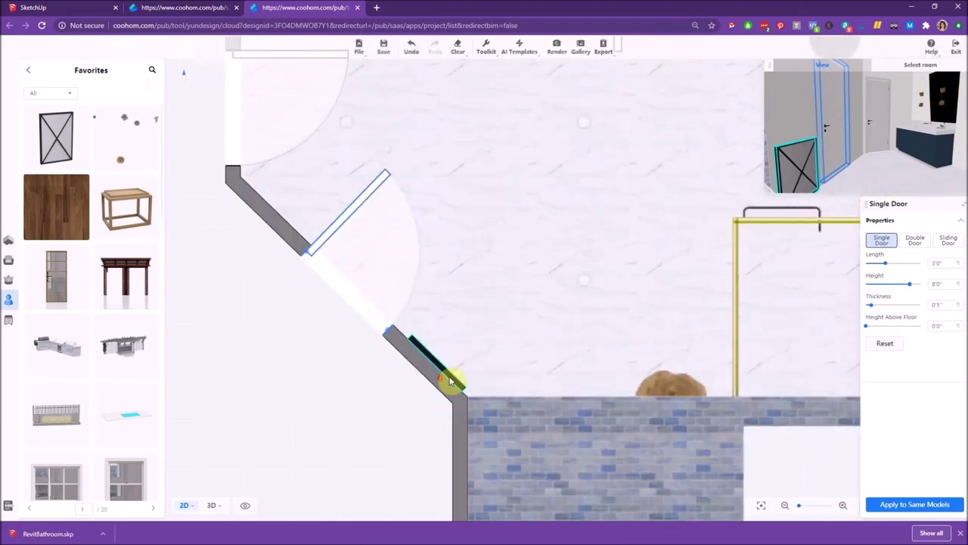
click(450, 380)
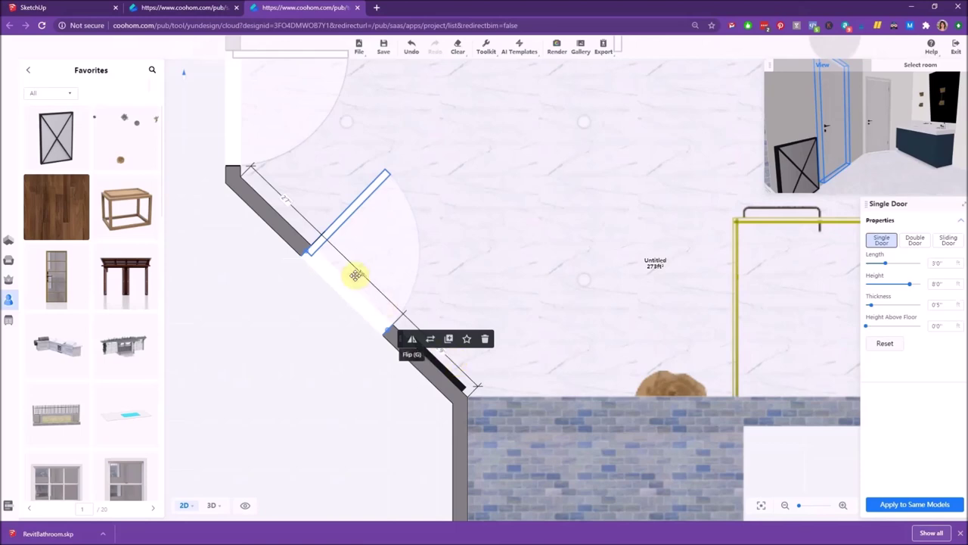
drag(348, 293, 345, 289)
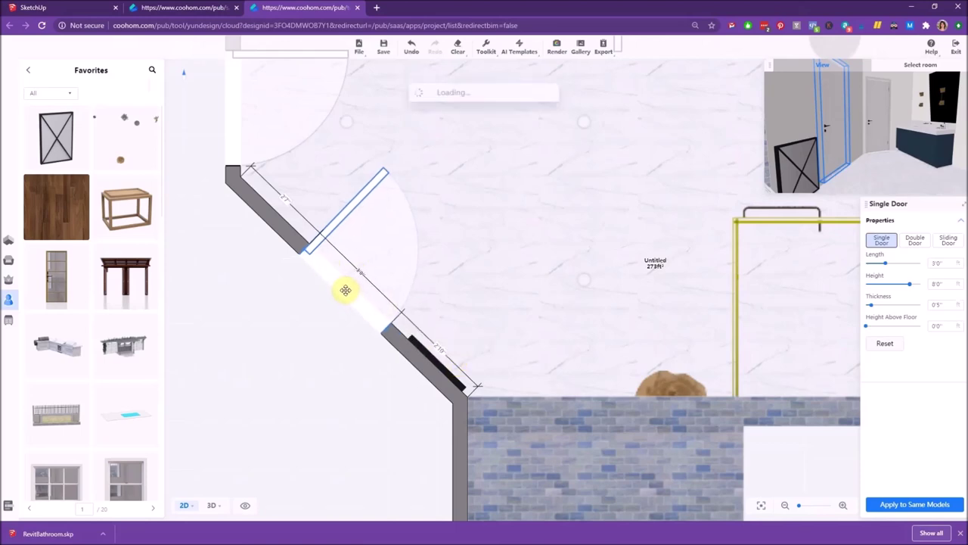
click(454, 350)
scroll(450, 356, up, 3)
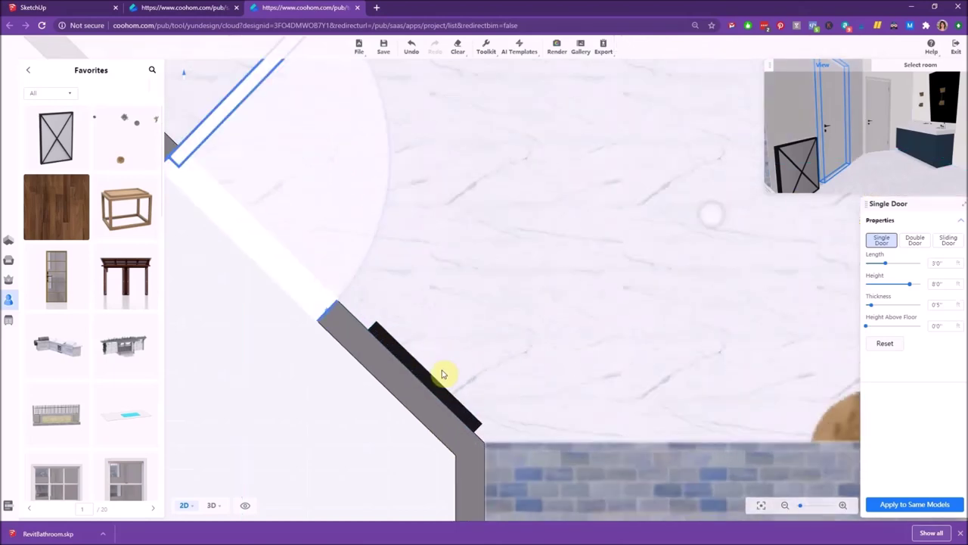
click(440, 389)
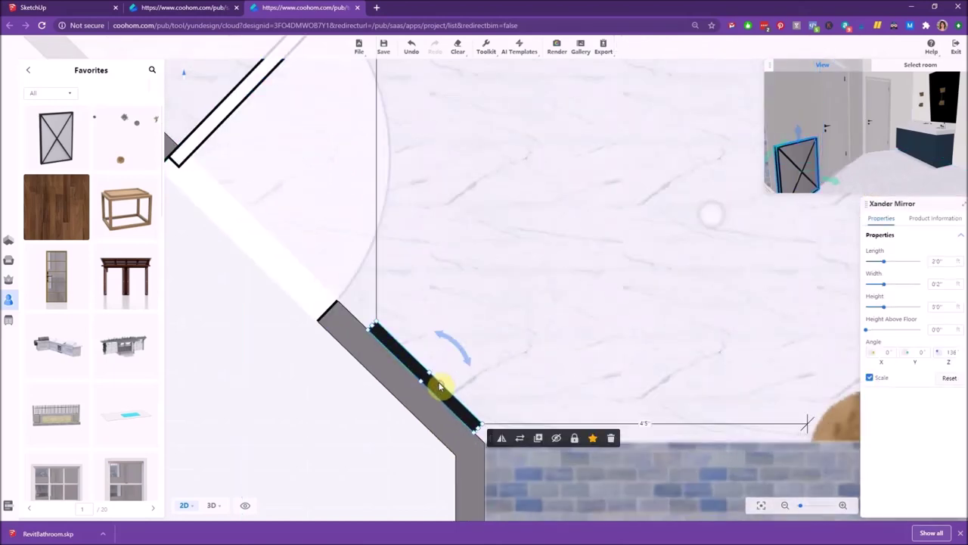
drag(435, 384, 427, 376)
scroll(325, 260, down, 8)
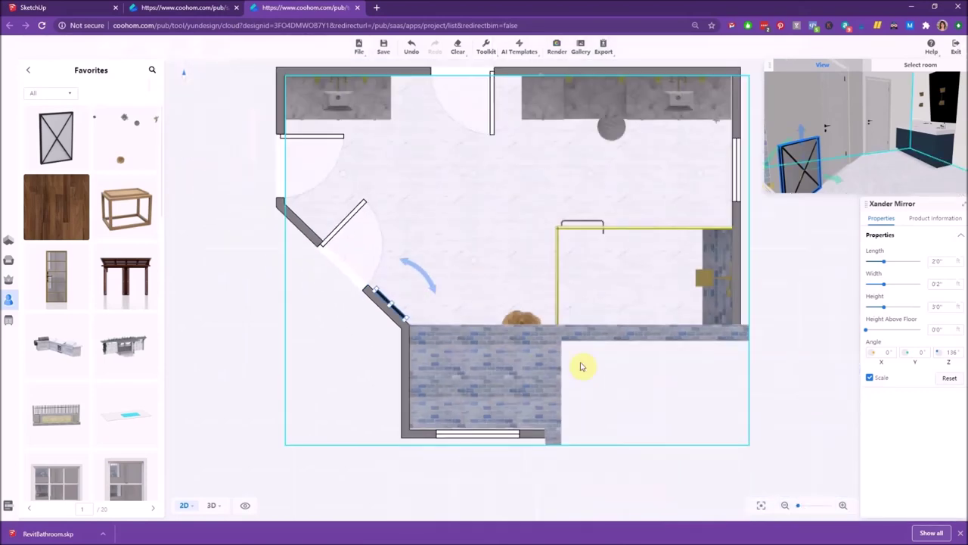
Switch to the 3D walk view and raise the Xander Mirror on the angled wall to 3'7" above the floor.
mouse_move(223, 509)
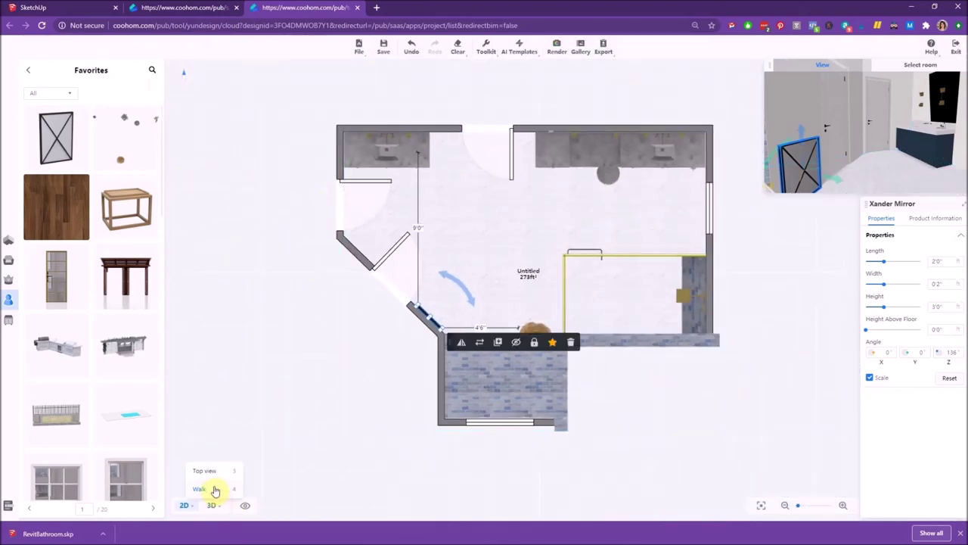
click(214, 488)
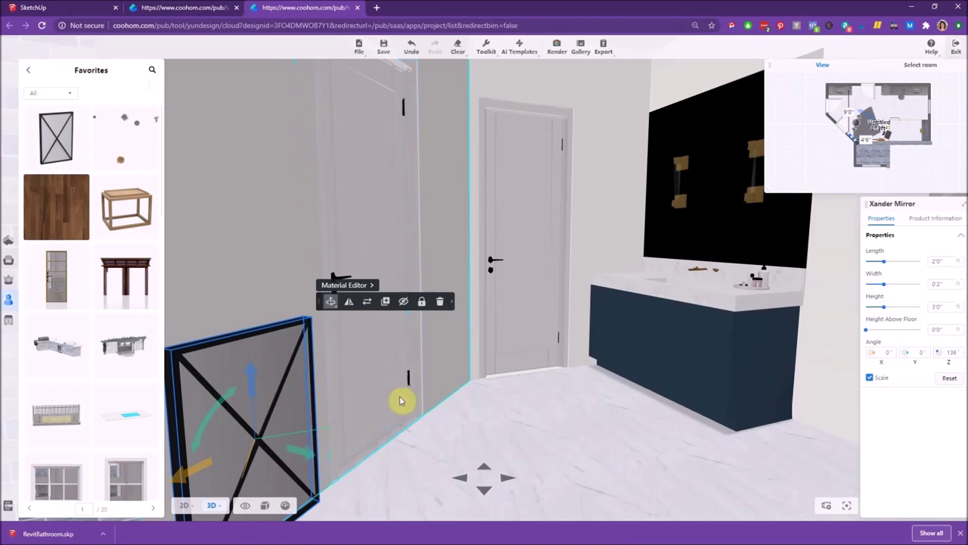
drag(253, 392, 199, 117)
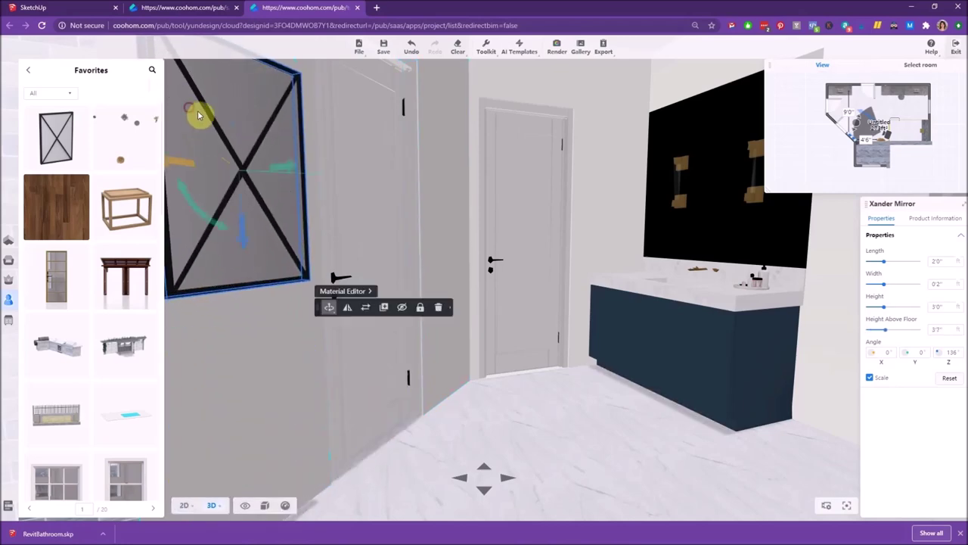
Apply the mirror material from the brand material library to the Xander Mirror's glass and the iron material to its frame.
click(349, 292)
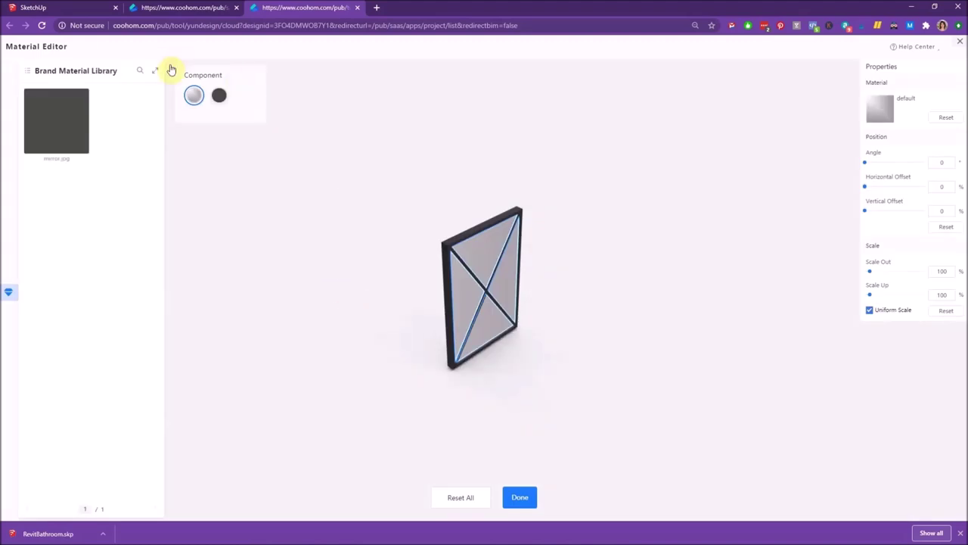
click(194, 96)
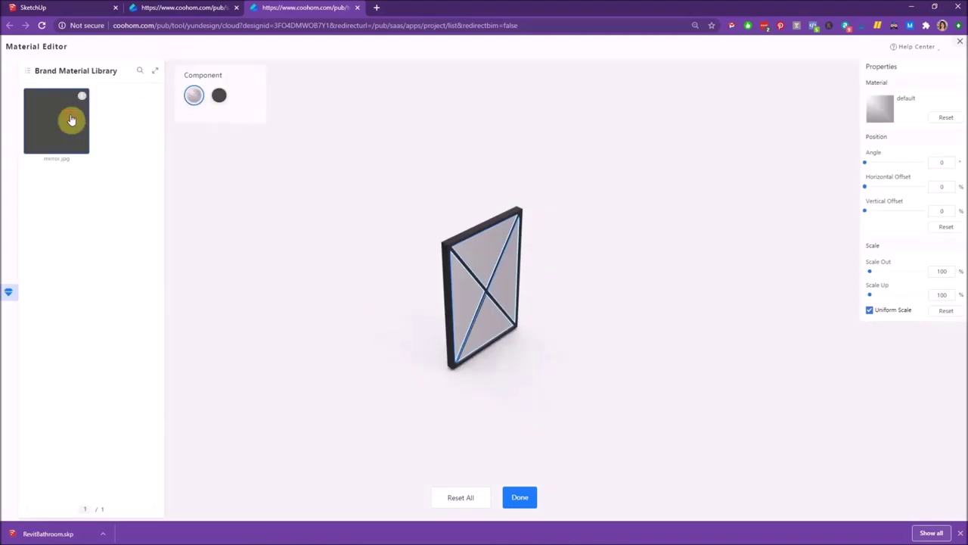
click(71, 121)
click(218, 96)
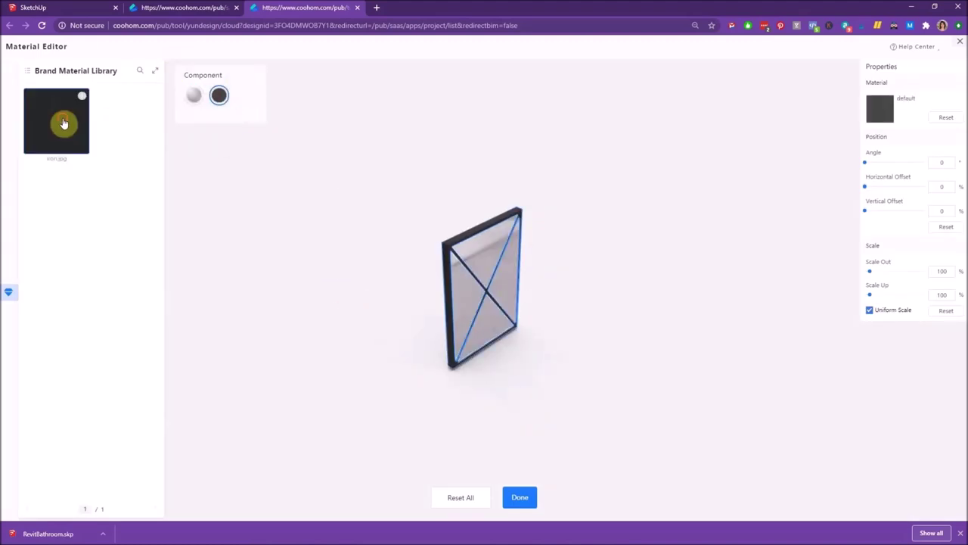
click(63, 121)
click(512, 503)
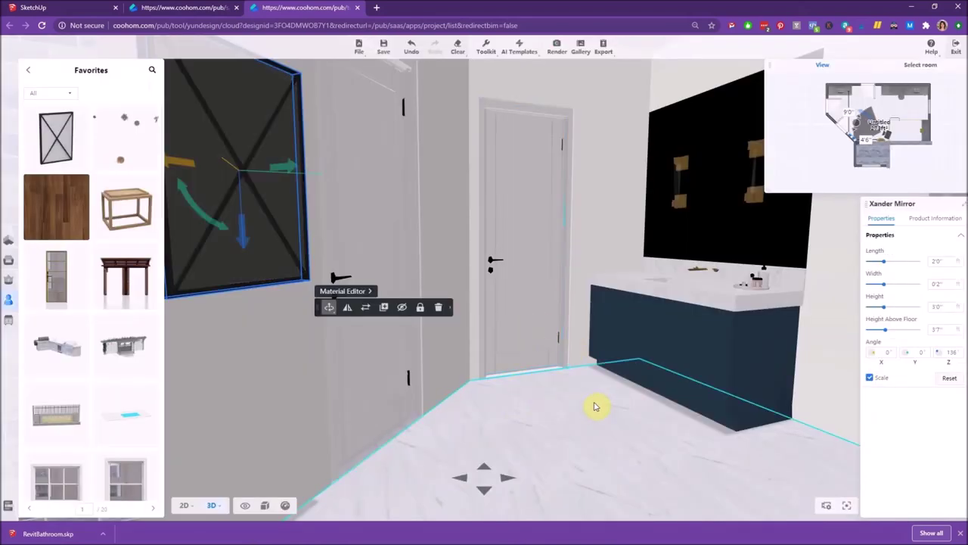
Examine the bathroom in the walk view, covering the mirror wall, tub alcove, glass shower and vanity.
scroll(626, 400, up, 3)
click(606, 374)
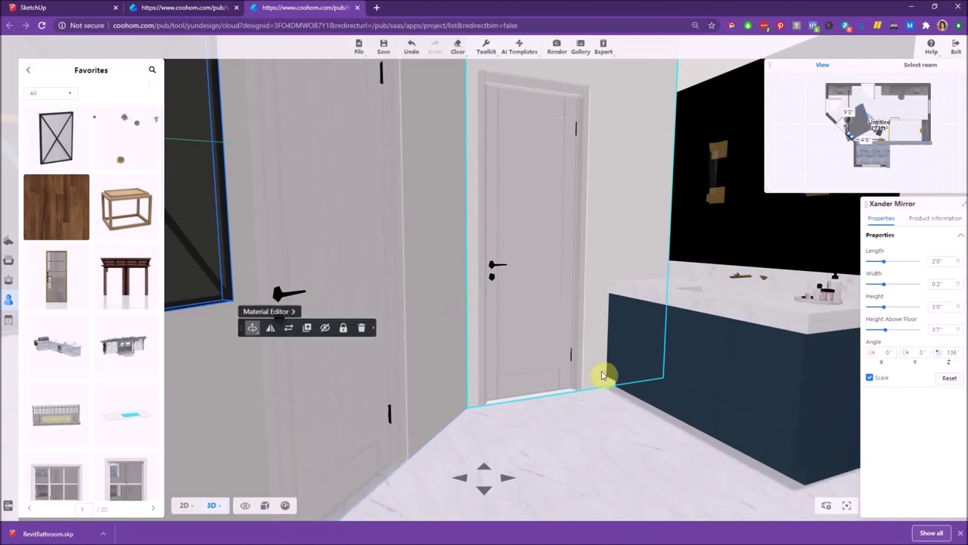
scroll(608, 331, up, 3)
mouse_move(422, 324)
mouse_down()
mouse_move(595, 295)
mouse_move(430, 317)
mouse_up()
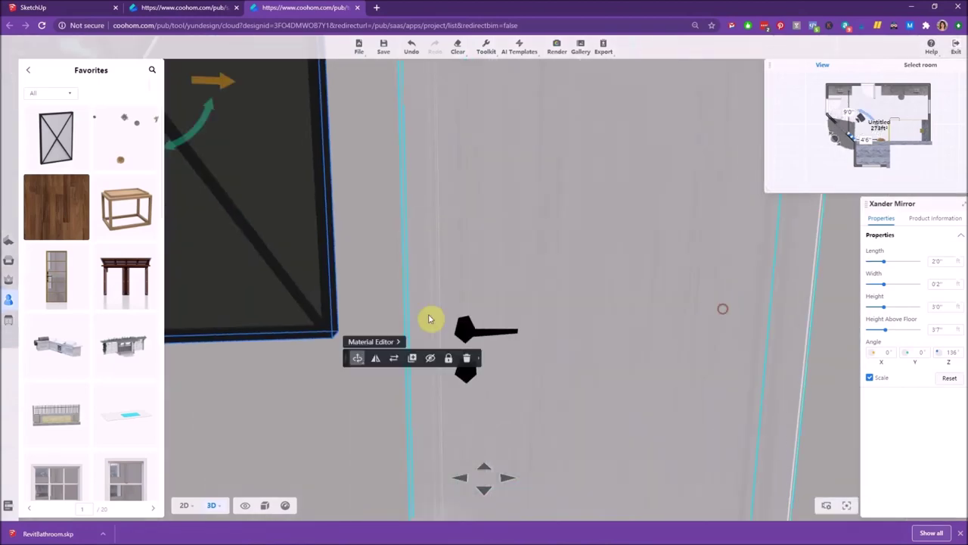
drag(287, 402, 684, 343)
scroll(704, 356, down, 5)
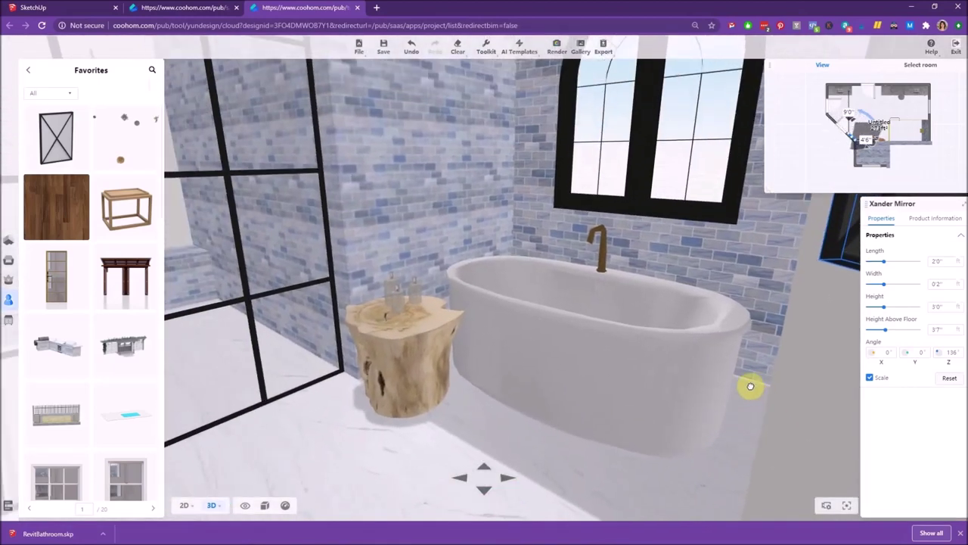
click(614, 366)
scroll(612, 348, down, 4)
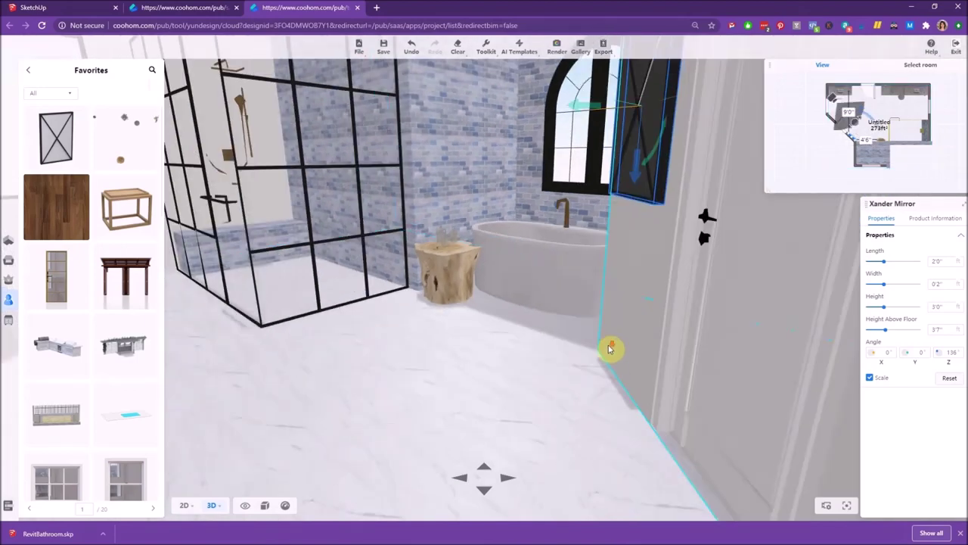
scroll(525, 328, up, 1)
scroll(465, 359, down, 5)
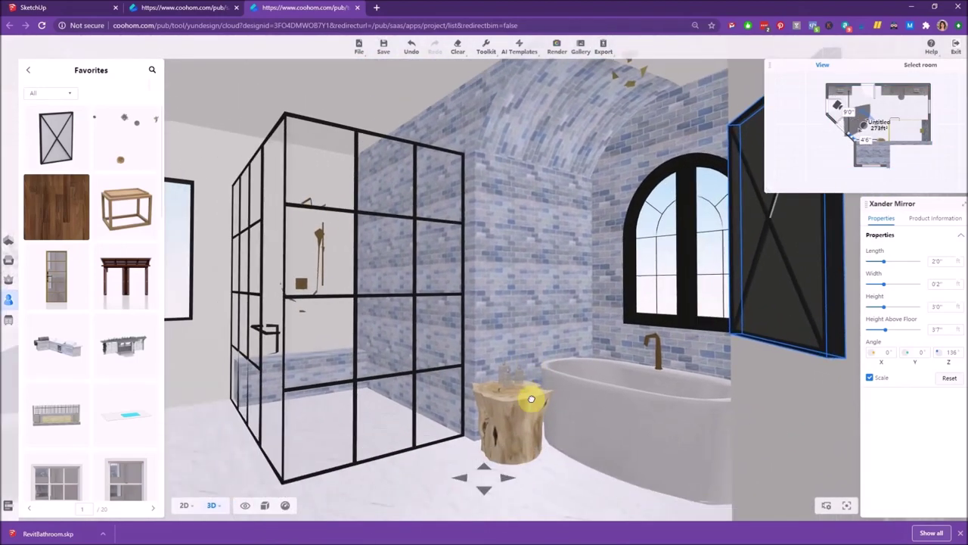
drag(532, 399, 709, 380)
click(708, 380)
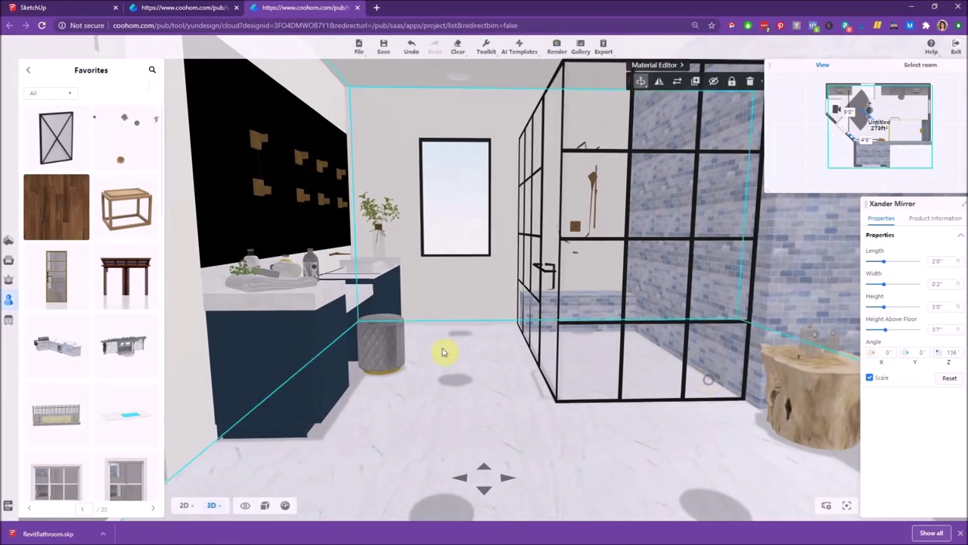
drag(496, 407, 406, 379)
click(407, 378)
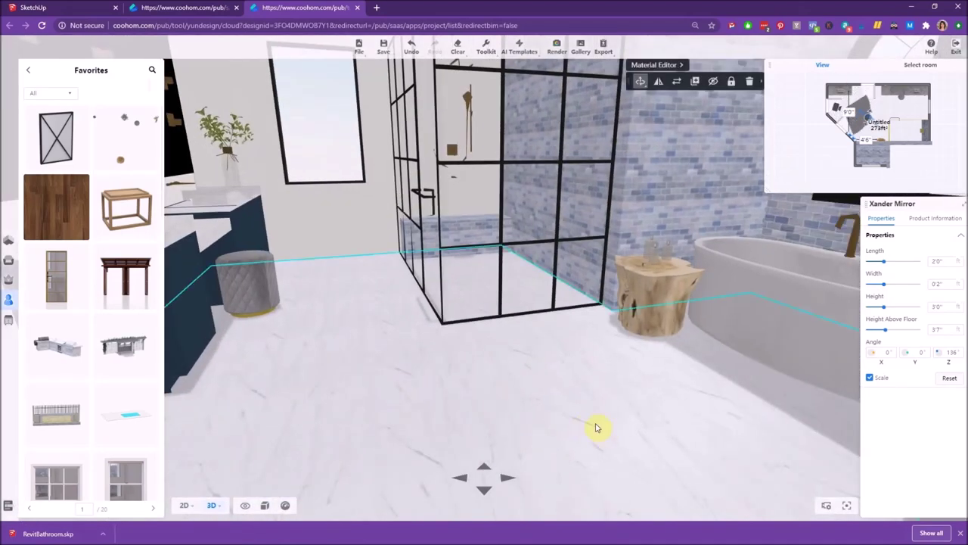
drag(546, 382, 492, 401)
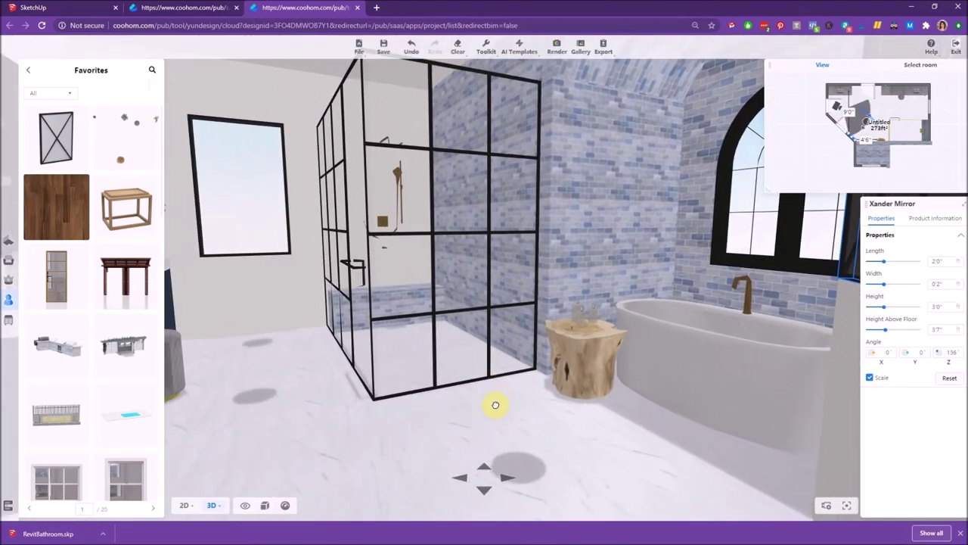
click(493, 402)
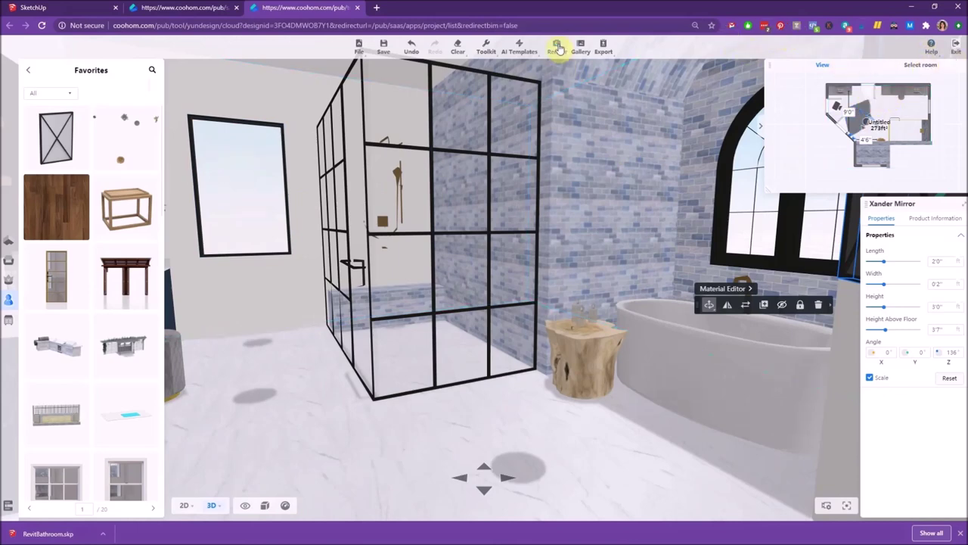
Render the front view at Standard 1280*720 with Natural Daylight 3.0, and review the finished image in the gallery.
click(558, 47)
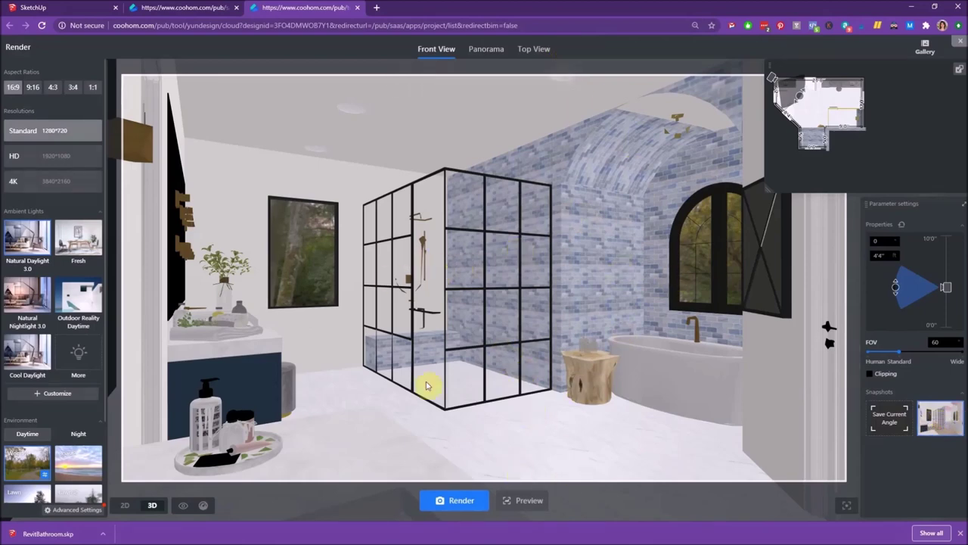
click(469, 505)
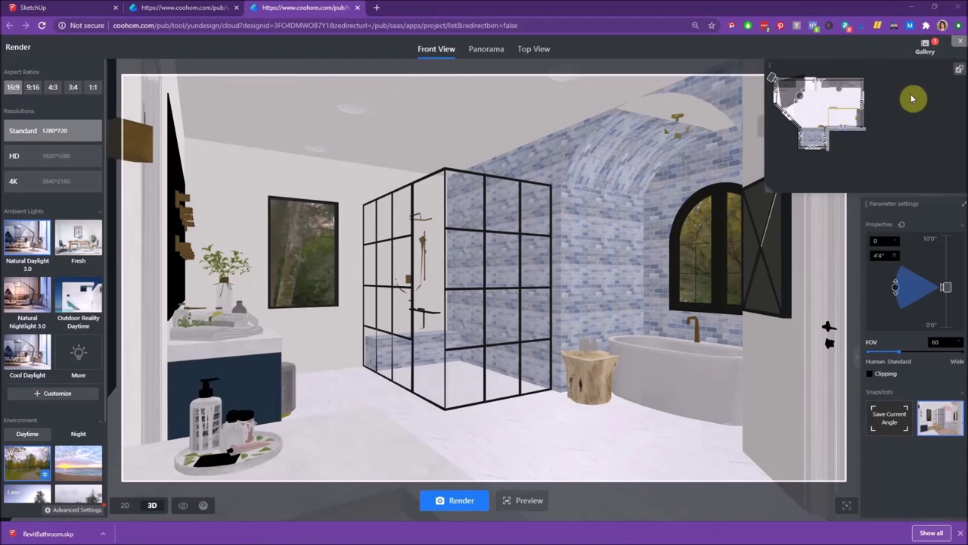
mouse_move(924, 49)
click(805, 80)
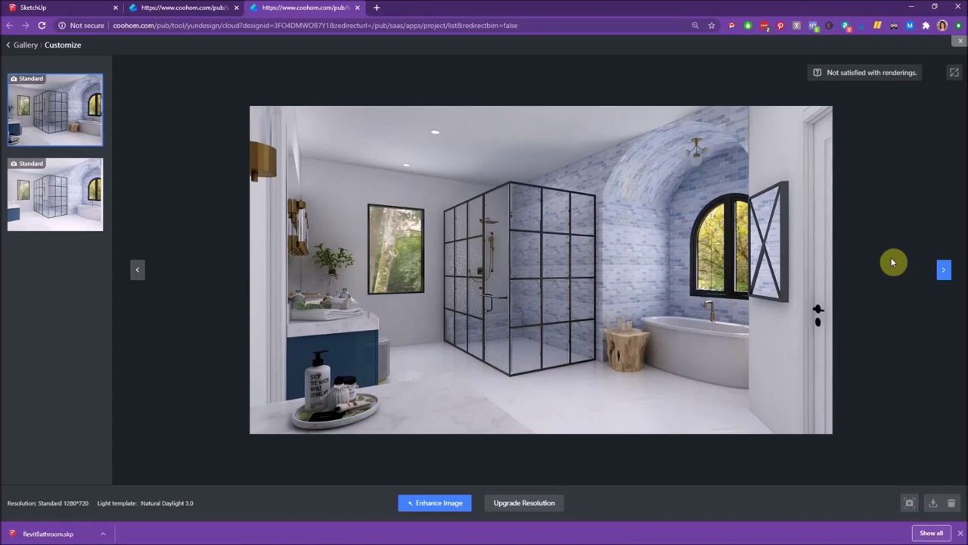
click(960, 46)
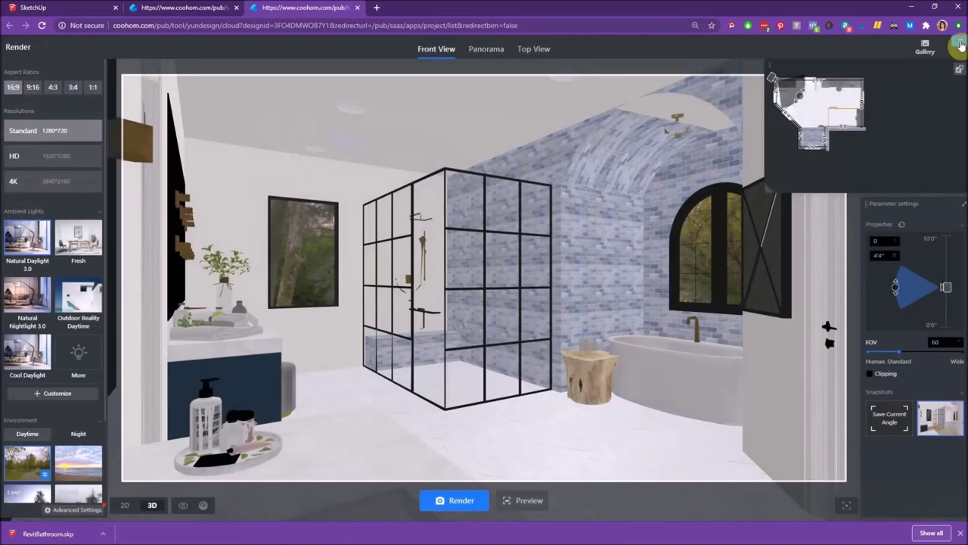
click(960, 45)
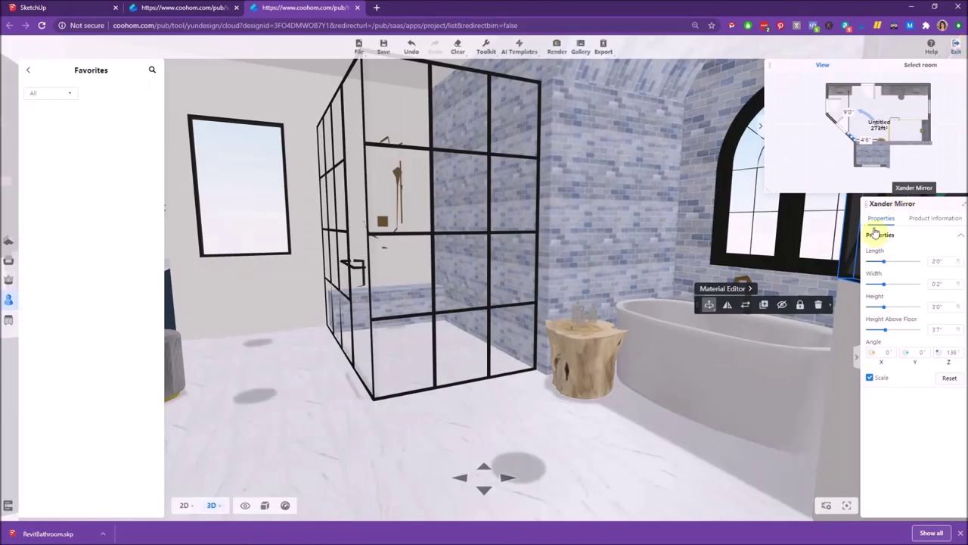
Apply a white light-emitting material from the Luminous Material library to the glass shades of the tub alcove's ceiling light.
scroll(681, 288, down, 4)
click(558, 199)
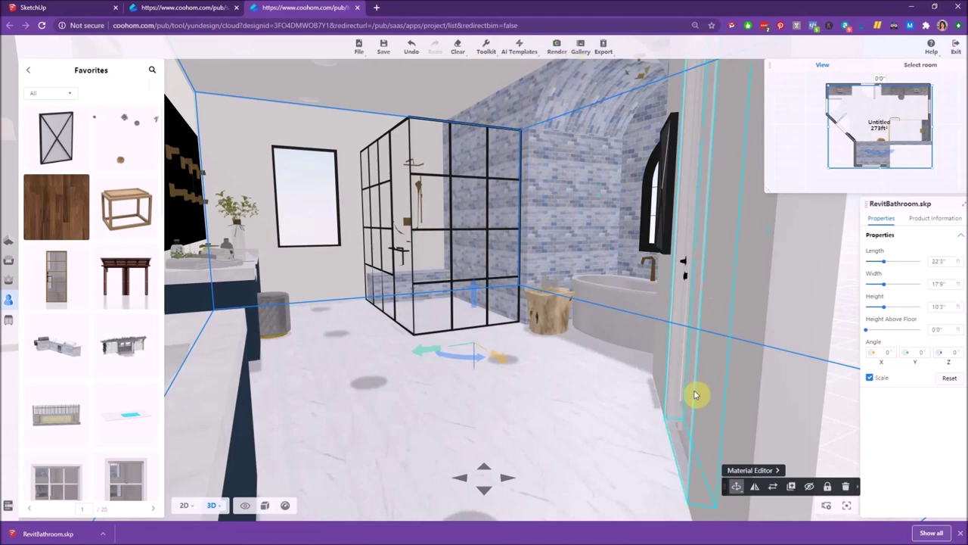
click(755, 471)
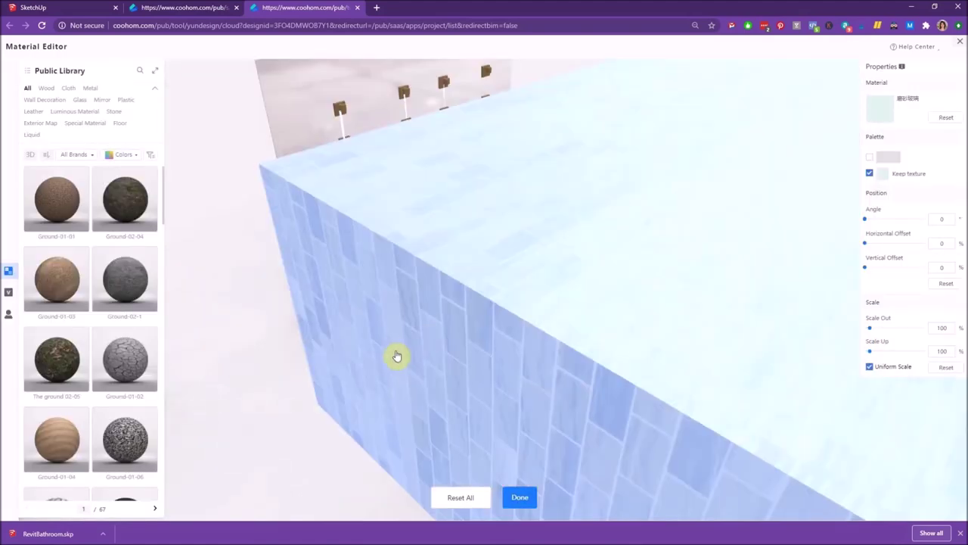
drag(396, 355, 788, 280)
click(714, 127)
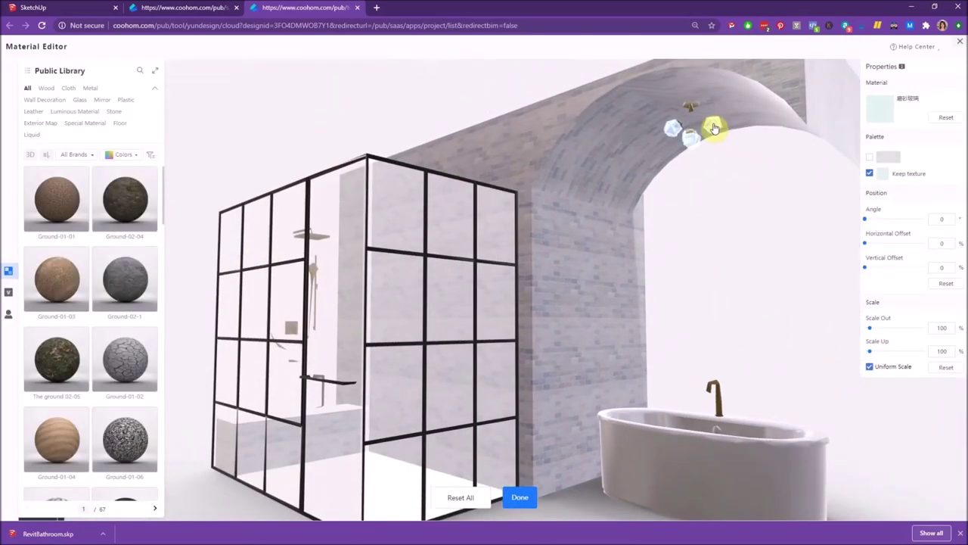
click(75, 111)
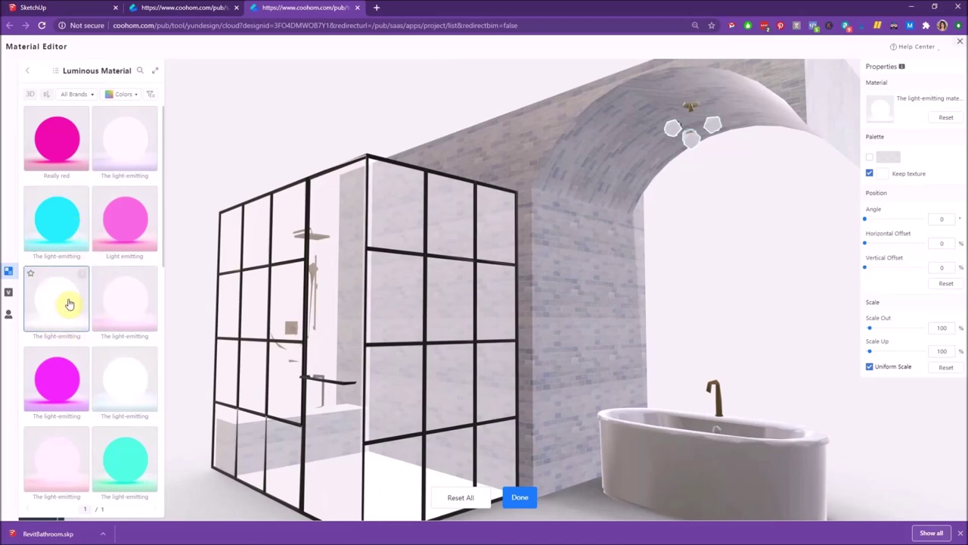
click(80, 333)
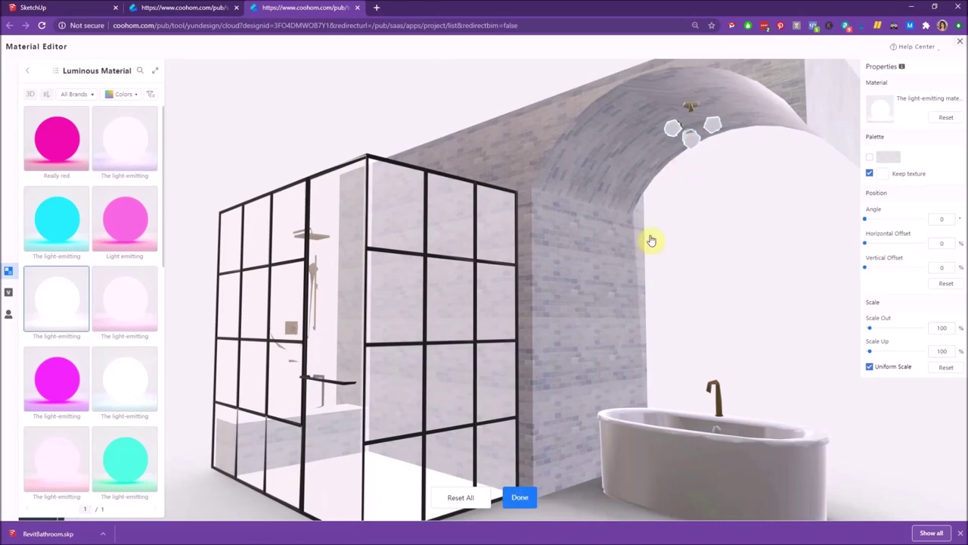
click(524, 498)
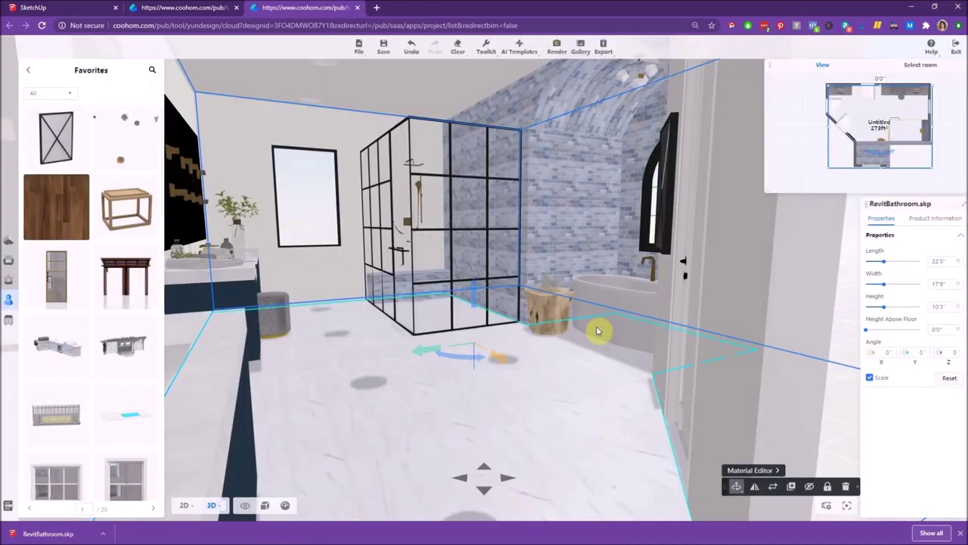
Raise the Xander Mirror to 4'5" above the floor and shift it slightly along the angled wall toward the door.
double_click(322, 327)
double_click(599, 429)
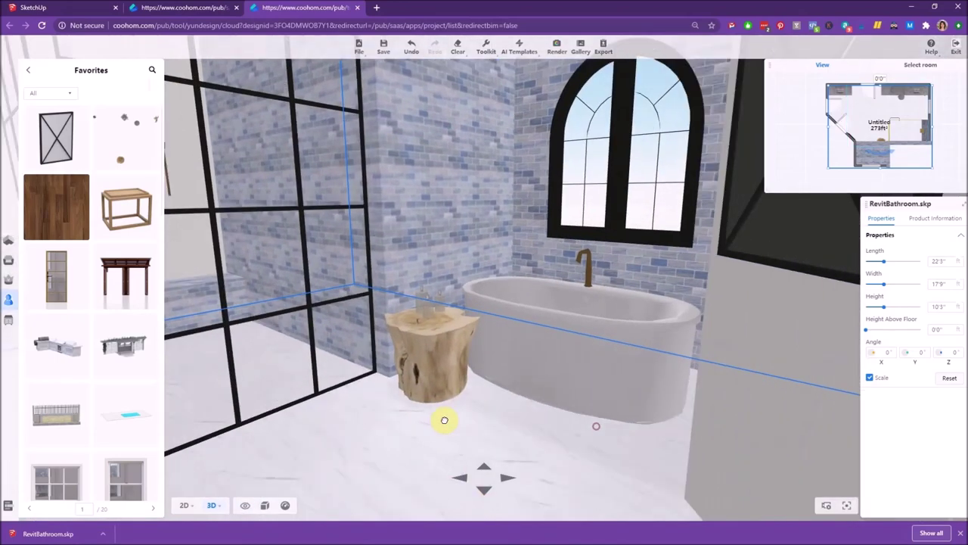
click(504, 320)
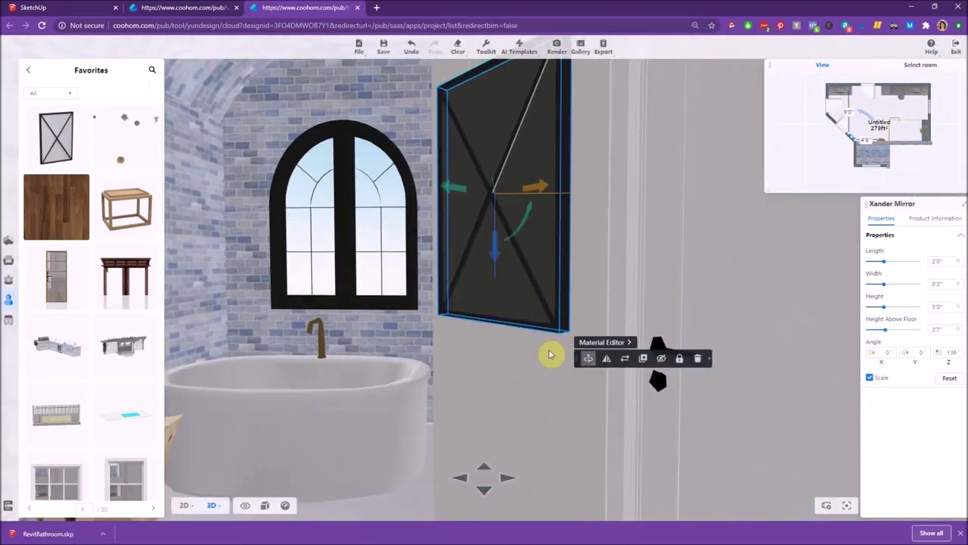
scroll(551, 354, down, 3)
drag(493, 294, 490, 263)
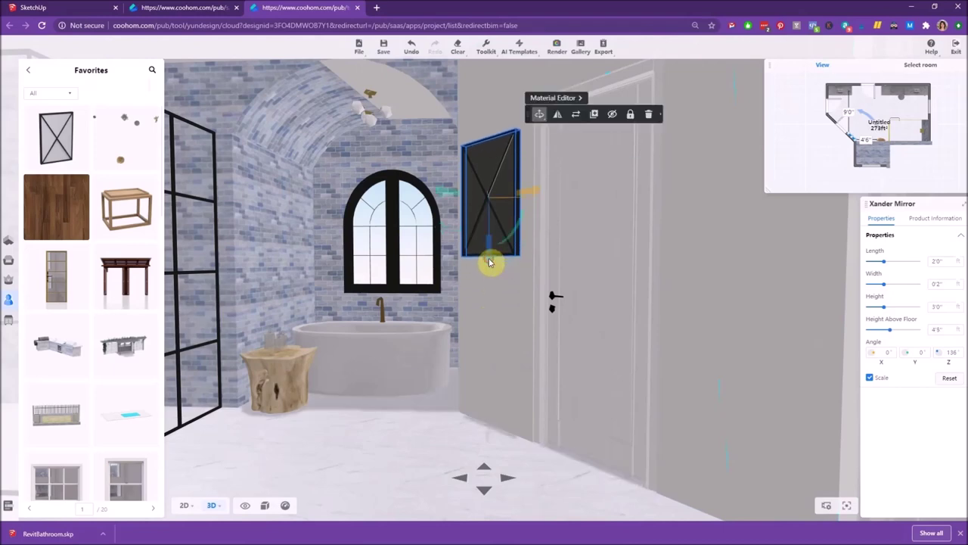
drag(533, 194, 540, 195)
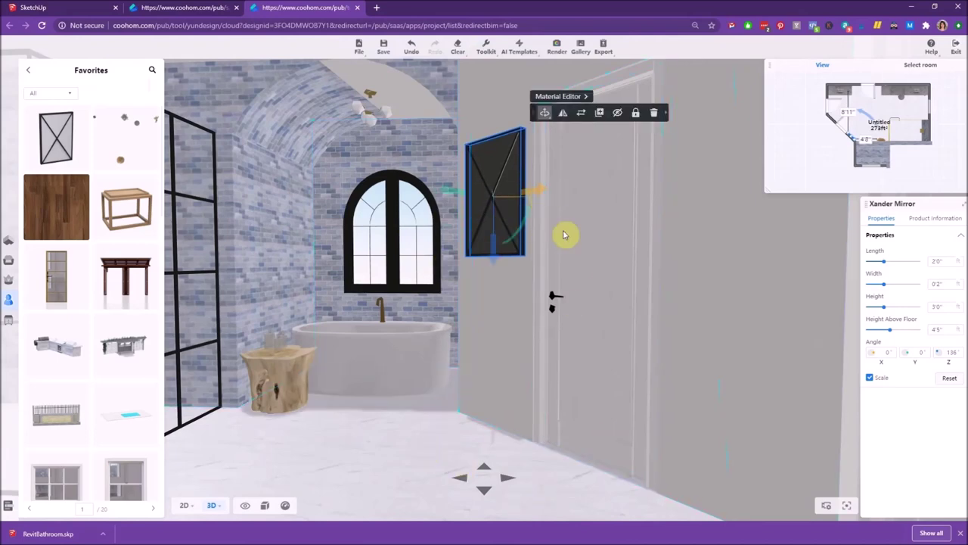
drag(358, 426, 556, 349)
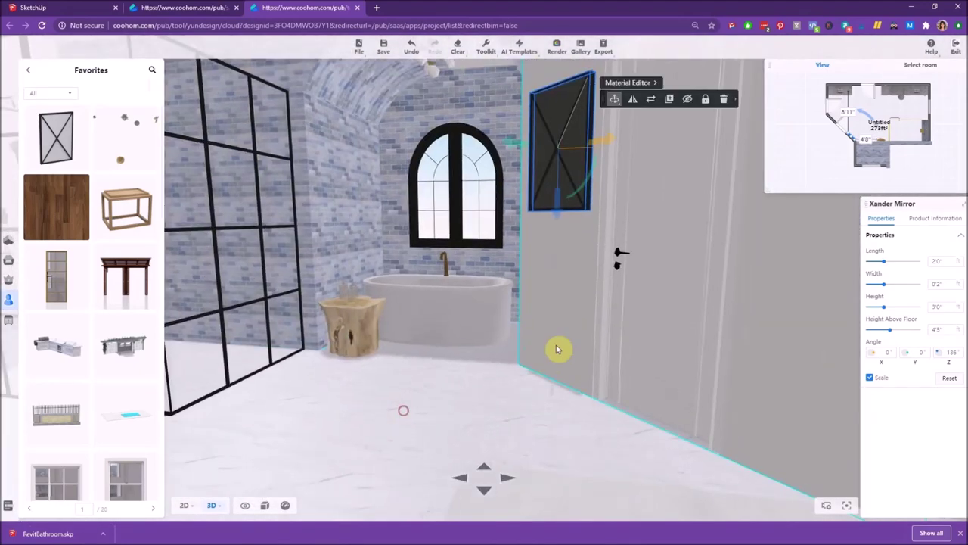
Check in the floor plan how the Xander Mirror sits against the angled wall beside the tub alcove.
click(184, 505)
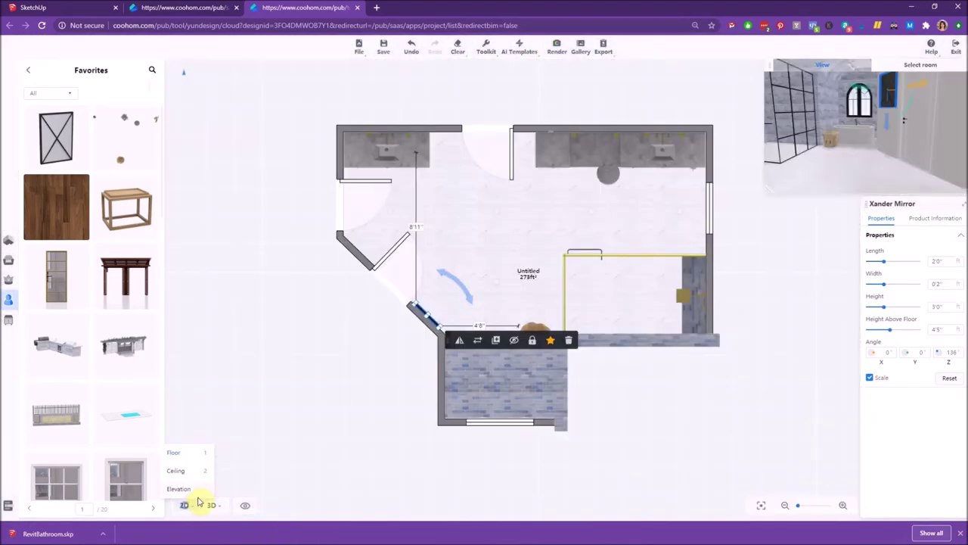
scroll(439, 333, up, 10)
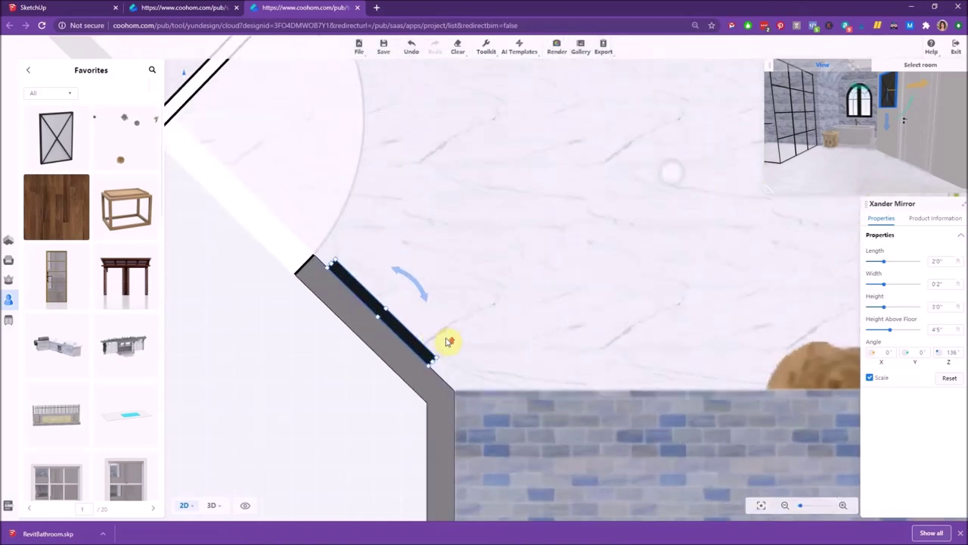
scroll(469, 416, up, 5)
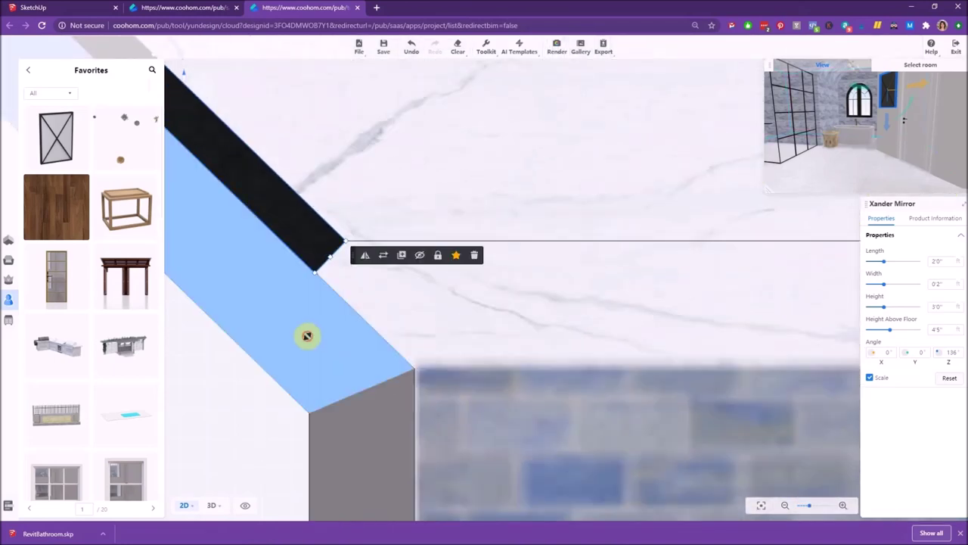
click(308, 335)
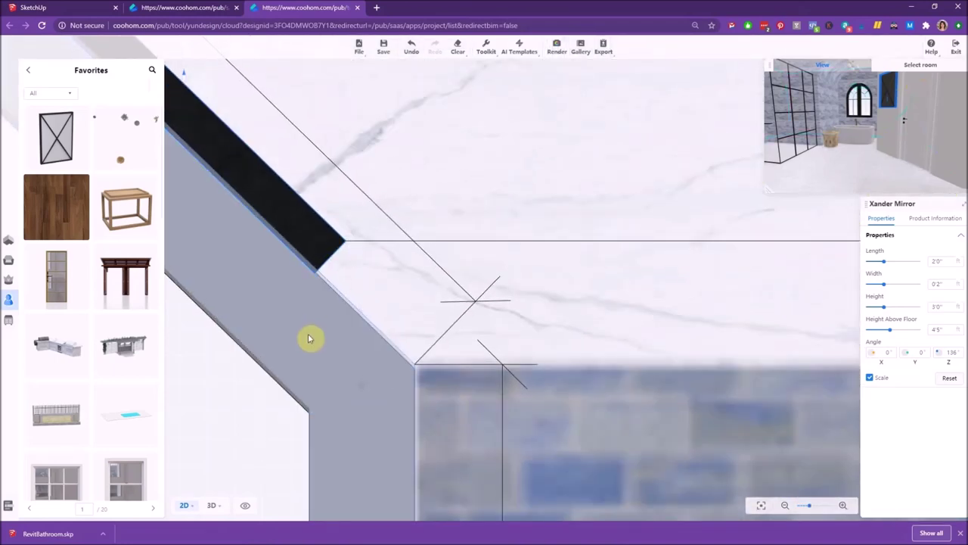
click(308, 339)
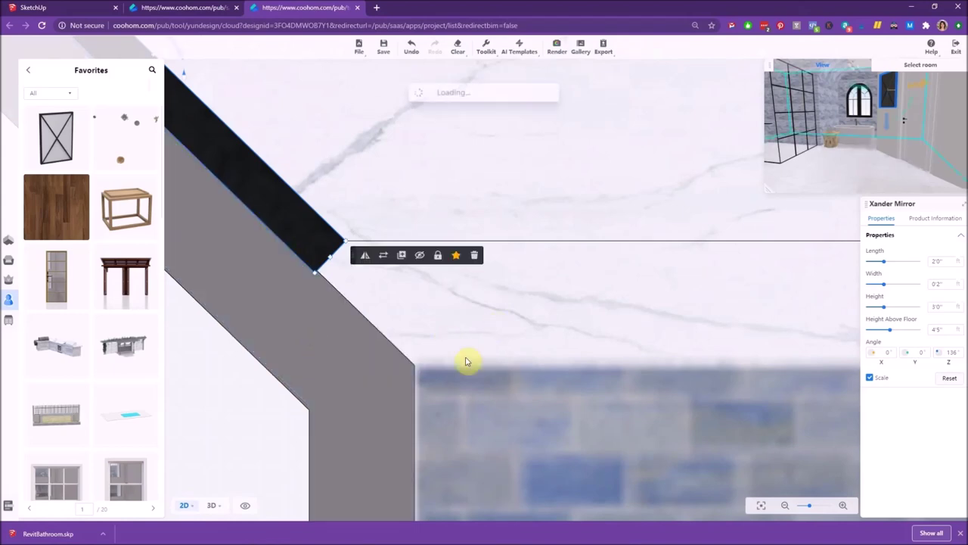
scroll(547, 309, down, 5)
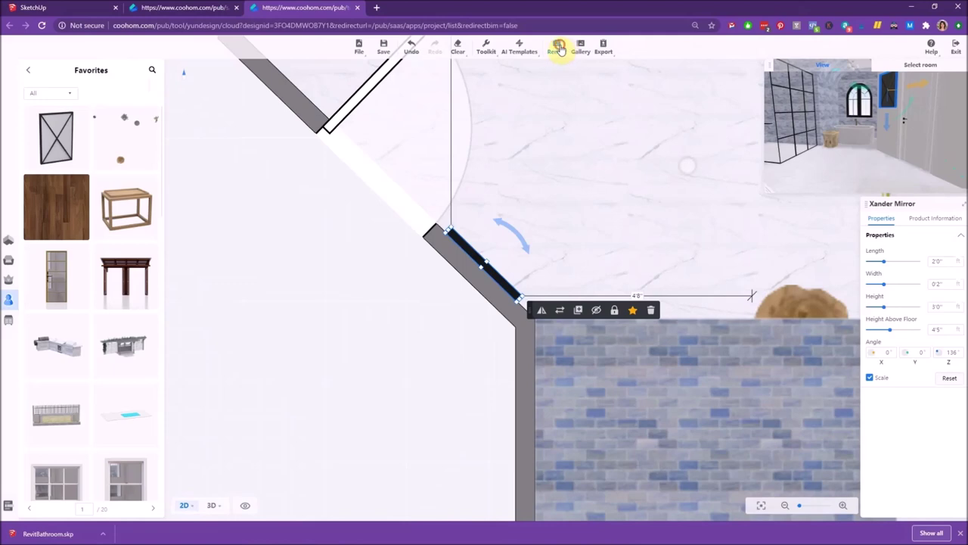
Set the render environment to Lawn and create a custom lighting scheme from the Natural Daylight 3.0 template.
click(559, 49)
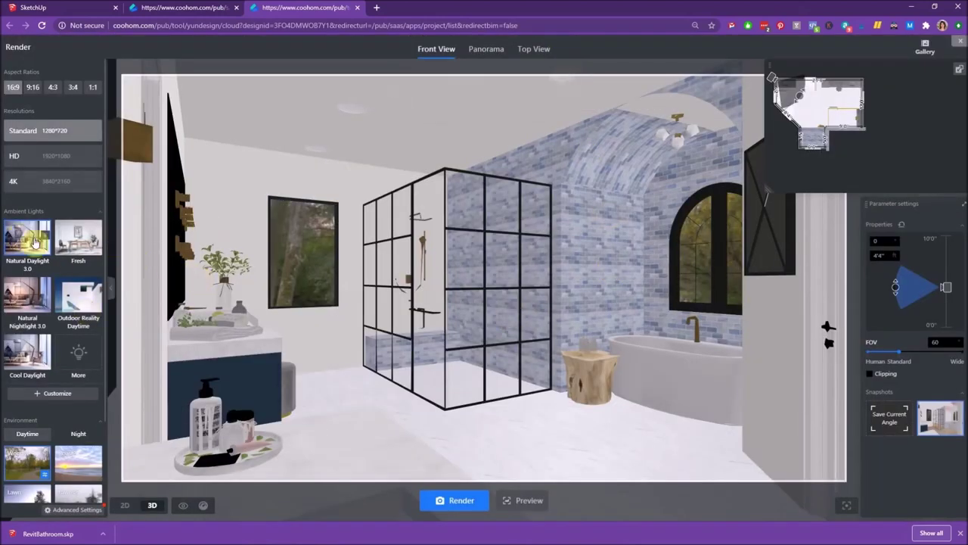
scroll(68, 305, down, 1)
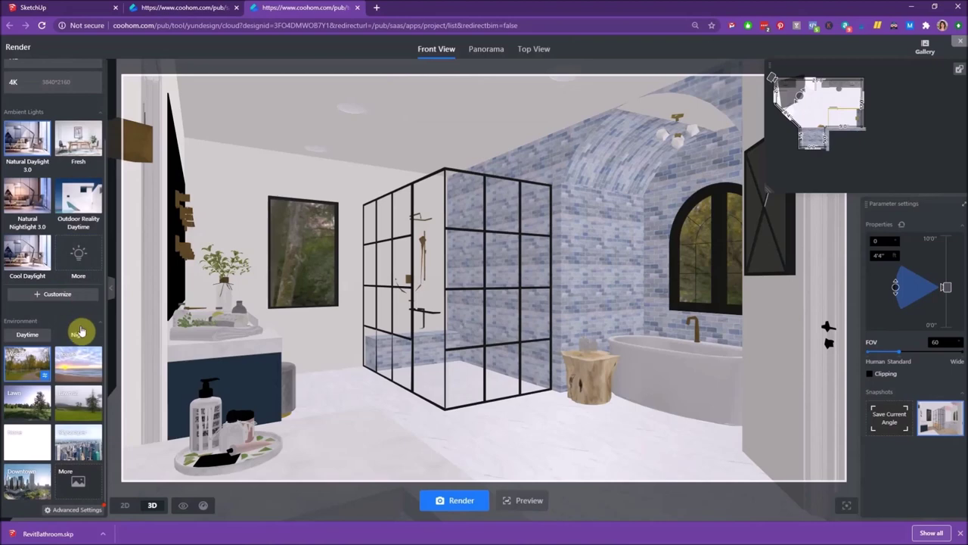
click(10, 412)
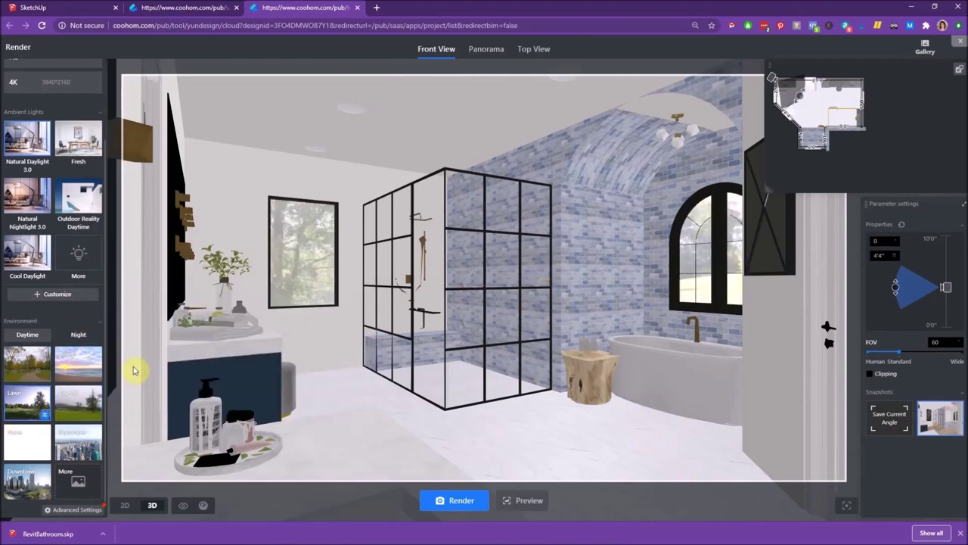
click(42, 295)
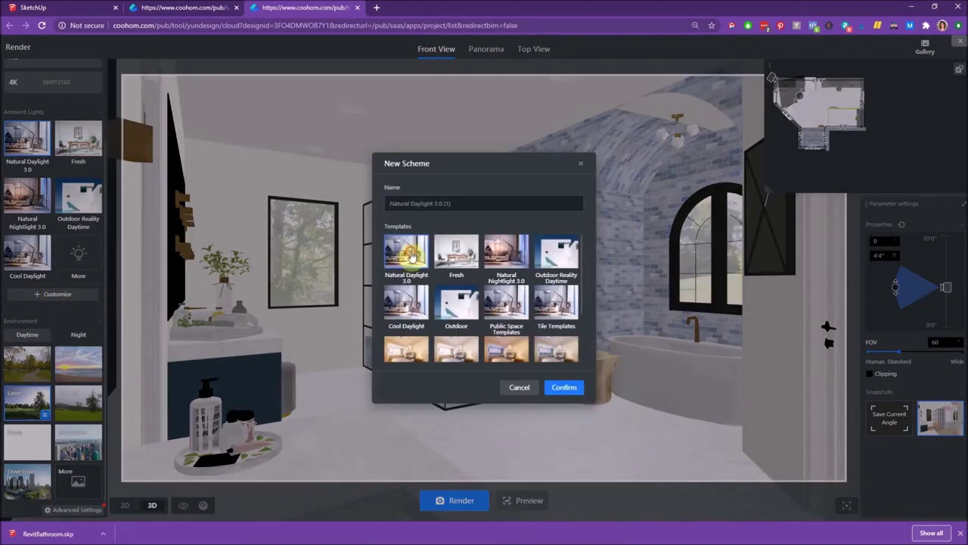
click(572, 392)
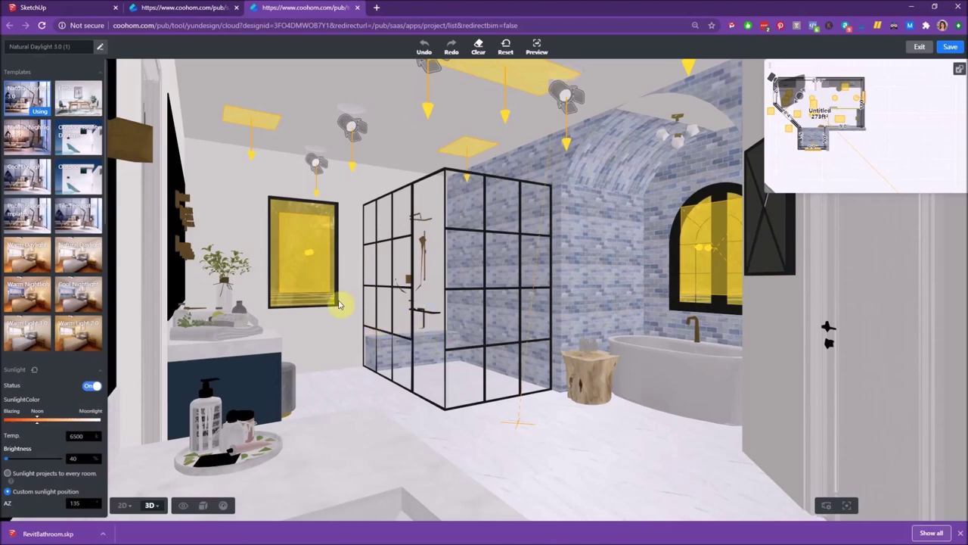
Aim the custom sunlight at the tub alcove's window with azimuth 77 and elevation 33.
scroll(79, 367, down, 2)
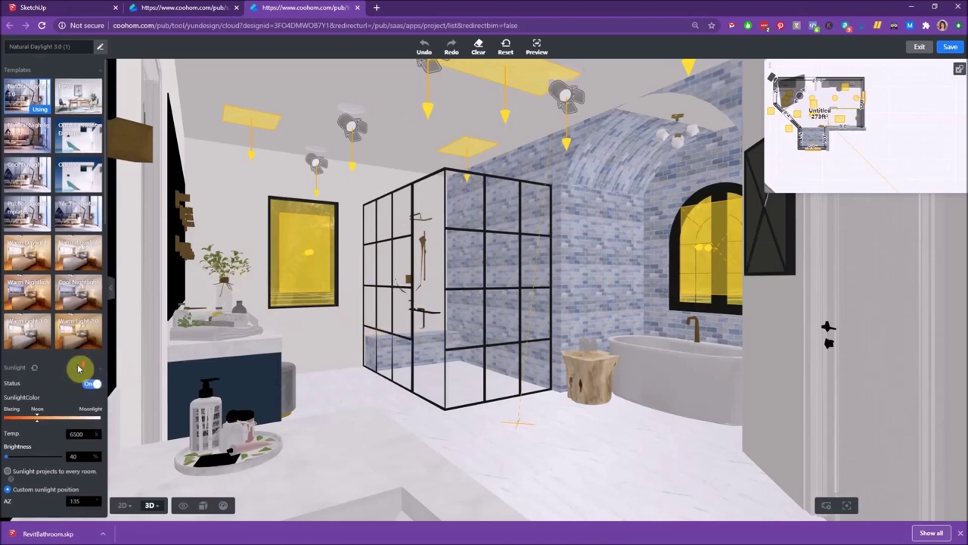
scroll(48, 389, down, 4)
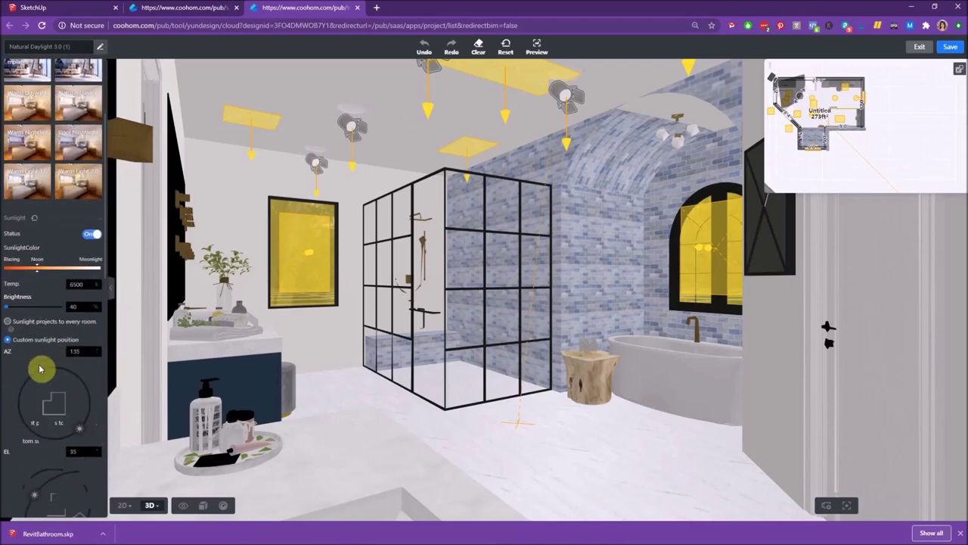
scroll(60, 355, down, 4)
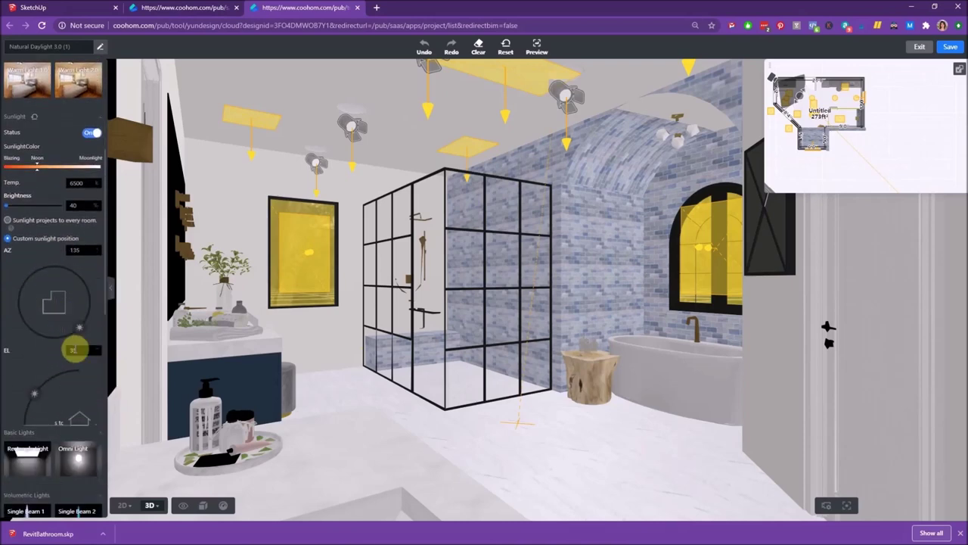
click(123, 505)
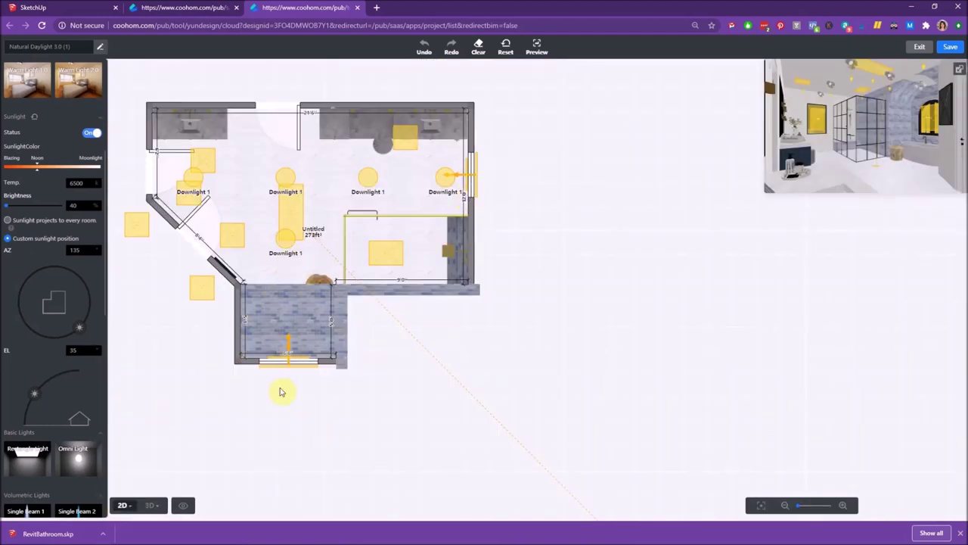
scroll(469, 405, down, 2)
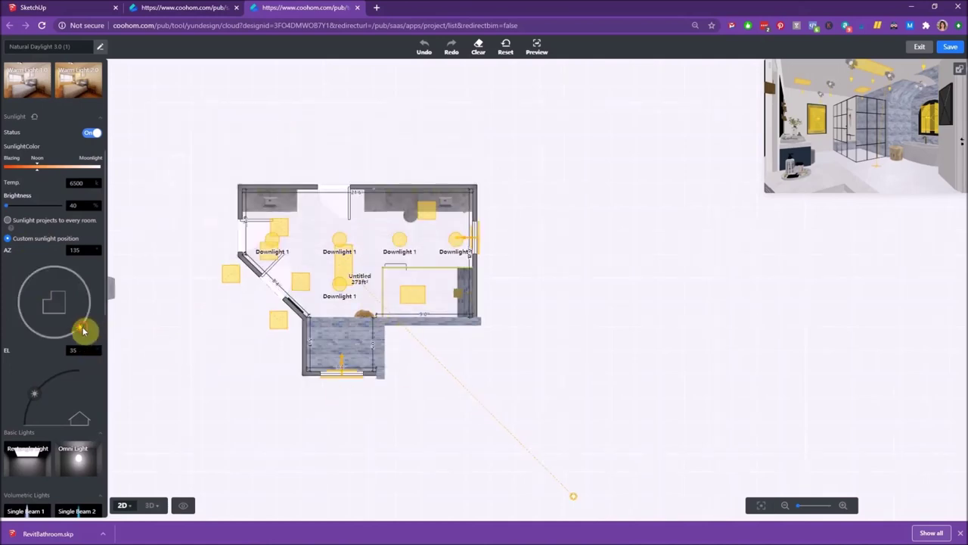
drag(83, 330, 51, 338)
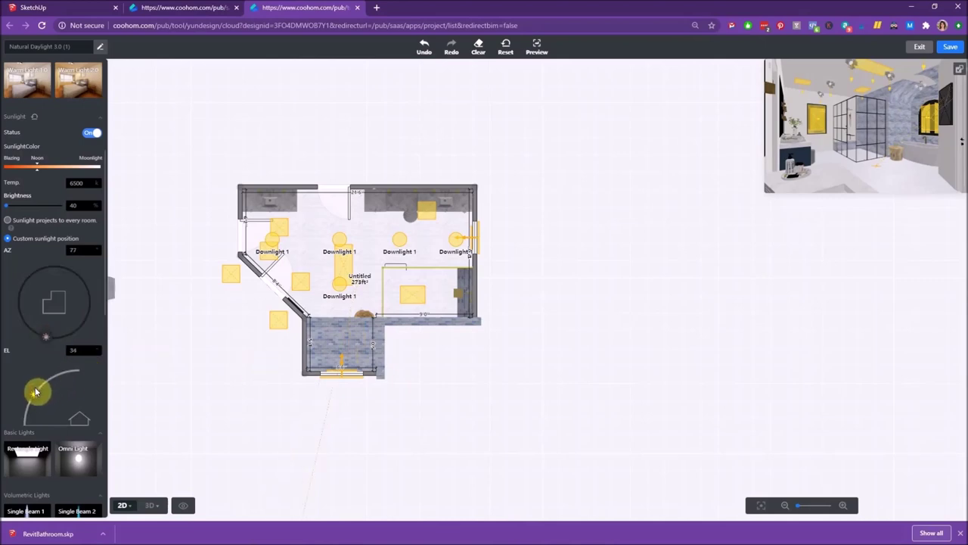
drag(41, 387, 37, 389)
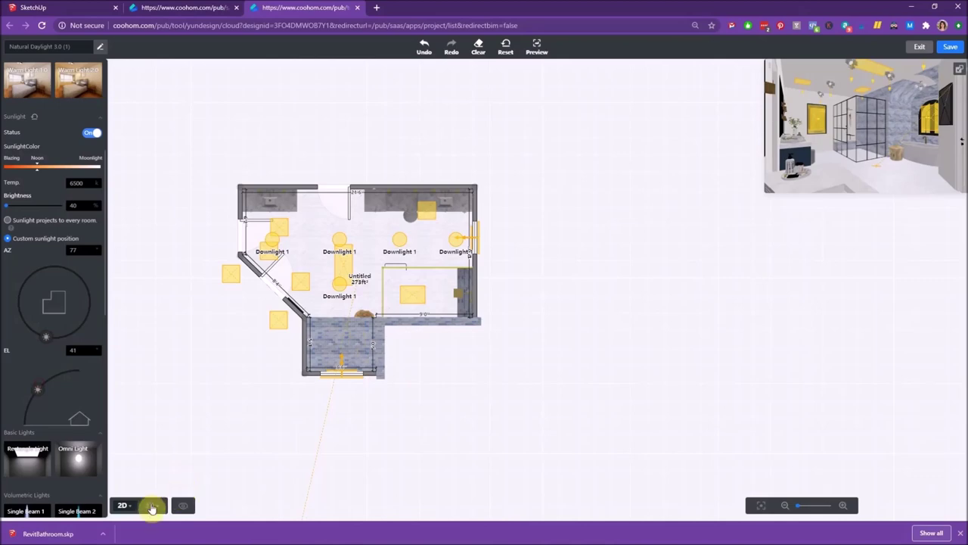
click(151, 507)
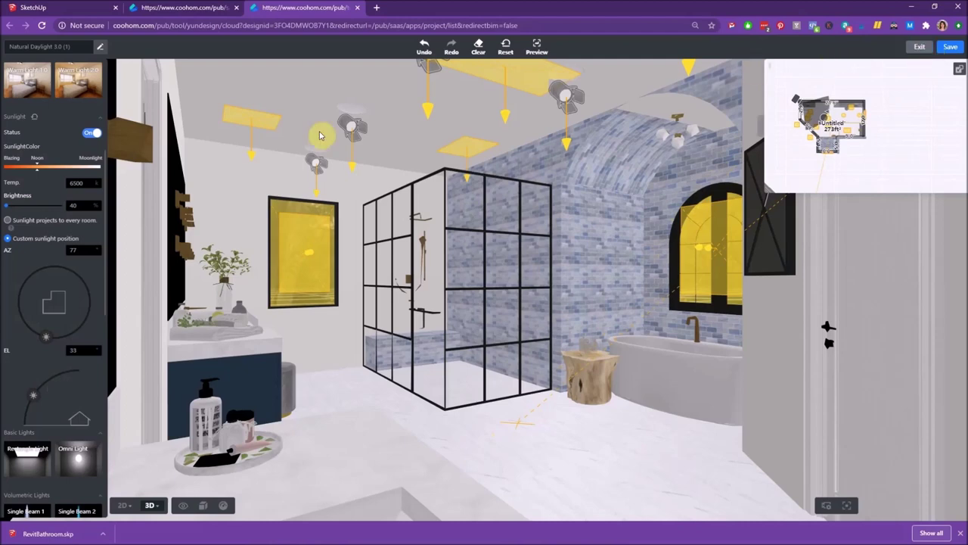
Review a ceiling downlight's properties, save the custom lighting scheme and render the front view with it at Standard 1280*720.
click(318, 162)
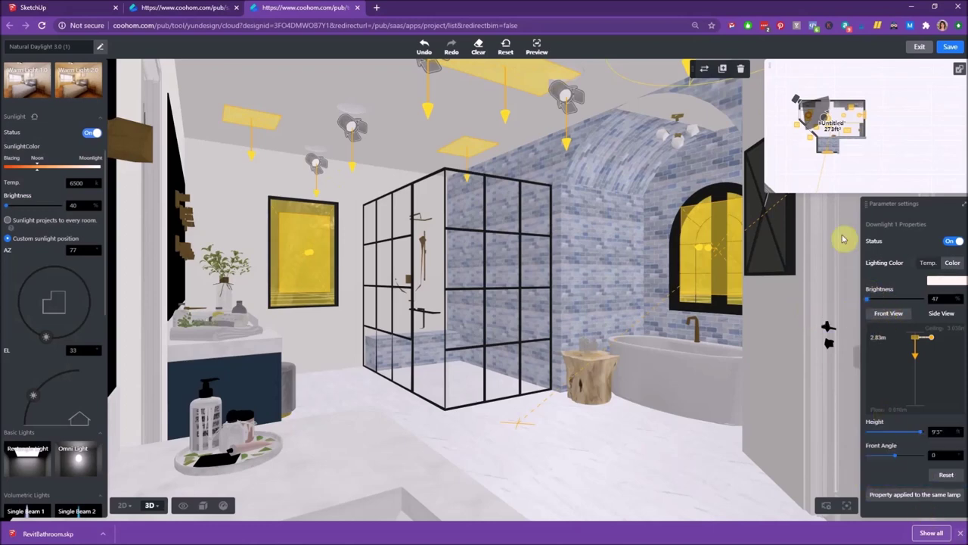
click(950, 49)
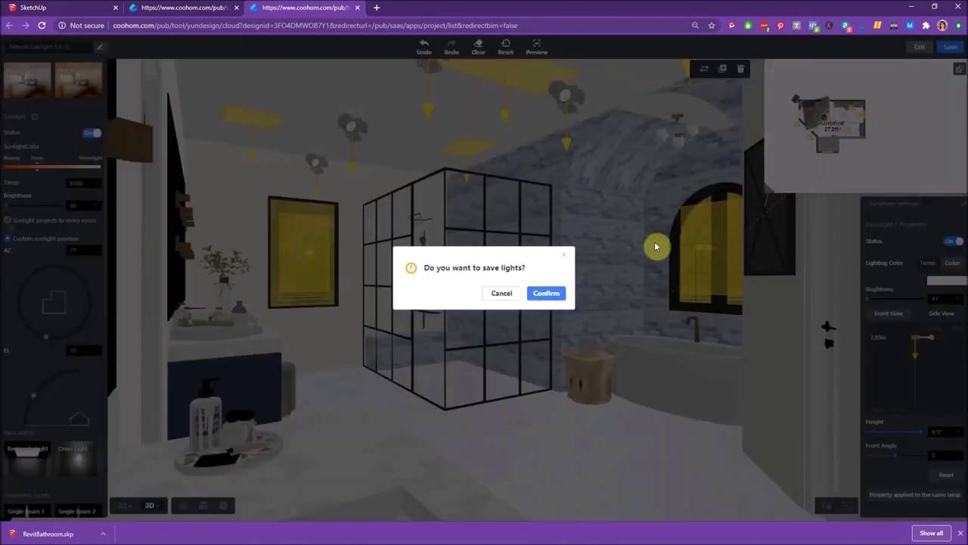
click(551, 292)
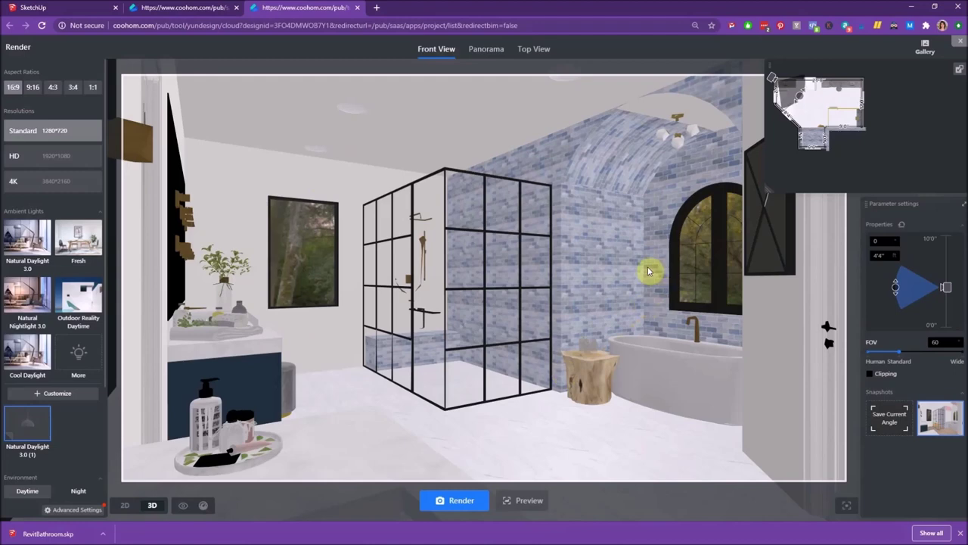
click(461, 503)
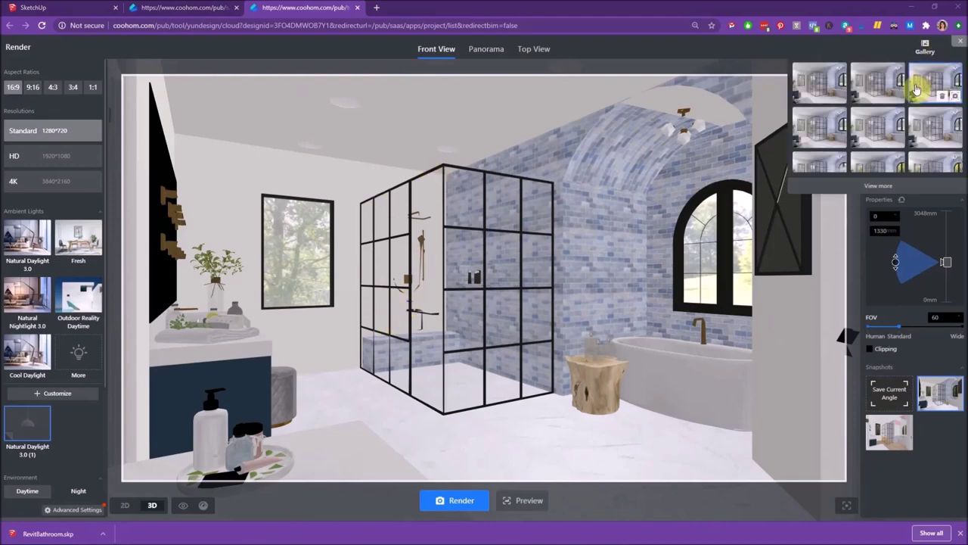
Leave the render view and open the bathroom in the Construction advanced tool.
click(960, 44)
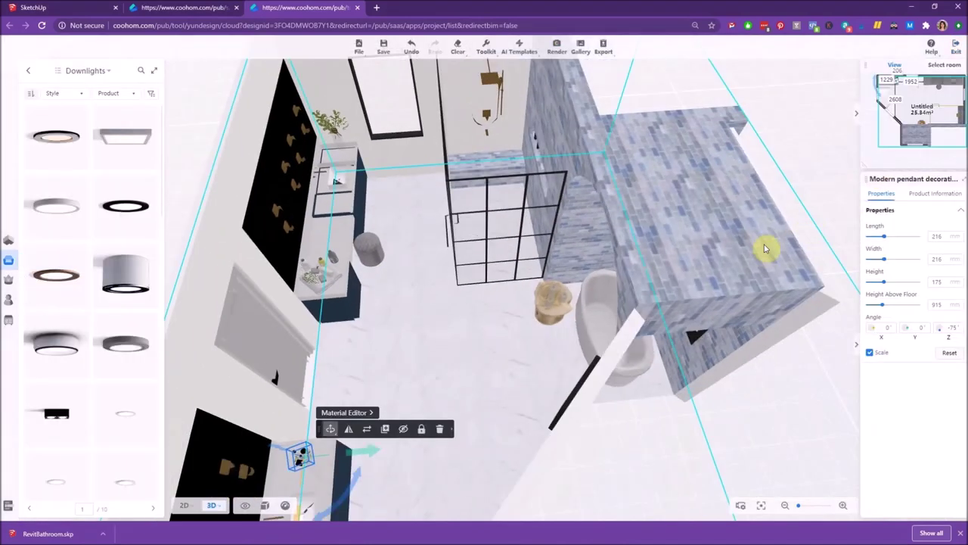
drag(577, 378, 439, 119)
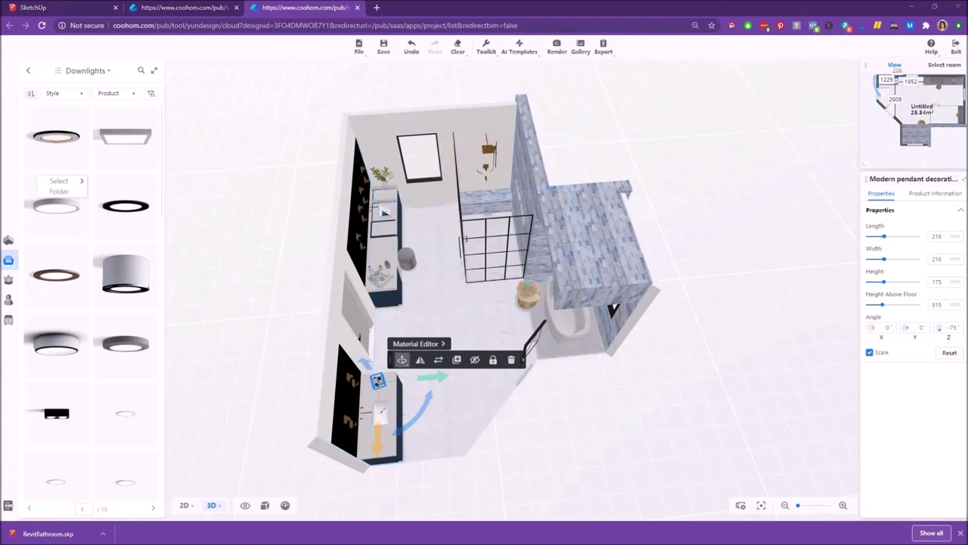
mouse_move(11, 318)
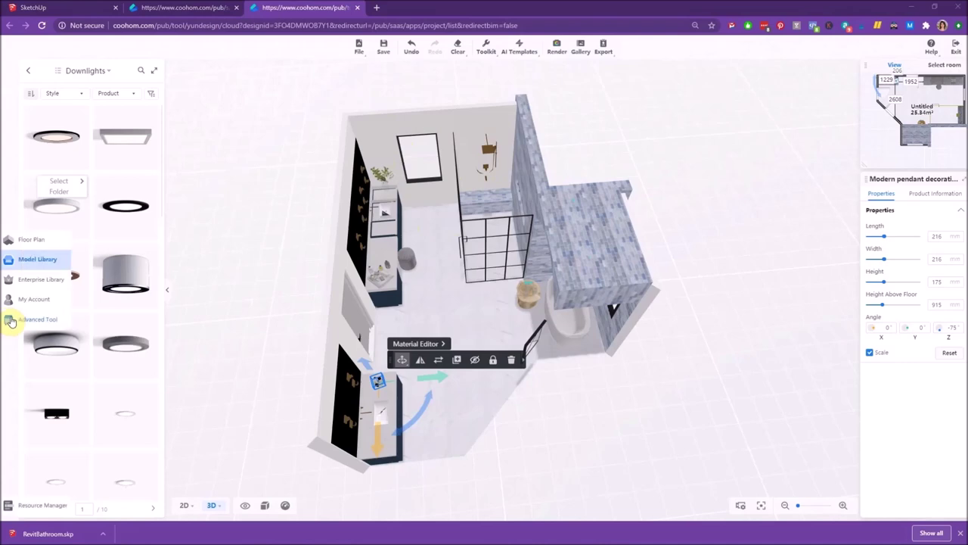
click(9, 324)
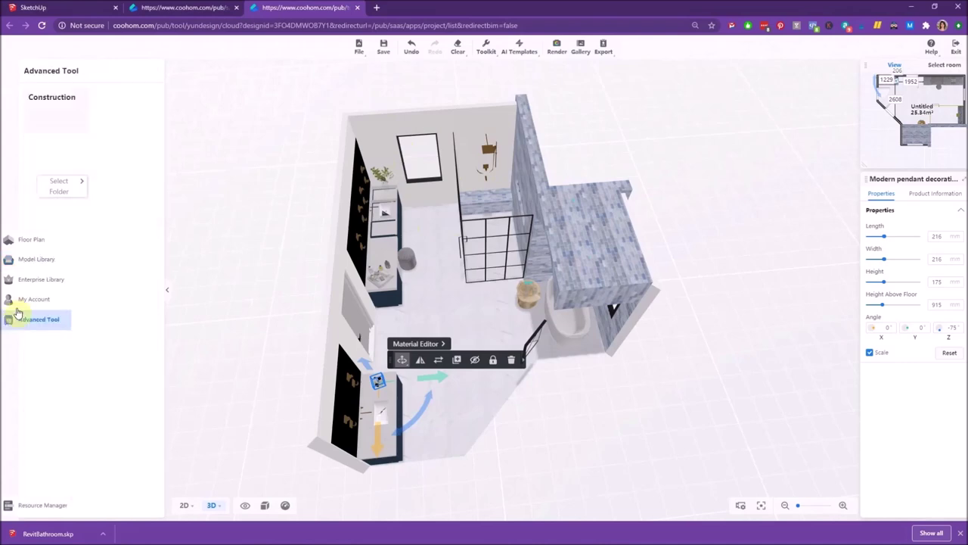
click(56, 114)
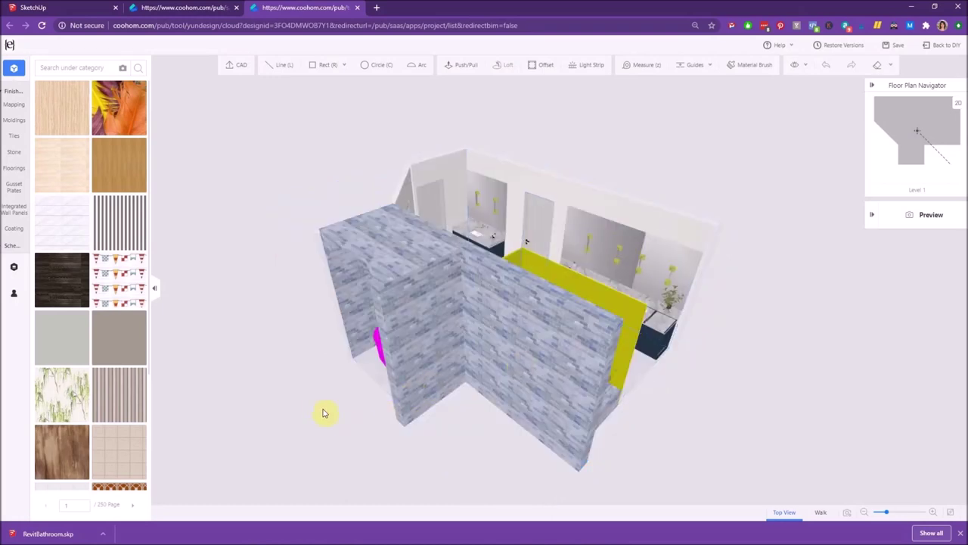
Draw a rectangle on the window wall from the upper shower corner down to the glass partition to separate the shower's wall area.
drag(325, 410, 699, 438)
scroll(418, 108, up, 2)
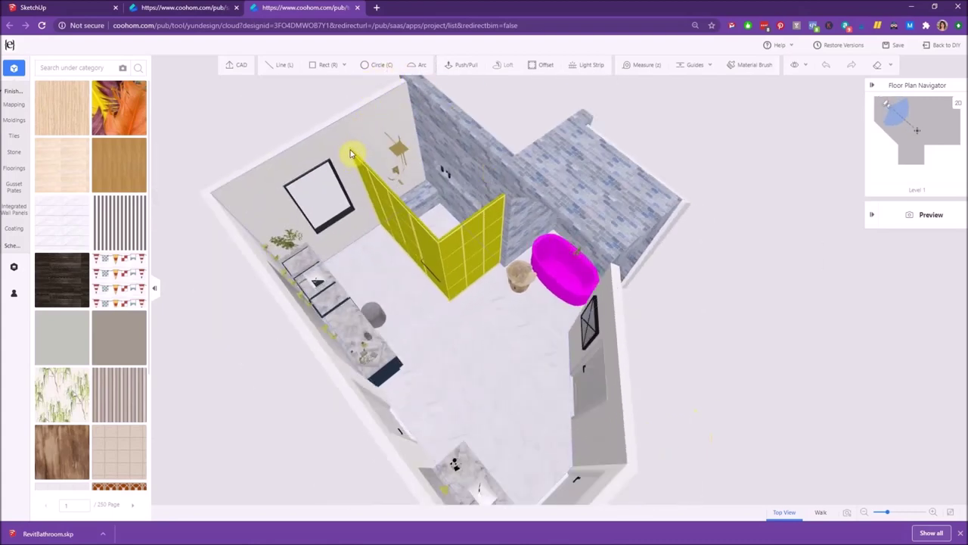
click(319, 65)
click(411, 78)
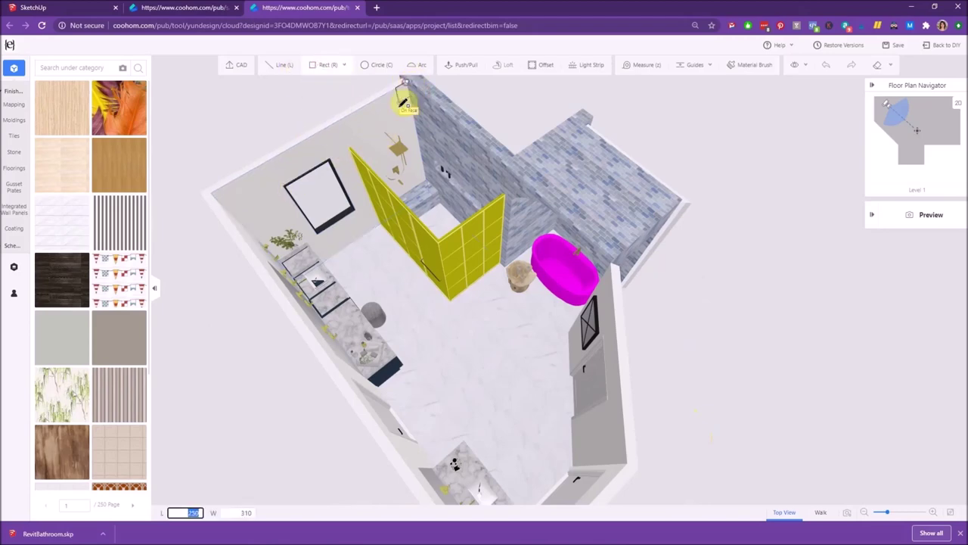
scroll(407, 172, up, 3)
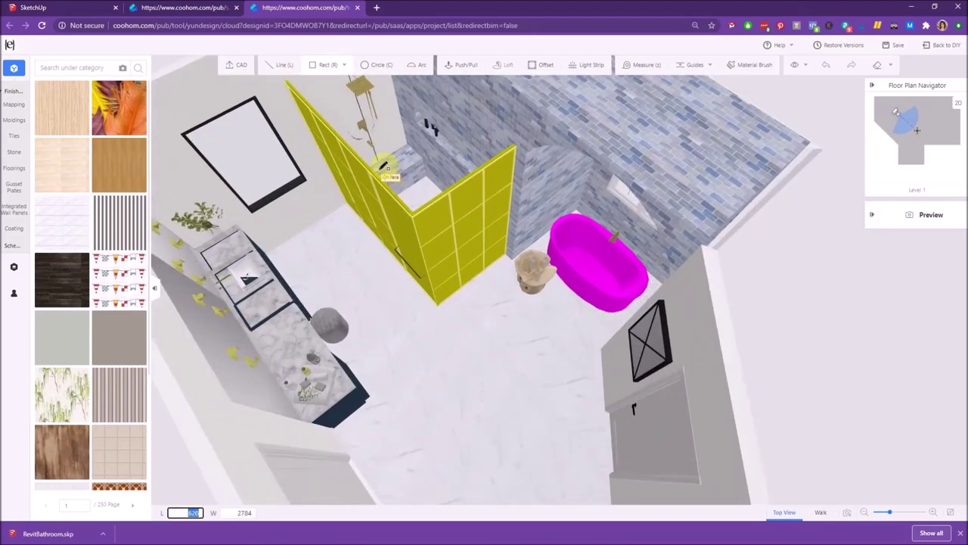
scroll(423, 188, down, 3)
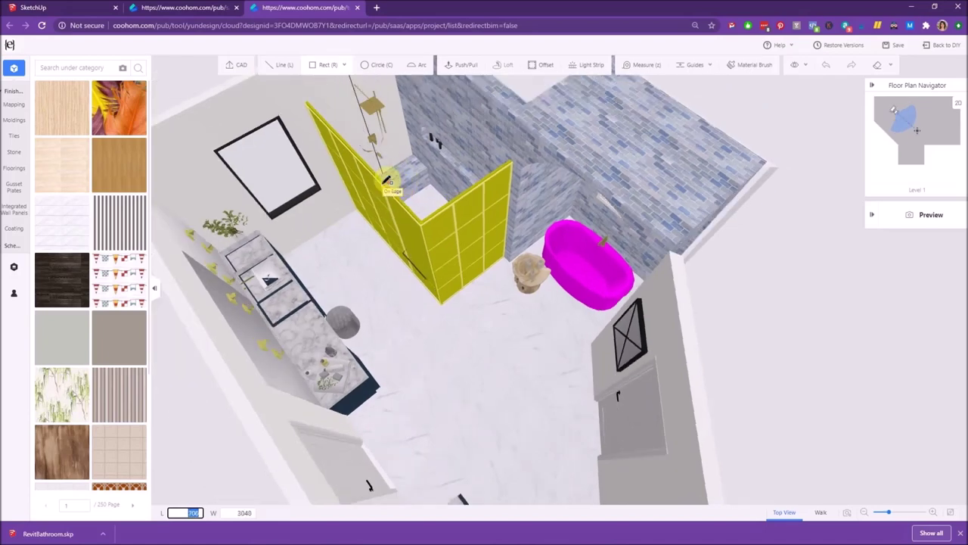
middle_drag(448, 191, 281, 217)
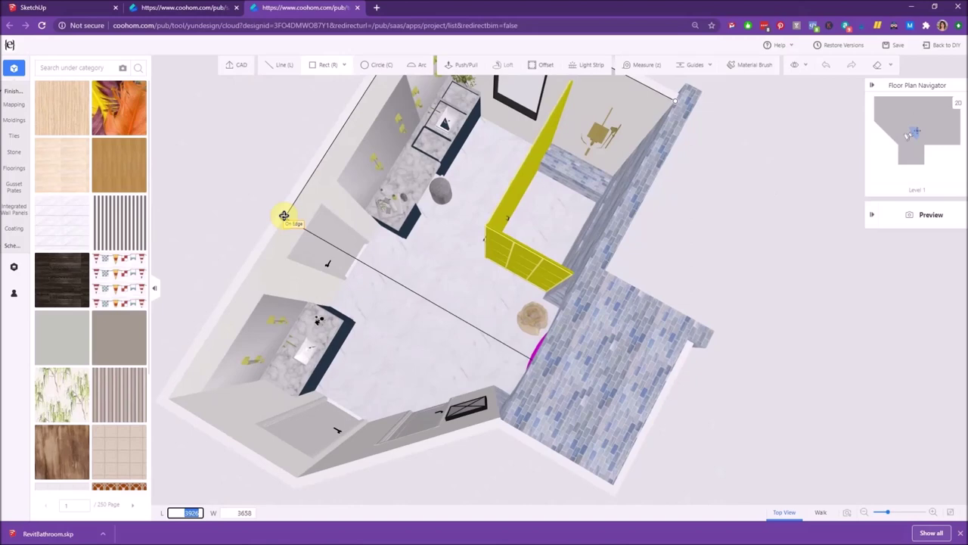
click(555, 142)
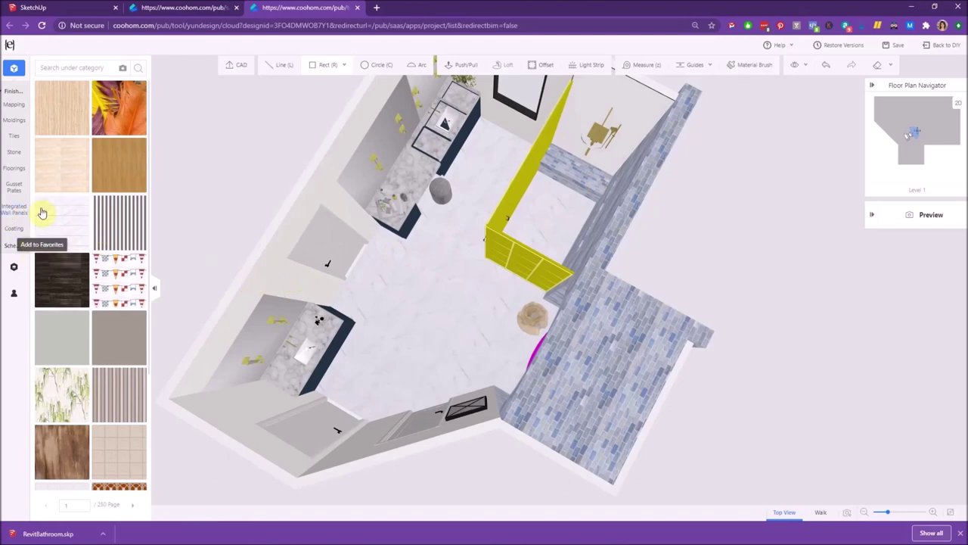
Apply the uploaded blue brick tile to the separated shower area of the window wall.
mouse_move(21, 120)
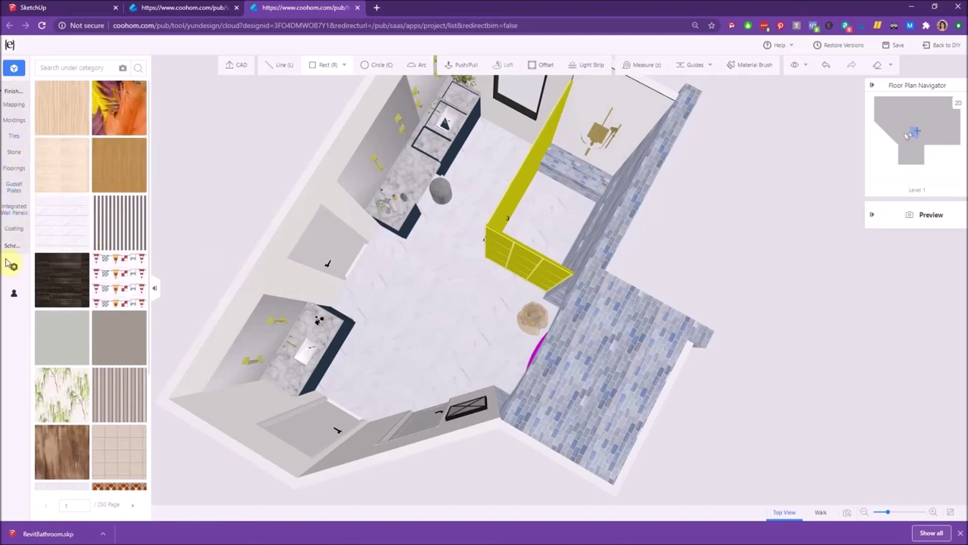
click(14, 293)
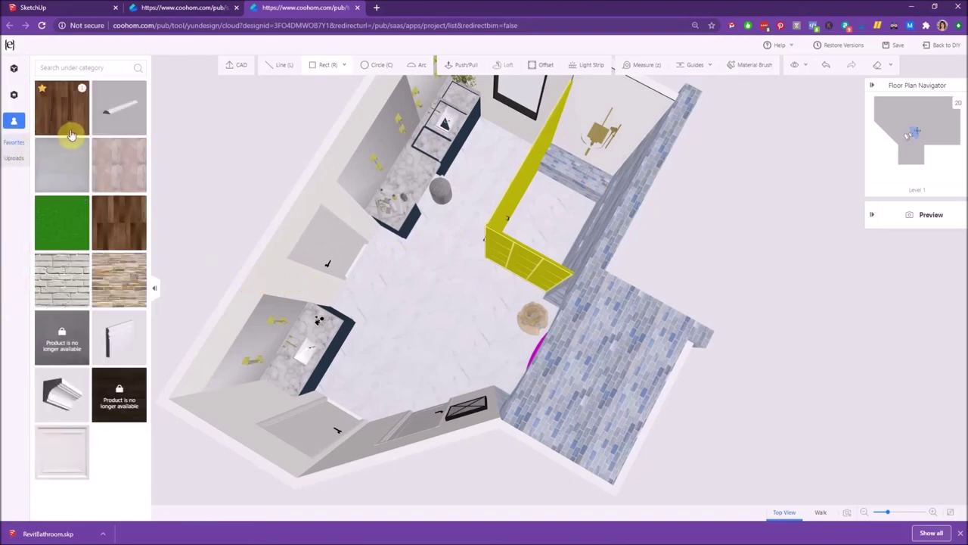
click(18, 161)
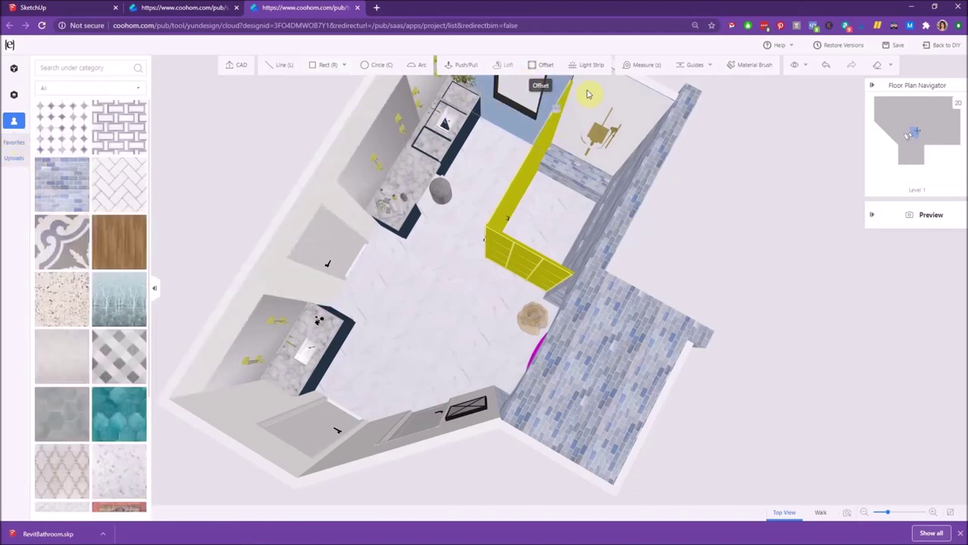
click(627, 101)
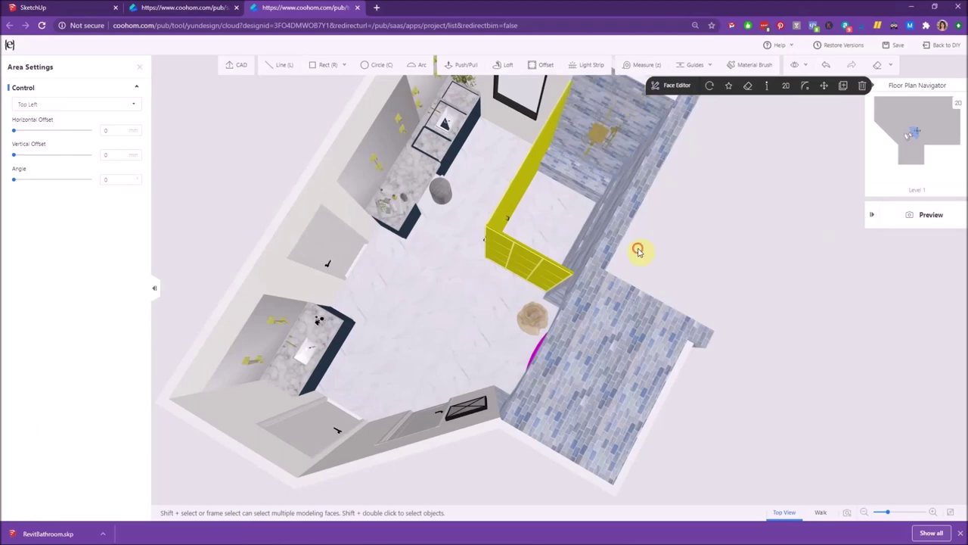
Inspect the tiled shower wall from several angles and return from the construction tool to the room design.
drag(638, 252, 772, 209)
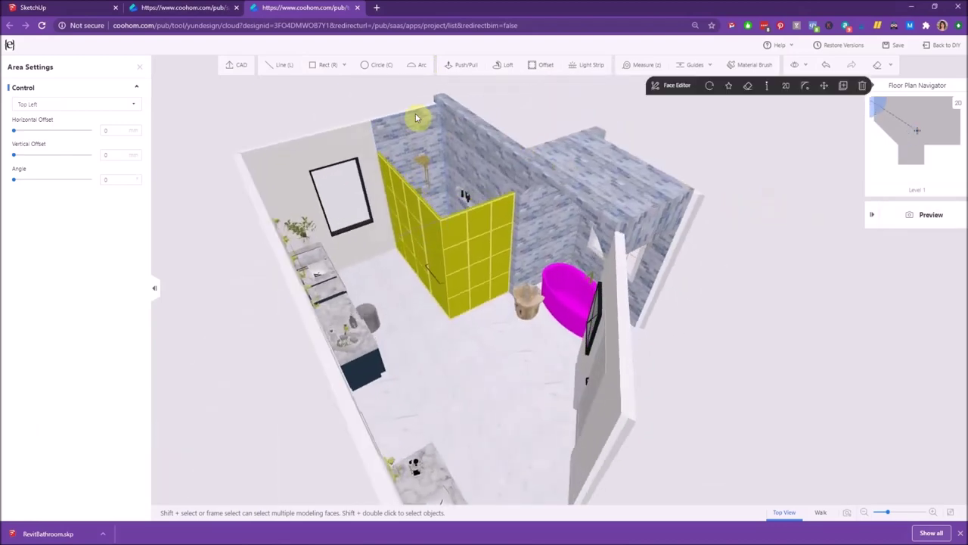
scroll(416, 118, up, 2)
scroll(456, 92, down, 2)
scroll(362, 89, up, 2)
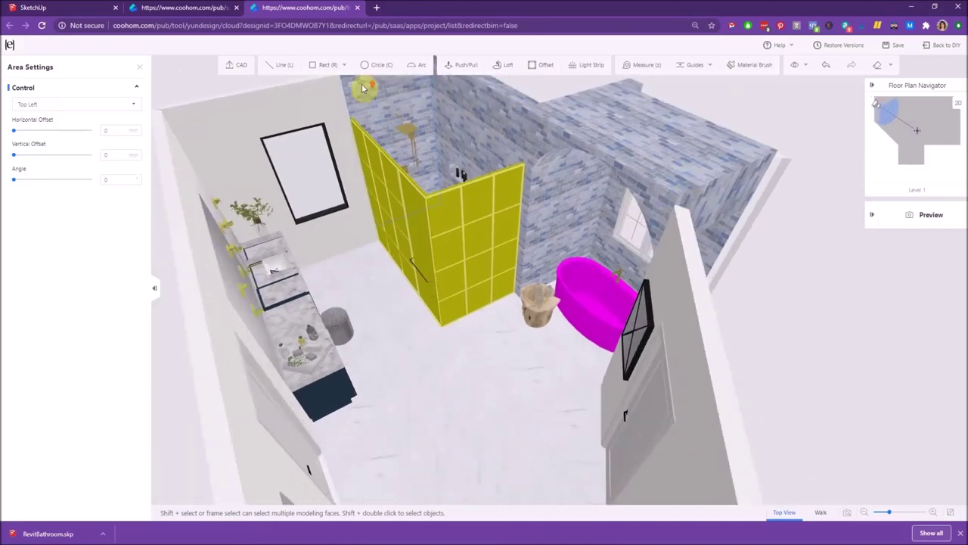
scroll(357, 190, up, 3)
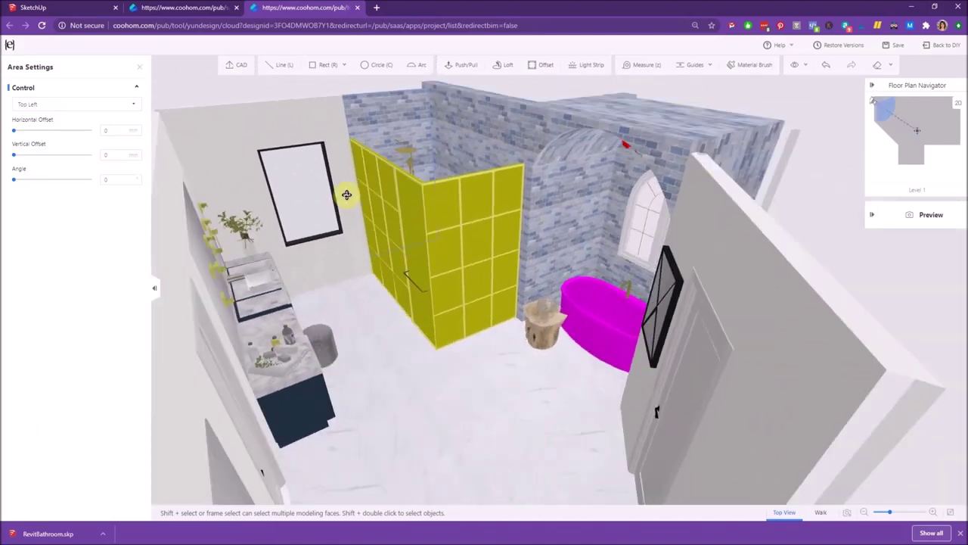
drag(347, 194, 376, 195)
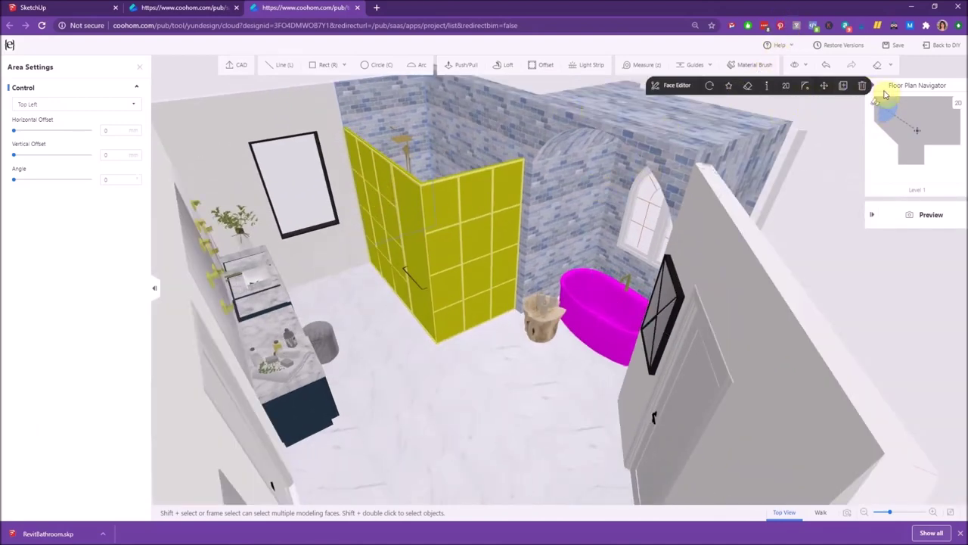
click(946, 47)
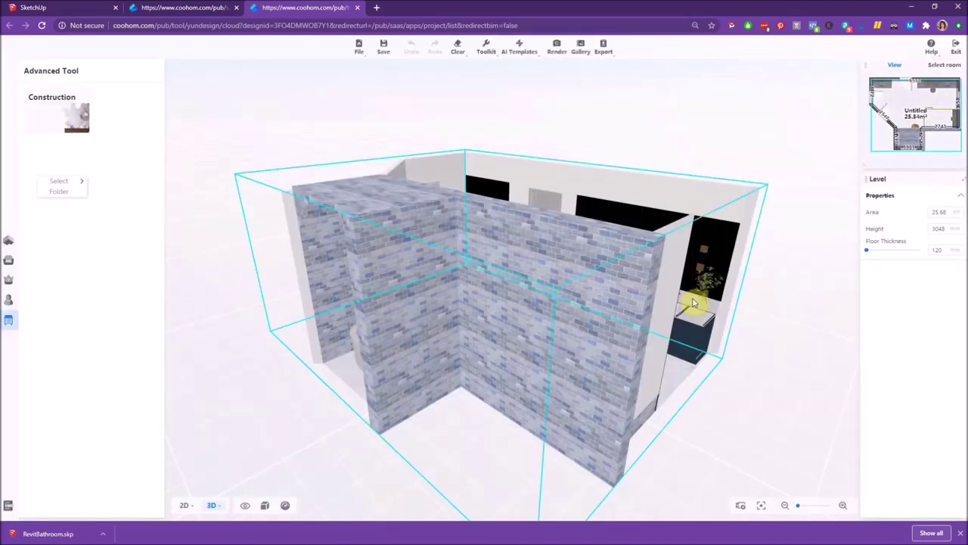
Render the front view at Standard 1280*720 with the custom Natural Daylight 3.0 (1) lighting.
drag(471, 426, 96, 447)
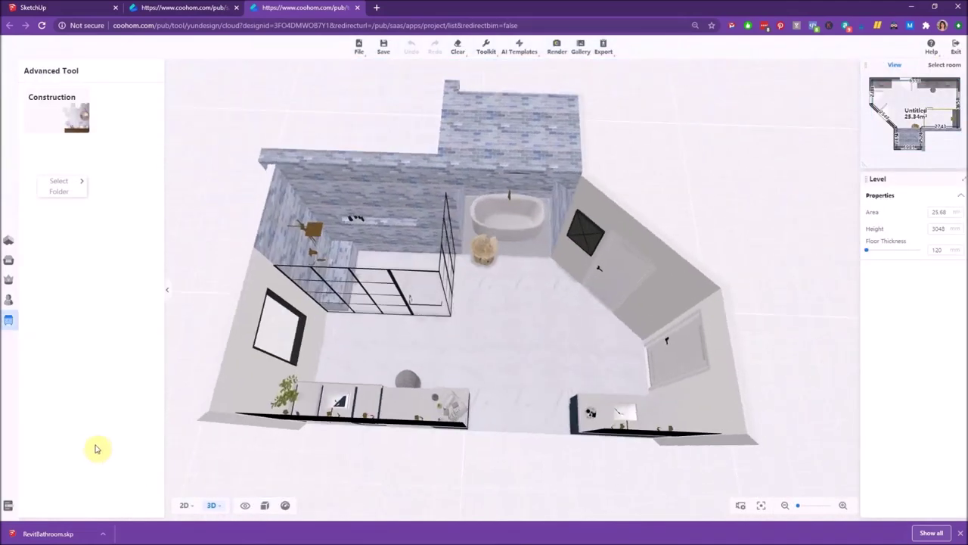
click(599, 378)
drag(761, 353, 656, 314)
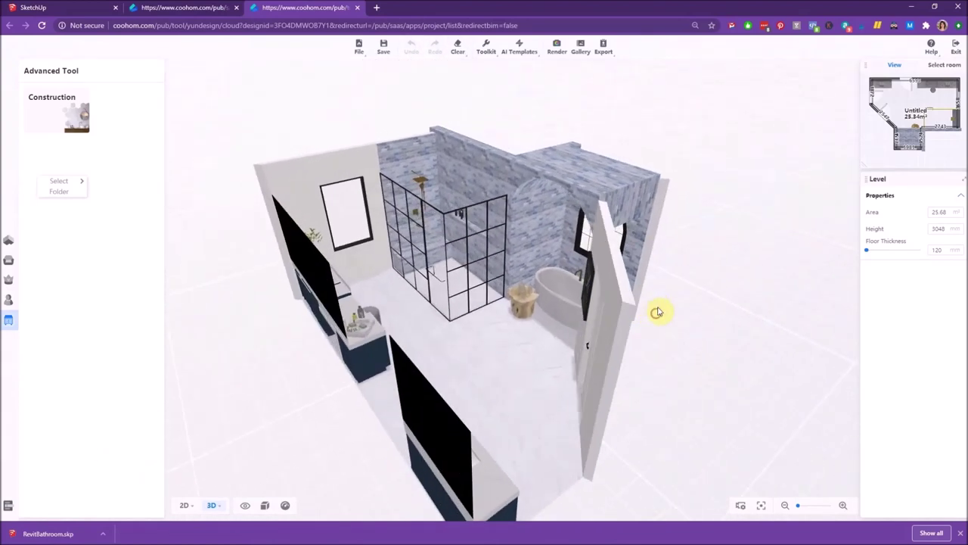
click(558, 48)
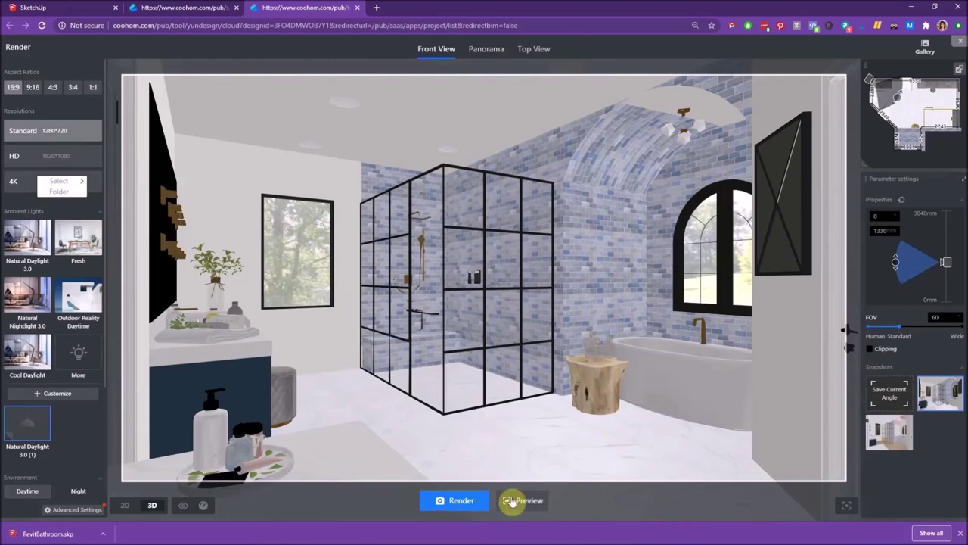
click(467, 501)
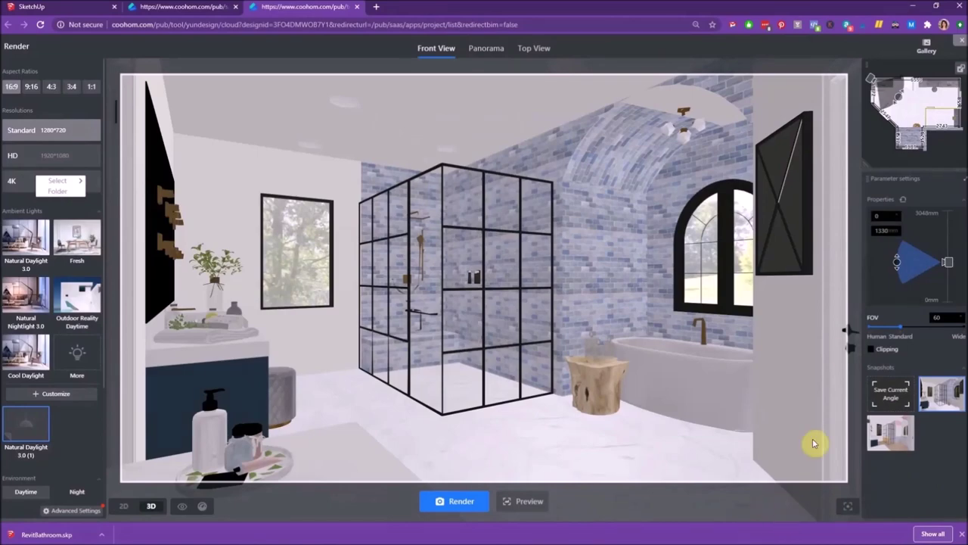
Open the first rendering in the gallery at full size to review the finished bathroom.
click(927, 47)
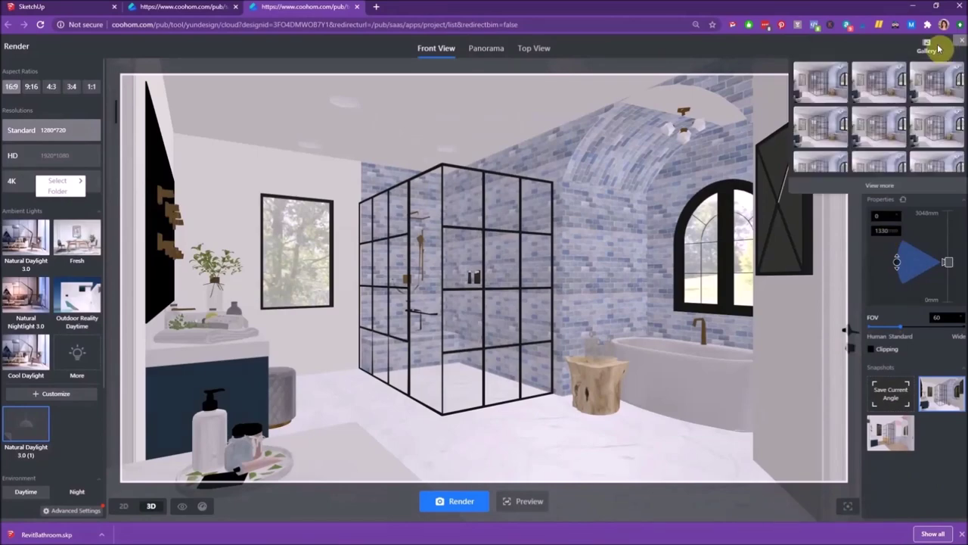
click(816, 86)
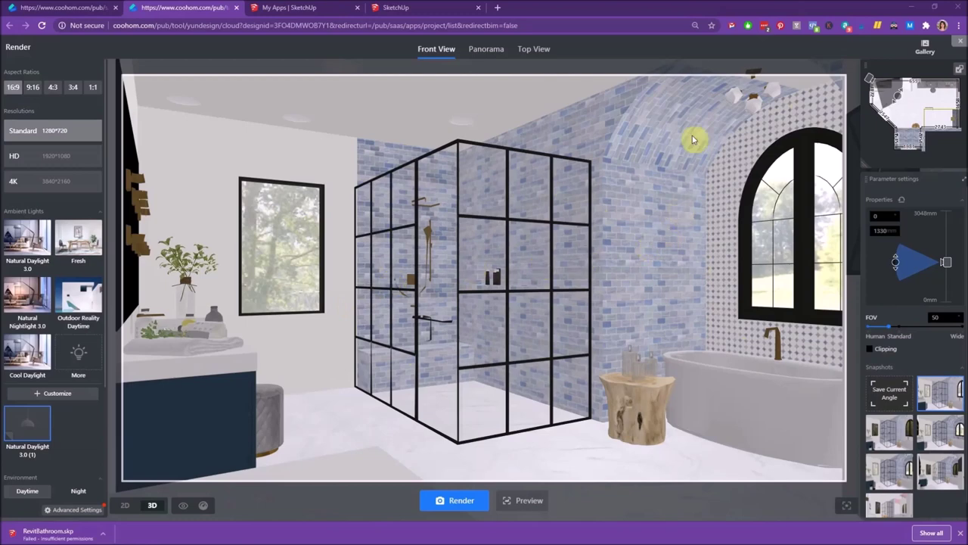
click(925, 50)
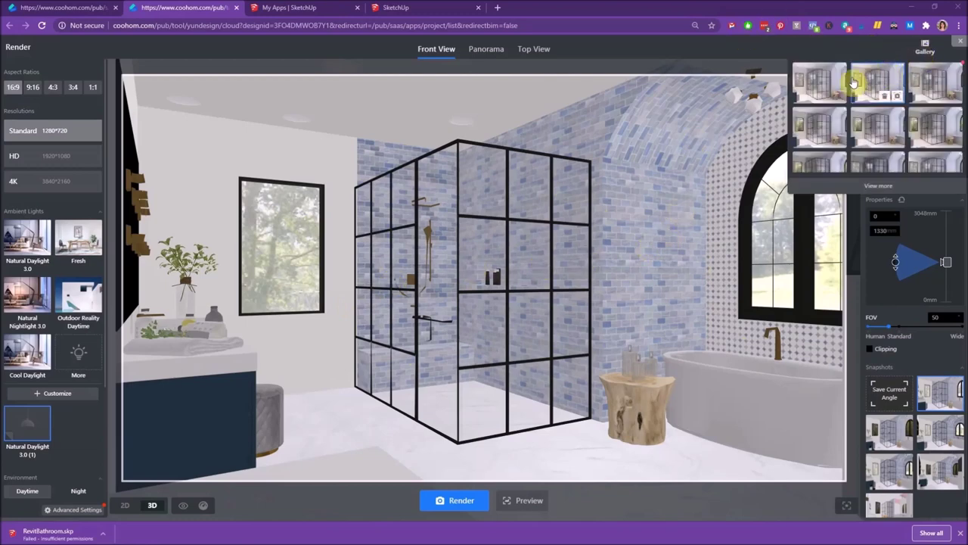
click(817, 79)
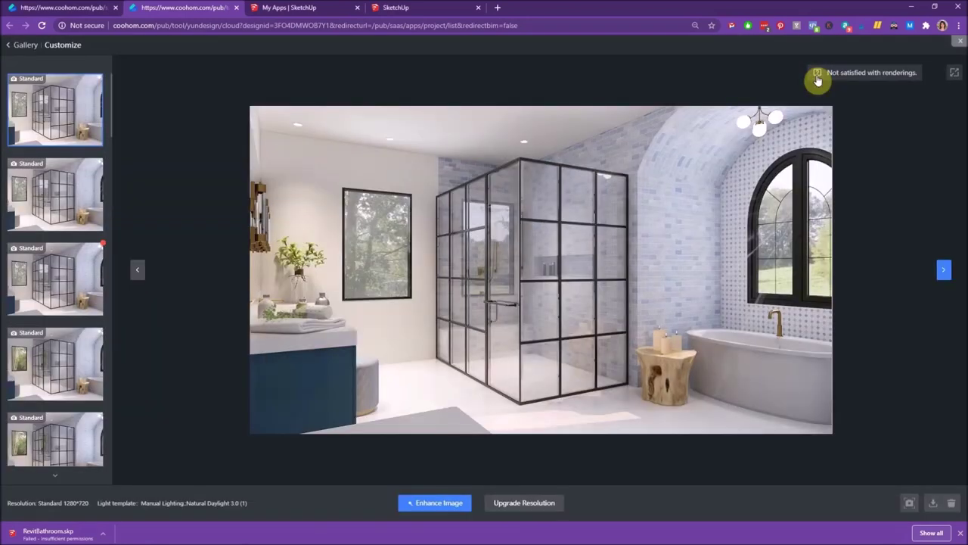